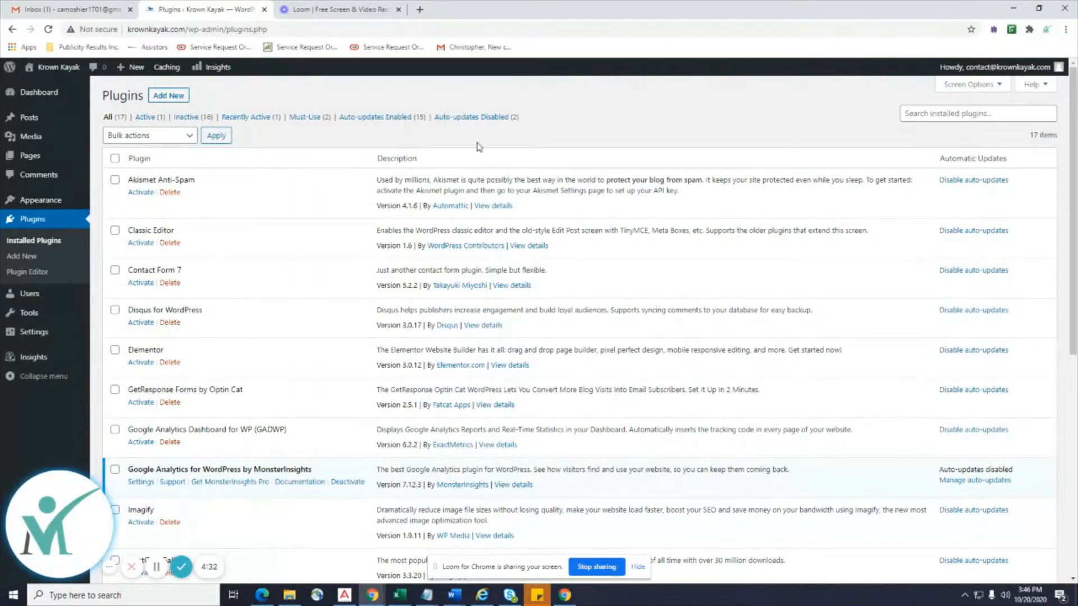
Copy 'Akismet Anti-Spam' from the Installed Plugins list and open a new browser tab.
{"action": "left_click_drag", "start_coordinate": [166, 181], "coordinate": [127, 181]}
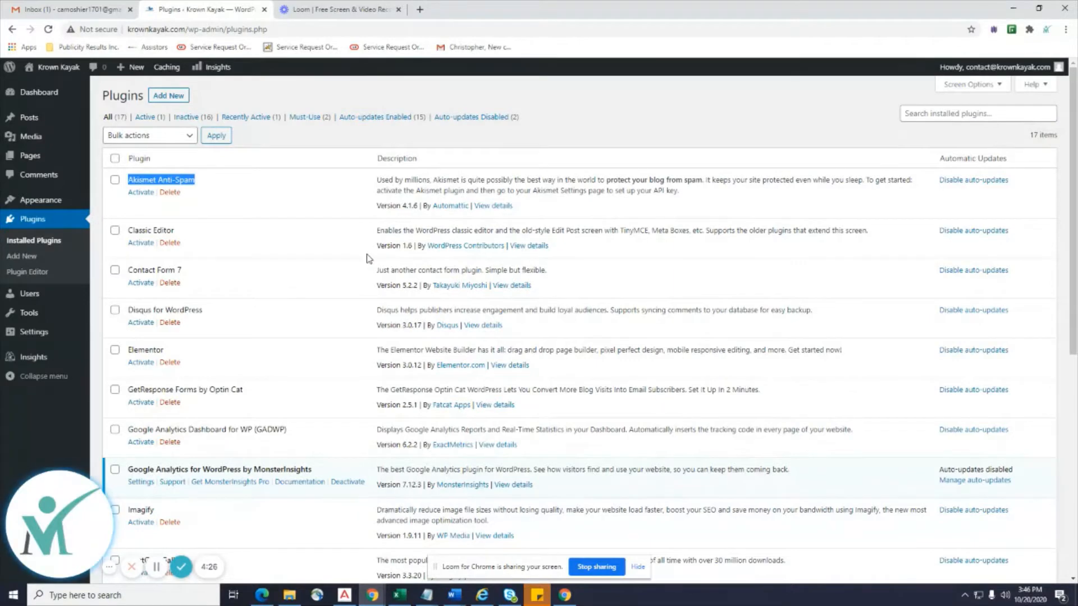
{"action": "scroll", "coordinate": [369, 259], "scroll_direction": "down", "scroll_amount": 7}
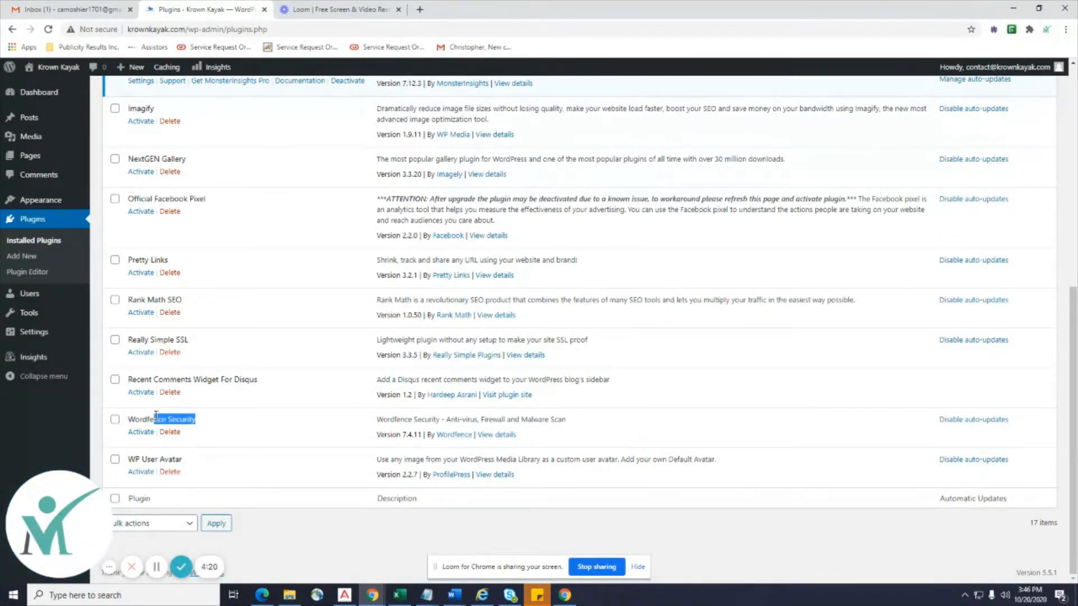
{"action": "left_click_drag", "start_coordinate": [156, 415], "coordinate": [130, 416]}
{"action": "scroll", "coordinate": [361, 422], "scroll_direction": "up", "scroll_amount": 7}
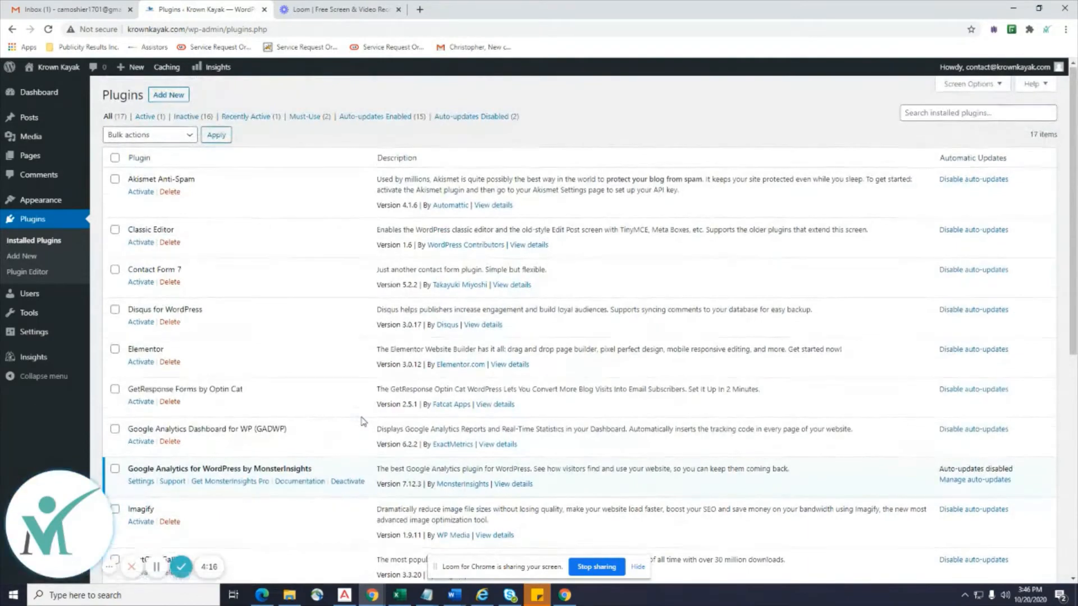
{"action": "scroll", "coordinate": [363, 422], "scroll_direction": "down", "scroll_amount": 7}
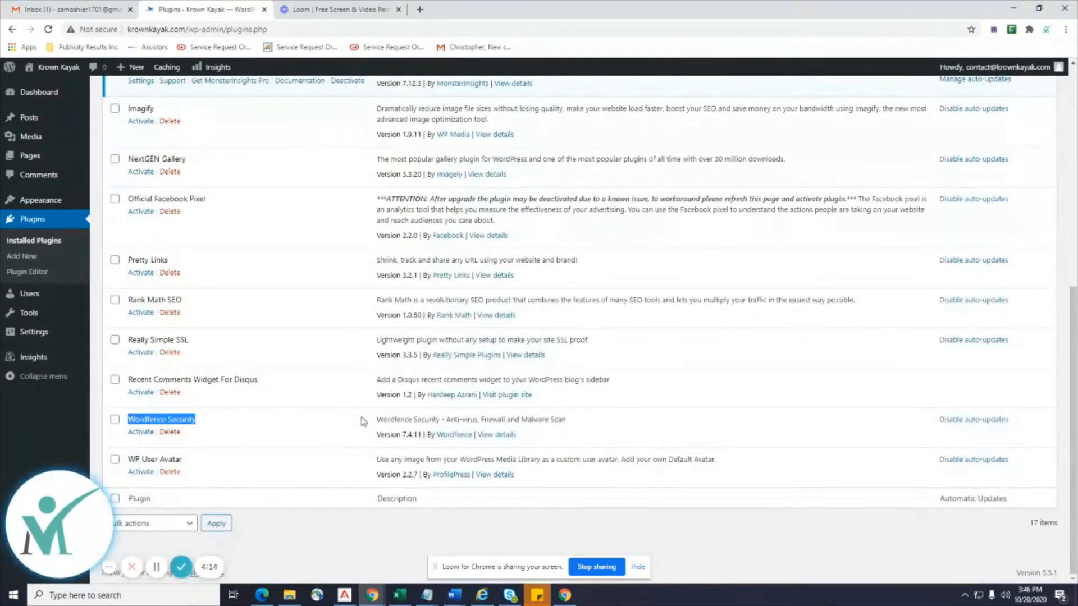
{"action": "scroll", "coordinate": [363, 421], "scroll_direction": "up", "scroll_amount": 7}
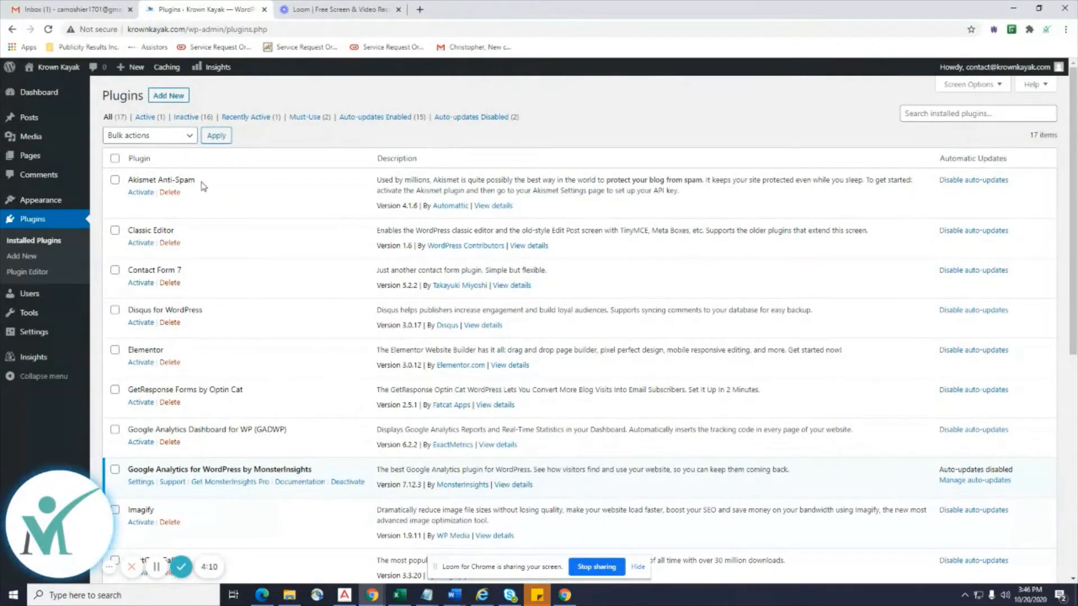
{"action": "left_click_drag", "start_coordinate": [197, 181], "coordinate": [129, 181]}
{"action": "key", "text": "ctrl+c"}
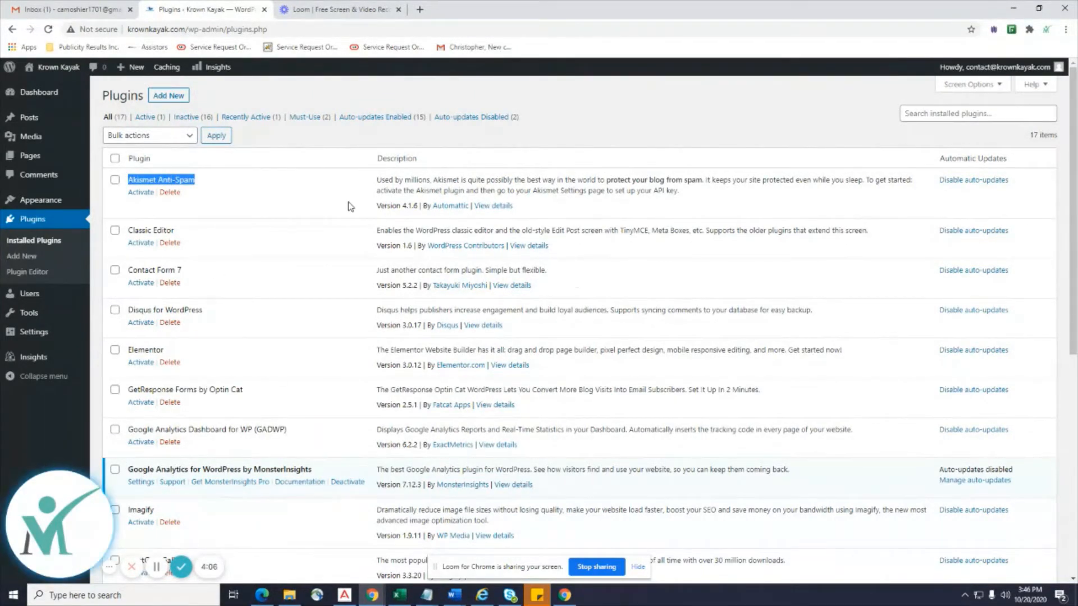
{"action": "right_click", "coordinate": [177, 175]}
{"action": "left_click", "coordinate": [219, 184]}
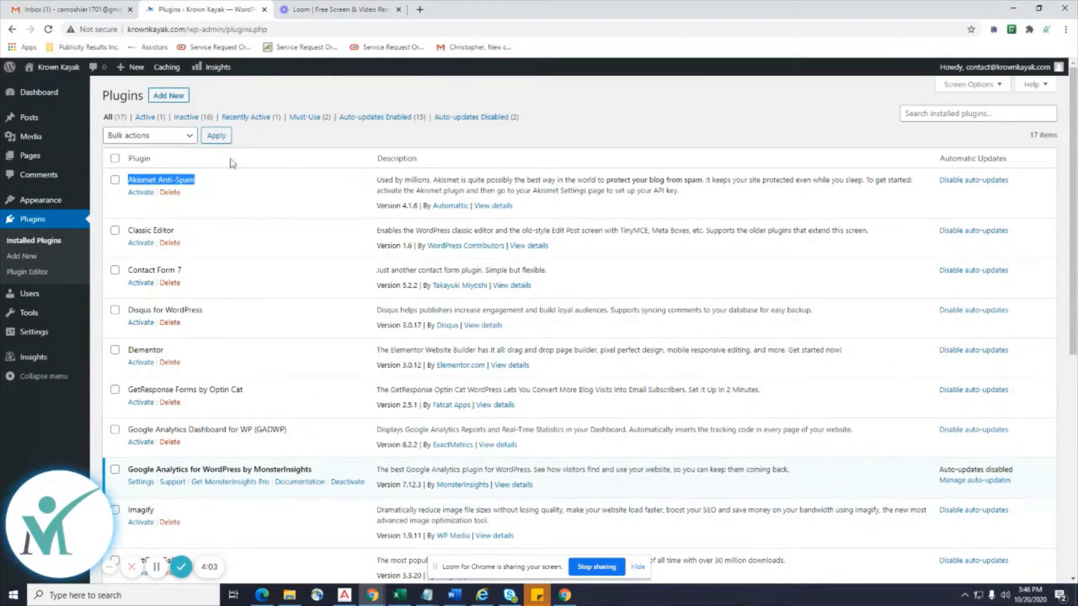
{"action": "left_click", "coordinate": [420, 10]}
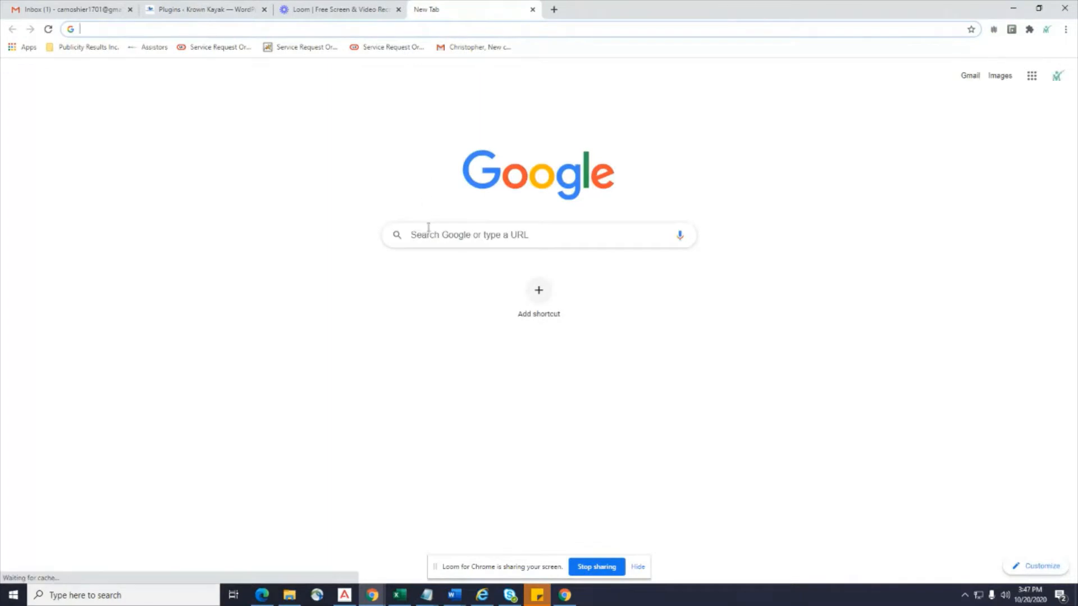
Search Google for the pasted 'Akismet Anti-Spam' and open the akismet.com result.
{"action": "left_click", "coordinate": [429, 234]}
{"action": "right_click", "coordinate": [430, 236]}
{"action": "left_click", "coordinate": [471, 320]}
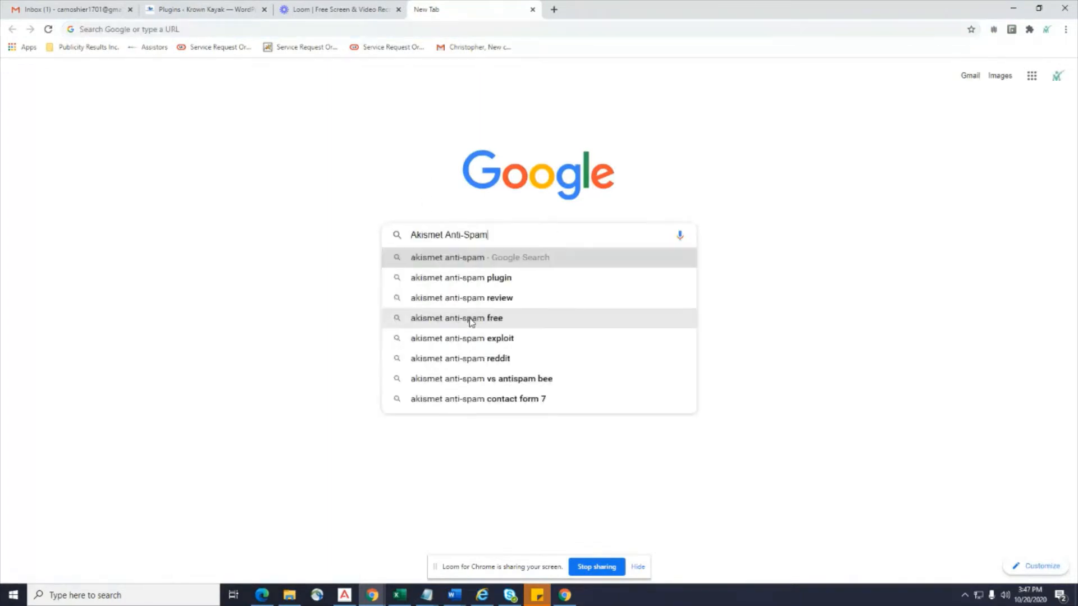
{"action": "key", "text": "Return"}
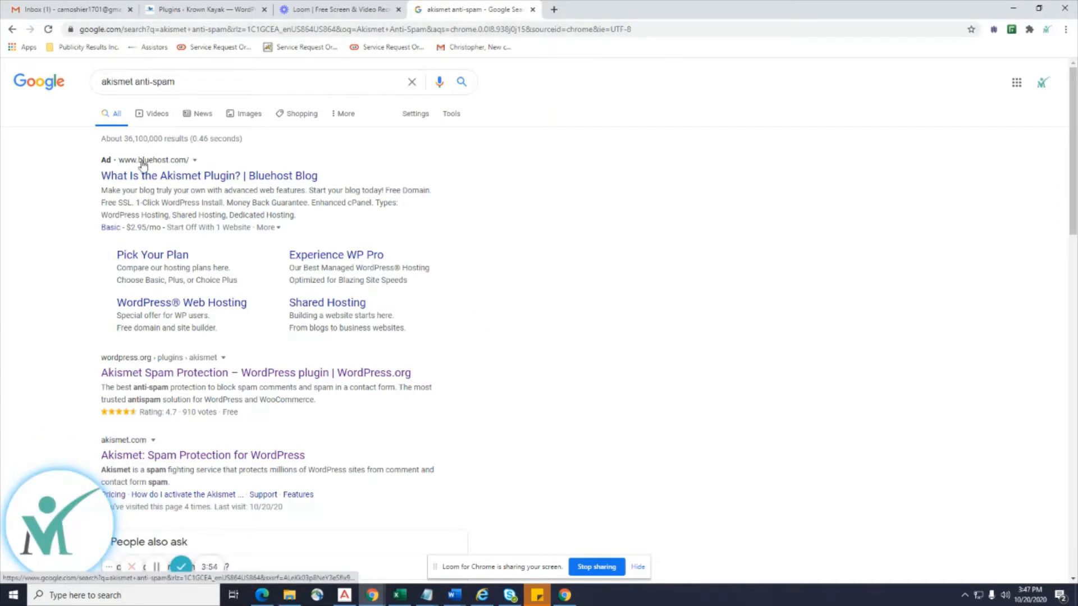
{"action": "scroll", "coordinate": [176, 353], "scroll_direction": "down", "scroll_amount": 2}
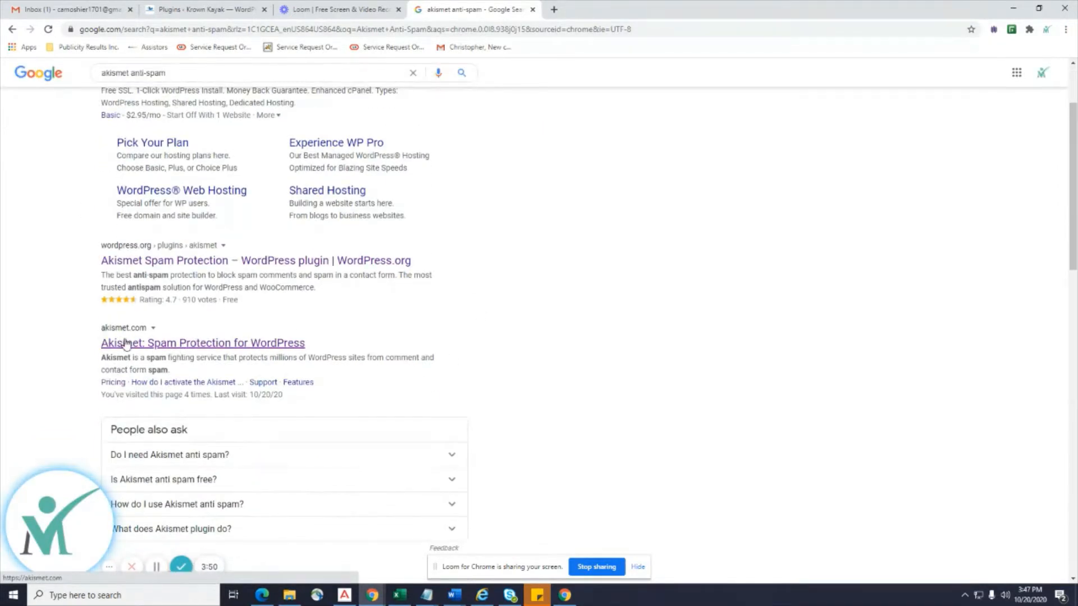
{"action": "left_click", "coordinate": [211, 347]}
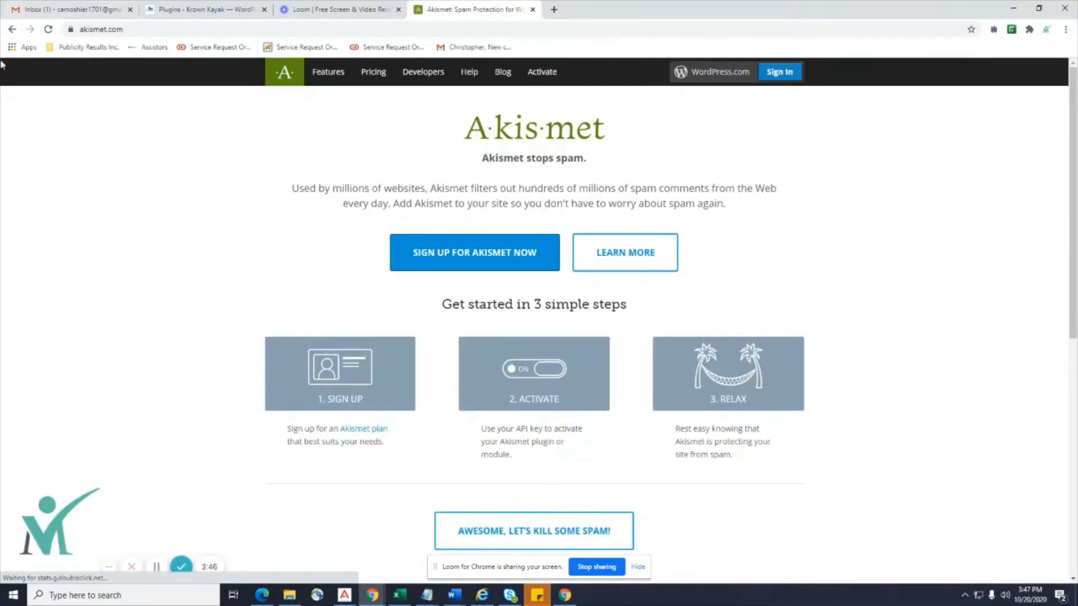
Go from the 'Awesome, let's kill some spam!' signup link to Akismet's Pricing plans page.
{"action": "scroll", "coordinate": [1041, 124], "scroll_direction": "down", "scroll_amount": 2}
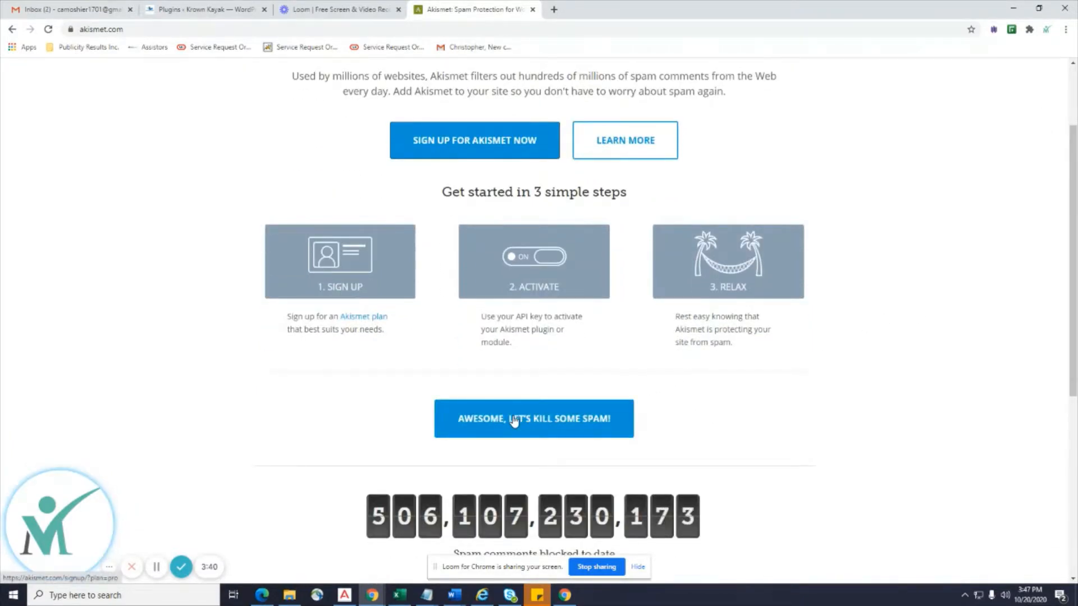
{"action": "scroll", "coordinate": [505, 418], "scroll_direction": "down", "scroll_amount": 1}
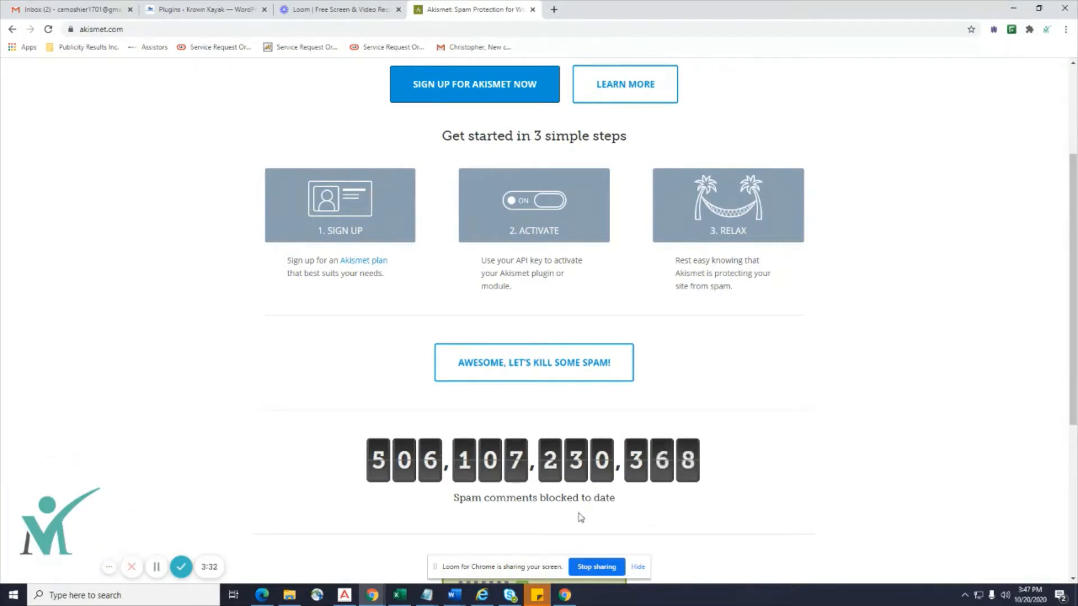
{"action": "left_click", "coordinate": [553, 369]}
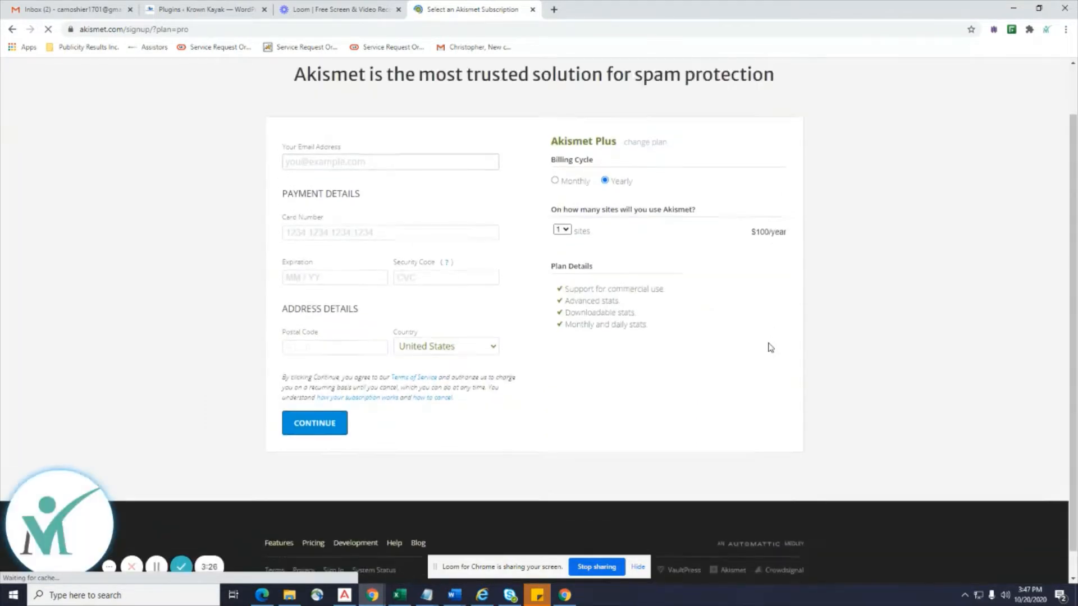
{"action": "left_click", "coordinate": [12, 30]}
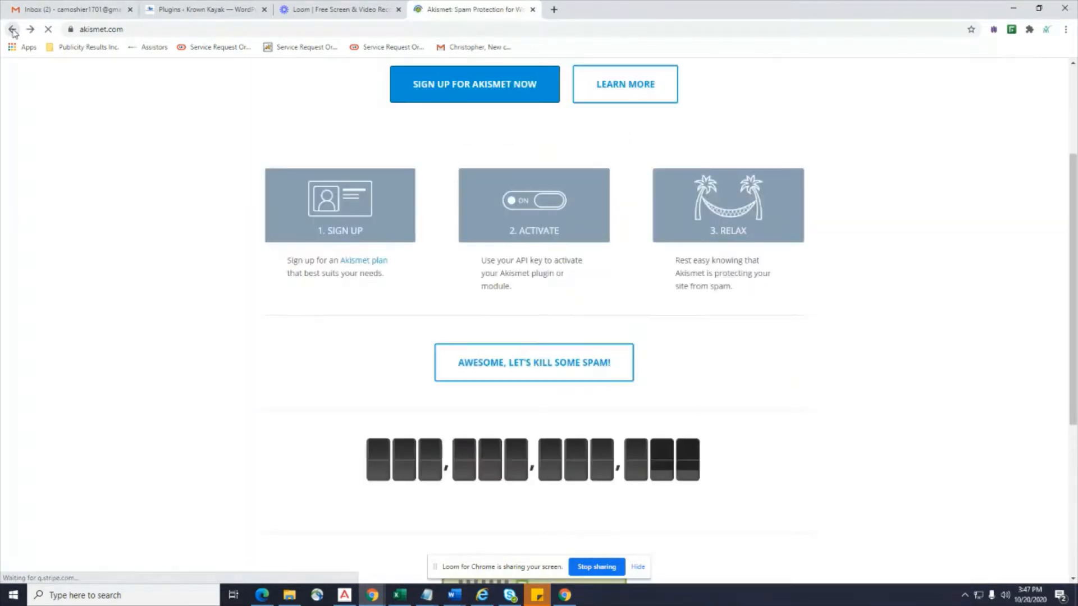
{"action": "left_click", "coordinate": [563, 379]}
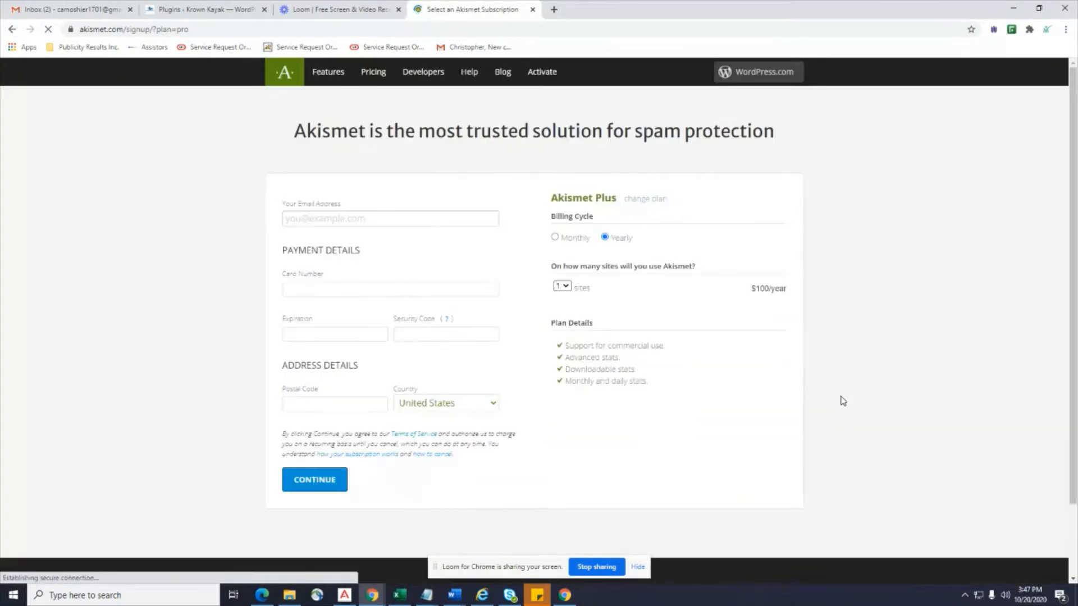
{"action": "left_click", "coordinate": [372, 79]}
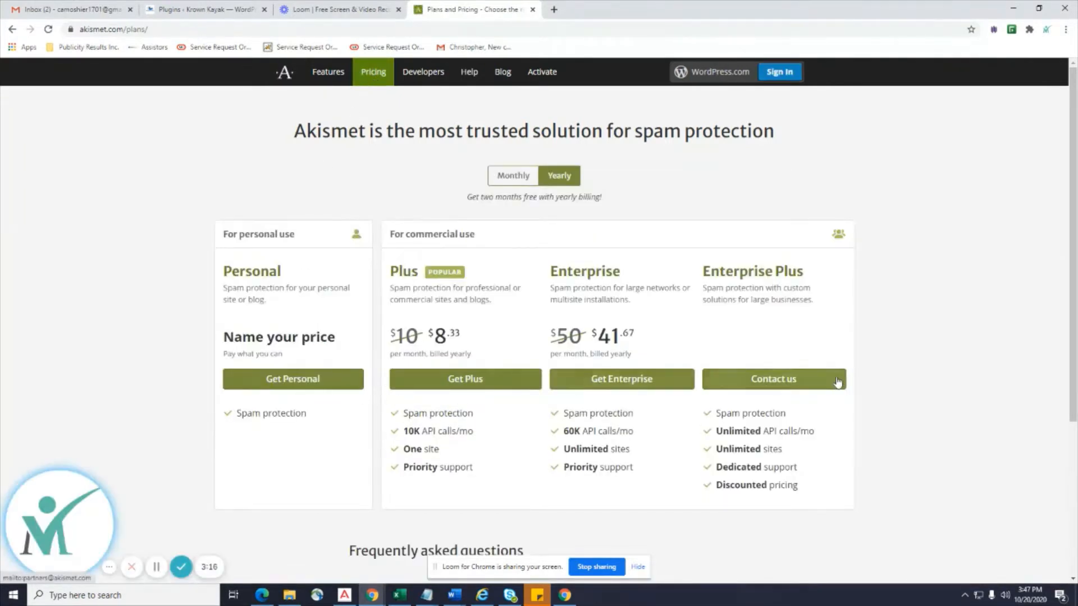
{"action": "scroll", "coordinate": [956, 345], "scroll_direction": "down", "scroll_amount": 1}
Drag the 'What is Akismet worth to you?' slider from $36/year down to $0/year.
{"action": "scroll", "coordinate": [956, 344], "scroll_direction": "up", "scroll_amount": 1}
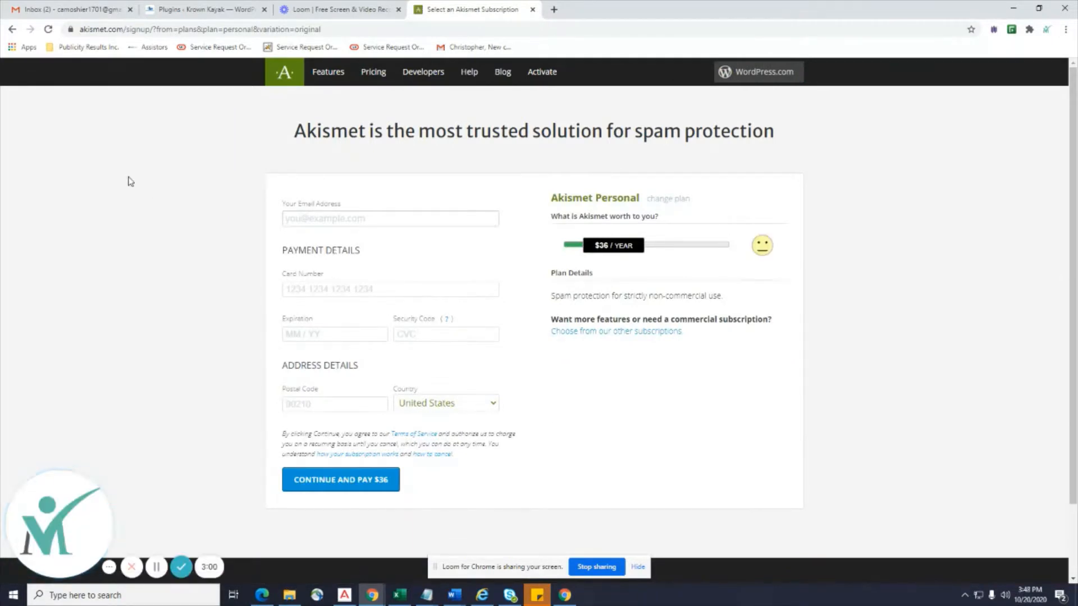
{"action": "scroll", "coordinate": [176, 329], "scroll_direction": "down", "scroll_amount": 2}
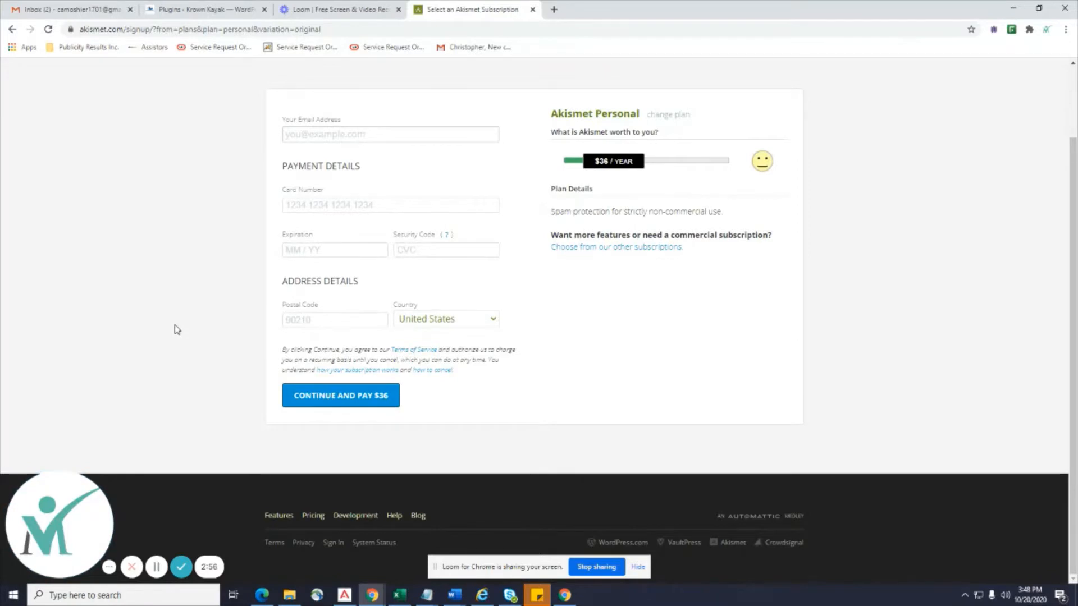
{"action": "scroll", "coordinate": [175, 326], "scroll_direction": "up", "scroll_amount": 1}
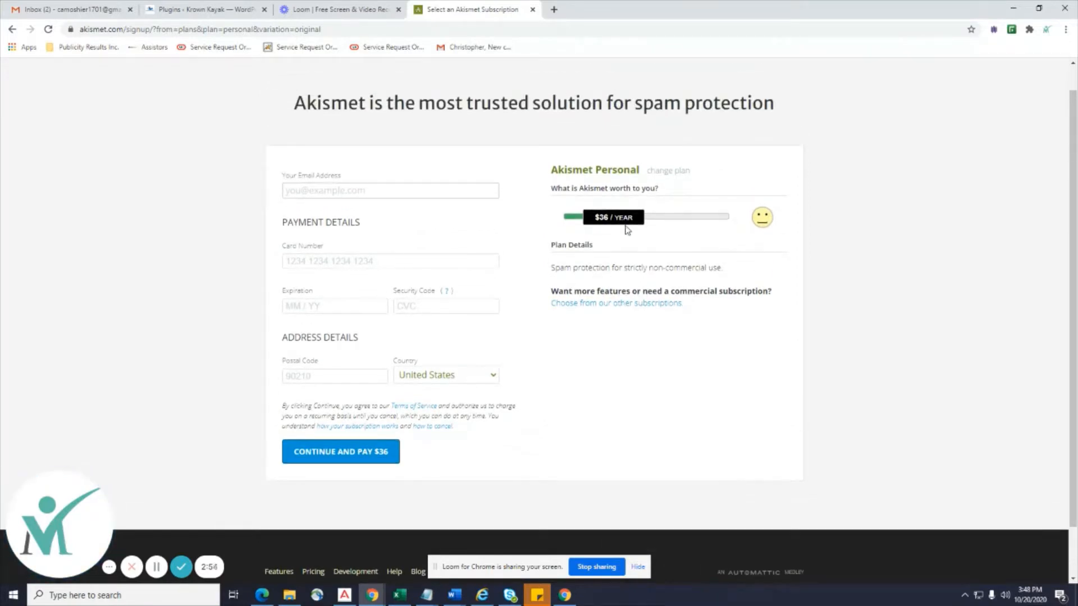
{"action": "left_click_drag", "start_coordinate": [611, 227], "coordinate": [560, 222]}
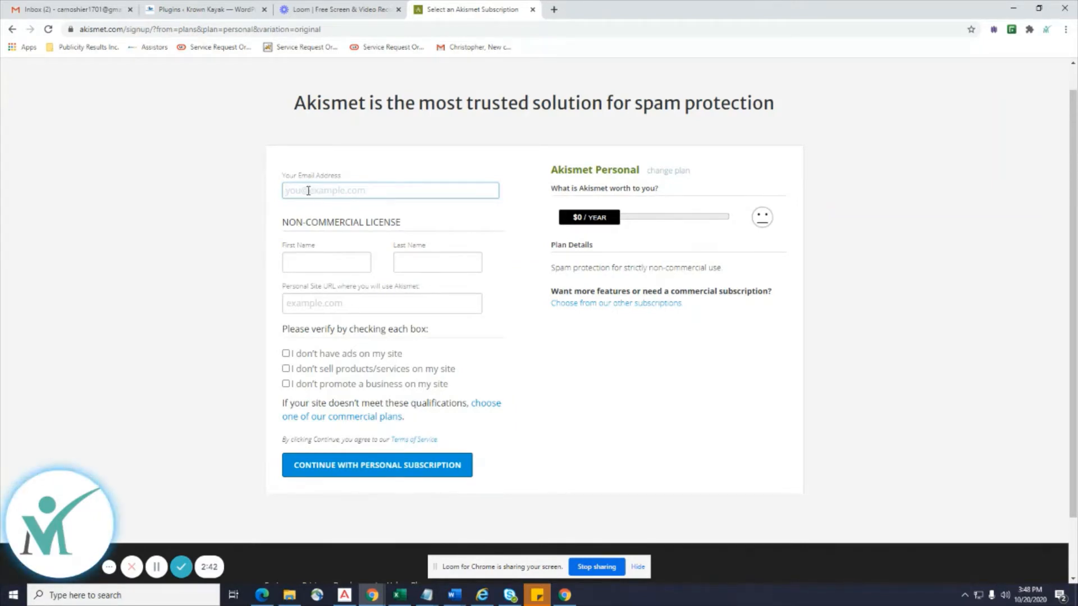
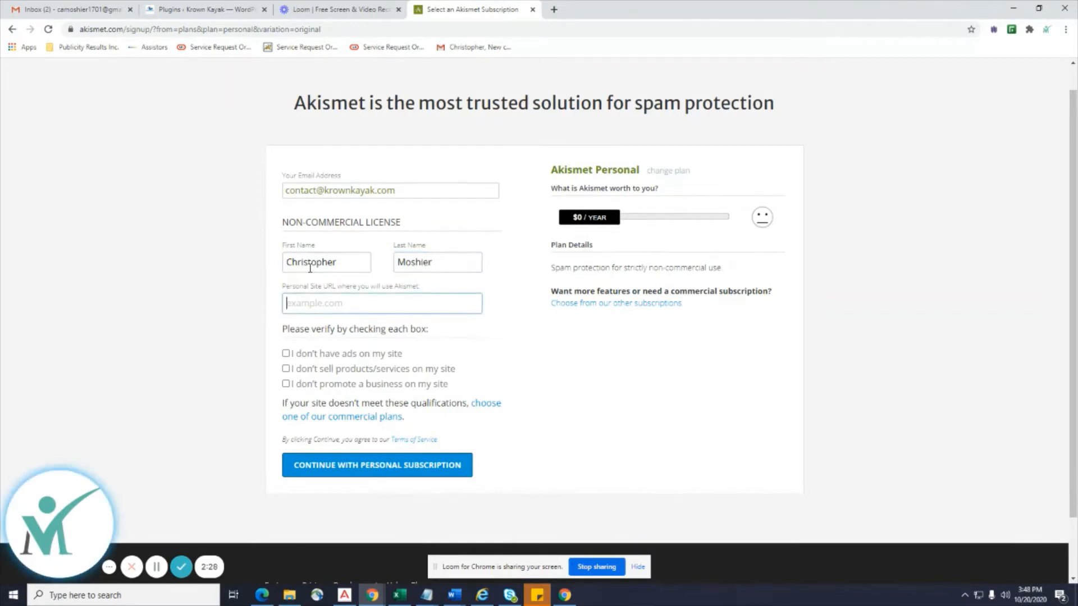
Enter the email, first and last name and site krownkayak.com, tick all three eligibility boxes, and submit.
{"action": "type", "text": "krownkayak.com"}
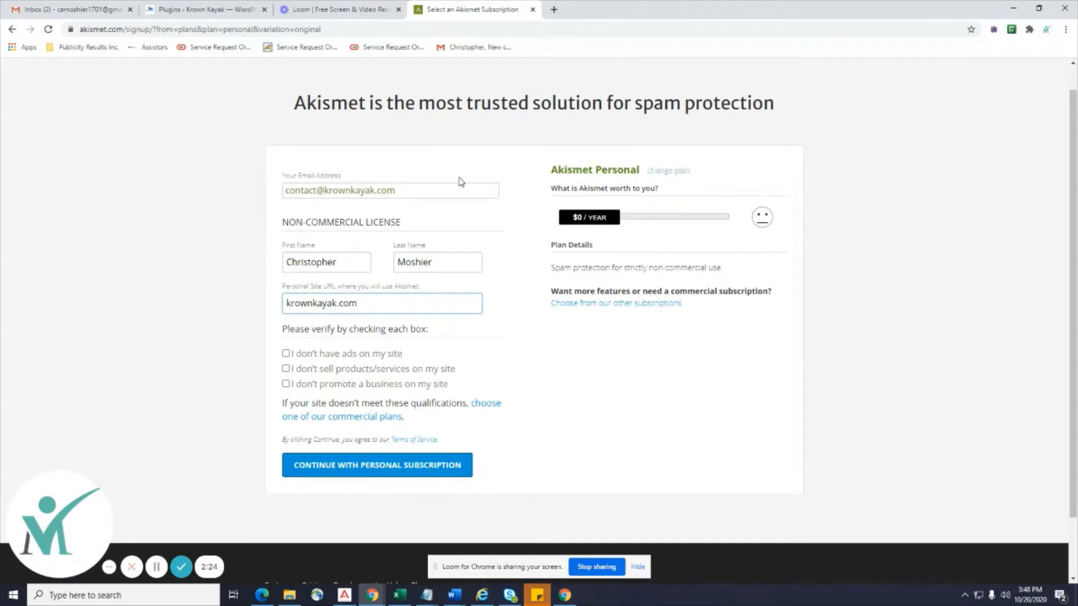
{"action": "left_click", "coordinate": [285, 353]}
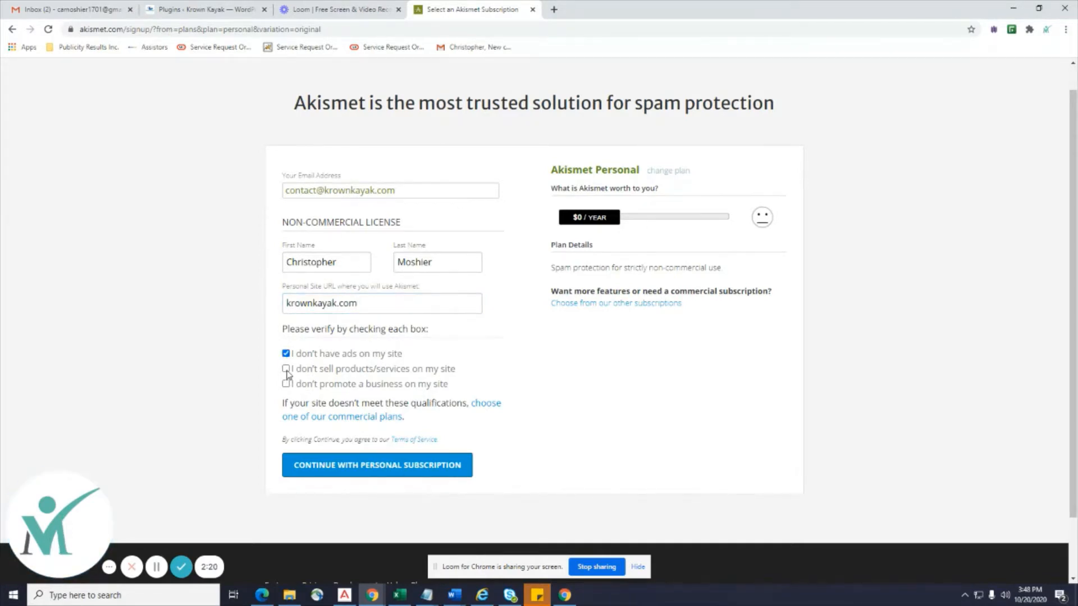
{"action": "left_click", "coordinate": [286, 369]}
{"action": "left_click", "coordinate": [286, 384]}
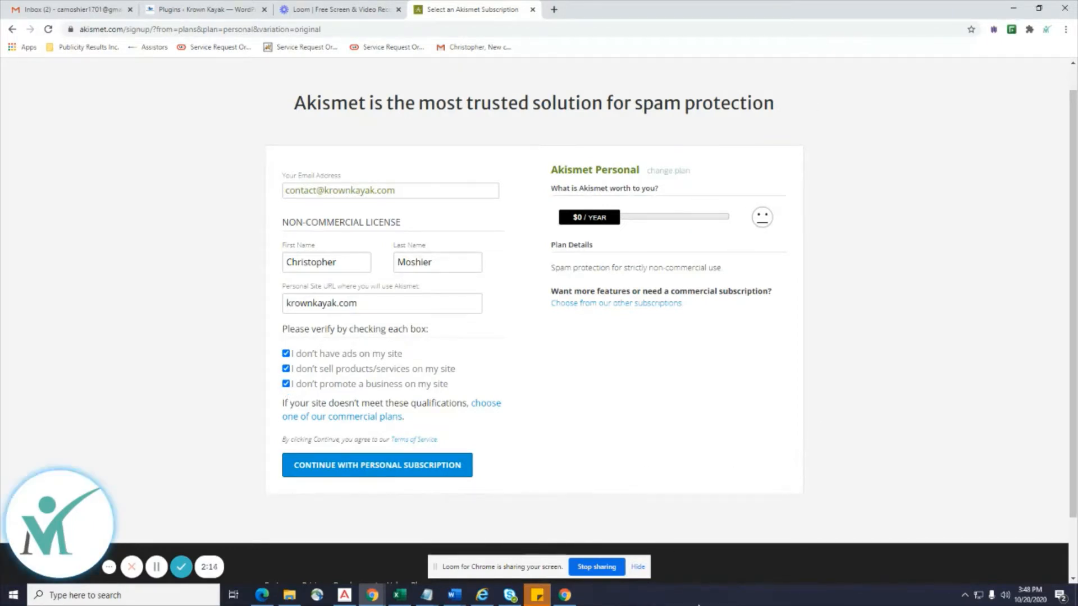
{"action": "left_click", "coordinate": [351, 478]}
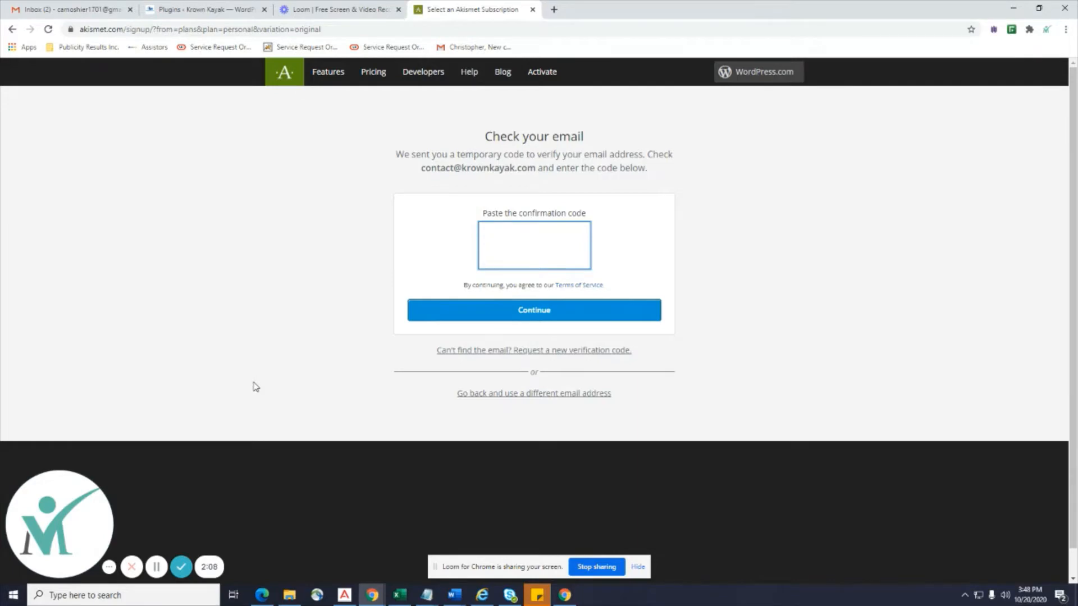
Trash the Indeed, Indeed Hire and OurTime emails from the Gmail inbox.
{"action": "left_click", "coordinate": [54, 9]}
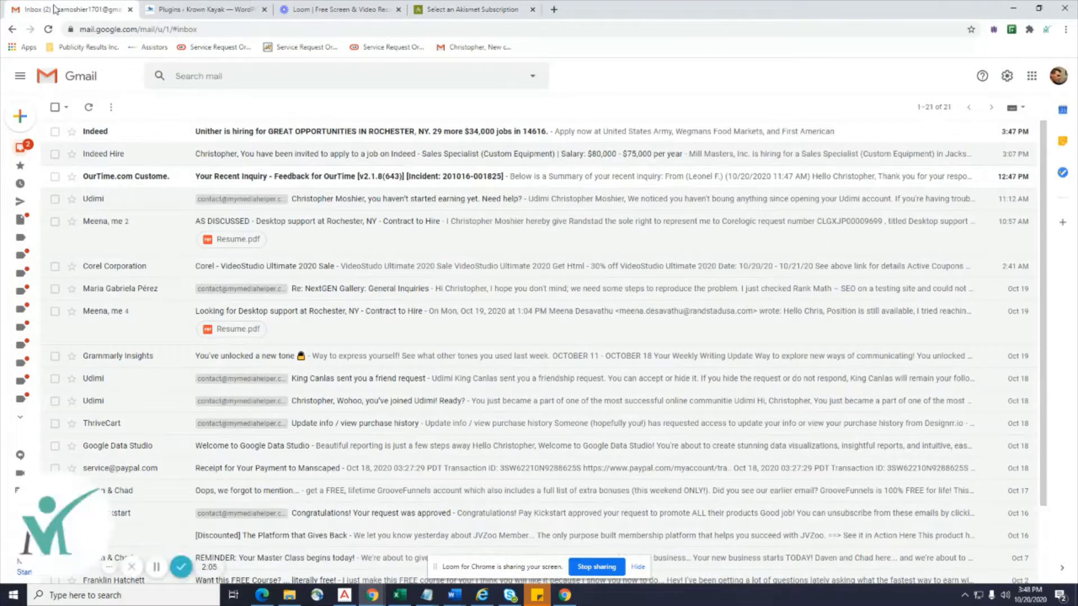
{"action": "left_click", "coordinate": [55, 131]}
{"action": "left_click", "coordinate": [137, 107]}
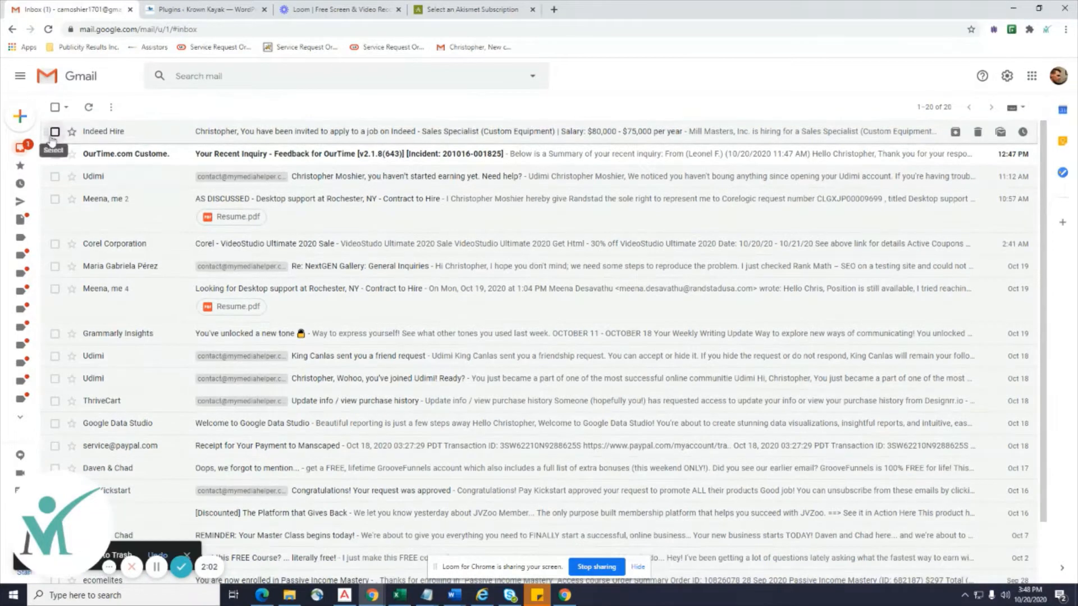
{"action": "left_click", "coordinate": [54, 132]}
{"action": "left_click", "coordinate": [138, 107]}
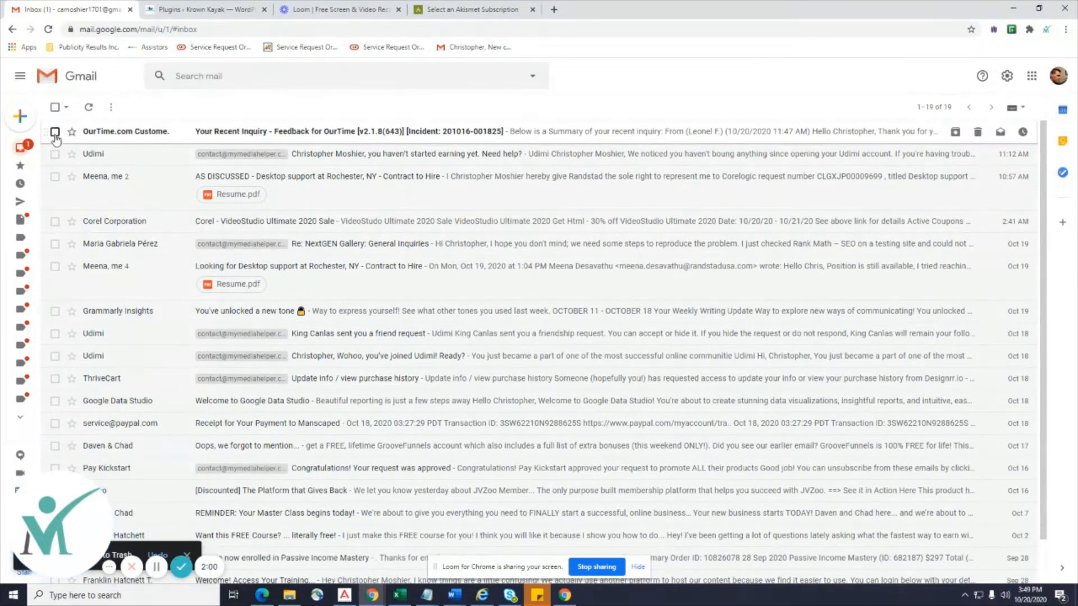
{"action": "left_click", "coordinate": [55, 132]}
{"action": "left_click", "coordinate": [138, 107]}
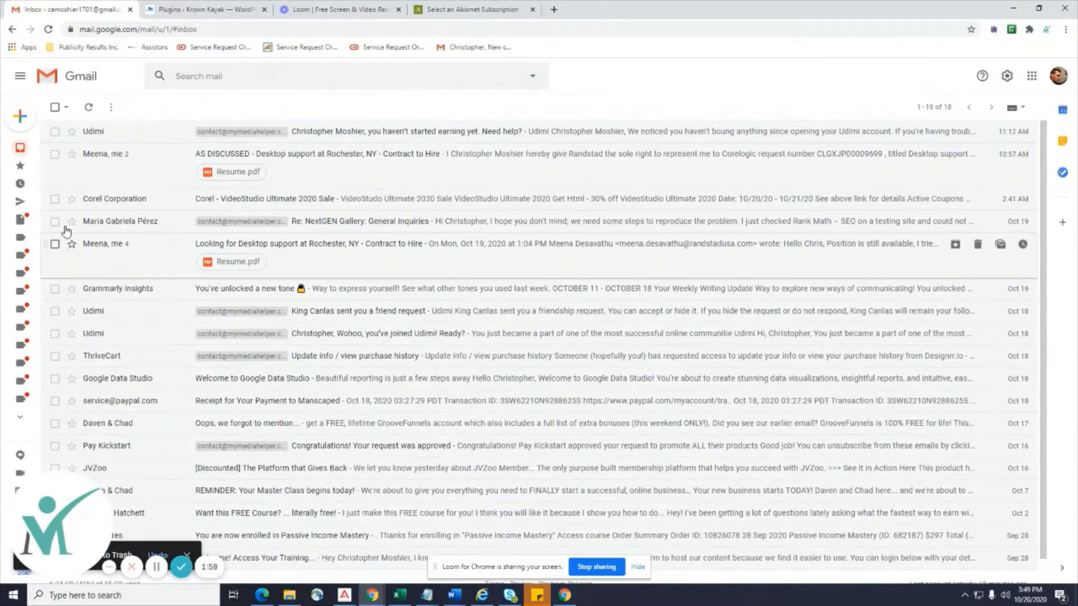
Refresh the inbox and open the WordPress.com 'Activate krownkayak' email.
{"action": "left_click", "coordinate": [89, 107]}
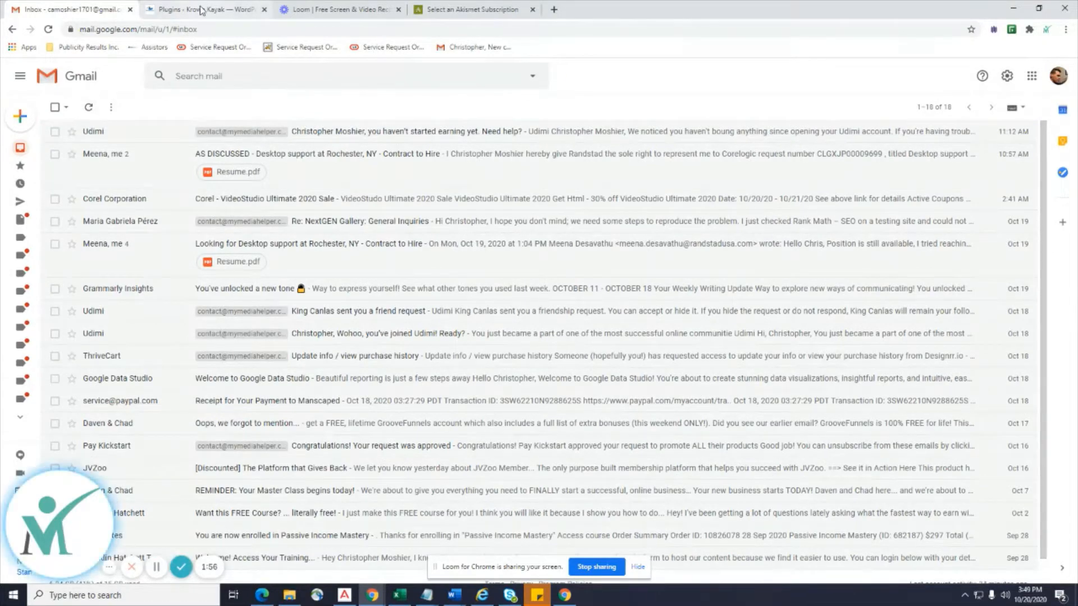
{"action": "left_click", "coordinate": [201, 10]}
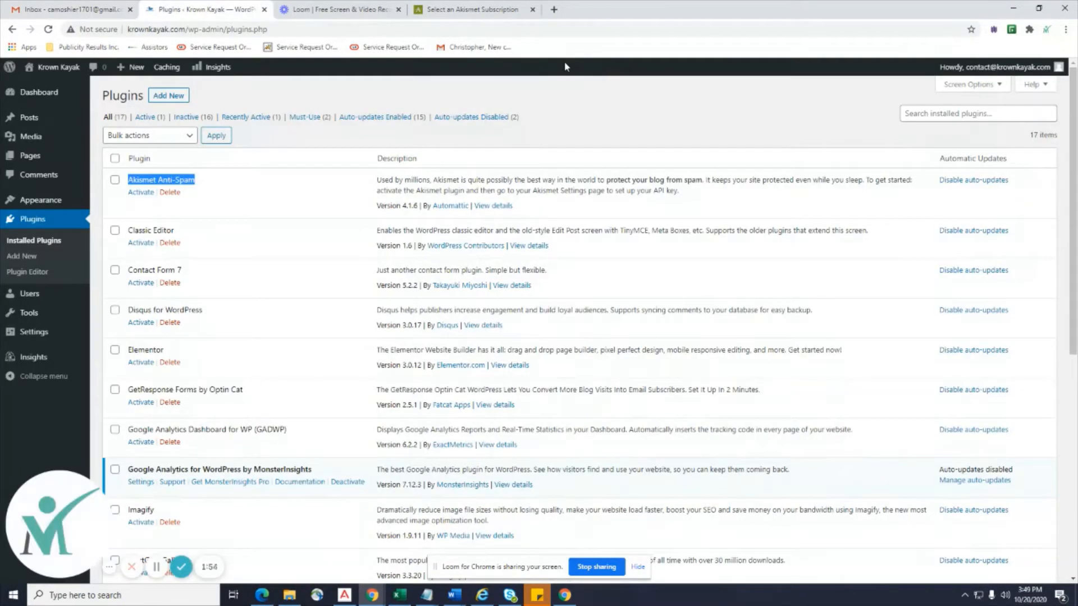
{"action": "left_click", "coordinate": [62, 12]}
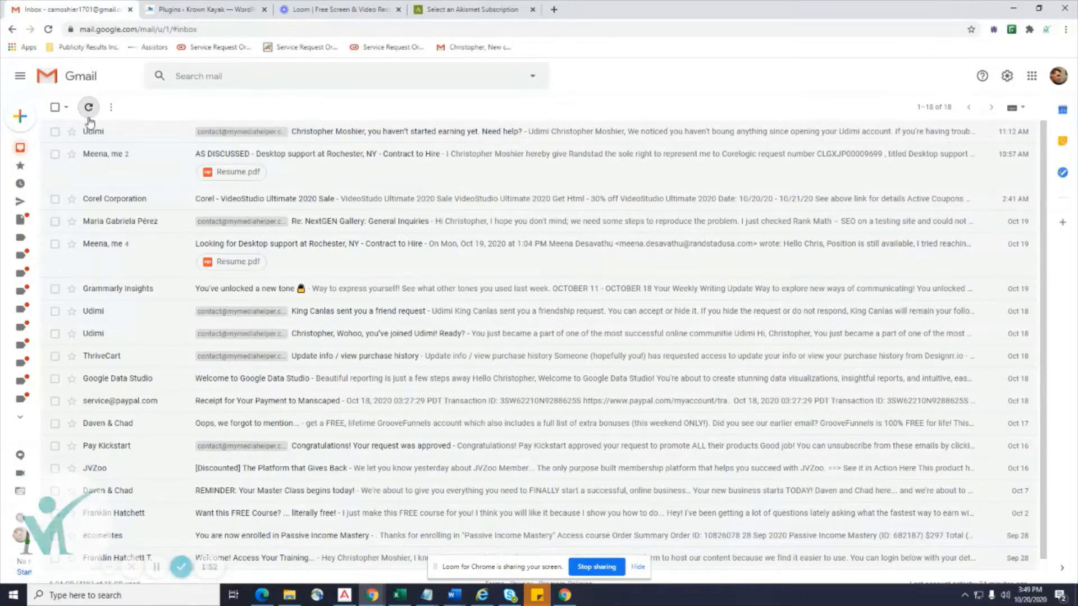
{"action": "left_click", "coordinate": [89, 109]}
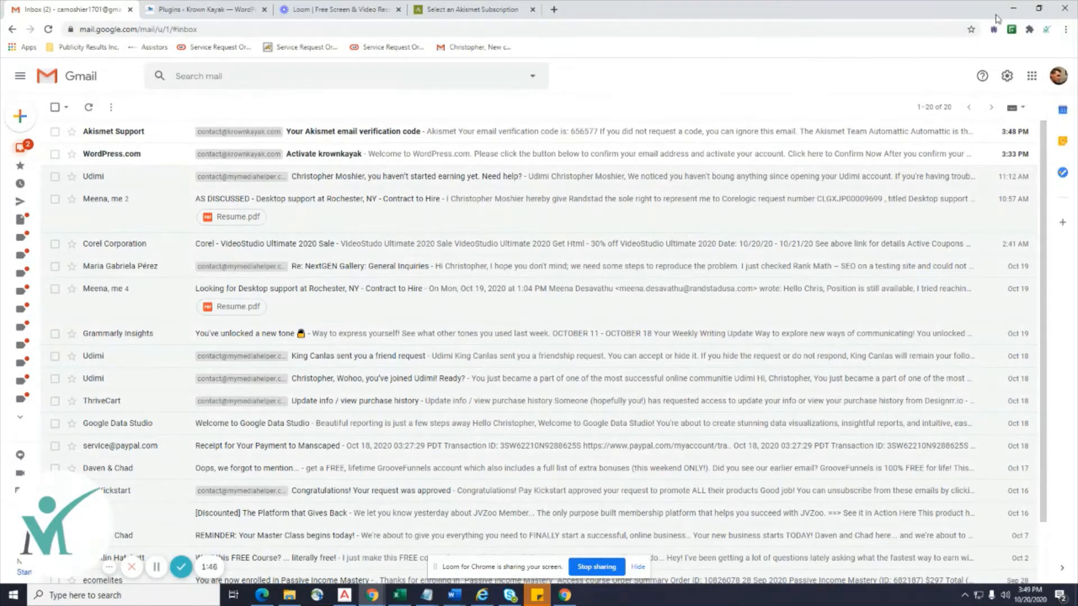
{"action": "left_click", "coordinate": [360, 160]}
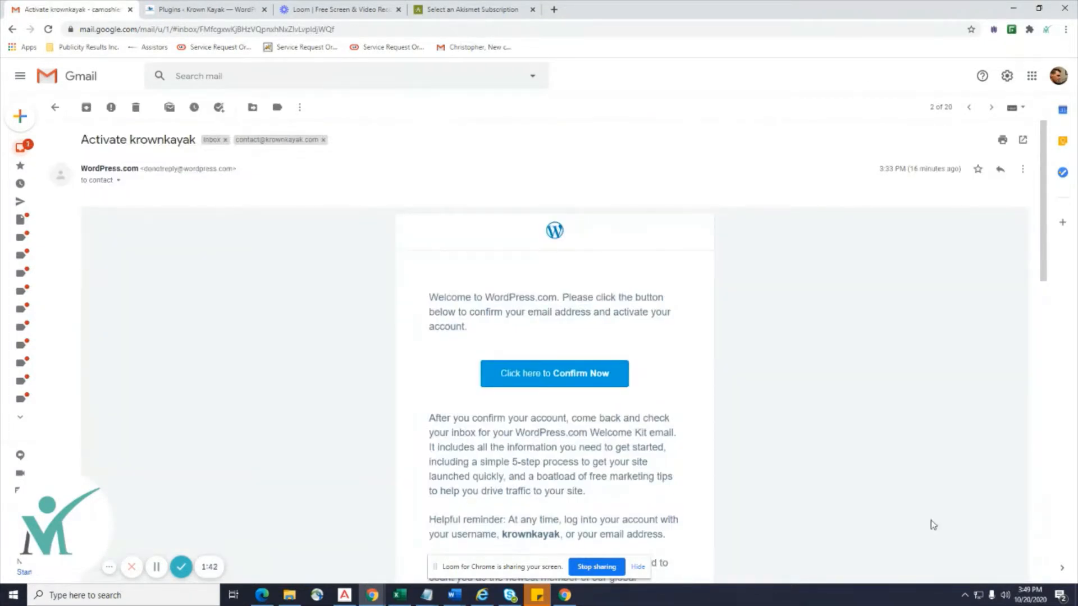
Confirm the WordPress.com account via 'Confirm Now' and return to the inbox.
{"action": "left_click", "coordinate": [569, 376]}
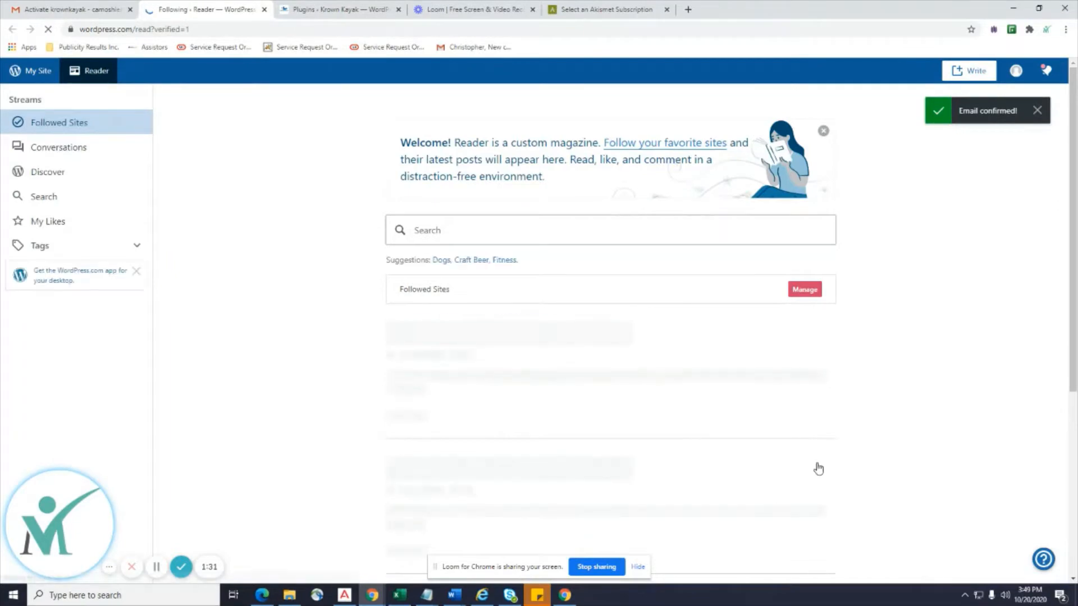
{"action": "scroll", "coordinate": [818, 469], "scroll_direction": "down", "scroll_amount": 1}
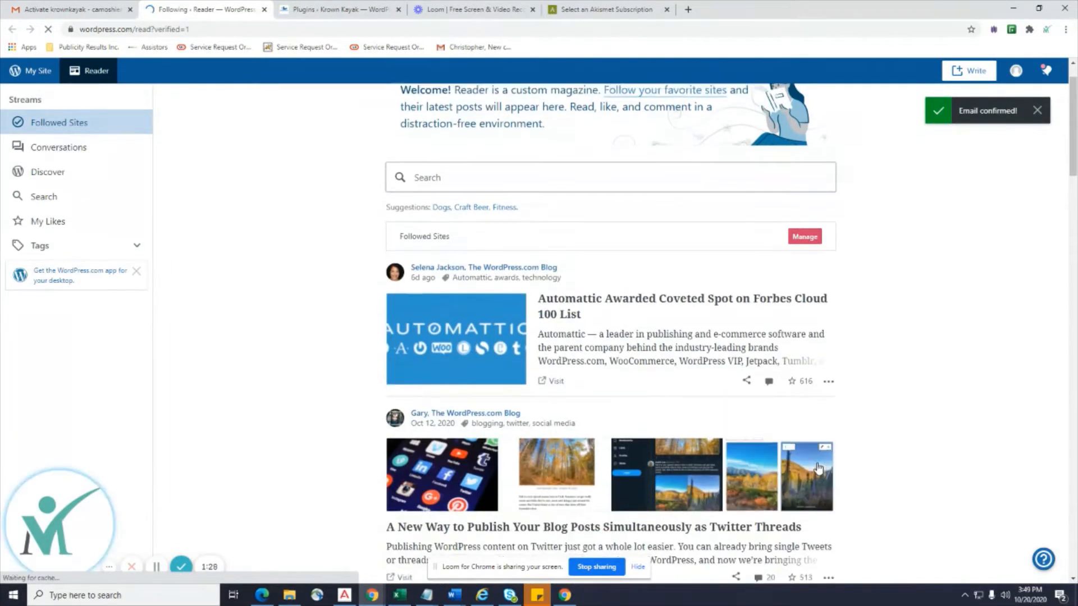
{"action": "left_click", "coordinate": [73, 10]}
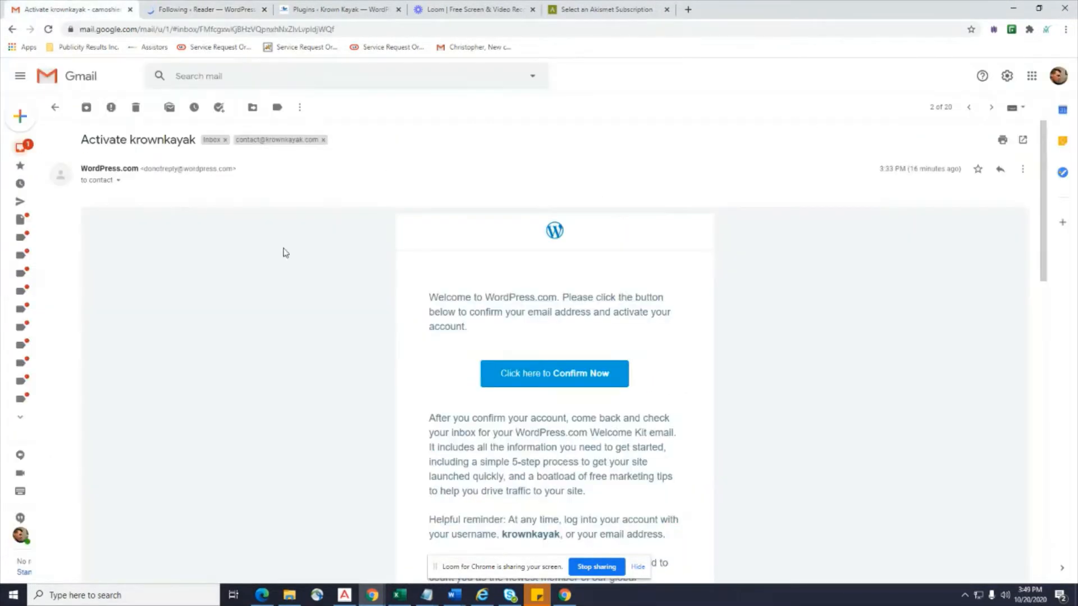
{"action": "left_click", "coordinate": [39, 147]}
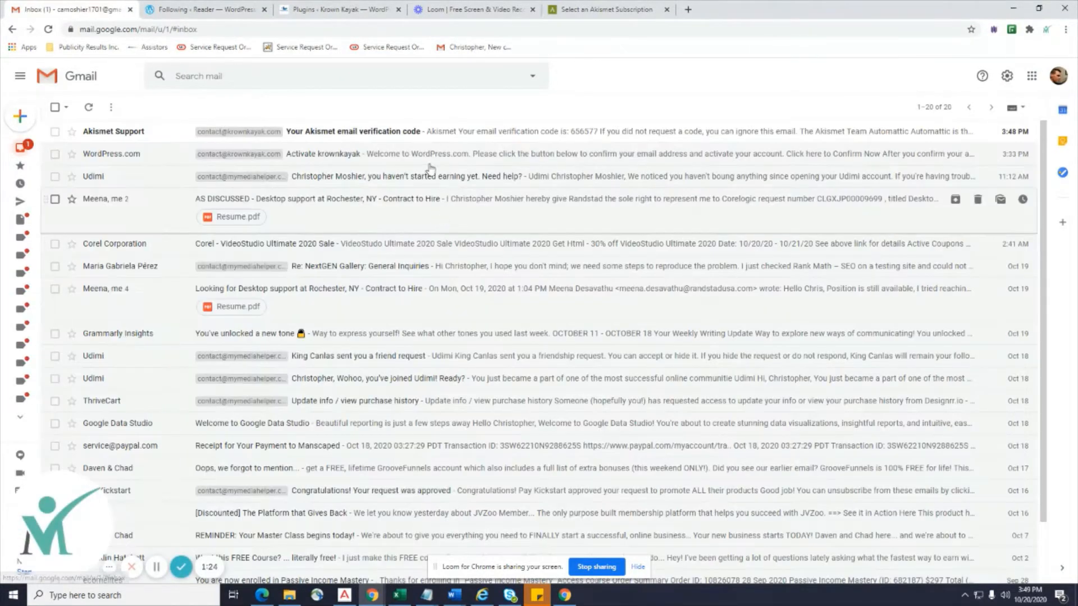
Copy the code from the Akismet verification email and submit it on the Akismet page.
{"action": "left_click", "coordinate": [427, 131]}
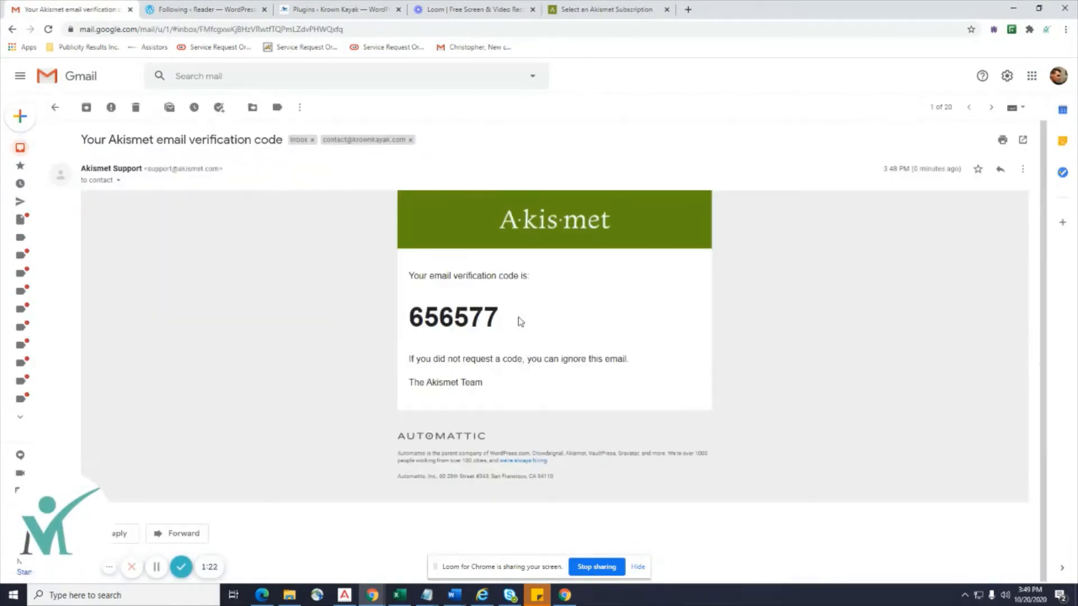
{"action": "left_click_drag", "start_coordinate": [520, 321], "coordinate": [436, 318]}
{"action": "right_click", "coordinate": [429, 320]}
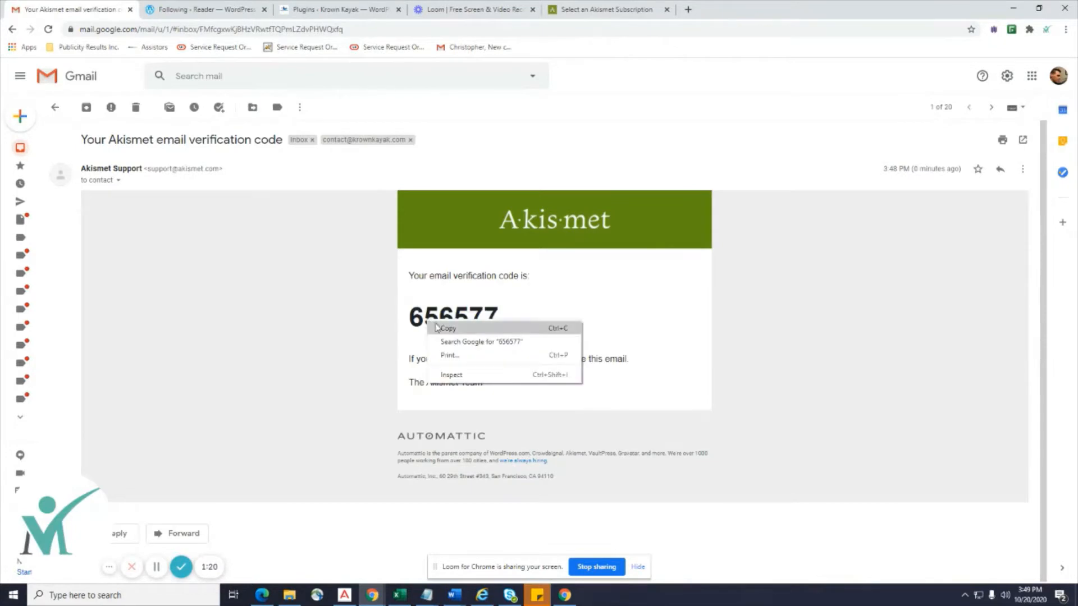
{"action": "left_click", "coordinate": [449, 325]}
{"action": "left_click_drag", "start_coordinate": [478, 318], "coordinate": [423, 316]}
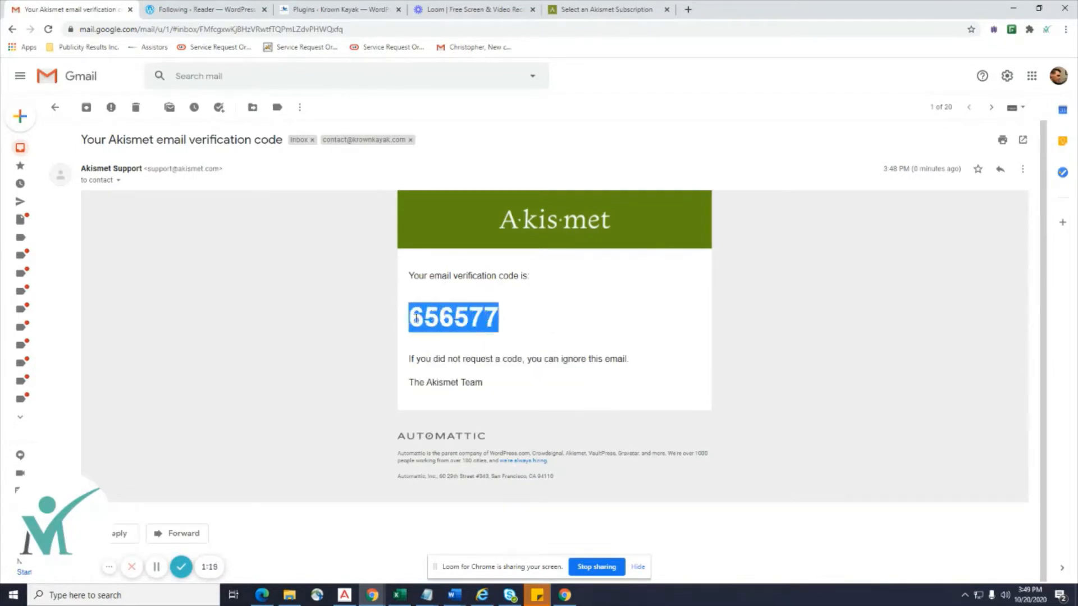
{"action": "right_click", "coordinate": [421, 319]}
{"action": "left_click", "coordinate": [440, 326]}
{"action": "left_click", "coordinate": [477, 10]}
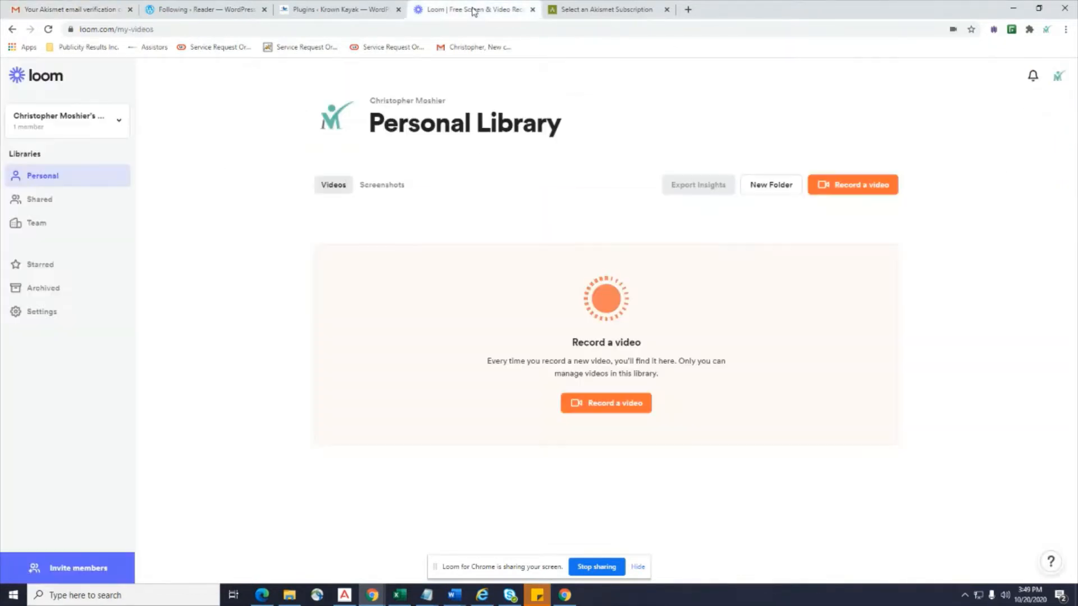
{"action": "left_click", "coordinate": [607, 12]}
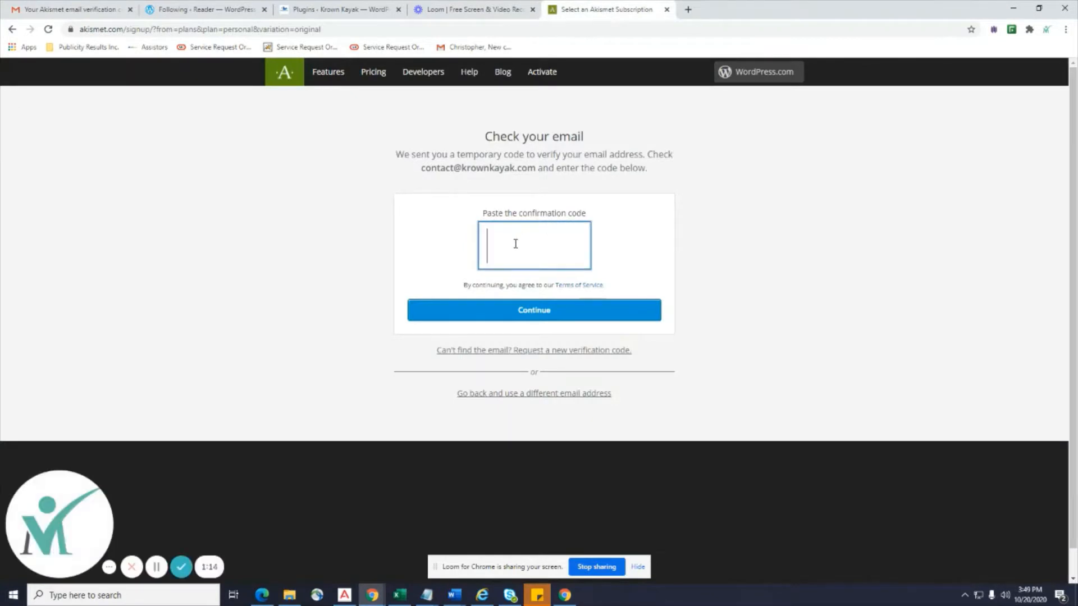
{"action": "left_click", "coordinate": [553, 309]}
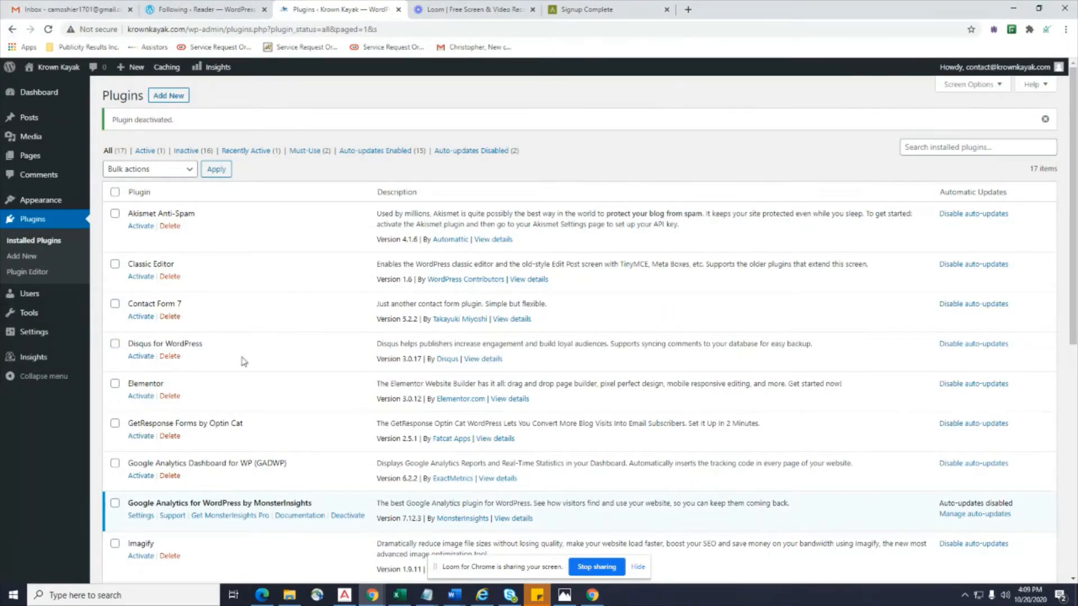
Activate Akismet Anti-Spam, select its API Key field value, and return to Gmail.
{"action": "left_click", "coordinate": [141, 225]}
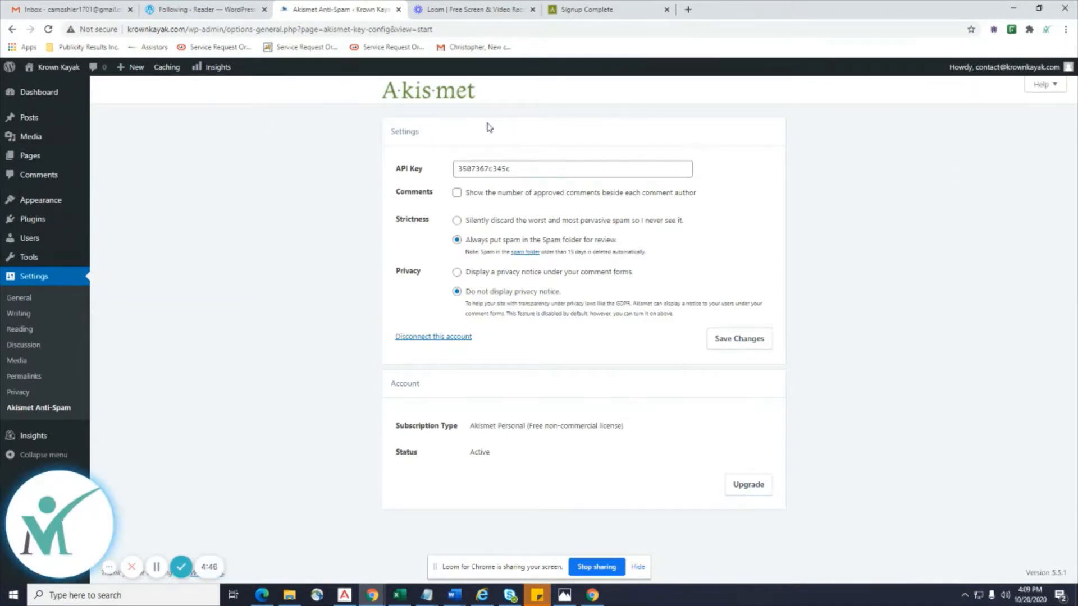
{"action": "left_click_drag", "start_coordinate": [555, 169], "coordinate": [331, 174]}
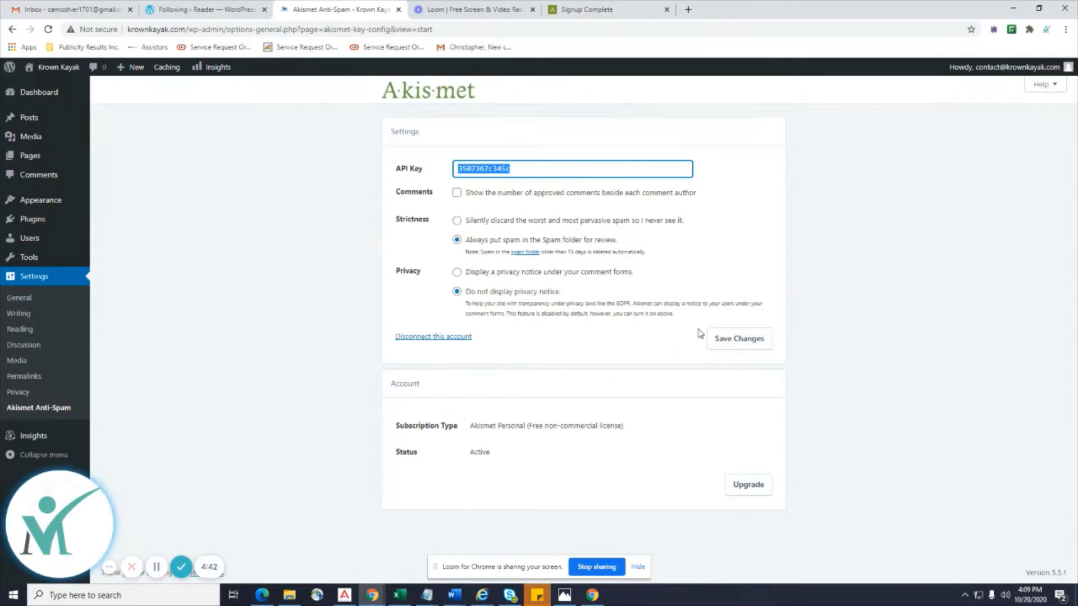
{"action": "left_click", "coordinate": [53, 9]}
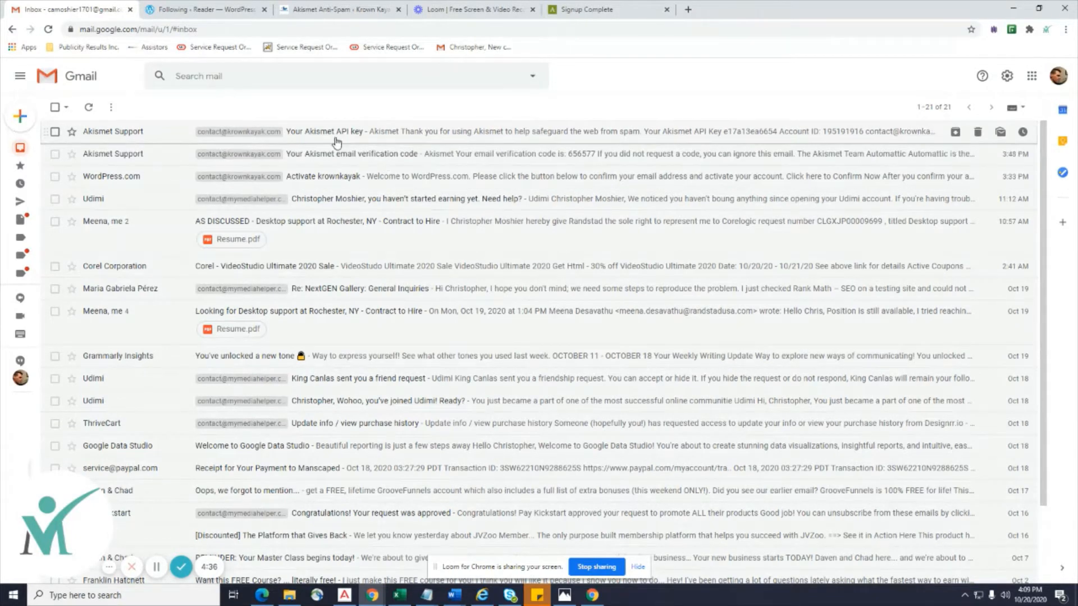
Copy the key from the 'Your Akismet API key' email and return to Akismet settings.
{"action": "left_click", "coordinate": [359, 134]}
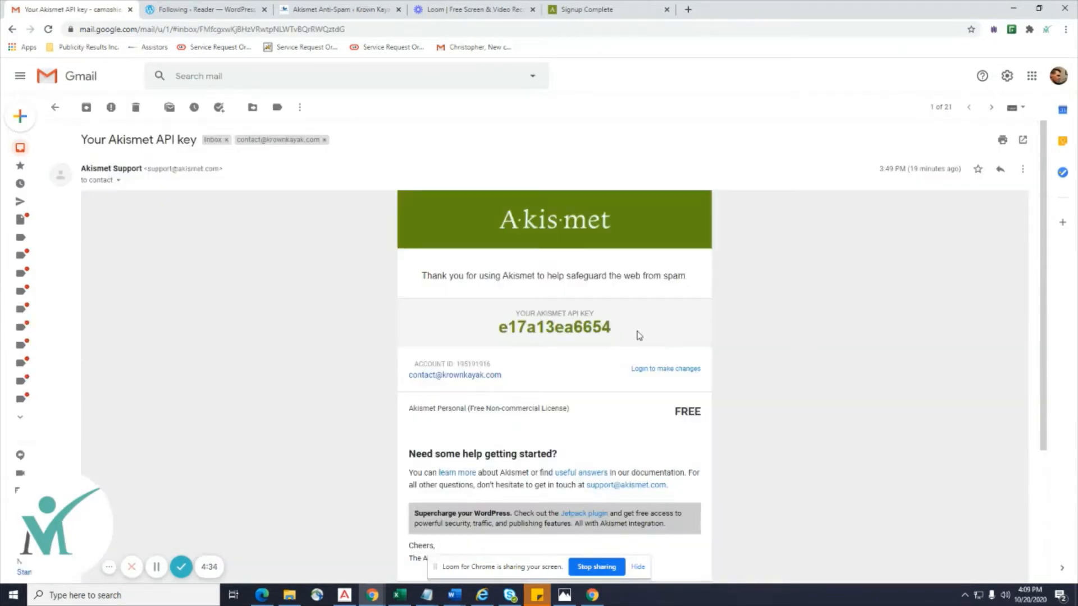
{"action": "left_click_drag", "start_coordinate": [638, 335], "coordinate": [503, 323]}
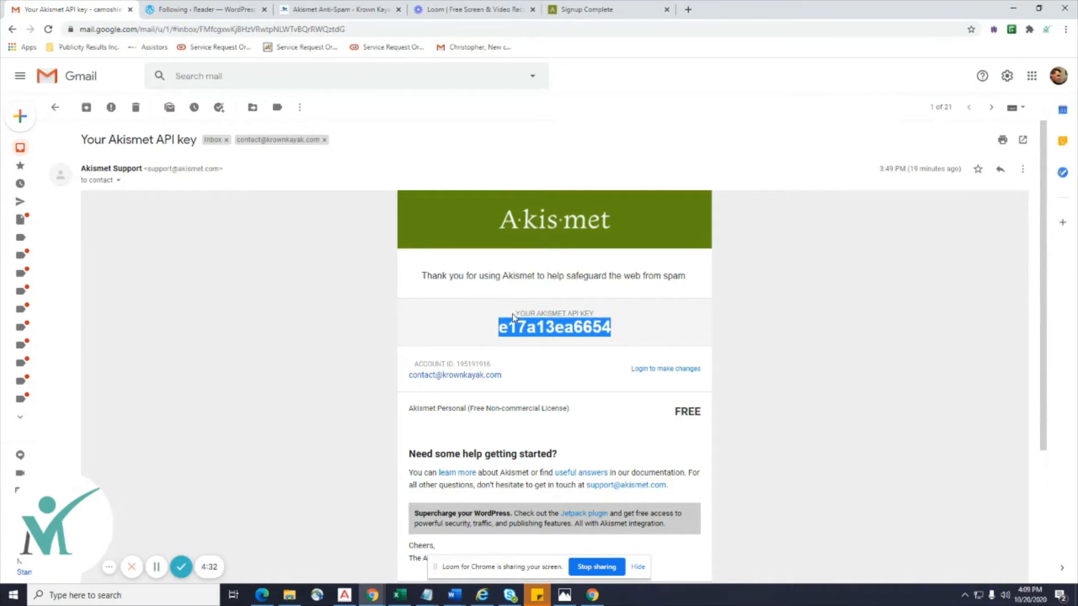
{"action": "right_click", "coordinate": [561, 329]}
{"action": "left_click", "coordinate": [568, 338]}
{"action": "left_click", "coordinate": [343, 11]}
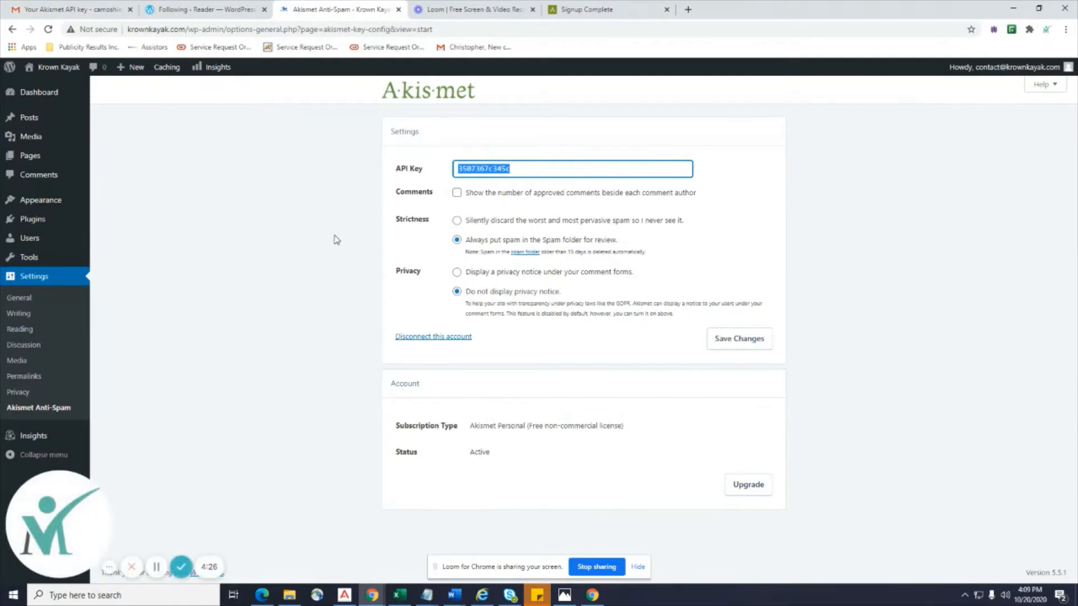
Reselect the API Key field contents and save the Akismet settings with Save Changes.
{"action": "left_click_drag", "start_coordinate": [566, 169], "coordinate": [330, 181]}
{"action": "left_click", "coordinate": [1047, 375]}
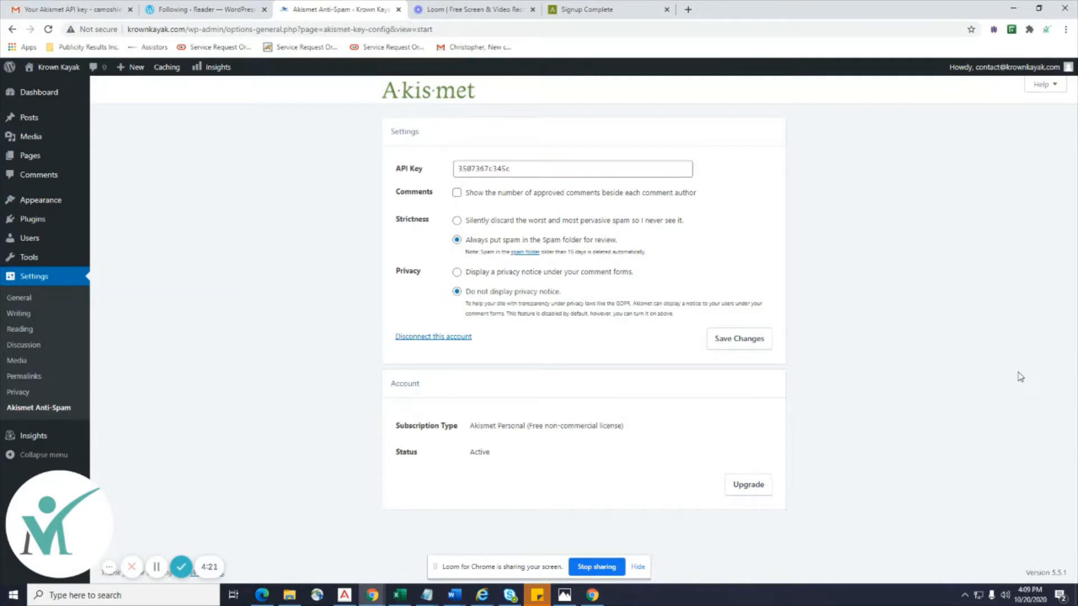
{"action": "left_click", "coordinate": [768, 349]}
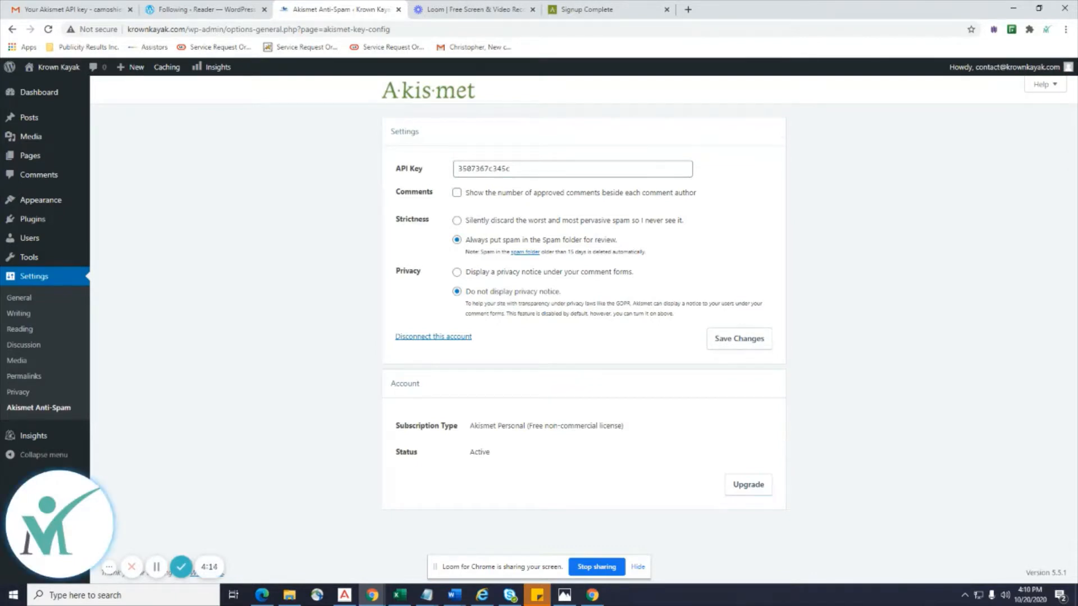
{"action": "left_click", "coordinate": [638, 567]}
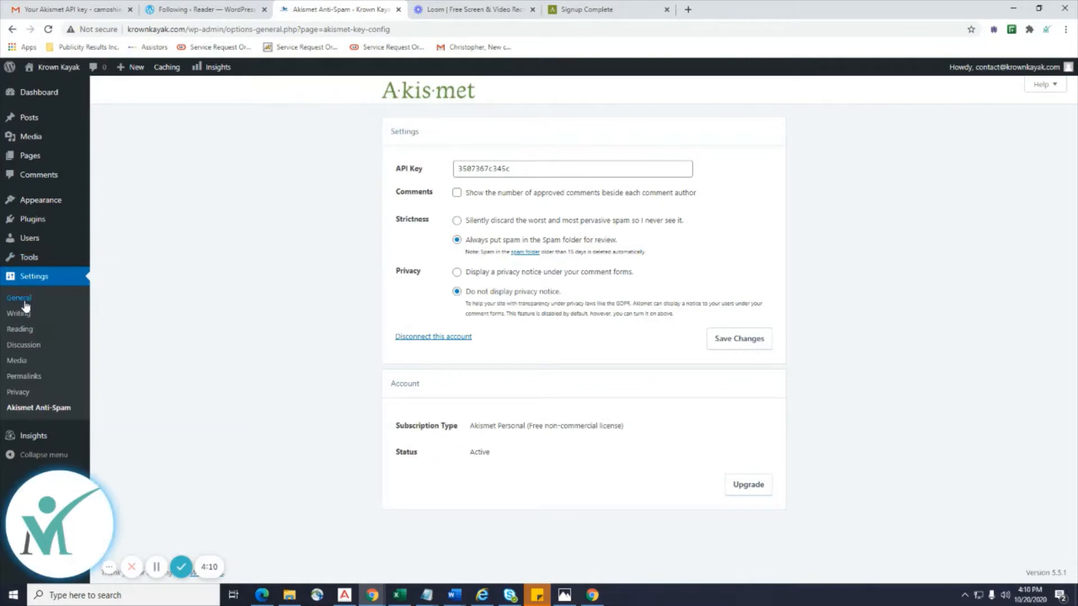
{"action": "mouse_move", "coordinate": [40, 201]}
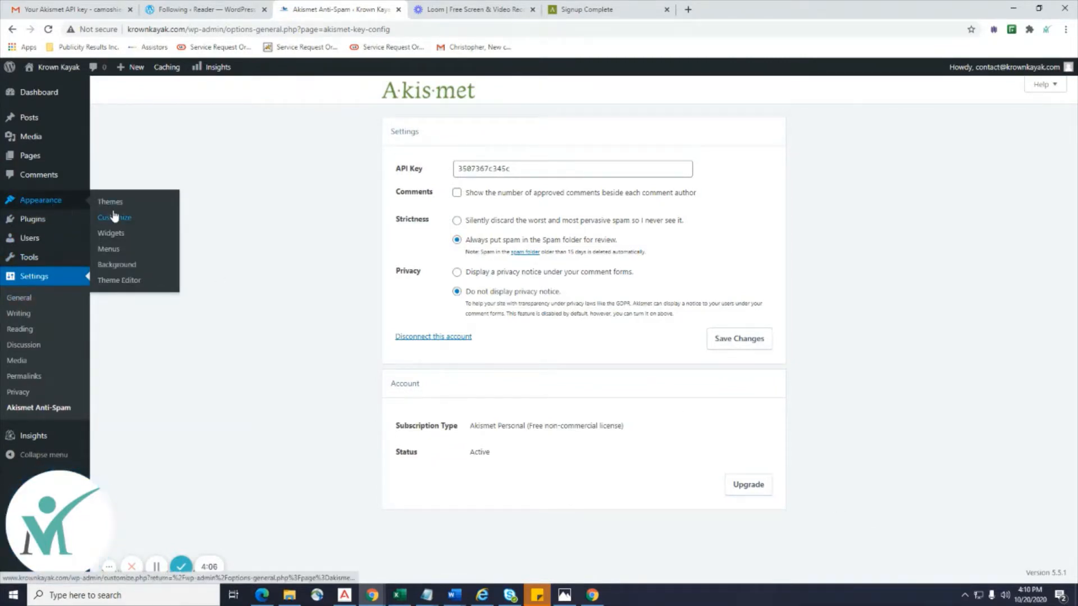
{"action": "mouse_move", "coordinate": [30, 219]}
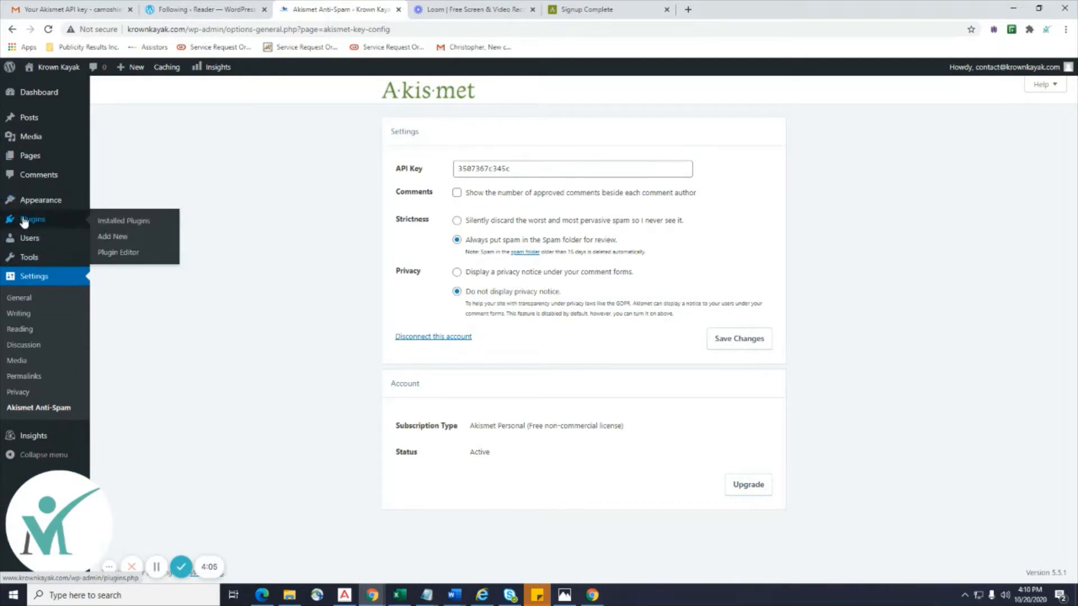
Use Add New under Posts in the admin sidebar to start a blank post in the block editor.
{"action": "left_click", "coordinate": [122, 222]}
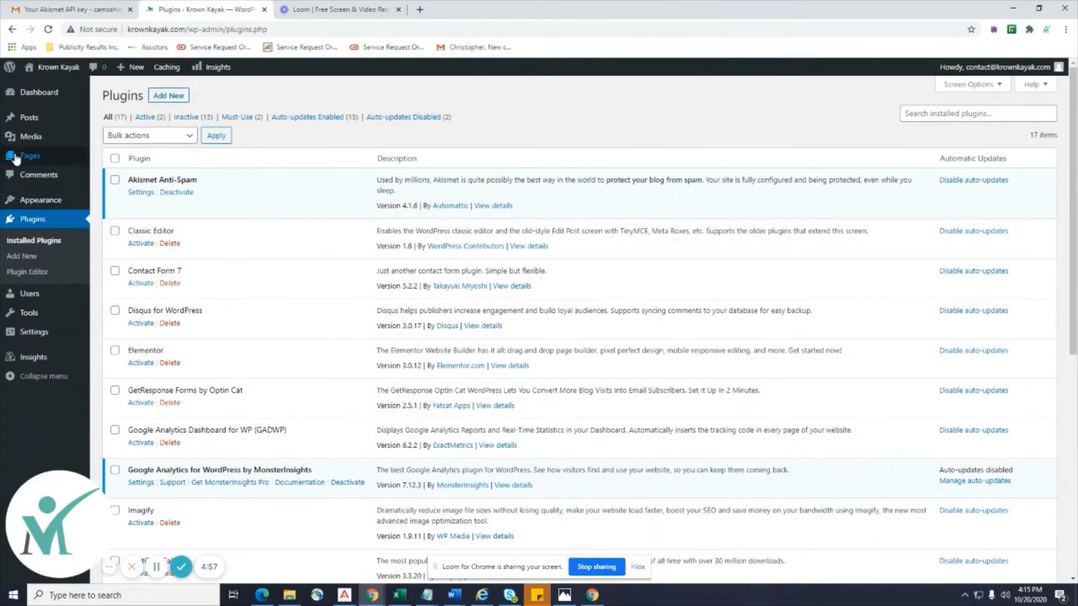
{"action": "mouse_move", "coordinate": [23, 159]}
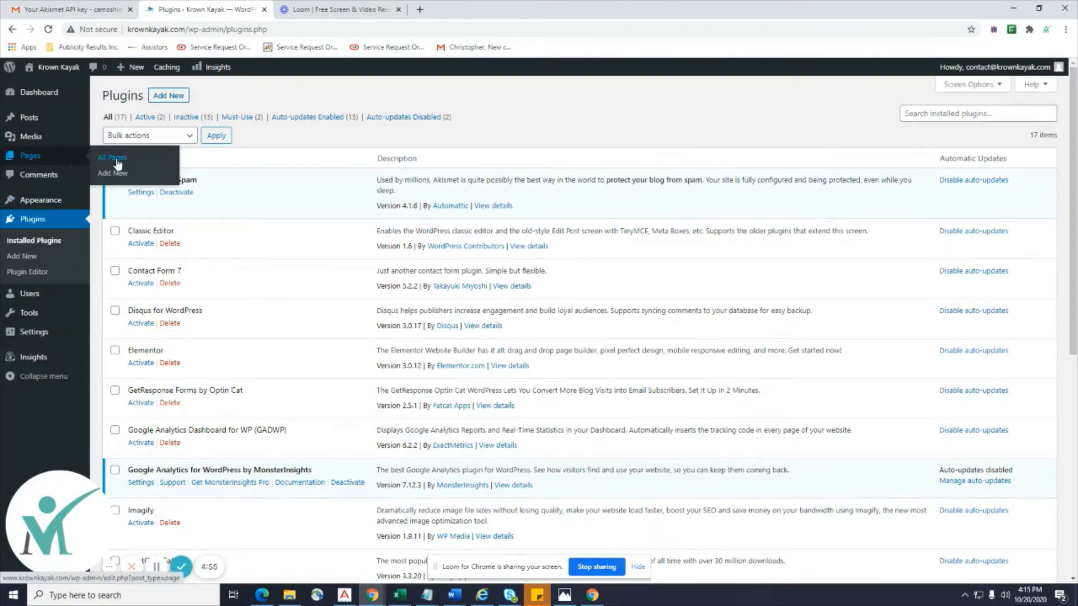
{"action": "mouse_move", "coordinate": [34, 117]}
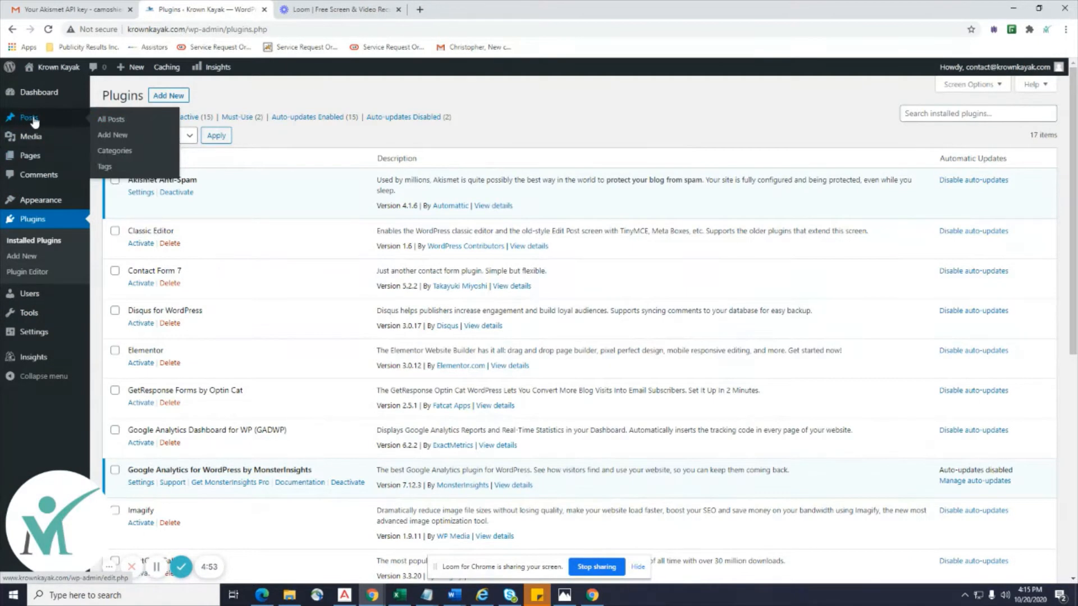
{"action": "left_click", "coordinate": [122, 138]}
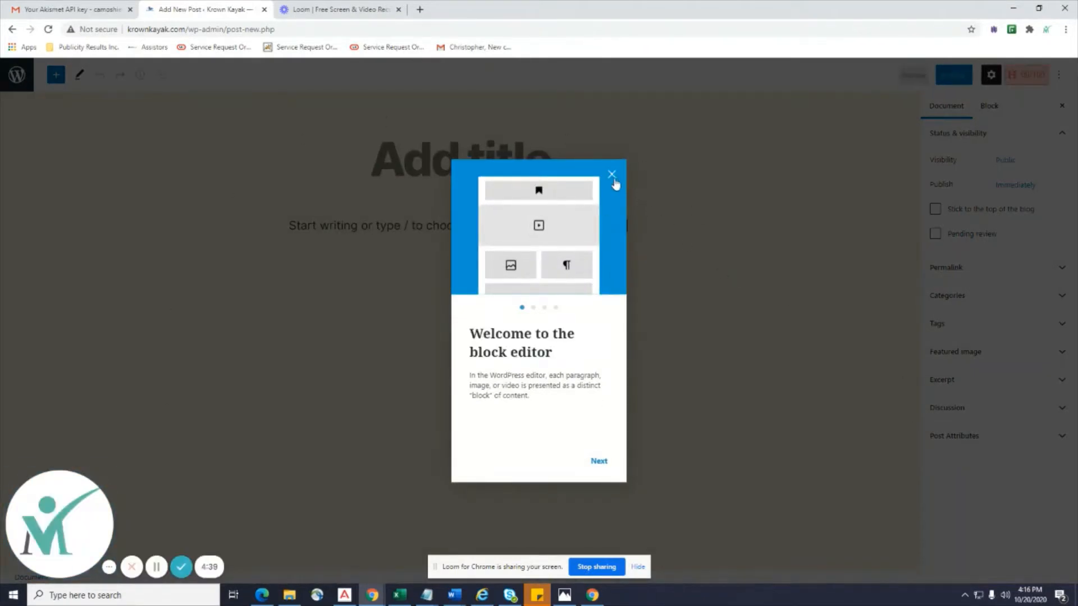
Dismiss the welcome guide, check the Permalink, Categories and Tags panels, and exit to All Posts.
{"action": "left_click", "coordinate": [612, 180]}
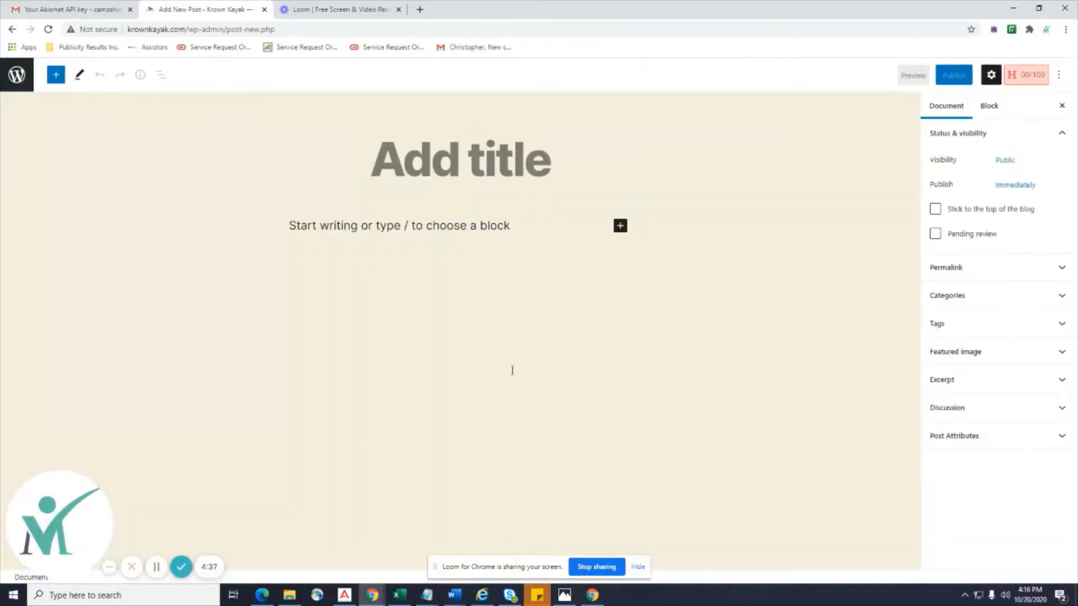
{"action": "left_click", "coordinate": [479, 179]}
{"action": "left_click", "coordinate": [999, 291]}
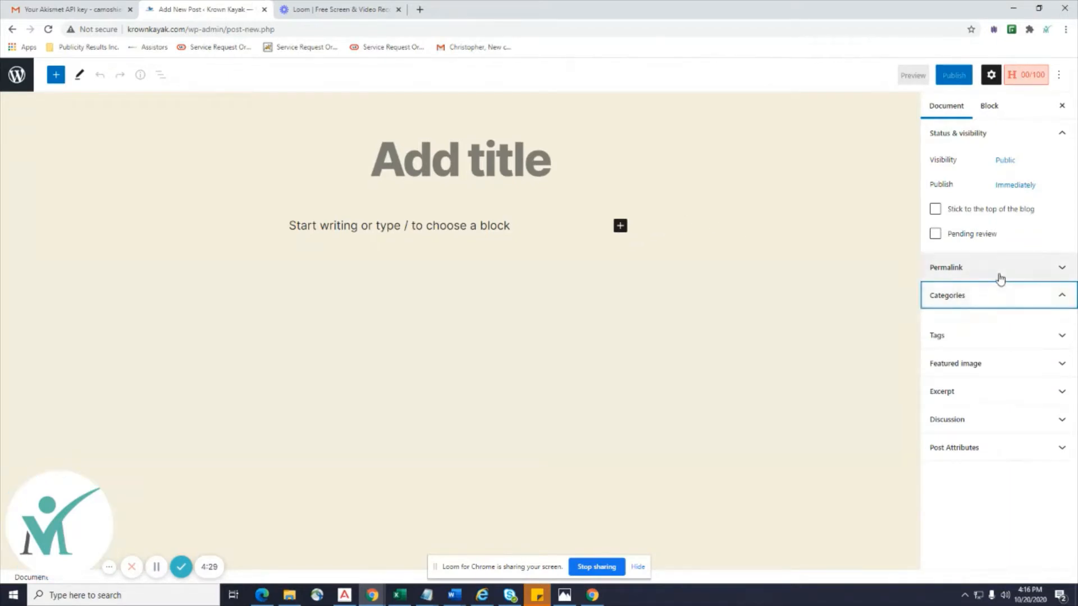
{"action": "left_click", "coordinate": [999, 269]}
{"action": "left_click", "coordinate": [984, 363]}
{"action": "left_click", "coordinate": [949, 363]}
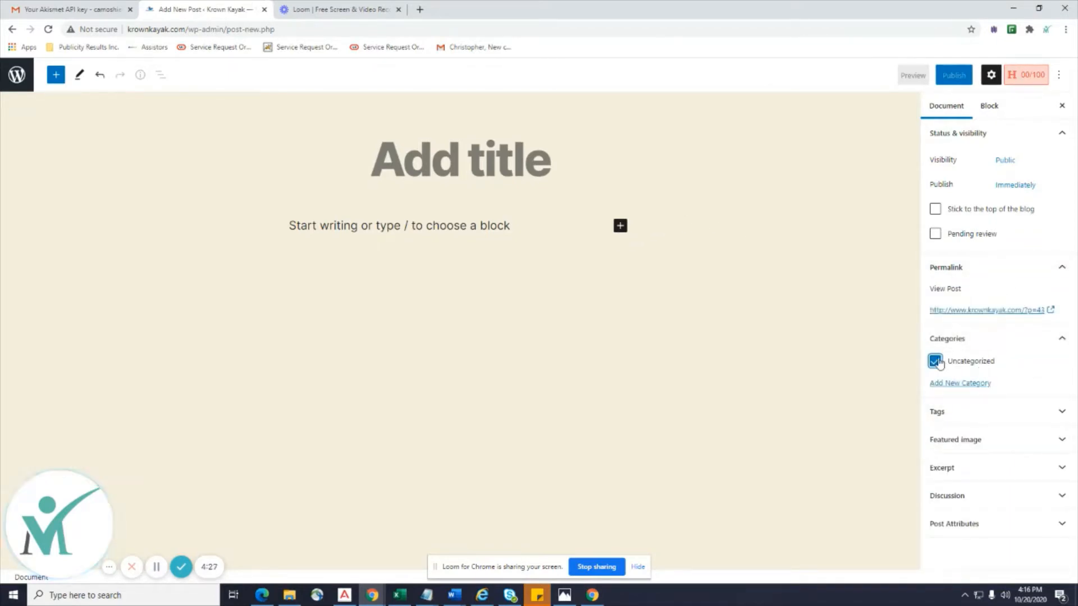
{"action": "left_click", "coordinate": [941, 414]}
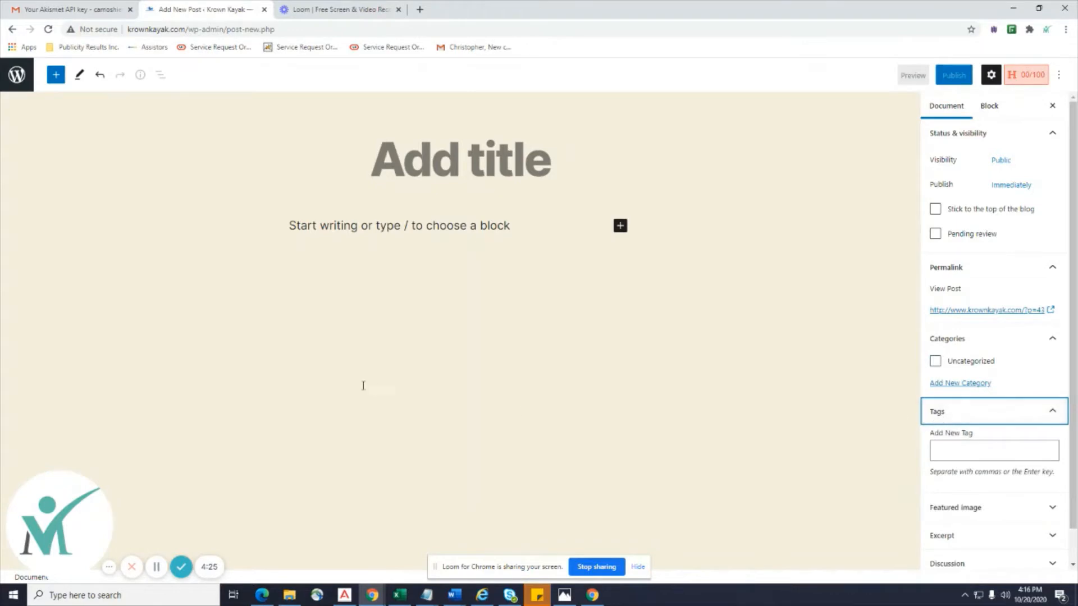
{"action": "left_click", "coordinate": [17, 74]}
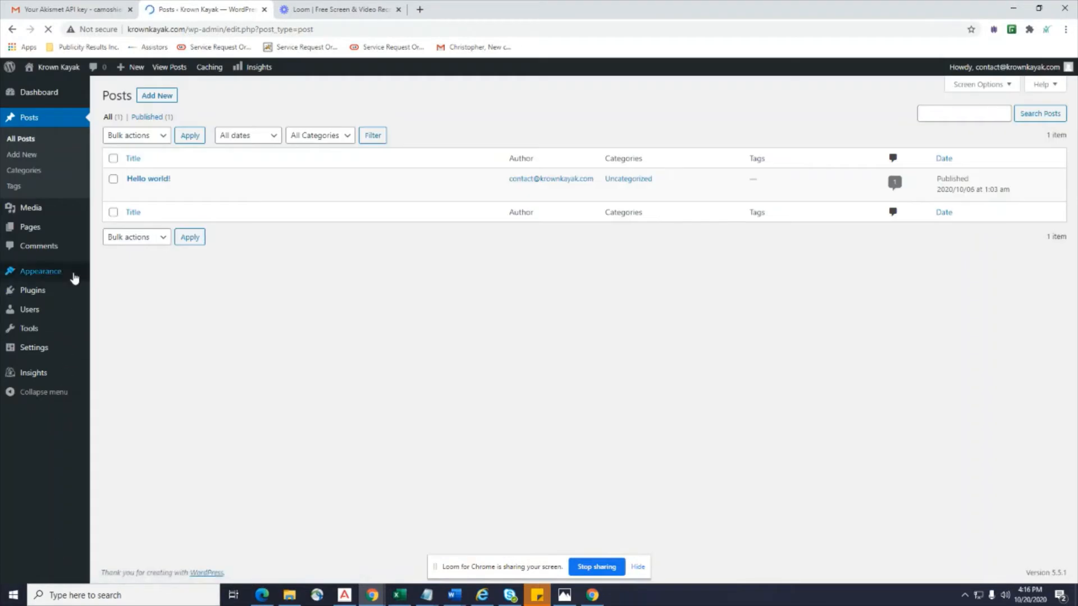
Activate the Classic Editor plugin in Installed Plugins, then add a new post in the classic editor.
{"action": "mouse_move", "coordinate": [44, 294]}
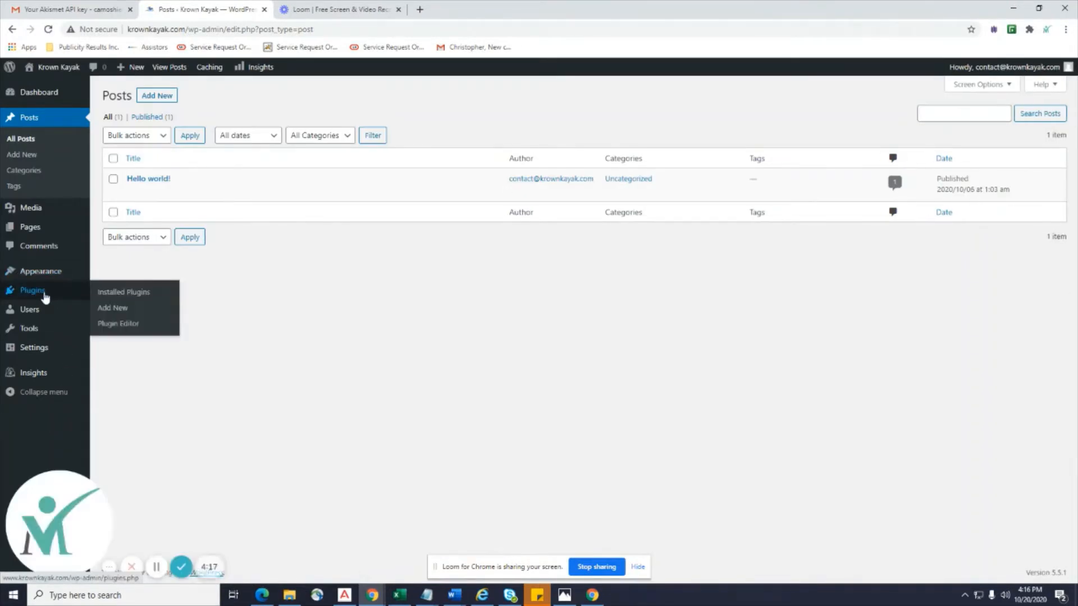
{"action": "left_click", "coordinate": [106, 298]}
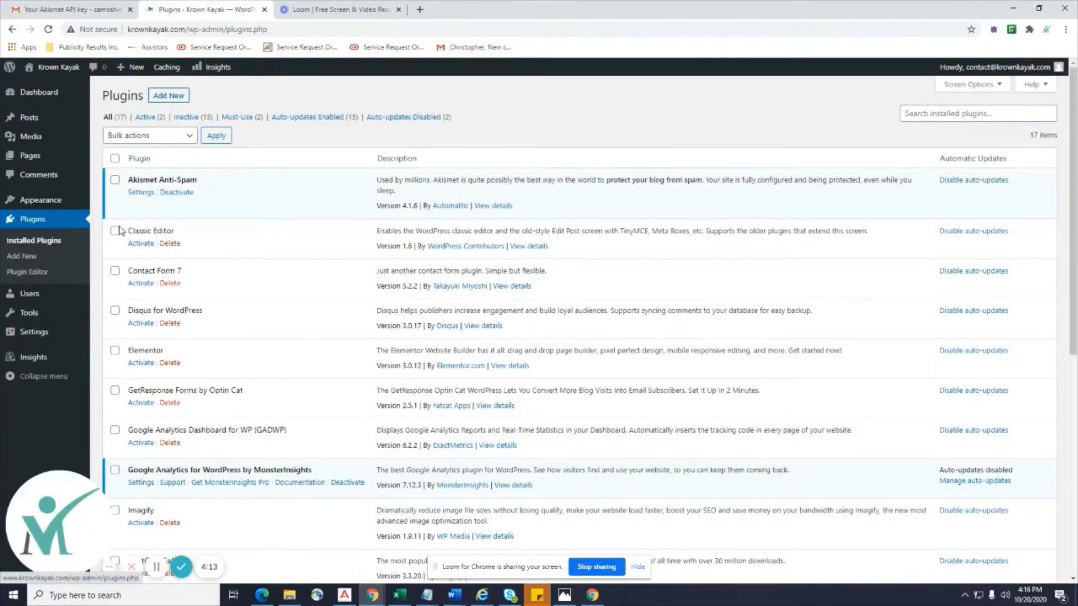
{"action": "left_click", "coordinate": [141, 243]}
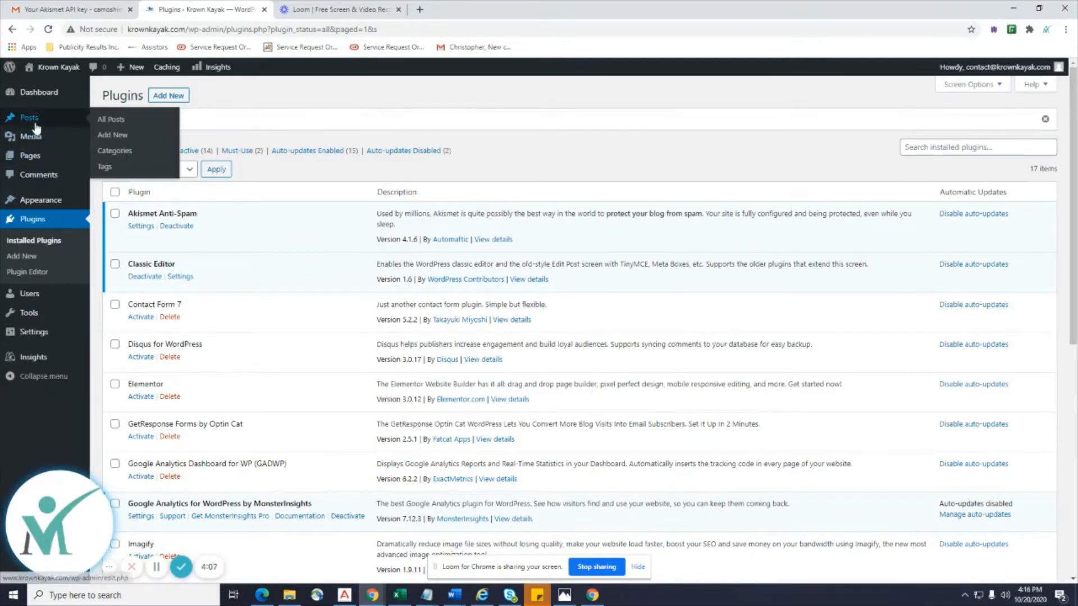
{"action": "left_click", "coordinate": [114, 136]}
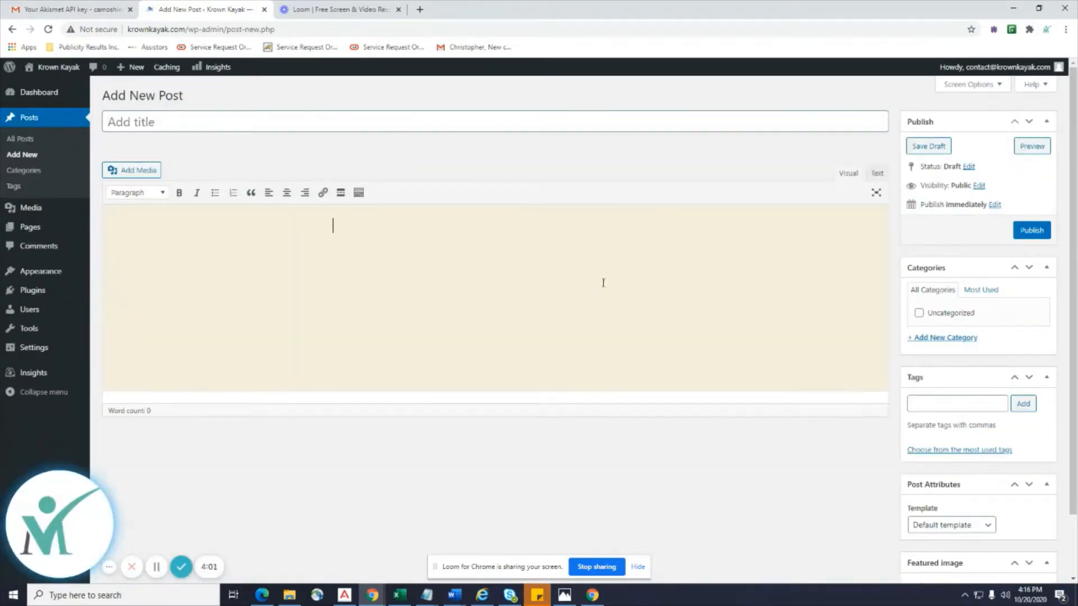
Toggle Visual and Text modes, type then delete test text, and leave the body empty in Text mode.
{"action": "left_click", "coordinate": [877, 174]}
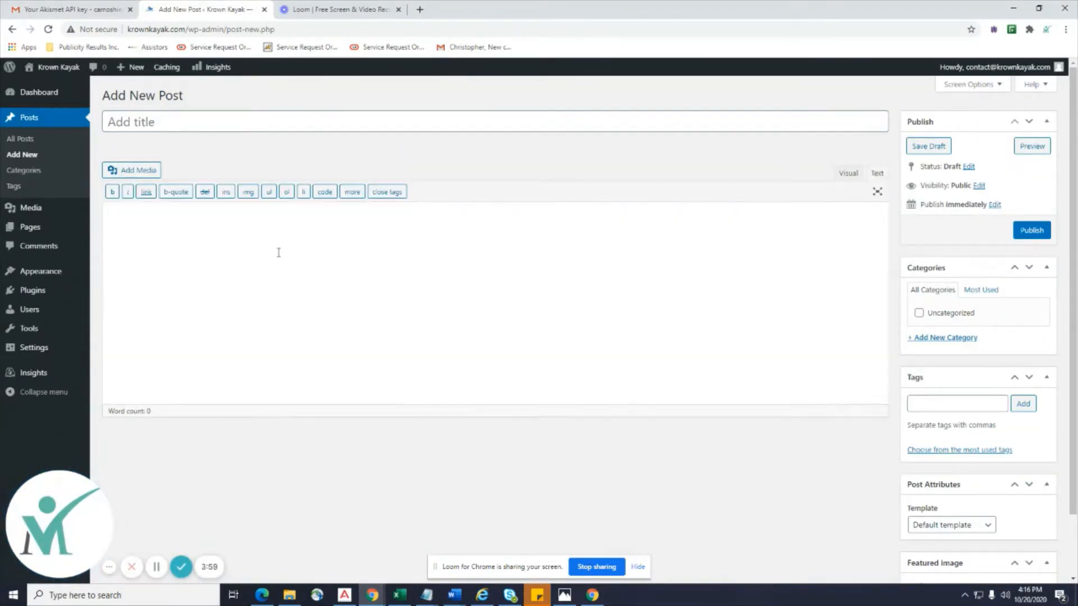
{"action": "left_click", "coordinate": [848, 173]}
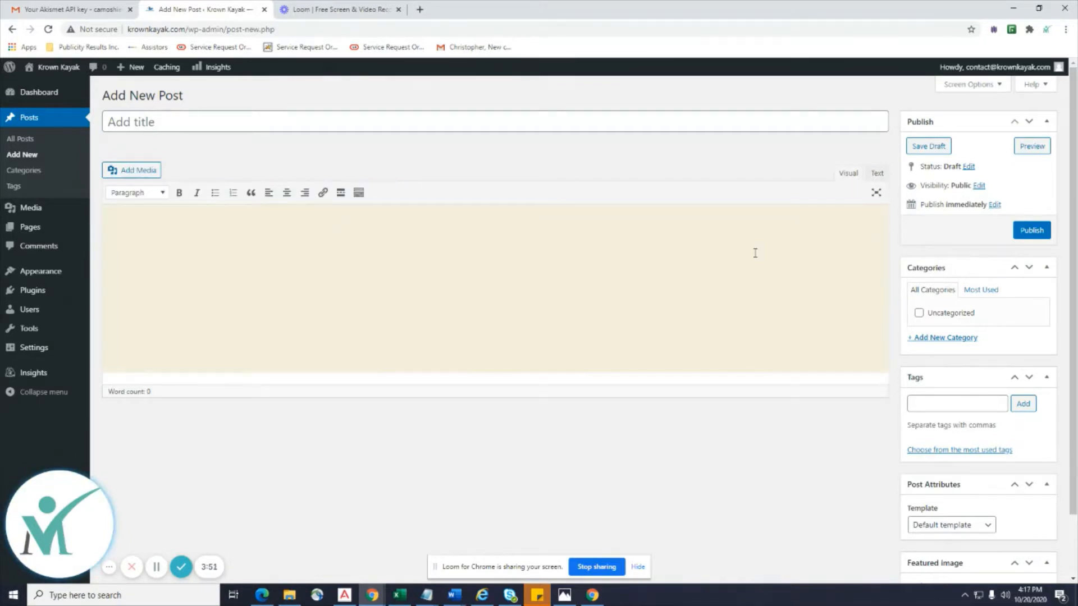
{"action": "left_click", "coordinate": [877, 174]}
{"action": "left_click", "coordinate": [848, 174]}
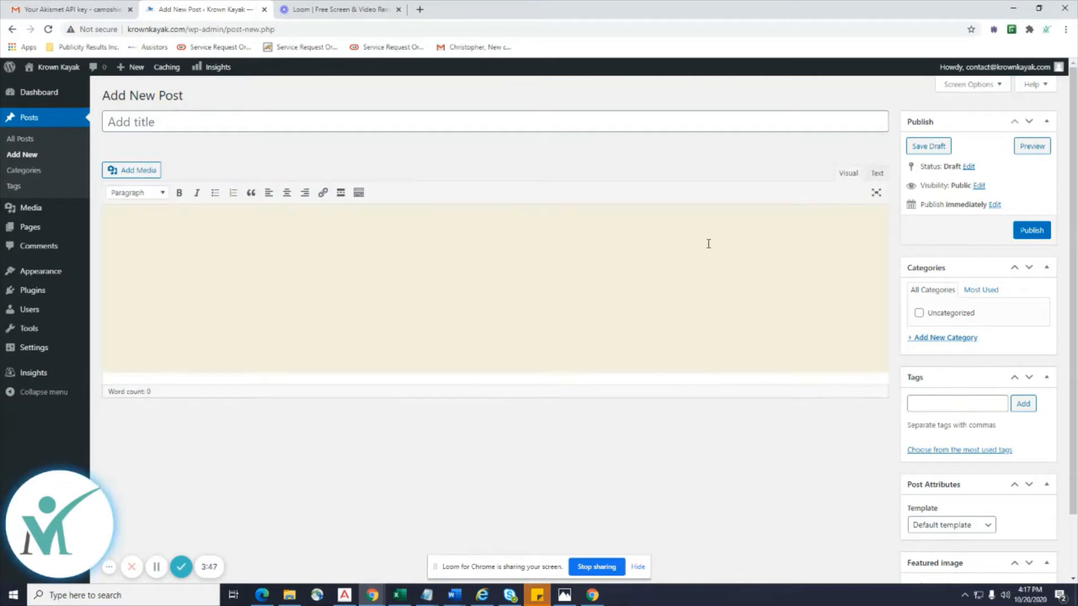
{"action": "type", "text": "qersfrytew"}
{"action": "key", "text": "shift+Left"}
{"action": "key", "text": "shift+Left"}
{"action": "key", "text": "shift+Left"}
{"action": "key", "text": "shift+Left"}
{"action": "key", "text": "shift+Left"}
{"action": "key", "text": "shift+Left"}
{"action": "key", "text": "shift+Left"}
{"action": "key", "text": "shift+Left"}
{"action": "key", "text": "shift+Left"}
{"action": "key", "text": "shift+Left"}
{"action": "key", "text": "shift+Left"}
{"action": "key", "text": "shift+Left"}
{"action": "key", "text": "shift+Left"}
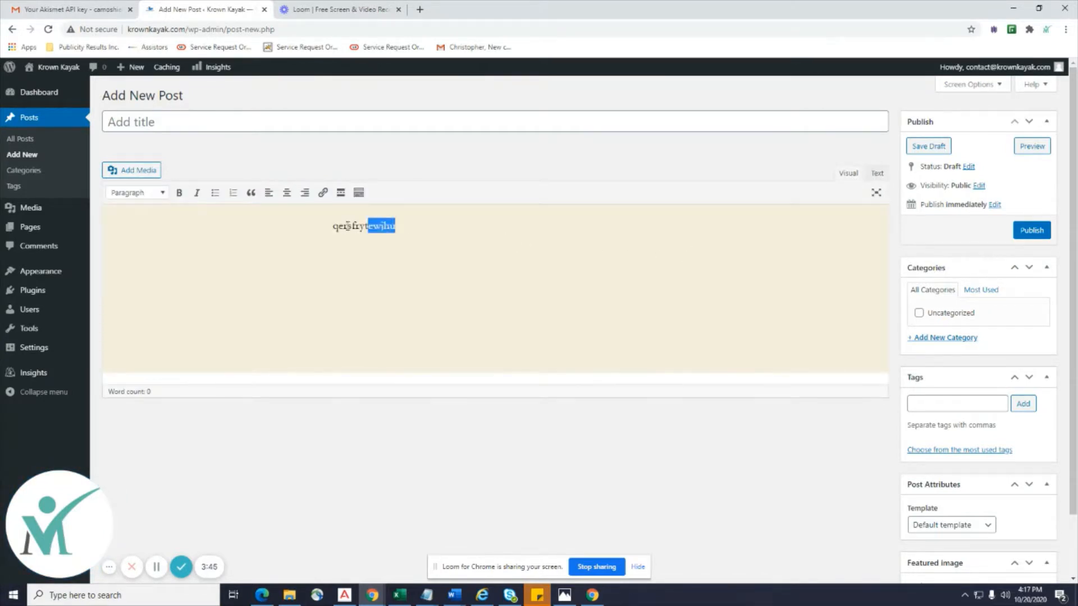
{"action": "key", "text": "BackSpace"}
{"action": "left_click", "coordinate": [878, 174]}
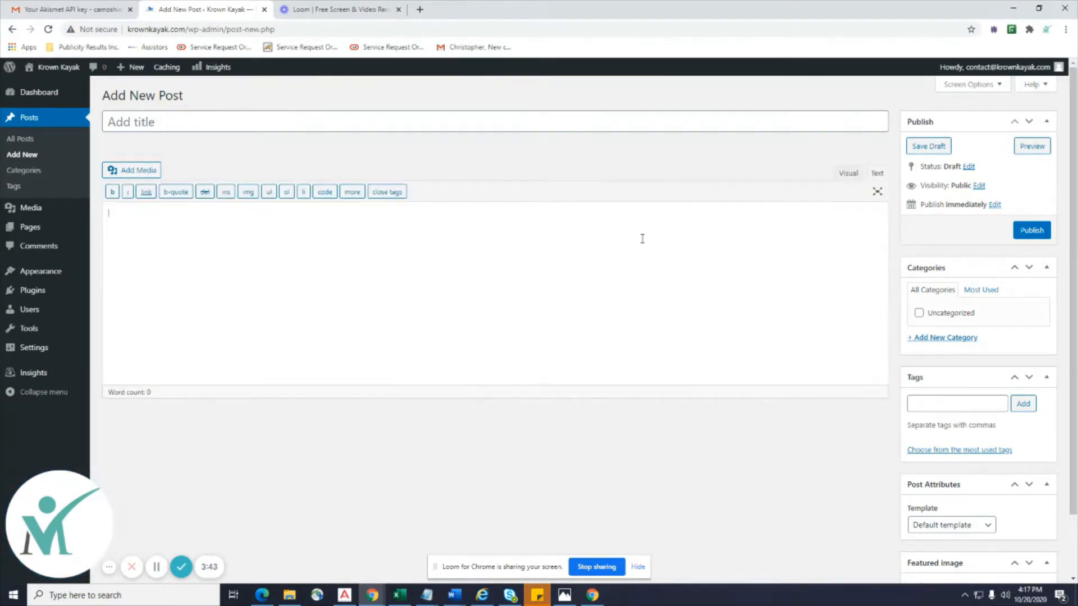
{"action": "left_click", "coordinate": [128, 236]}
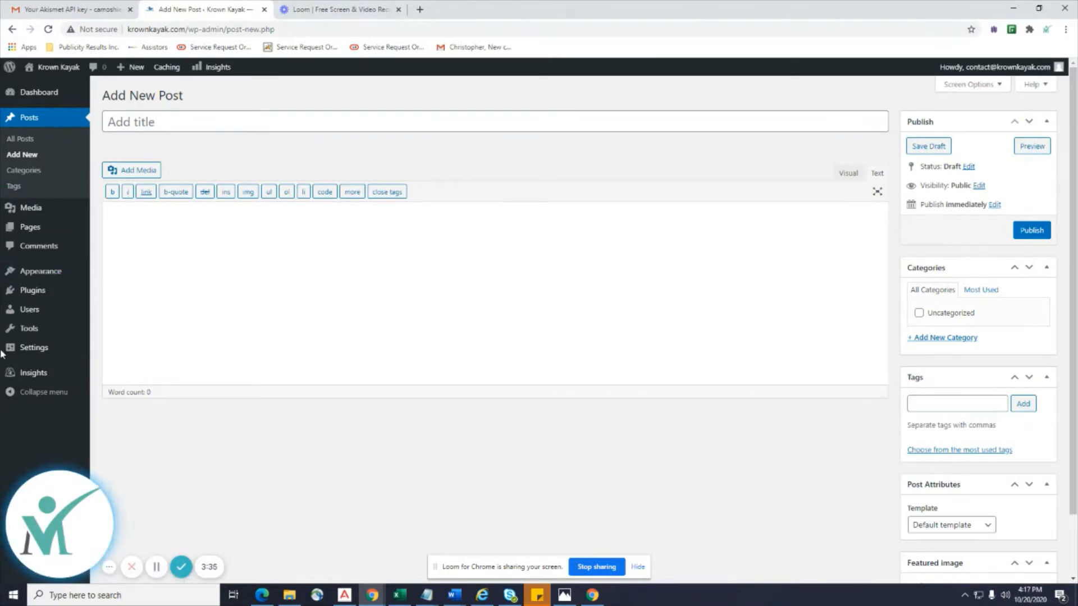
{"action": "mouse_move", "coordinate": [41, 274]}
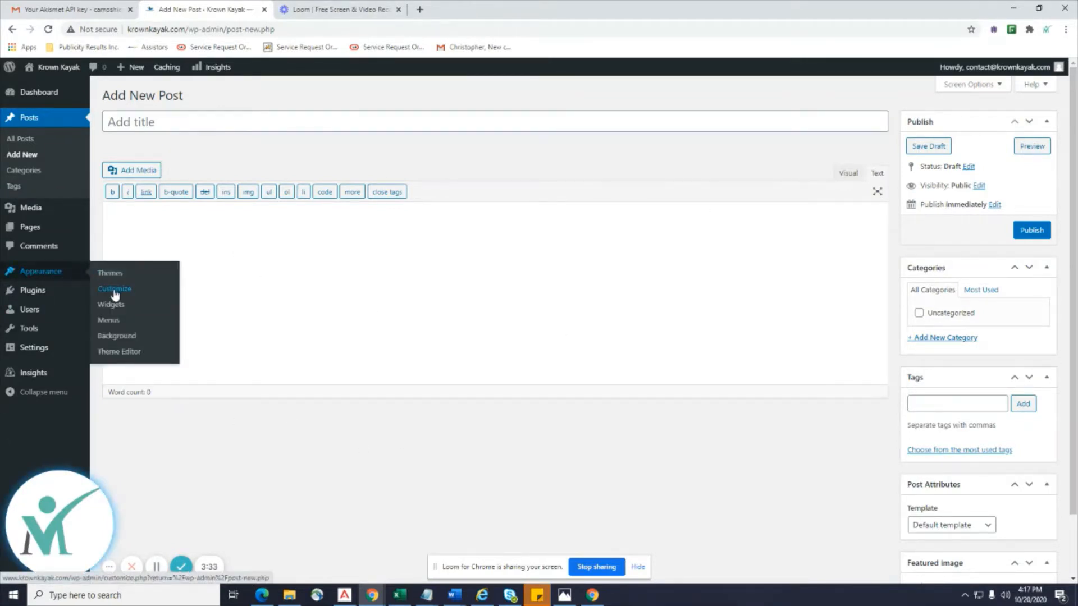
Select the Disqus for WordPress name in Installed Plugins and open a new browser tab.
{"action": "mouse_move", "coordinate": [35, 295]}
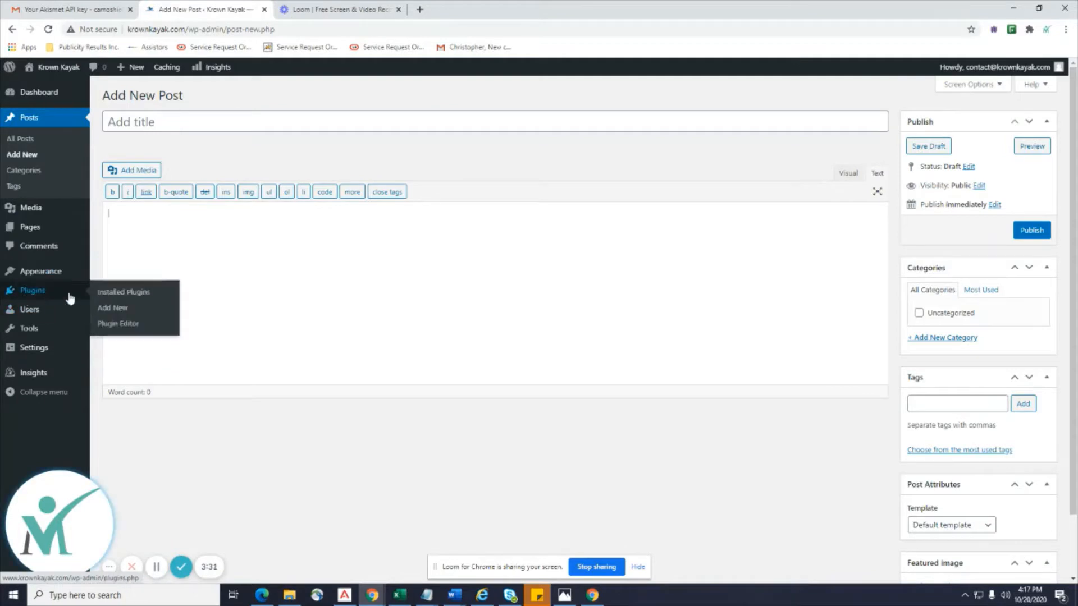
{"action": "left_click", "coordinate": [107, 305]}
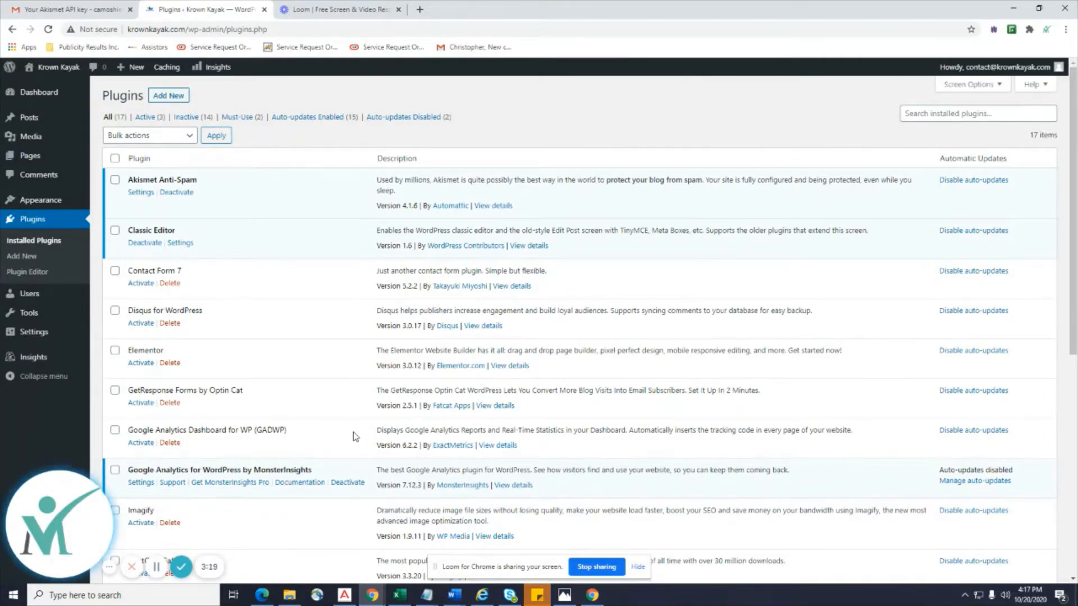
{"action": "scroll", "coordinate": [357, 429], "scroll_direction": "down", "scroll_amount": 1}
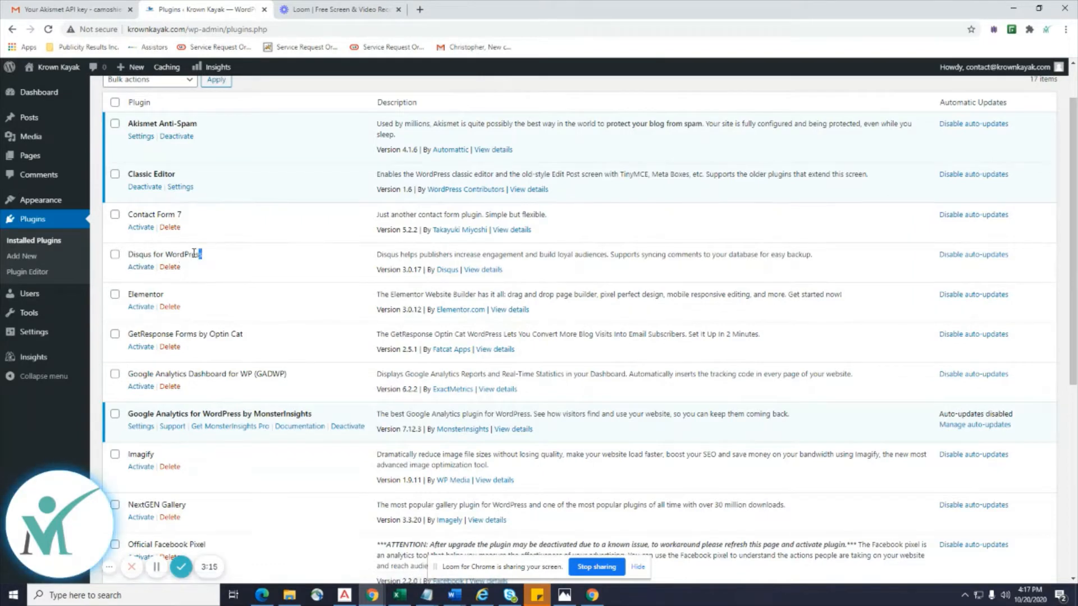
{"action": "left_click_drag", "start_coordinate": [203, 253], "coordinate": [133, 252]}
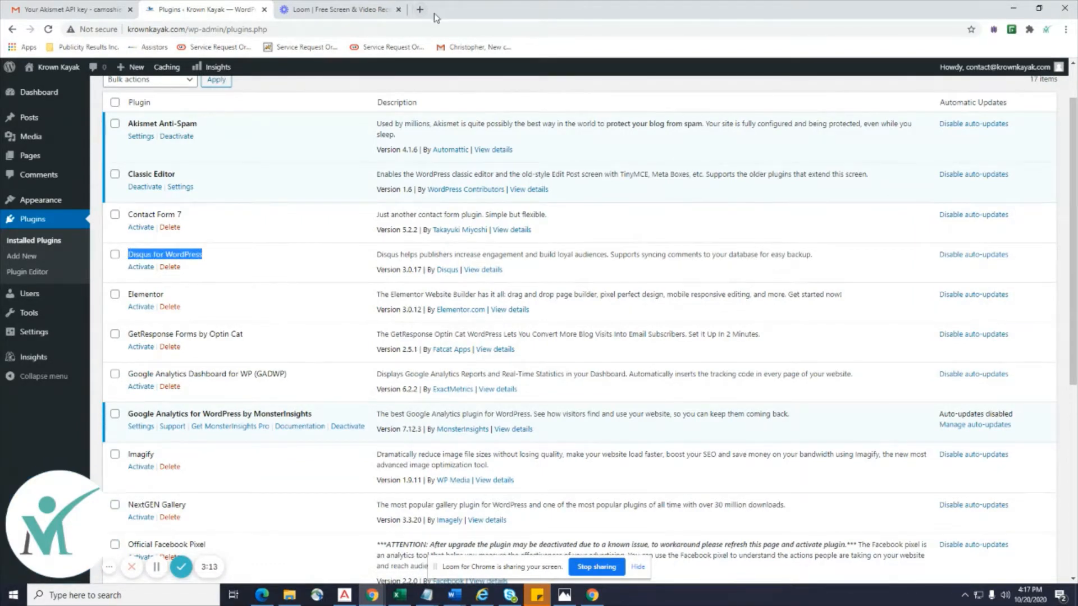
{"action": "left_click", "coordinate": [420, 10]}
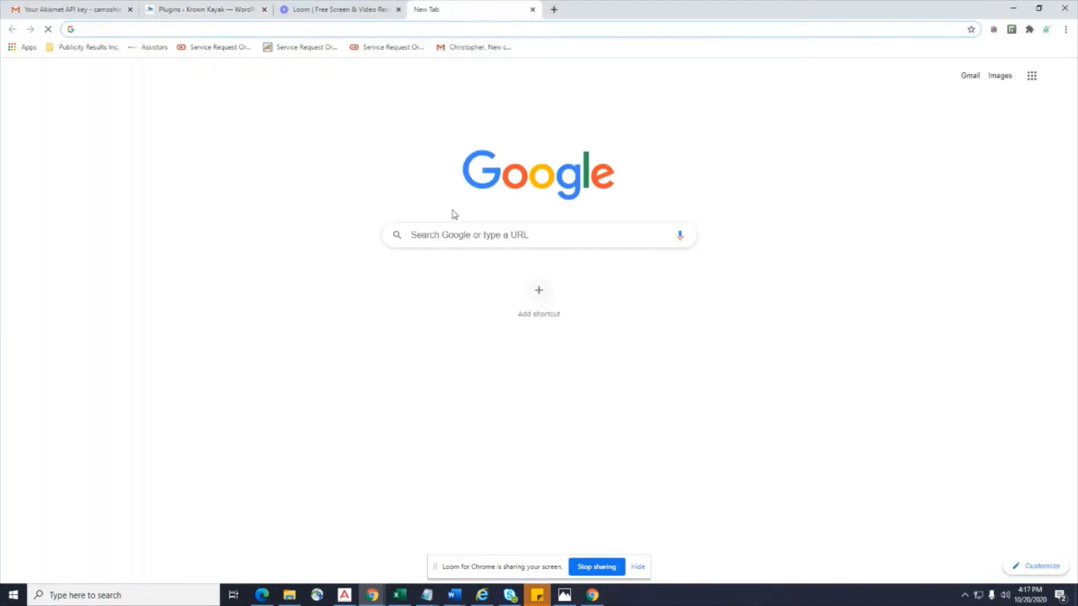
Google 'disqus', open the 'Sign In - Disqus' page, and switch back to the WordPress Plugins tab.
{"action": "left_click", "coordinate": [451, 234]}
{"action": "type", "text": "disqus"}
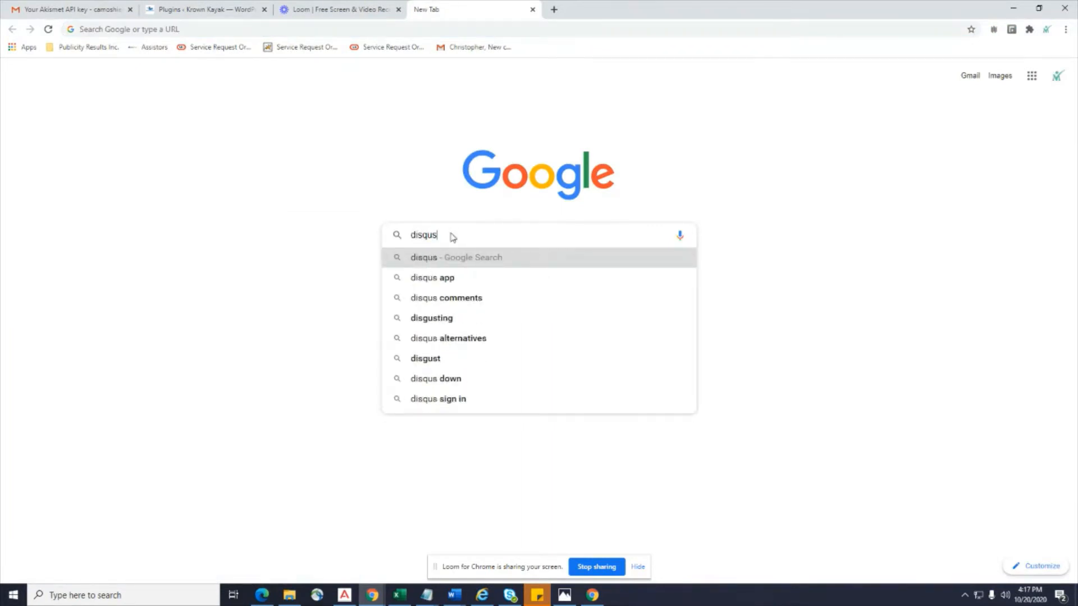
{"action": "key", "text": "Return"}
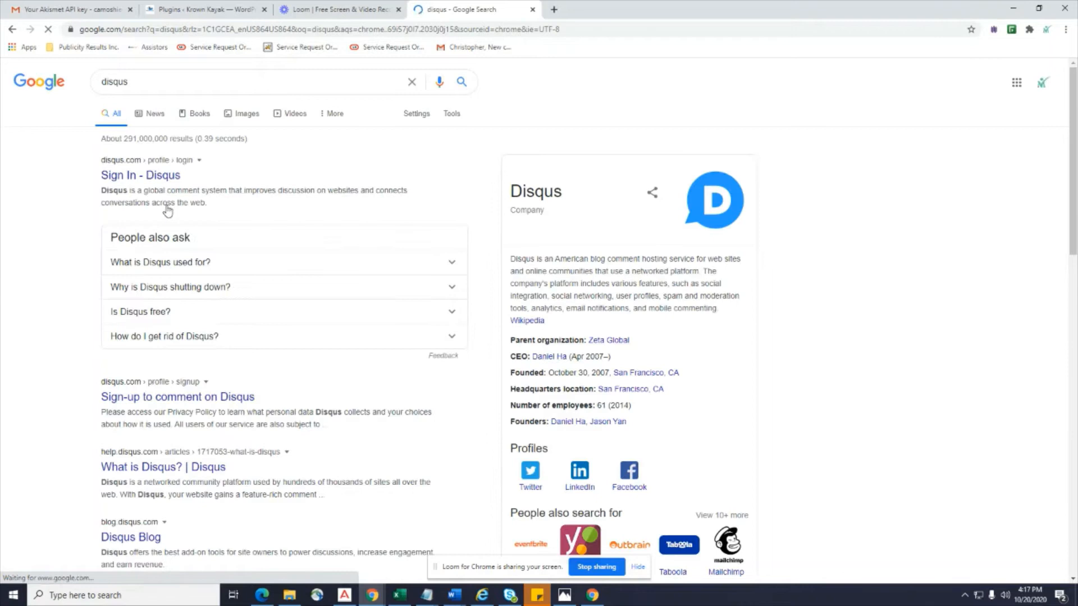
{"action": "left_click", "coordinate": [144, 176]}
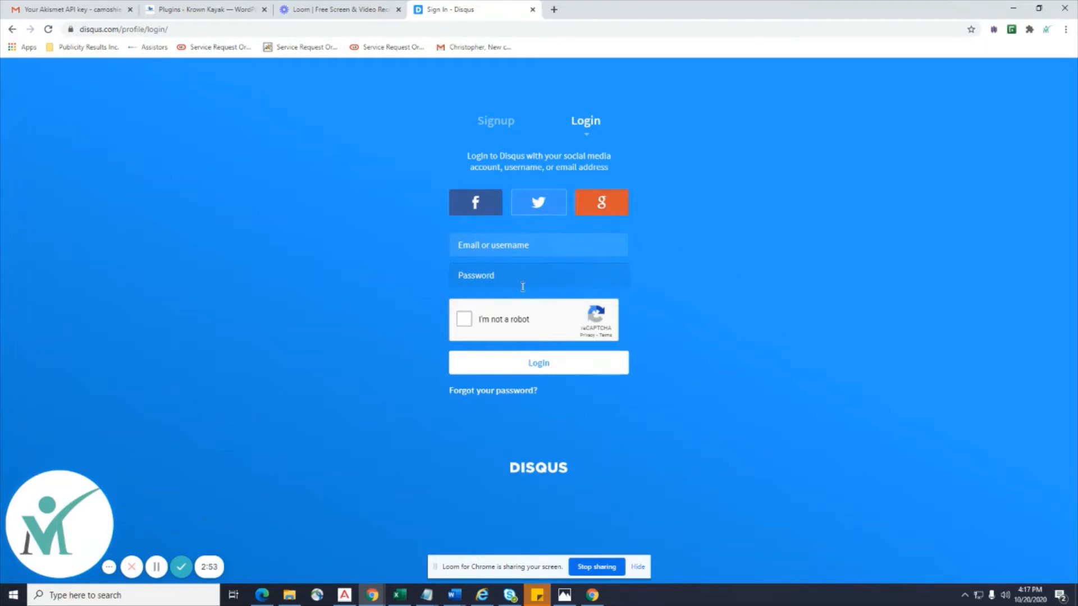
{"action": "left_click", "coordinate": [170, 9]}
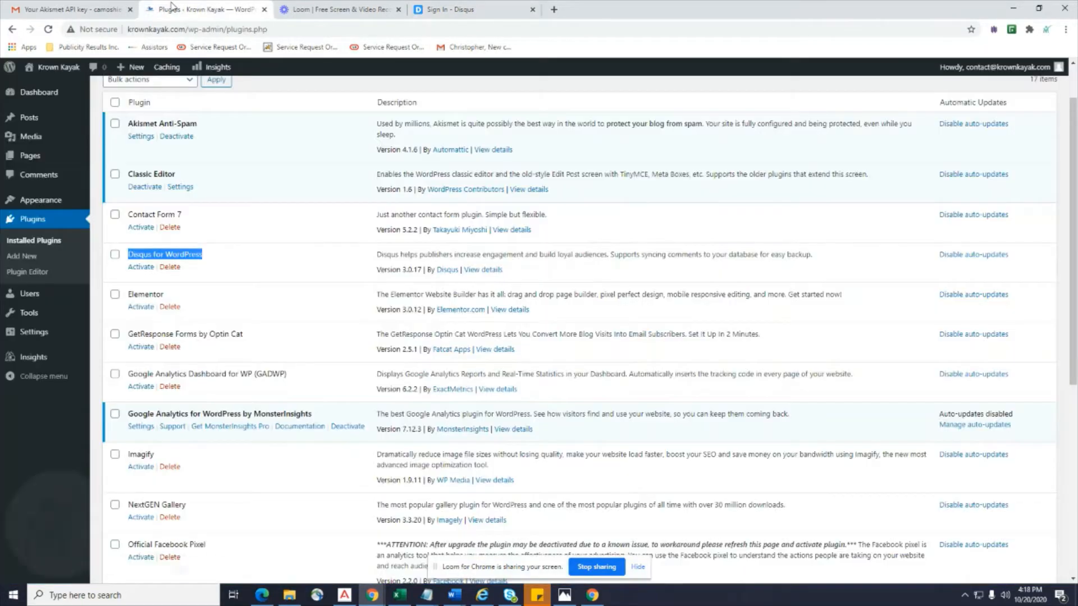
Activate Disqus for WordPress and confirm in its settings that the account and site already exist.
{"action": "left_click", "coordinate": [141, 267]}
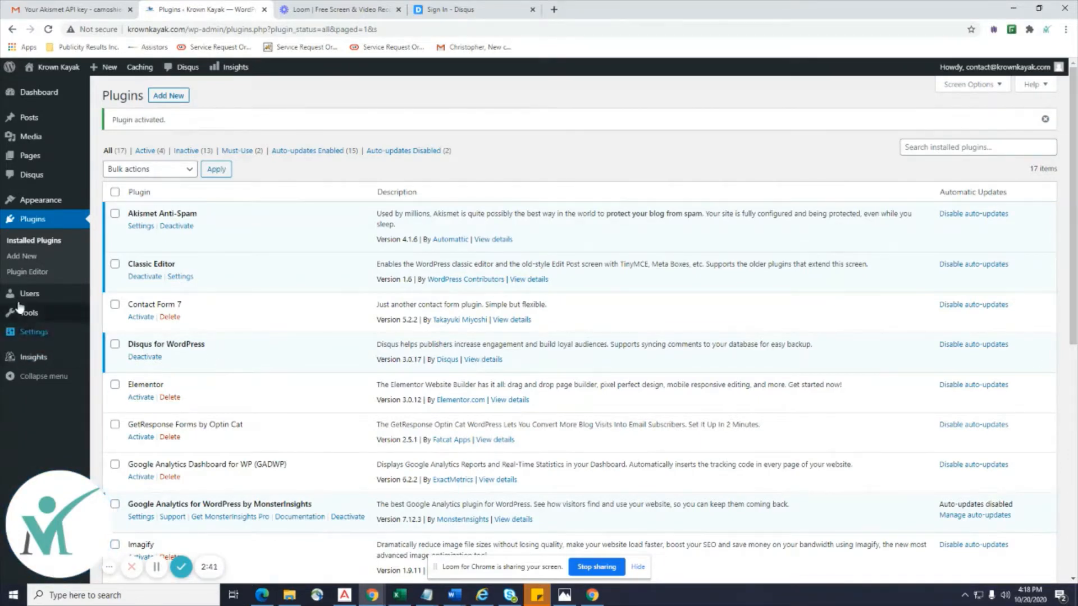
{"action": "left_click", "coordinate": [31, 175]}
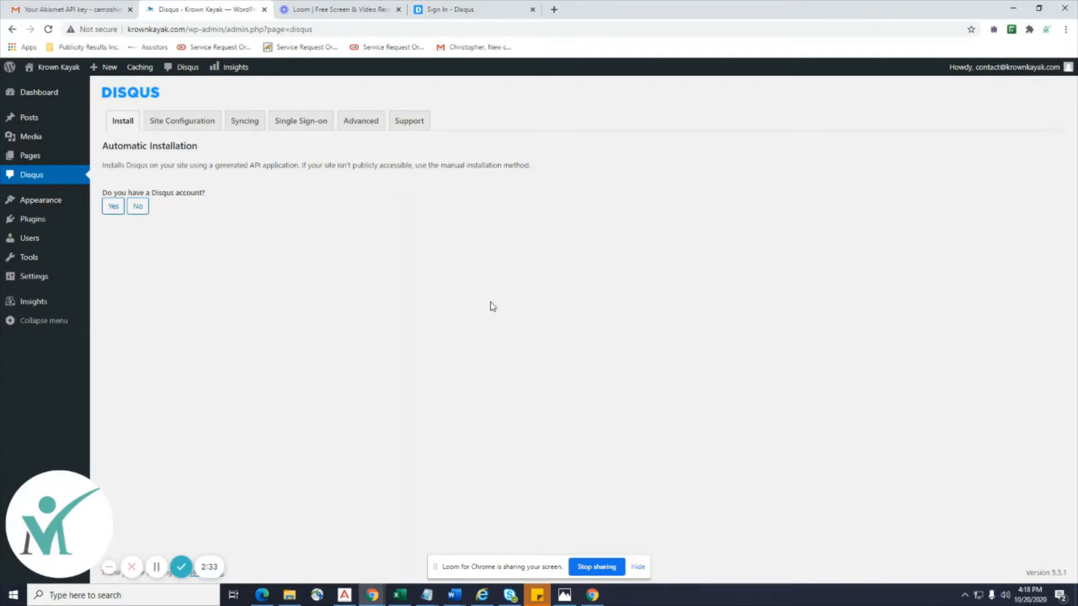
{"action": "left_click", "coordinate": [112, 207]}
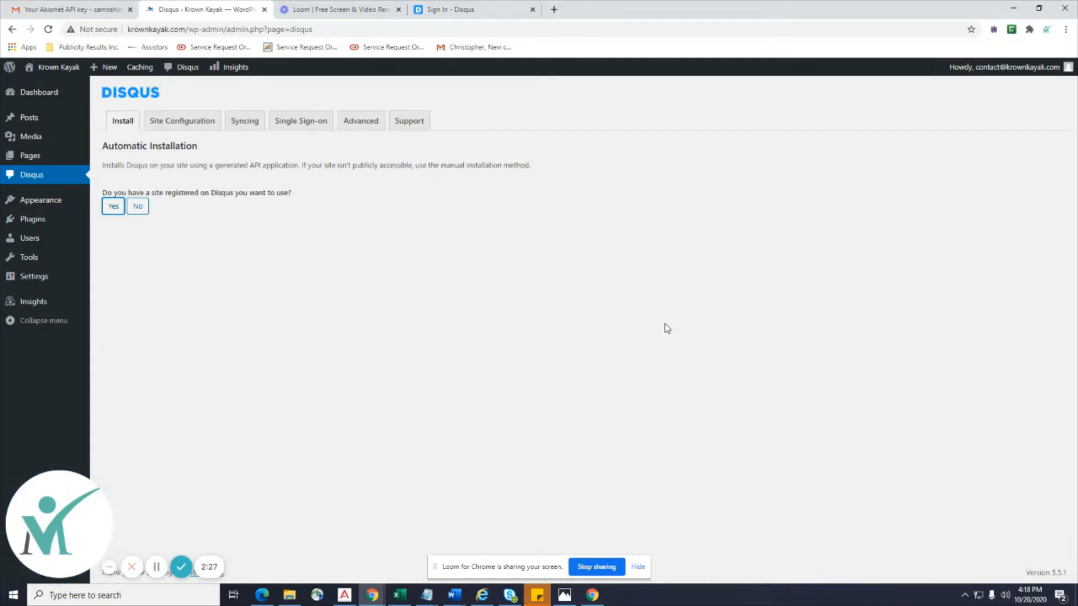
{"action": "left_click", "coordinate": [637, 567]}
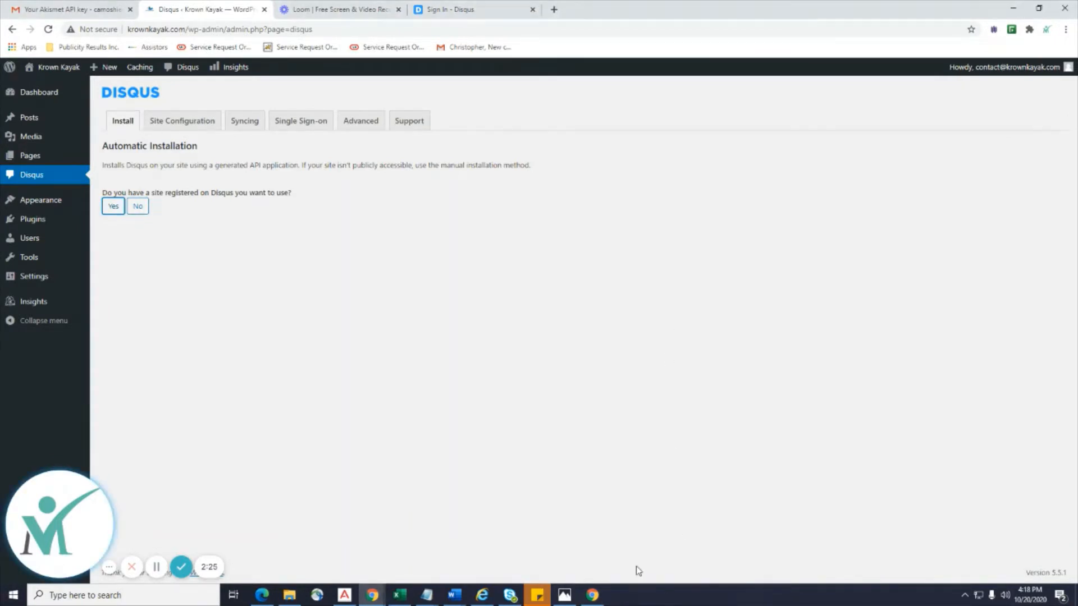
{"action": "left_click", "coordinate": [108, 209]}
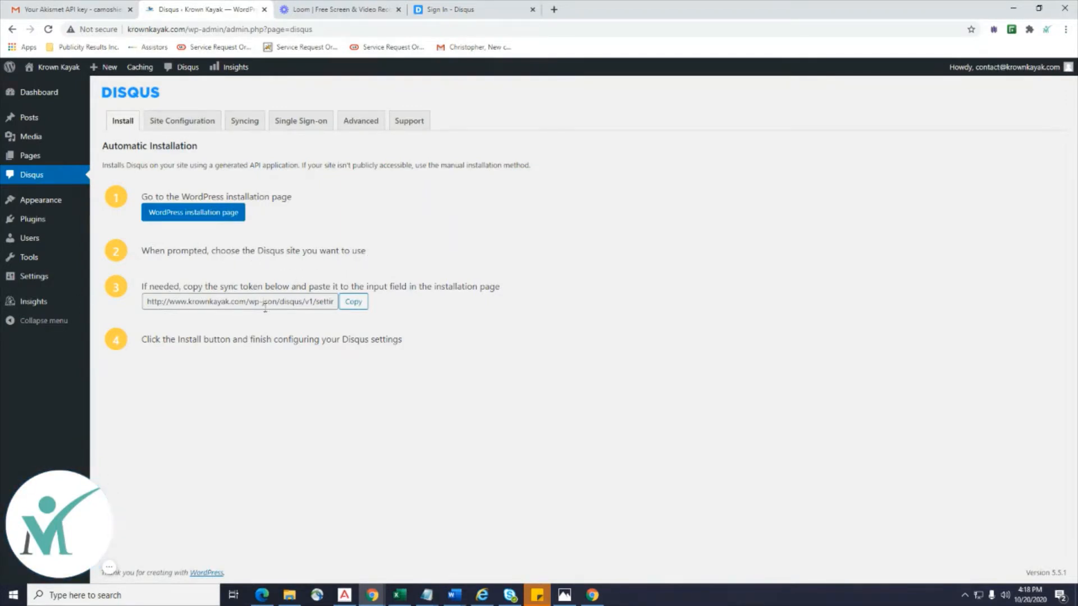
Copy the Disqus sync token and follow the WordPress installation page link.
{"action": "left_click", "coordinate": [353, 301]}
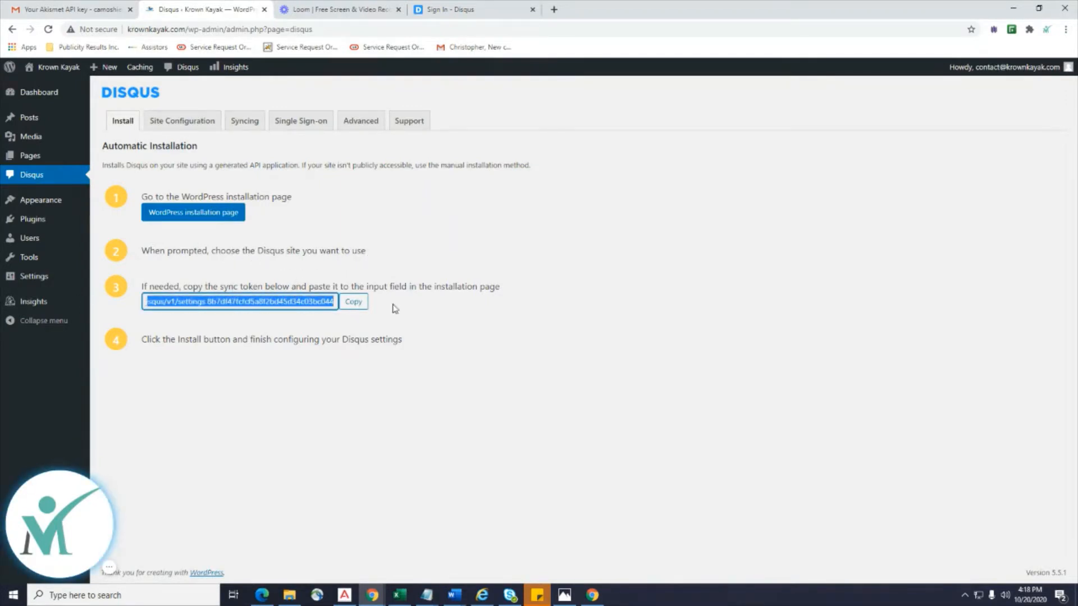
{"action": "left_click", "coordinate": [360, 304]}
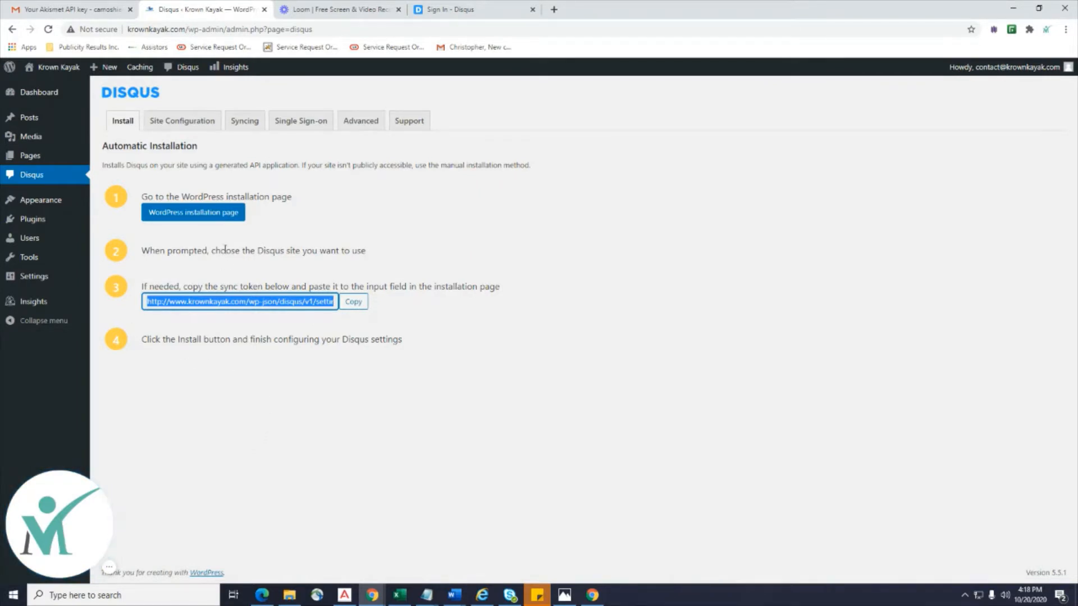
{"action": "left_click", "coordinate": [192, 218]}
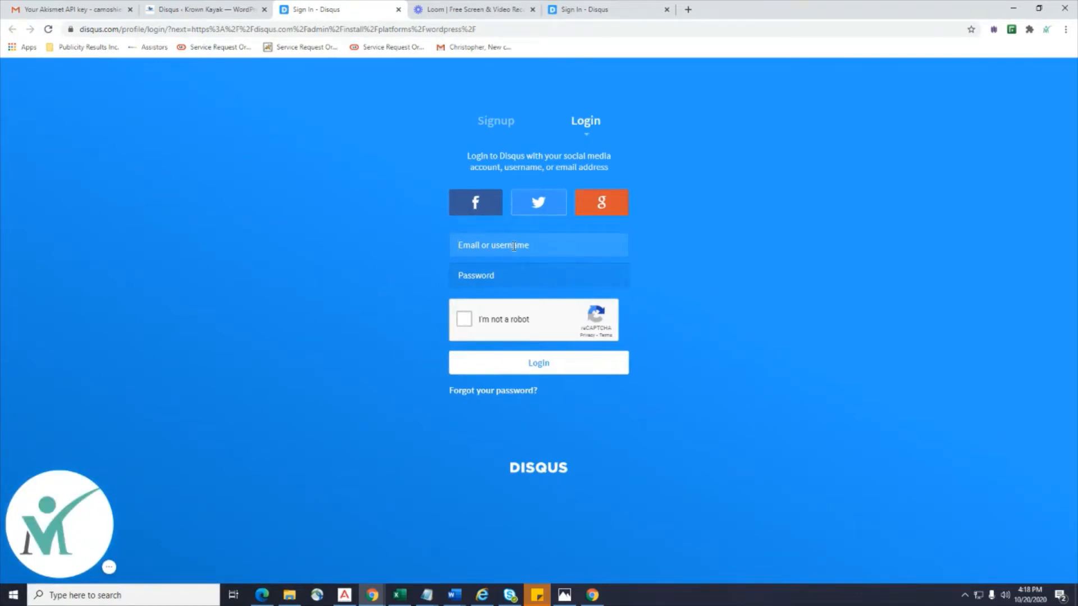
Log in to Disqus with the account e-mail and password, save the password, and choose installing Disqus on a site.
{"action": "key", "text": "Tab"}
{"action": "type", "text": "••••"}
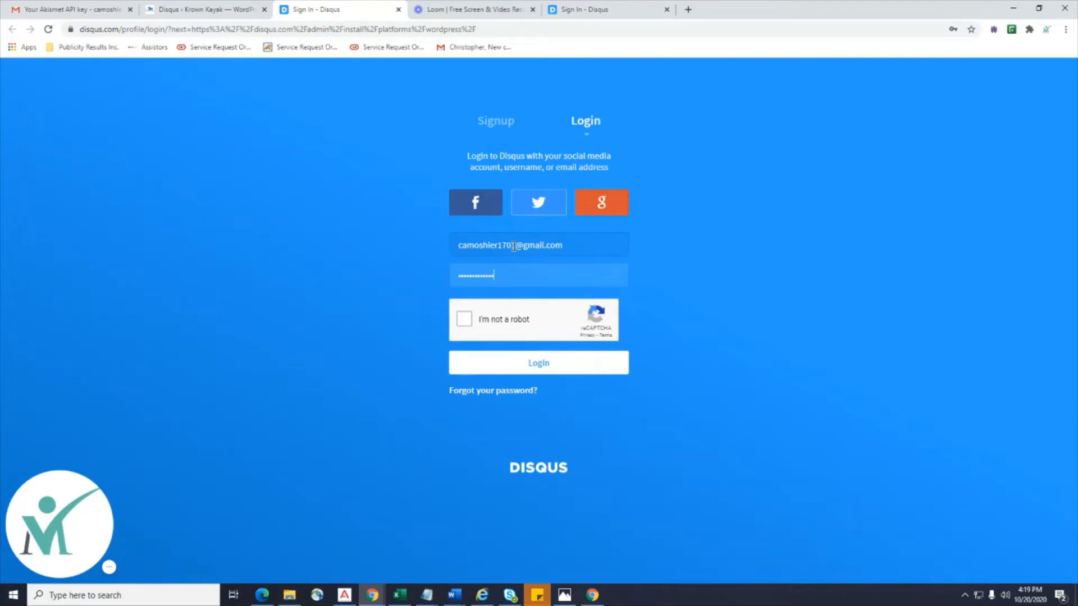
{"action": "left_click", "coordinate": [464, 319]}
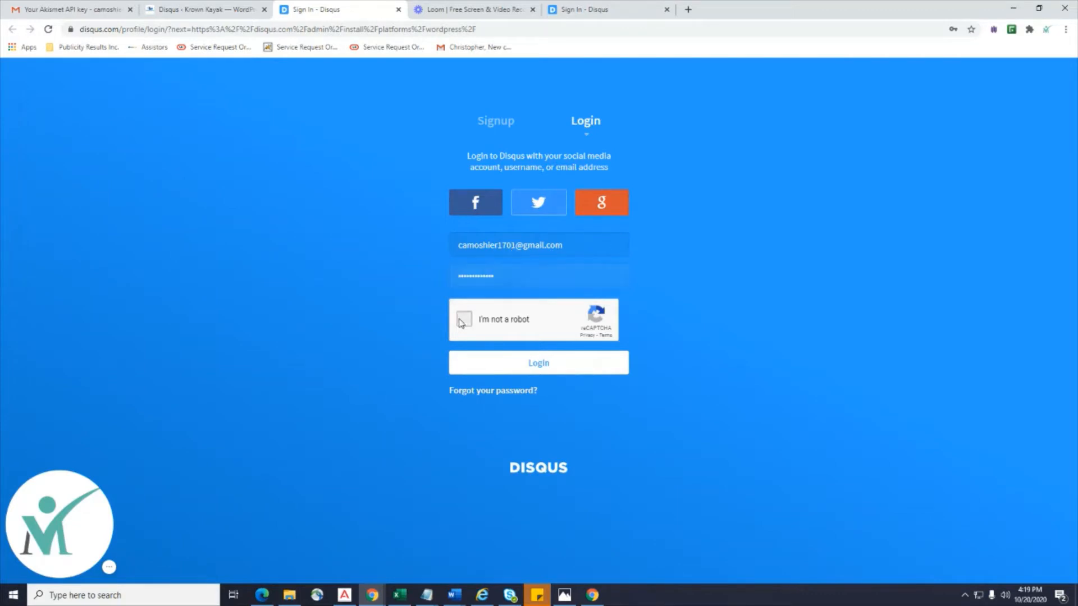
{"action": "left_click", "coordinate": [552, 366]}
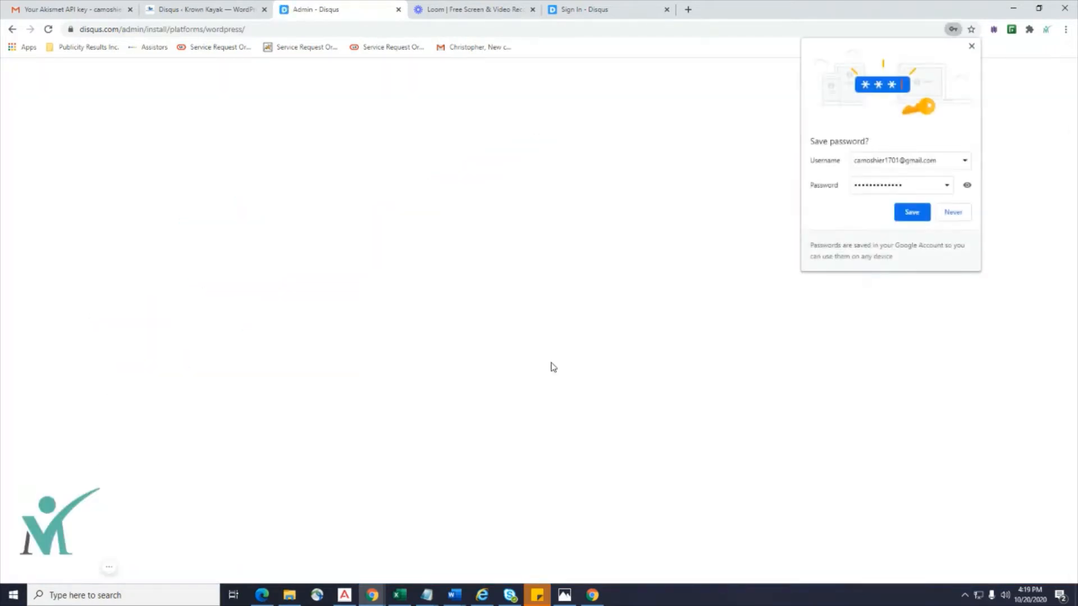
{"action": "left_click", "coordinate": [921, 211]}
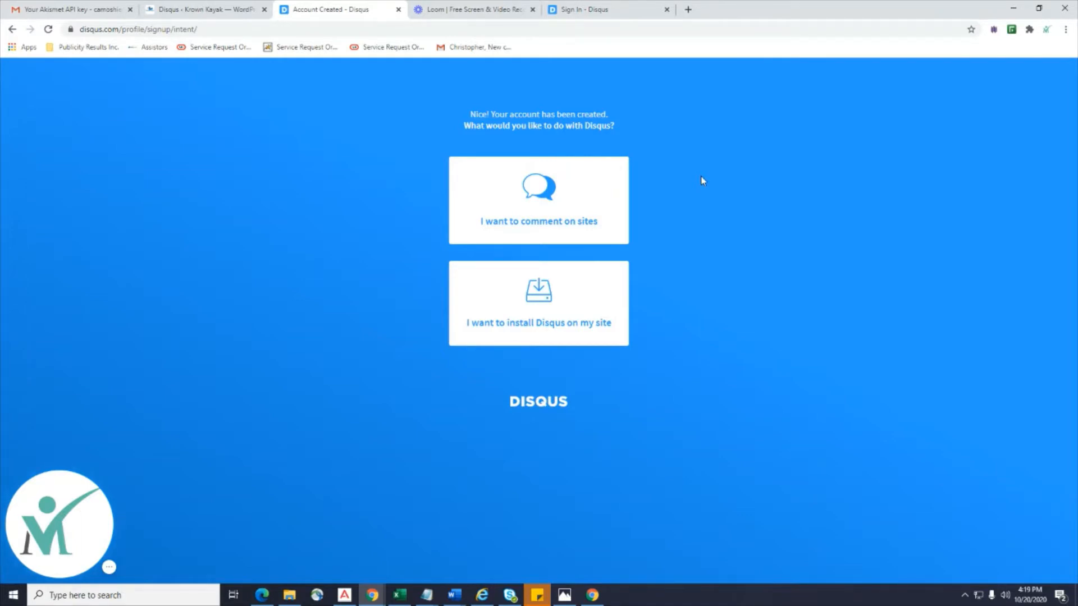
{"action": "left_click", "coordinate": [527, 307]}
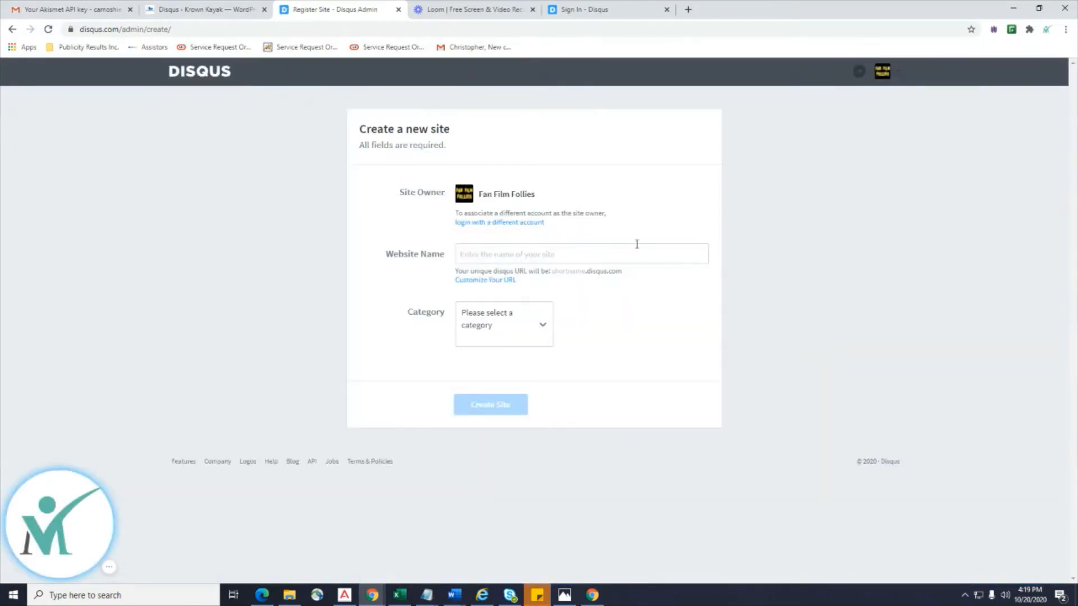
Enter a Krown Kayak website name, change the category from Sports to Living, and submit Create Site.
{"action": "left_click", "coordinate": [497, 252]}
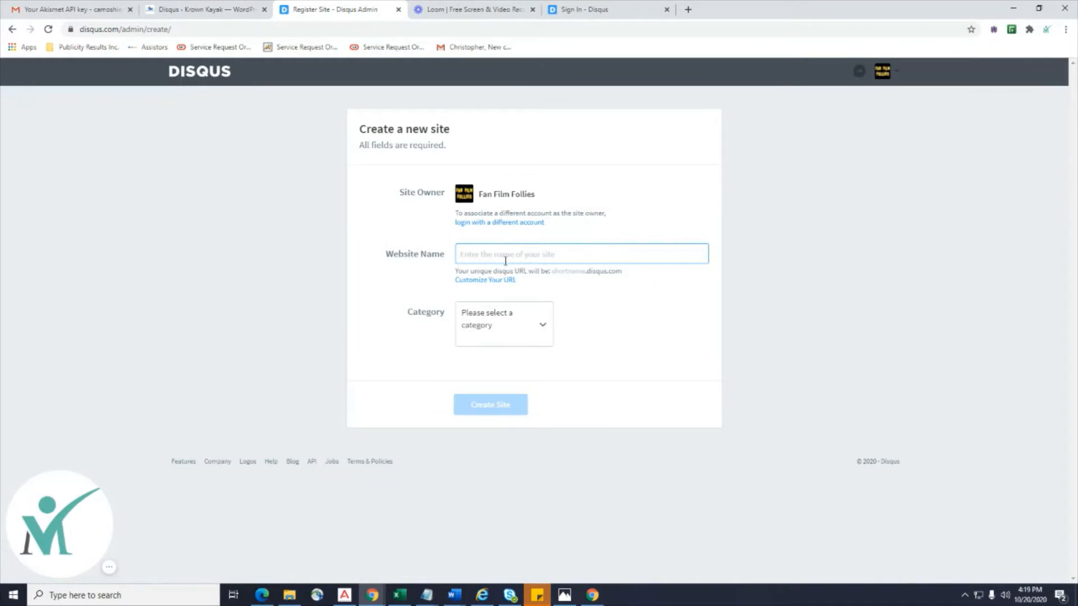
{"action": "type", "text": "krawnkayak.com"}
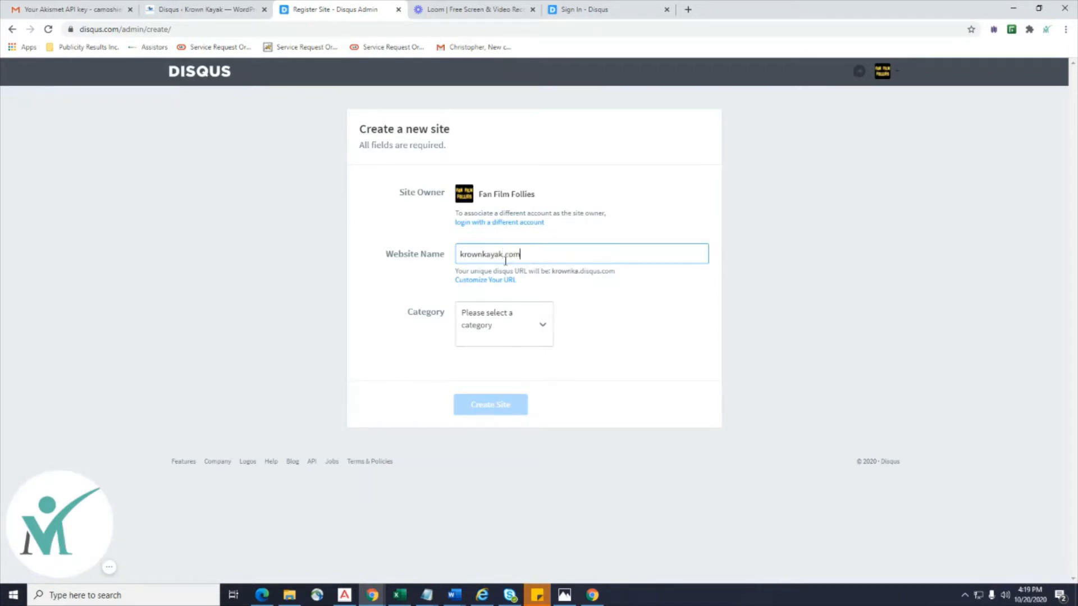
{"action": "left_click", "coordinate": [546, 317]}
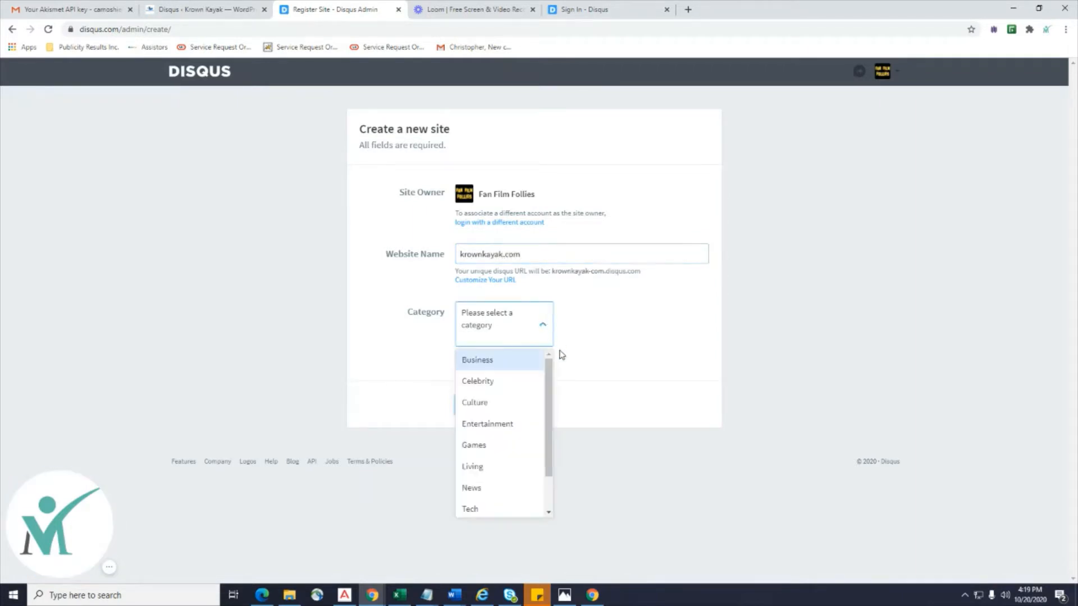
{"action": "scroll", "coordinate": [494, 420], "scroll_direction": "down", "scroll_amount": 1}
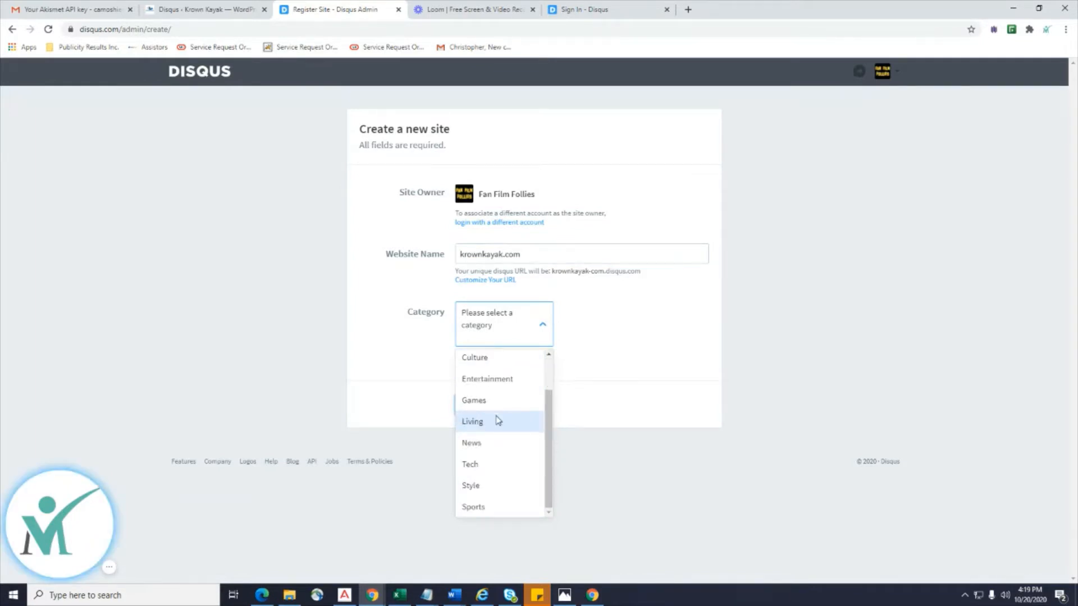
{"action": "left_click", "coordinate": [488, 508]}
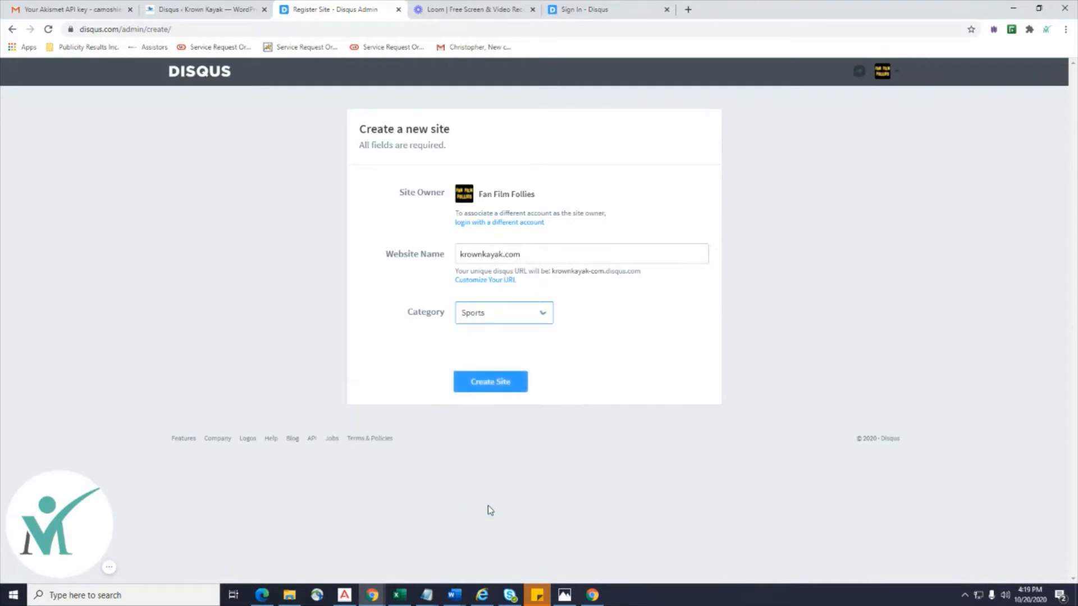
{"action": "left_click", "coordinate": [542, 312]}
{"action": "scroll", "coordinate": [499, 449], "scroll_direction": "up", "scroll_amount": 1}
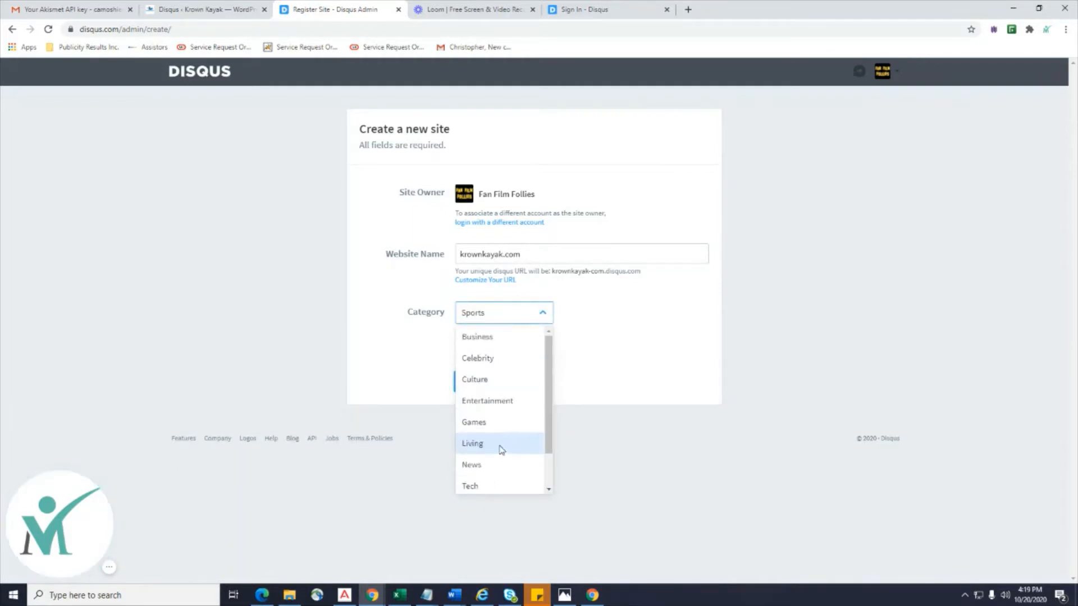
{"action": "left_click", "coordinate": [498, 448]}
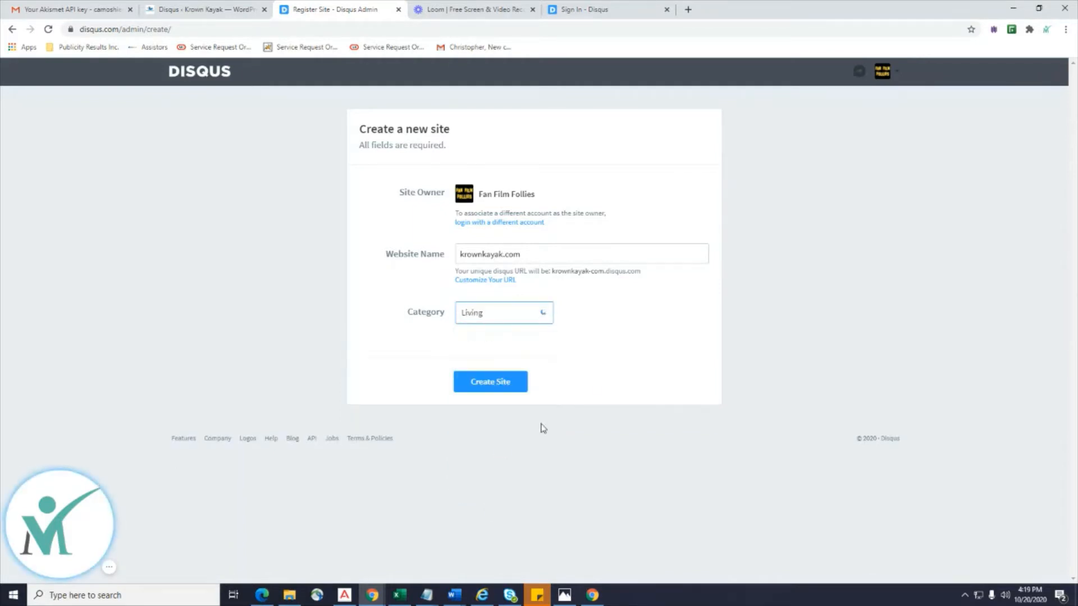
{"action": "left_click", "coordinate": [493, 381]}
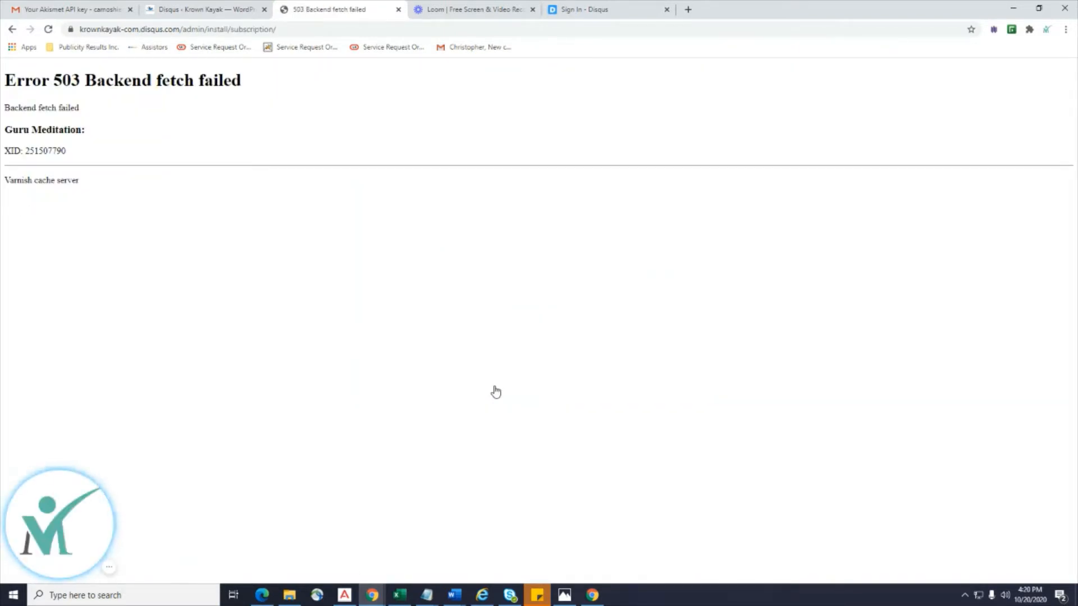
{"action": "left_click", "coordinate": [12, 30]}
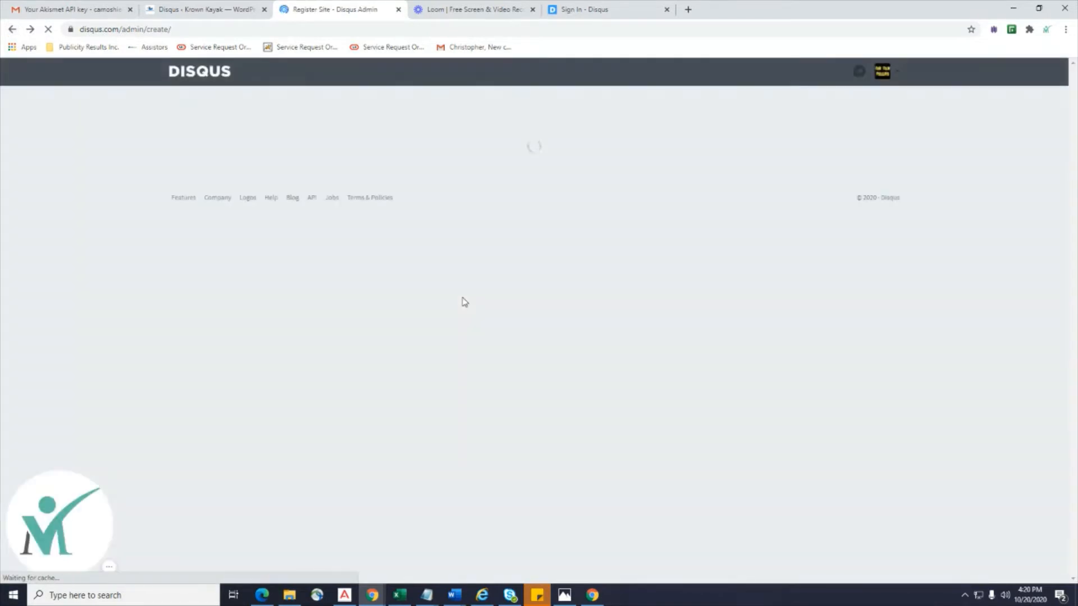
{"action": "left_click", "coordinate": [494, 314]}
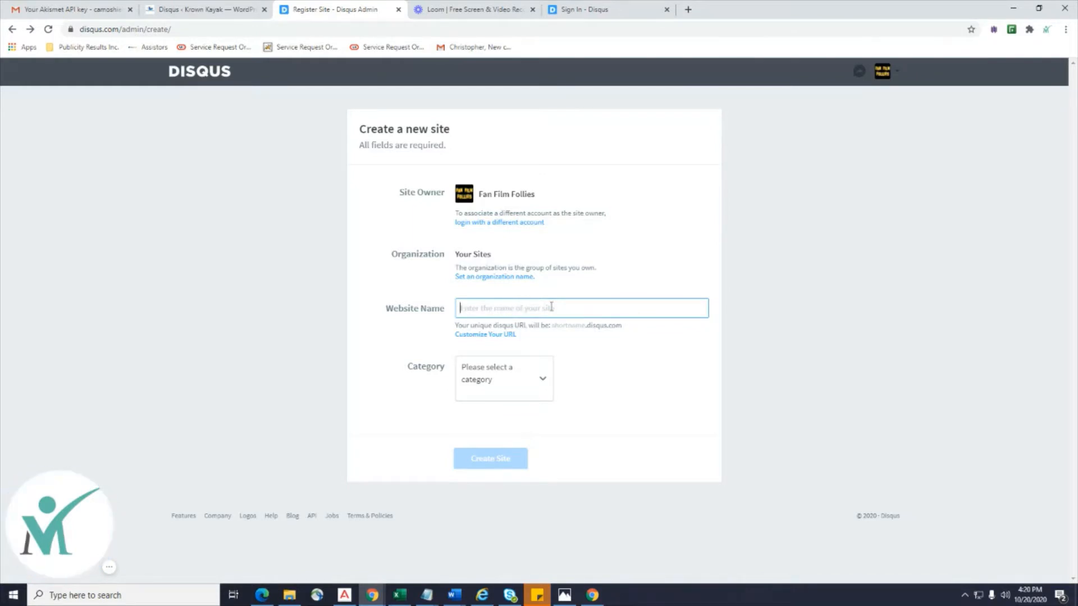
{"action": "type", "text": "Http://www.krownkayak.com"}
{"action": "left_click", "coordinate": [533, 376]}
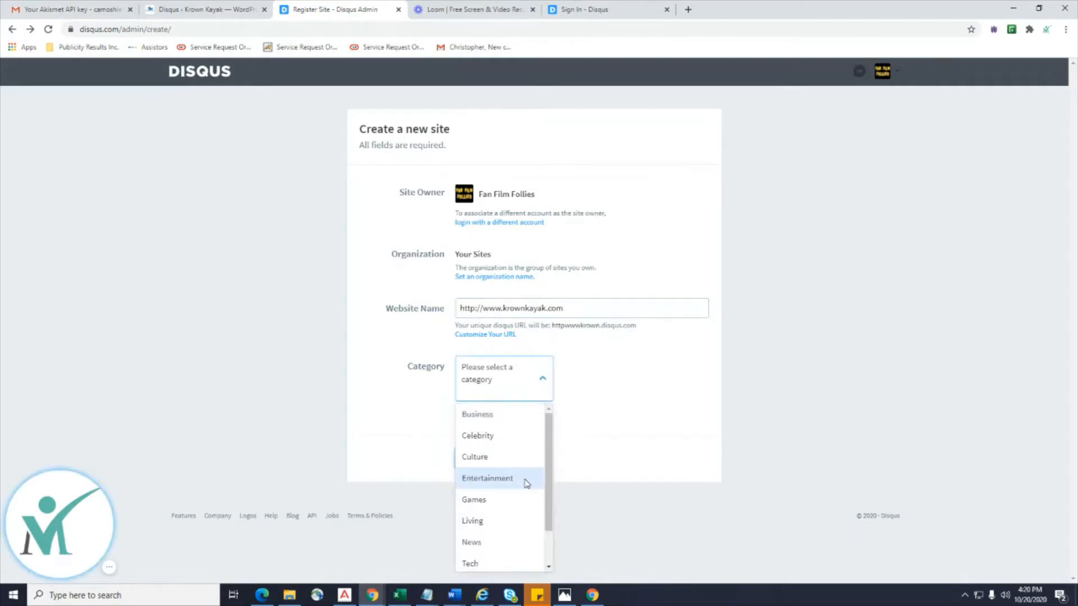
{"action": "scroll", "coordinate": [526, 483], "scroll_direction": "down", "scroll_amount": 1}
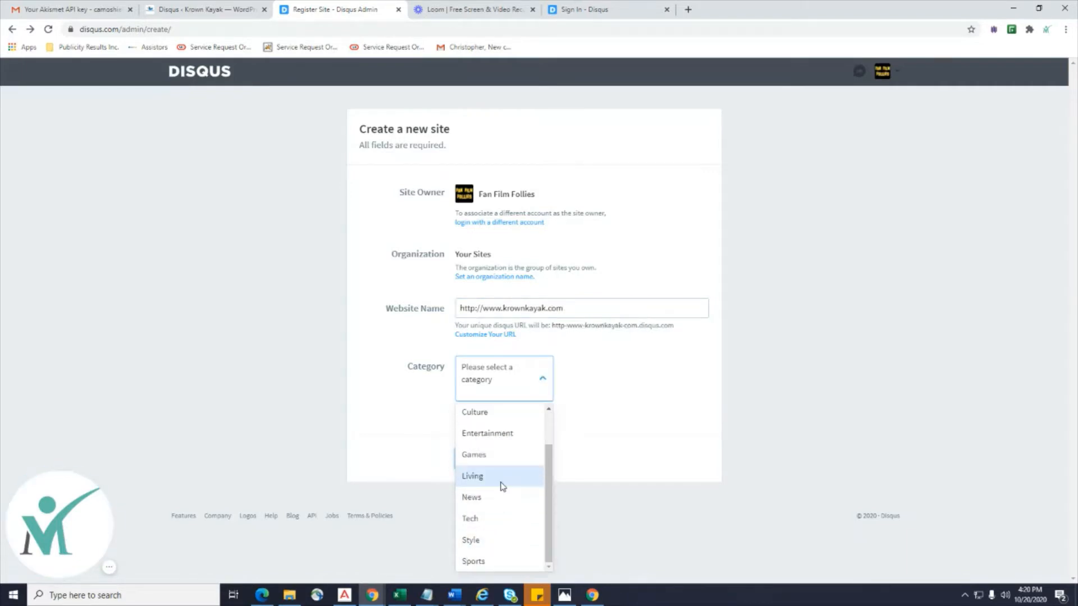
{"action": "left_click", "coordinate": [499, 480]}
{"action": "left_click", "coordinate": [487, 434]}
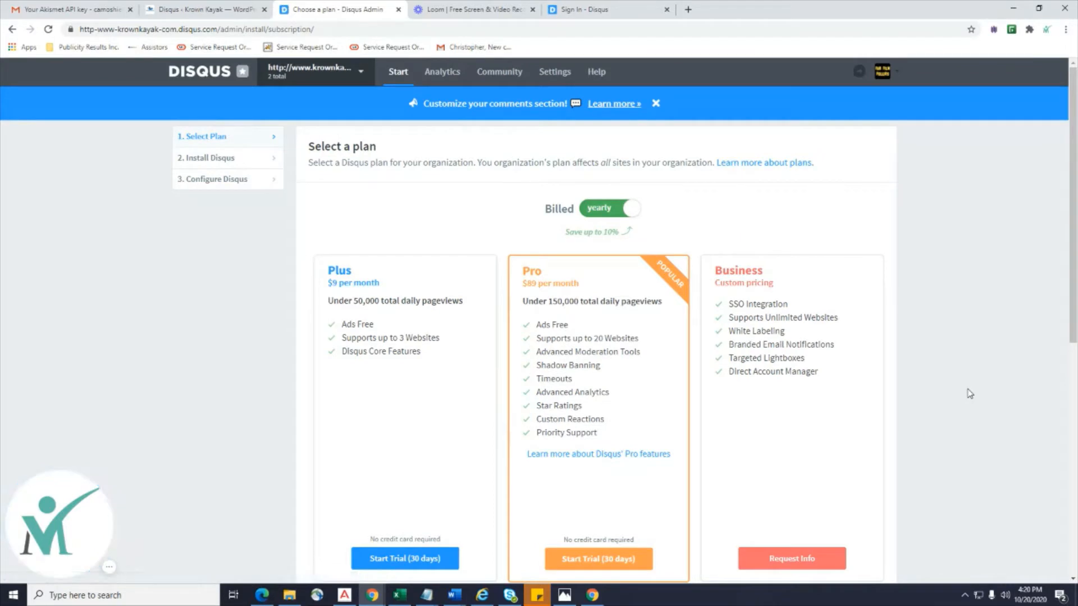
Choose the free Basic plan on the Disqus plan selection page.
{"action": "scroll", "coordinate": [970, 394], "scroll_direction": "down", "scroll_amount": 7}
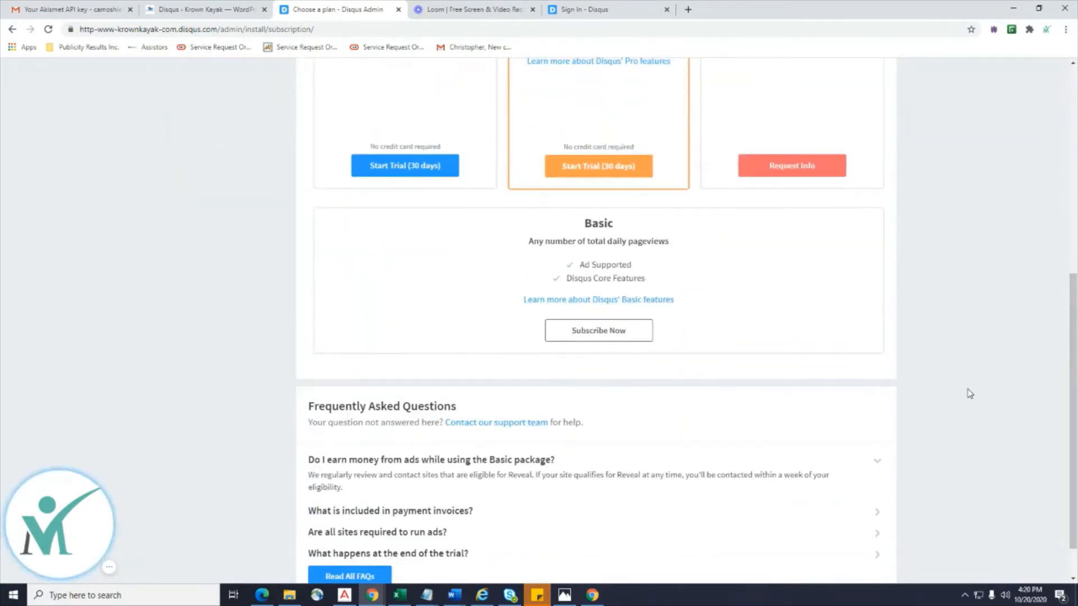
{"action": "left_click", "coordinate": [587, 335]}
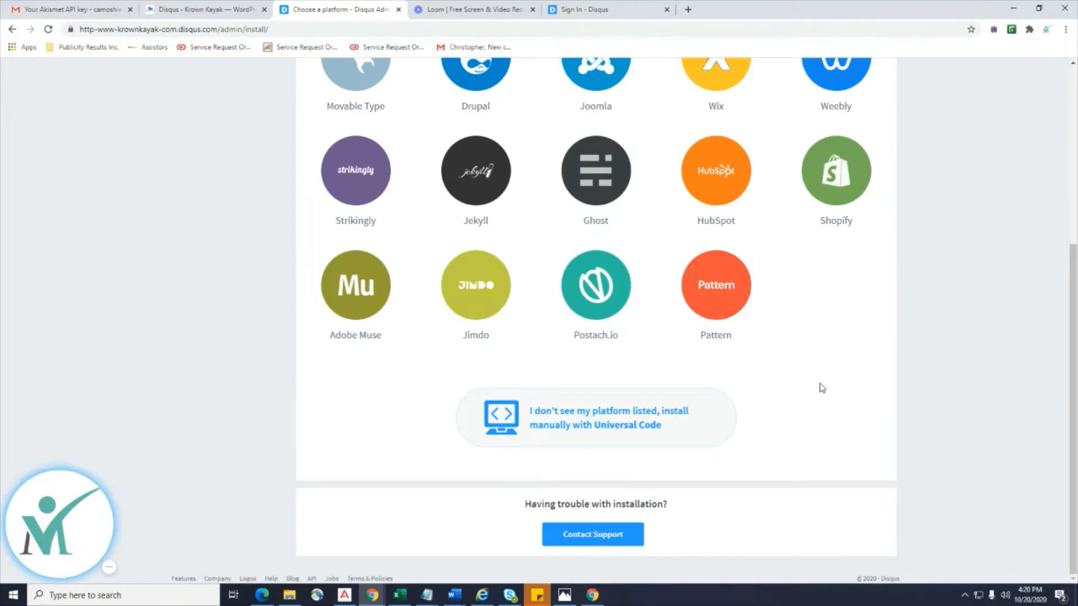
{"action": "scroll", "coordinate": [820, 387], "scroll_direction": "up", "scroll_amount": 4}
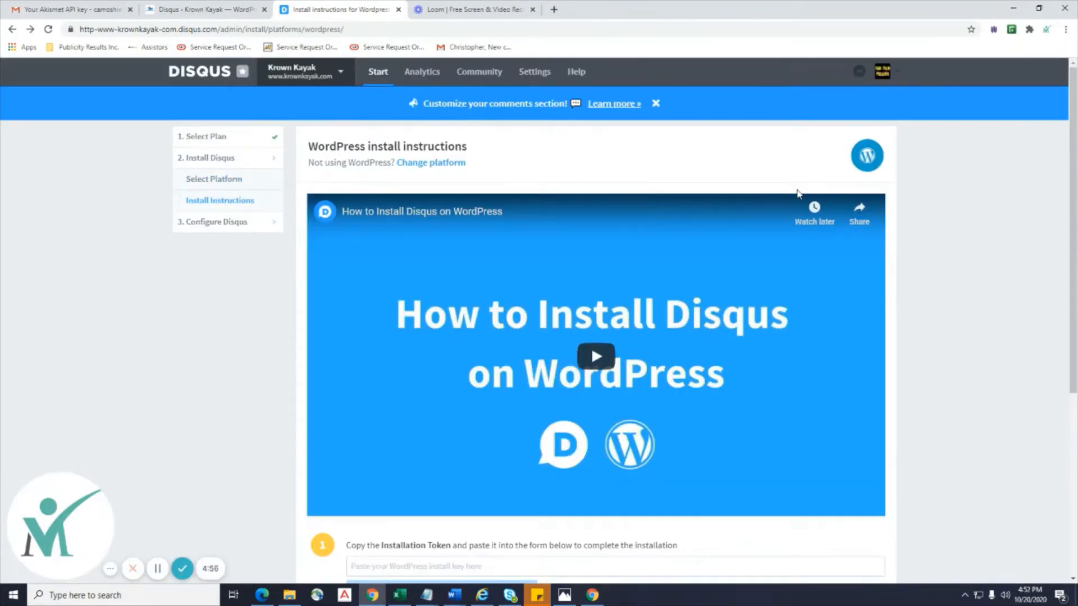
{"action": "scroll", "coordinate": [798, 193], "scroll_direction": "down", "scroll_amount": 2}
{"action": "scroll", "coordinate": [798, 193], "scroll_direction": "up", "scroll_amount": 1}
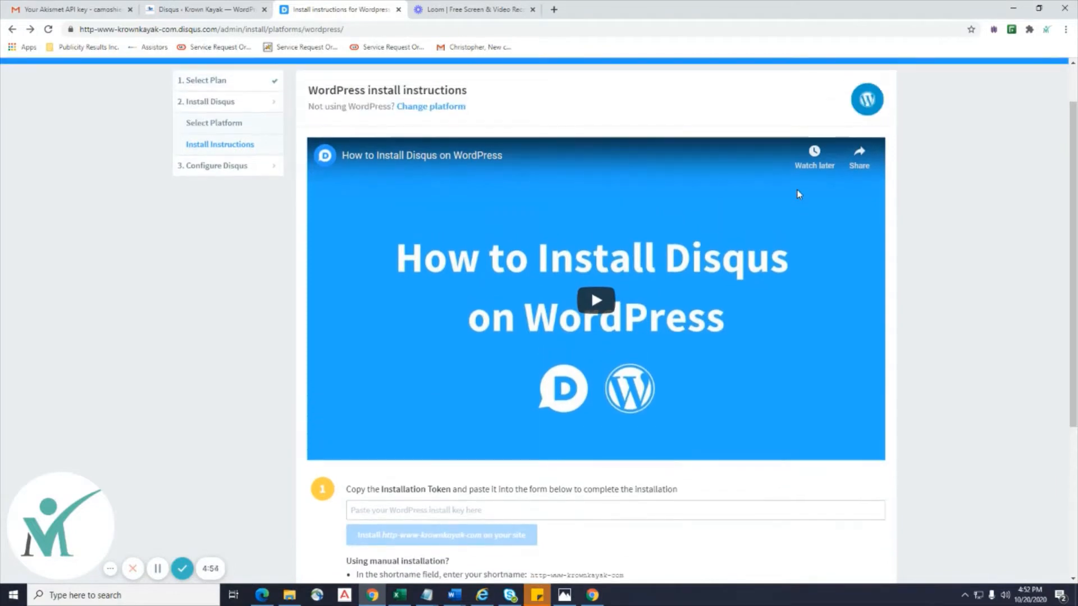
{"action": "scroll", "coordinate": [798, 193], "scroll_direction": "down", "scroll_amount": 1}
{"action": "scroll", "coordinate": [797, 196], "scroll_direction": "down", "scroll_amount": 3}
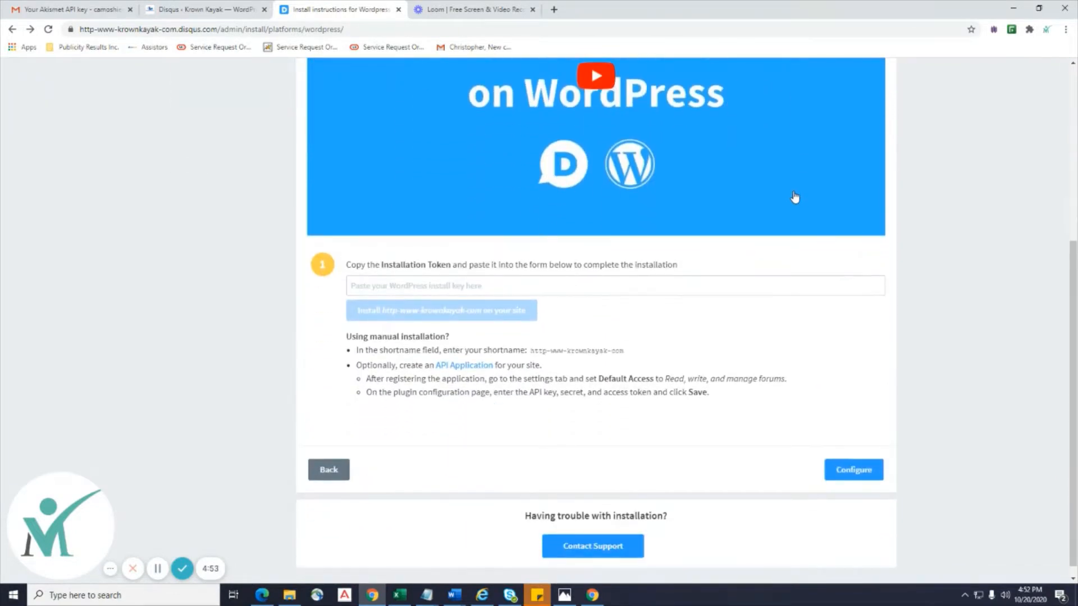
Paste the WordPress sync token into the Disqus install instructions and install on Krown Kayak.
{"action": "left_click", "coordinate": [201, 9]}
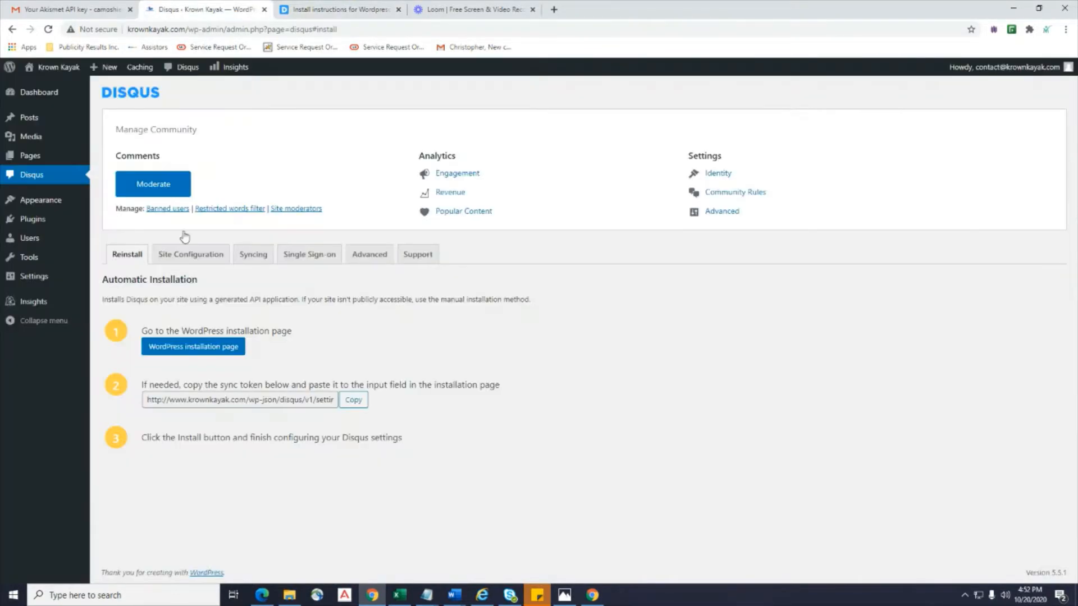
{"action": "left_click", "coordinate": [352, 400]}
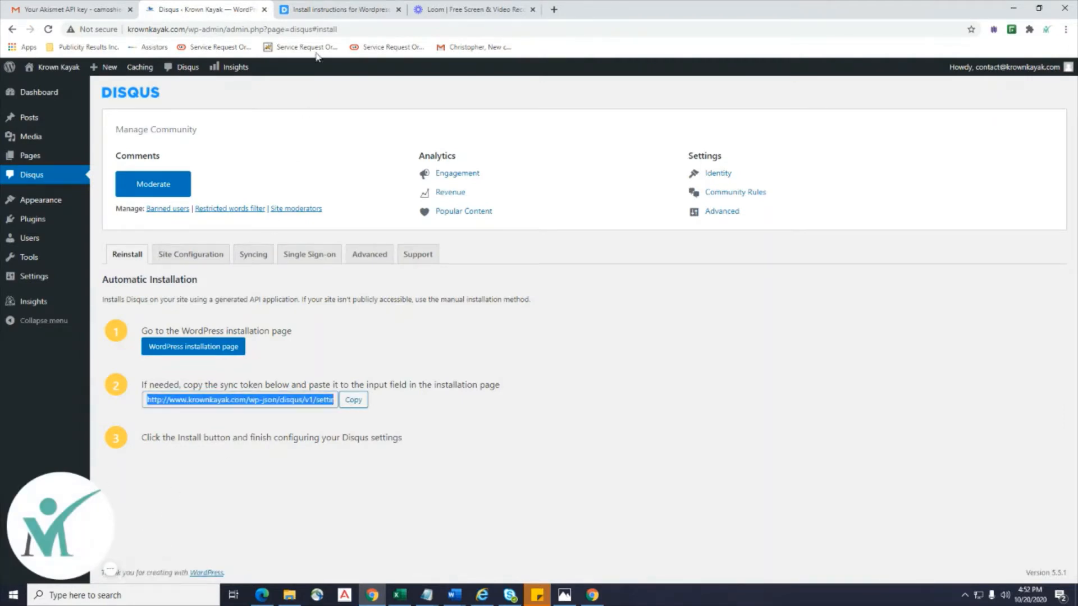
{"action": "left_click", "coordinate": [337, 9]}
{"action": "left_click", "coordinate": [426, 279]}
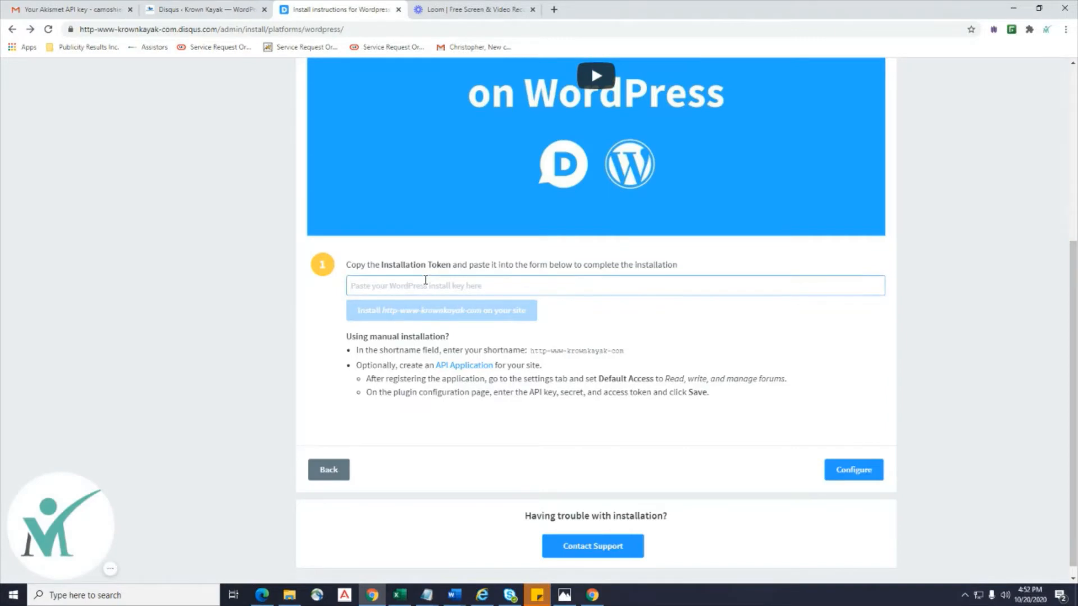
{"action": "key", "text": "ctrl+v"}
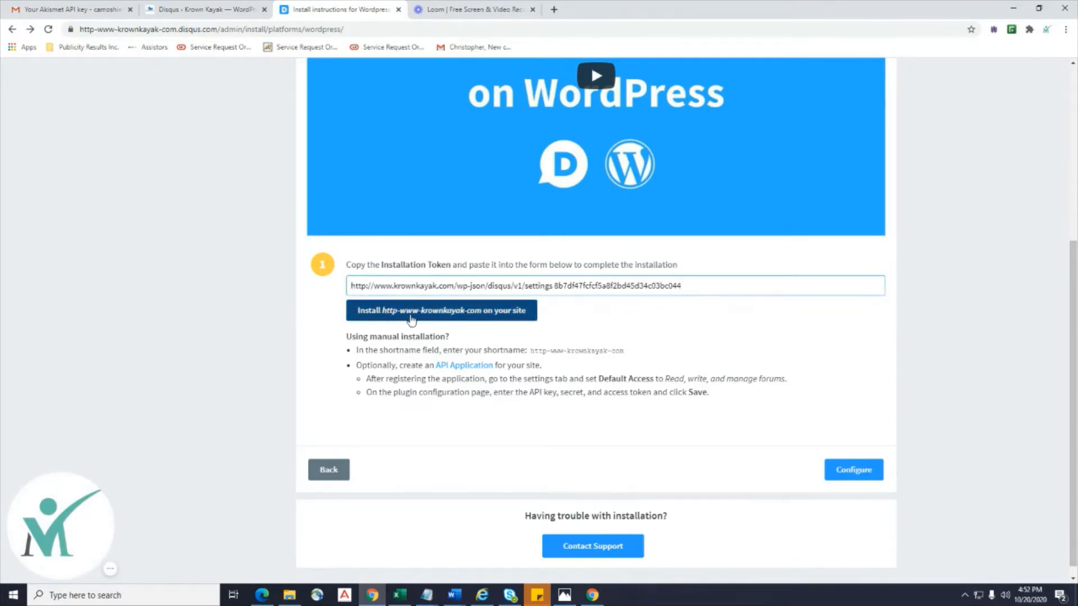
{"action": "left_click", "coordinate": [483, 316]}
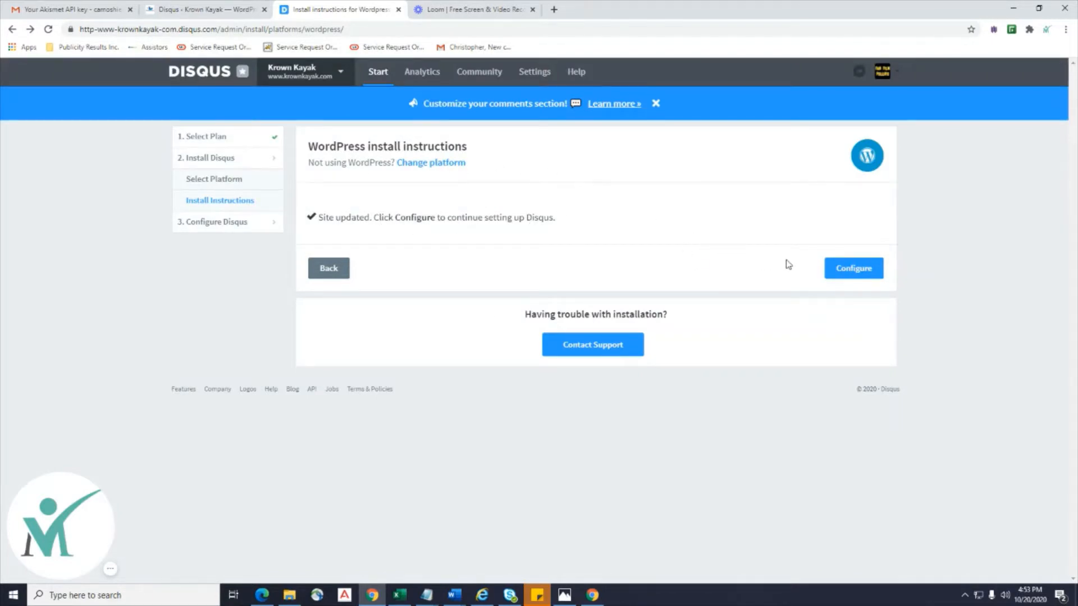
Review the website name, URL and comment policy fields in Configure Disqus, then return to WordPress.
{"action": "left_click", "coordinate": [837, 269]}
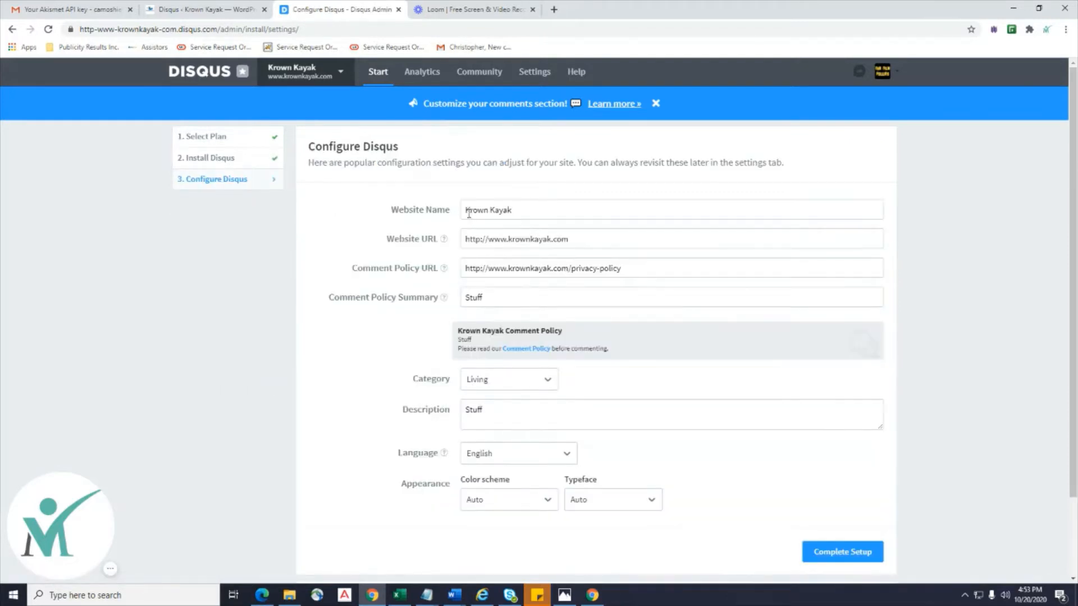
{"action": "left_click_drag", "start_coordinate": [517, 212], "coordinate": [424, 215]}
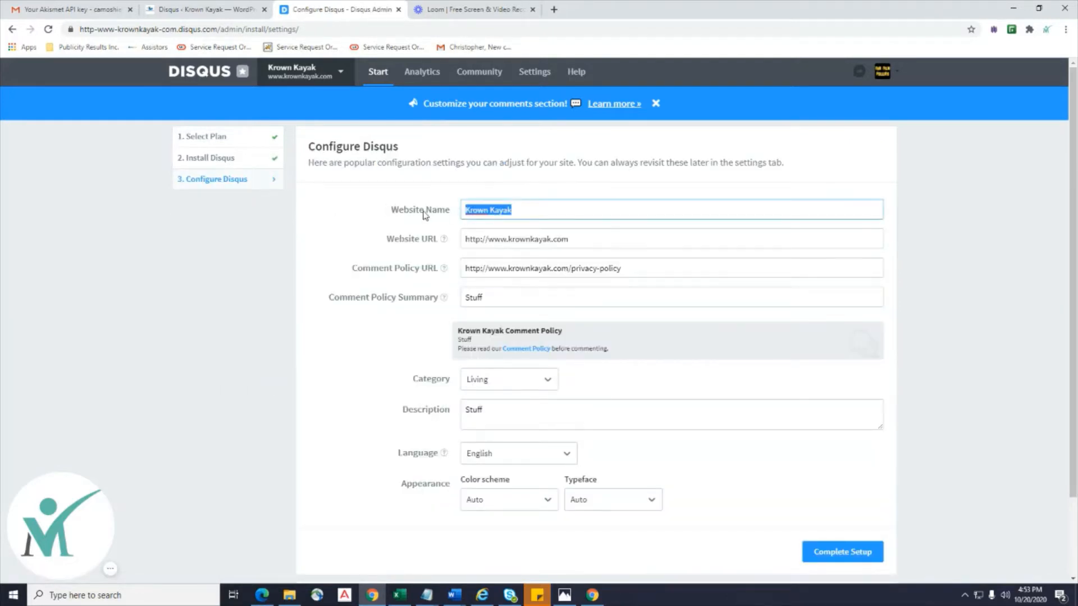
{"action": "left_click", "coordinate": [596, 241]}
{"action": "left_click_drag", "start_coordinate": [612, 241], "coordinate": [438, 229]}
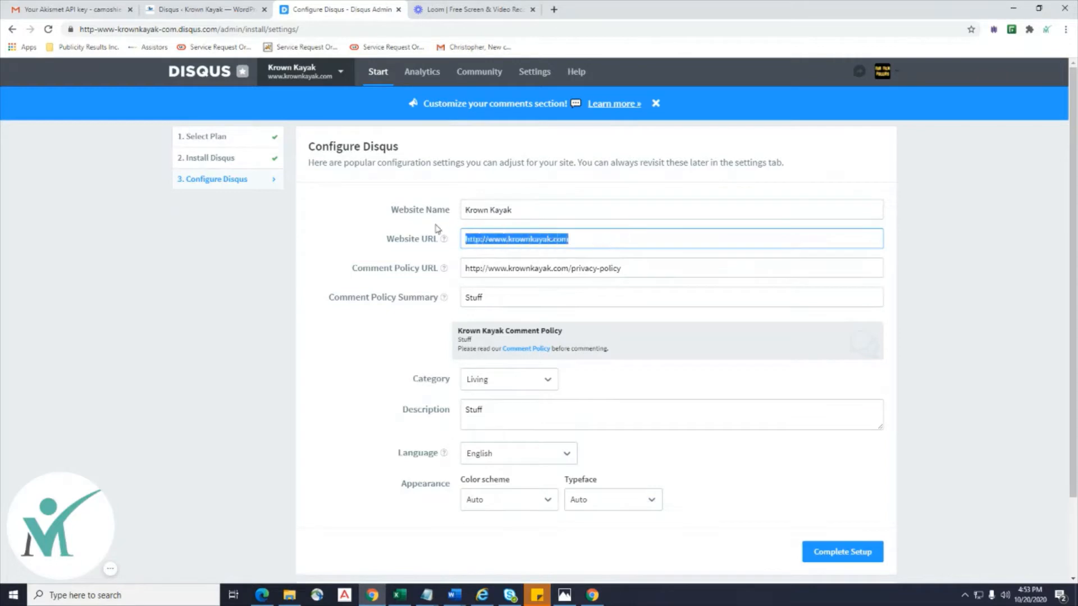
{"action": "left_click", "coordinate": [649, 271]}
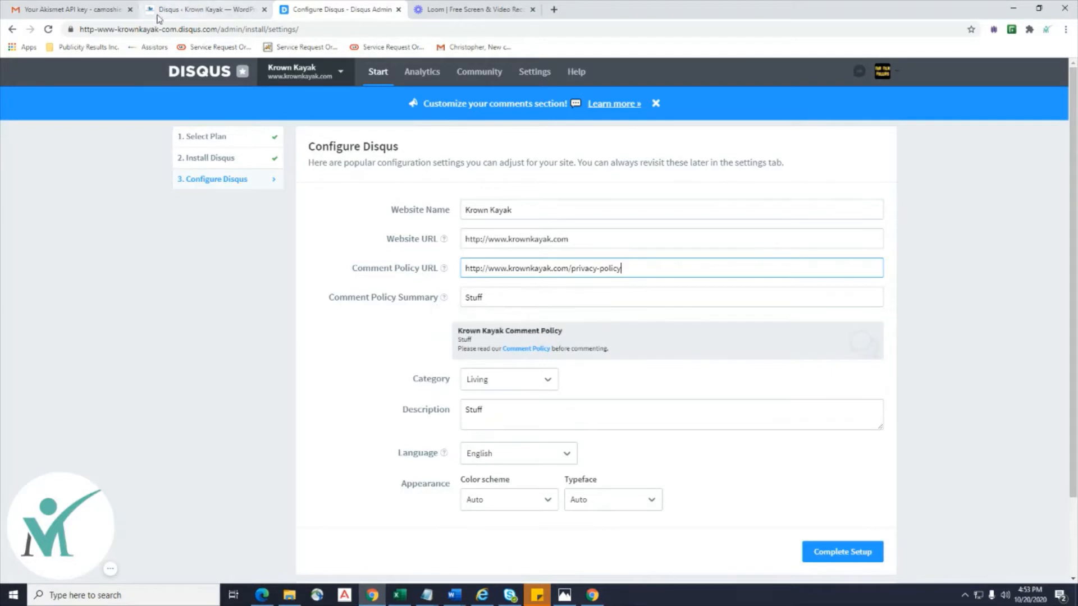
{"action": "left_click", "coordinate": [182, 10]}
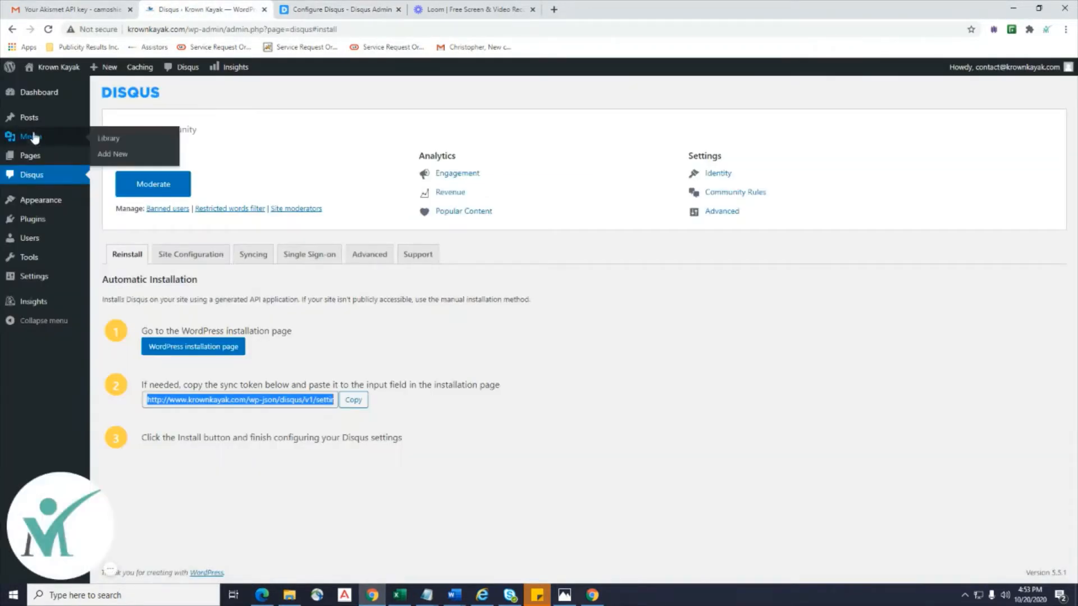
View the live Contact page from the Pages list and copy its URL from the address bar.
{"action": "mouse_move", "coordinate": [28, 160]}
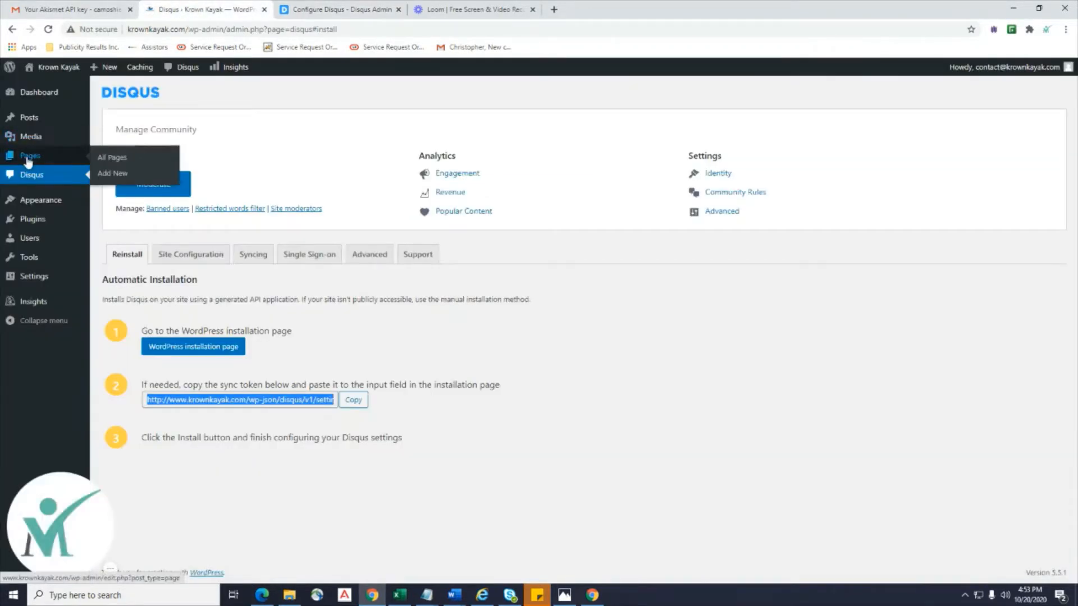
{"action": "left_click", "coordinate": [358, 257]}
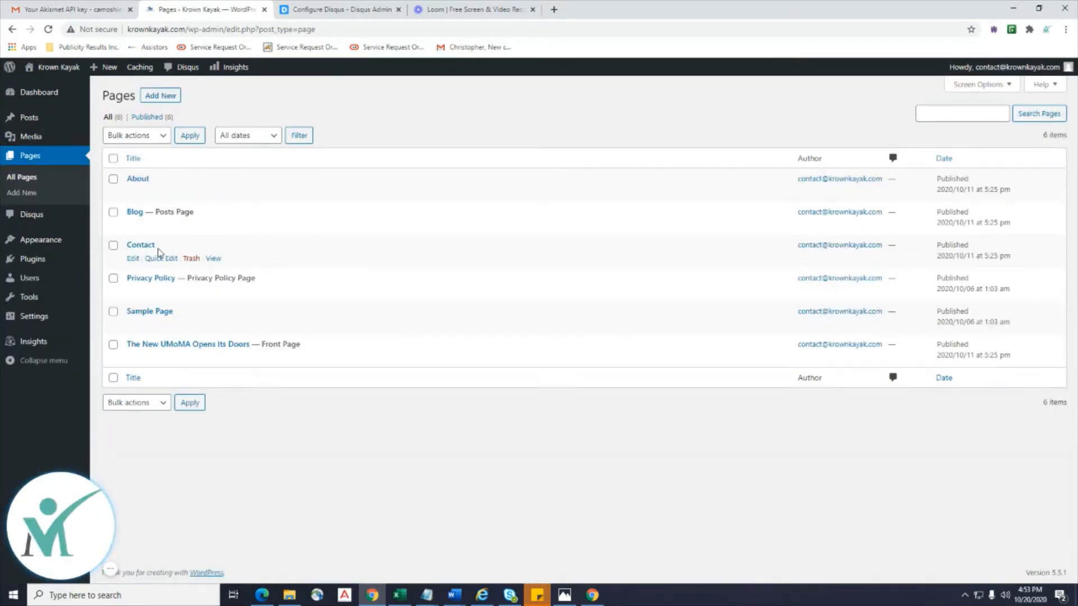
{"action": "left_click", "coordinate": [213, 260]}
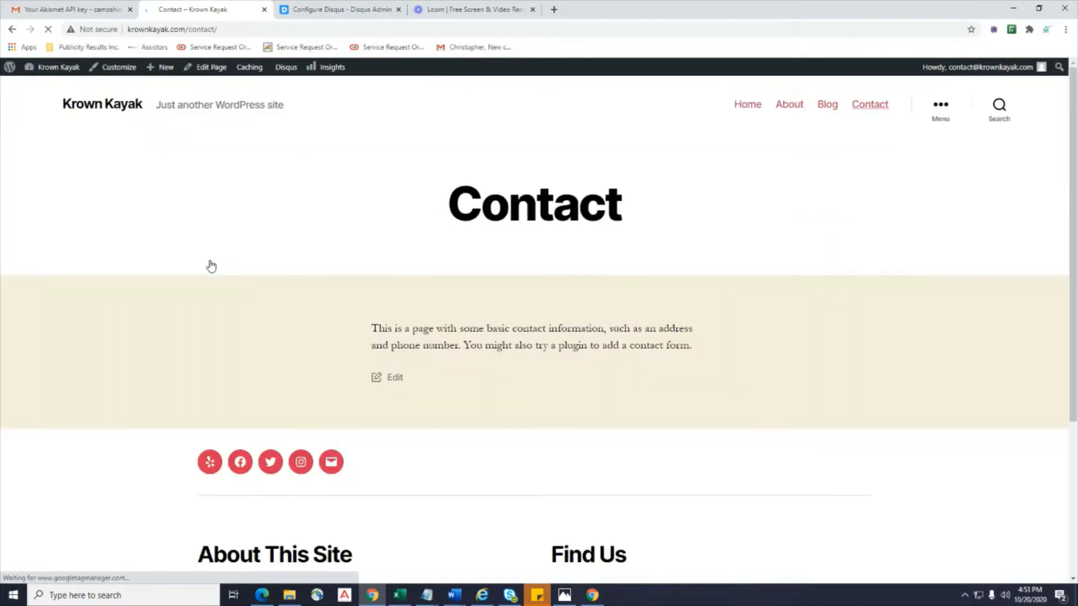
{"action": "scroll", "coordinate": [208, 262], "scroll_direction": "down", "scroll_amount": 2}
{"action": "scroll", "coordinate": [207, 261], "scroll_direction": "down", "scroll_amount": 2}
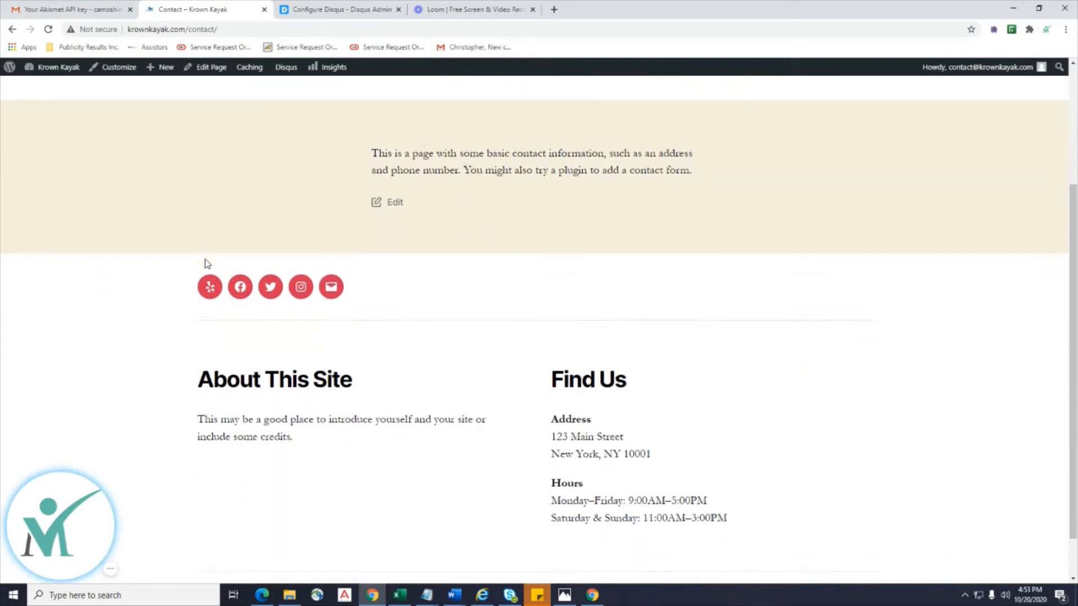
{"action": "scroll", "coordinate": [203, 260], "scroll_direction": "up", "scroll_amount": 4}
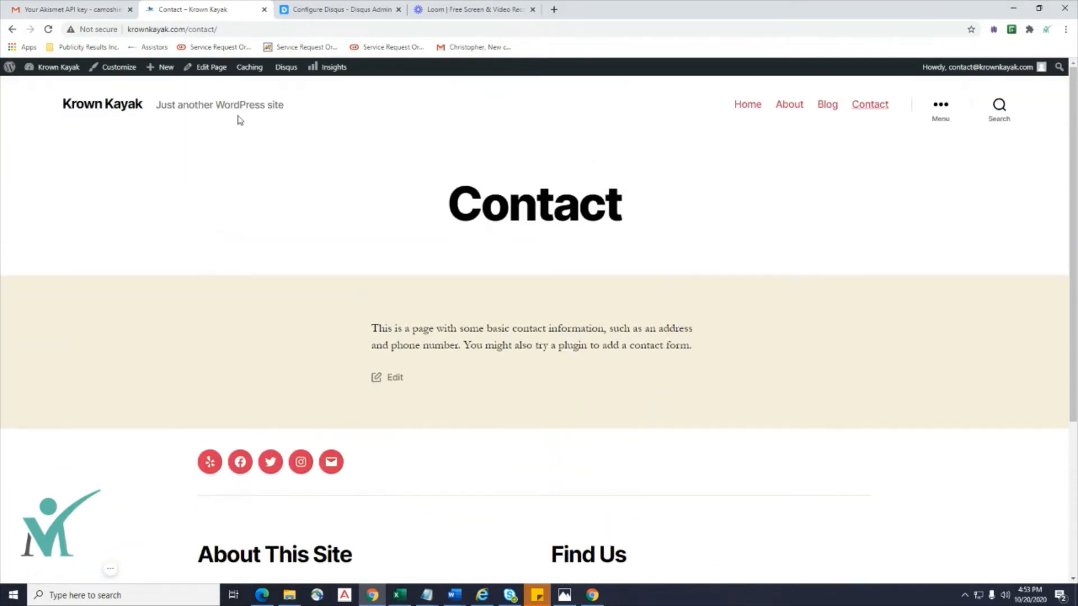
{"action": "left_click", "coordinate": [200, 36]}
{"action": "right_click", "coordinate": [200, 30]}
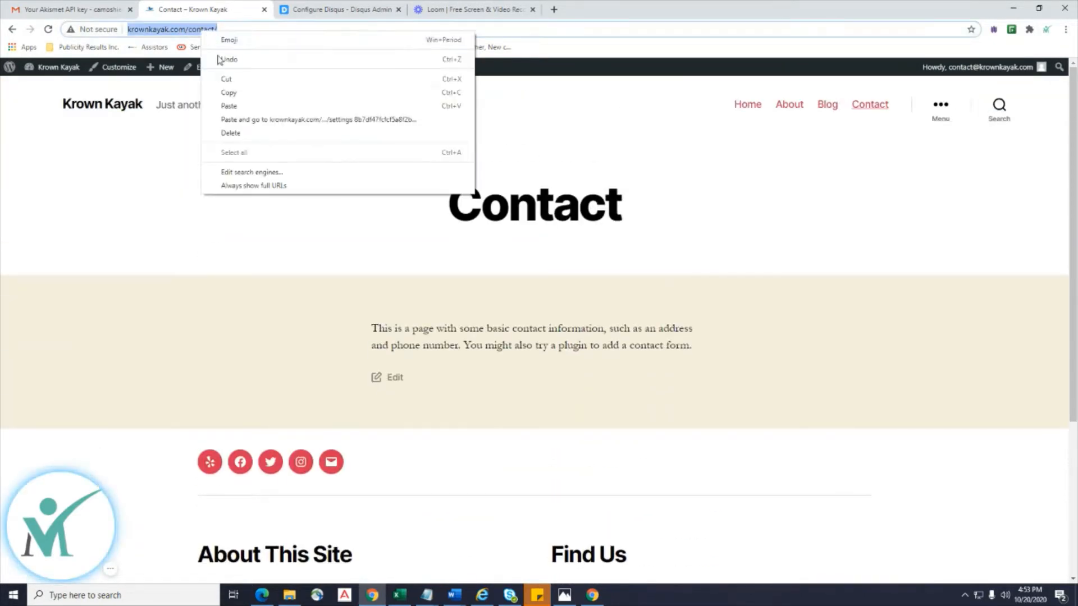
{"action": "left_click", "coordinate": [235, 91]}
{"action": "left_click", "coordinate": [323, 13]}
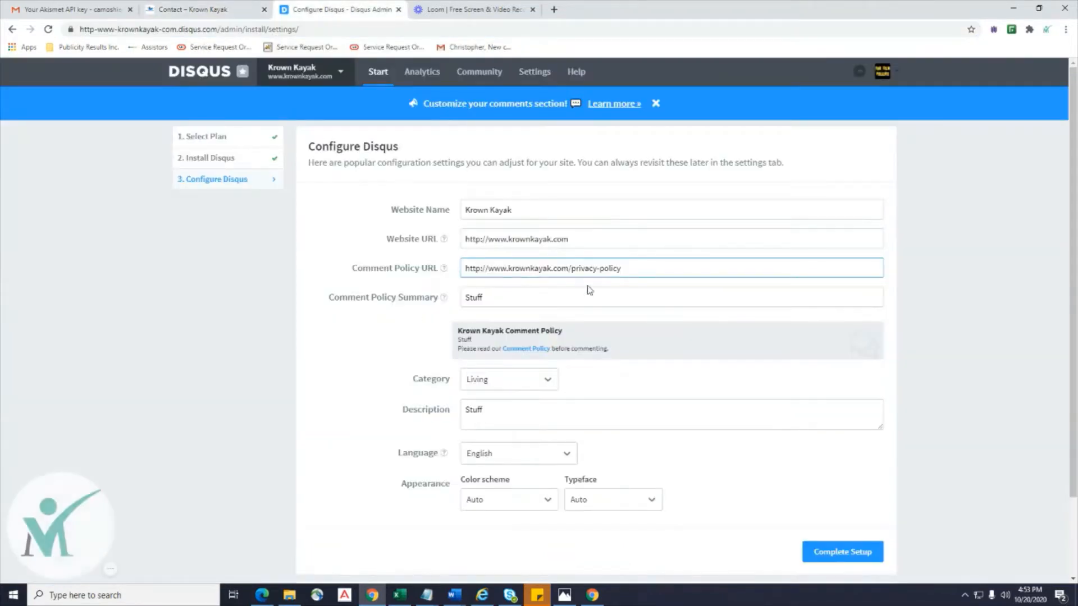
{"action": "left_click_drag", "start_coordinate": [633, 269], "coordinate": [493, 263]}
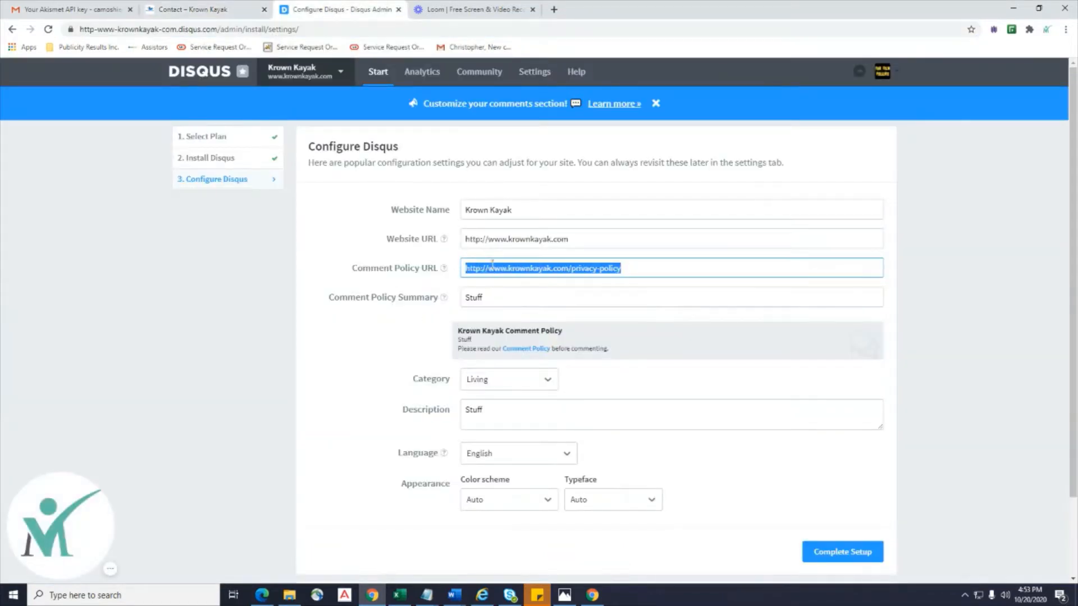
{"action": "key", "text": "ctrl+v"}
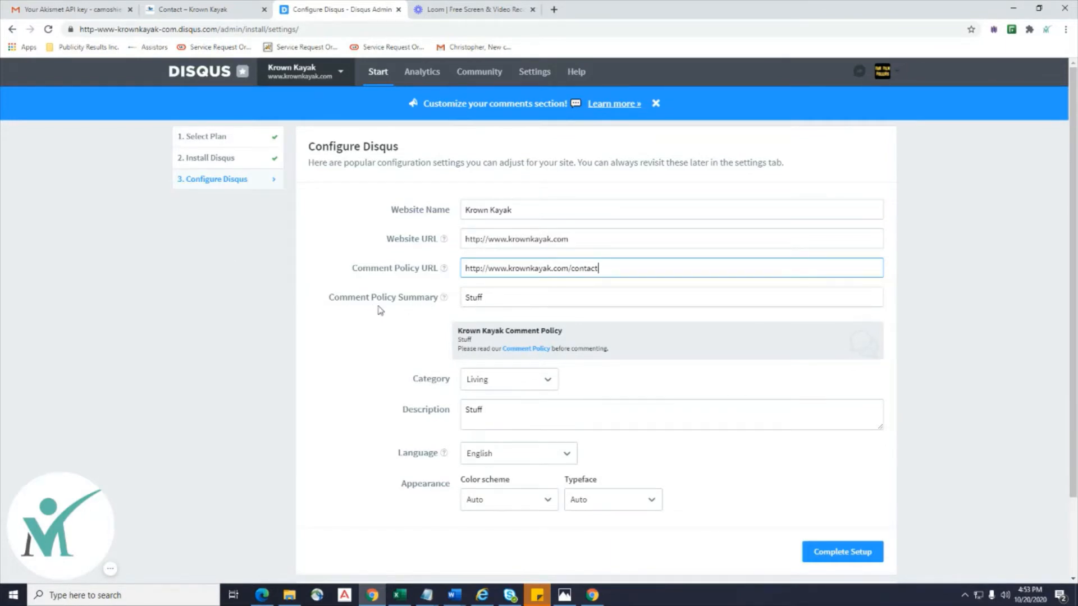
Review the policy summary 'Stuff', the Living category and the description 'Stuff'.
{"action": "key", "text": "Tab"}
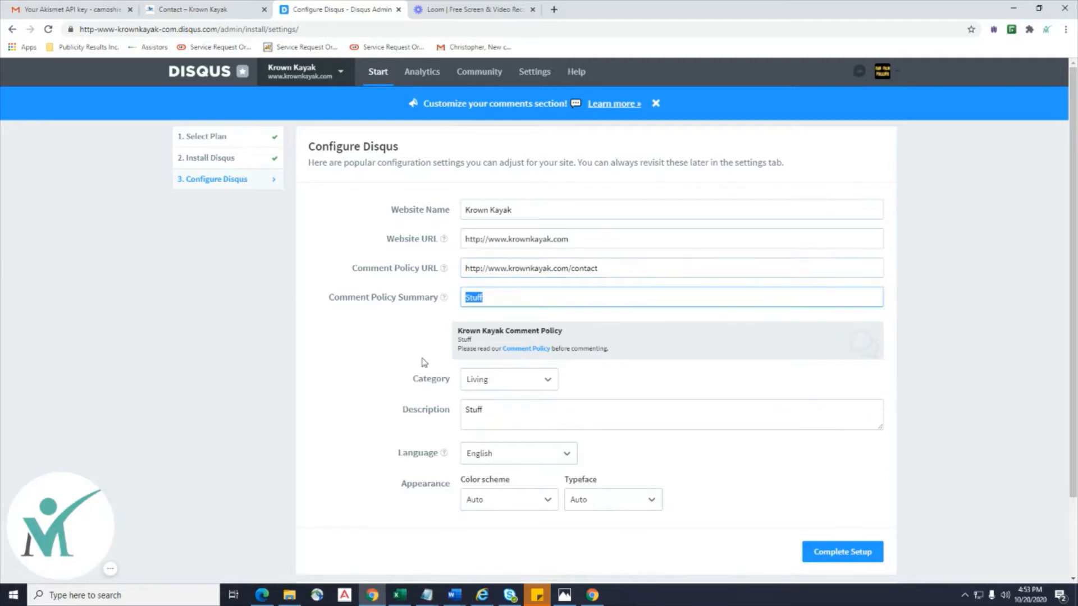
{"action": "left_click", "coordinate": [360, 354]}
{"action": "scroll", "coordinate": [360, 356], "scroll_direction": "down", "scroll_amount": 2}
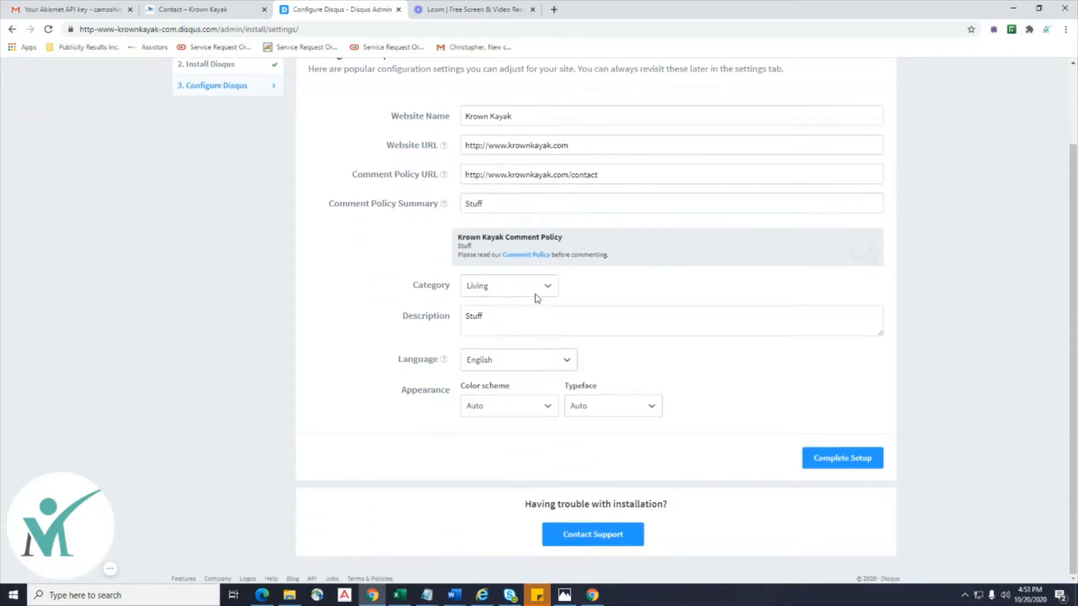
{"action": "left_click", "coordinate": [536, 294]}
{"action": "left_click", "coordinate": [344, 287]}
{"action": "key", "text": "Tab"}
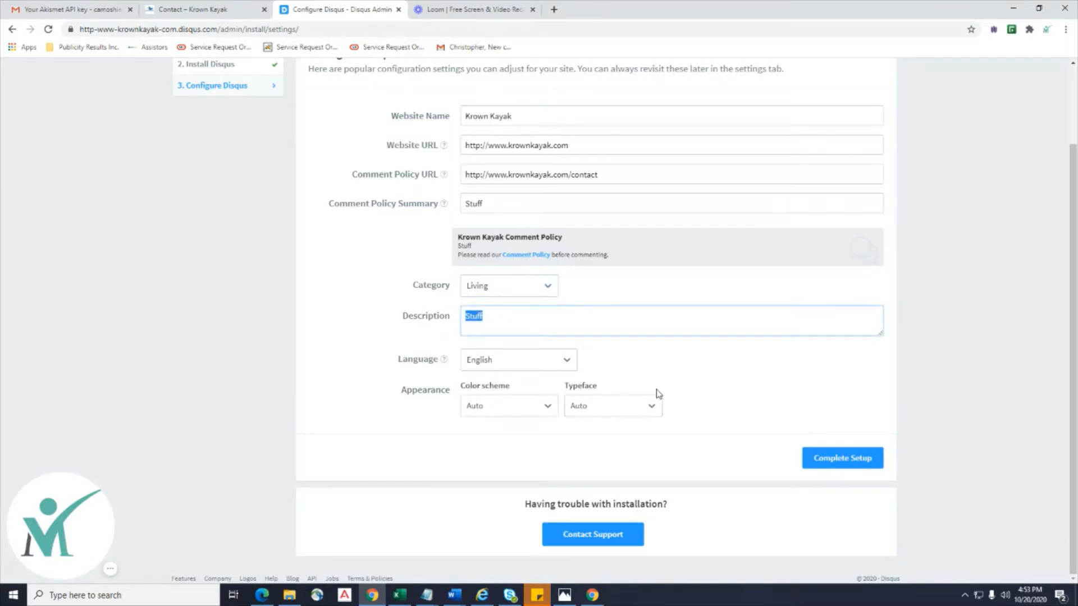
{"action": "left_click", "coordinate": [707, 395]}
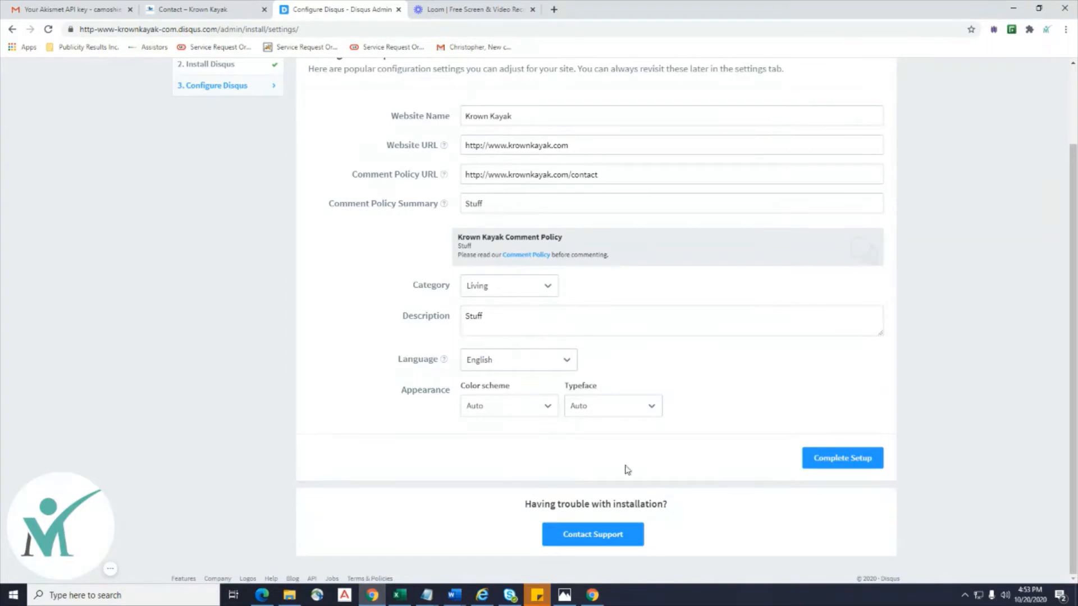
Click Complete Setup in Disqus, then open 'Configure your site's community settings'.
{"action": "left_click", "coordinate": [859, 453]}
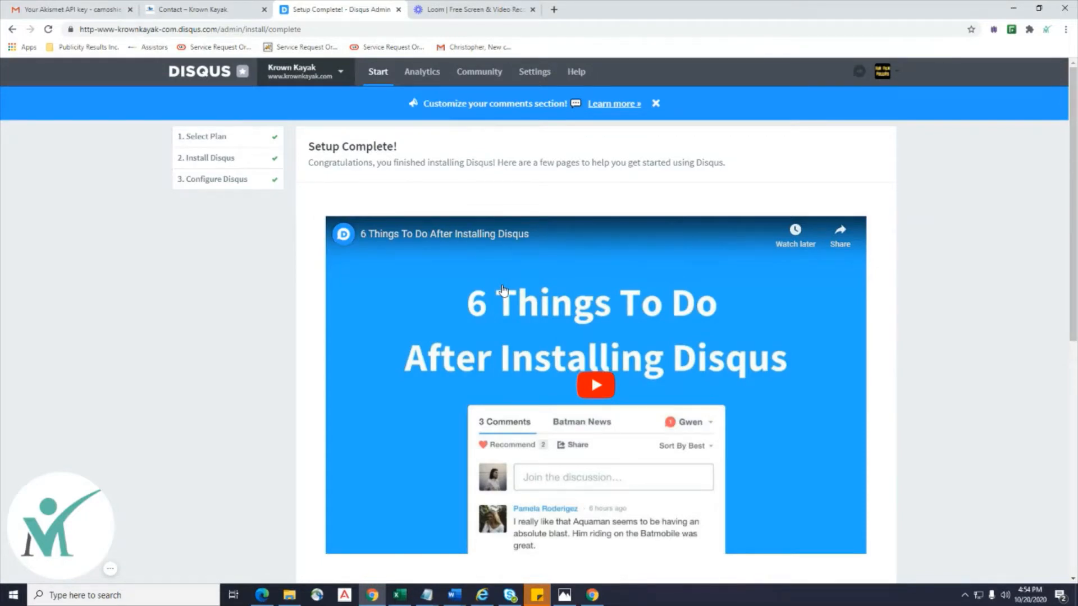
{"action": "scroll", "coordinate": [503, 290], "scroll_direction": "down", "scroll_amount": 1}
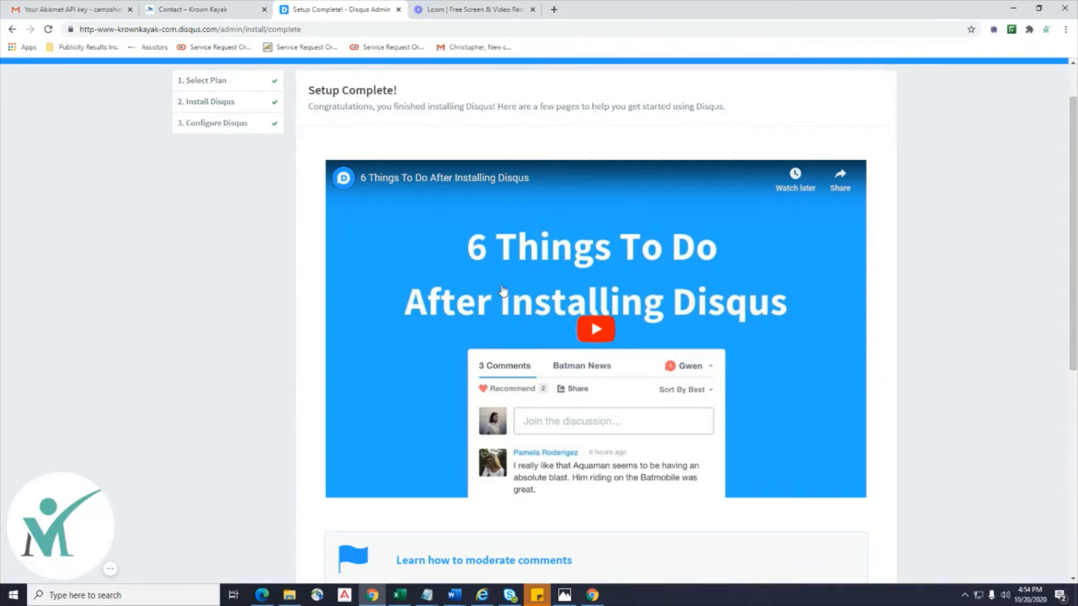
{"action": "scroll", "coordinate": [503, 290], "scroll_direction": "down", "scroll_amount": 4}
{"action": "scroll", "coordinate": [503, 291], "scroll_direction": "down", "scroll_amount": 1}
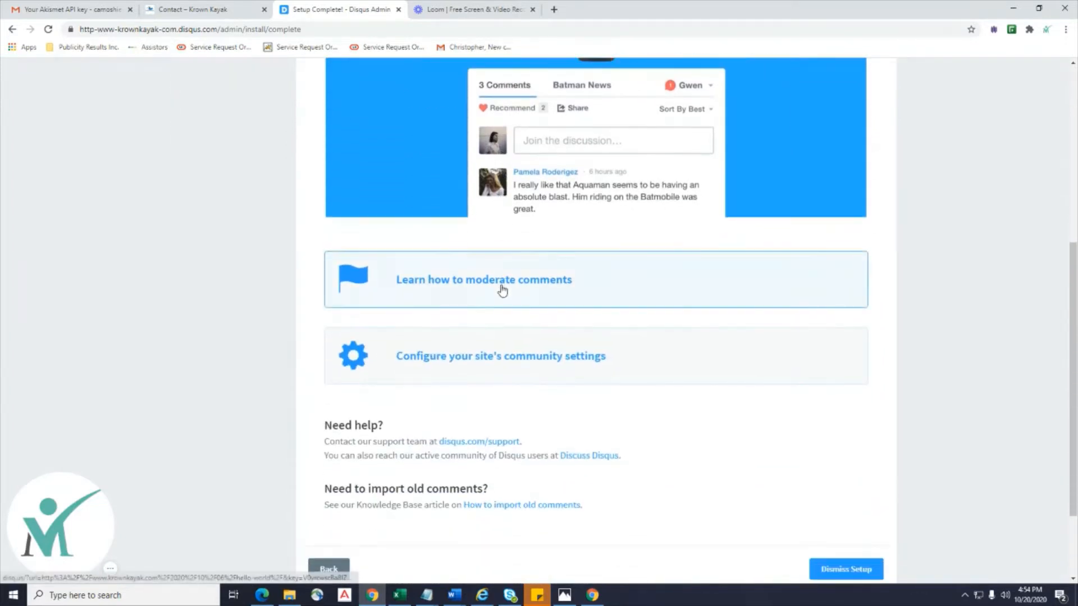
{"action": "scroll", "coordinate": [572, 294], "scroll_direction": "down", "scroll_amount": 1}
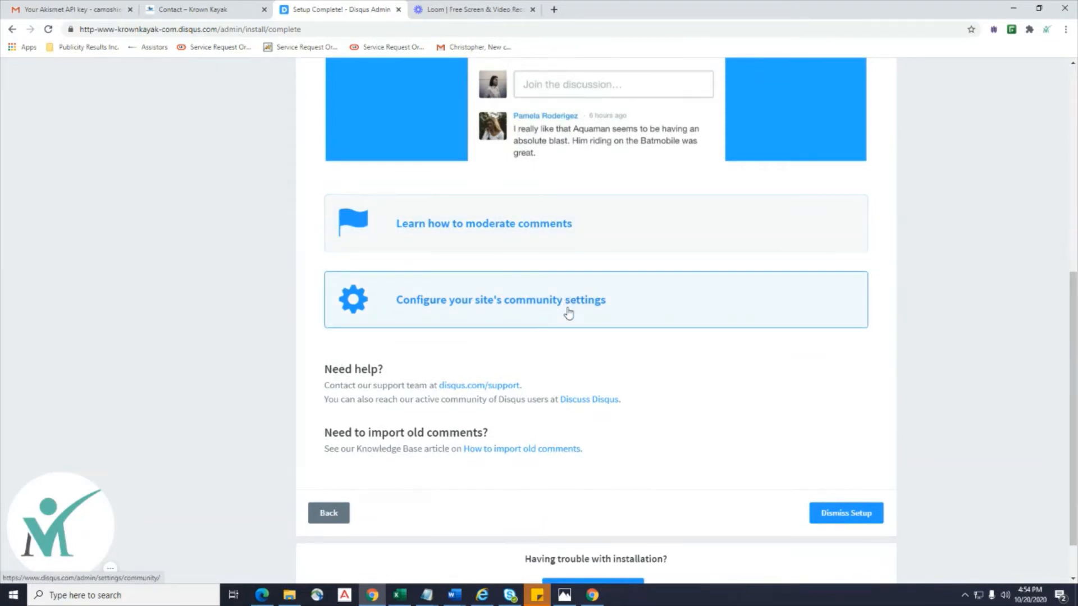
{"action": "scroll", "coordinate": [569, 313], "scroll_direction": "down", "scroll_amount": 1}
{"action": "left_click", "coordinate": [570, 254]}
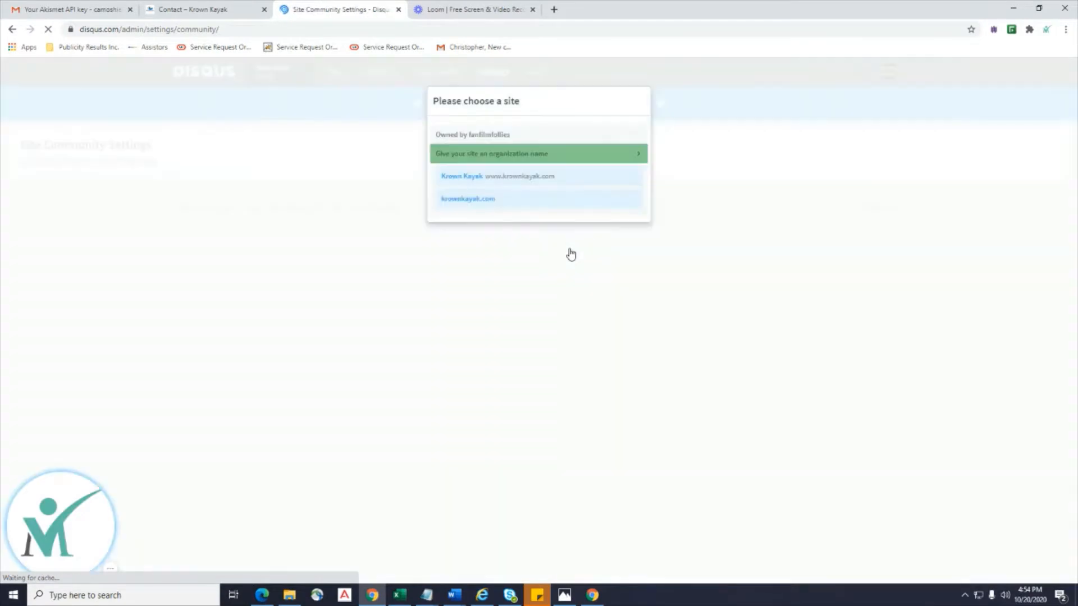
Return to the WordPress admin and view the Hello world! post from All Posts.
{"action": "left_click", "coordinate": [193, 9]}
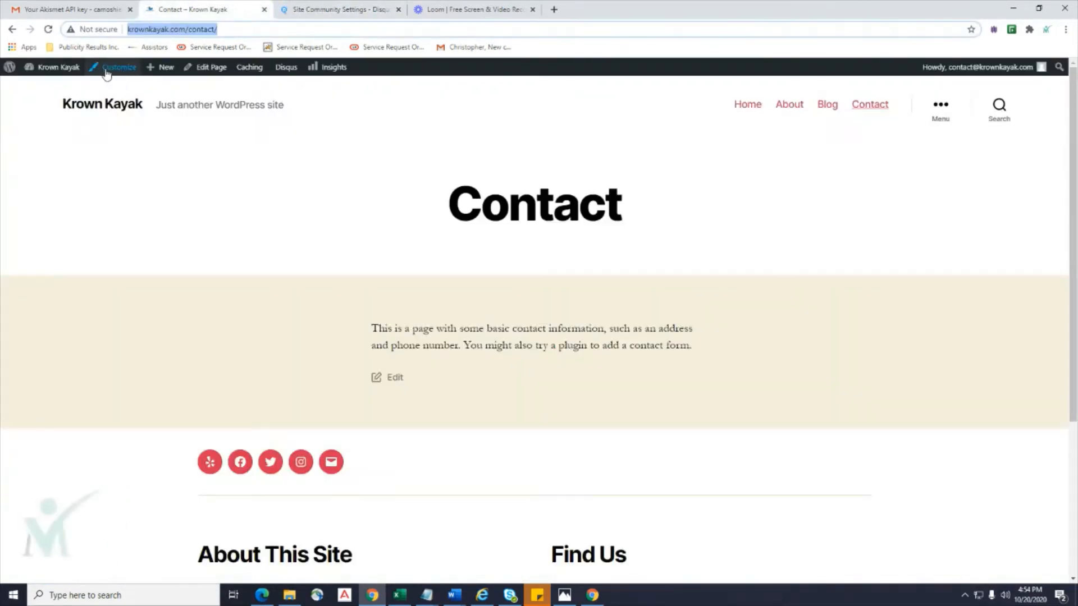
{"action": "scroll", "coordinate": [248, 175], "scroll_direction": "down", "scroll_amount": 4}
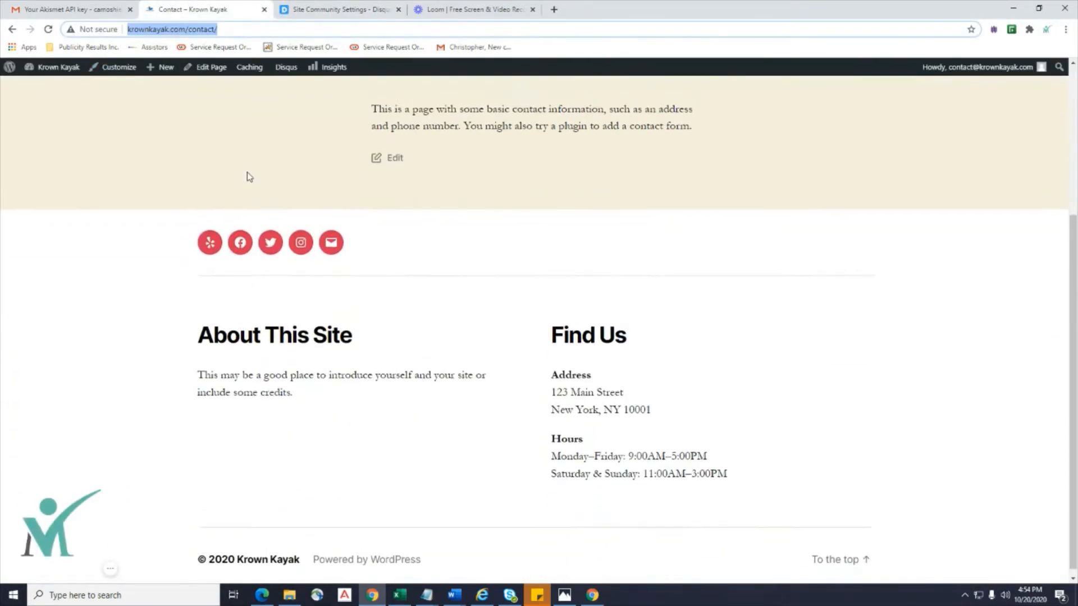
{"action": "scroll", "coordinate": [248, 175], "scroll_direction": "up", "scroll_amount": 4}
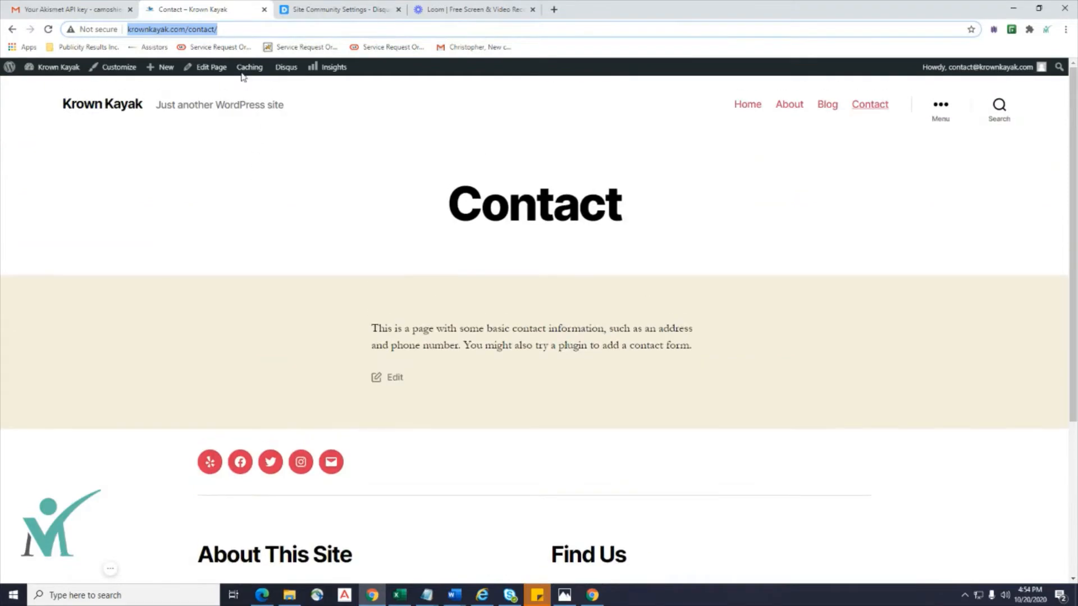
{"action": "left_click", "coordinate": [15, 30]}
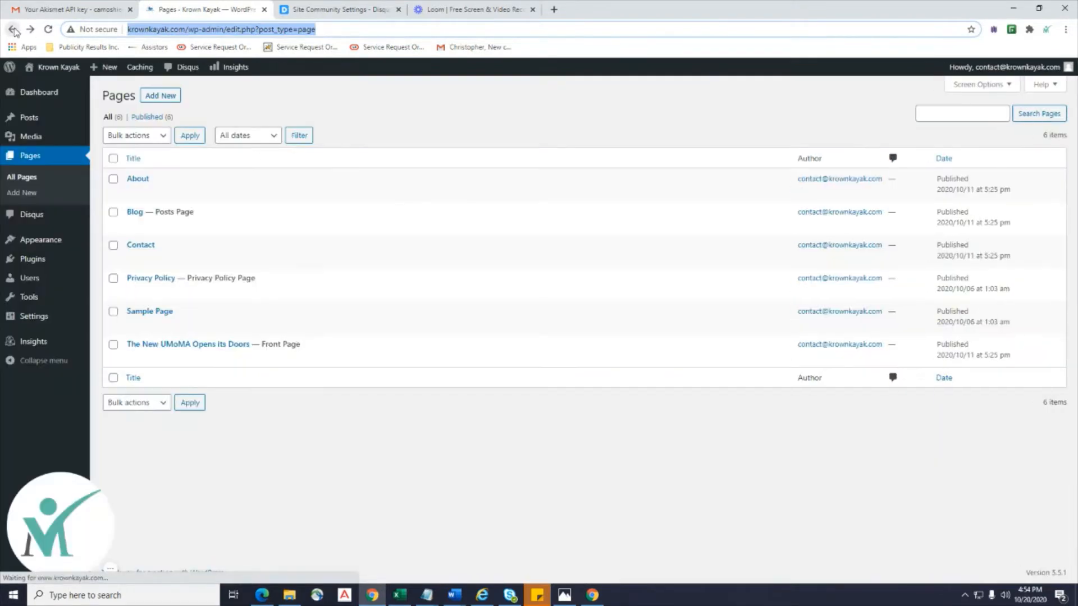
{"action": "mouse_move", "coordinate": [29, 117]}
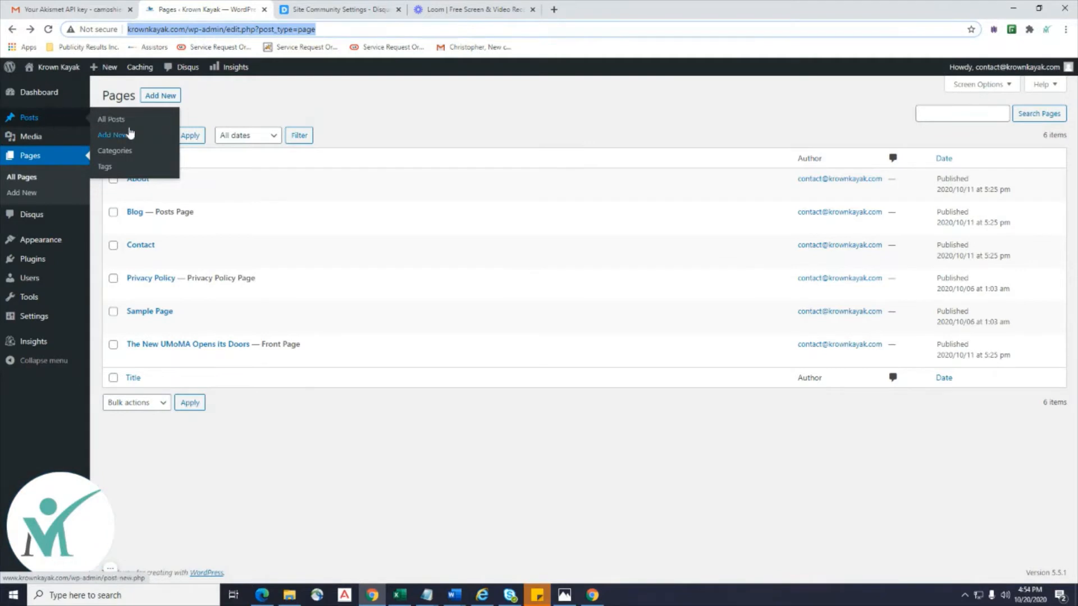
{"action": "left_click", "coordinate": [112, 119]}
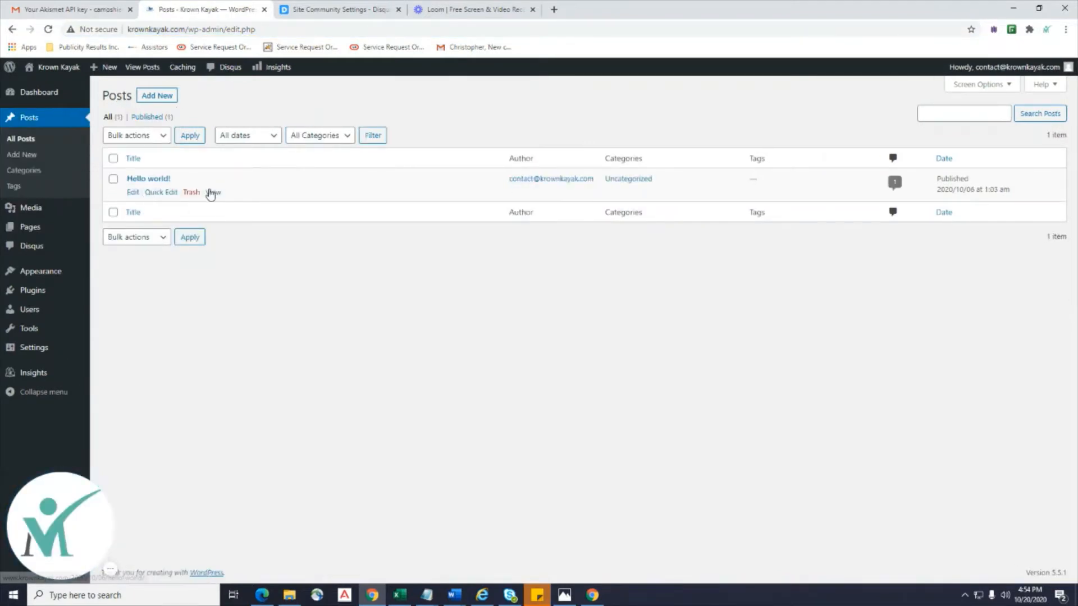
{"action": "left_click", "coordinate": [211, 192]}
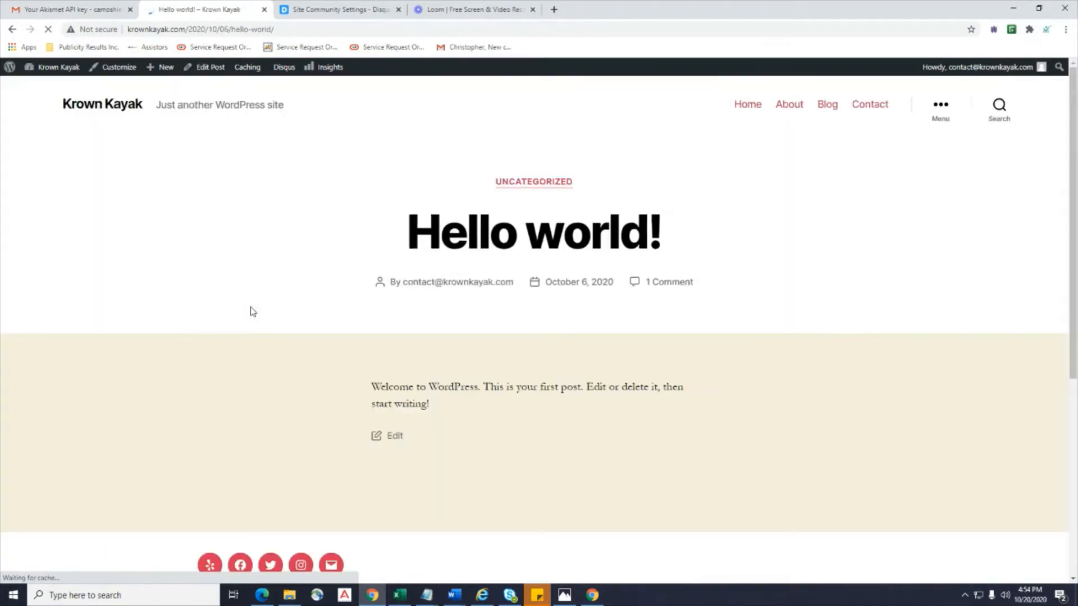
Check the Disqus comment box under the Hello world! post, then go back to All Posts.
{"action": "scroll", "coordinate": [251, 309], "scroll_direction": "down", "scroll_amount": 6}
{"action": "scroll", "coordinate": [488, 336], "scroll_direction": "up", "scroll_amount": 2}
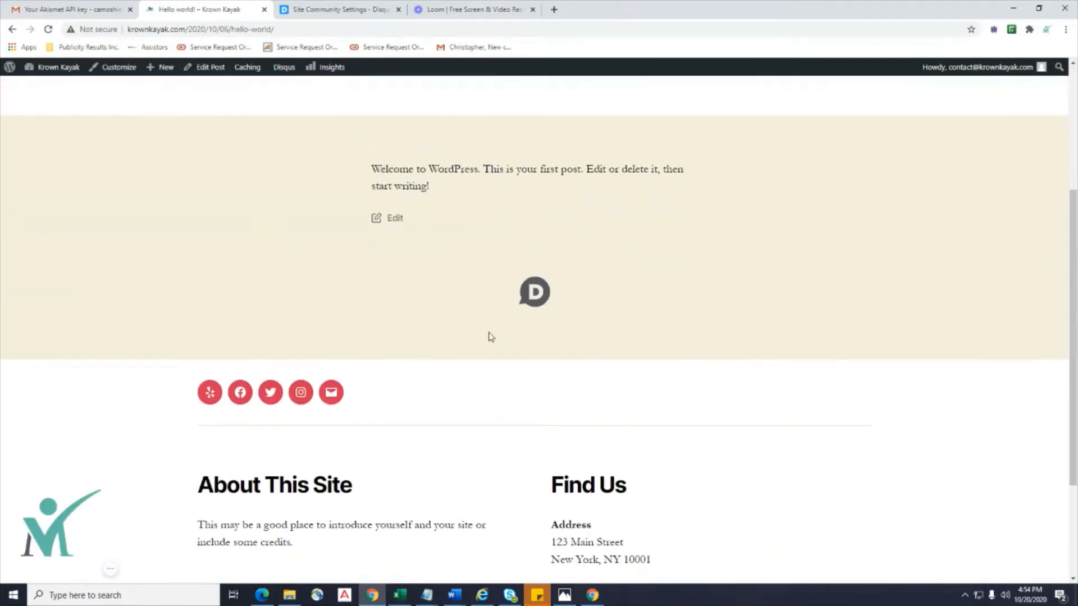
{"action": "scroll", "coordinate": [447, 380], "scroll_direction": "down", "scroll_amount": 6}
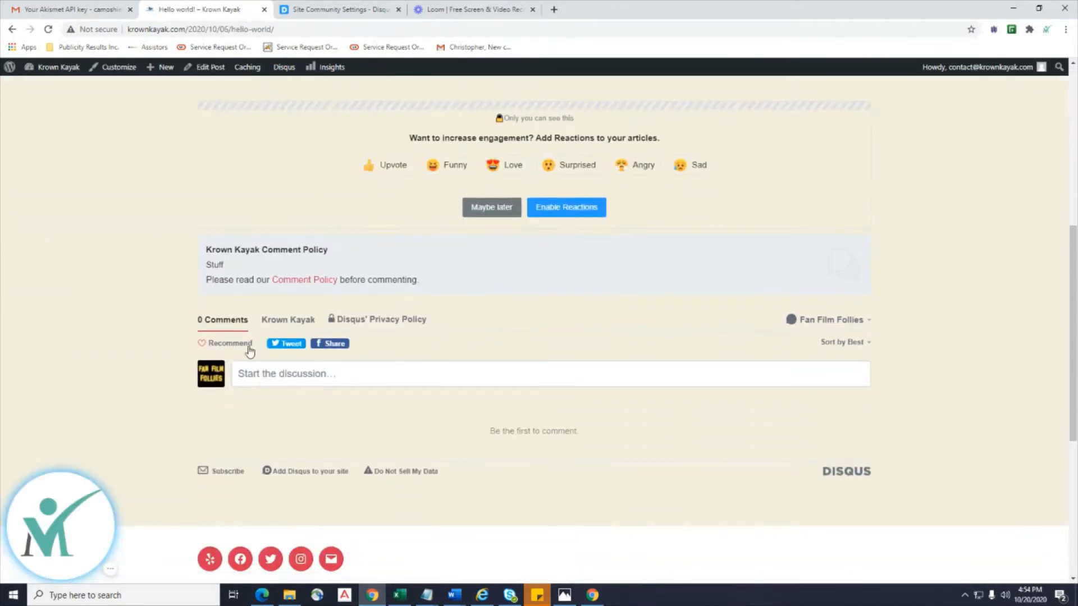
{"action": "left_click", "coordinate": [278, 373]}
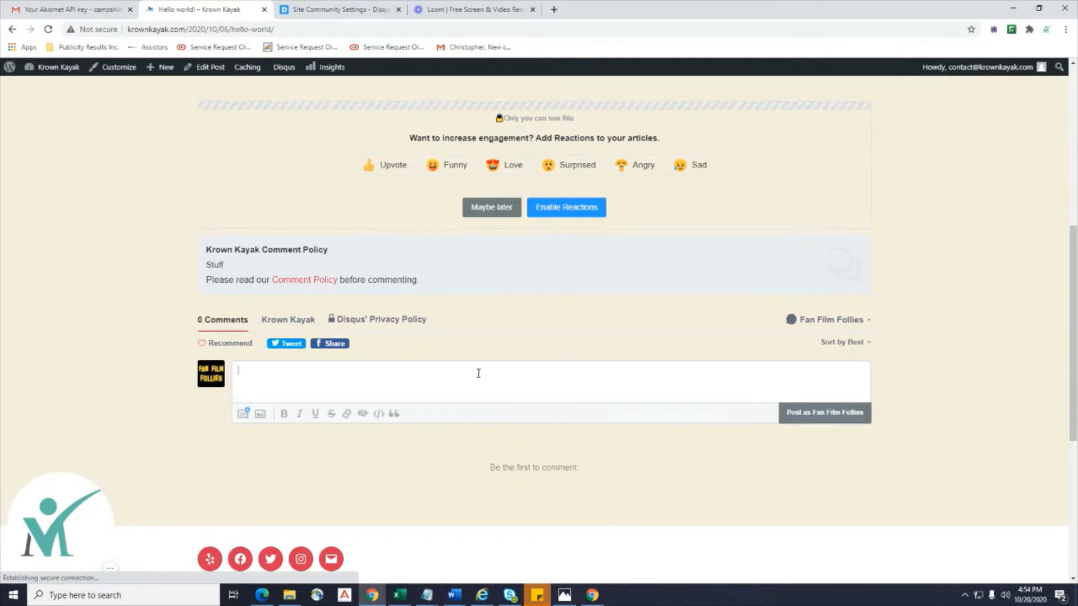
{"action": "scroll", "coordinate": [404, 264], "scroll_direction": "up", "scroll_amount": 2}
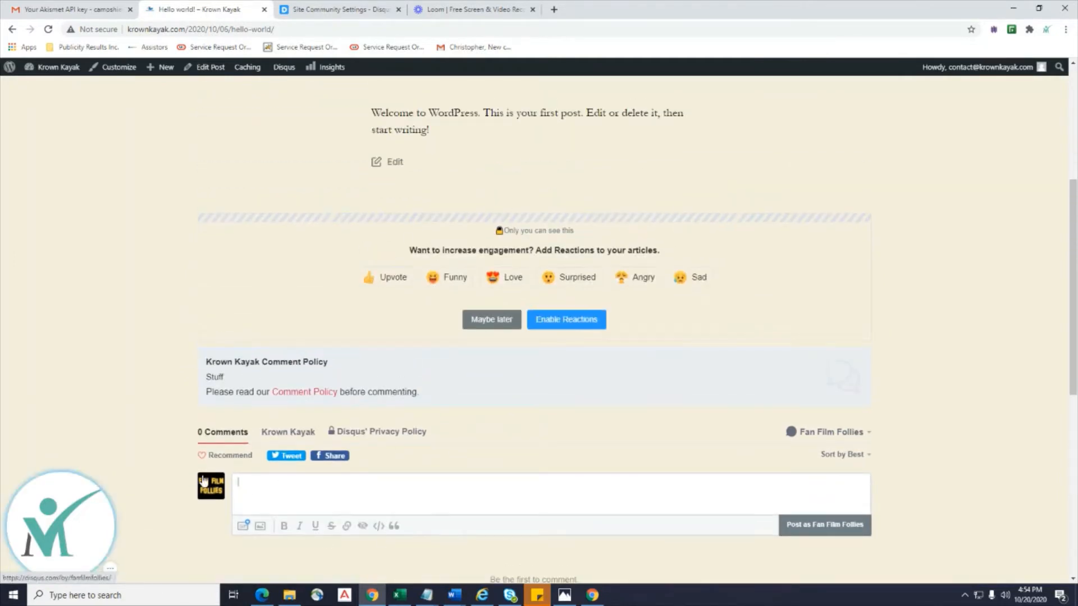
{"action": "scroll", "coordinate": [348, 401], "scroll_direction": "down", "scroll_amount": 1}
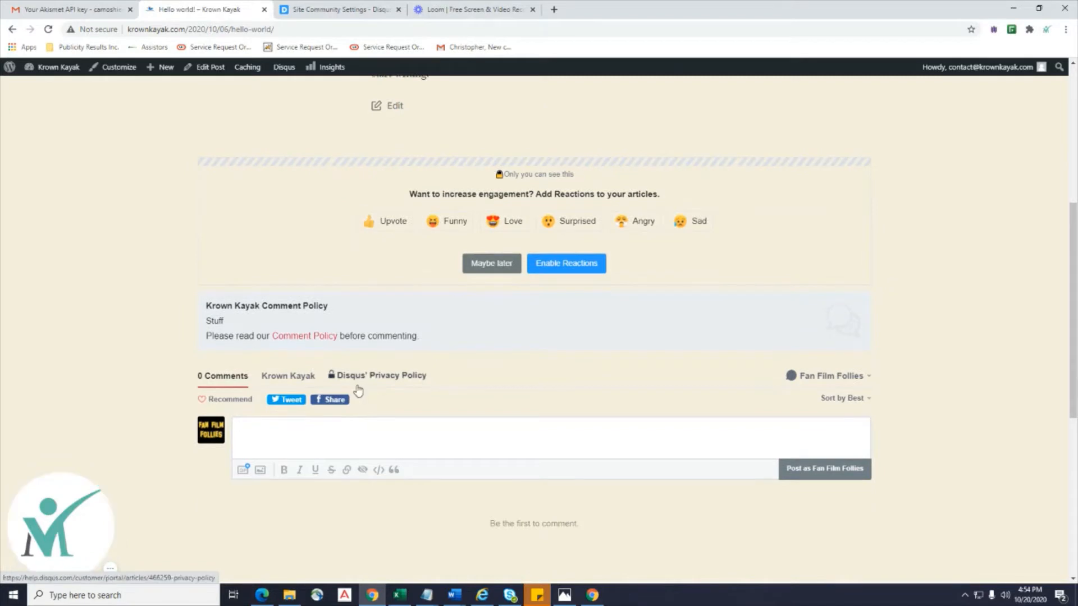
{"action": "left_click", "coordinate": [363, 443]}
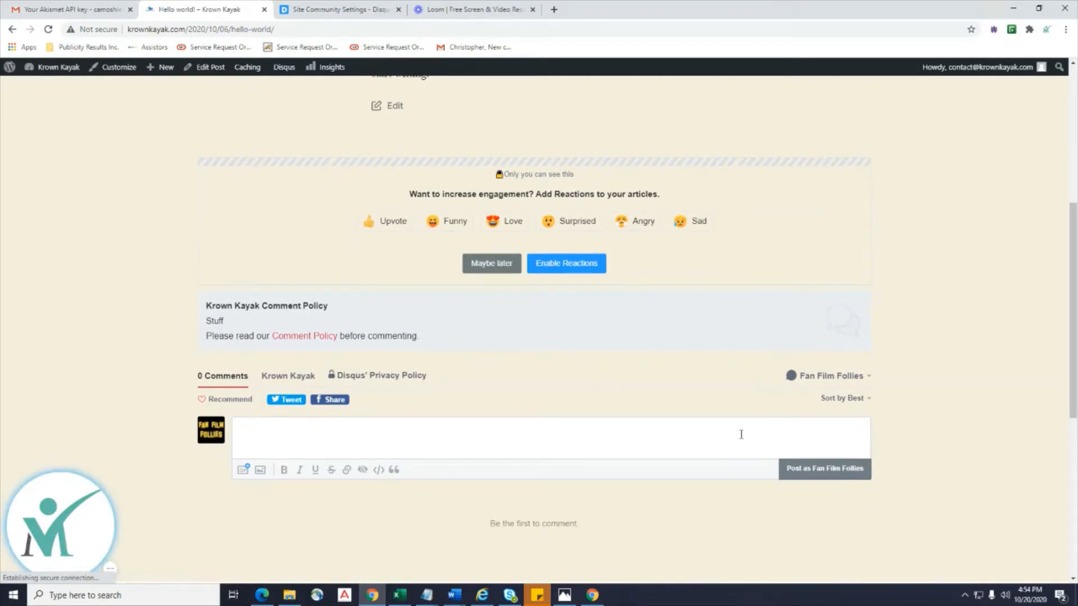
{"action": "scroll", "coordinate": [838, 426], "scroll_direction": "up", "scroll_amount": 3}
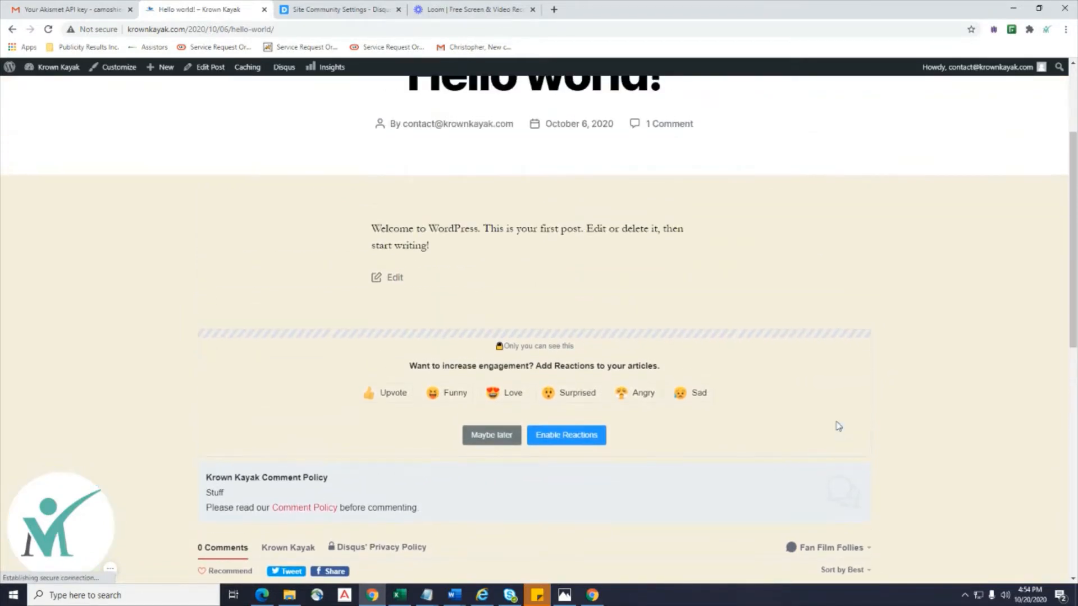
{"action": "scroll", "coordinate": [644, 231], "scroll_direction": "down", "scroll_amount": 2}
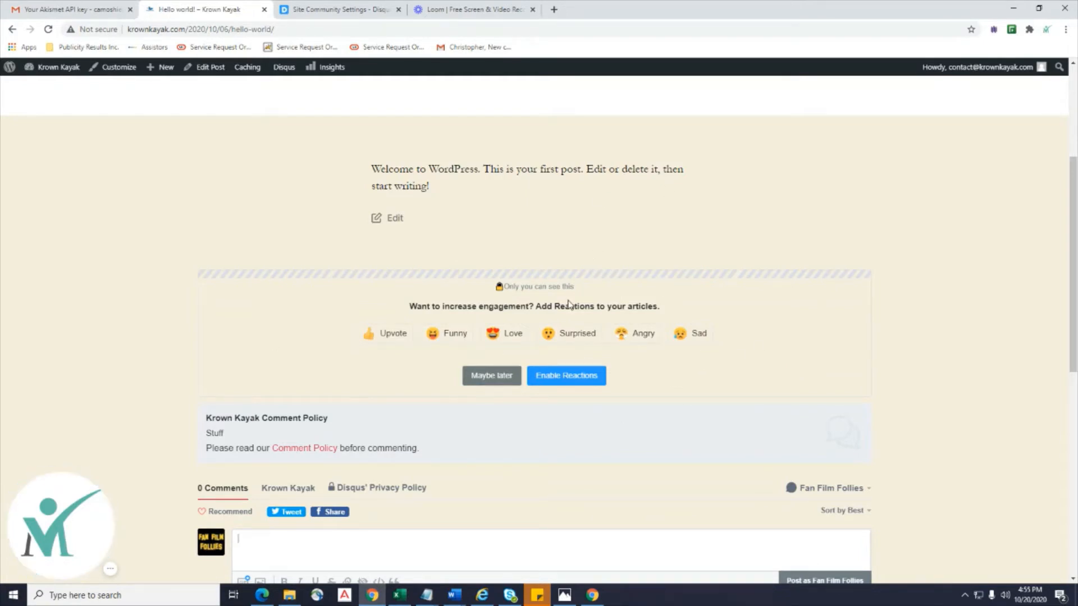
{"action": "scroll", "coordinate": [569, 304], "scroll_direction": "up", "scroll_amount": 4}
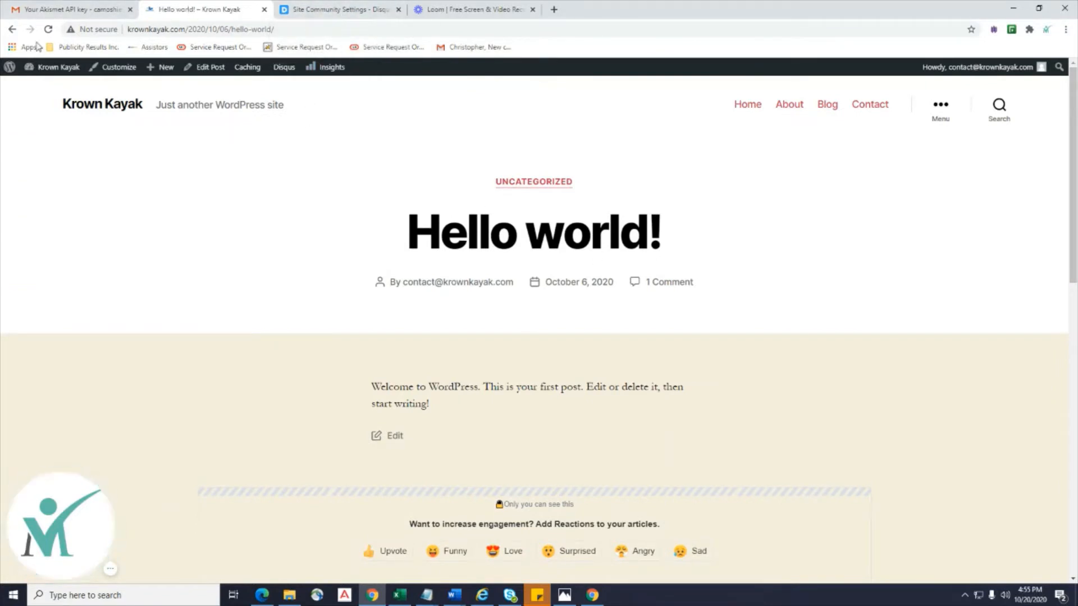
{"action": "left_click", "coordinate": [10, 33]}
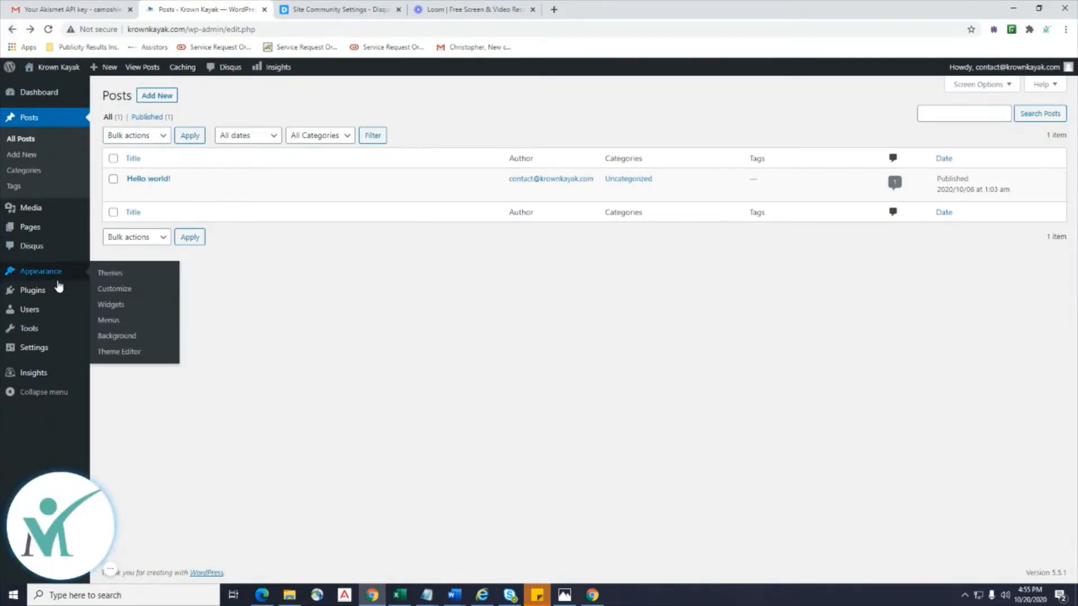
Open Installed Plugins and highlight the GetResponse Forms, GADWP and MonsterInsights plugin names.
{"action": "mouse_move", "coordinate": [53, 280]}
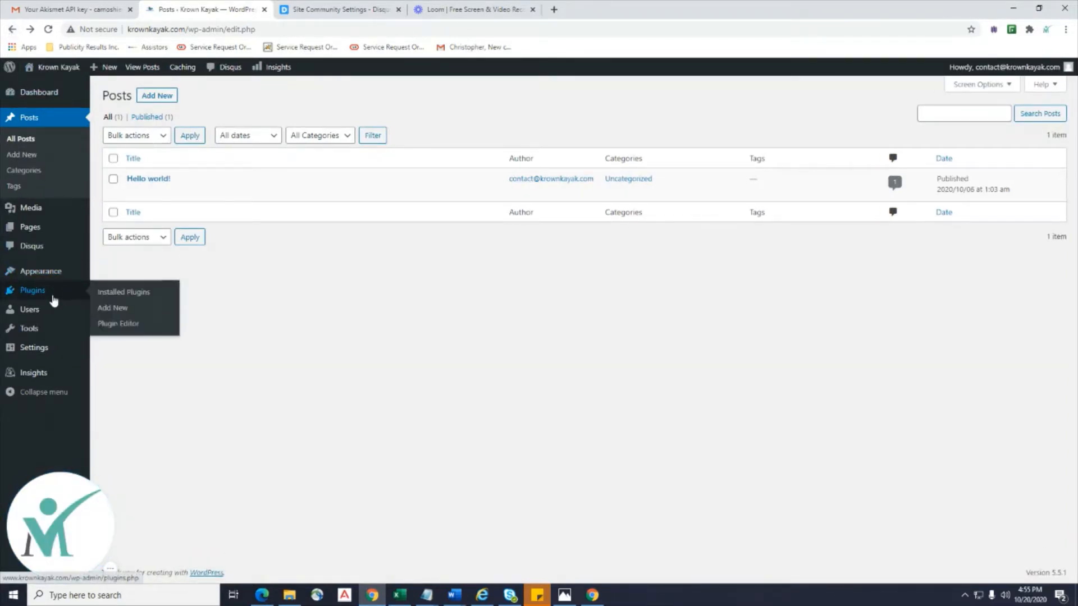
{"action": "left_click", "coordinate": [133, 293]}
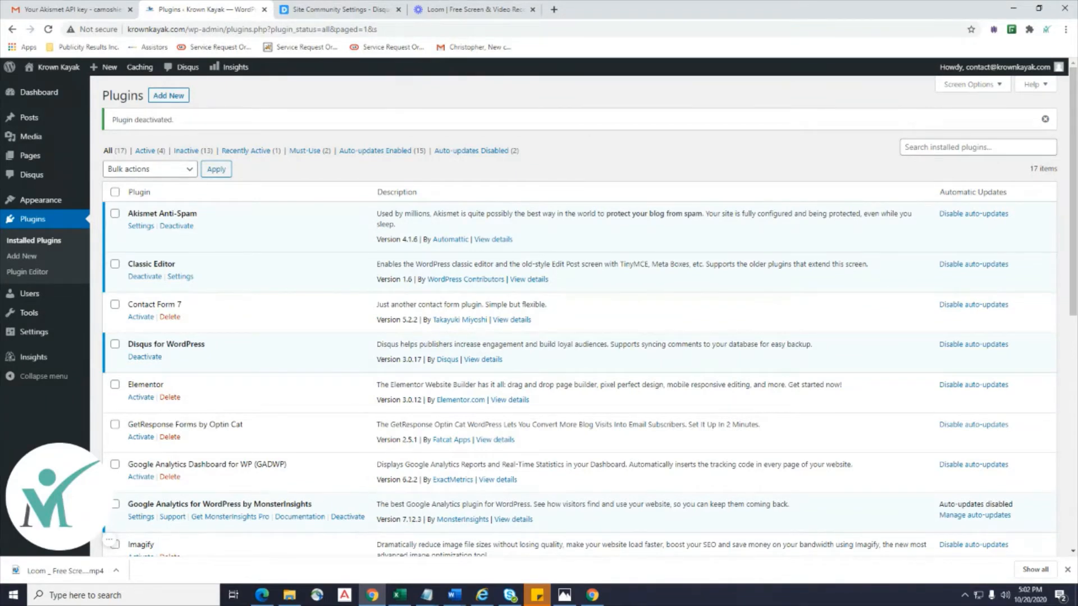
{"action": "scroll", "coordinate": [304, 288], "scroll_direction": "down", "scroll_amount": 1}
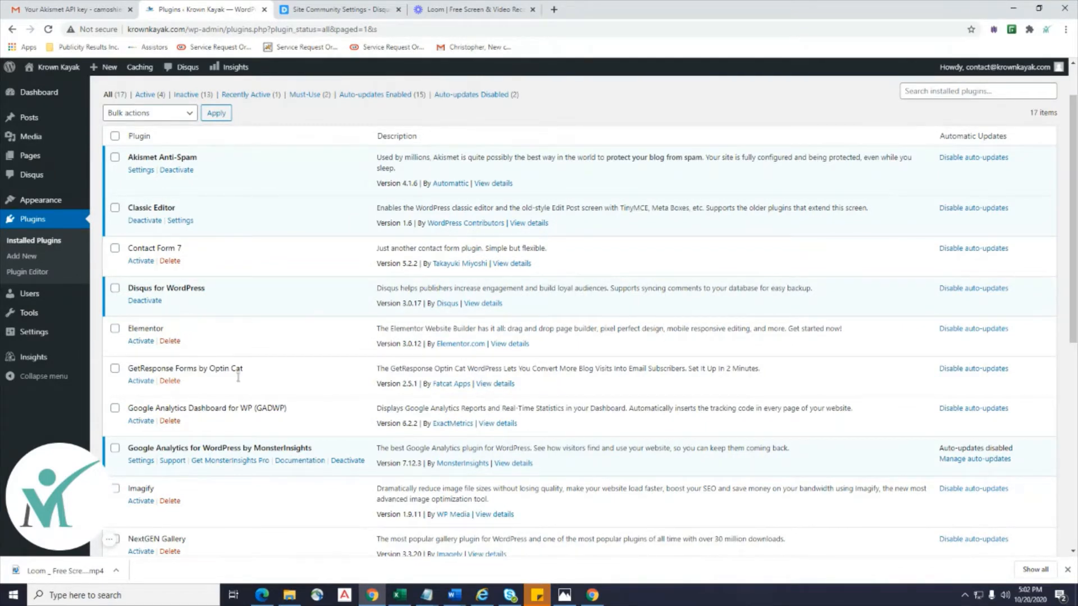
{"action": "scroll", "coordinate": [238, 378], "scroll_direction": "down", "scroll_amount": 1}
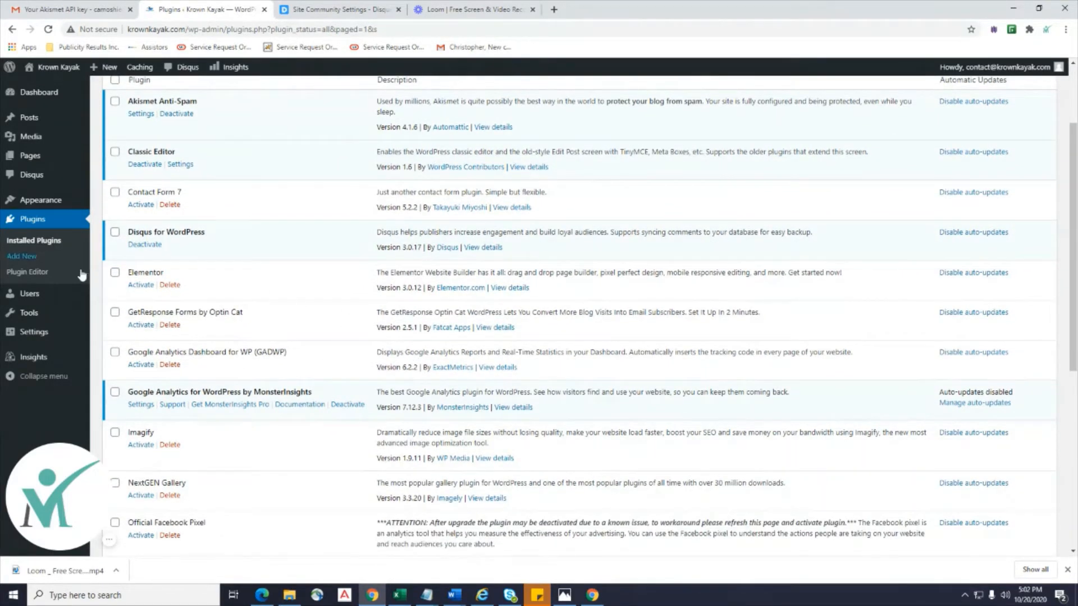
{"action": "left_click_drag", "start_coordinate": [248, 318], "coordinate": [135, 308]}
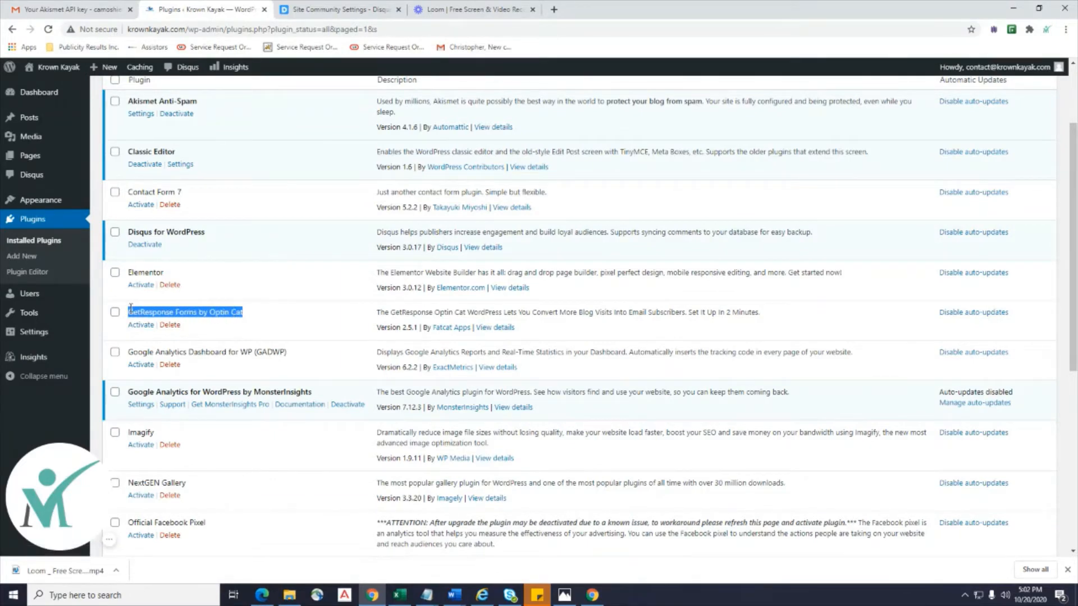
{"action": "scroll", "coordinate": [333, 319], "scroll_direction": "down", "scroll_amount": 2}
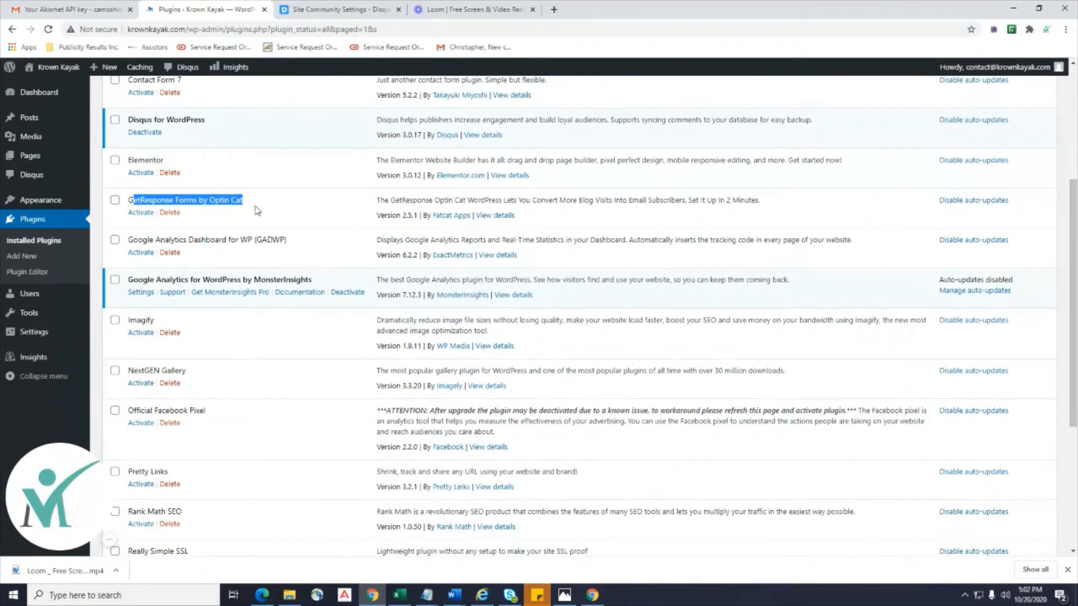
{"action": "left_click_drag", "start_coordinate": [287, 243], "coordinate": [130, 243]}
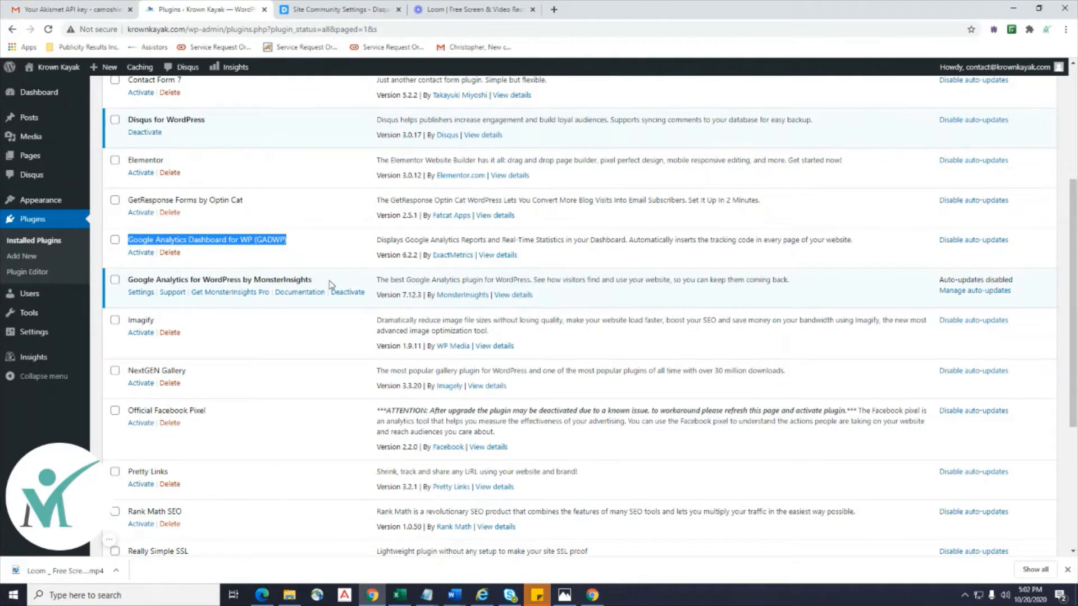
{"action": "left_click_drag", "start_coordinate": [330, 284], "coordinate": [137, 281]}
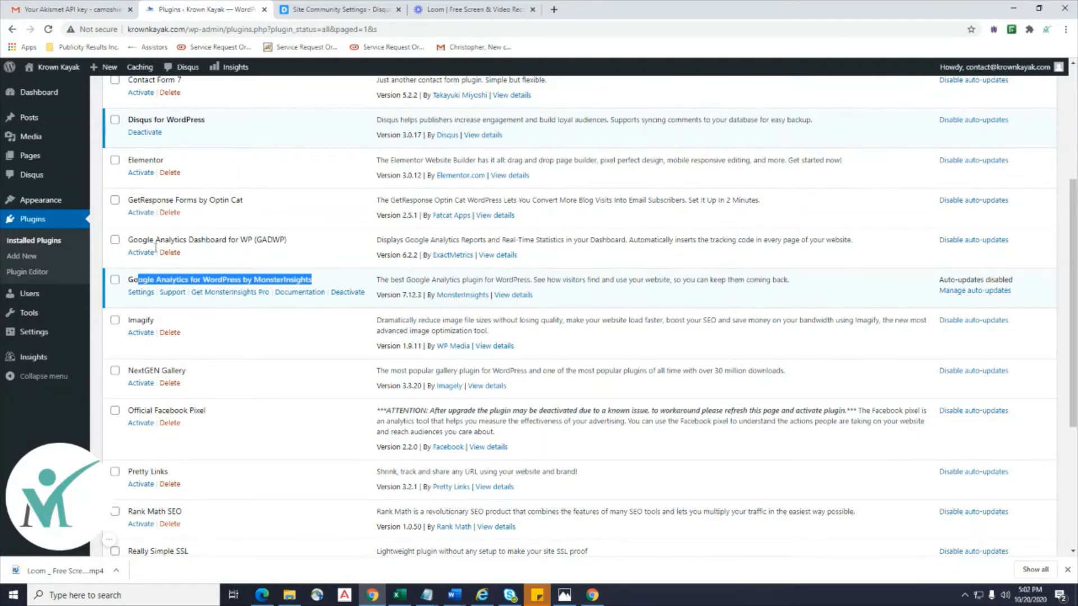
{"action": "left_click", "coordinate": [322, 281]}
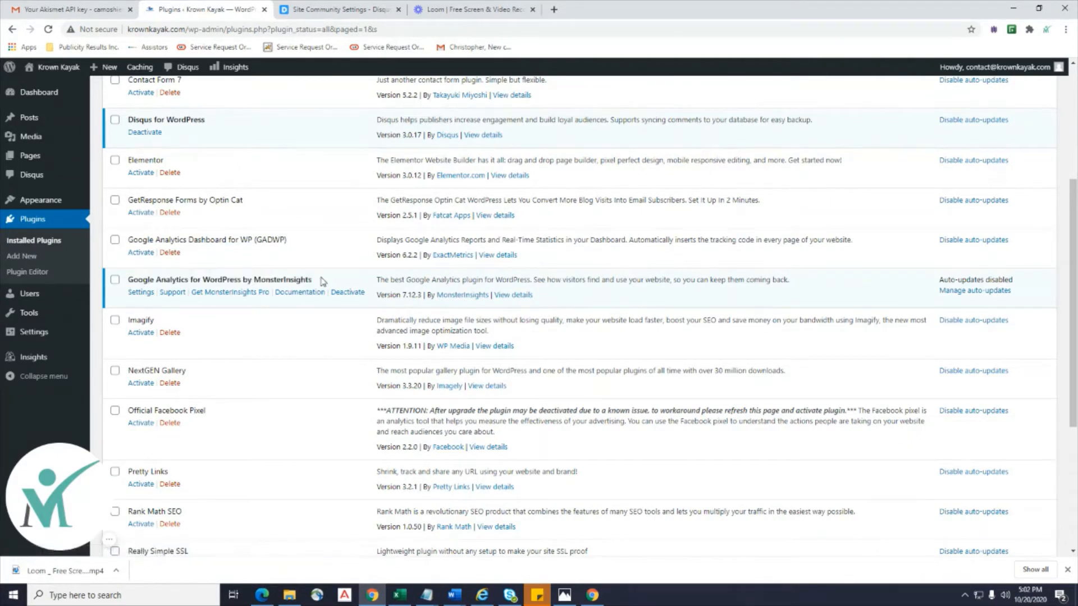
{"action": "left_click_drag", "start_coordinate": [322, 280], "coordinate": [131, 276]}
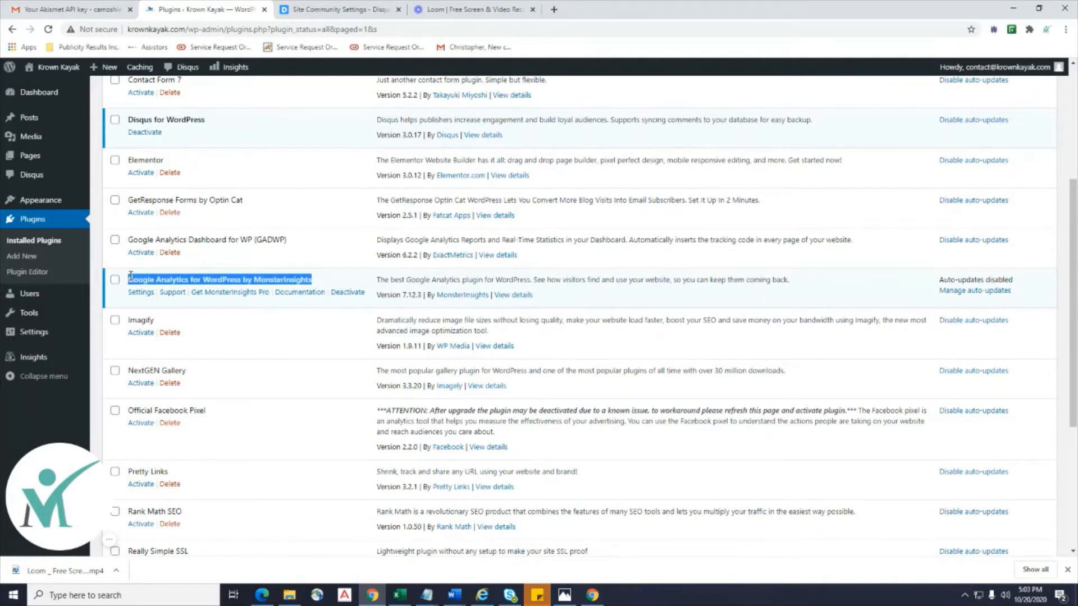
Delete Google Analytics Dashboard for WP with its data, then activate the Imagify plugin.
{"action": "left_click", "coordinate": [170, 252]}
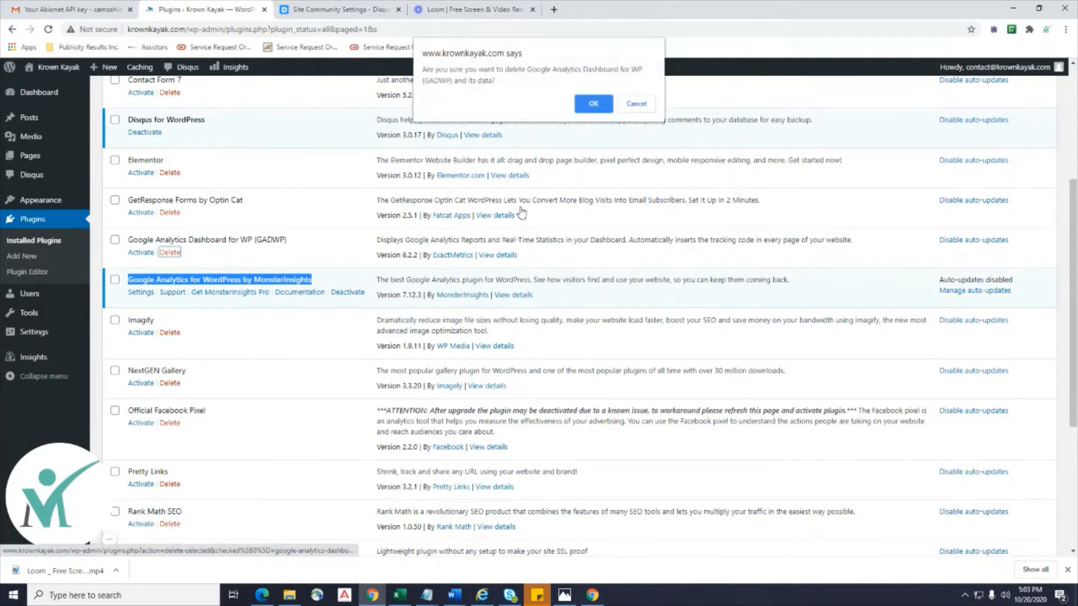
{"action": "left_click", "coordinate": [598, 103]}
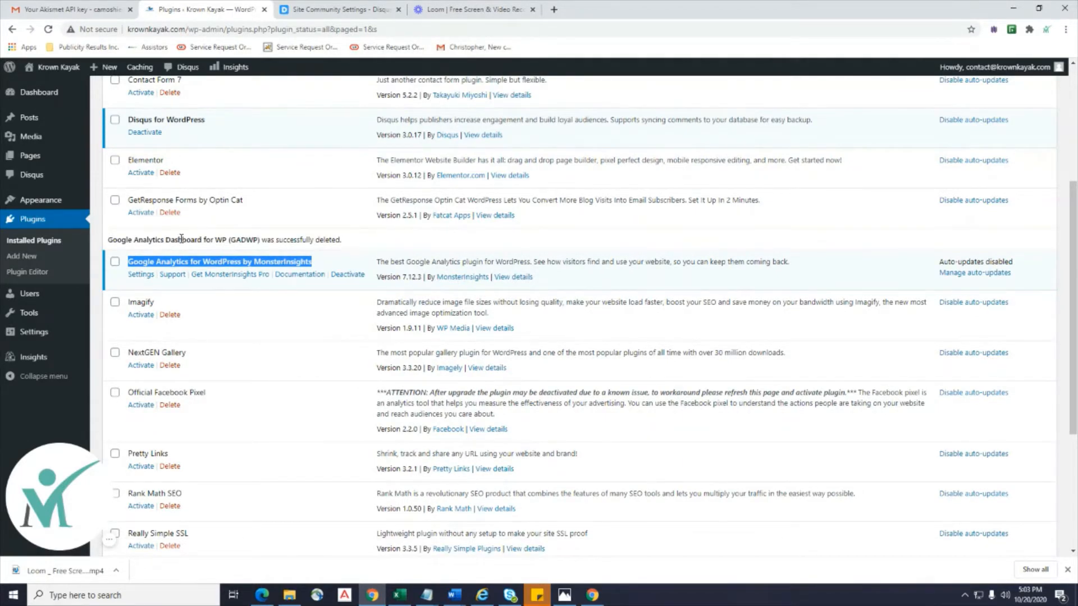
{"action": "scroll", "coordinate": [251, 342], "scroll_direction": "down", "scroll_amount": 2}
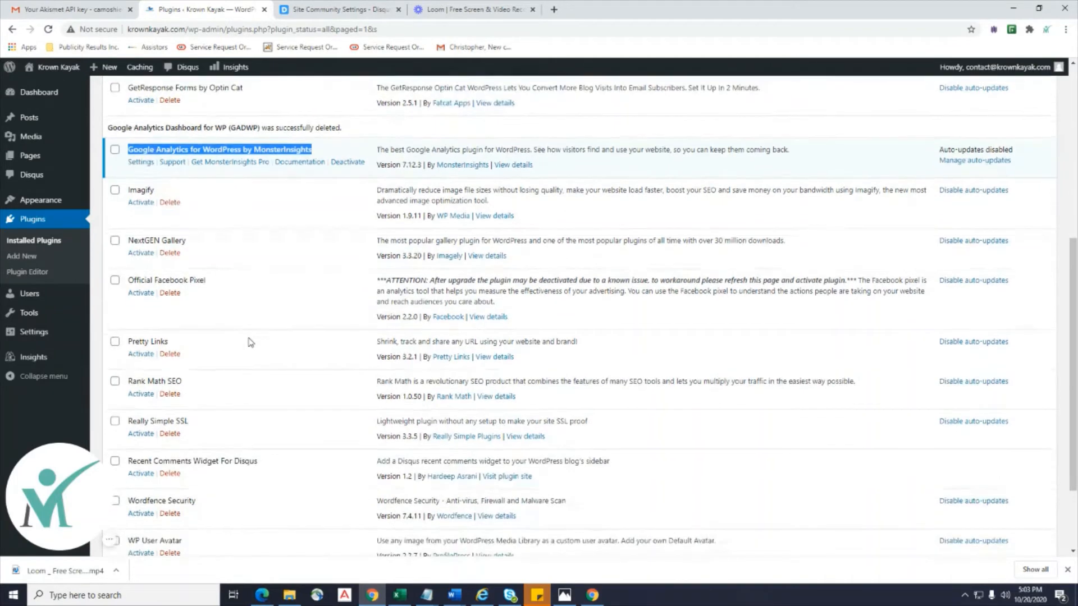
{"action": "left_click", "coordinate": [142, 202]}
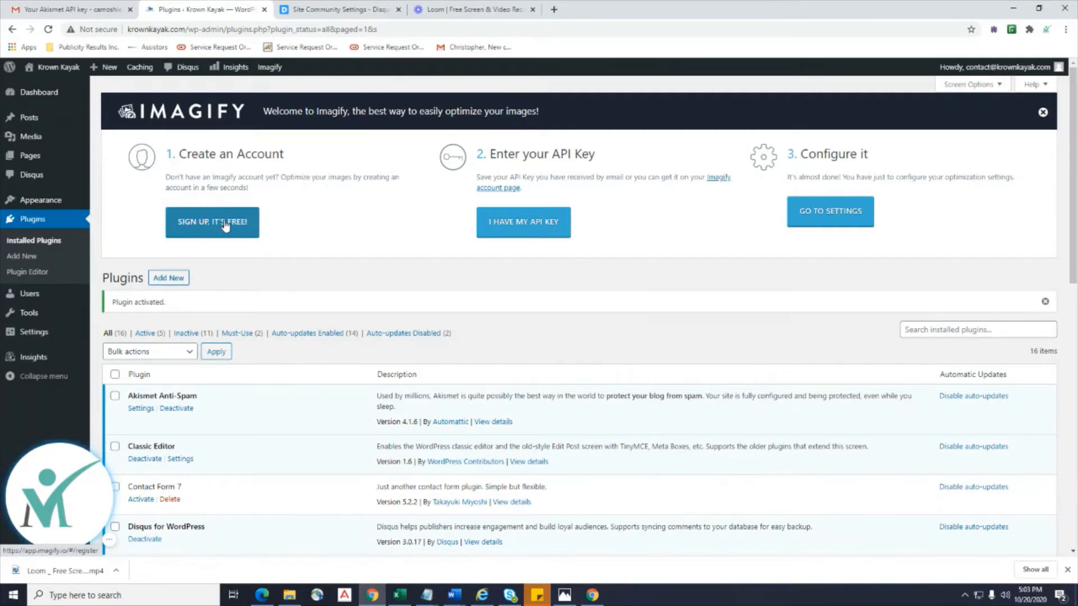
{"action": "scroll", "coordinate": [225, 226], "scroll_direction": "down", "scroll_amount": 2}
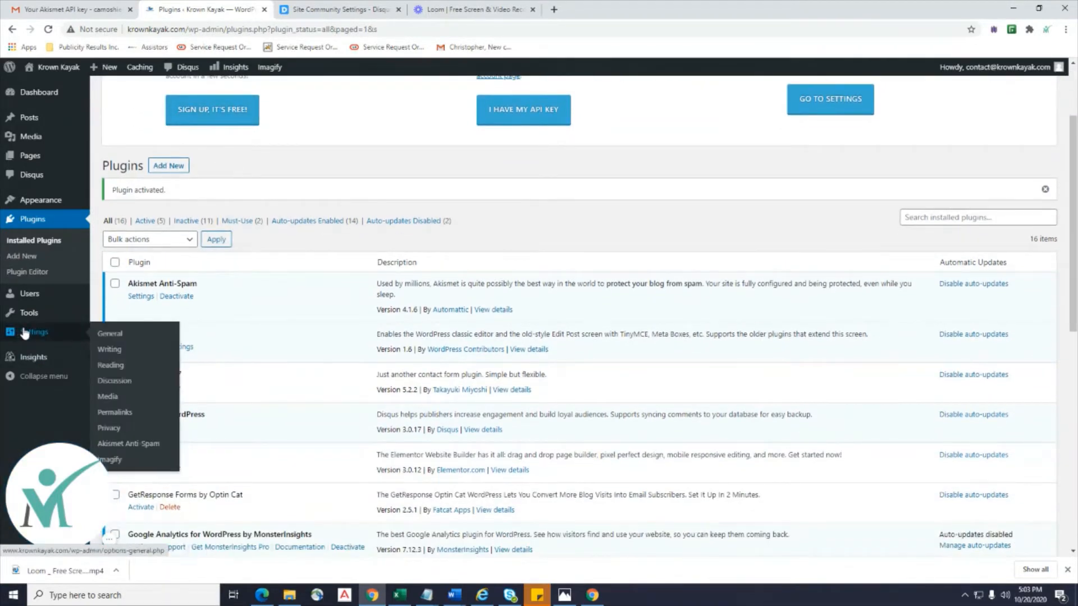
{"action": "mouse_move", "coordinate": [34, 299]}
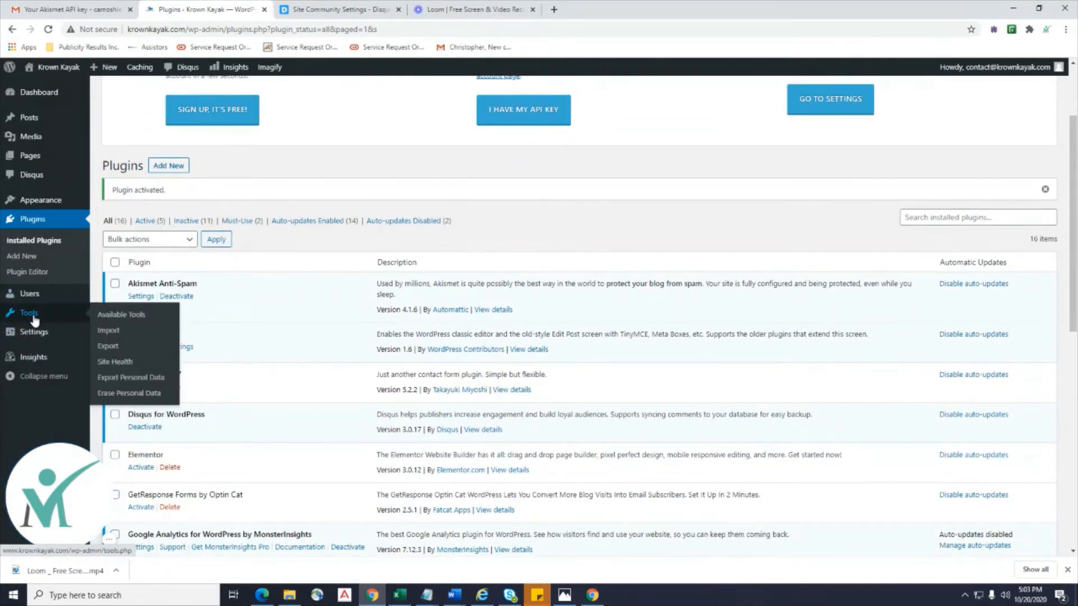
{"action": "mouse_move", "coordinate": [35, 342]}
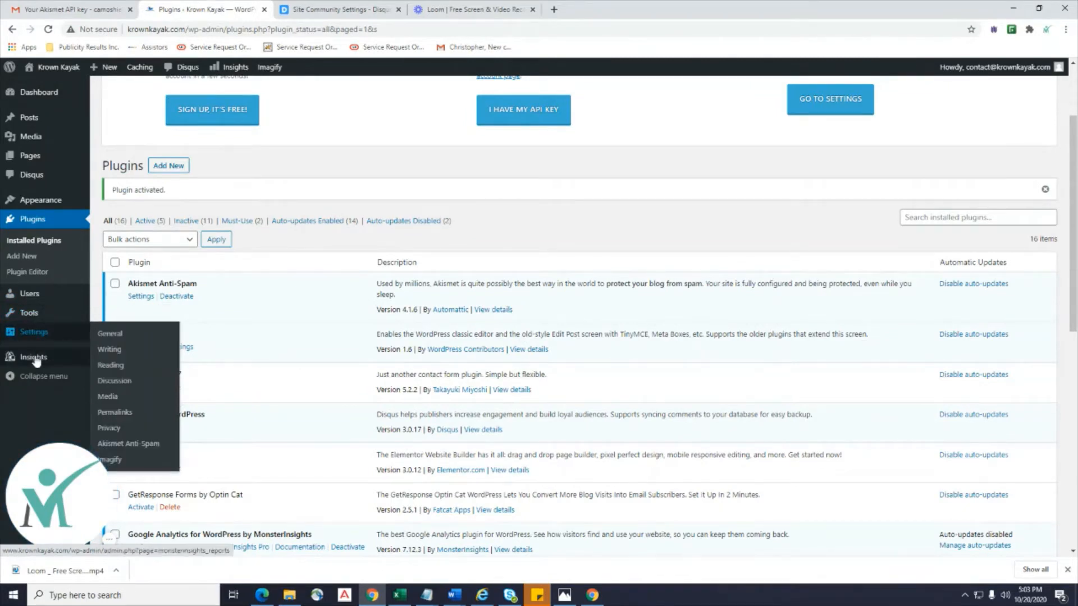
From Settings > Imagify, create a free API key by signing up with the site's contact e-mail.
{"action": "left_click", "coordinate": [46, 335]}
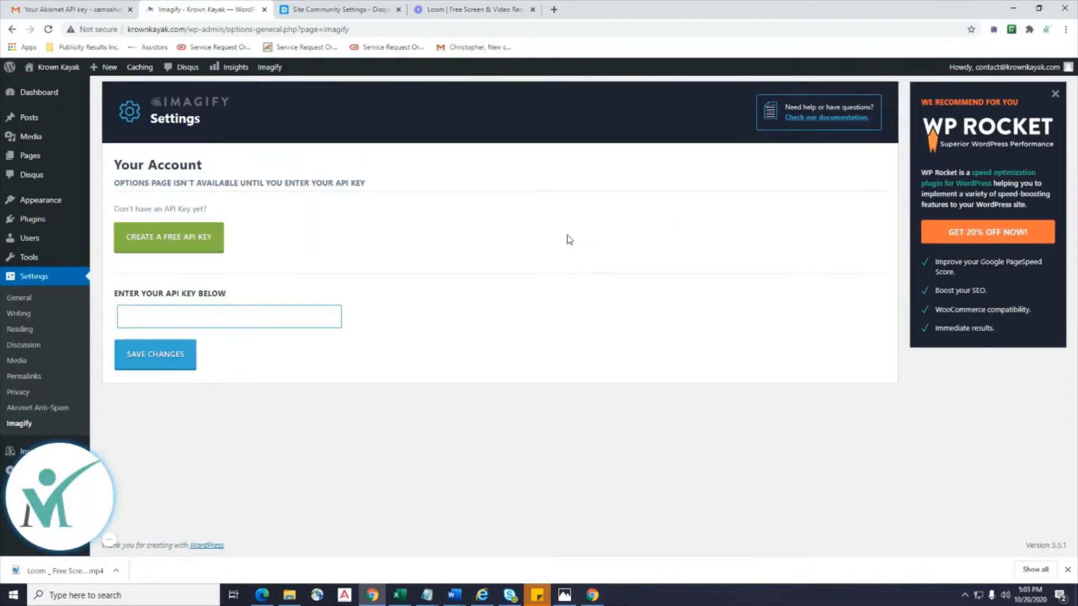
{"action": "left_click", "coordinate": [191, 242]}
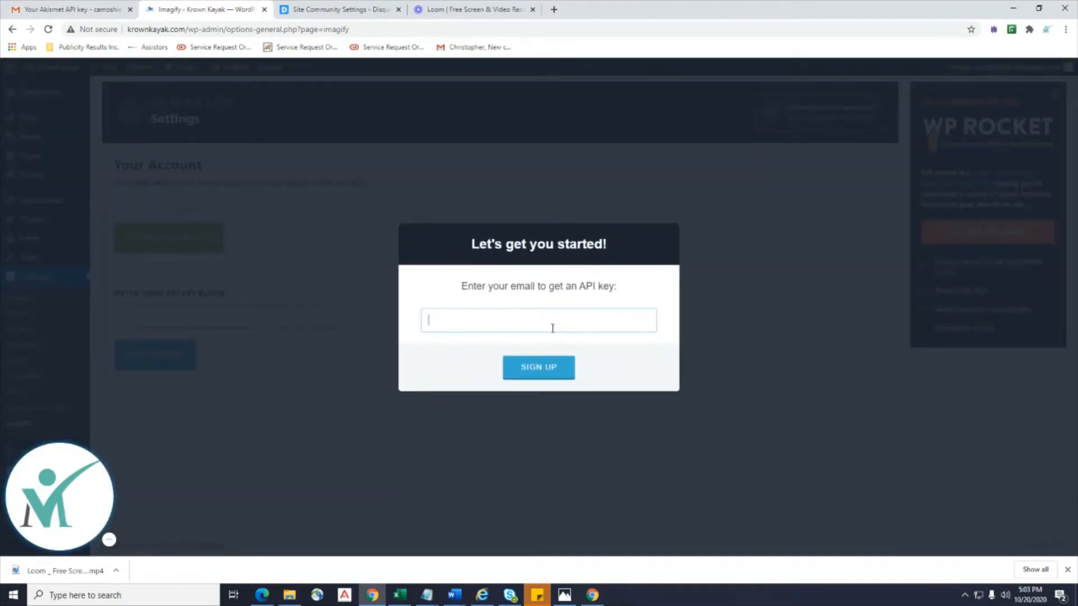
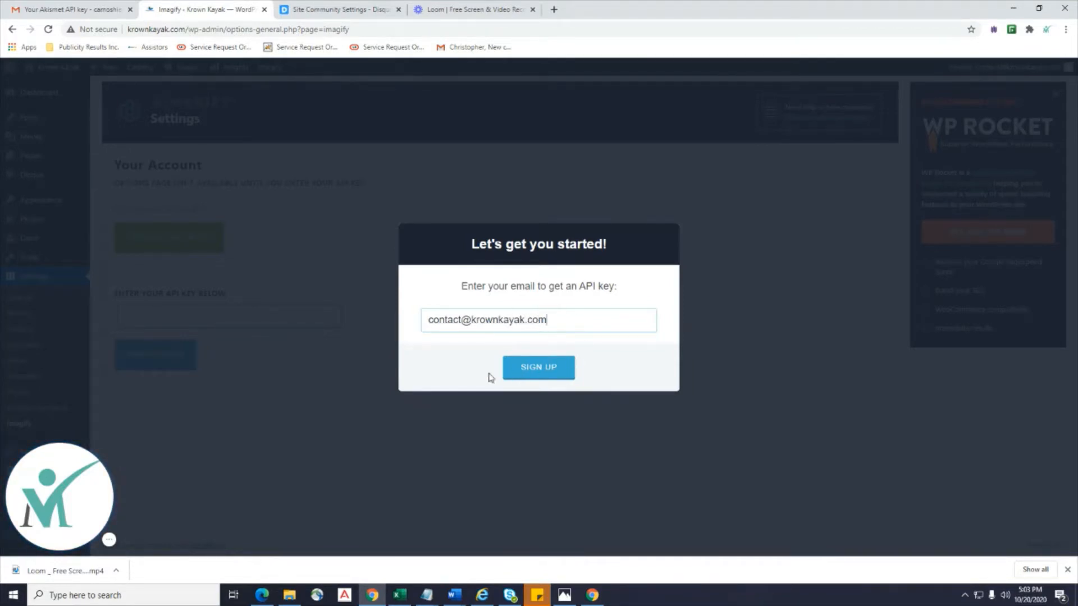
{"action": "left_click", "coordinate": [543, 372]}
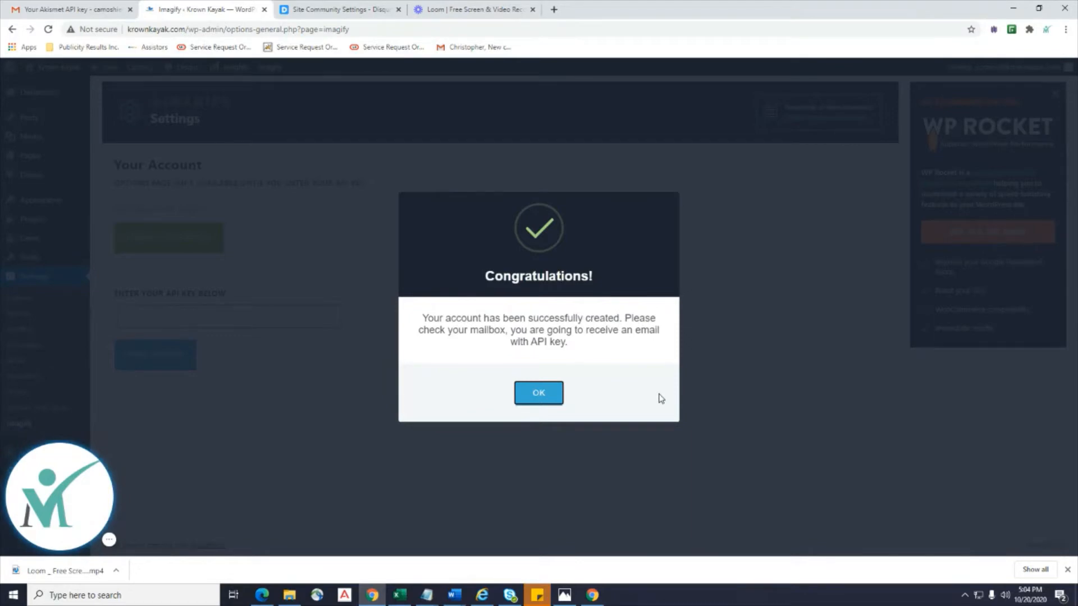
Dismiss the confirmation, open the 'Welcome to Imagify!' email and follow its set-password link.
{"action": "left_click", "coordinate": [538, 392]}
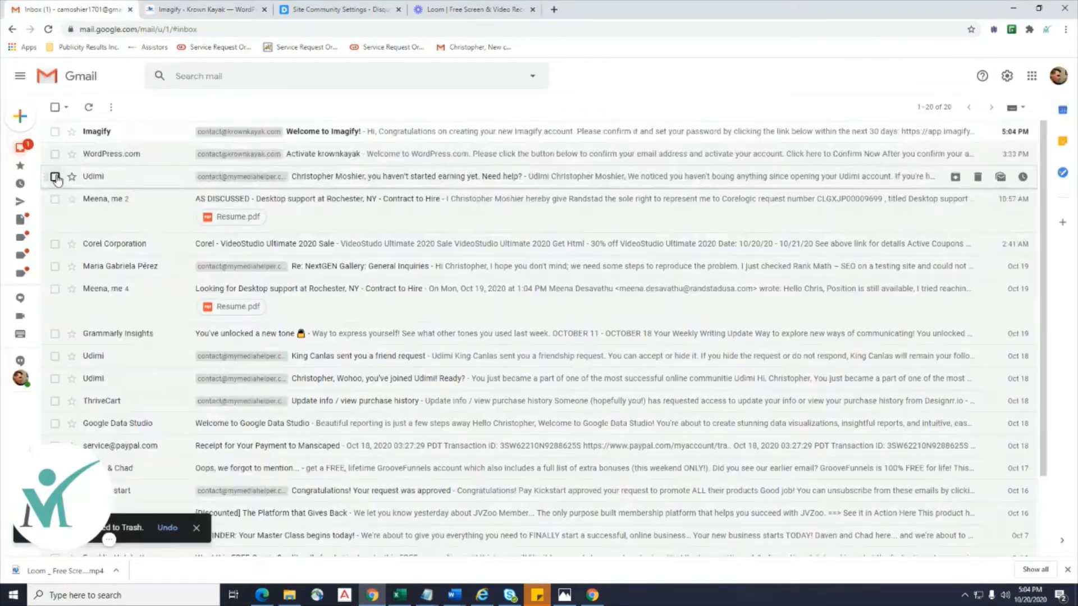
{"action": "left_click", "coordinate": [340, 137]}
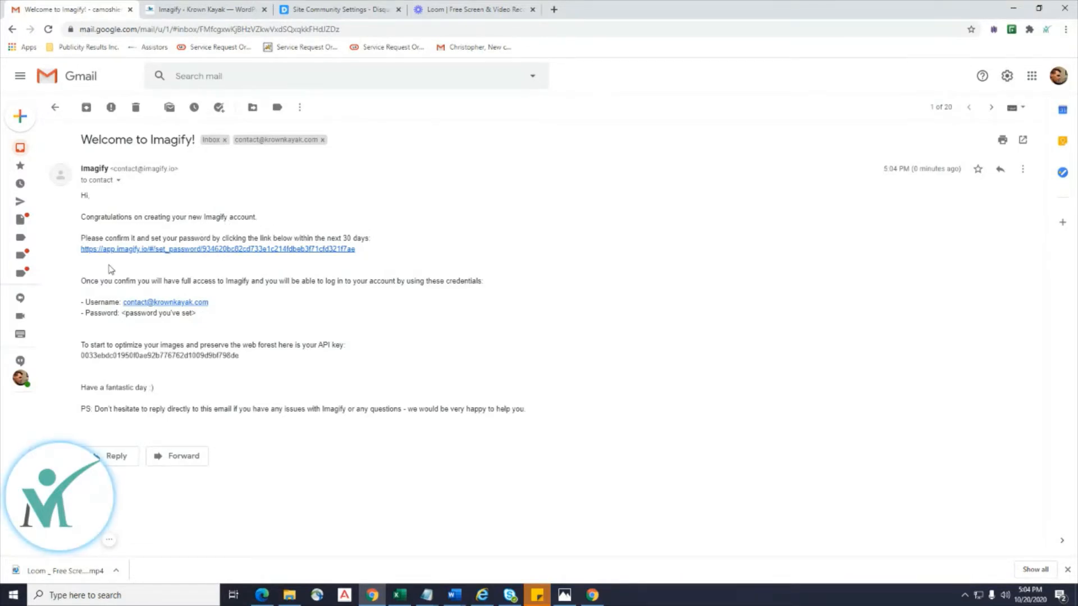
{"action": "left_click", "coordinate": [270, 250]}
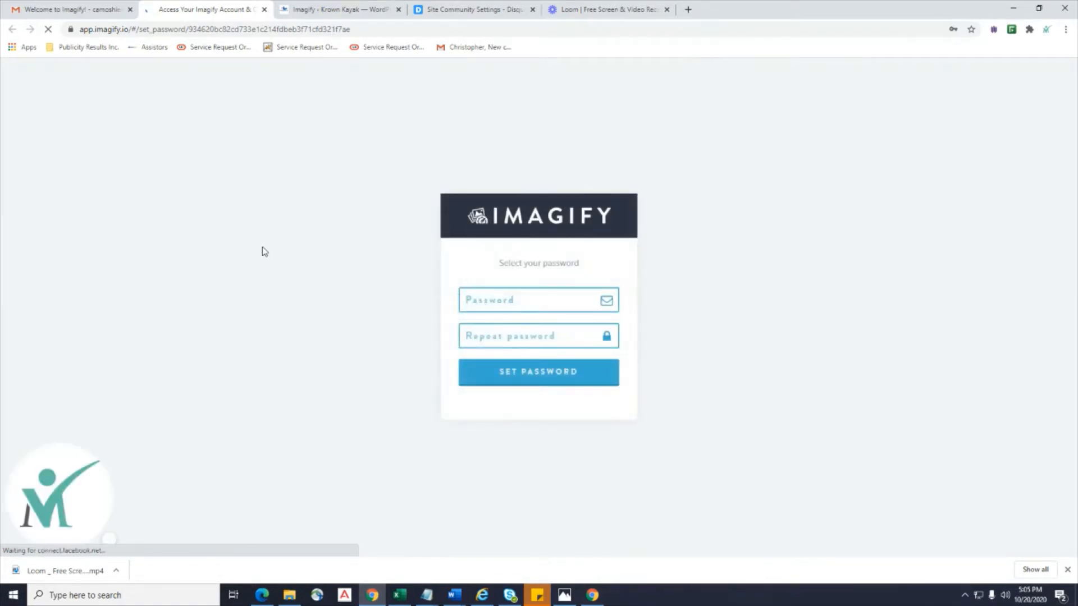
Enter and confirm the new Imagify account password, save it, and sign in.
{"action": "left_click", "coordinate": [508, 298]}
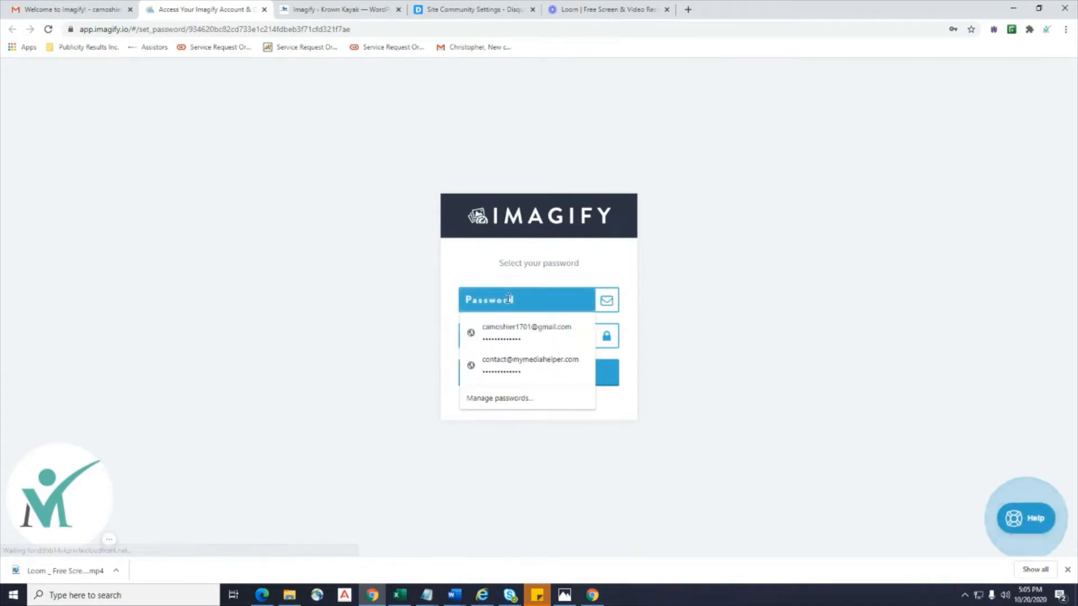
{"action": "type", "text": "••"}
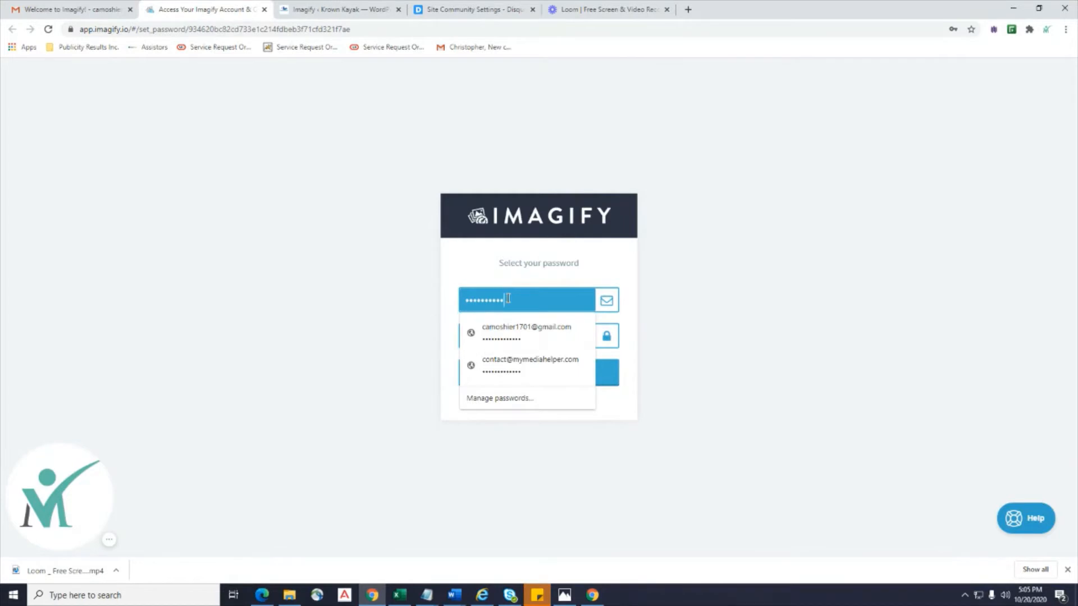
{"action": "key", "text": "Tab"}
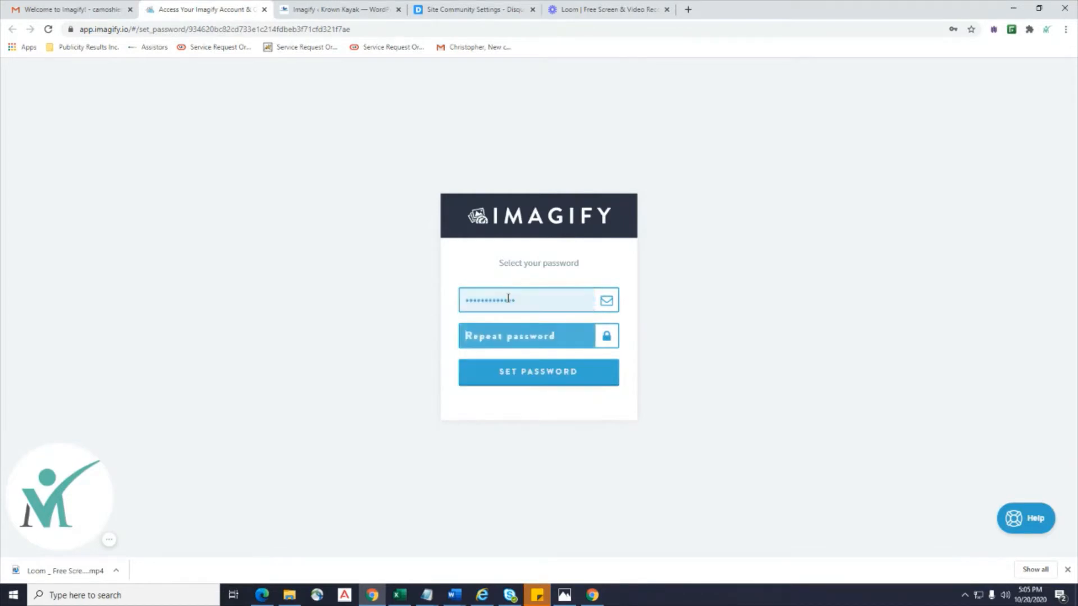
{"action": "type", "text": "••••••"}
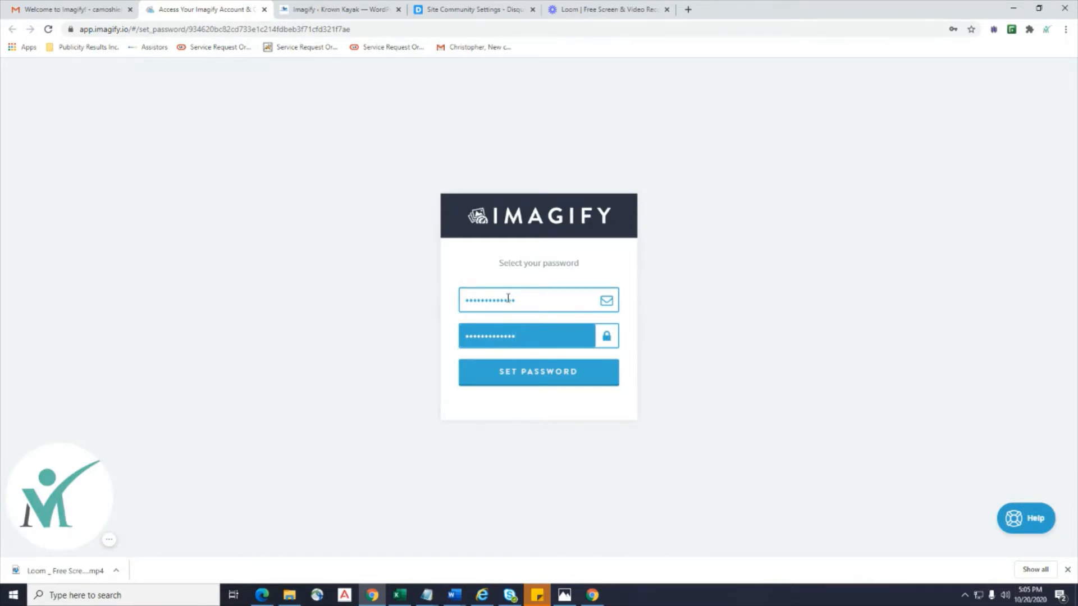
{"action": "left_click", "coordinate": [523, 375]}
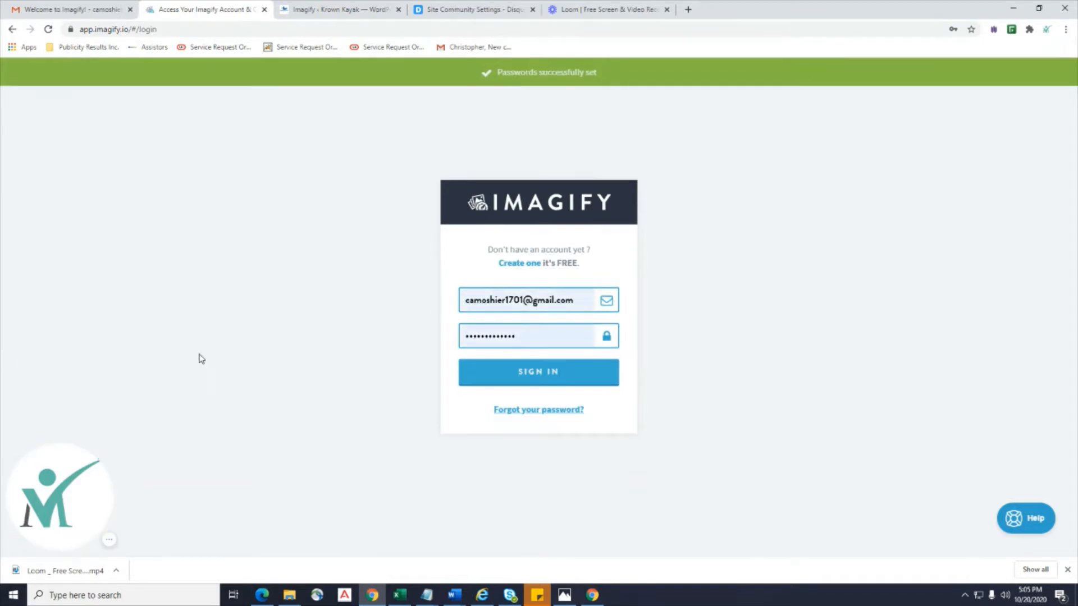
{"action": "left_click", "coordinate": [533, 373]}
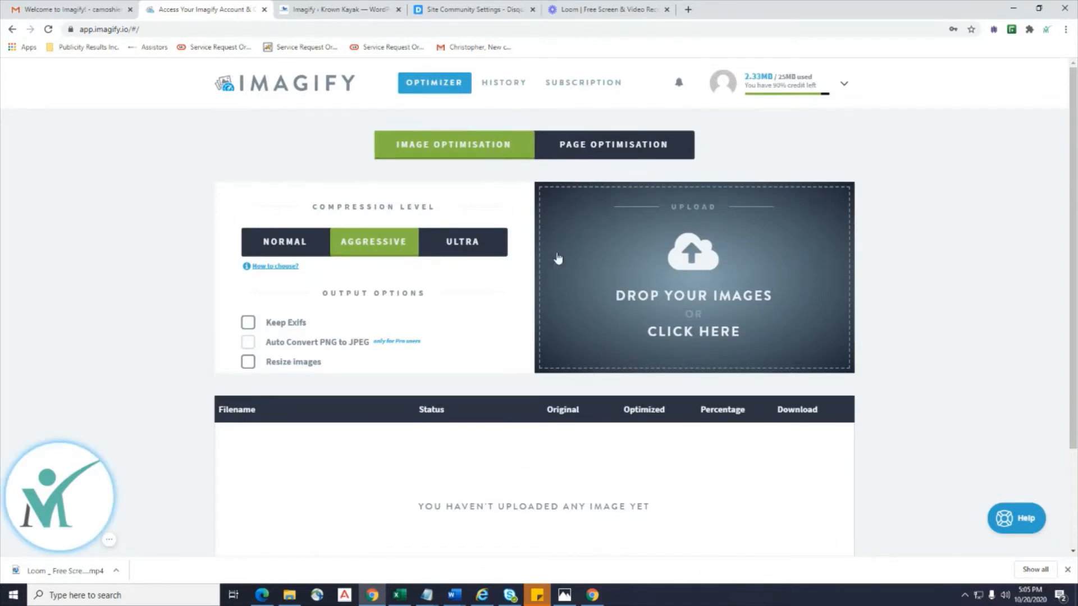
Move from the Imagify welcome email back to the Imagify dashboard tab.
{"action": "left_click", "coordinate": [16, 11]}
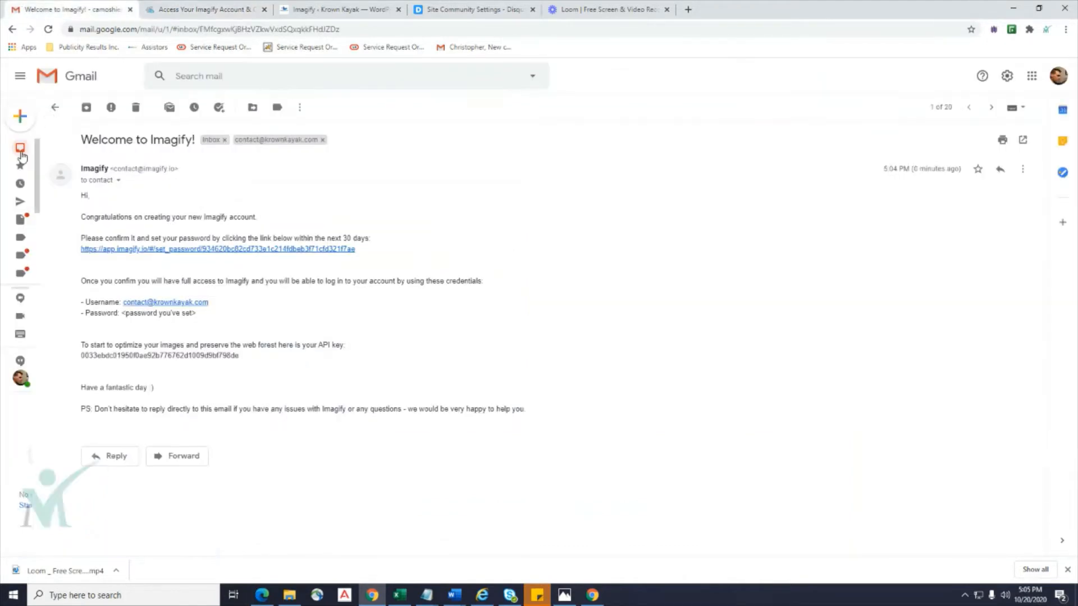
{"action": "left_click", "coordinate": [57, 155]}
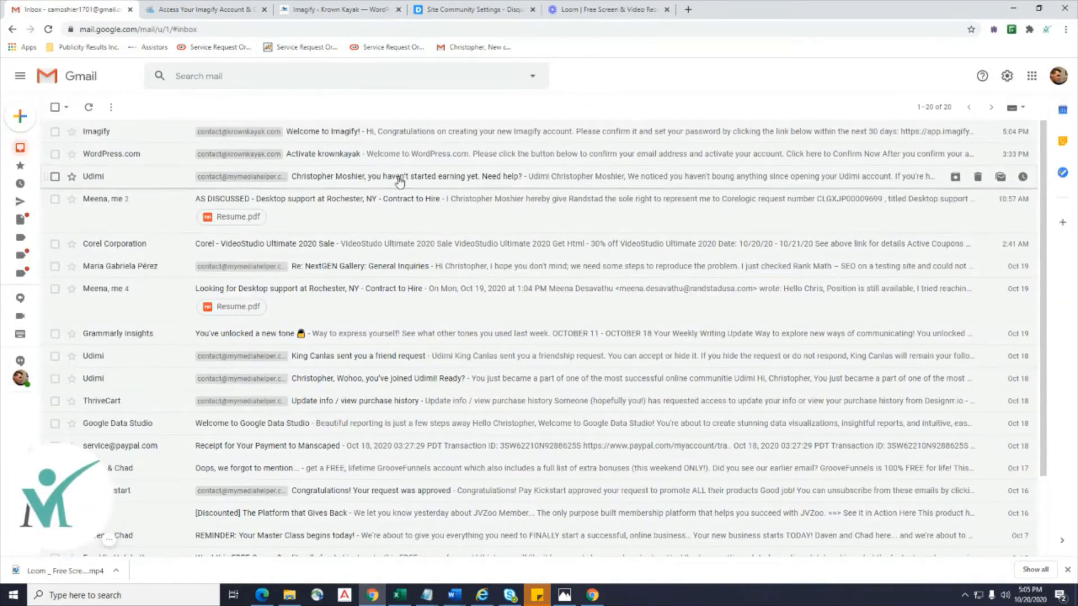
{"action": "left_click", "coordinate": [171, 11]}
{"action": "left_click", "coordinate": [323, 11]}
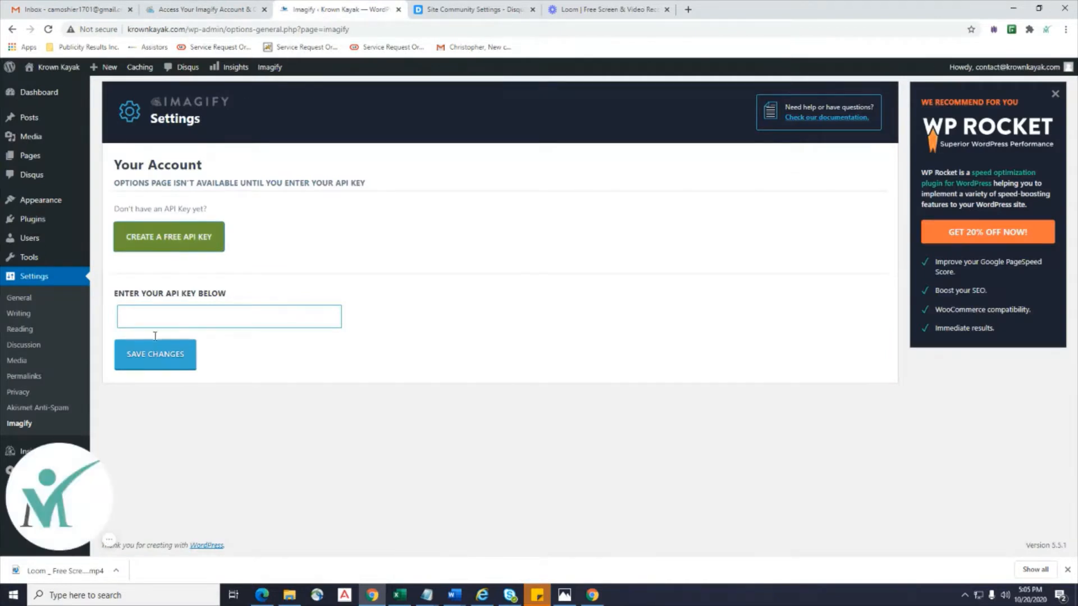
{"action": "left_click", "coordinate": [194, 12]}
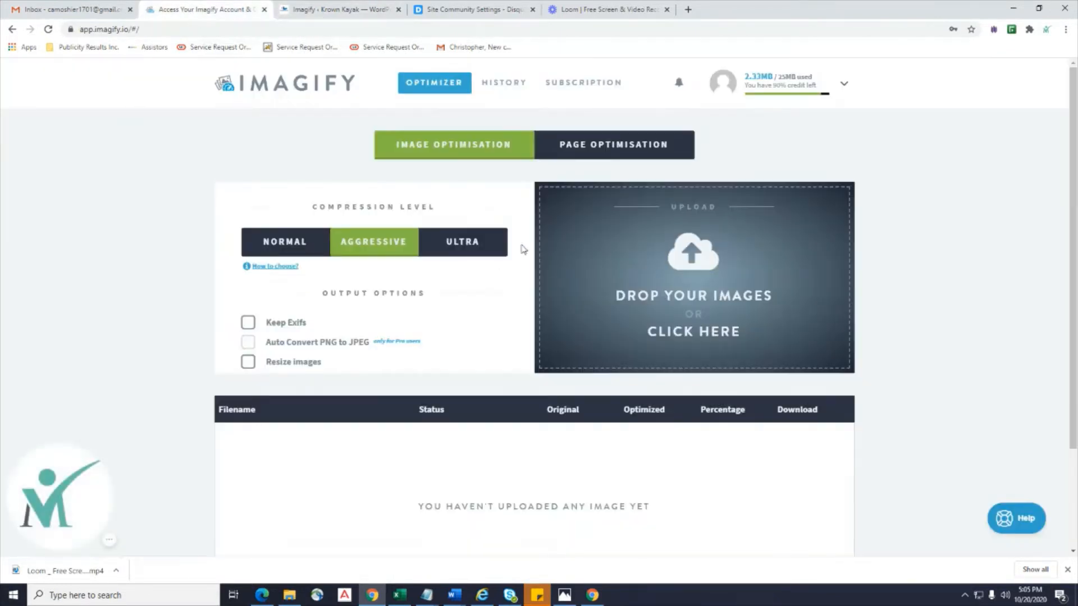
Copy the access token from Imagify's API & Integration page, then return to WordPress.
{"action": "left_click", "coordinate": [810, 78]}
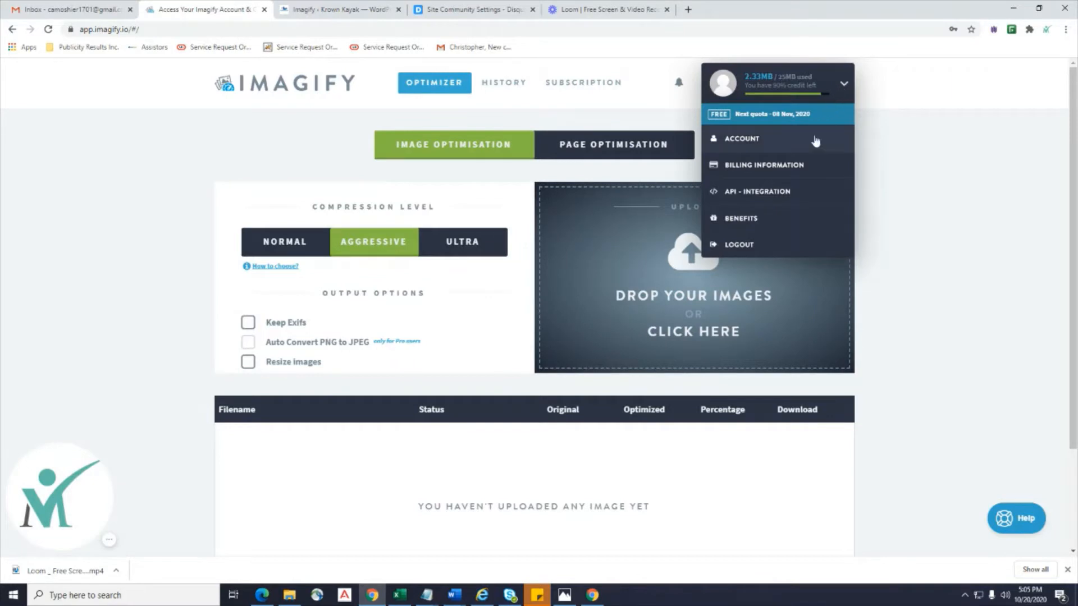
{"action": "left_click", "coordinate": [773, 199]}
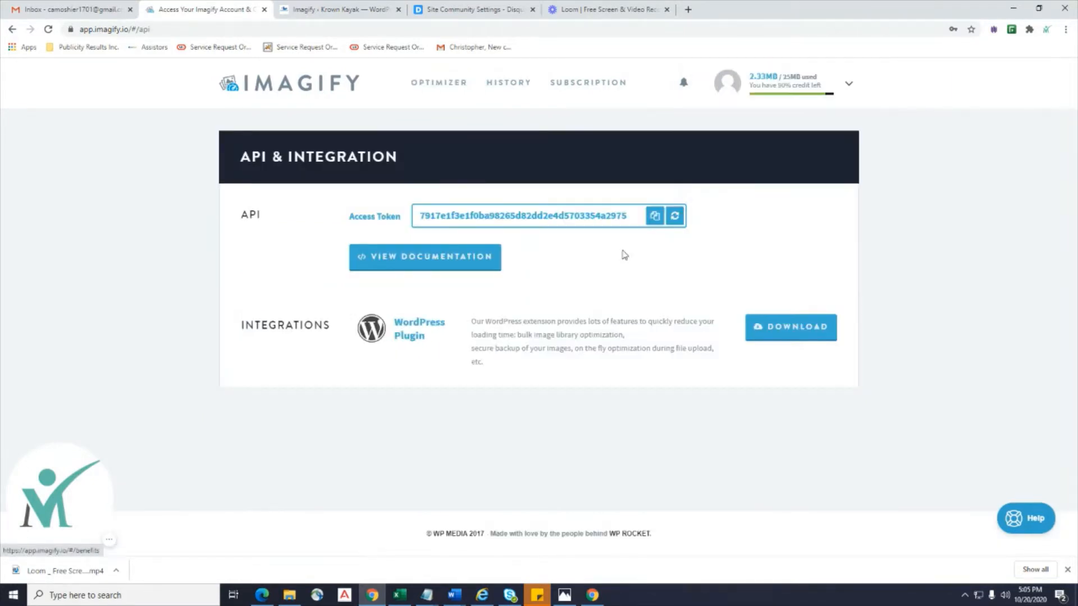
{"action": "left_click", "coordinate": [655, 218]}
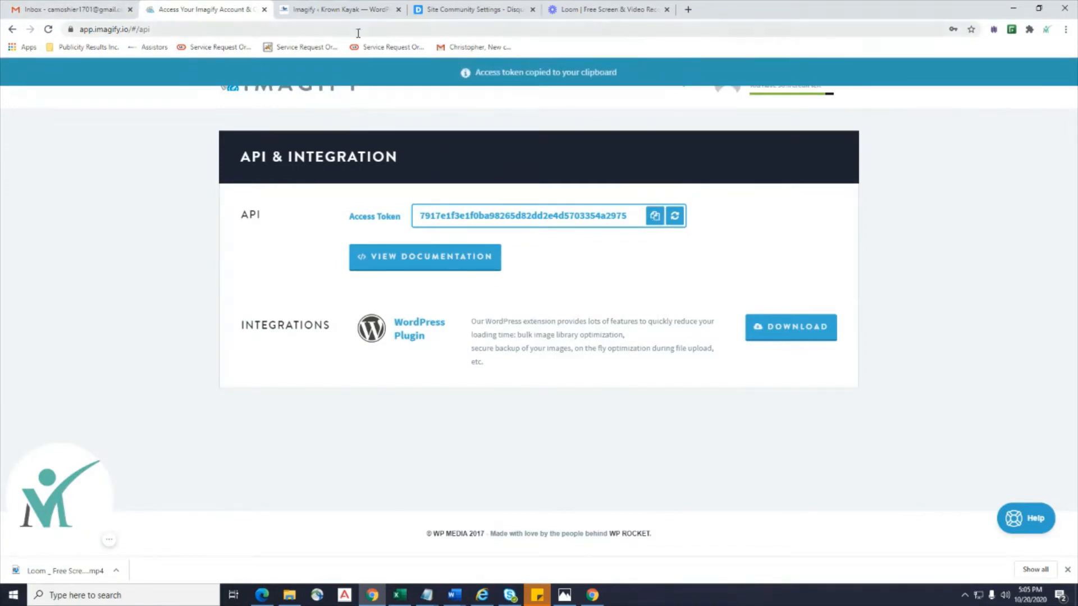
{"action": "left_click", "coordinate": [341, 11]}
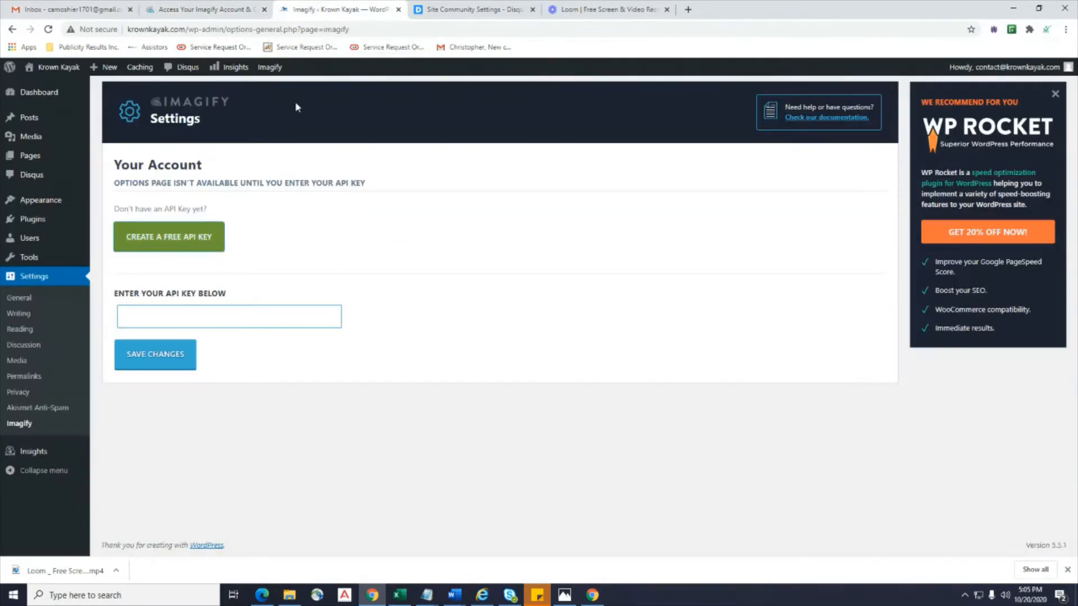
Paste the copied token into the Imagify API key field, save, and dismiss the Congratulations dialog.
{"action": "left_click", "coordinate": [199, 308]}
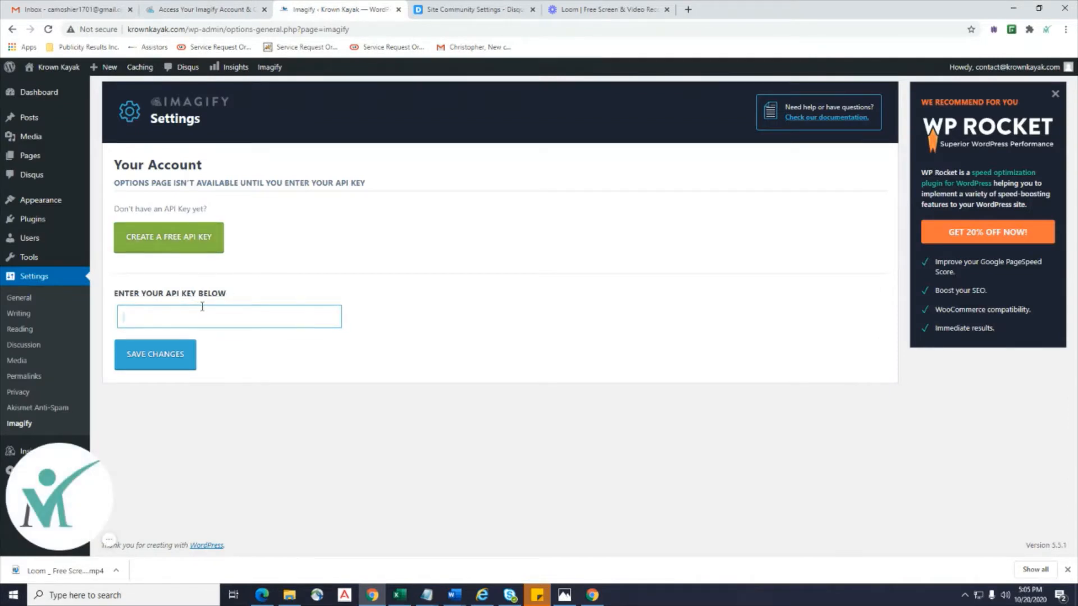
{"action": "key", "text": "ctrl+v"}
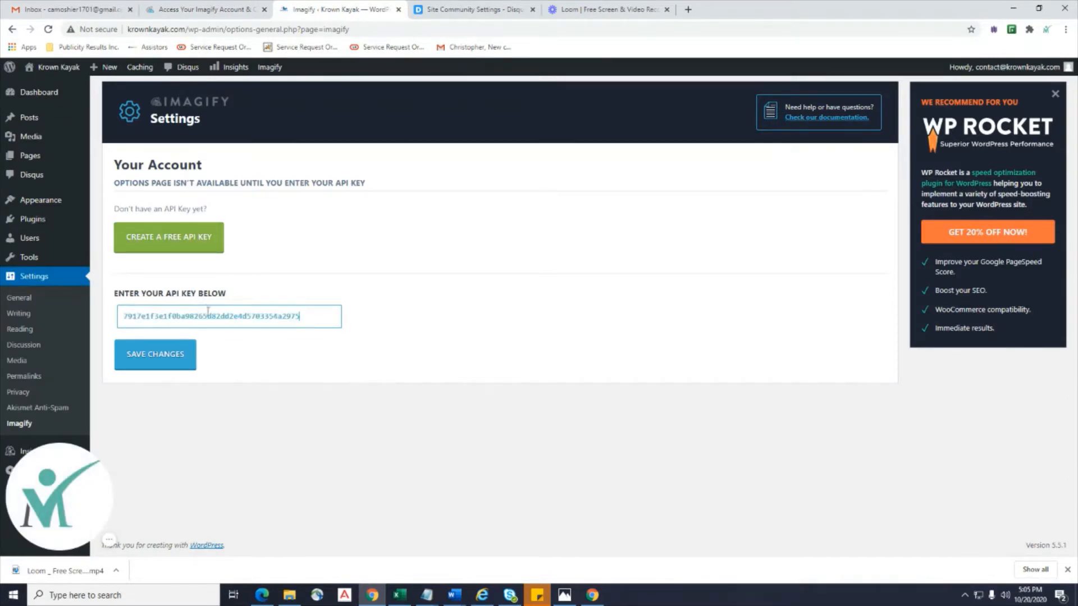
{"action": "left_click", "coordinate": [158, 357]}
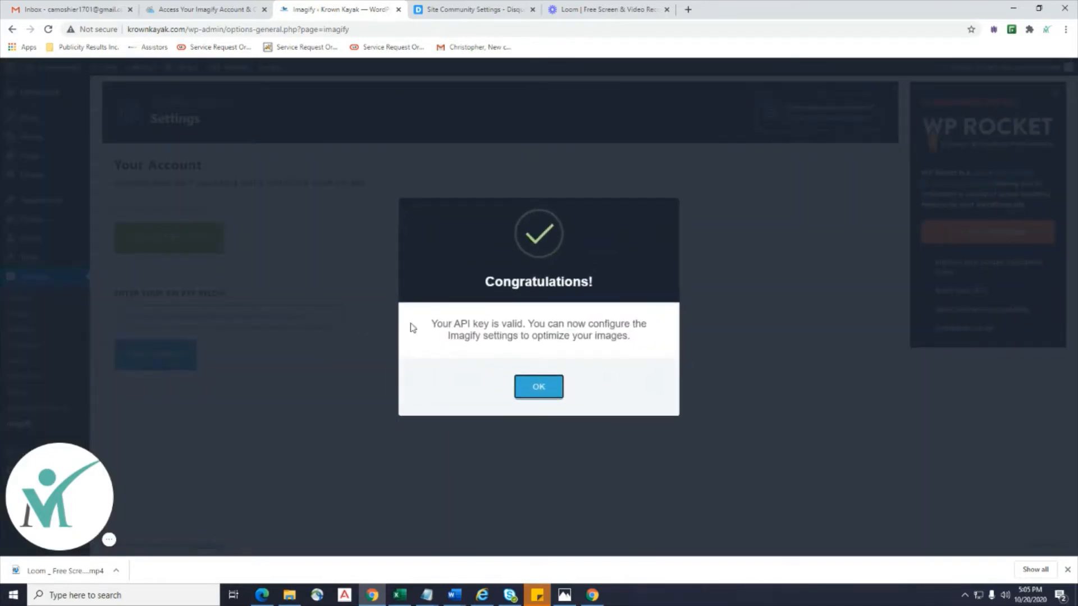
{"action": "left_click", "coordinate": [534, 387]}
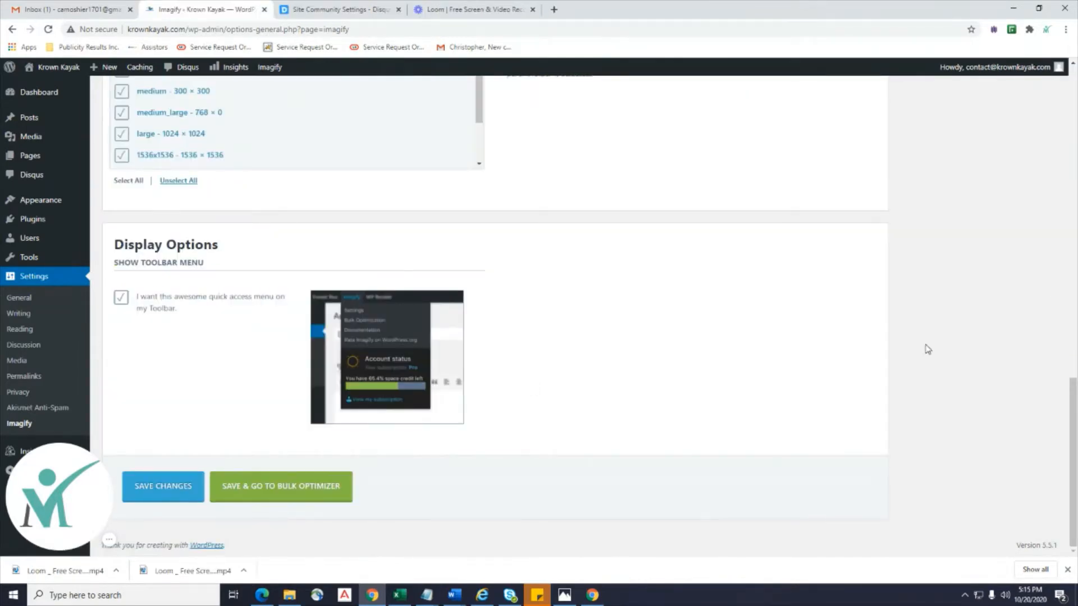
Review the Imagify settings page, then choose Save & Go to Bulk Optimizer.
{"action": "scroll", "coordinate": [927, 349], "scroll_direction": "up", "scroll_amount": 8}
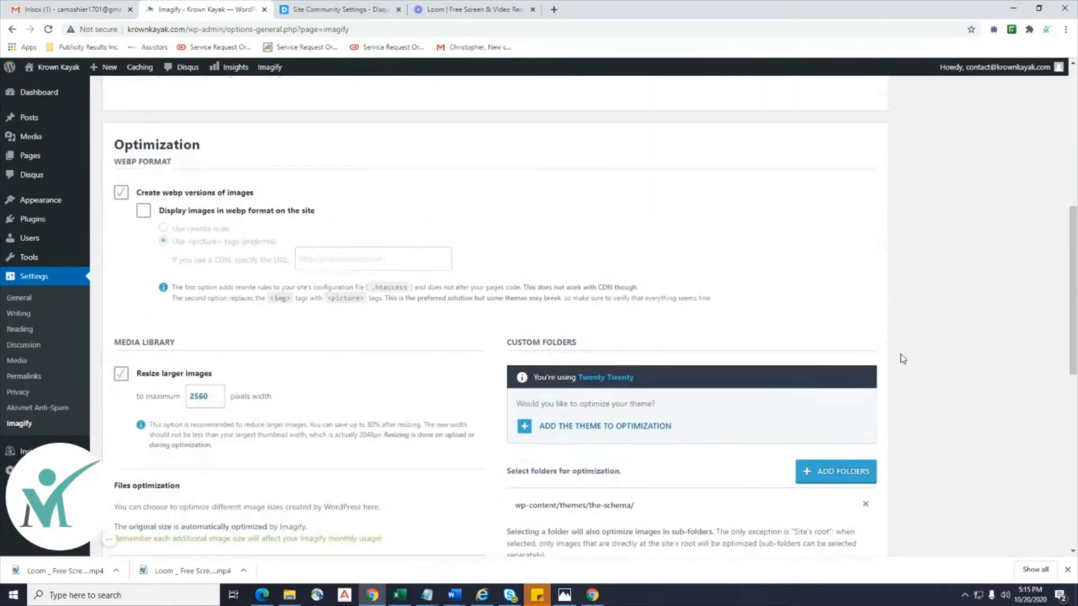
{"action": "scroll", "coordinate": [904, 360], "scroll_direction": "up", "scroll_amount": 7}
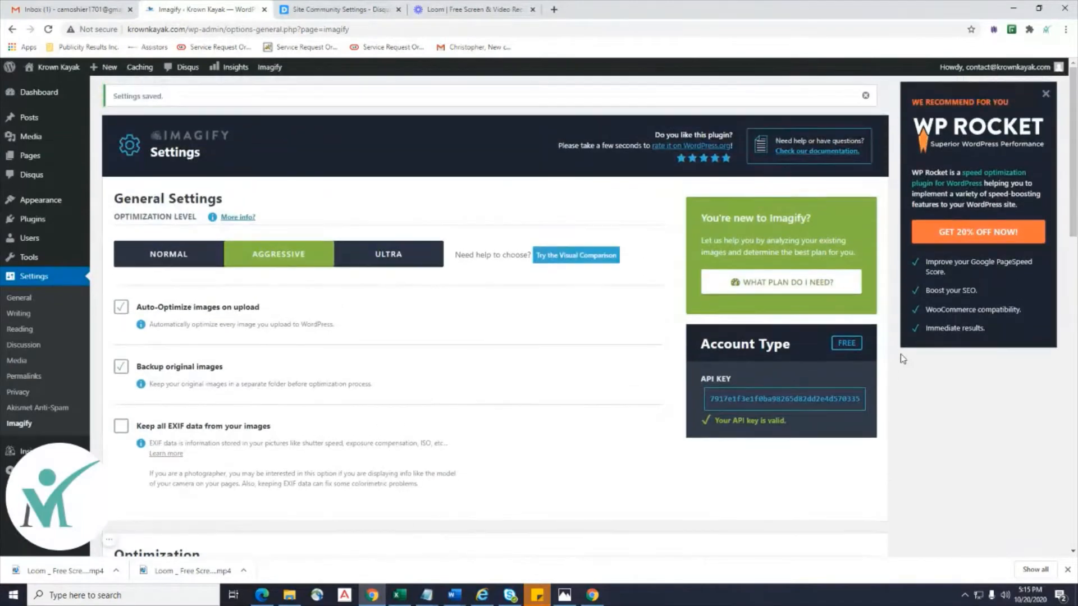
{"action": "scroll", "coordinate": [903, 359], "scroll_direction": "down", "scroll_amount": 8}
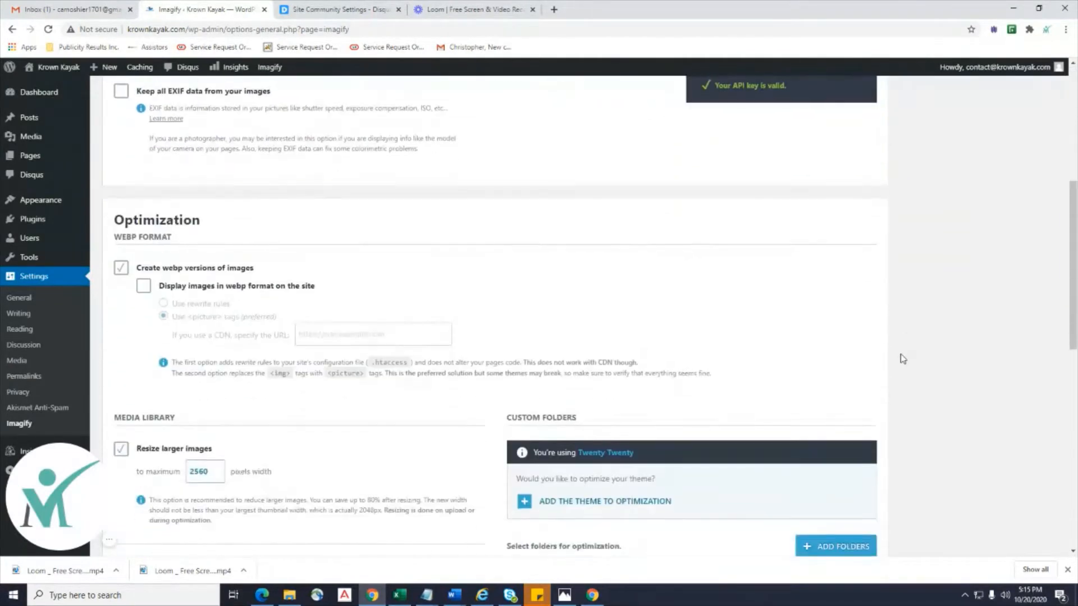
{"action": "scroll", "coordinate": [902, 359], "scroll_direction": "down", "scroll_amount": 3}
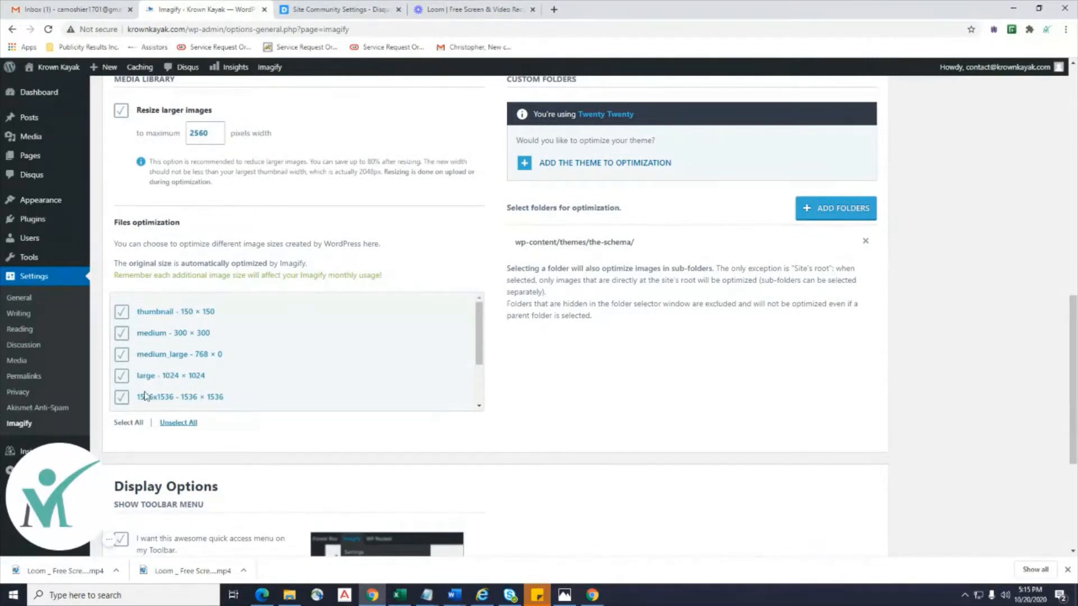
{"action": "scroll", "coordinate": [543, 387], "scroll_direction": "up", "scroll_amount": 2}
{"action": "scroll", "coordinate": [543, 387], "scroll_direction": "up", "scroll_amount": 1}
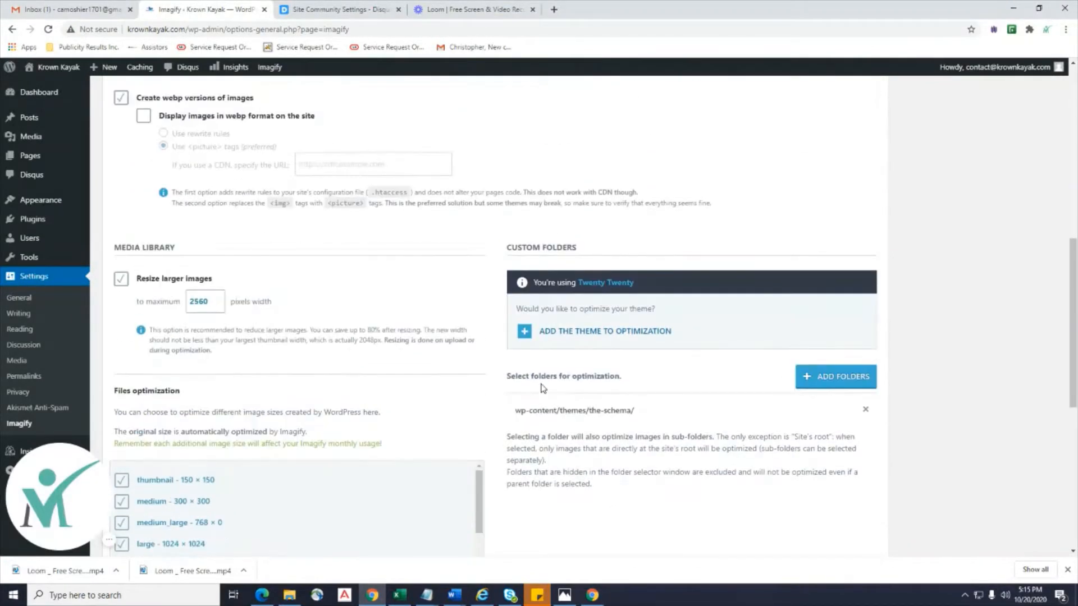
{"action": "scroll", "coordinate": [543, 388], "scroll_direction": "down", "scroll_amount": 6}
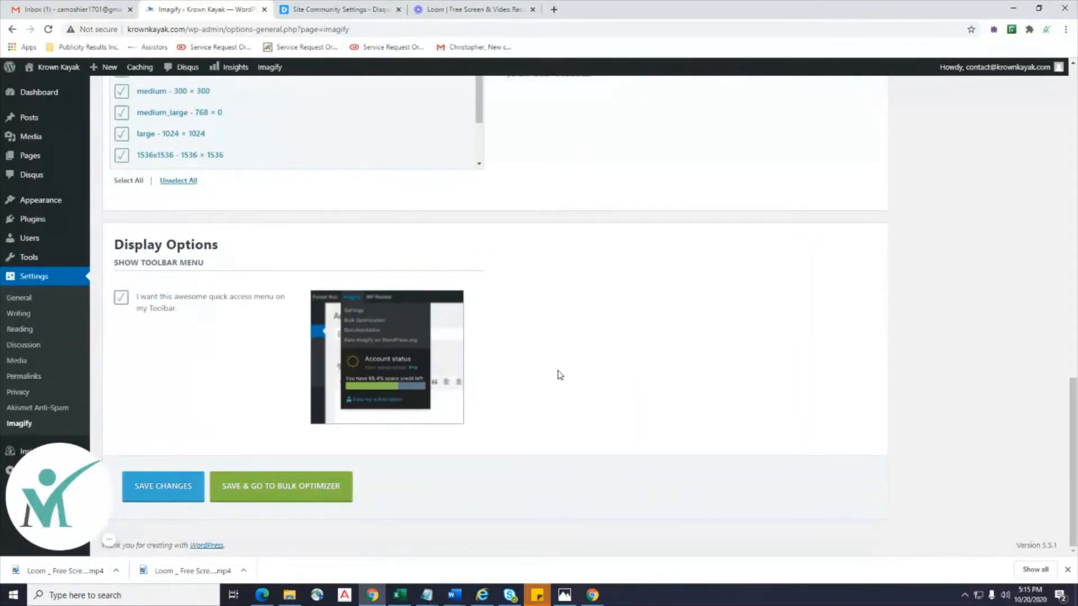
{"action": "scroll", "coordinate": [560, 375], "scroll_direction": "up", "scroll_amount": 20}
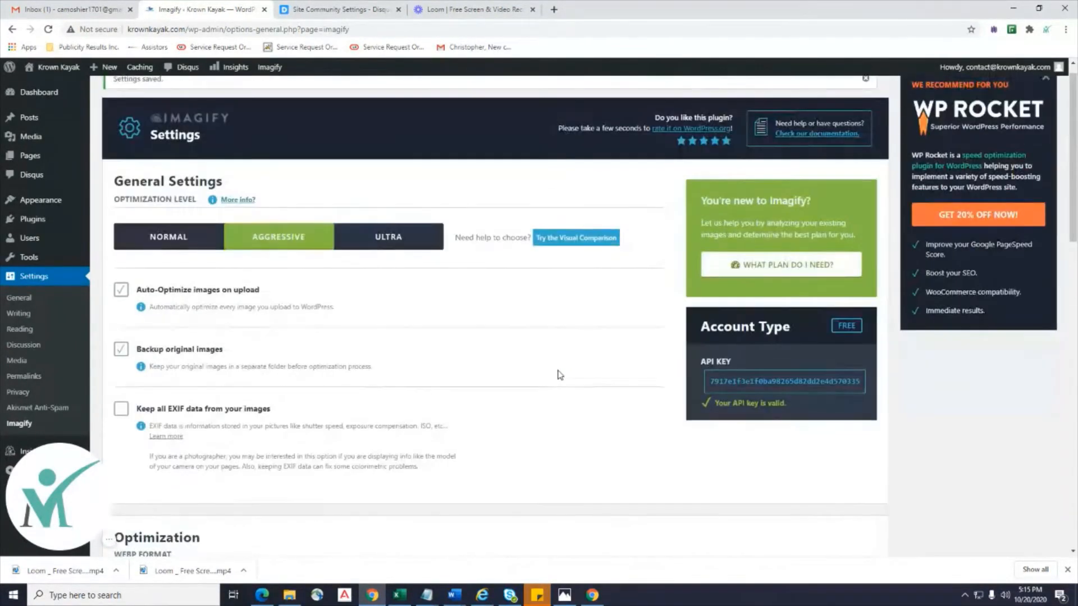
{"action": "scroll", "coordinate": [558, 381], "scroll_direction": "down", "scroll_amount": 10}
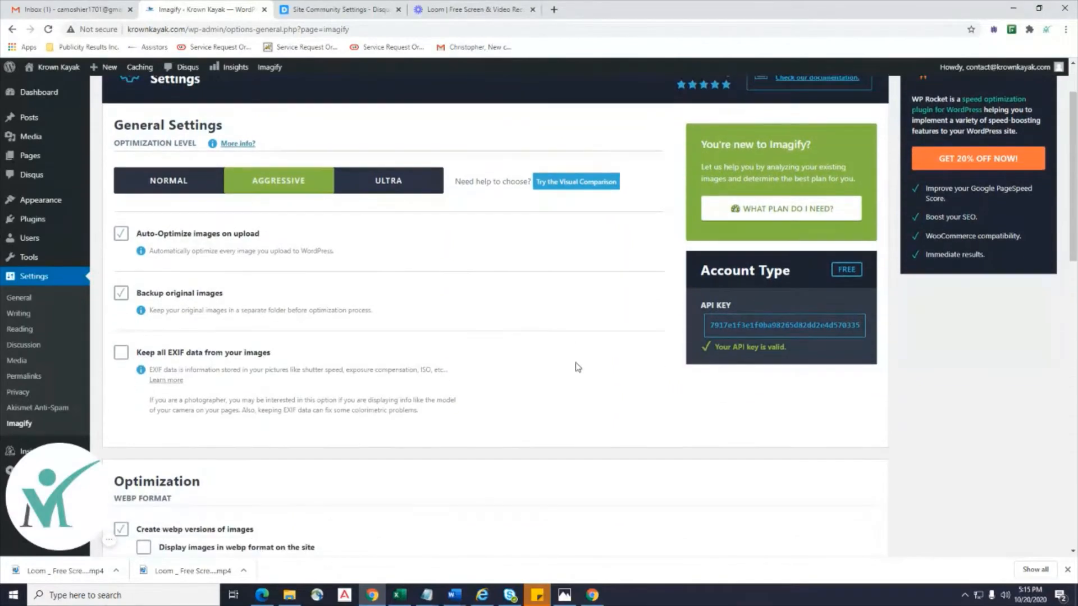
{"action": "scroll", "coordinate": [577, 362], "scroll_direction": "down", "scroll_amount": 3}
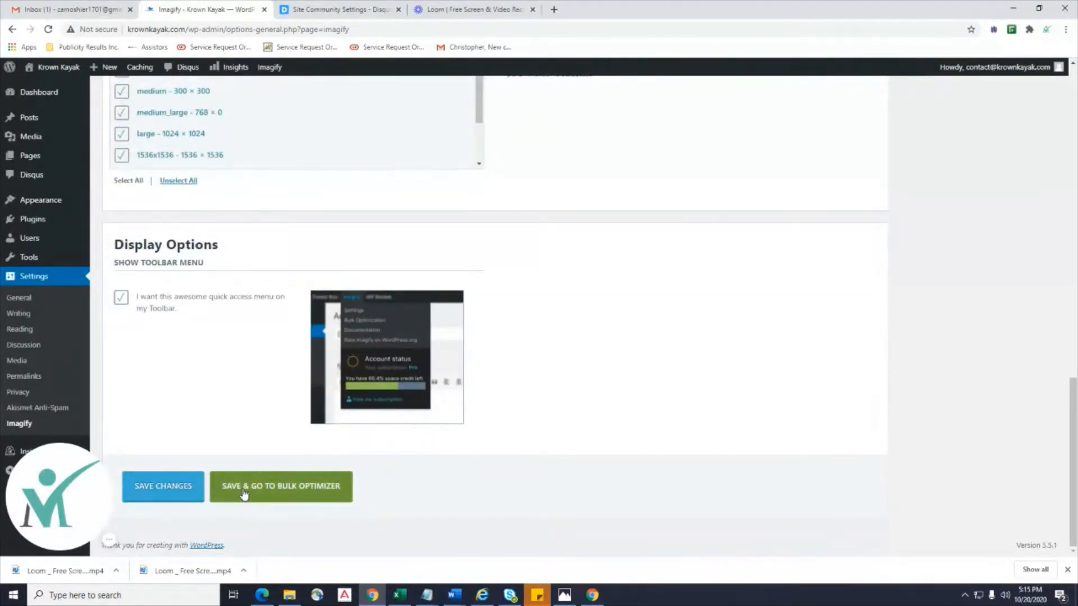
{"action": "left_click", "coordinate": [311, 494]}
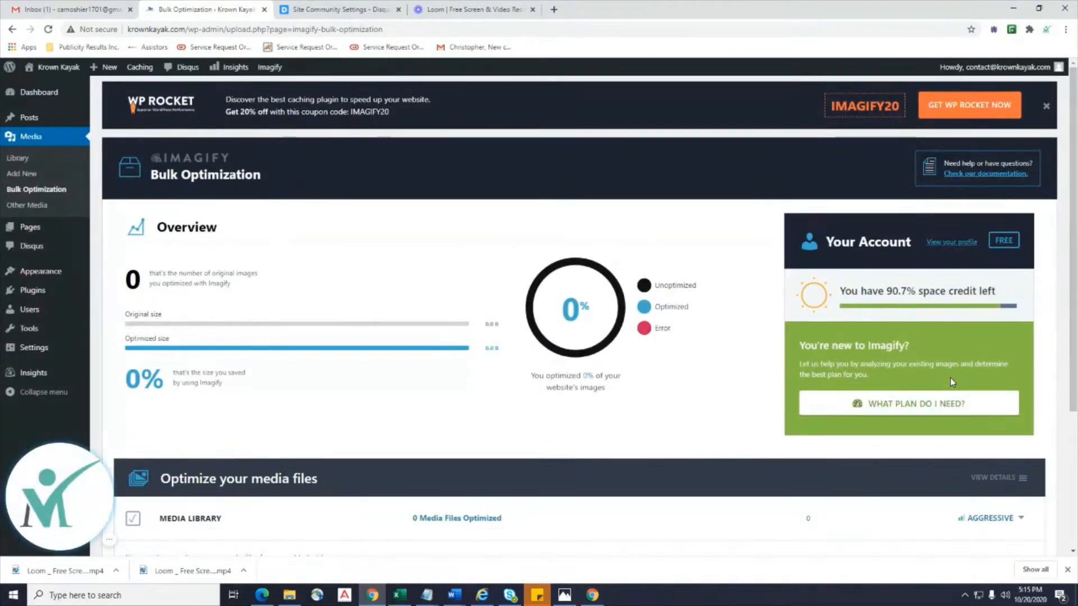
Launch Imagify's bulk optimization of all images with IMAGIF'EM ALL and Start the Optimization.
{"action": "scroll", "coordinate": [659, 346], "scroll_direction": "down", "scroll_amount": 1}
{"action": "scroll", "coordinate": [657, 344], "scroll_direction": "down", "scroll_amount": 3}
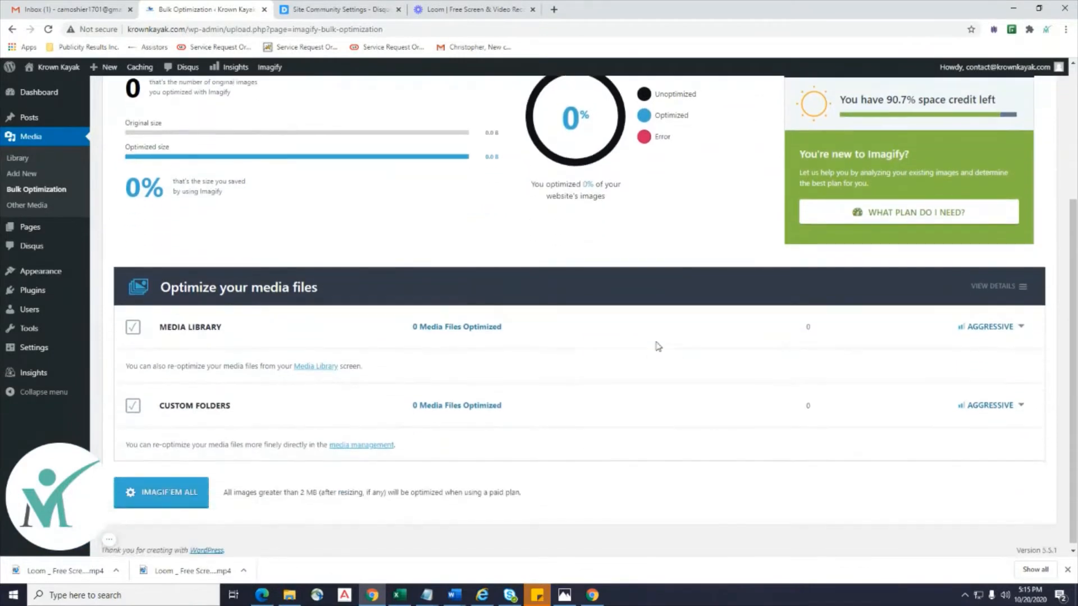
{"action": "scroll", "coordinate": [655, 341], "scroll_direction": "up", "scroll_amount": 4}
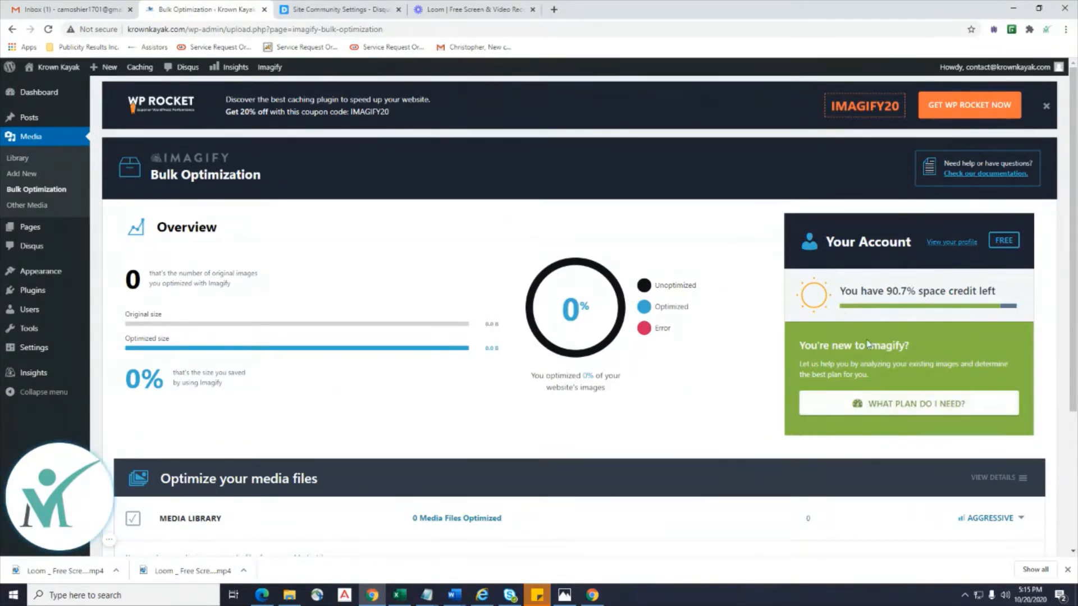
{"action": "scroll", "coordinate": [485, 382], "scroll_direction": "down", "scroll_amount": 1}
{"action": "scroll", "coordinate": [485, 382], "scroll_direction": "down", "scroll_amount": 3}
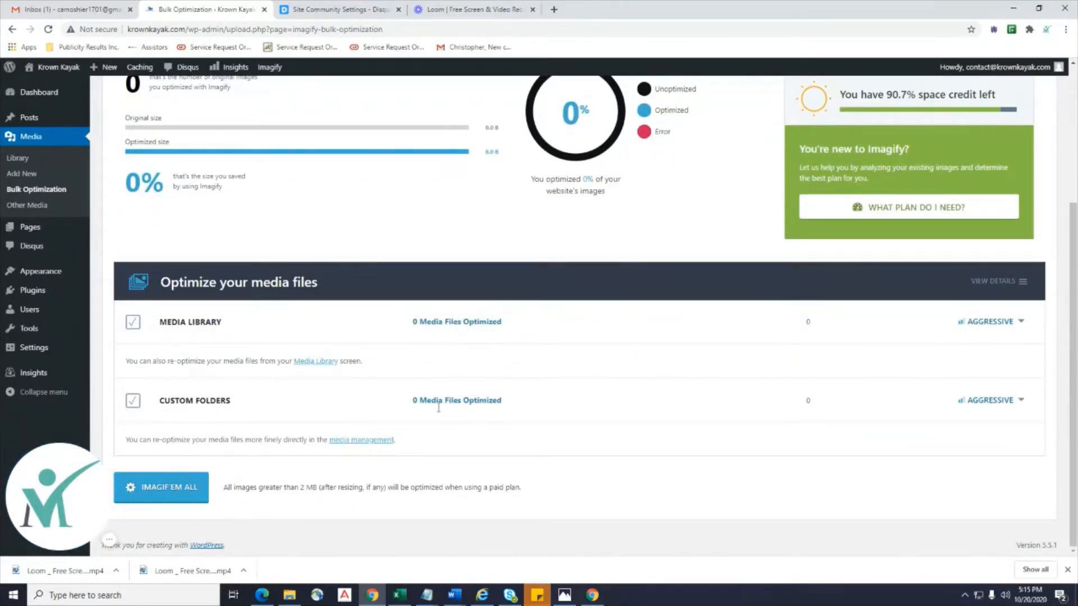
{"action": "left_click", "coordinate": [162, 480]}
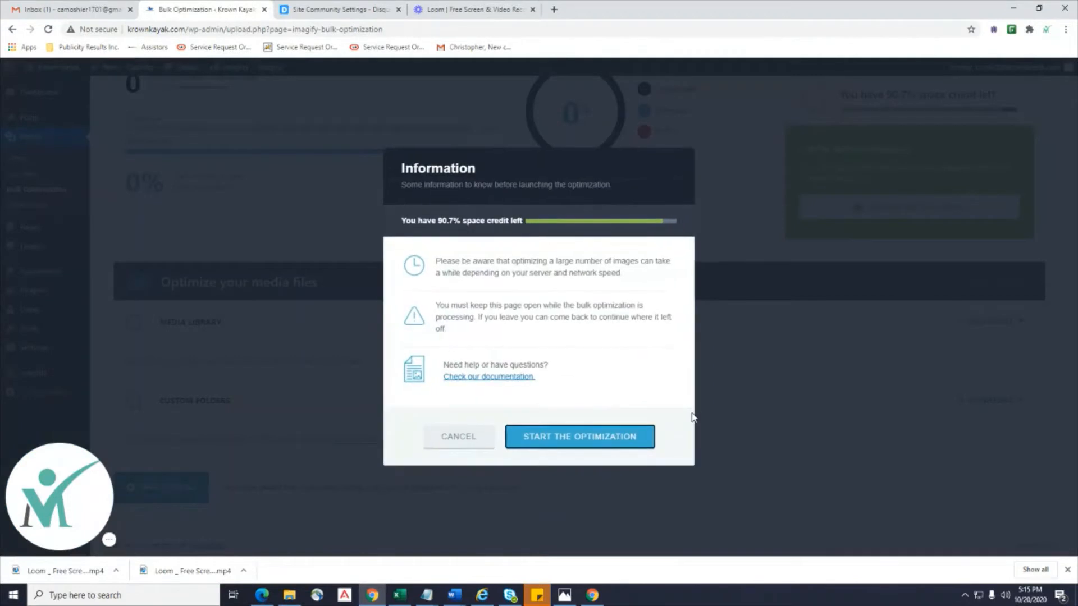
{"action": "left_click", "coordinate": [588, 438]}
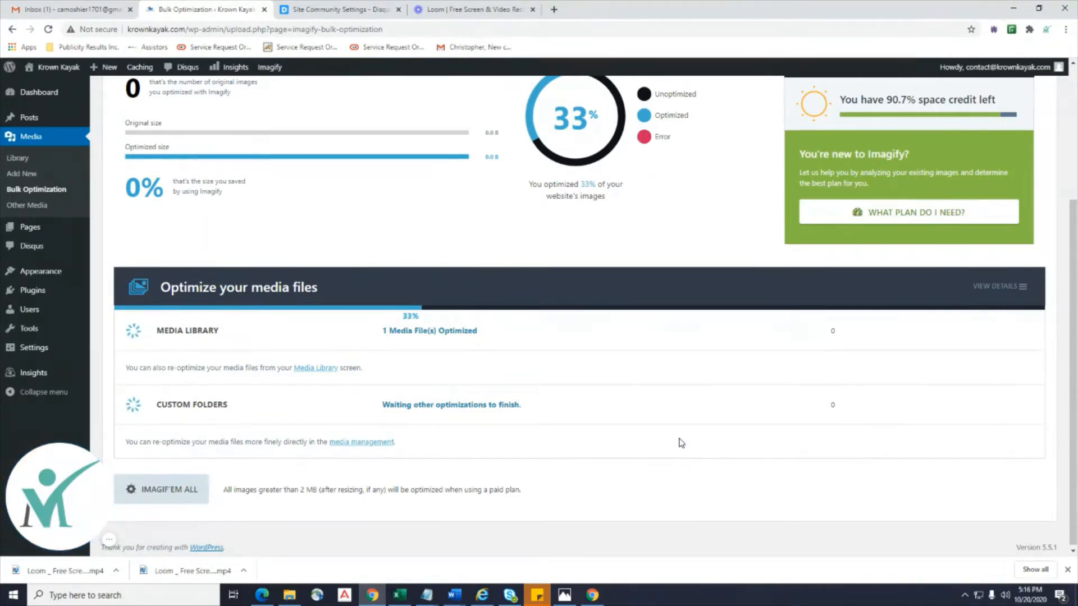
Stay on the page until optimization reaches 100%, with 77% size saved.
{"action": "scroll", "coordinate": [681, 442], "scroll_direction": "up", "scroll_amount": 1}
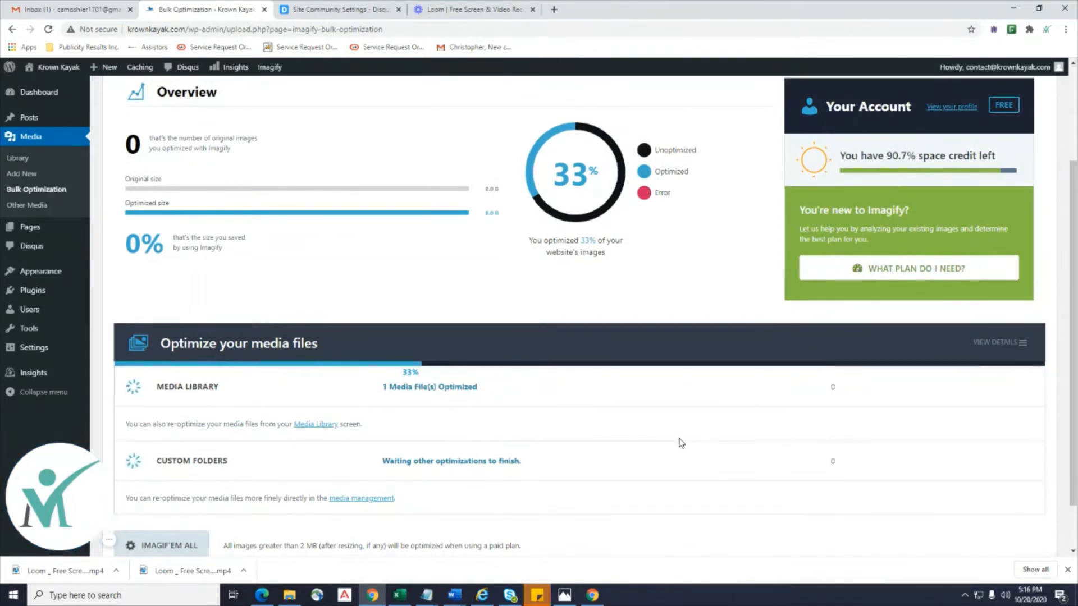
{"action": "scroll", "coordinate": [681, 443], "scroll_direction": "up", "scroll_amount": 3}
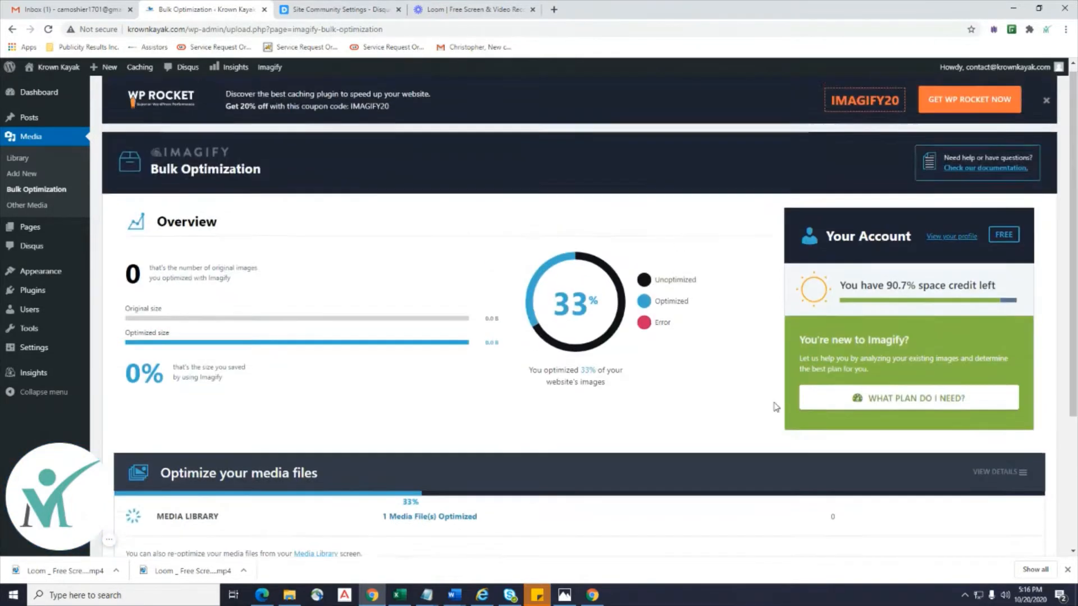
{"action": "mouse_move", "coordinate": [86, 272]}
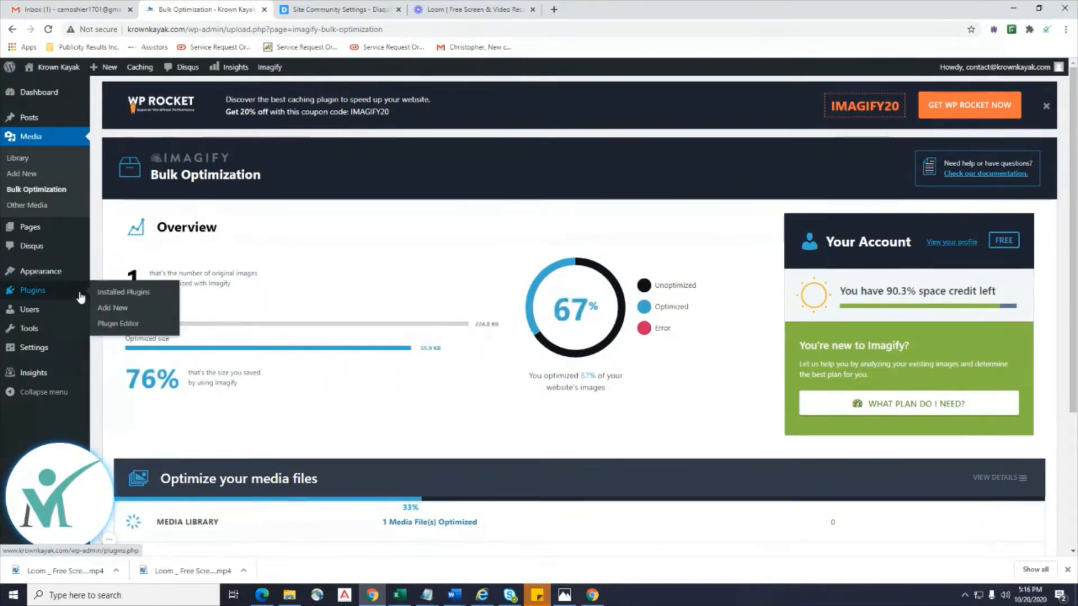
{"action": "left_click", "coordinate": [110, 292]}
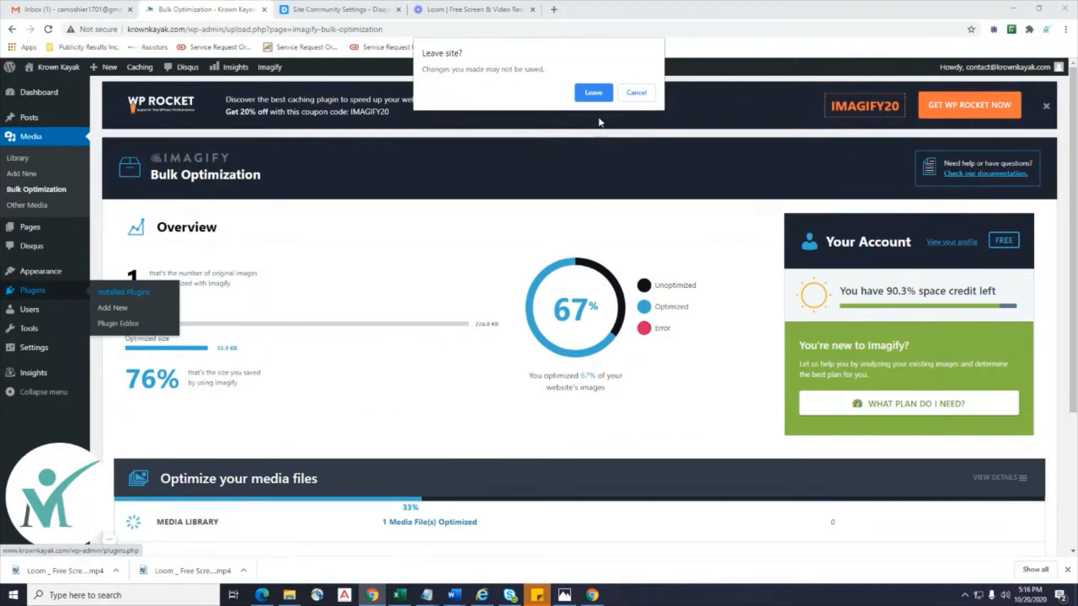
{"action": "left_click", "coordinate": [636, 93]}
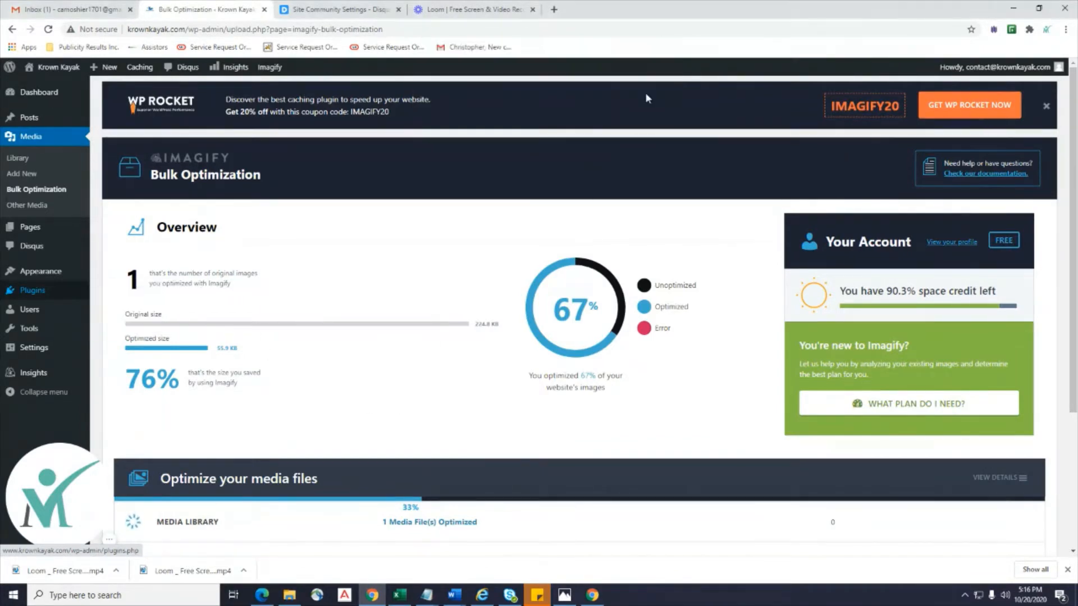
{"action": "scroll", "coordinate": [436, 417], "scroll_direction": "down", "scroll_amount": 1}
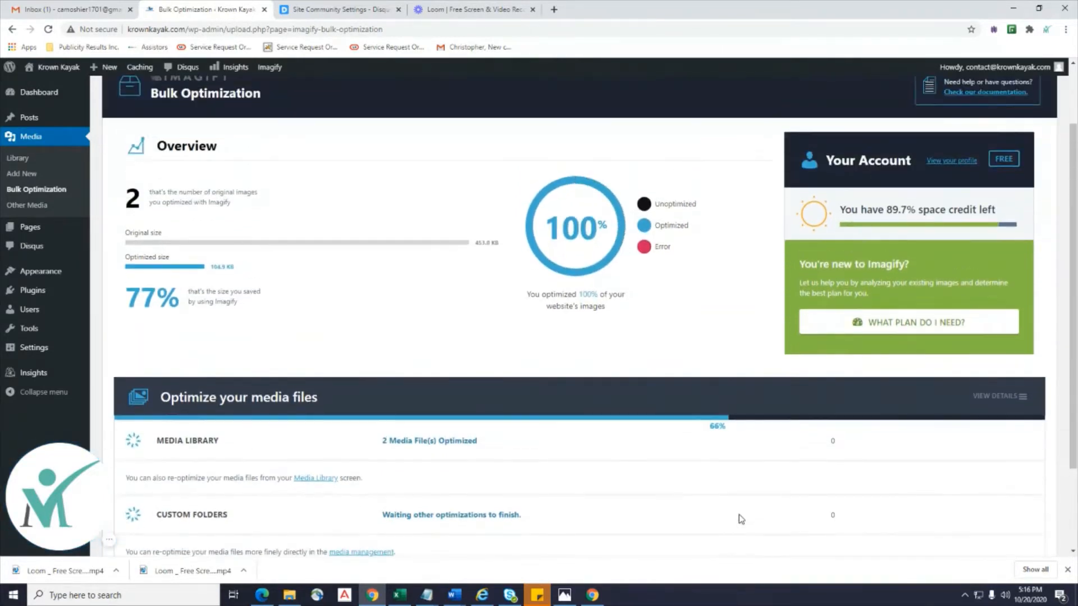
{"action": "scroll", "coordinate": [741, 518], "scroll_direction": "down", "scroll_amount": 2}
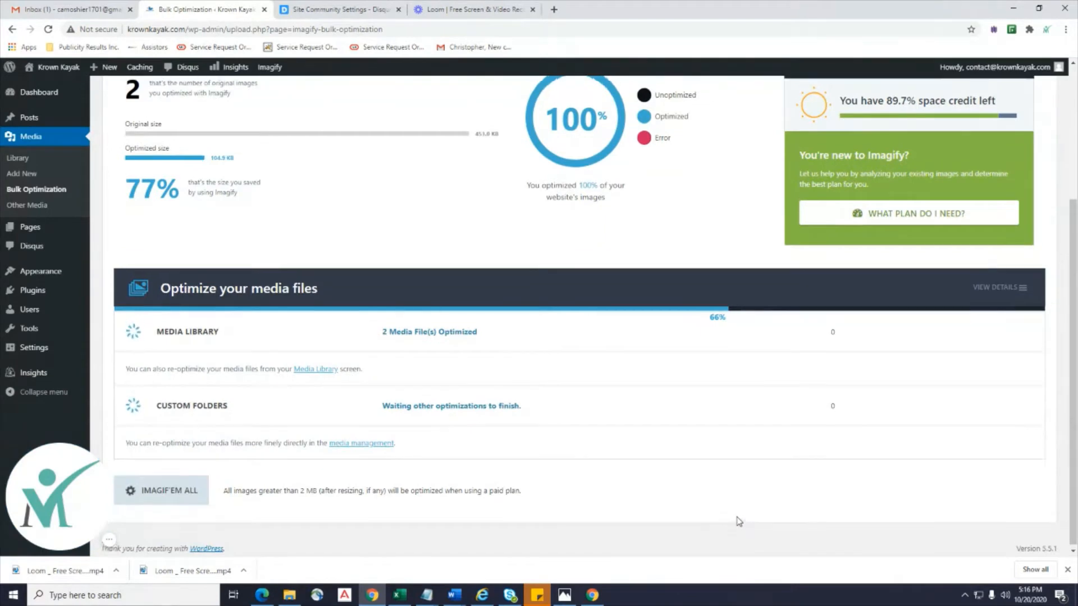
{"action": "scroll", "coordinate": [736, 520], "scroll_direction": "up", "scroll_amount": 2}
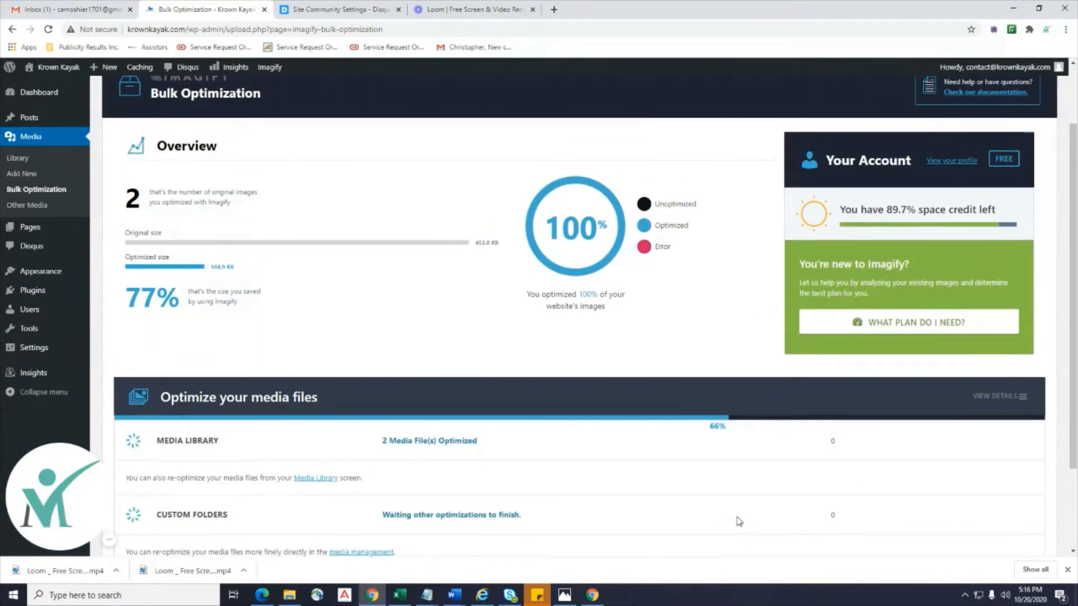
{"action": "scroll", "coordinate": [739, 521], "scroll_direction": "down", "scroll_amount": 2}
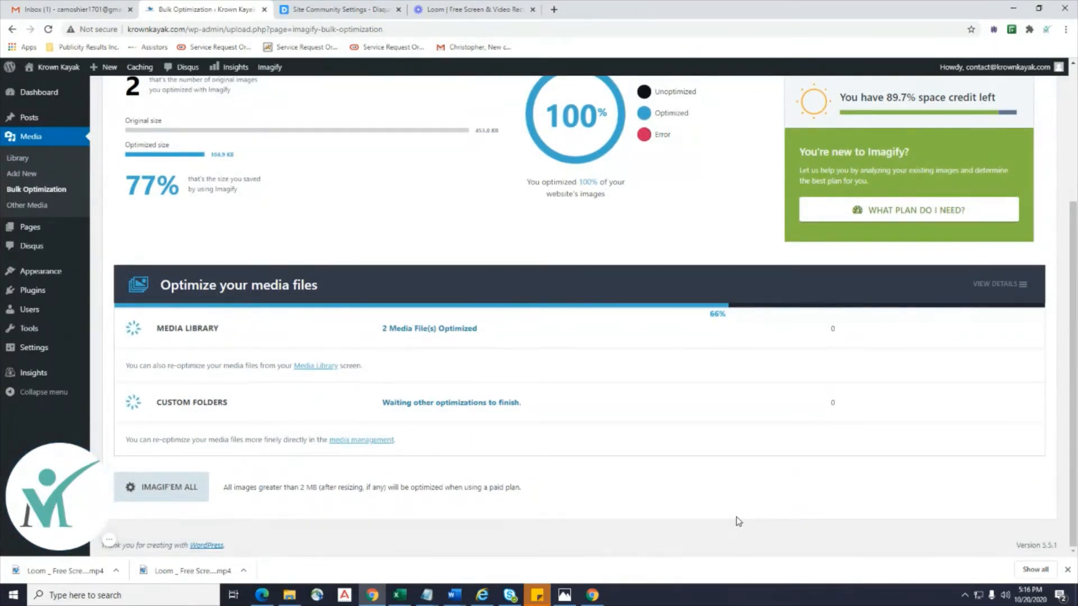
{"action": "scroll", "coordinate": [738, 521], "scroll_direction": "up", "scroll_amount": 1}
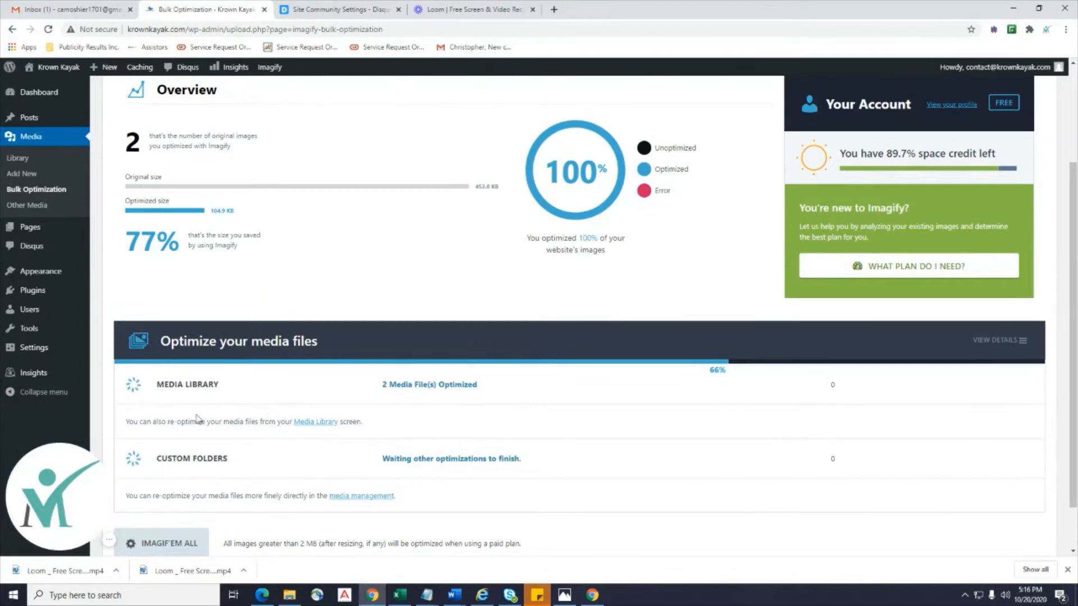
{"action": "scroll", "coordinate": [313, 440], "scroll_direction": "down", "scroll_amount": 1}
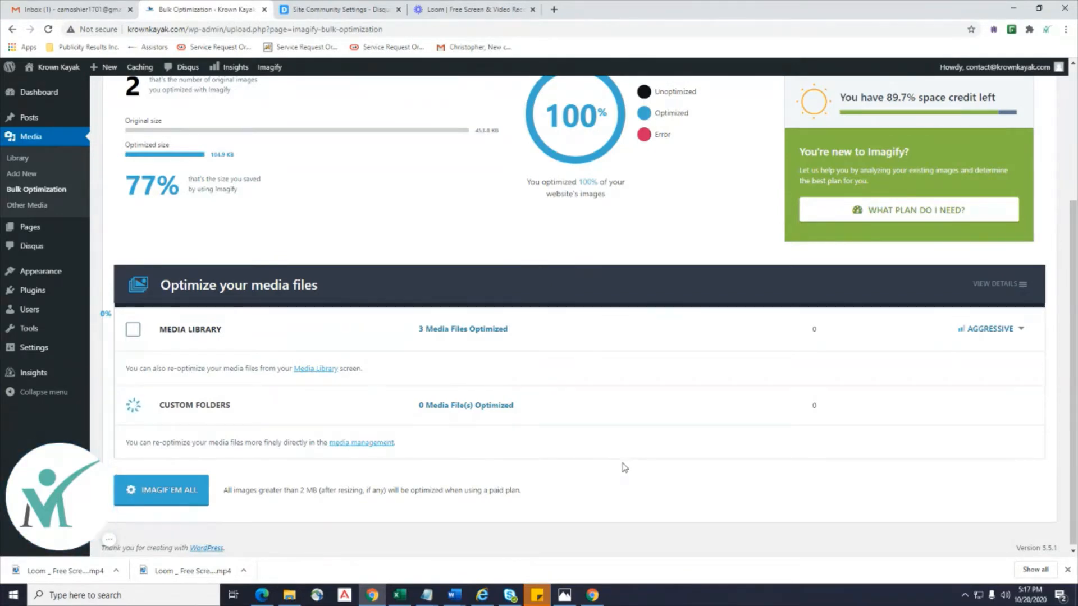
{"action": "scroll", "coordinate": [624, 469], "scroll_direction": "down", "scroll_amount": 1}
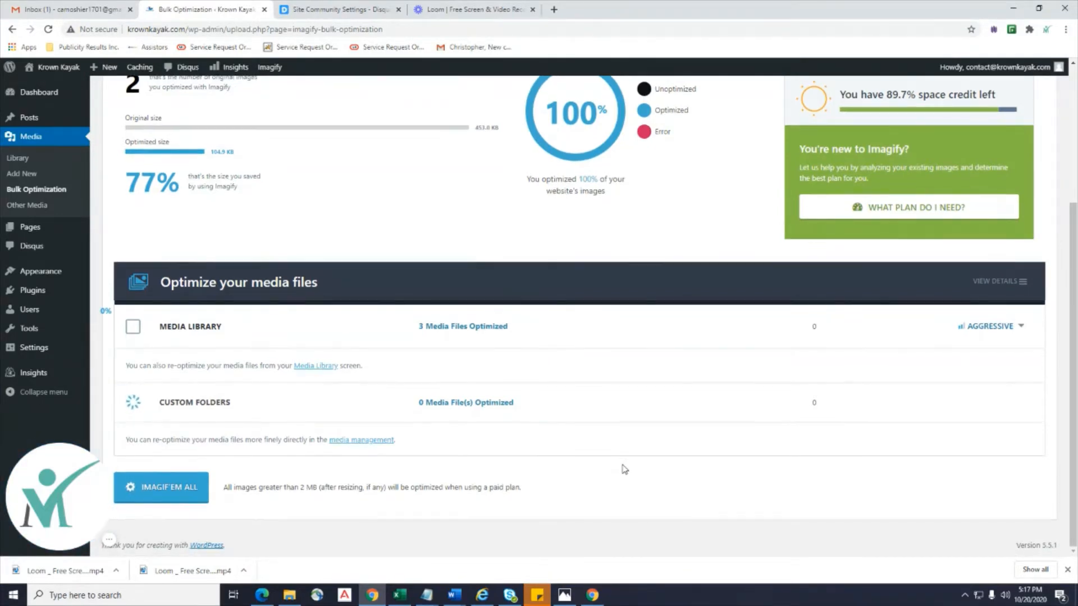
{"action": "scroll", "coordinate": [624, 469], "scroll_direction": "up", "scroll_amount": 3}
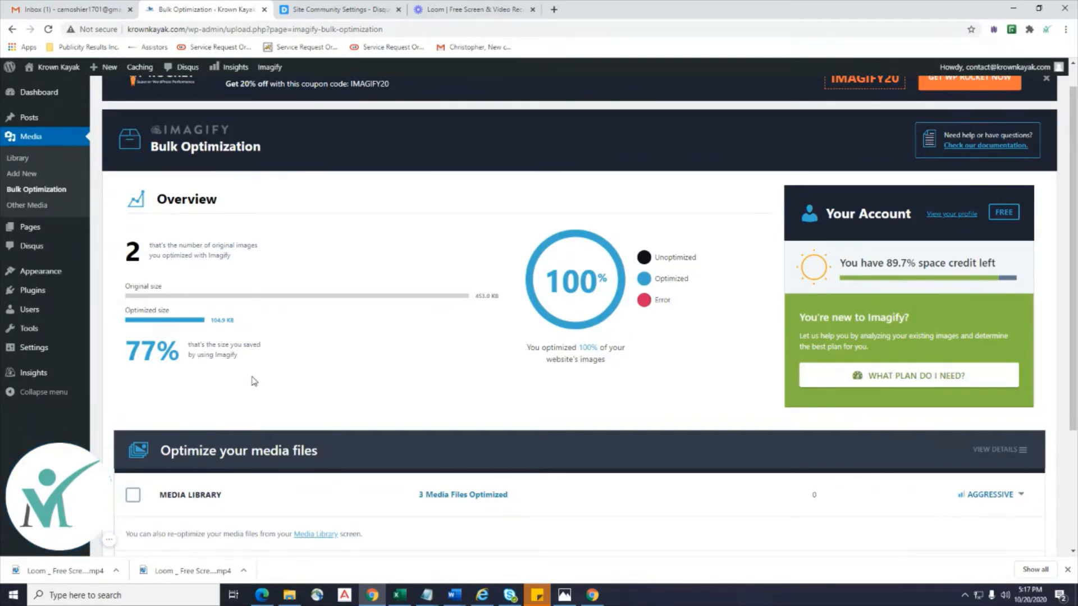
{"action": "scroll", "coordinate": [255, 378], "scroll_direction": "down", "scroll_amount": 3}
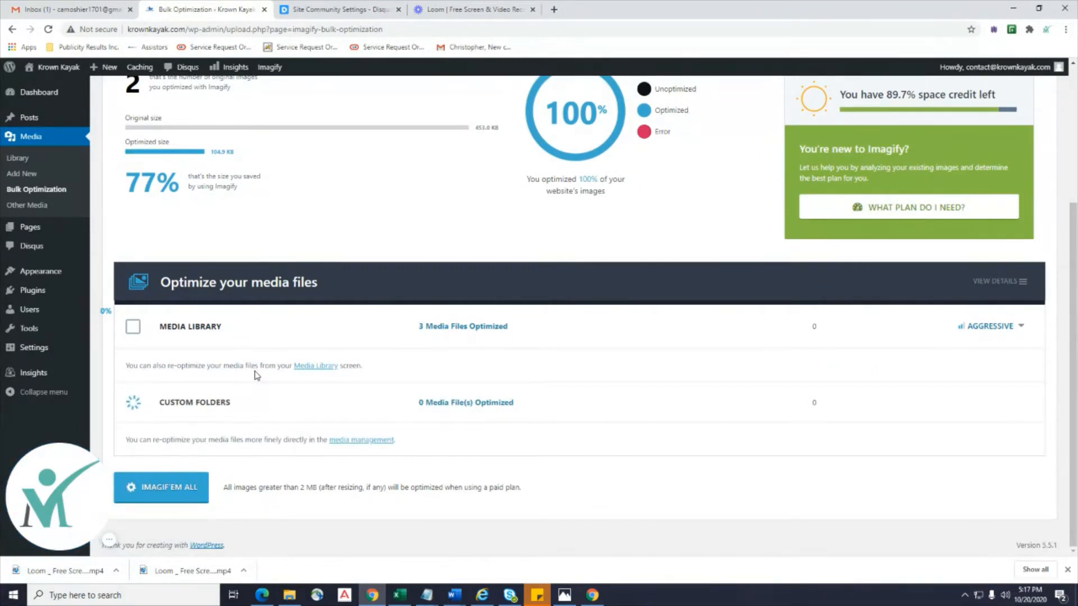
{"action": "scroll", "coordinate": [256, 376], "scroll_direction": "up", "scroll_amount": 3}
Leave the finished optimizer for Installed Plugins and activate NextGEN Gallery.
{"action": "mouse_move", "coordinate": [96, 274]}
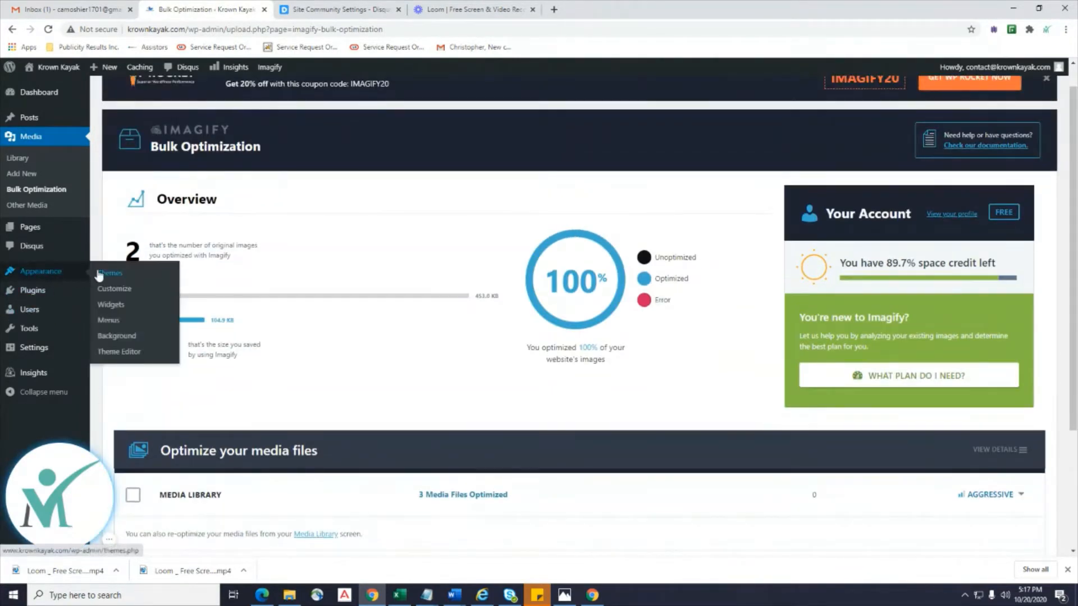
{"action": "left_click", "coordinate": [123, 292]}
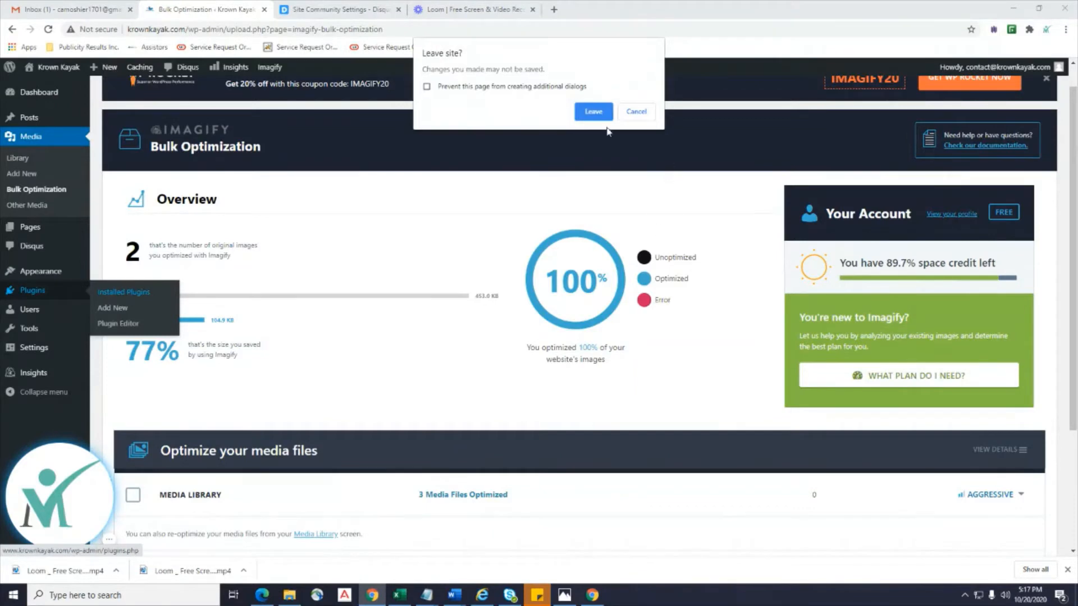
{"action": "left_click", "coordinate": [593, 111]}
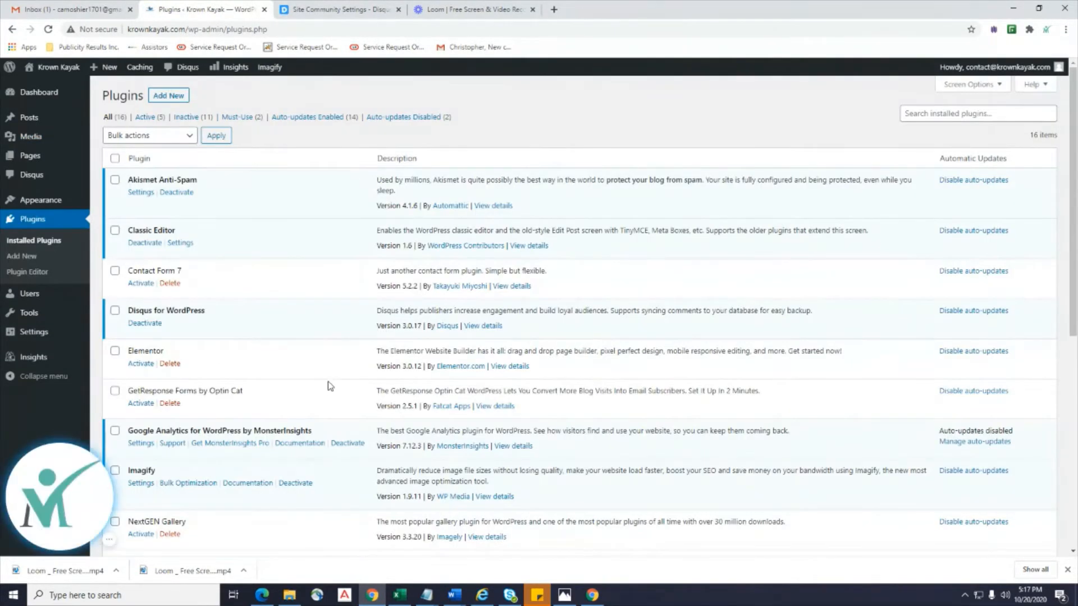
{"action": "scroll", "coordinate": [423, 330], "scroll_direction": "down", "scroll_amount": 5}
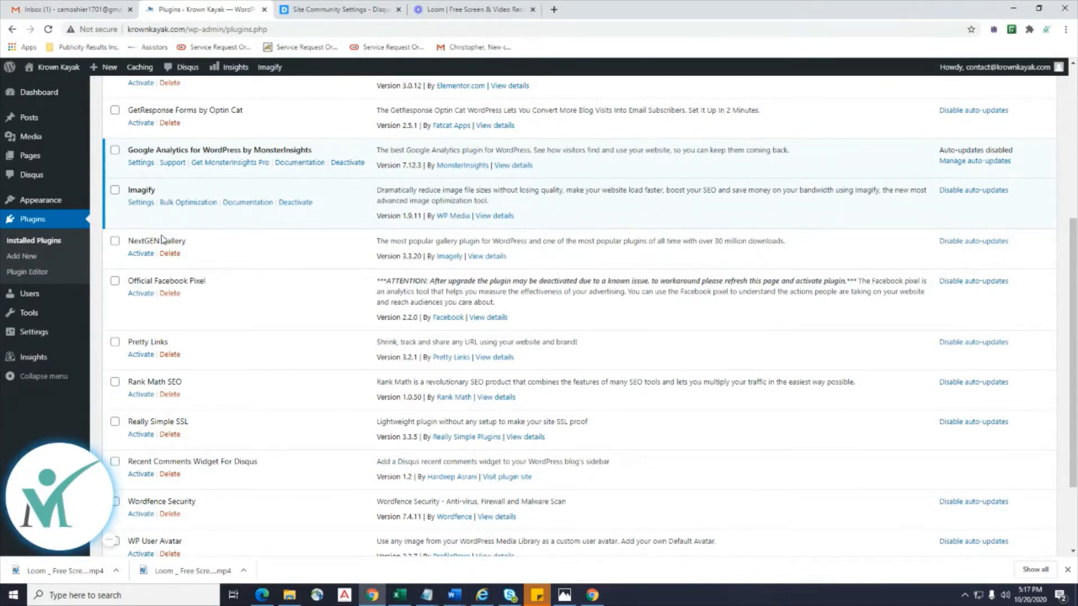
{"action": "left_click", "coordinate": [141, 253]}
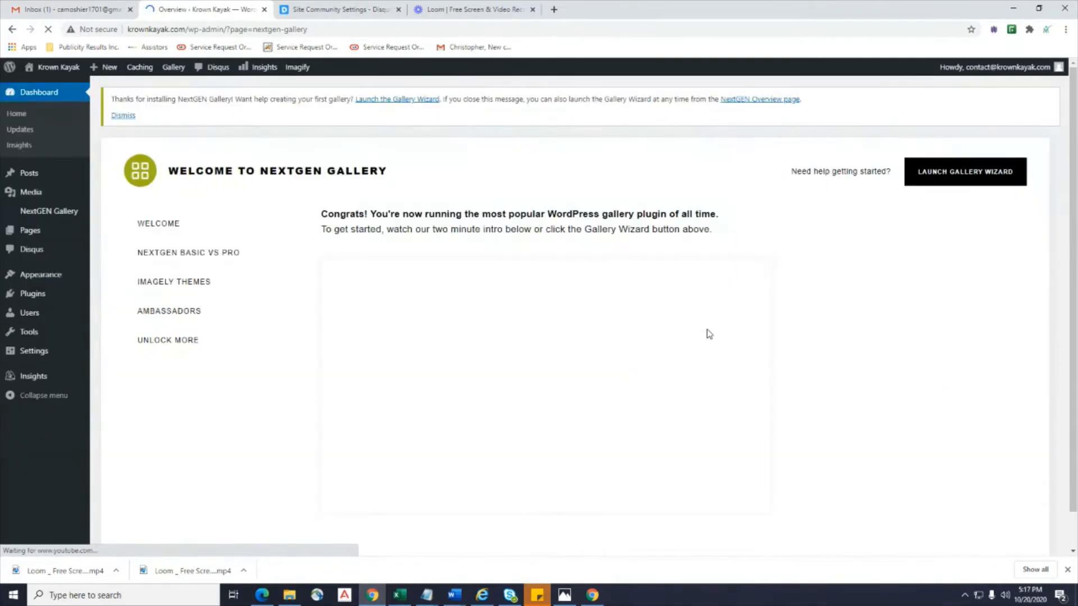
Launch NextGEN's Gallery Wizard, then close and relaunch it and advance to the next step.
{"action": "scroll", "coordinate": [808, 303], "scroll_direction": "down", "scroll_amount": 1}
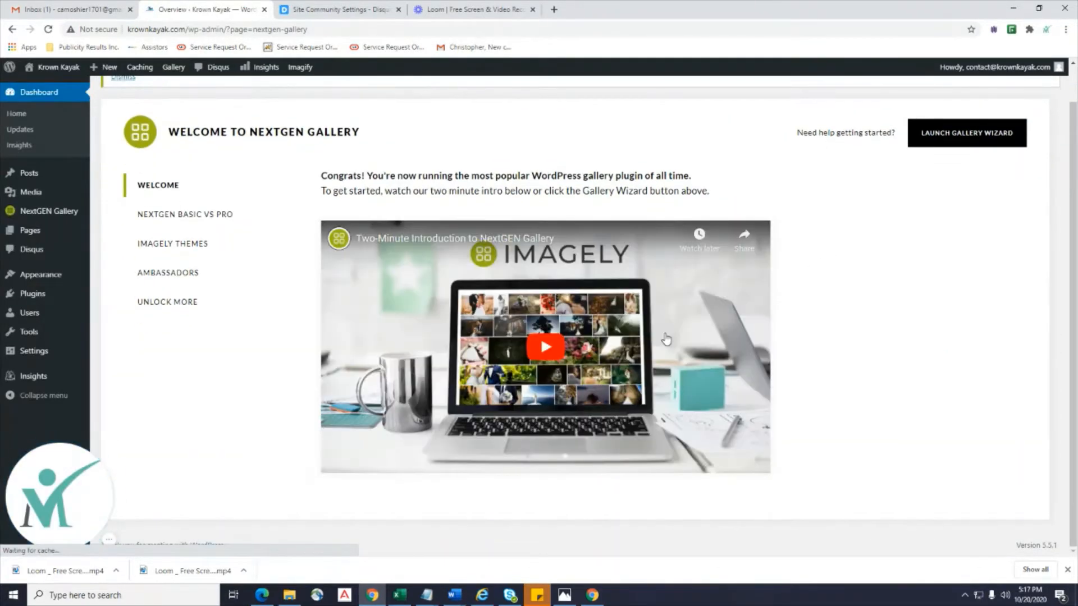
{"action": "scroll", "coordinate": [667, 339], "scroll_direction": "up", "scroll_amount": 1}
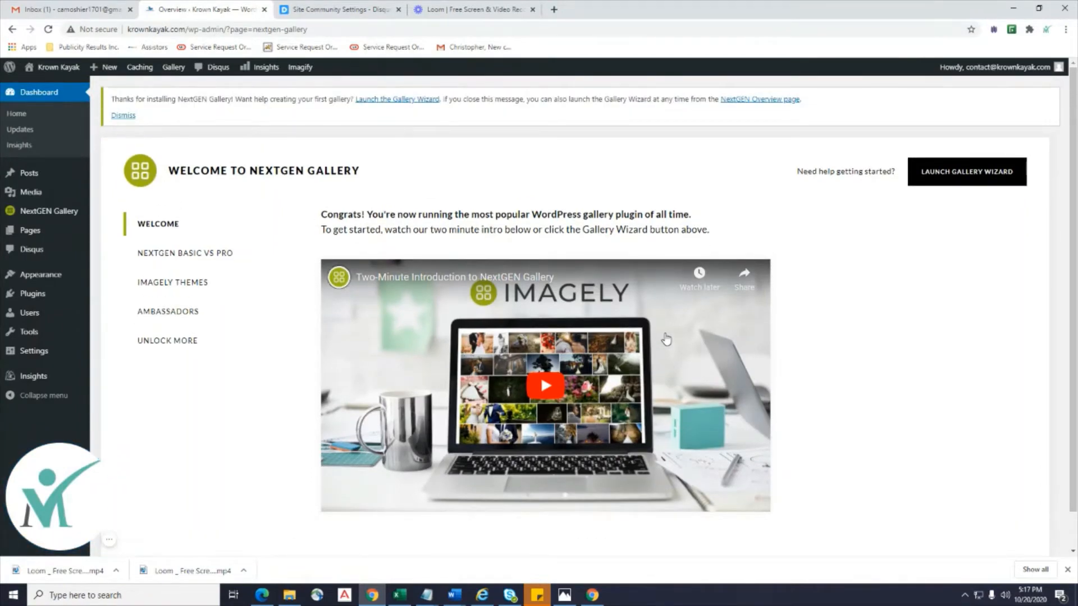
{"action": "left_click", "coordinate": [964, 174]}
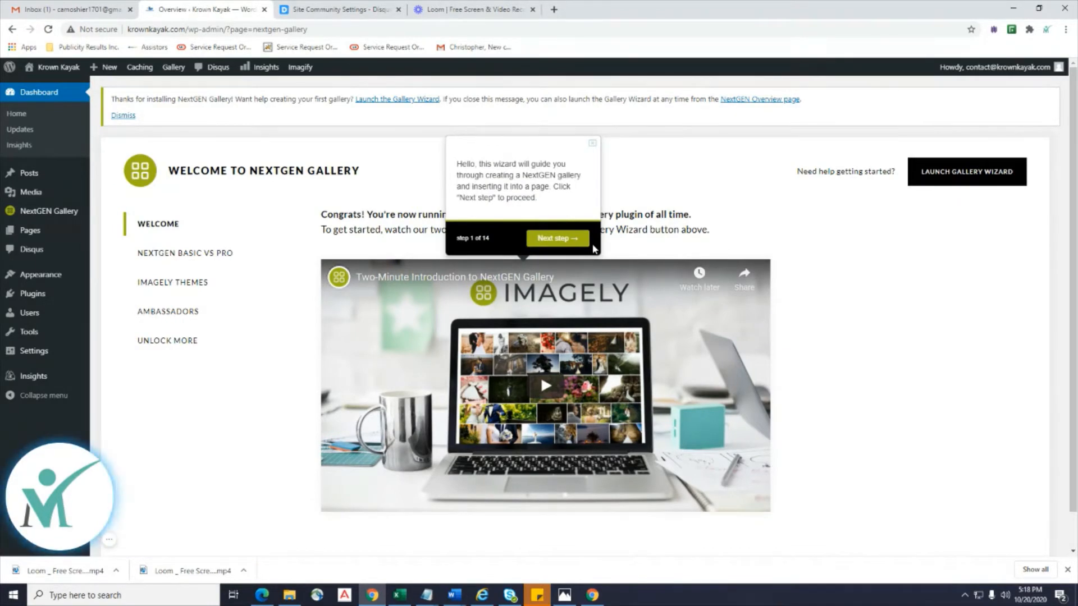
{"action": "left_click", "coordinate": [550, 247]}
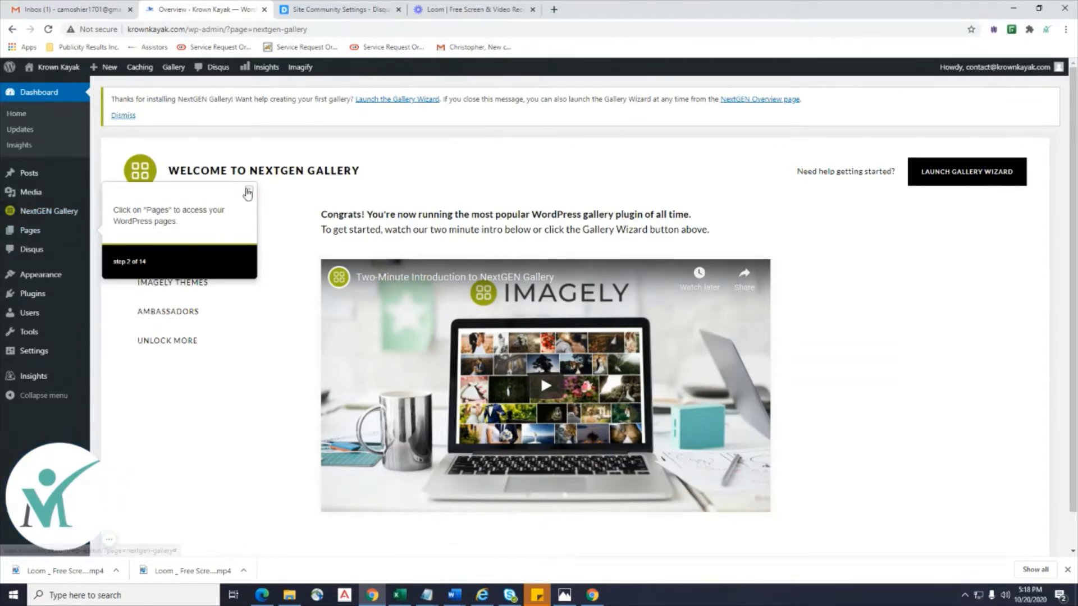
{"action": "left_click", "coordinate": [248, 191]}
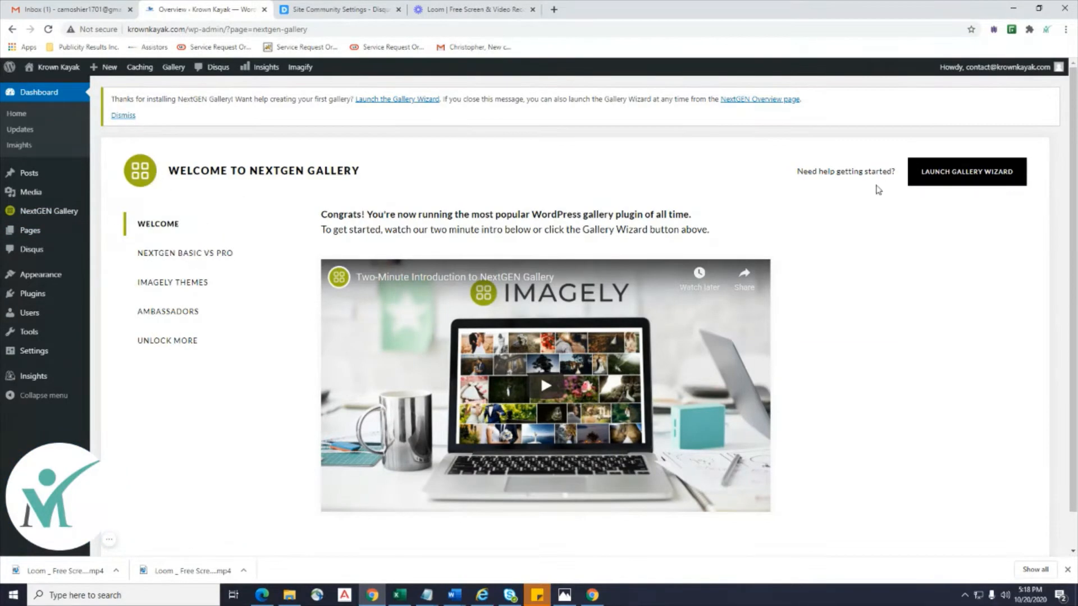
{"action": "left_click", "coordinate": [926, 171]}
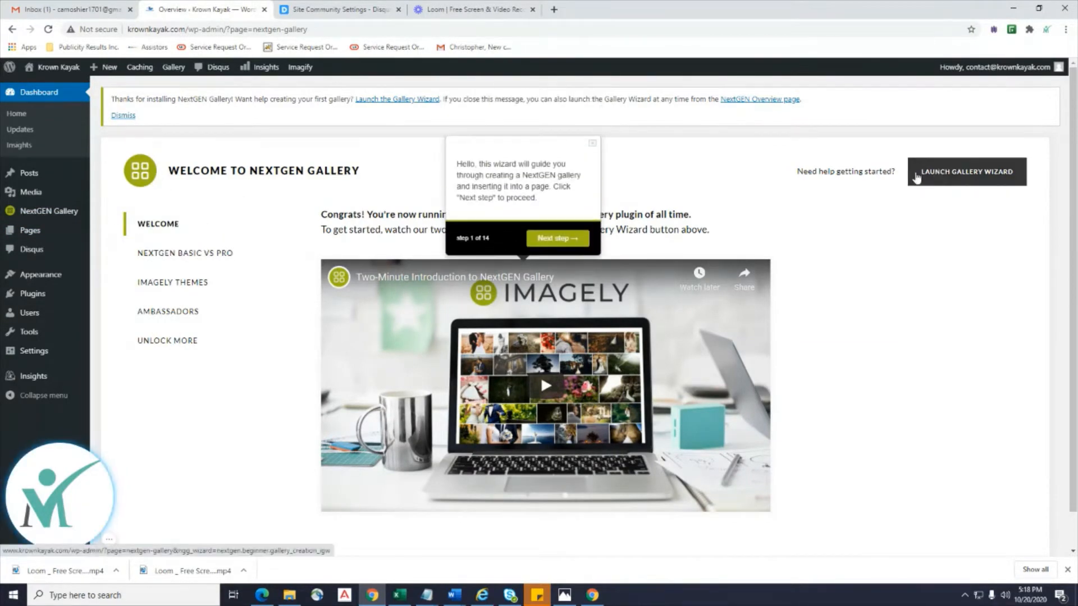
{"action": "left_click", "coordinate": [561, 239]}
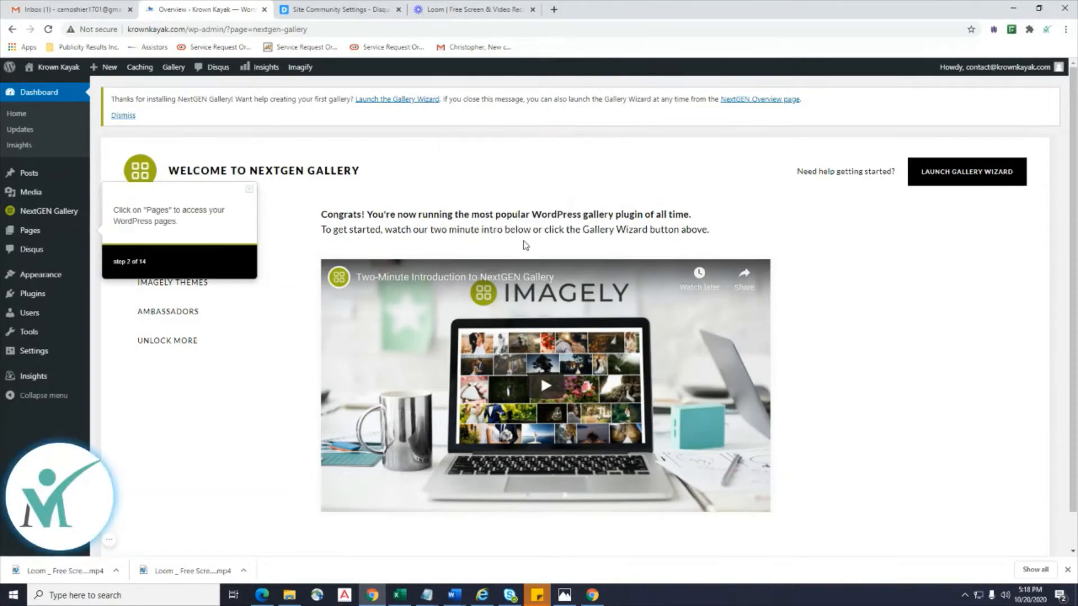
Add a new page titled 'Krown Kayak Images' and open NextGEN's Add Gallery window.
{"action": "left_click", "coordinate": [33, 234]}
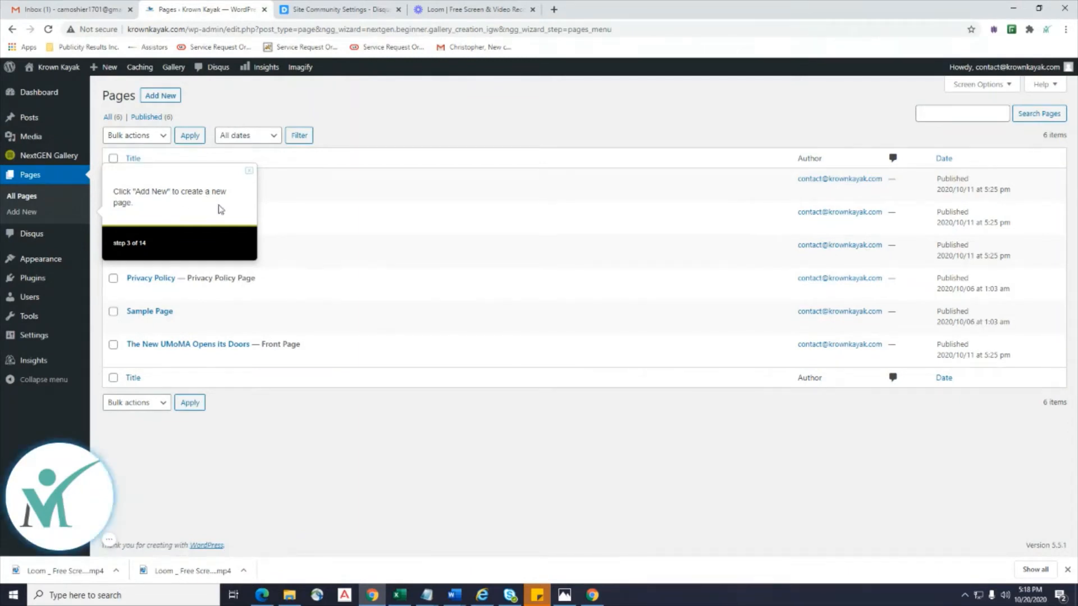
{"action": "left_click", "coordinate": [30, 214]}
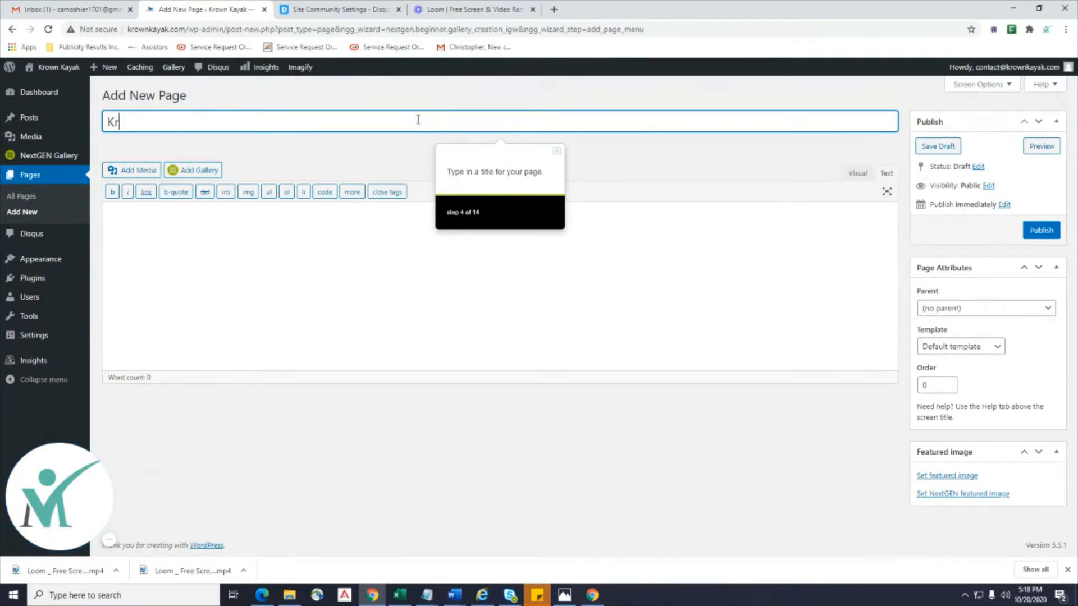
{"action": "type", "text": "own Kayak Images"}
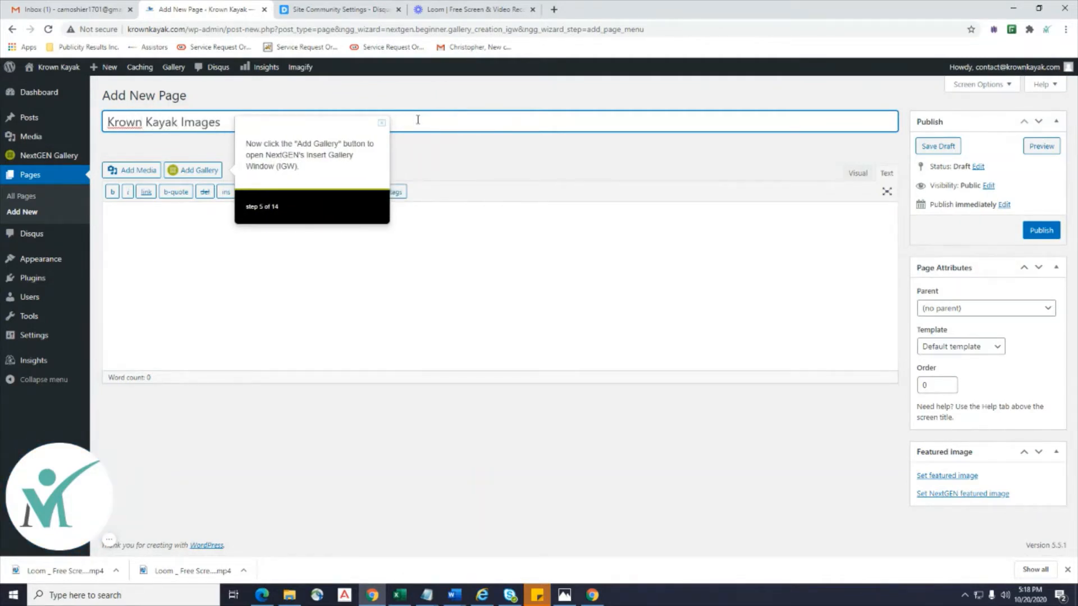
{"action": "left_click", "coordinate": [185, 171]}
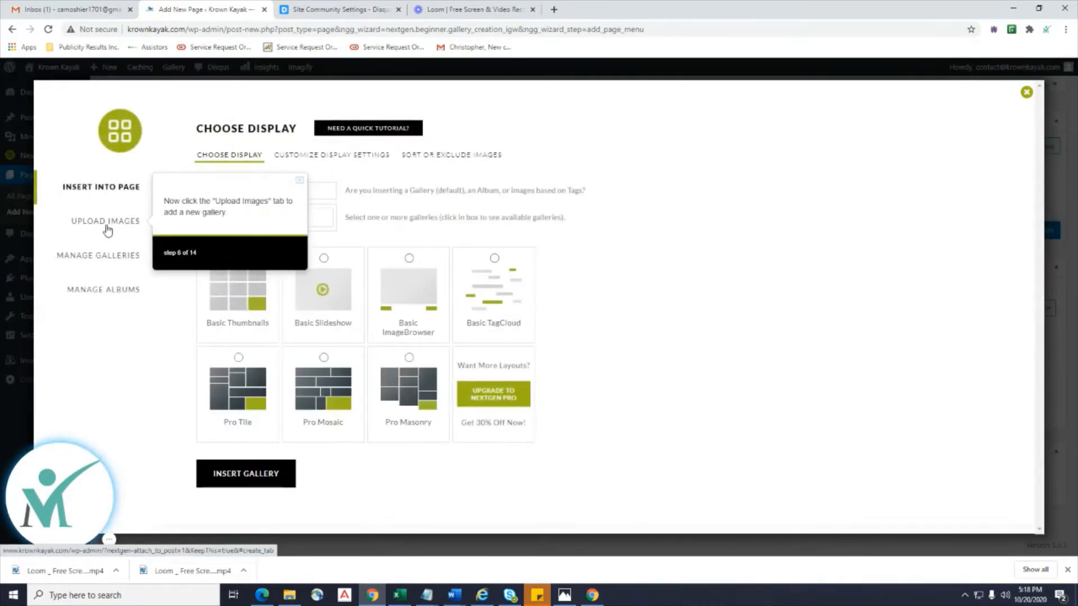
In the Upload Images tab, name the new gallery 'Kayak'.
{"action": "left_click", "coordinate": [109, 224]}
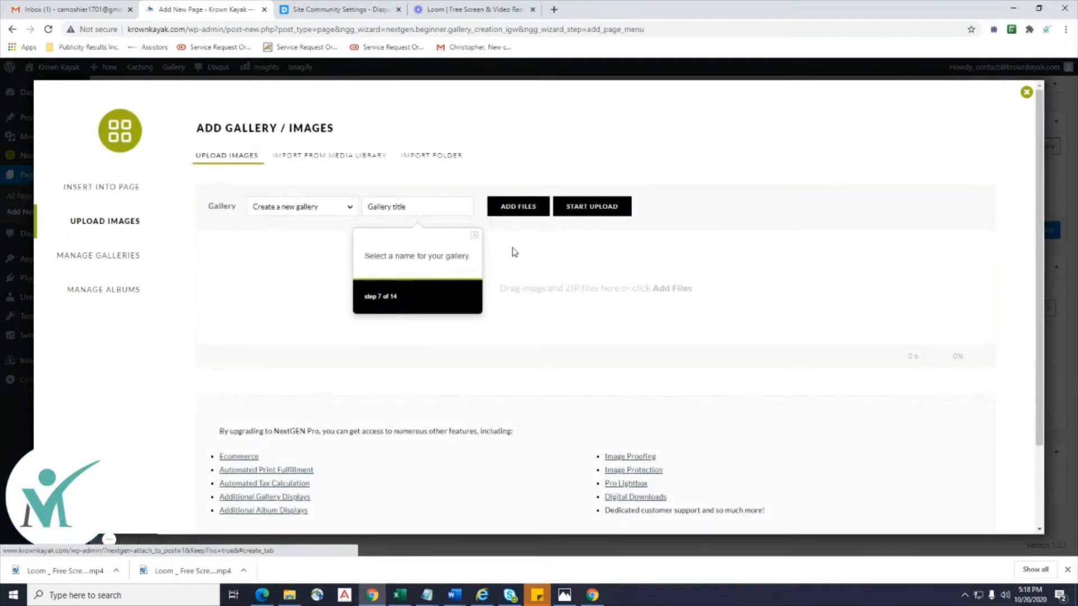
{"action": "left_click", "coordinate": [418, 208]}
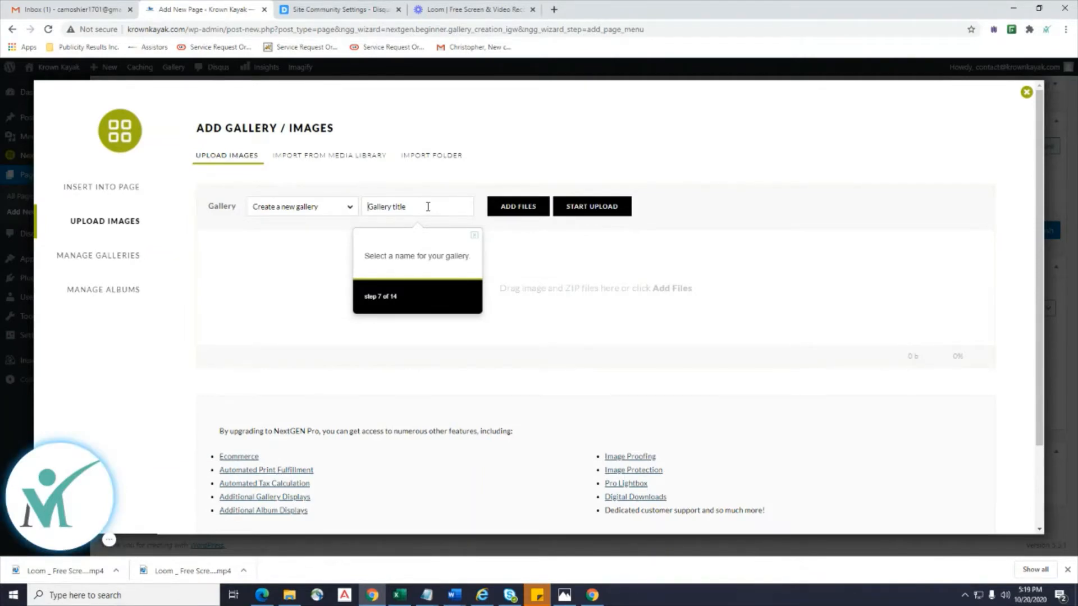
{"action": "type", "text": "Kayak"}
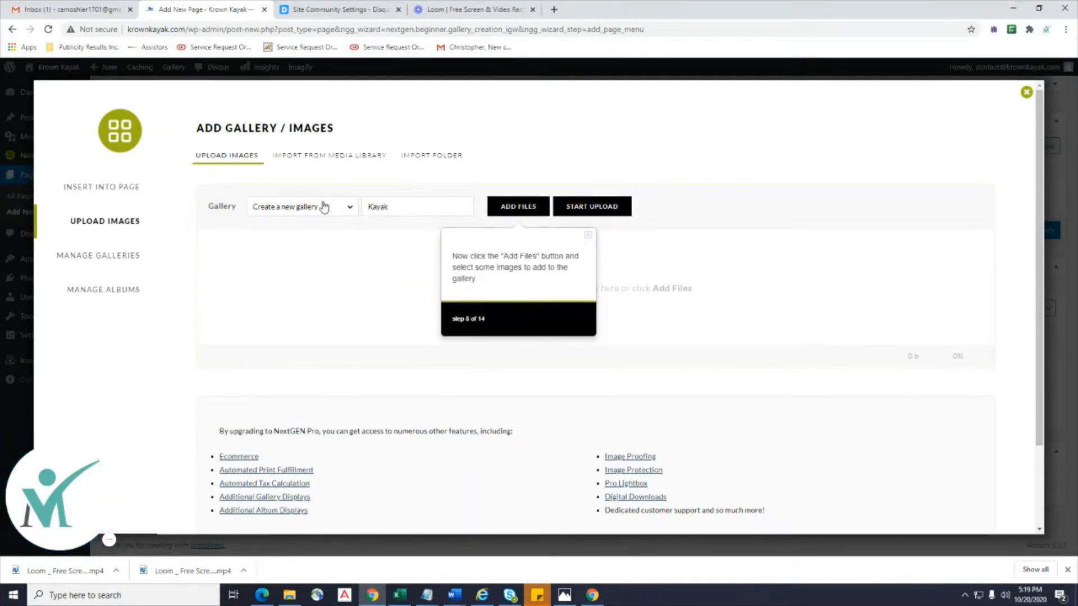
Select six images from Desktop > Media and start uploading them to the Kayak gallery.
{"action": "left_click", "coordinate": [501, 206]}
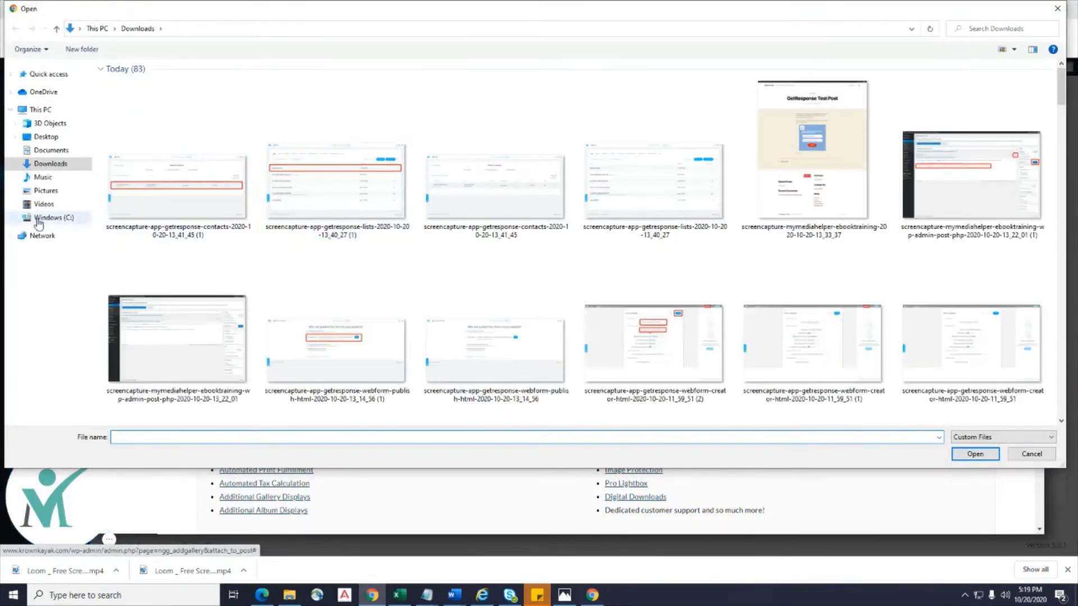
{"action": "left_click", "coordinate": [53, 138]}
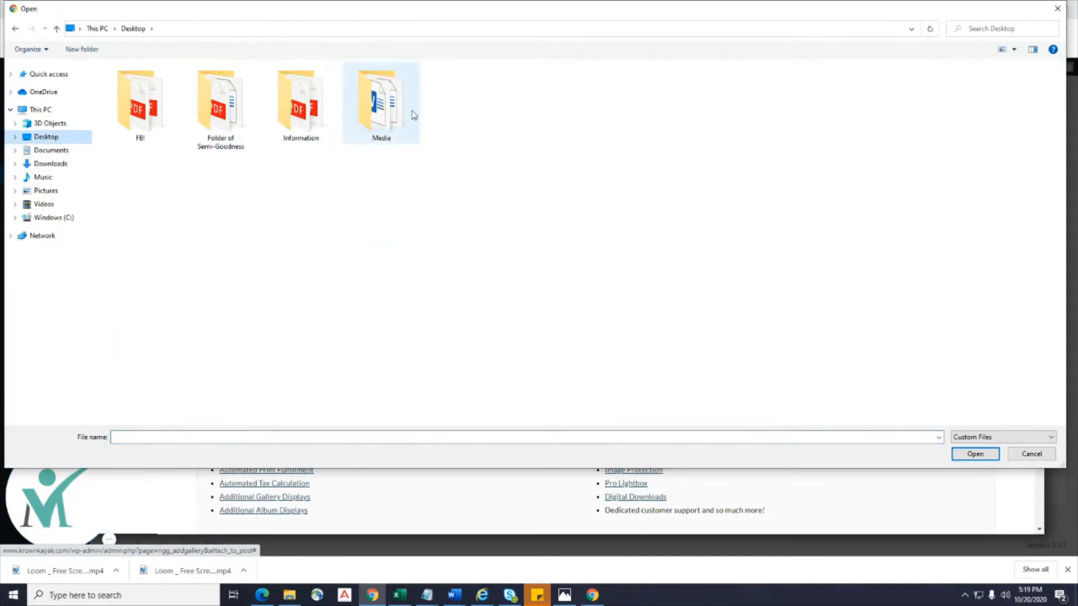
{"action": "double_click", "coordinate": [379, 107]}
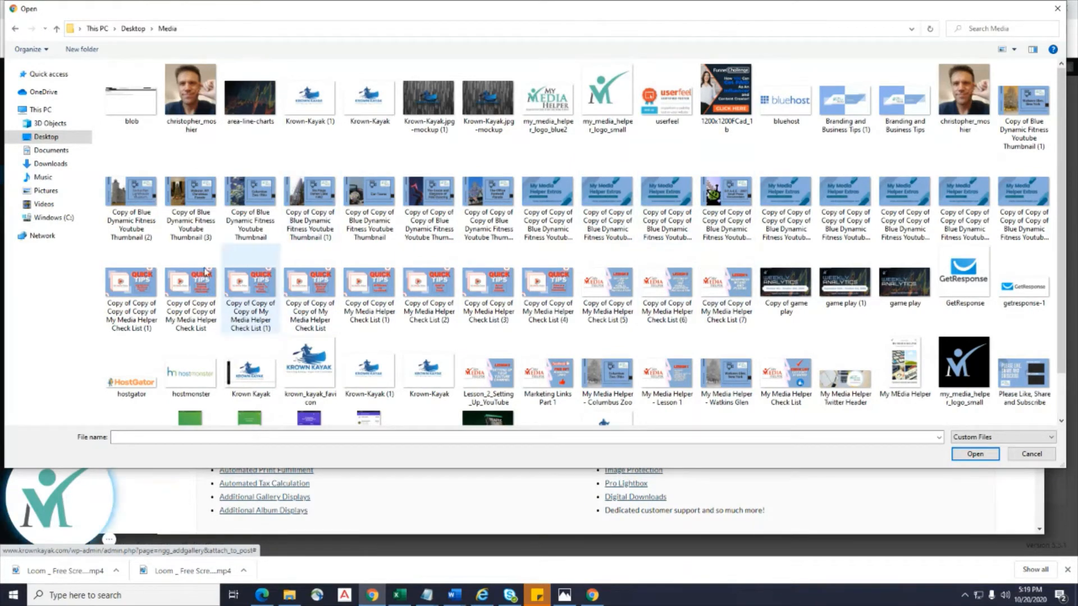
{"action": "left_click", "coordinate": [548, 295]}
{"action": "left_click", "coordinate": [603, 296], "text": "ctrl"}
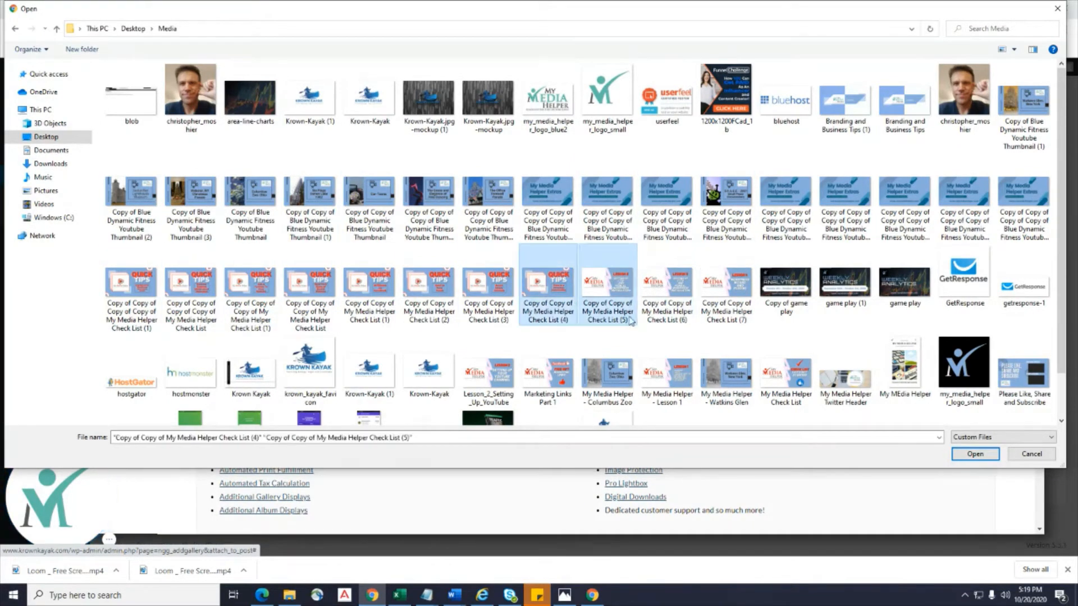
{"action": "left_click", "coordinate": [428, 374], "text": "ctrl"}
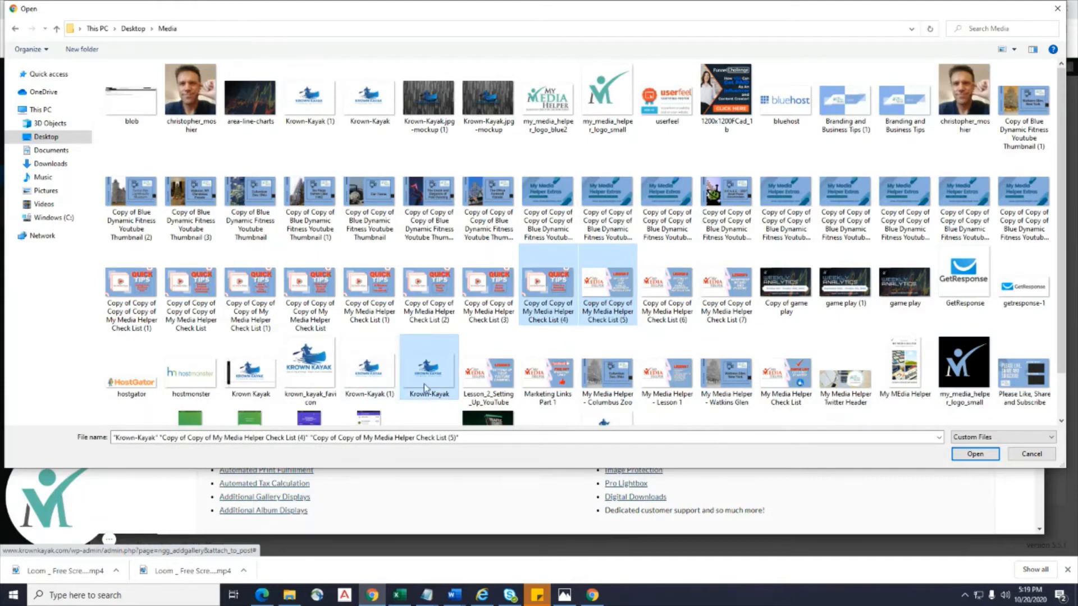
{"action": "scroll", "coordinate": [236, 375], "scroll_direction": "down", "scroll_amount": 1}
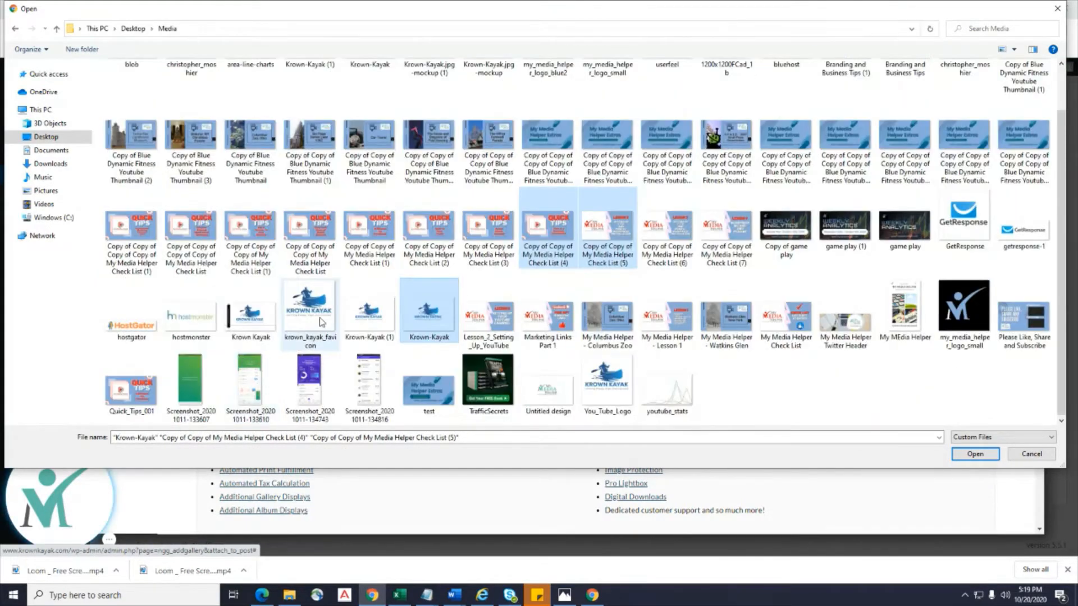
{"action": "left_click", "coordinate": [125, 392], "text": "ctrl"}
{"action": "left_click", "coordinate": [606, 321], "text": "ctrl"}
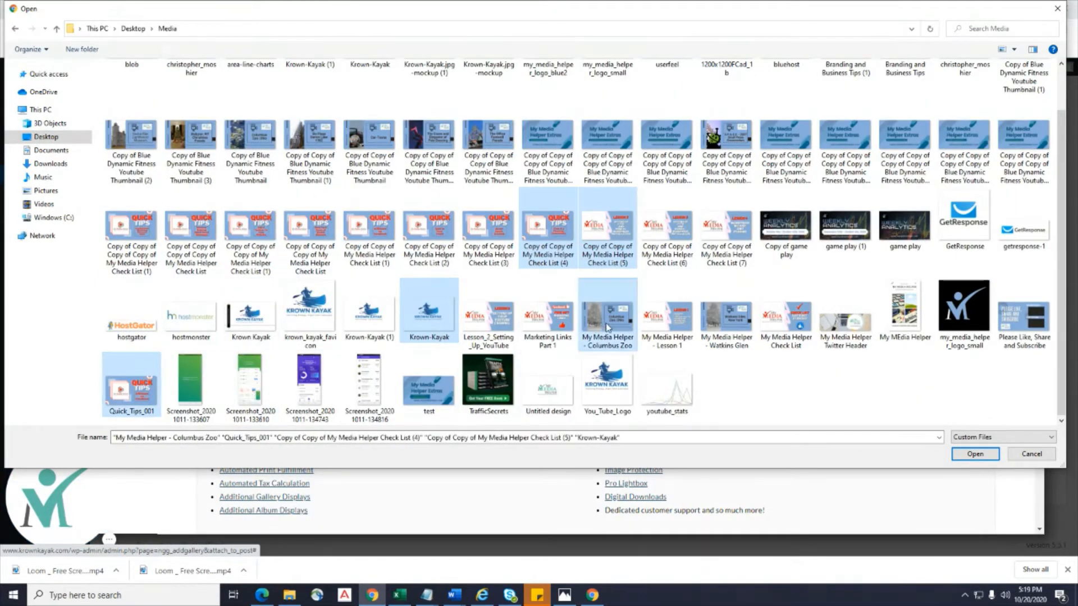
{"action": "left_click", "coordinate": [713, 158], "text": "ctrl"}
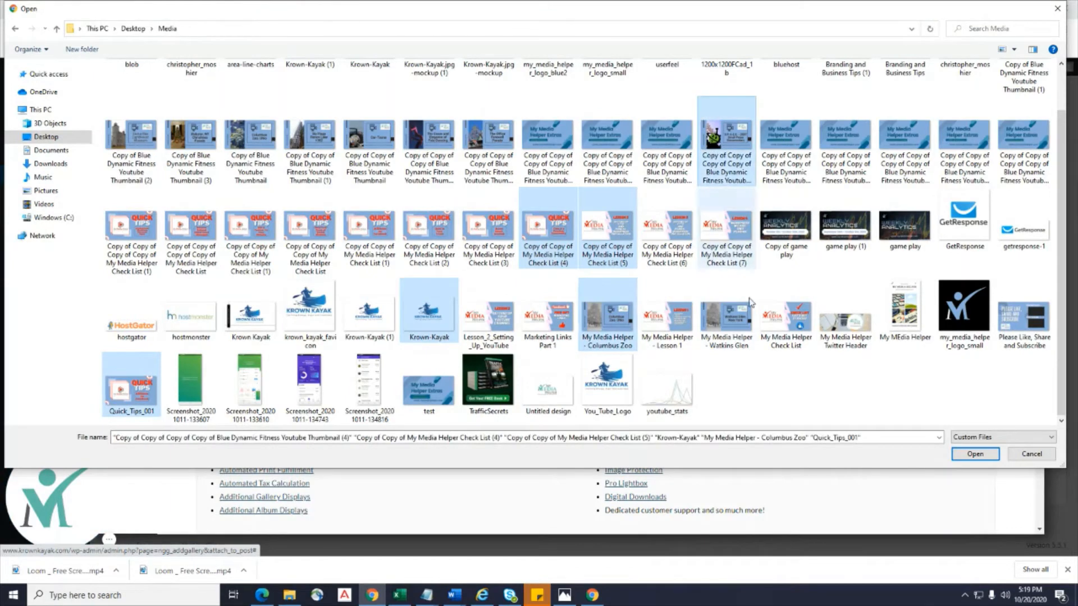
{"action": "left_click", "coordinate": [975, 453]}
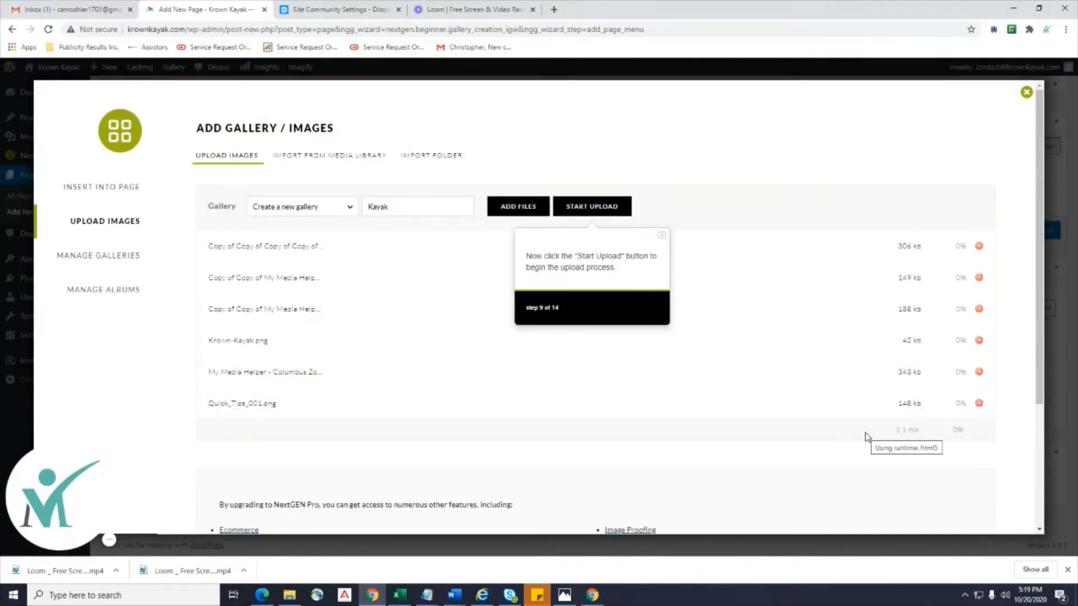
{"action": "left_click", "coordinate": [620, 209]}
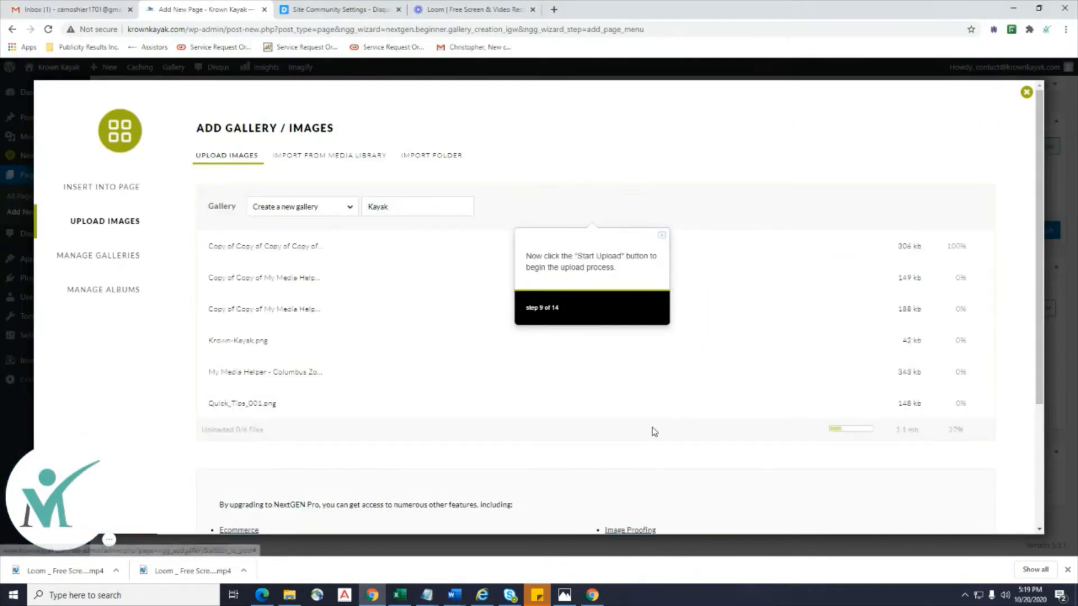
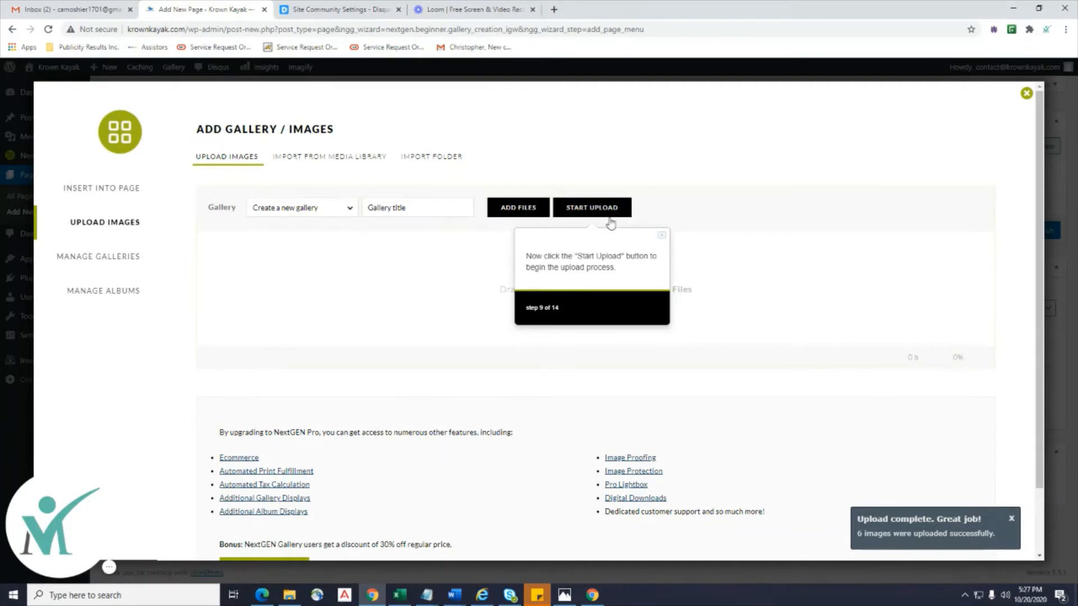
Upload the six images to the Kayak gallery, dismiss the alert, tour tip and upload notice, then list galleries.
{"action": "left_click", "coordinate": [610, 219]}
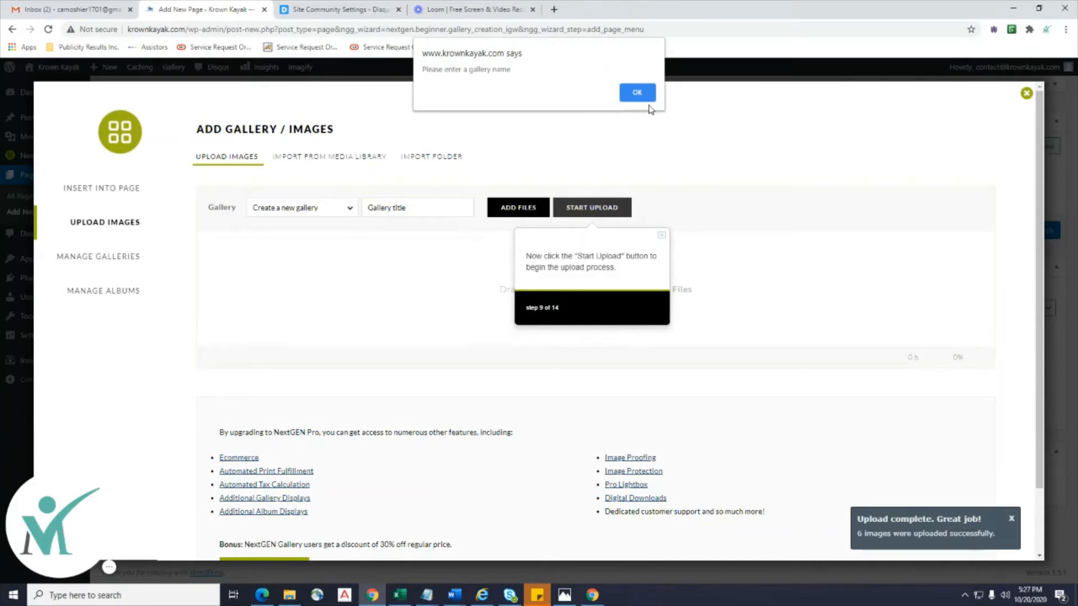
{"action": "left_click", "coordinate": [637, 93]}
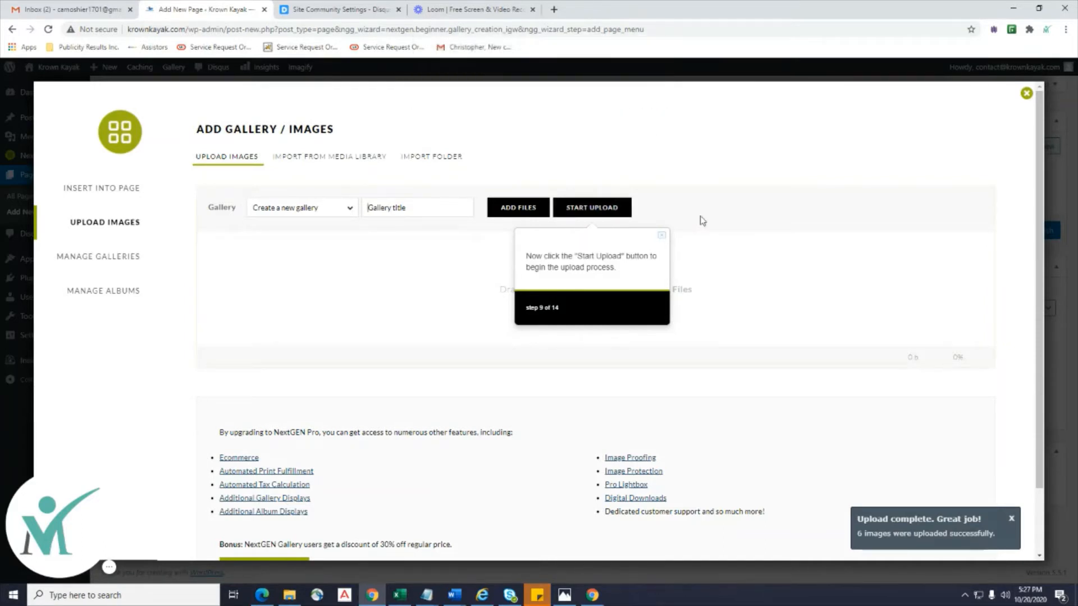
{"action": "left_click", "coordinate": [662, 236]}
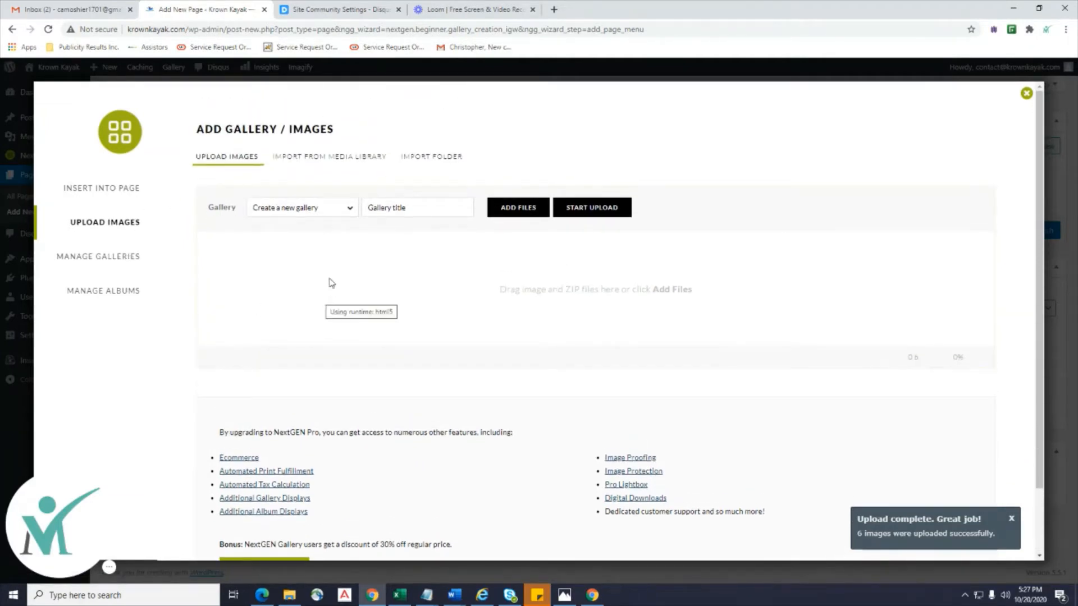
{"action": "scroll", "coordinate": [371, 267], "scroll_direction": "down", "scroll_amount": 2}
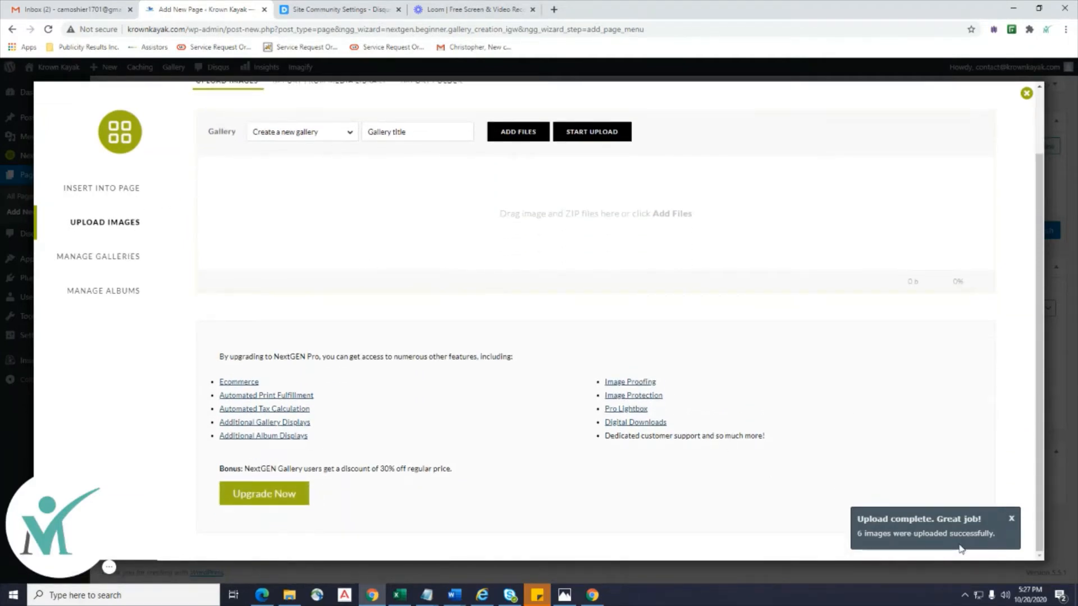
{"action": "left_click", "coordinate": [1011, 519]}
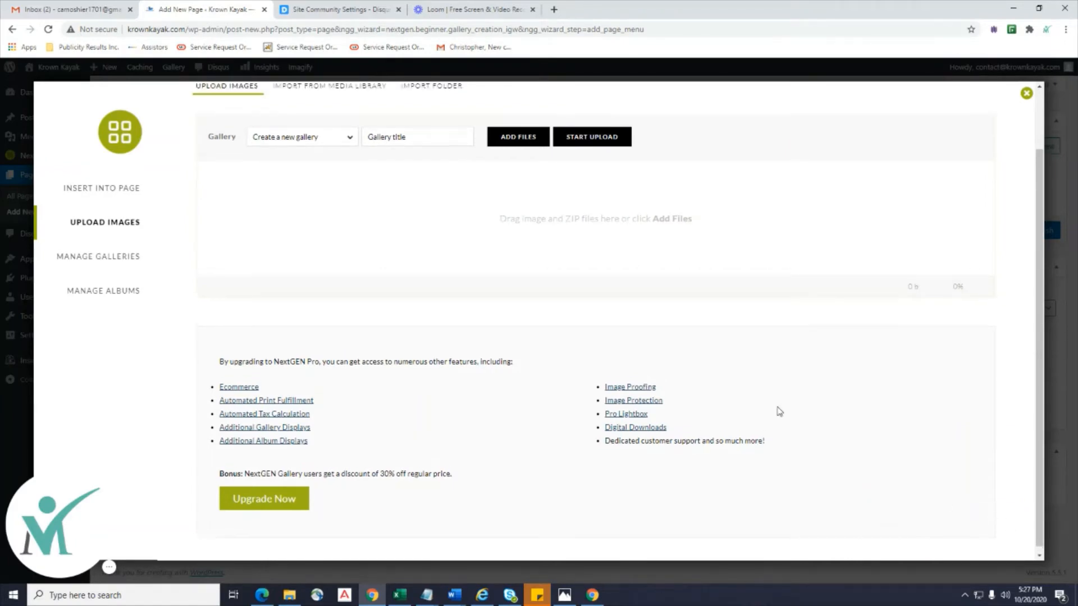
{"action": "scroll", "coordinate": [779, 411], "scroll_direction": "up", "scroll_amount": 2}
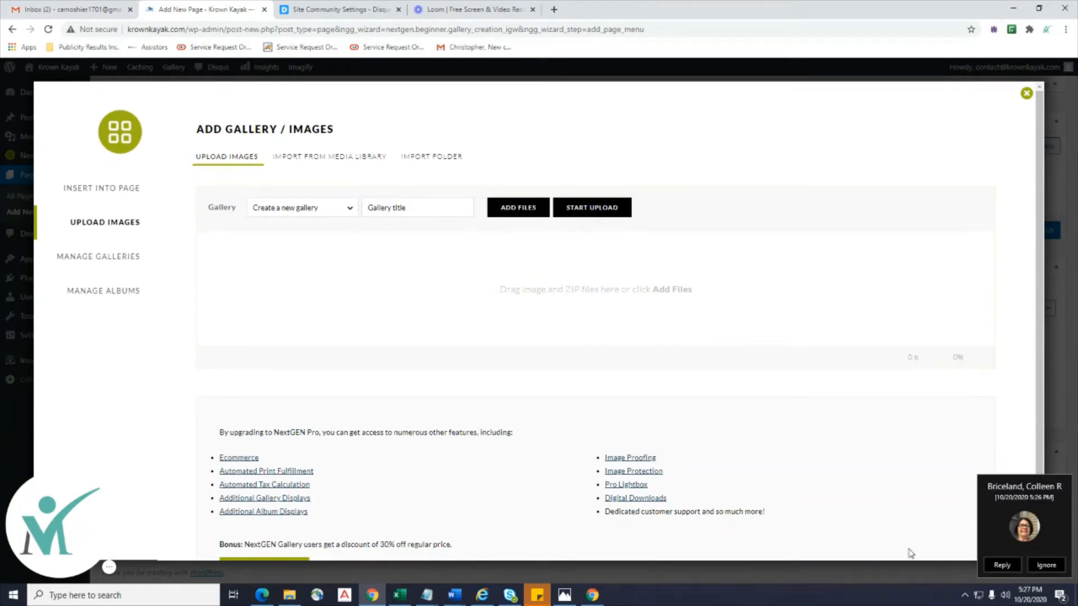
{"action": "left_click", "coordinate": [100, 259]}
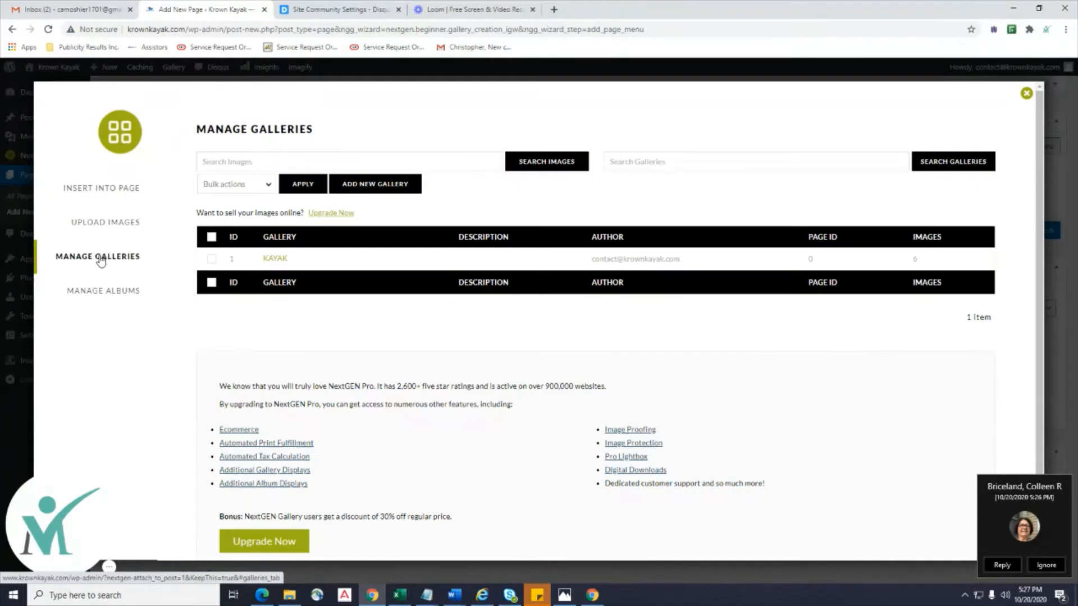
Browse the six images in the KAYAK gallery, then bring up Insert Into Page's display choices.
{"action": "left_click", "coordinate": [273, 260]}
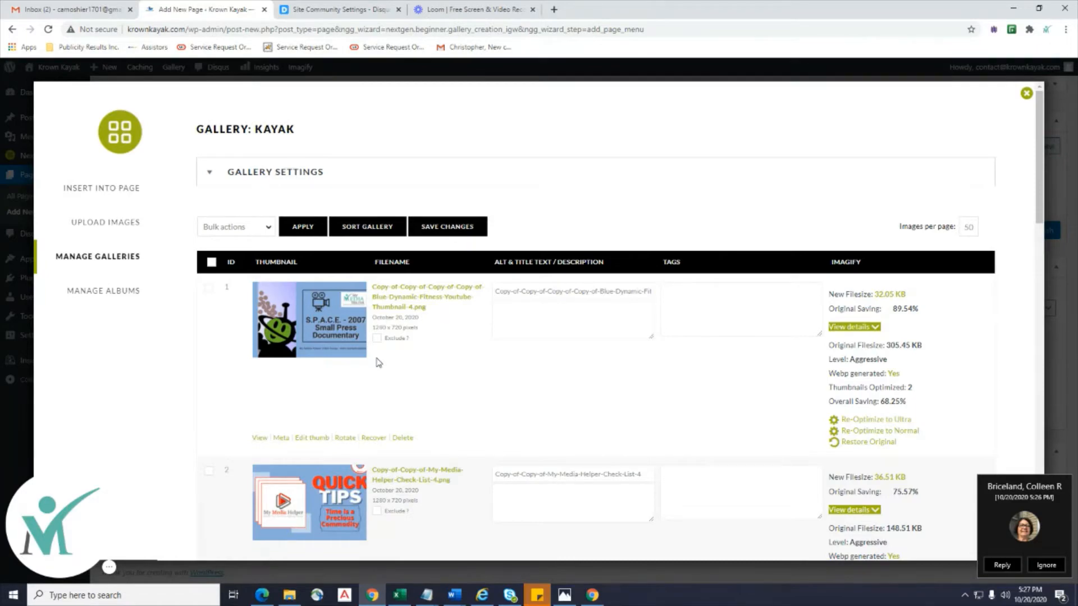
{"action": "scroll", "coordinate": [377, 362], "scroll_direction": "down", "scroll_amount": 20}
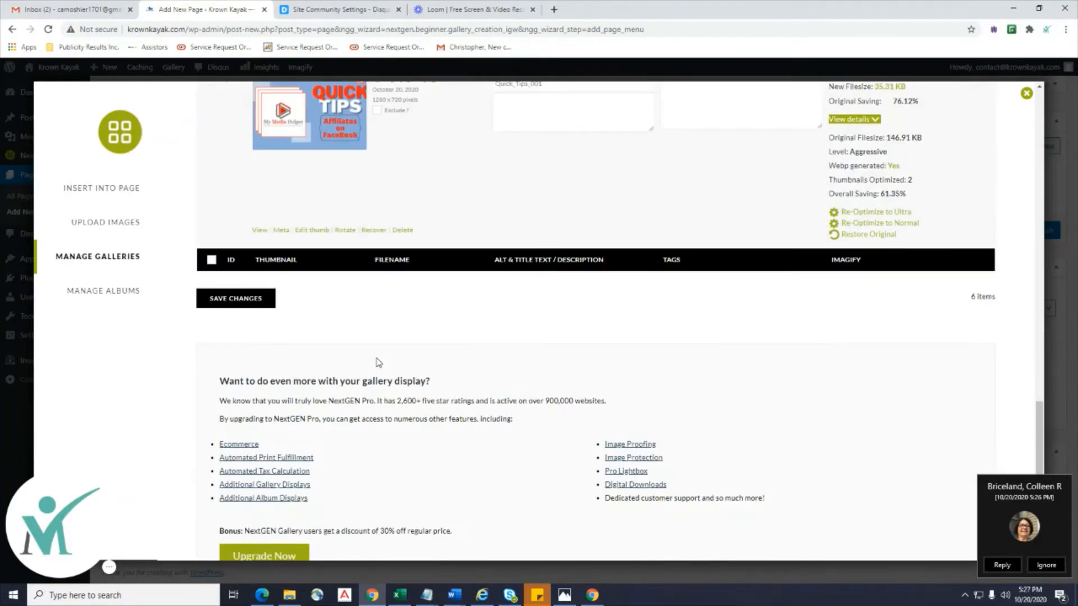
{"action": "scroll", "coordinate": [378, 362], "scroll_direction": "up", "scroll_amount": 20}
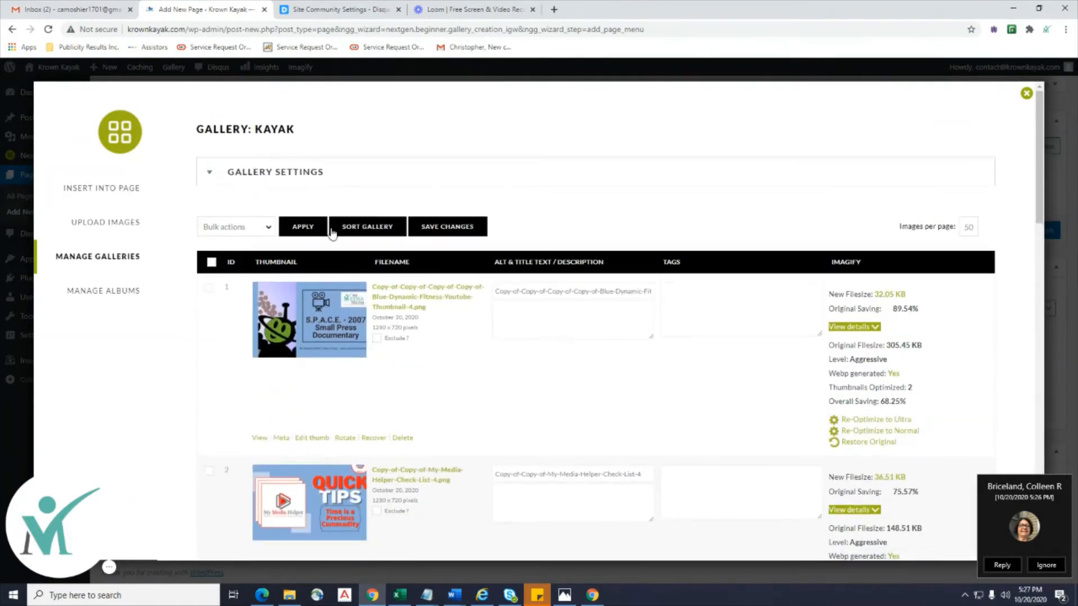
{"action": "left_click", "coordinate": [101, 194]}
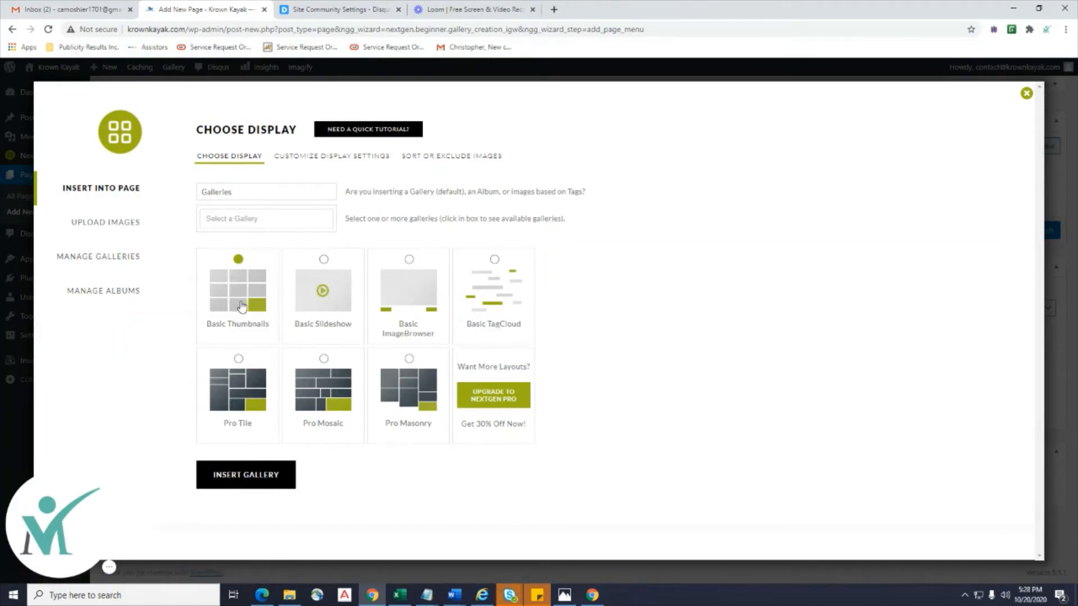
Insert the Basic Thumbnails gallery into 'Krown Kayak Images' and publish the page.
{"action": "left_click", "coordinate": [243, 476]}
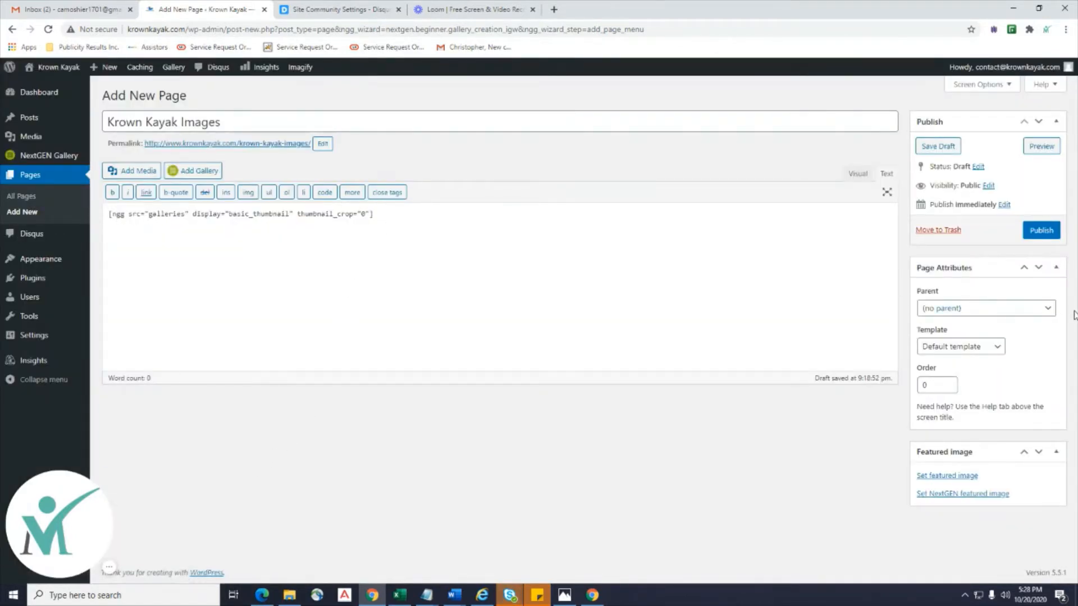
{"action": "left_click", "coordinate": [1042, 238]}
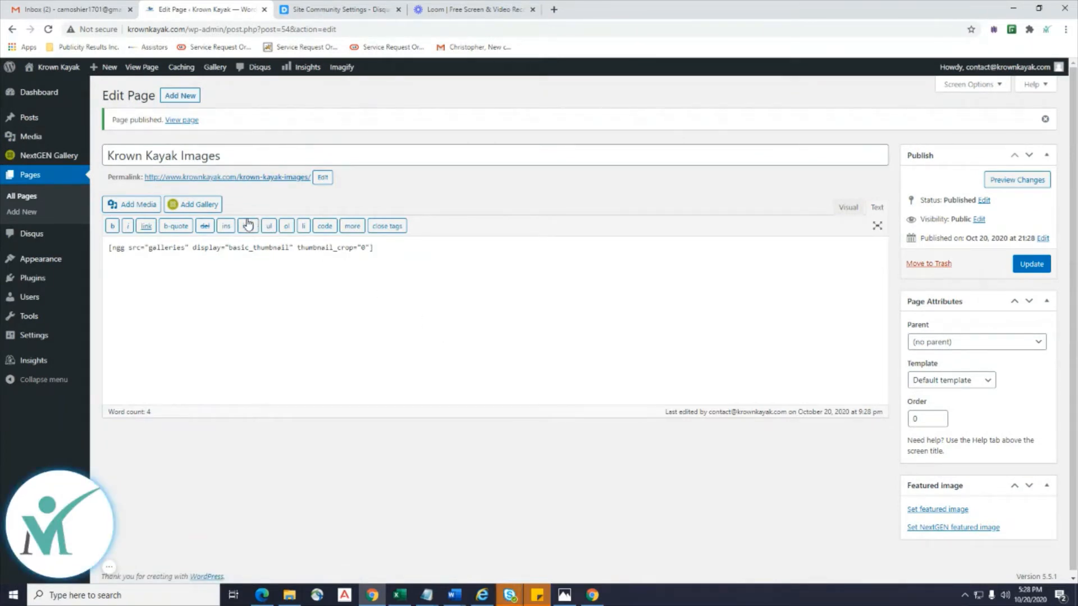
{"action": "right_click", "coordinate": [284, 175]}
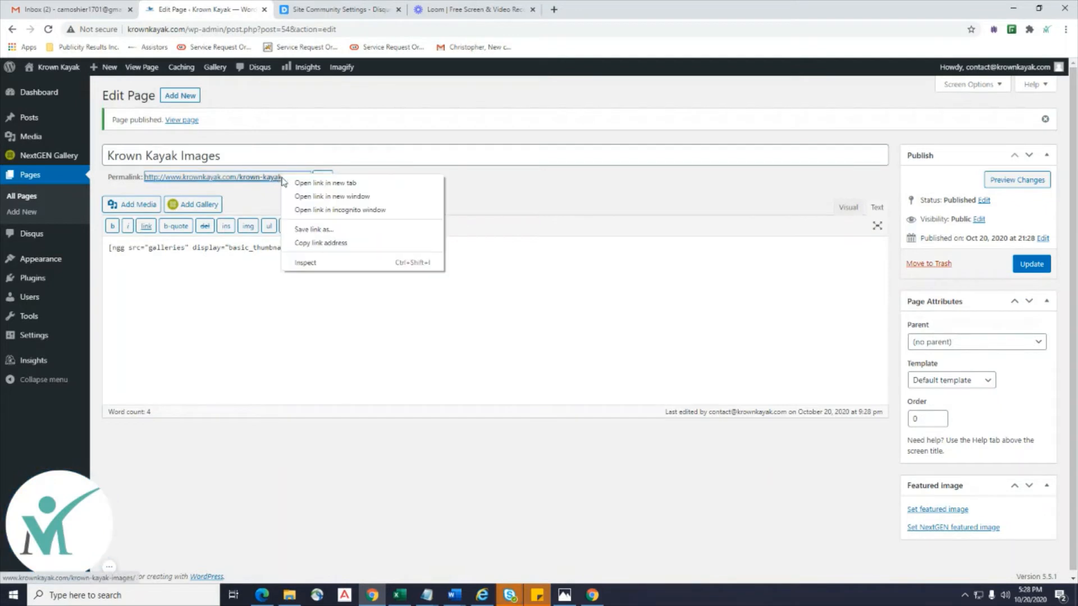
{"action": "left_click", "coordinate": [306, 182]}
{"action": "left_click", "coordinate": [310, 9]}
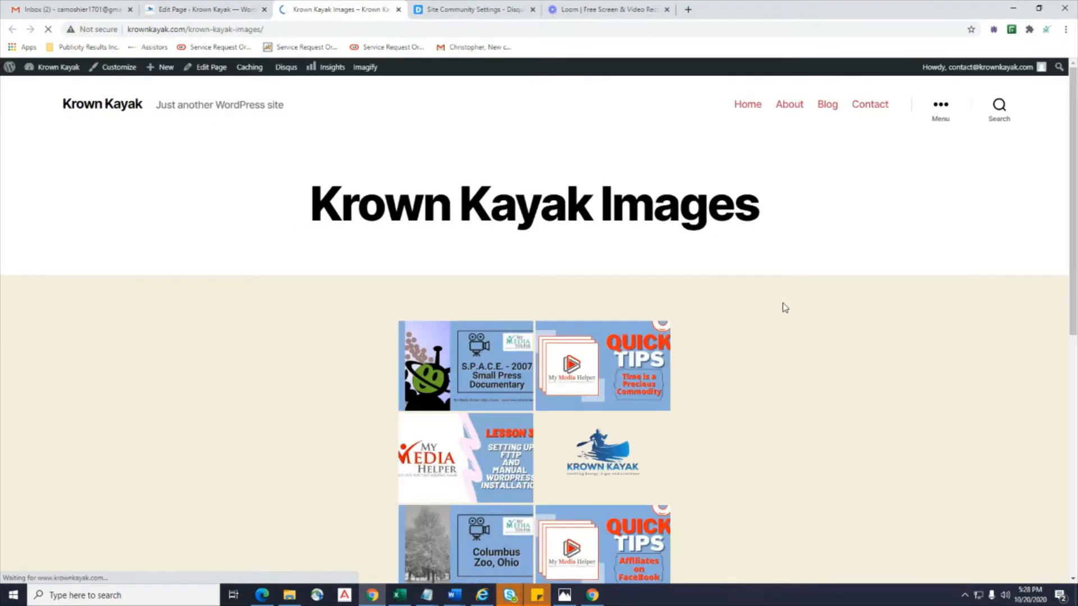
{"action": "scroll", "coordinate": [784, 307], "scroll_direction": "down", "scroll_amount": 2}
{"action": "scroll", "coordinate": [784, 307], "scroll_direction": "down", "scroll_amount": 1}
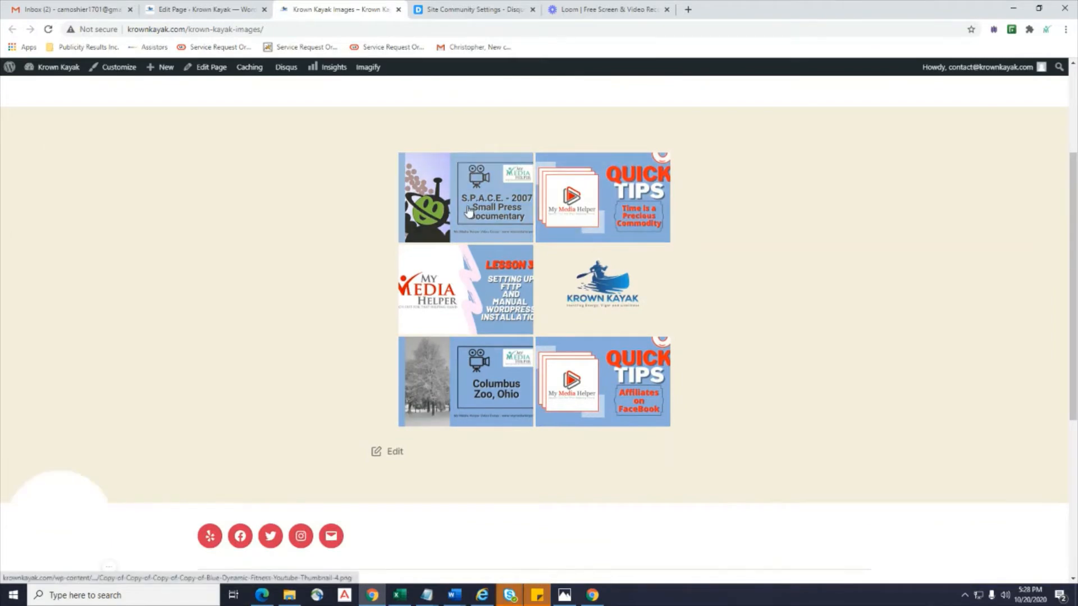
{"action": "left_click", "coordinate": [469, 209]}
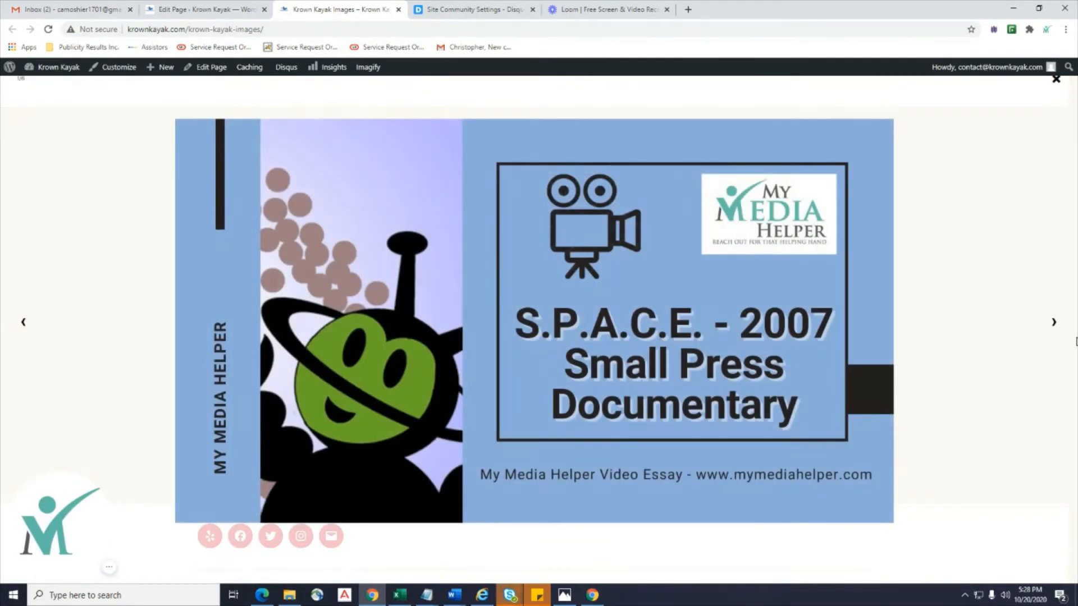
{"action": "left_click", "coordinate": [1057, 330]}
{"action": "left_click", "coordinate": [1057, 330]}
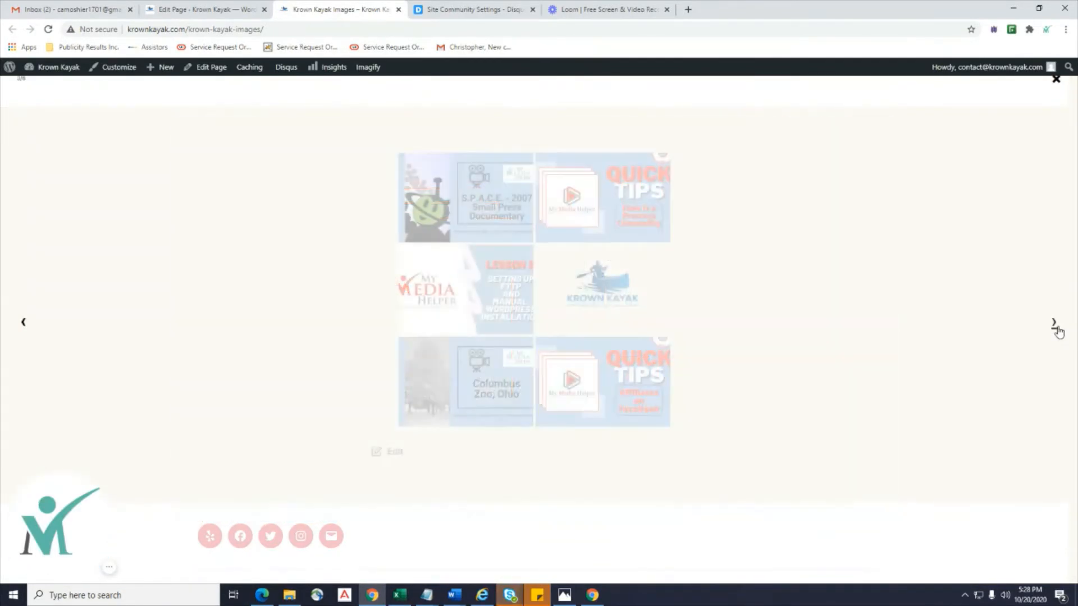
{"action": "left_click", "coordinate": [1057, 330]}
{"action": "left_click", "coordinate": [1057, 330]}
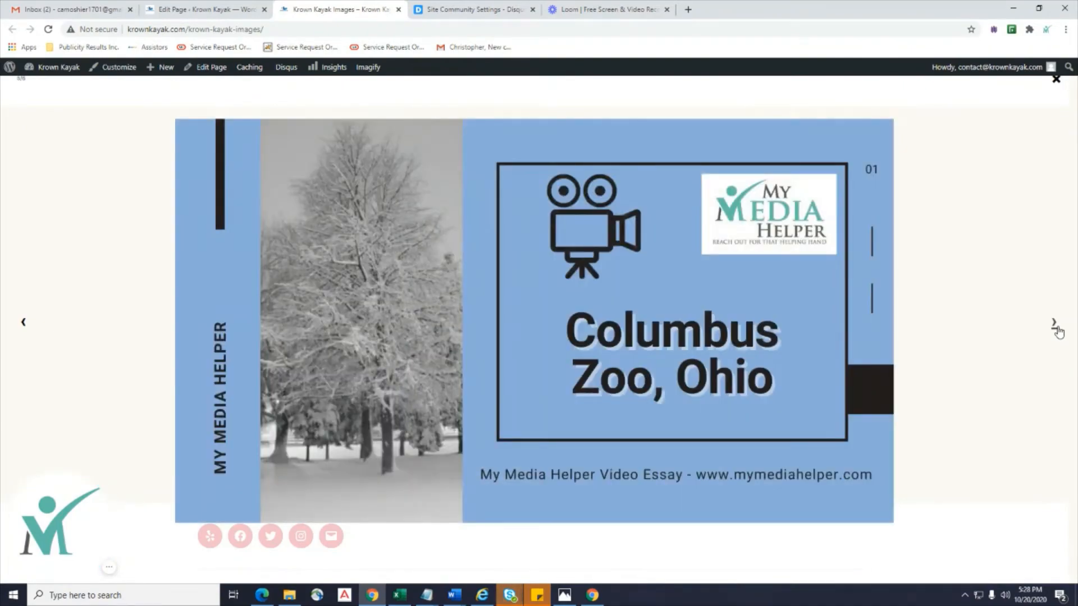
{"action": "left_click", "coordinate": [1057, 330]}
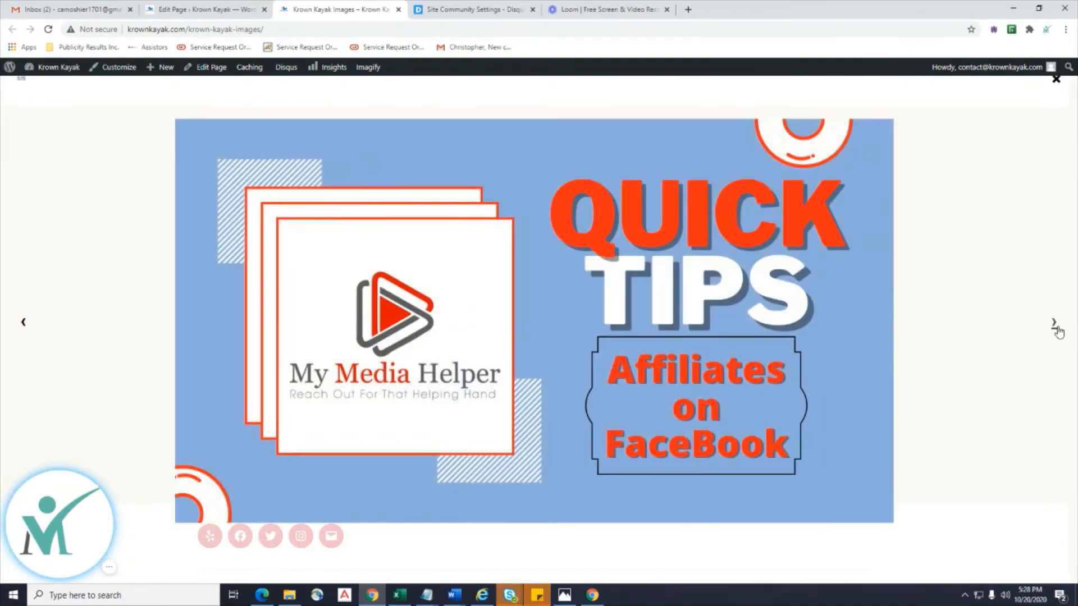
{"action": "left_click", "coordinate": [1056, 330]}
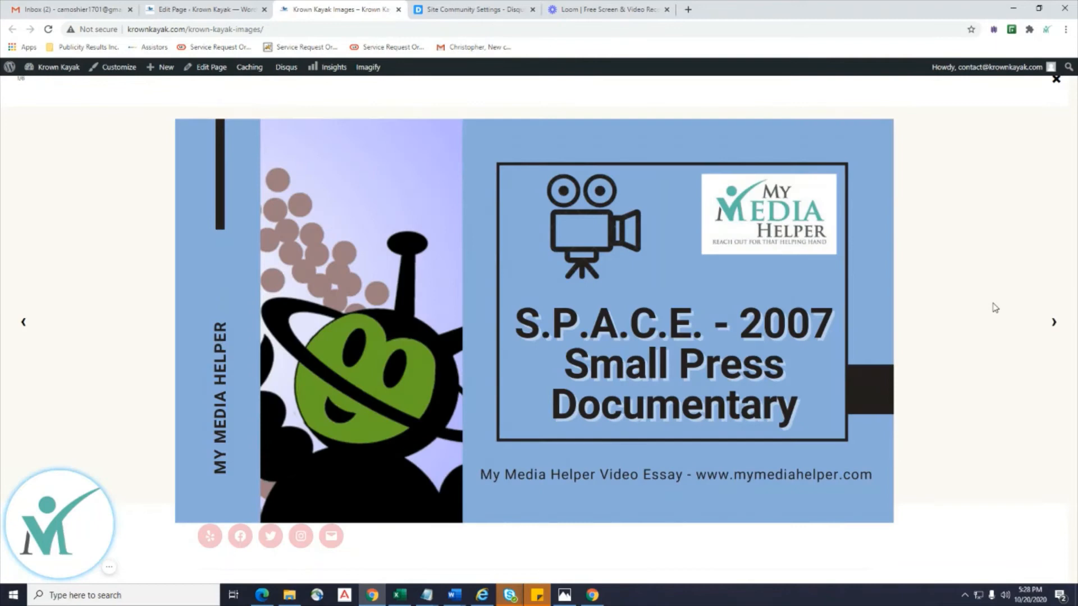
{"action": "left_click", "coordinate": [993, 307]}
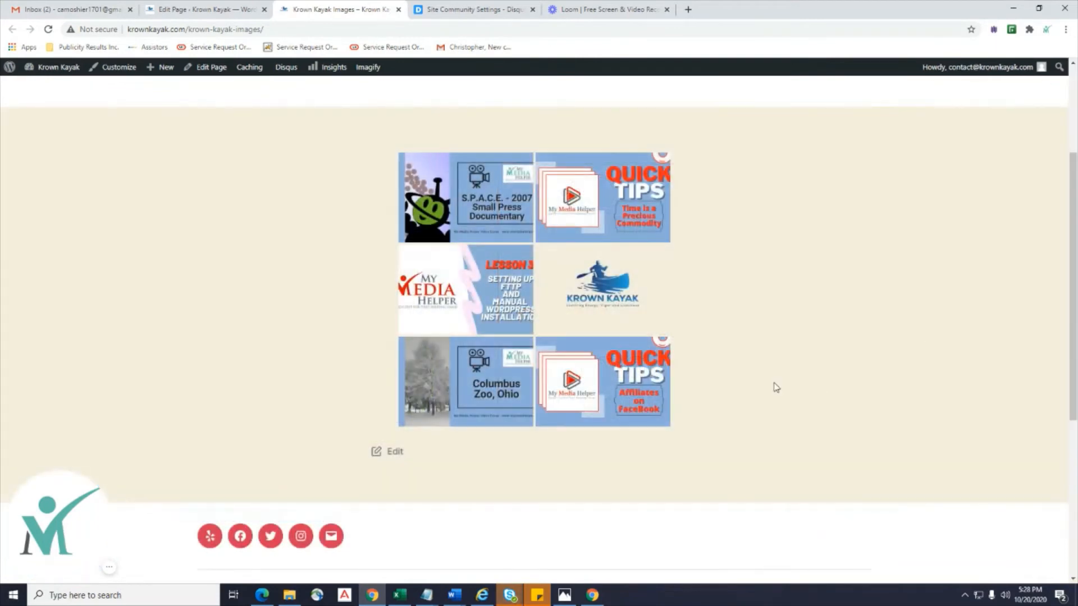
{"action": "scroll", "coordinate": [776, 387], "scroll_direction": "up", "scroll_amount": 3}
{"action": "scroll", "coordinate": [358, 482], "scroll_direction": "down", "scroll_amount": 2}
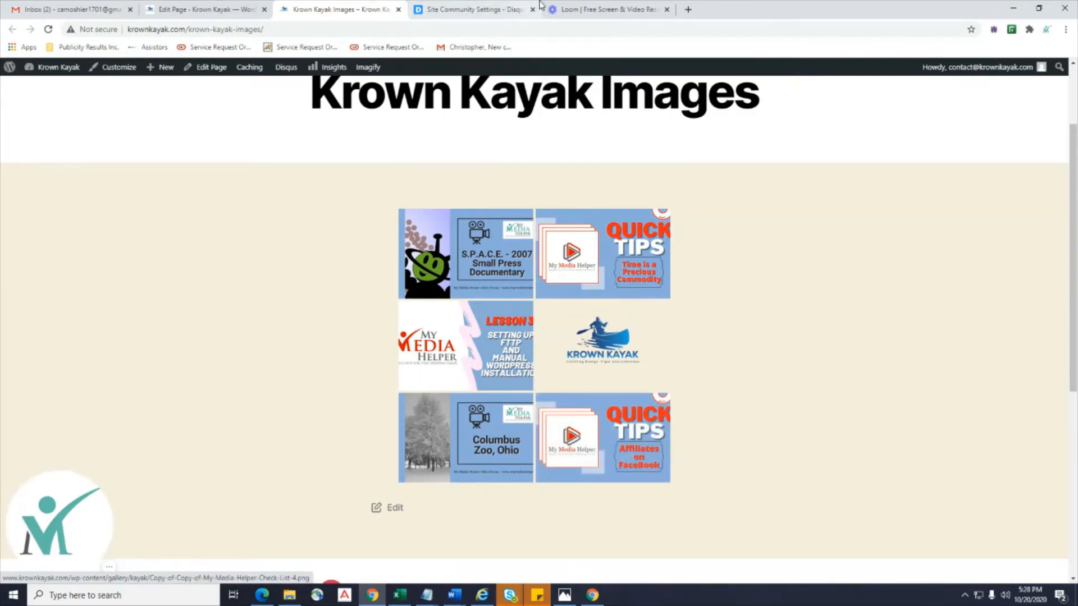
{"action": "scroll", "coordinate": [344, 89], "scroll_direction": "up", "scroll_amount": 1}
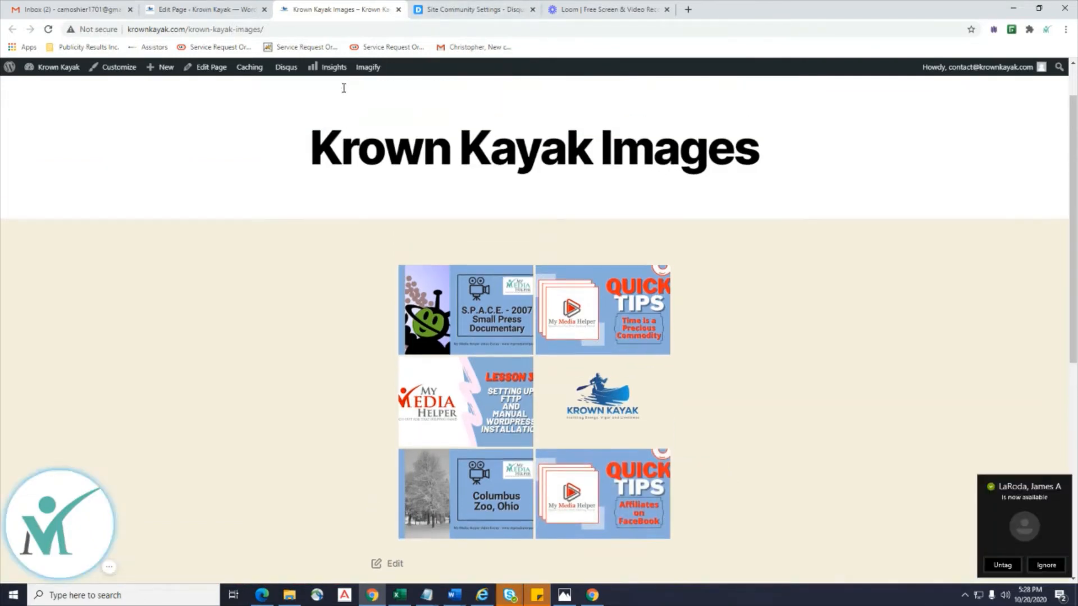
{"action": "left_click", "coordinate": [196, 8]}
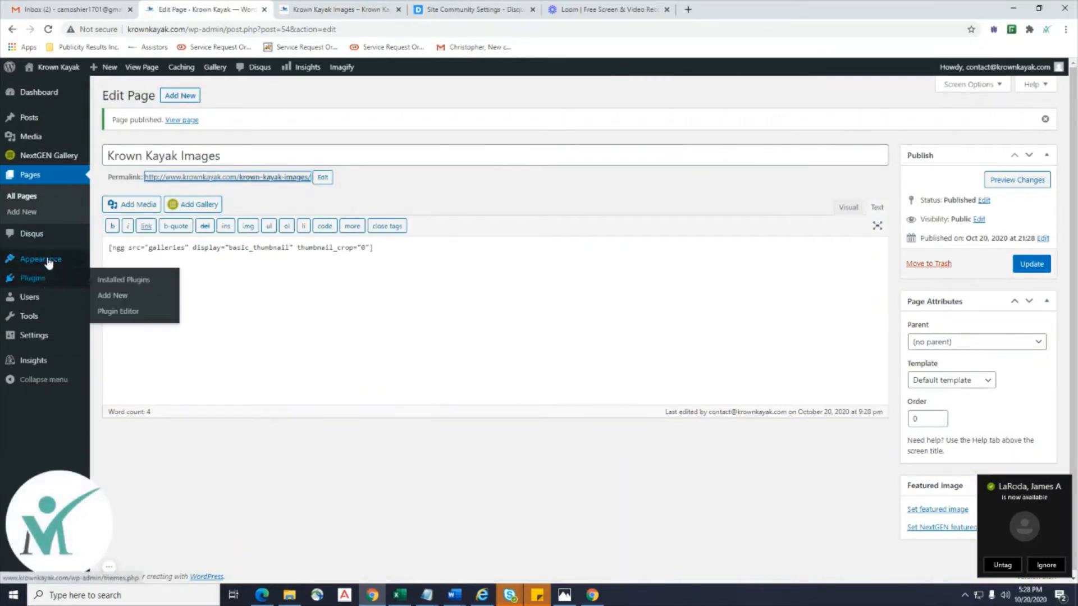
Activate the Official Facebook Pixel plugin and open its Settings > Facebook Pixel page.
{"action": "left_click", "coordinate": [124, 284]}
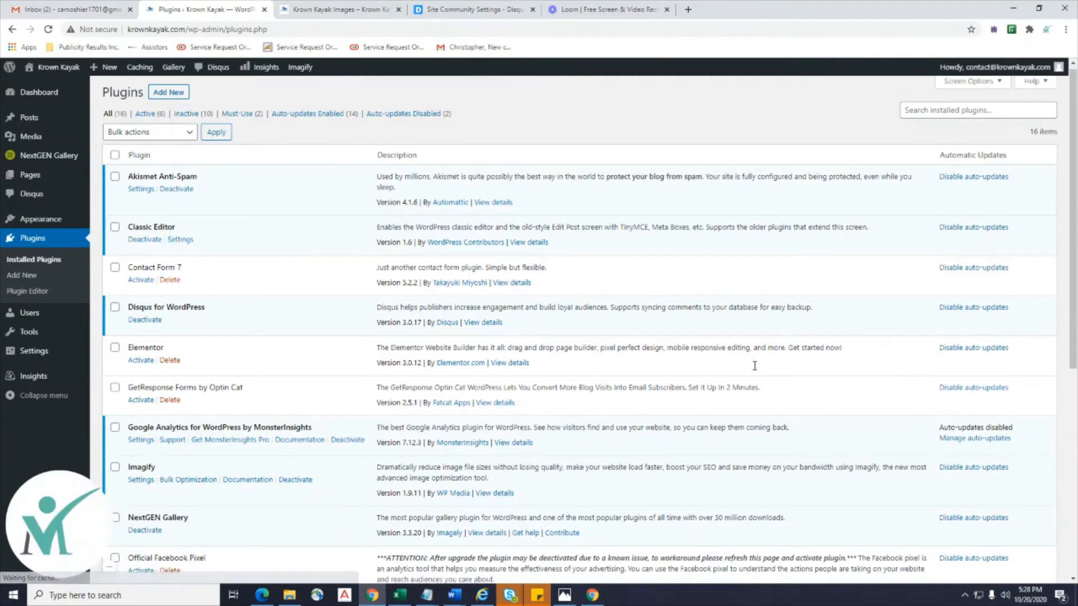
{"action": "scroll", "coordinate": [754, 367], "scroll_direction": "down", "scroll_amount": 5}
{"action": "scroll", "coordinate": [754, 368], "scroll_direction": "down", "scroll_amount": 1}
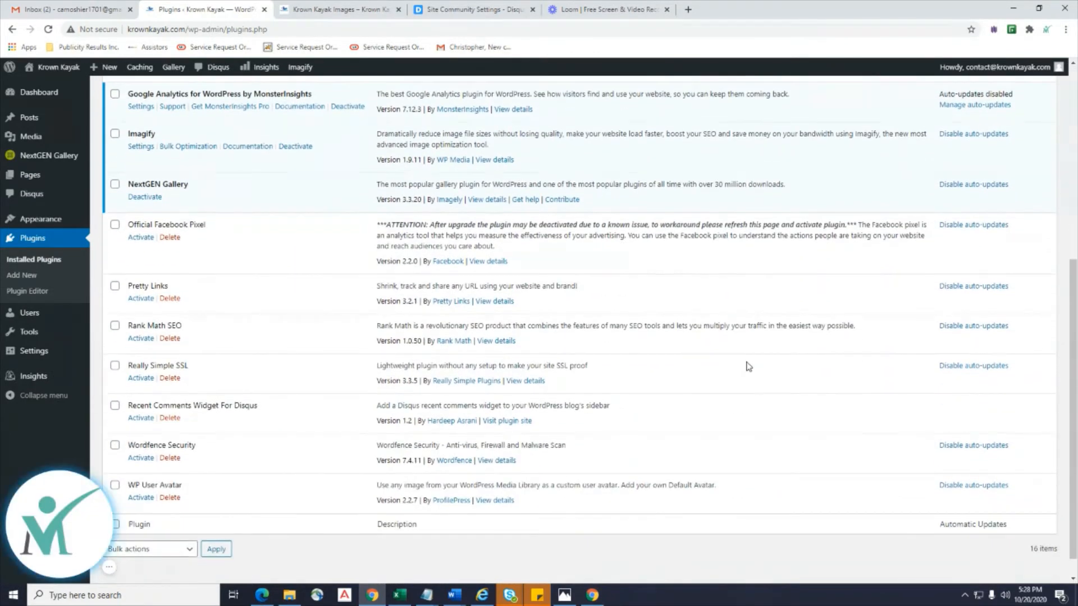
{"action": "left_click", "coordinate": [140, 238]}
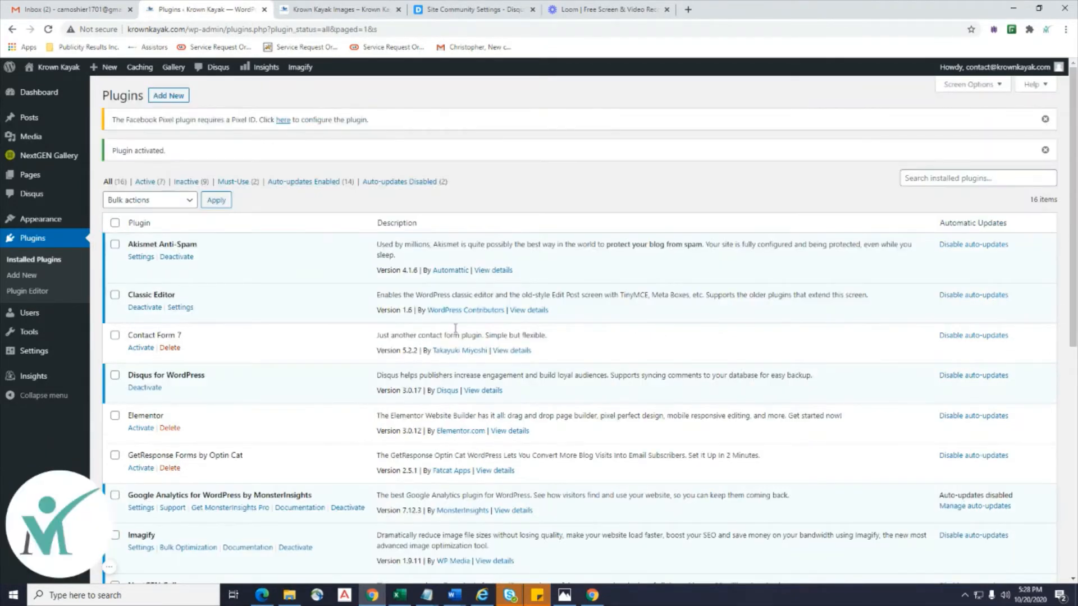
{"action": "scroll", "coordinate": [455, 328], "scroll_direction": "down", "scroll_amount": 6}
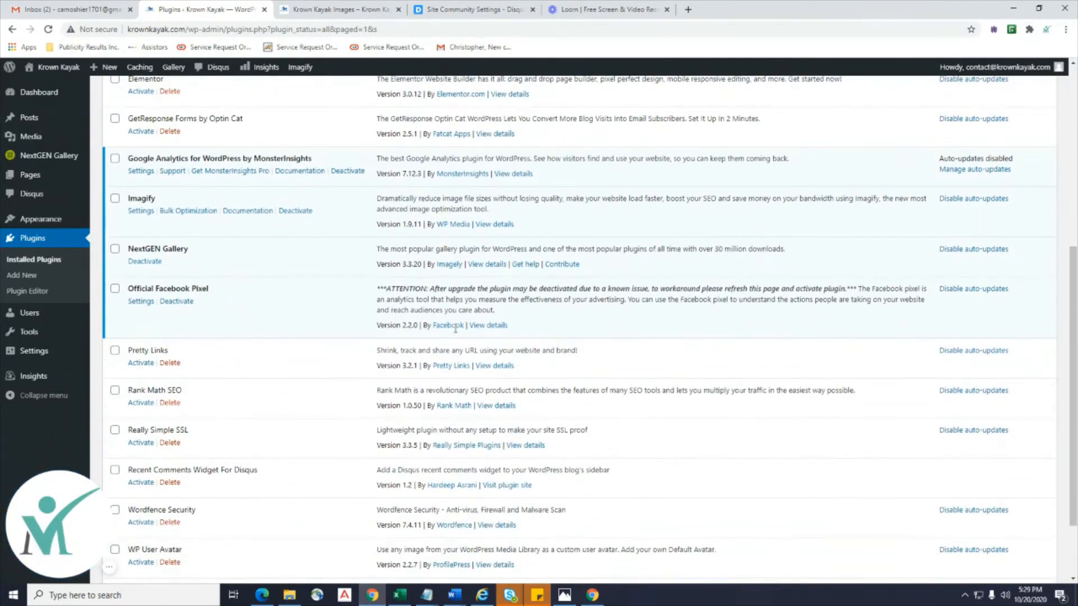
{"action": "mouse_move", "coordinate": [35, 353]}
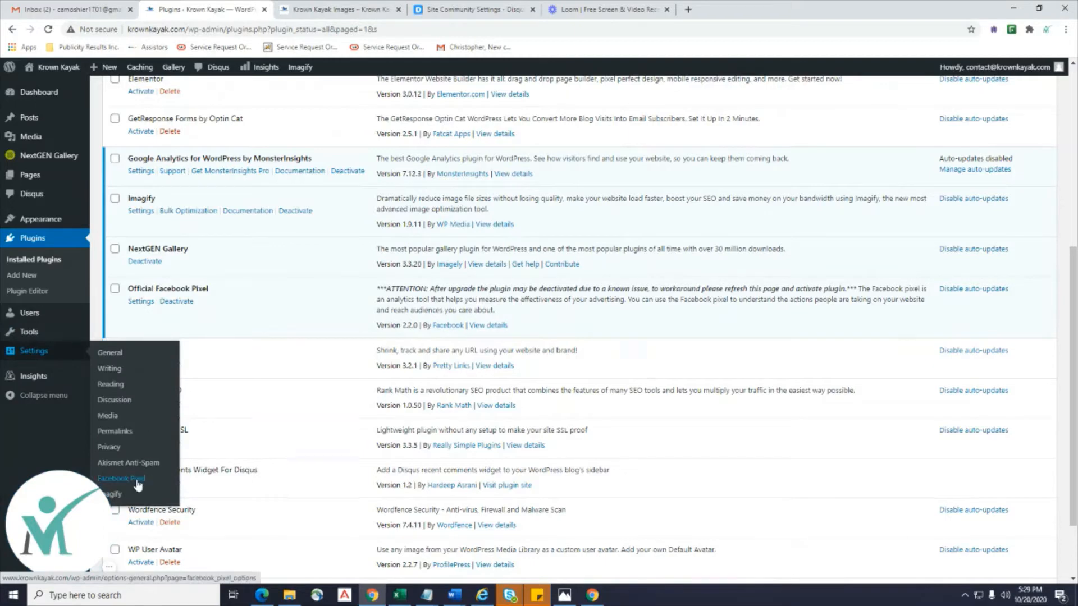
{"action": "left_click", "coordinate": [136, 482]}
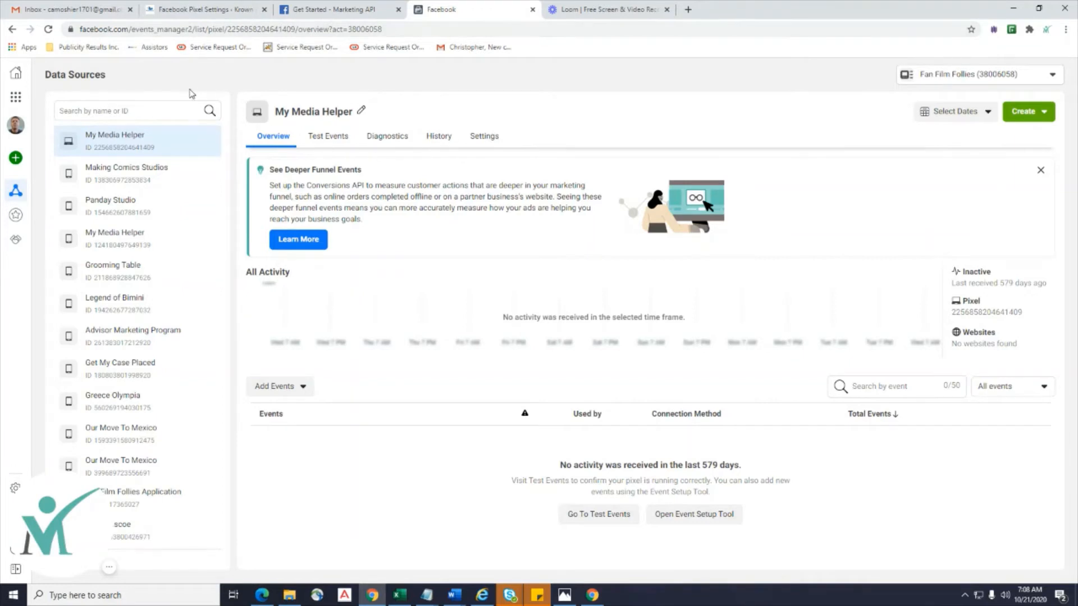
Switch Events Manager to the business manager account and start connecting a new data source.
{"action": "scroll", "coordinate": [107, 326], "scroll_direction": "down", "scroll_amount": 1}
{"action": "scroll", "coordinate": [152, 253], "scroll_direction": "up", "scroll_amount": 1}
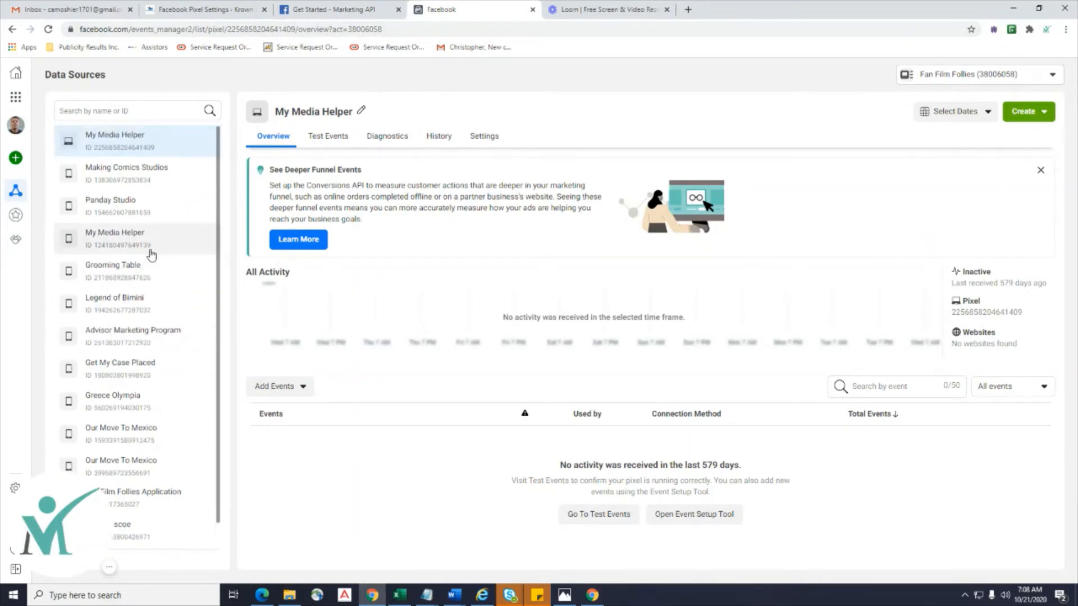
{"action": "left_click", "coordinate": [15, 127]}
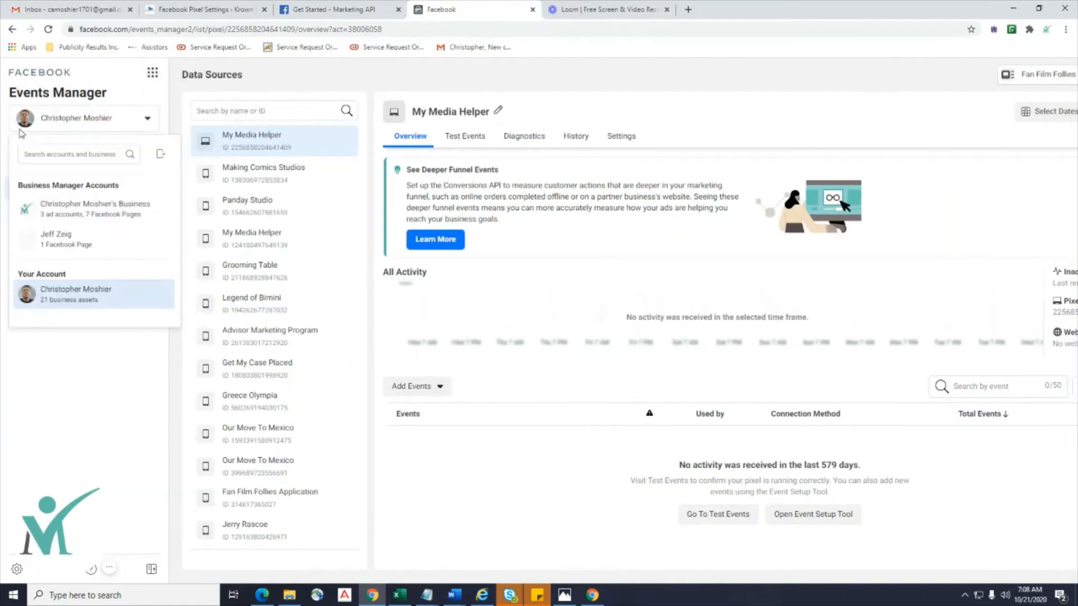
{"action": "left_click", "coordinate": [81, 219]}
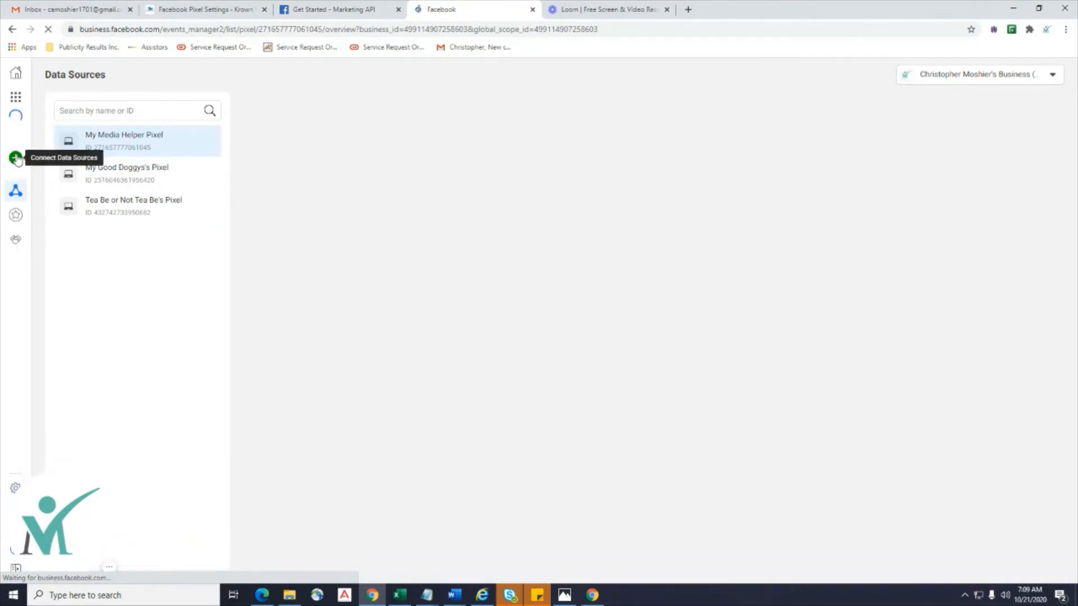
{"action": "mouse_move", "coordinate": [18, 161]}
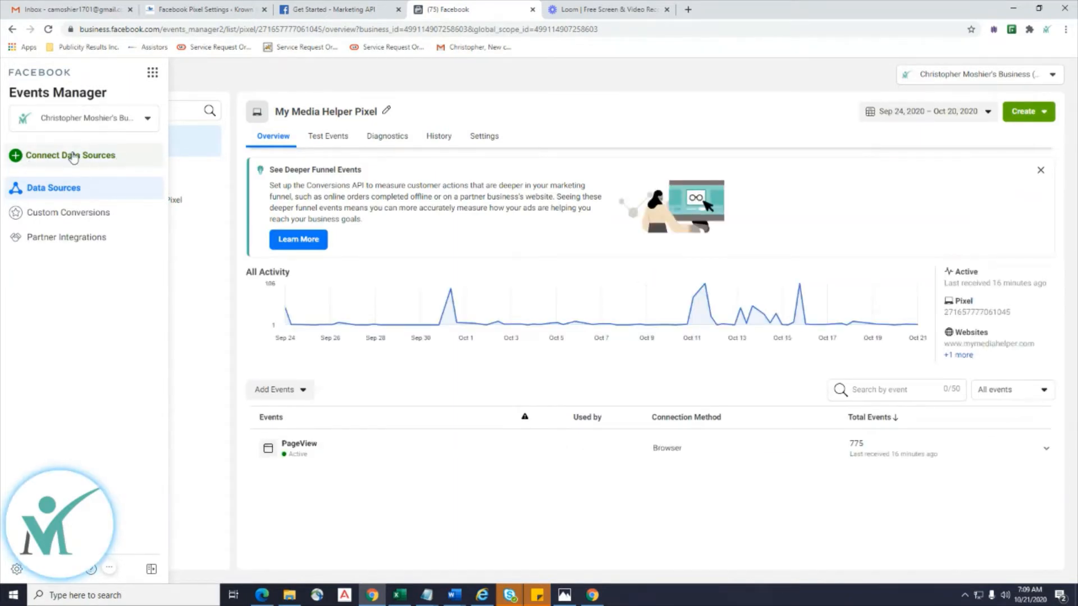
{"action": "left_click", "coordinate": [73, 157]}
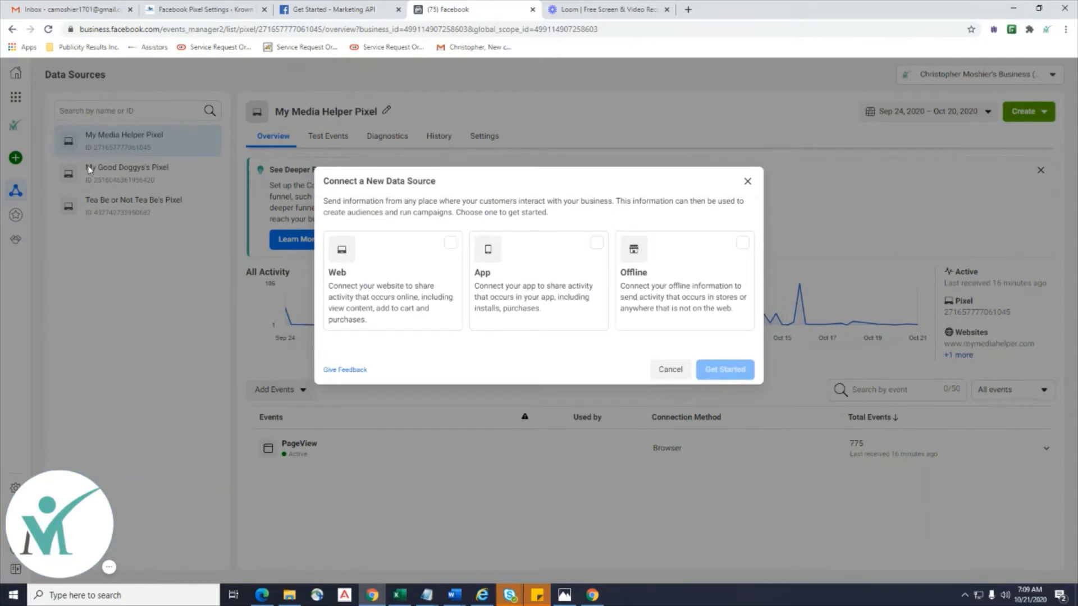
Choose Web as the new data source and connect it through Facebook Pixel.
{"action": "left_click", "coordinate": [449, 247]}
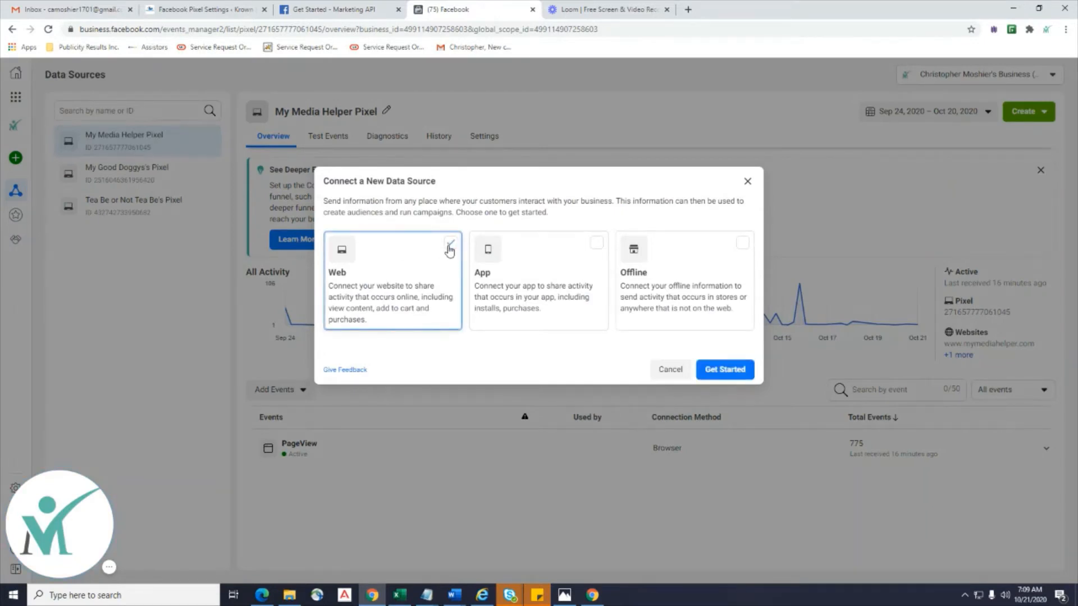
{"action": "left_click", "coordinate": [721, 369]}
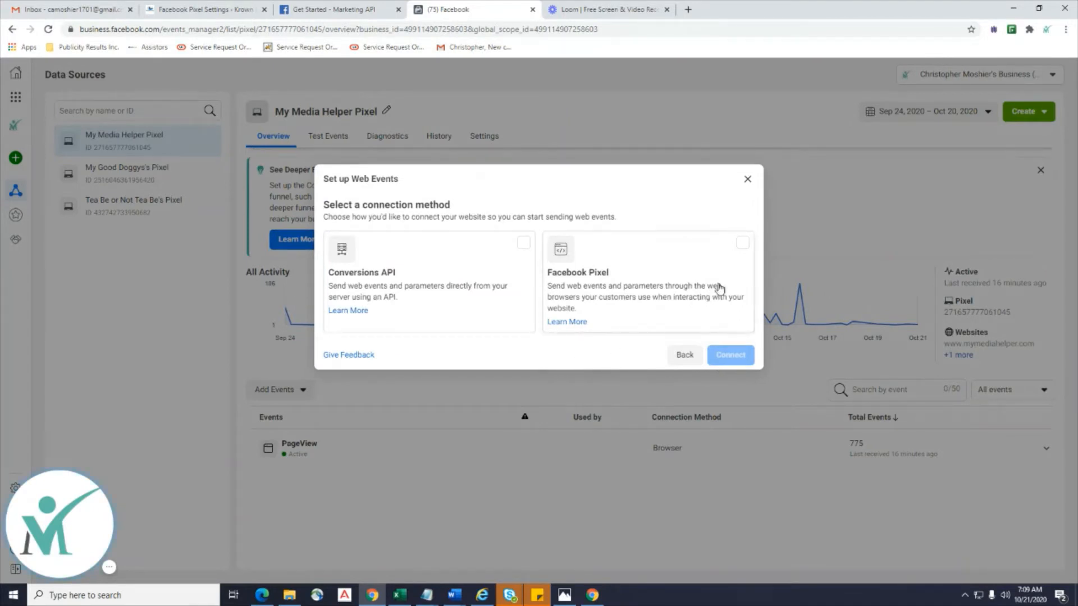
{"action": "left_click", "coordinate": [743, 252]}
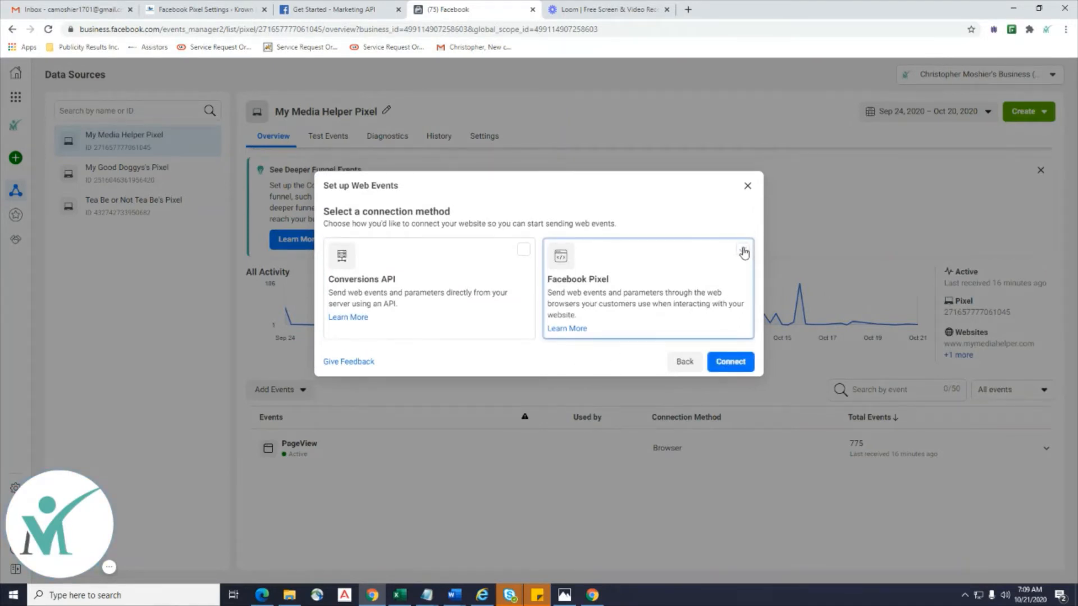
{"action": "left_click", "coordinate": [723, 360]}
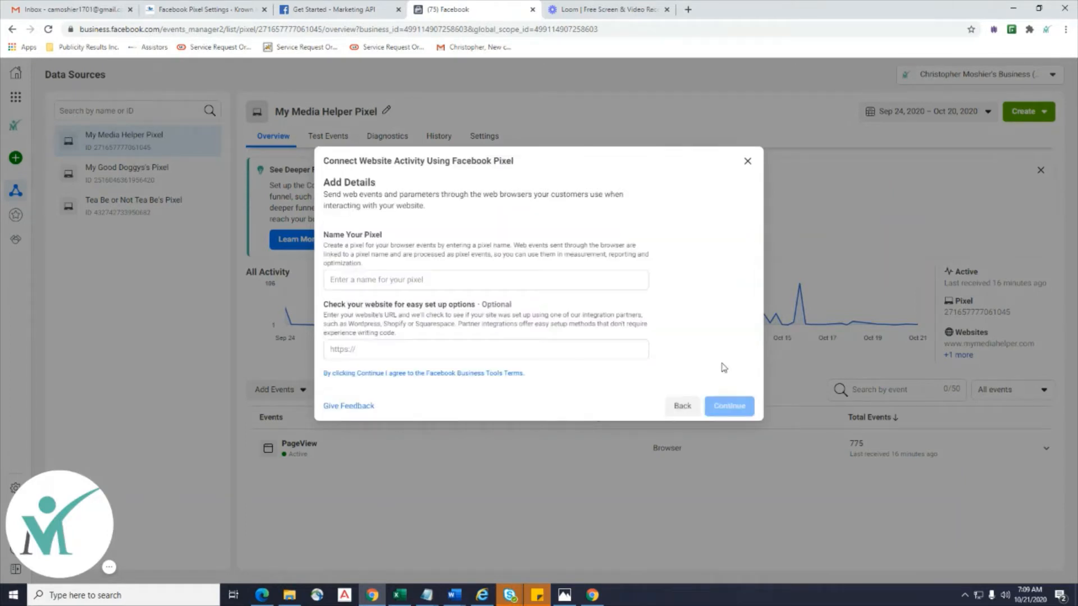
{"action": "left_click", "coordinate": [402, 279]}
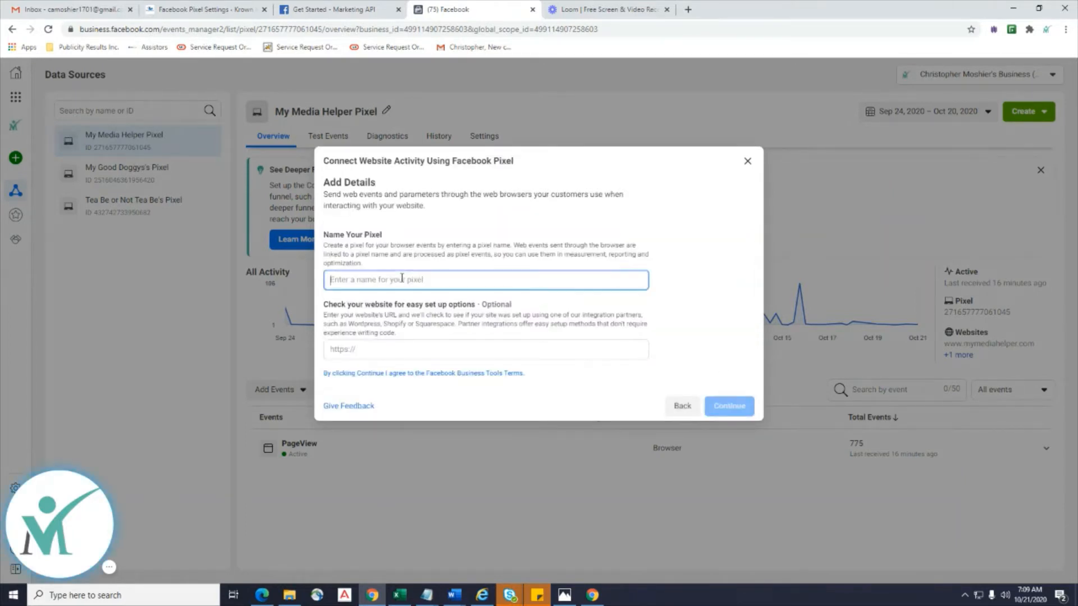
{"action": "type", "text": "Krown Kayak Pixel"}
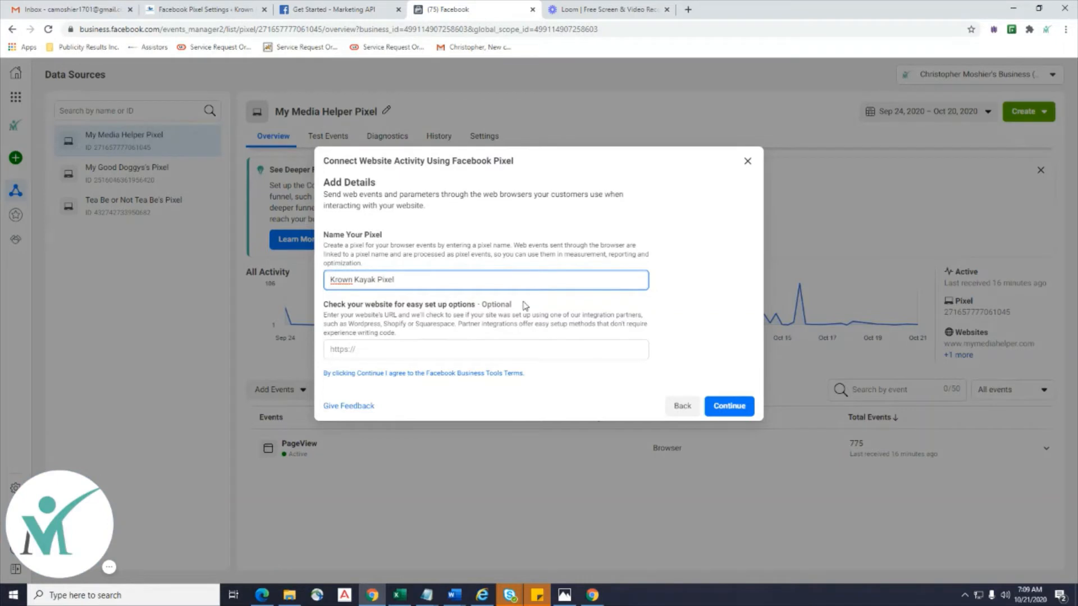
{"action": "left_click", "coordinate": [398, 351]}
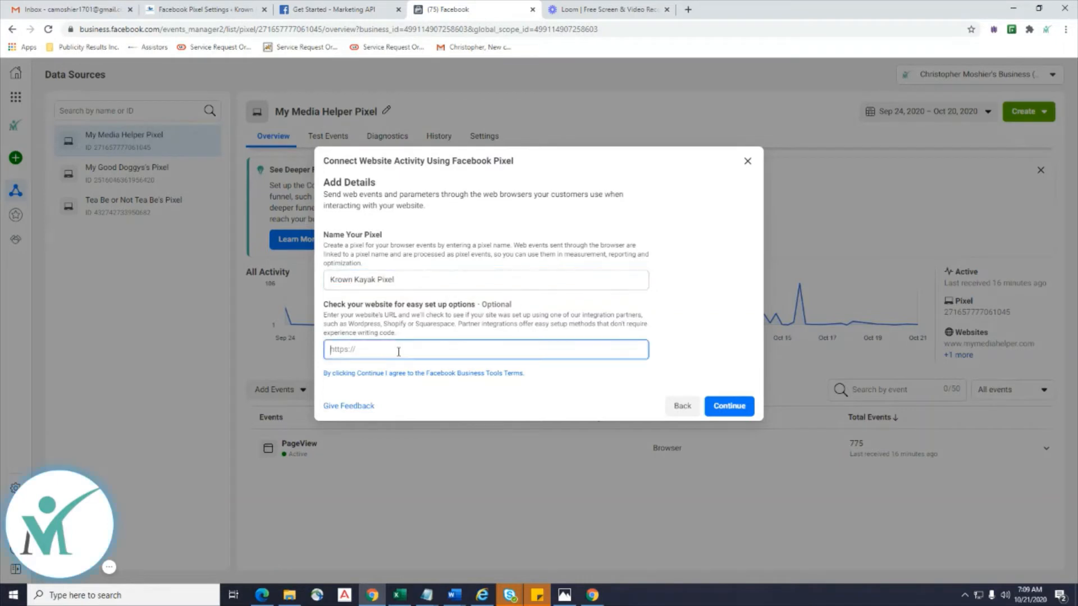
{"action": "type", "text": "https://www.krownkayak.com"}
{"action": "left_click", "coordinate": [720, 408]}
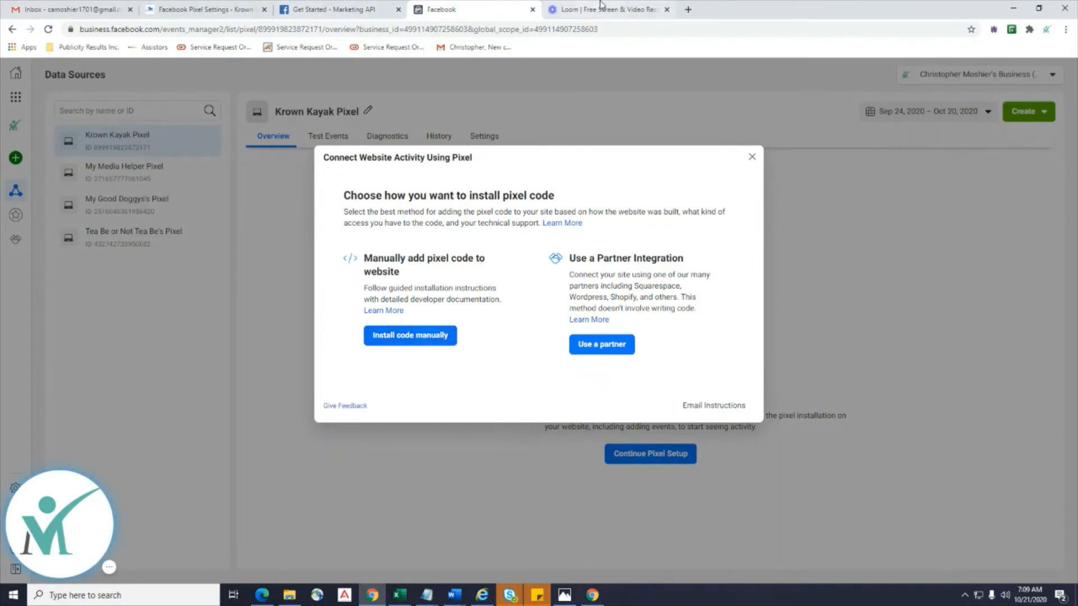
After checking the WordPress tab, choose partner installation for the pixel and select WordPress.
{"action": "left_click", "coordinate": [203, 11]}
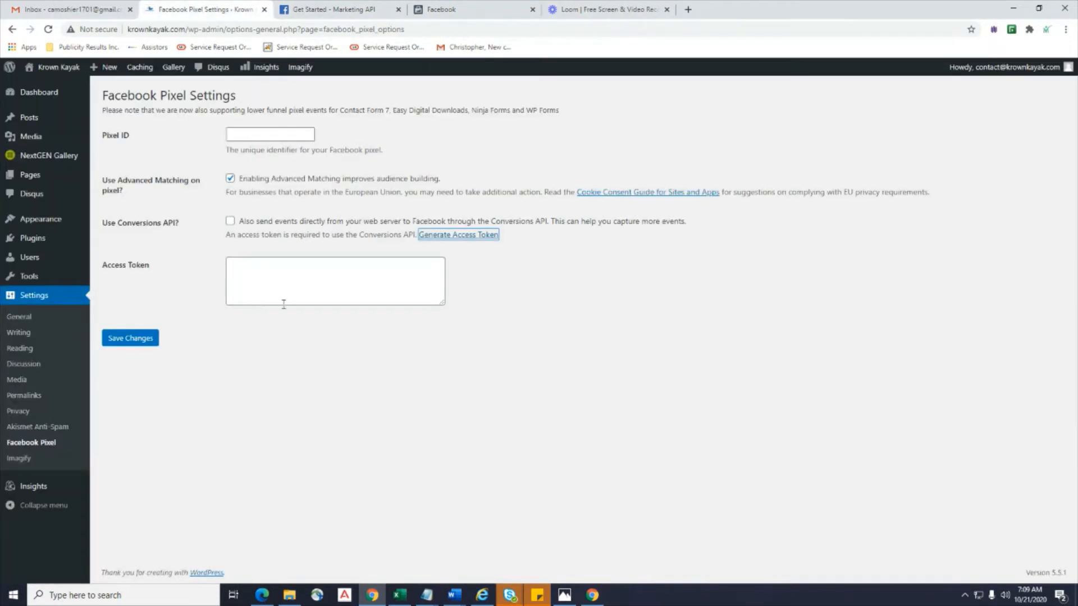
{"action": "left_click", "coordinate": [455, 9]}
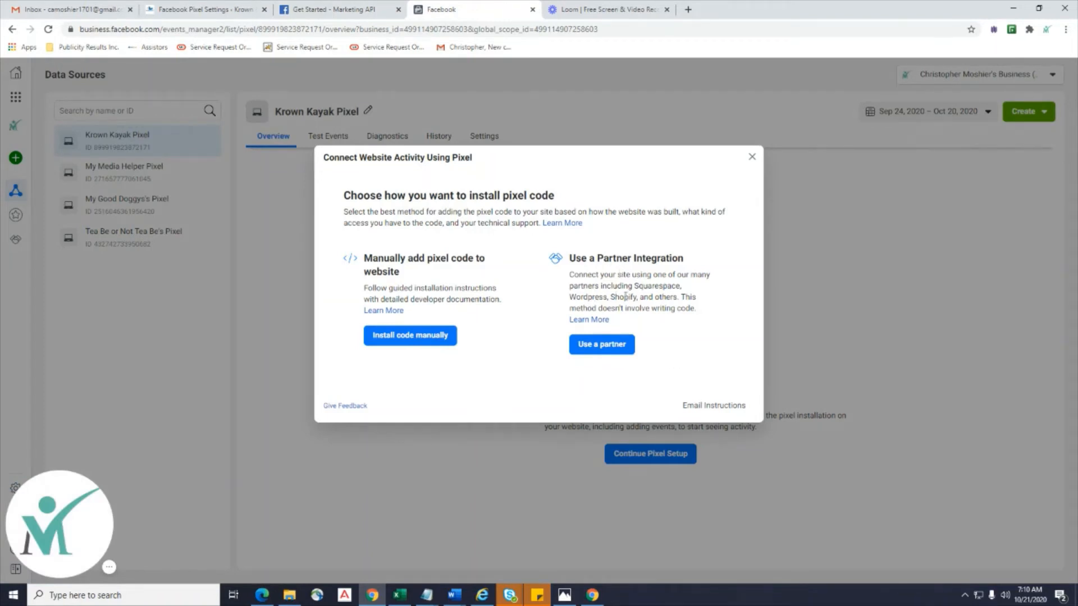
{"action": "left_click", "coordinate": [601, 348]}
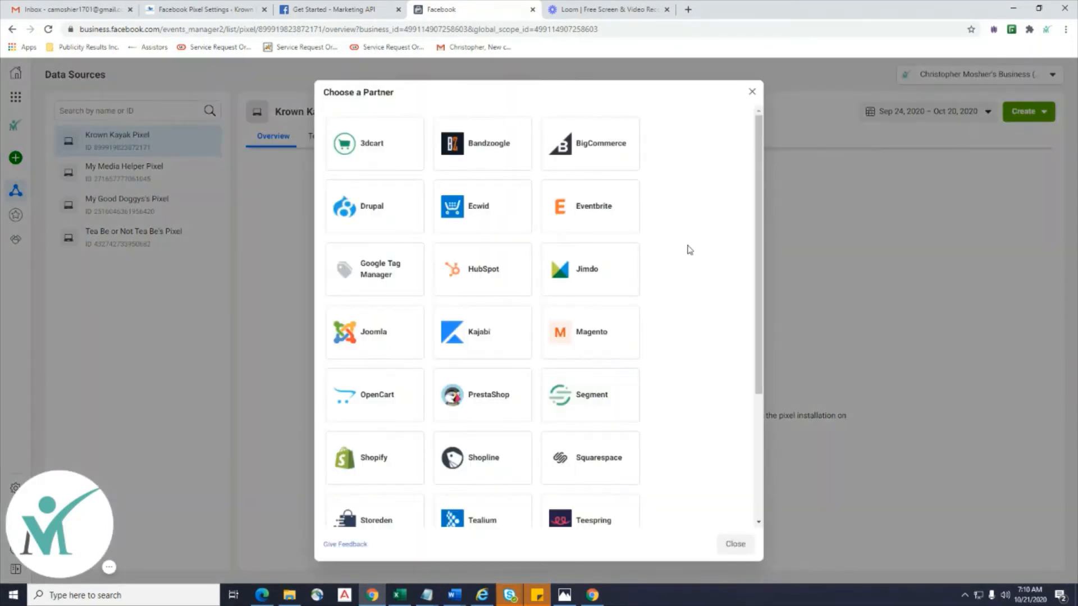
{"action": "scroll", "coordinate": [691, 248], "scroll_direction": "down", "scroll_amount": 3}
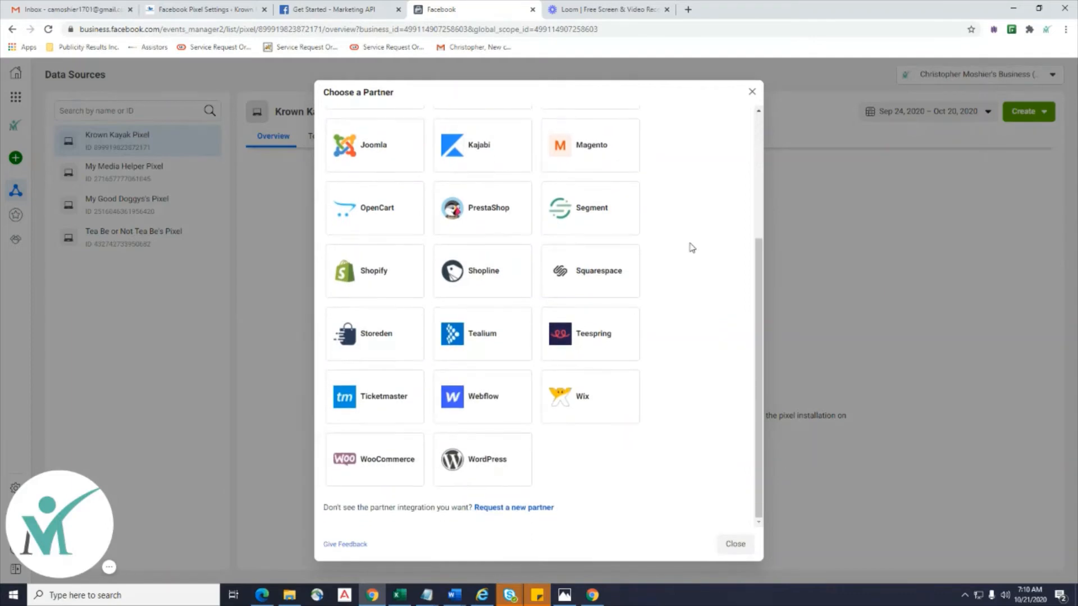
{"action": "left_click", "coordinate": [490, 468]}
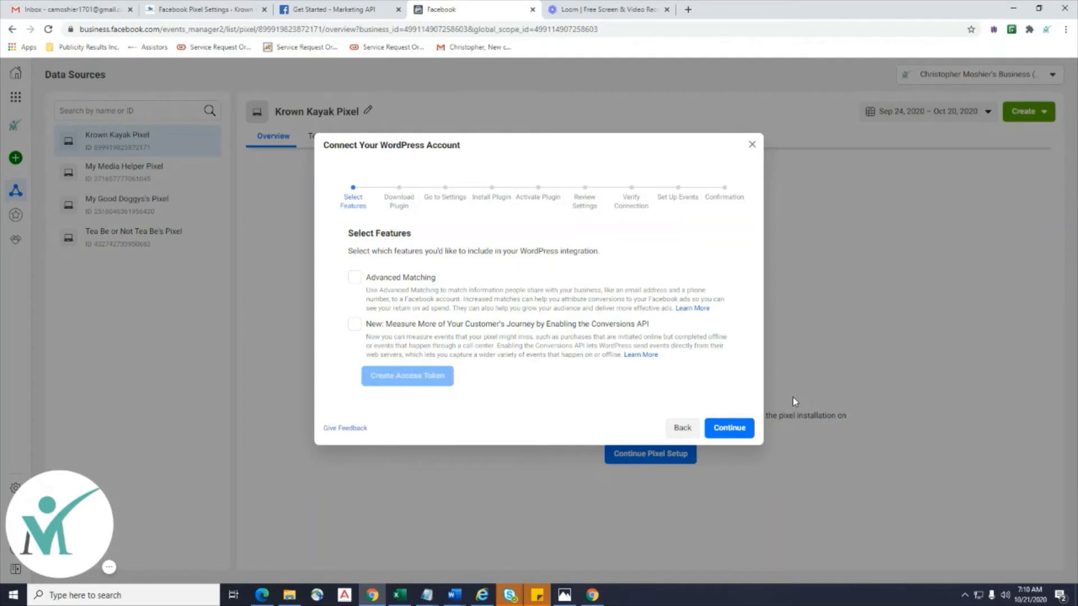
Enable Advanced Matching and the Conversions API, then generate and copy an access token.
{"action": "left_click", "coordinate": [355, 285]}
{"action": "left_click", "coordinate": [355, 331]}
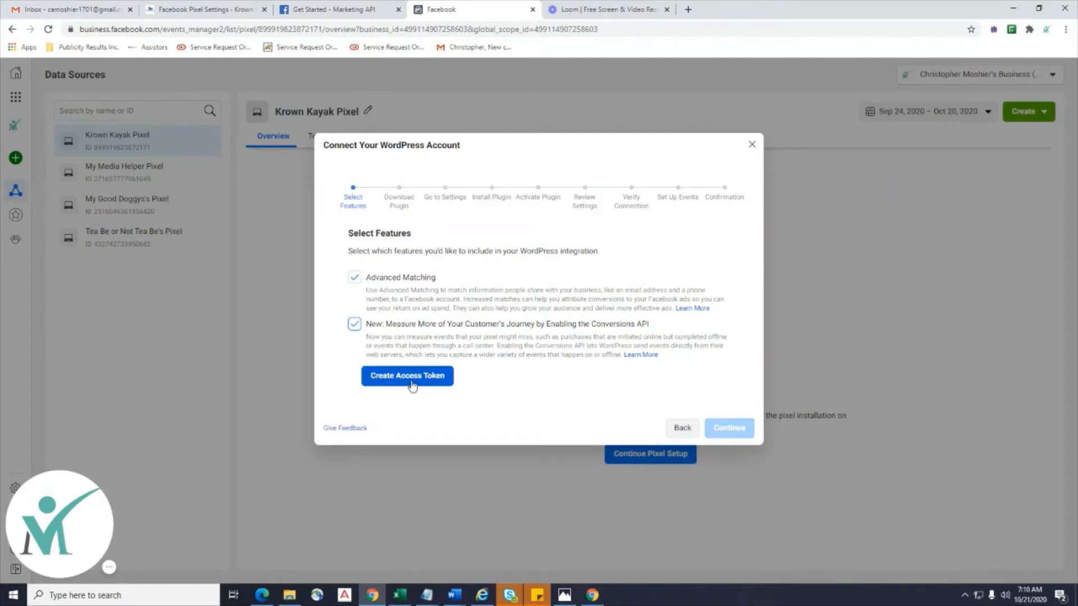
{"action": "left_click", "coordinate": [412, 386]}
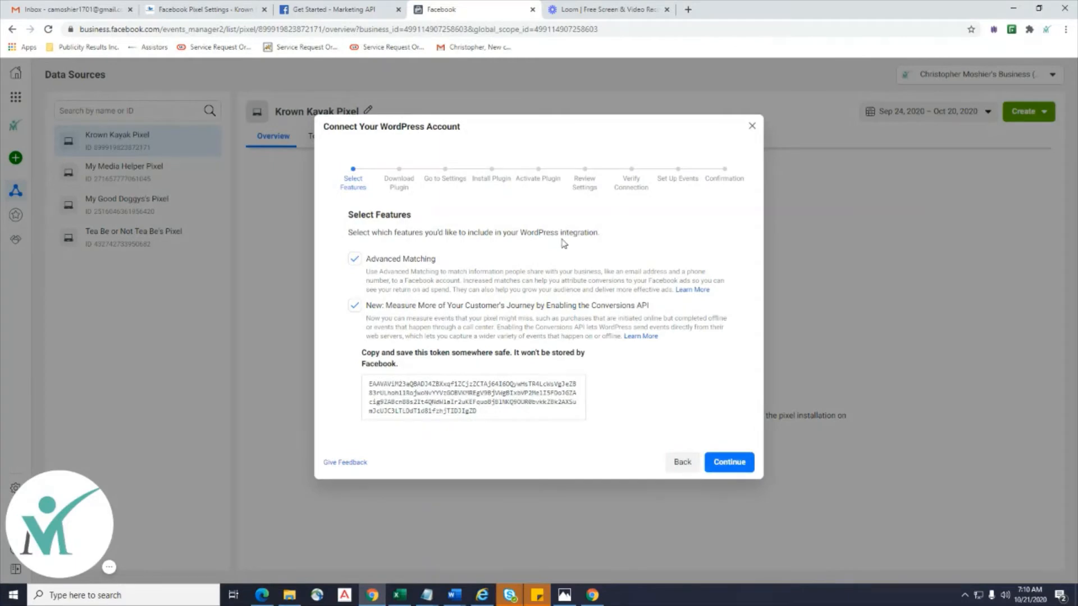
{"action": "left_click", "coordinate": [475, 401]}
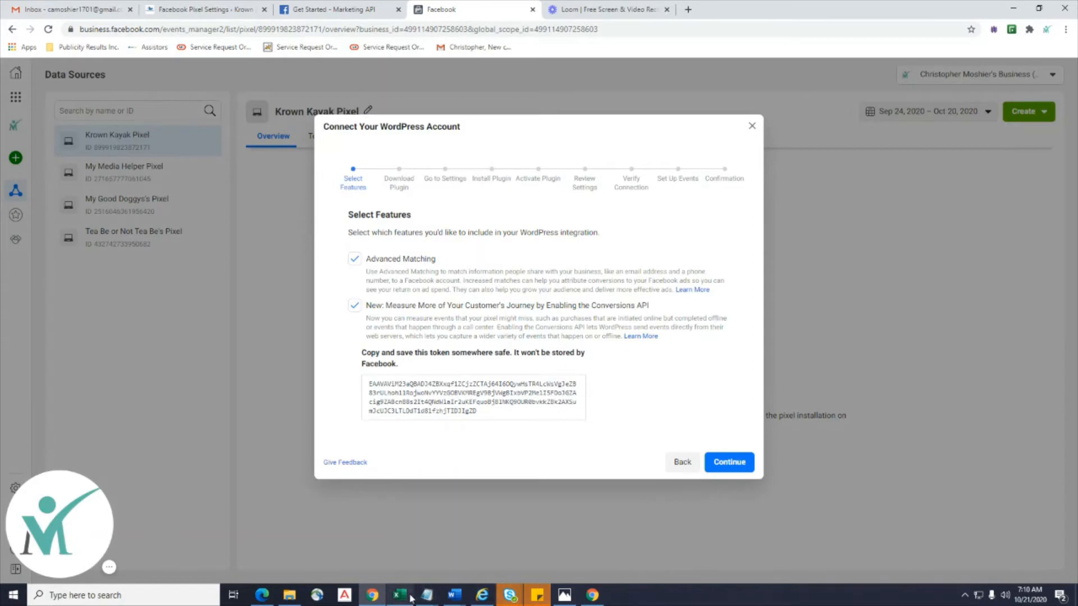
{"action": "left_click", "coordinate": [427, 595]}
Paste the access token at the end of the Tips 6 notes under a 'Krown Pixel:' label.
{"action": "left_click", "coordinate": [537, 554]}
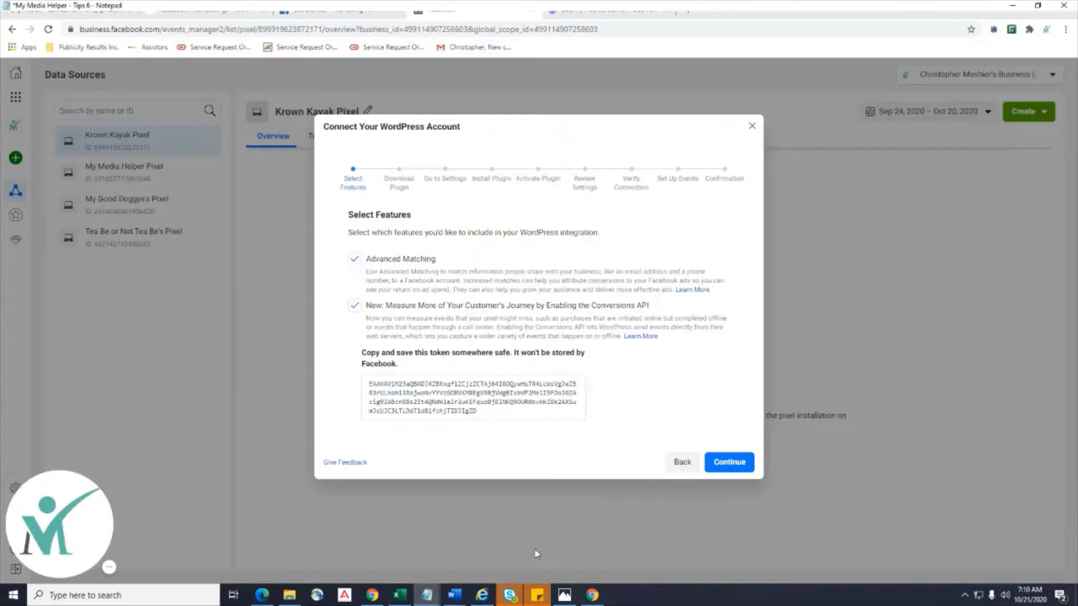
{"action": "scroll", "coordinate": [501, 244], "scroll_direction": "down", "scroll_amount": 8}
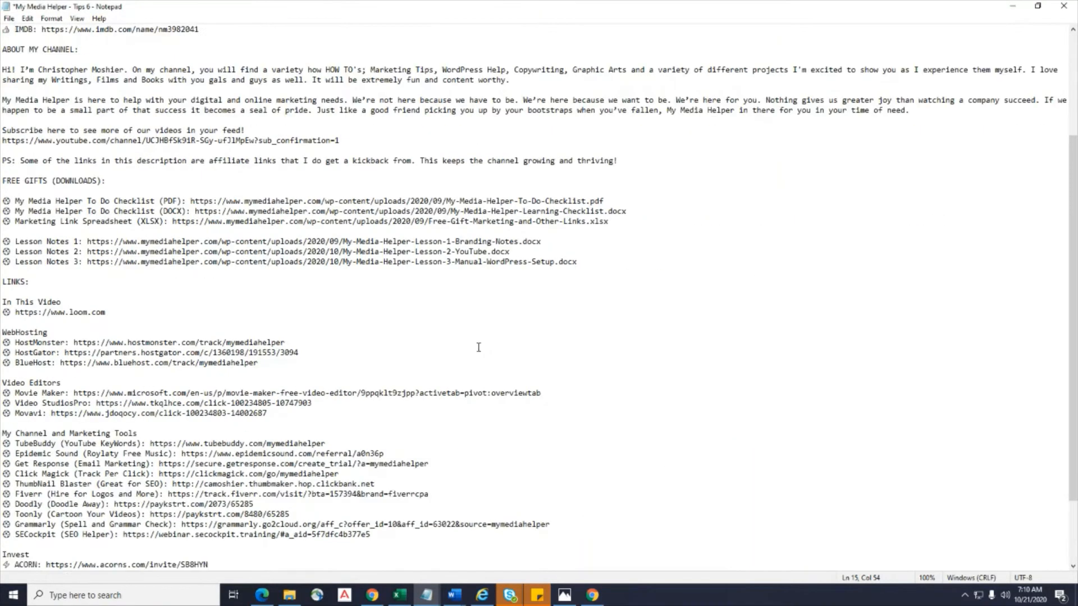
{"action": "left_click", "coordinate": [594, 568]}
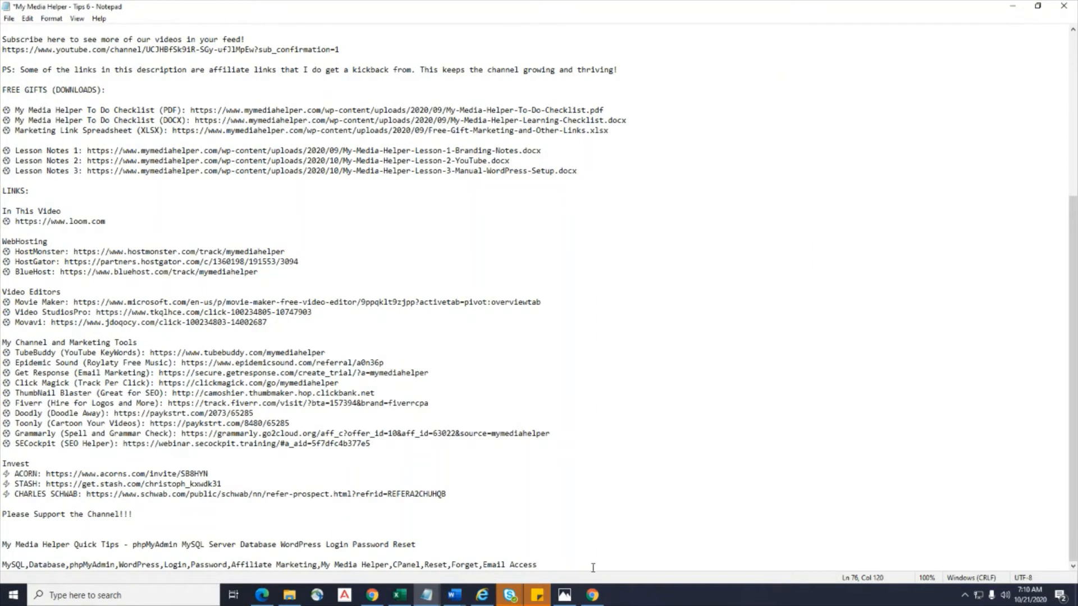
{"action": "key", "text": "Return"}
{"action": "key", "text": "Return"}
{"action": "key", "text": "Return"}
{"action": "key", "text": "Return"}
{"action": "key", "text": "ctrl+v"}
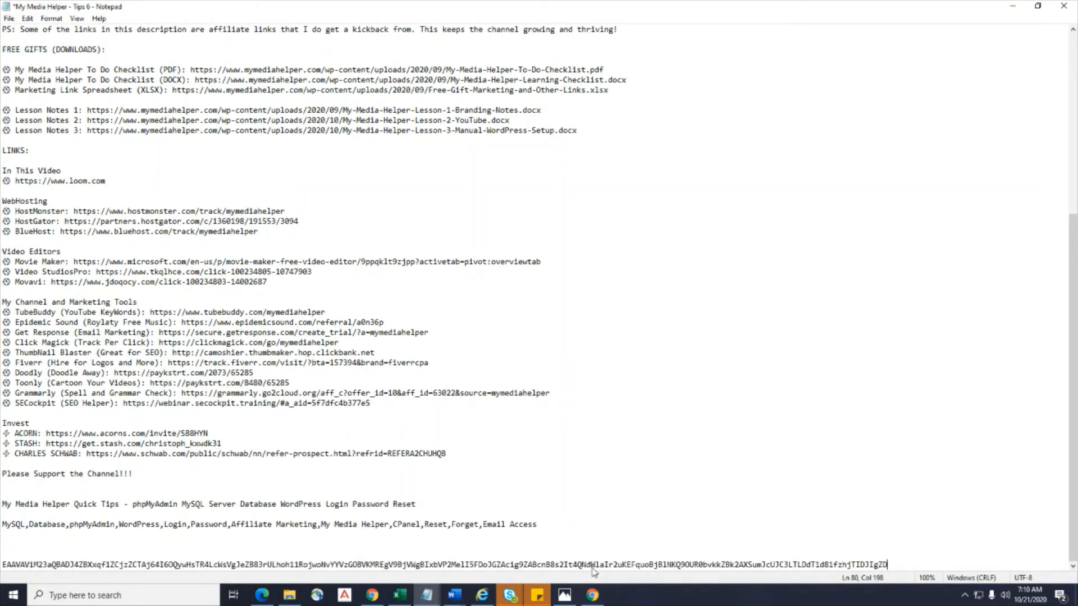
{"action": "left_click", "coordinate": [6, 565]}
{"action": "type", "text": "Krow"}
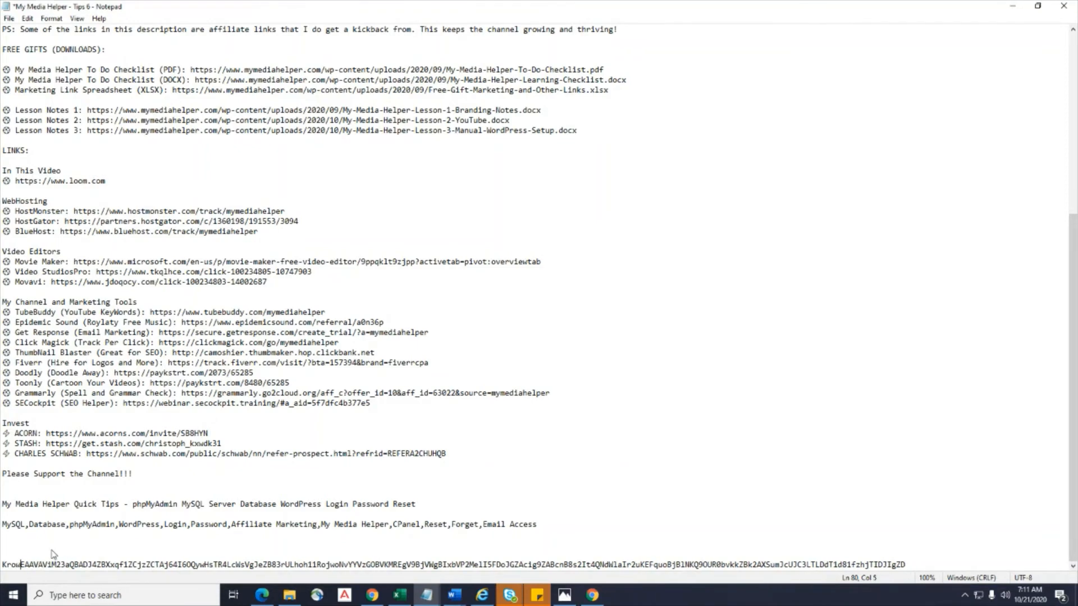
{"action": "type", "text": "n Pixel:"}
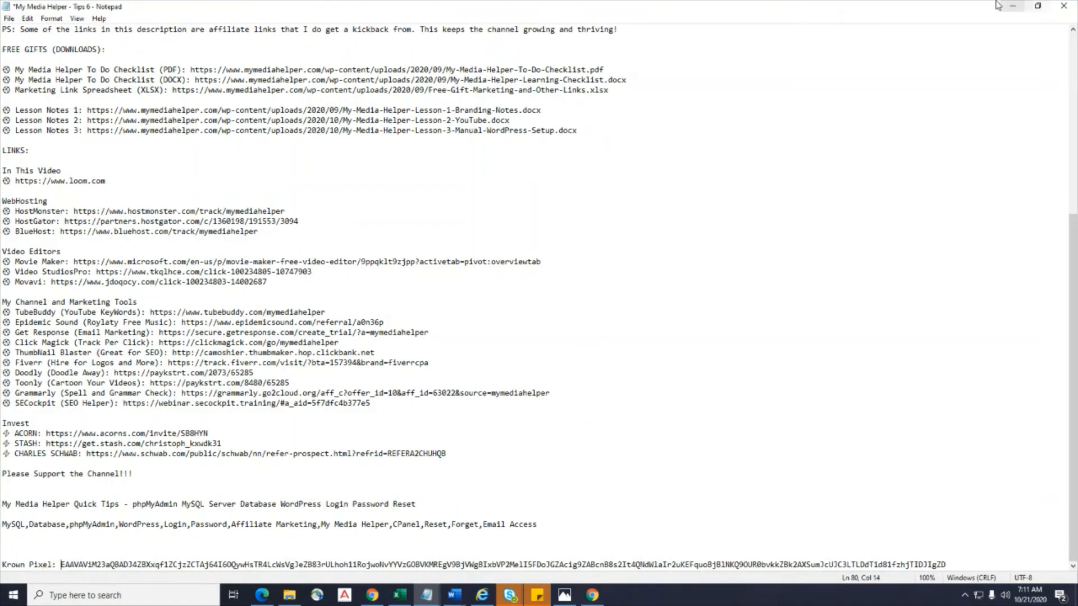
{"action": "left_click", "coordinate": [1013, 11]}
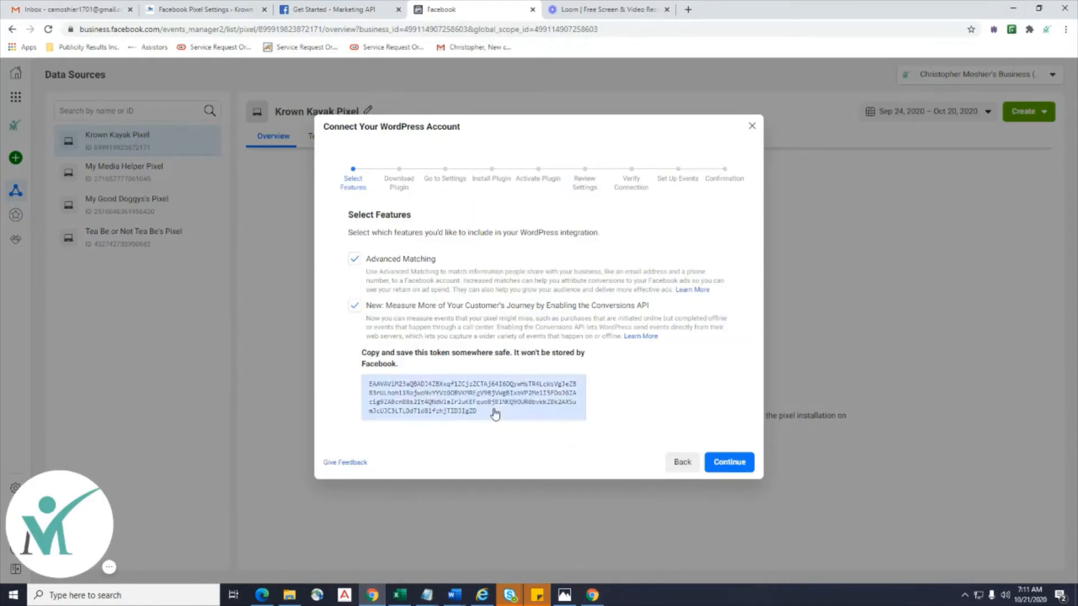
Copy the access token again and paste it into WordPress's Facebook Pixel Access Token field.
{"action": "left_click", "coordinate": [493, 413]}
{"action": "left_click", "coordinate": [167, 5]}
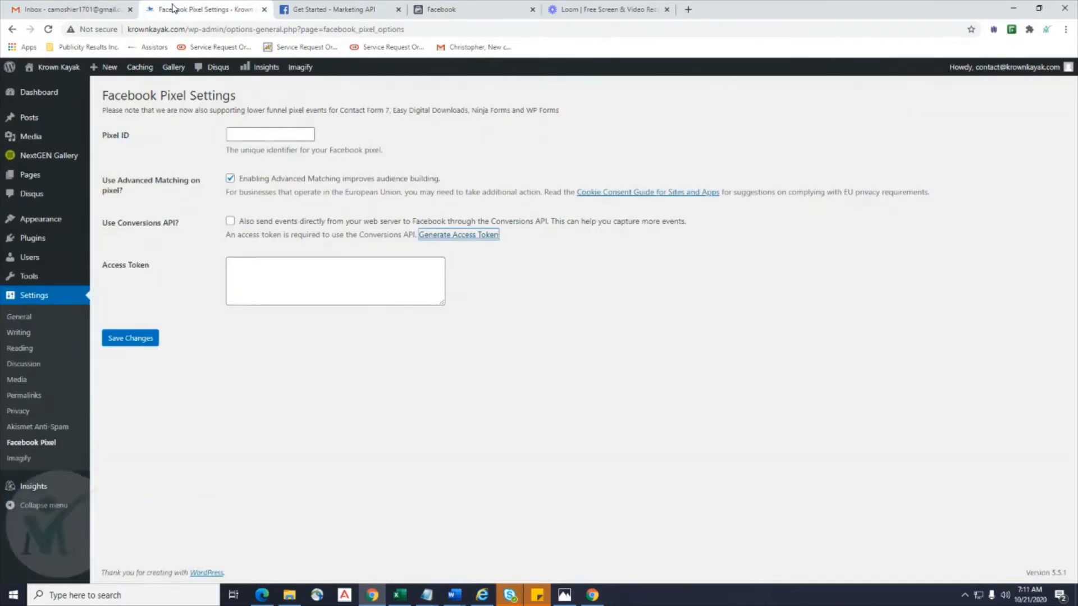
{"action": "left_click", "coordinate": [269, 284]}
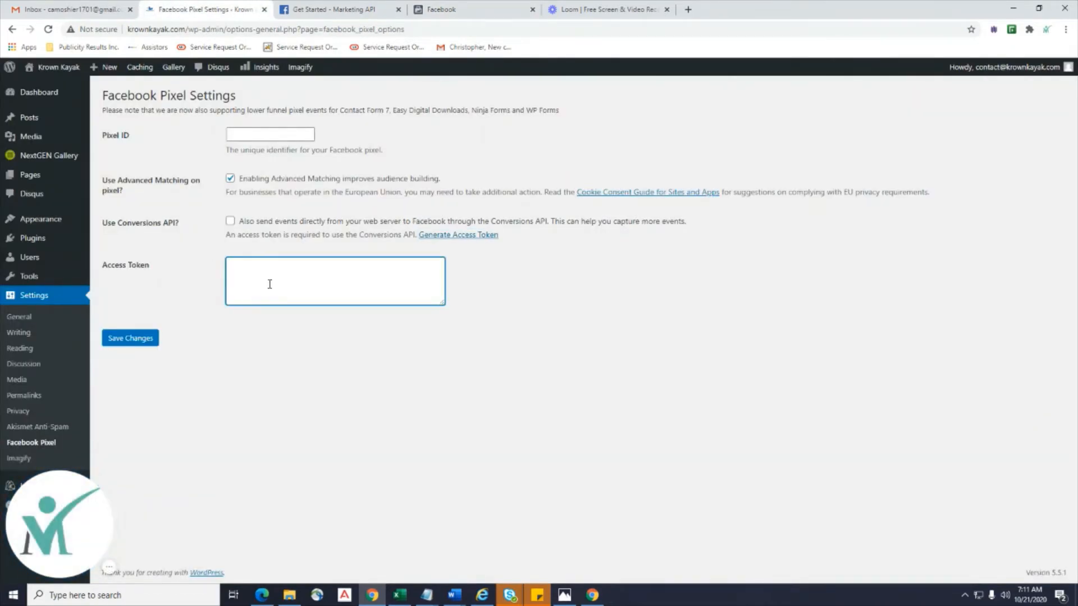
{"action": "key", "text": "ctrl+v"}
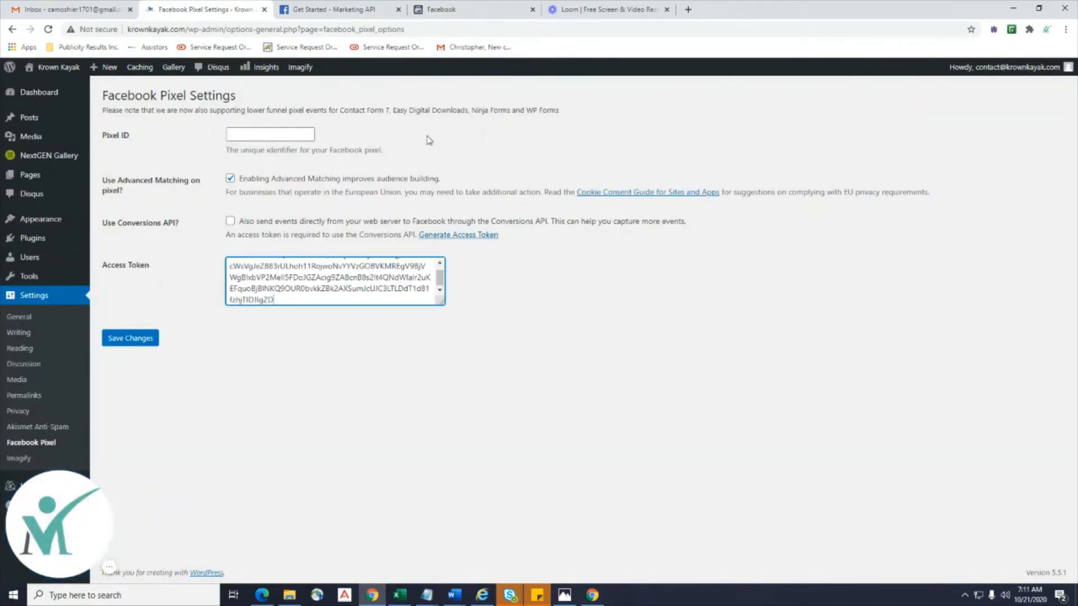
{"action": "left_click", "coordinate": [326, 10]}
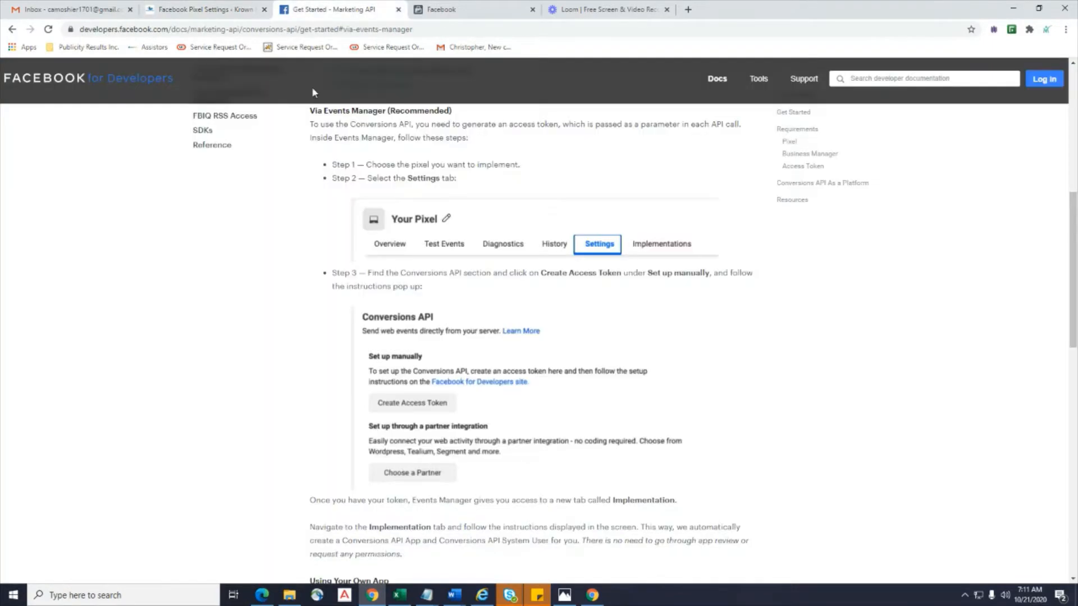
{"action": "left_click", "coordinate": [476, 12]}
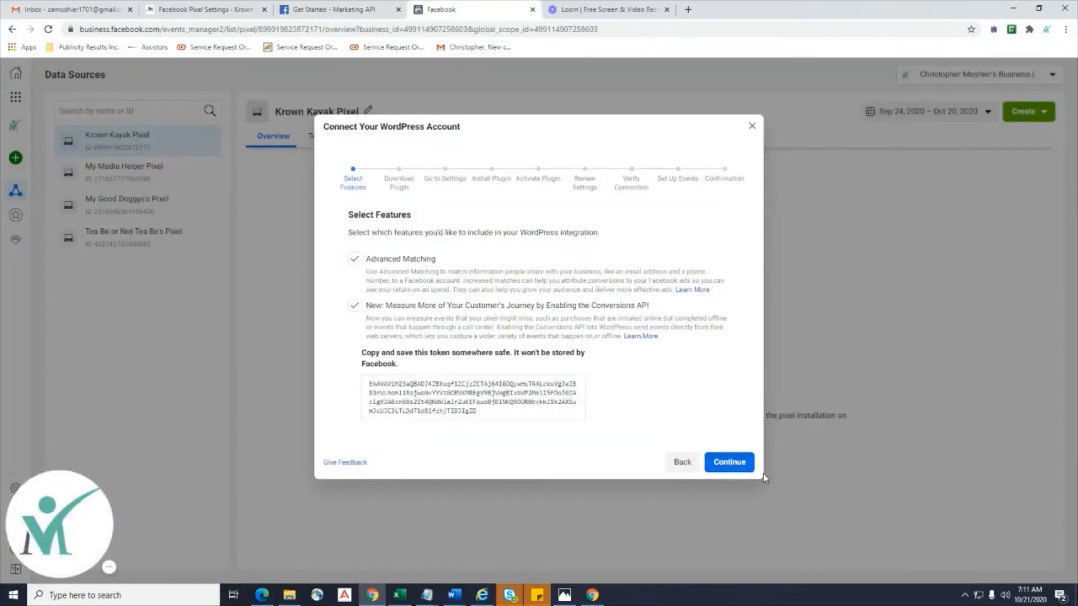
{"action": "left_click", "coordinate": [203, 10]}
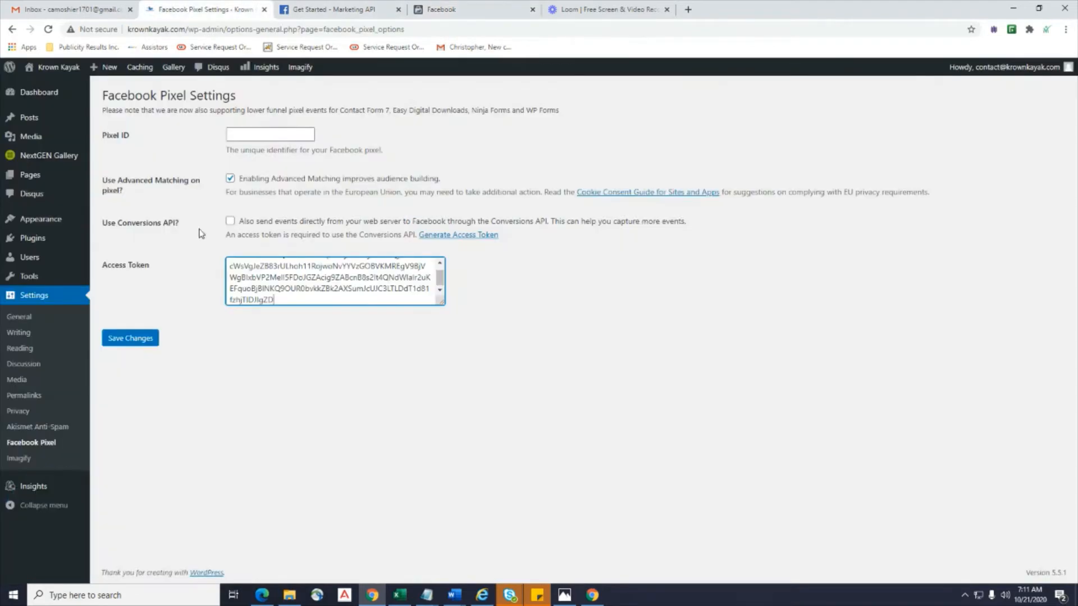
{"action": "left_click", "coordinate": [480, 16]}
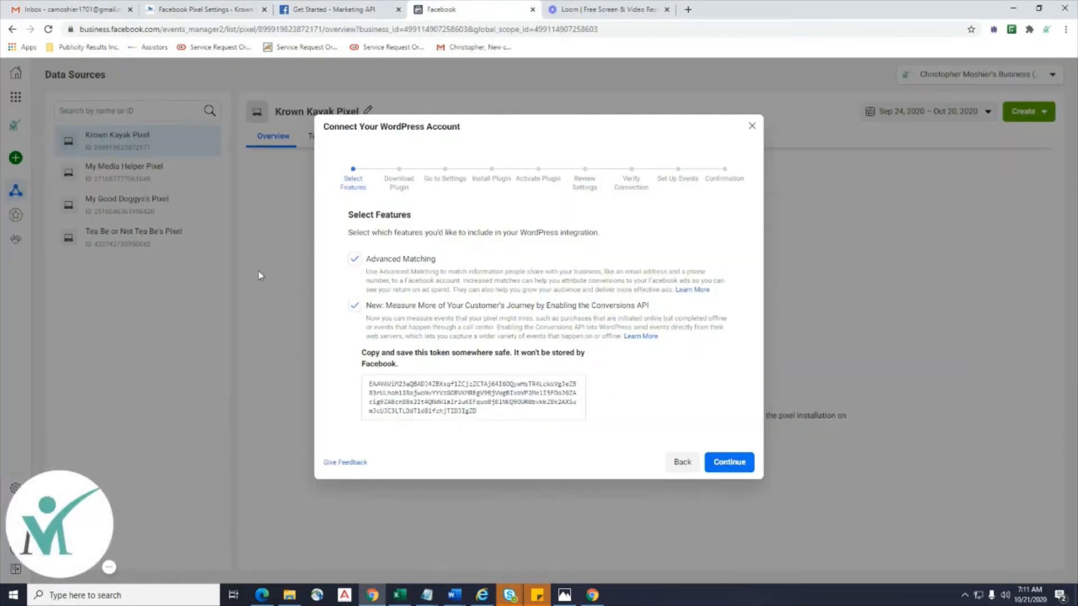
Advance Facebook's WordPress wizard through the Download, Settings, Install and Activate Plugin steps to Review Settings.
{"action": "left_click", "coordinate": [723, 461]}
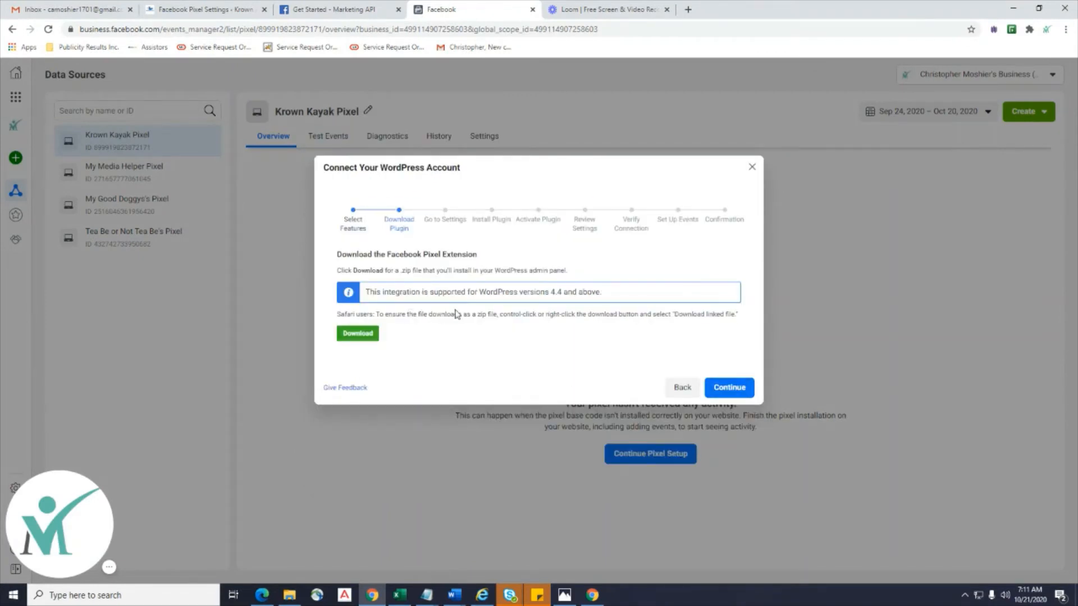
{"action": "left_click", "coordinate": [729, 388]}
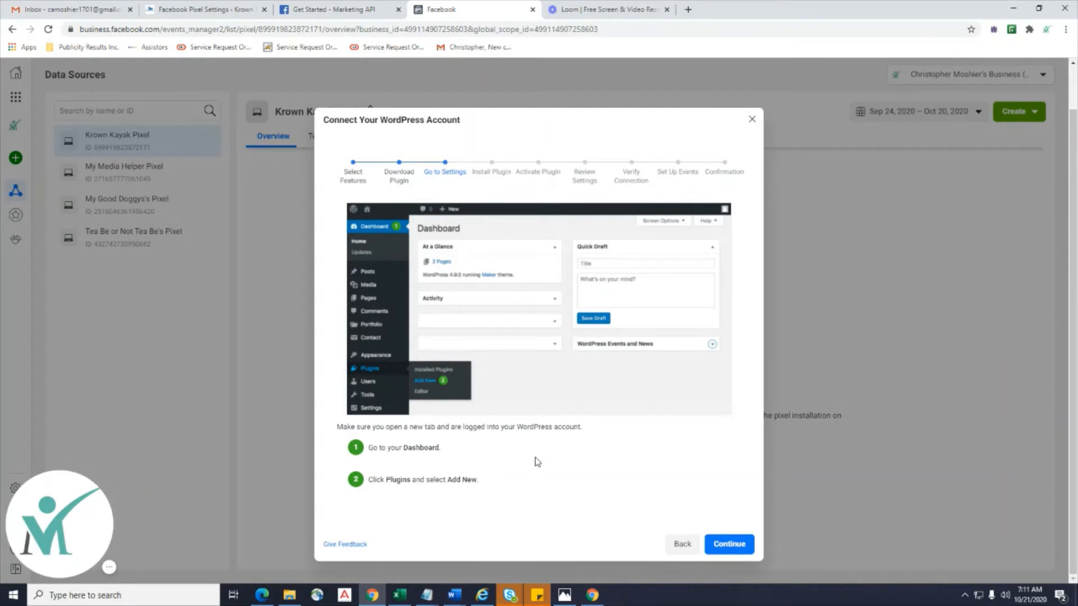
{"action": "left_click", "coordinate": [724, 549]}
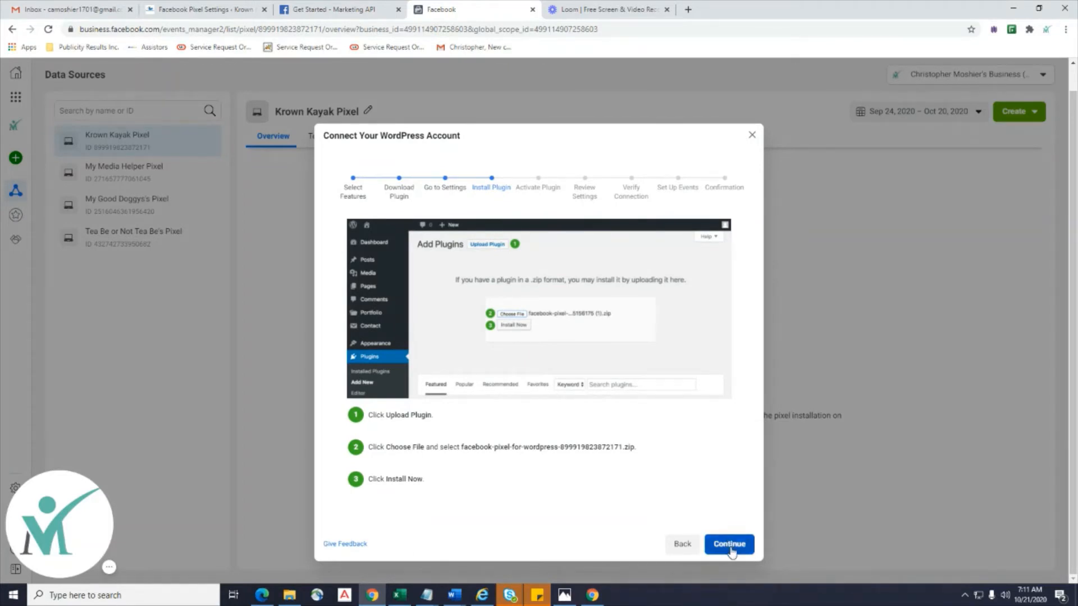
{"action": "left_click", "coordinate": [732, 550]}
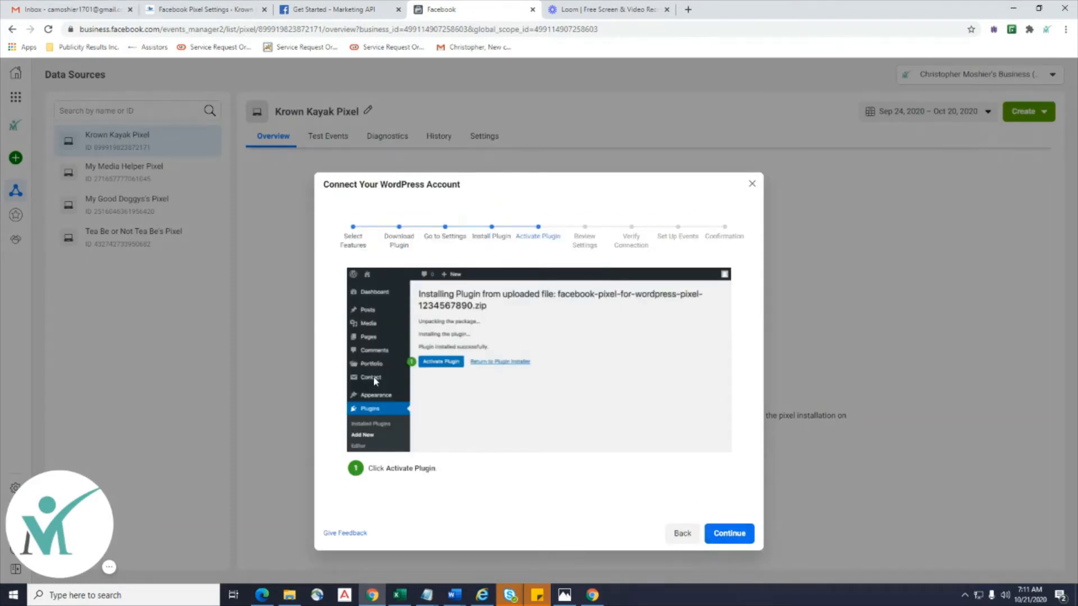
{"action": "left_click", "coordinate": [740, 544]}
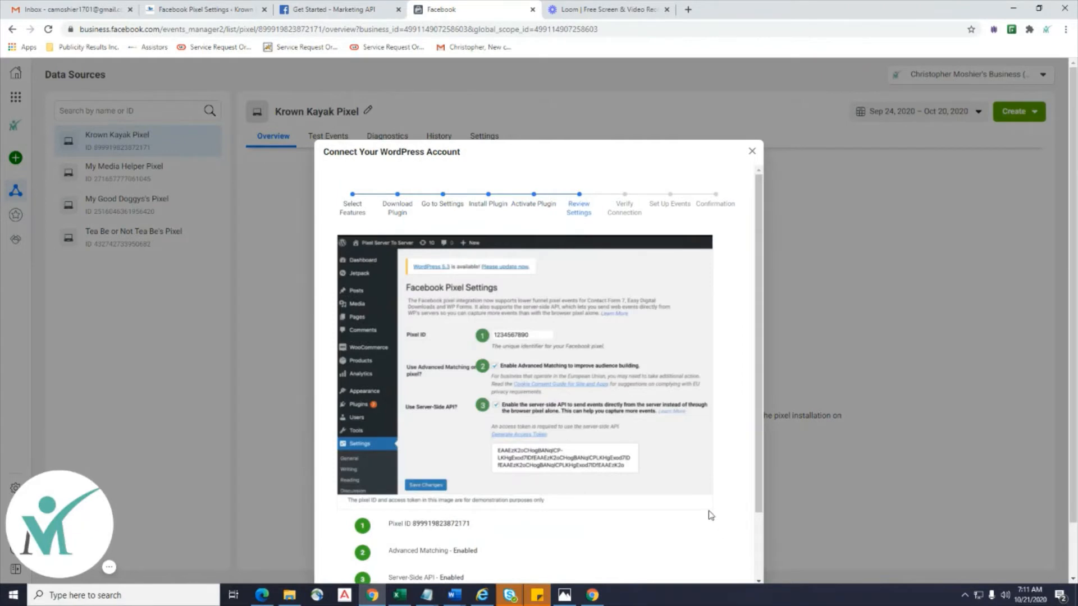
Copy the pixel ID shown in Review Settings and go to WordPress's Pixel Settings page.
{"action": "scroll", "coordinate": [710, 513], "scroll_direction": "down", "scroll_amount": 2}
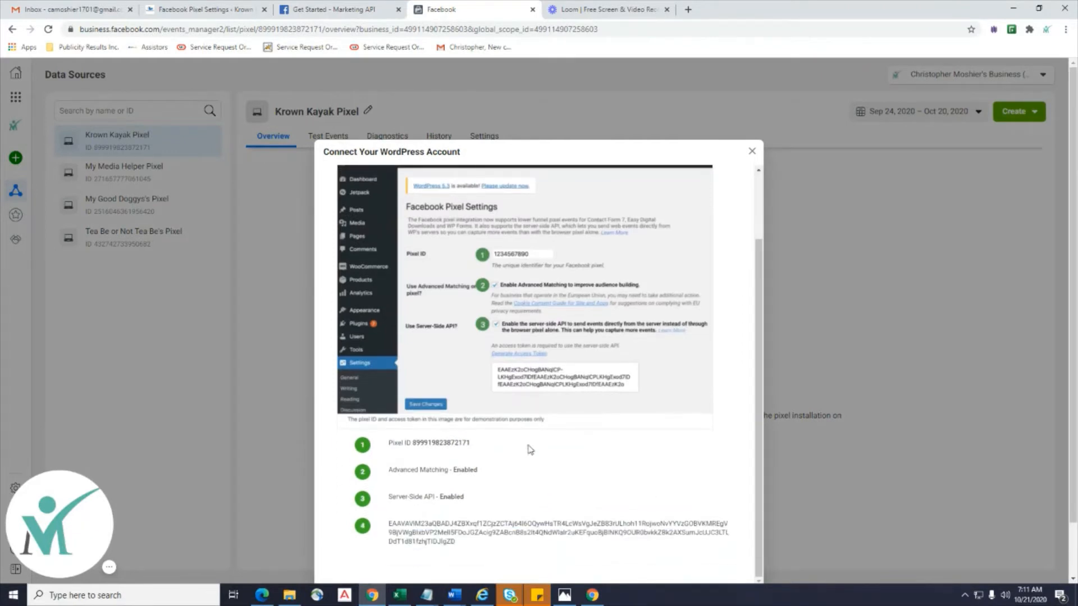
{"action": "left_click_drag", "start_coordinate": [472, 444], "coordinate": [414, 448]}
{"action": "key", "text": "ctrl+c"}
{"action": "left_click", "coordinate": [203, 9]}
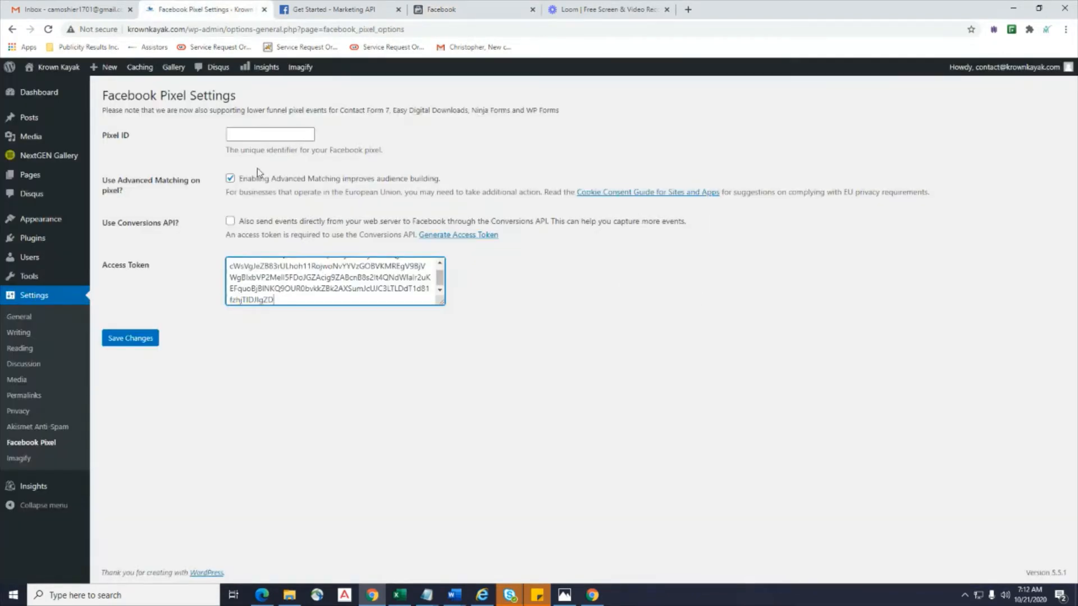
Paste the pixel ID into WordPress's Pixel ID field and move Facebook's wizard to Verify Connection.
{"action": "left_click", "coordinate": [262, 136]}
{"action": "key", "text": "ctrl+v"}
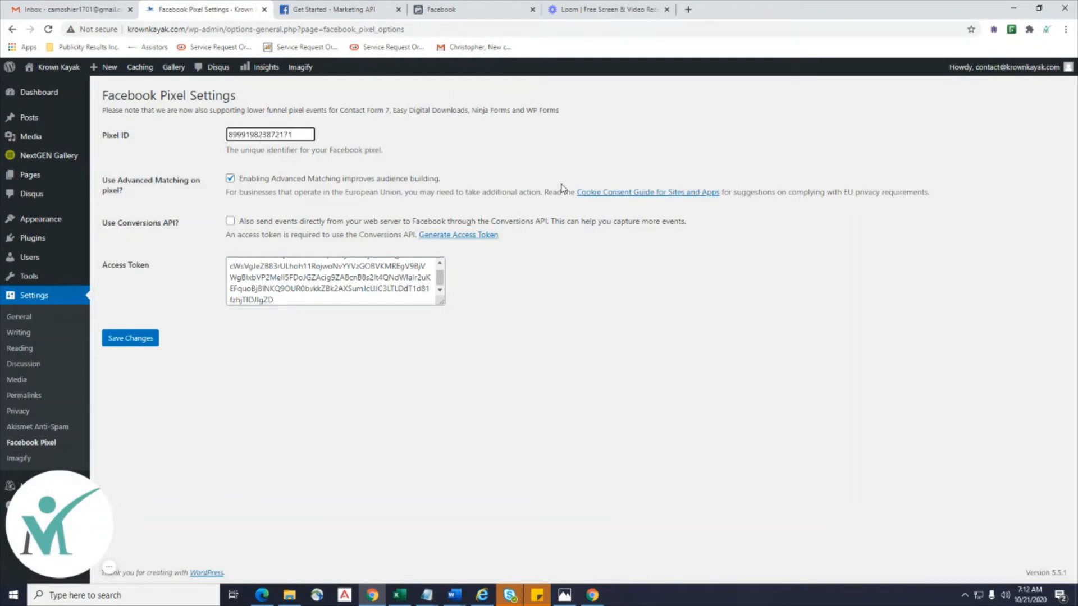
{"action": "left_click", "coordinate": [460, 9]}
{"action": "scroll", "coordinate": [851, 387], "scroll_direction": "down", "scroll_amount": 5}
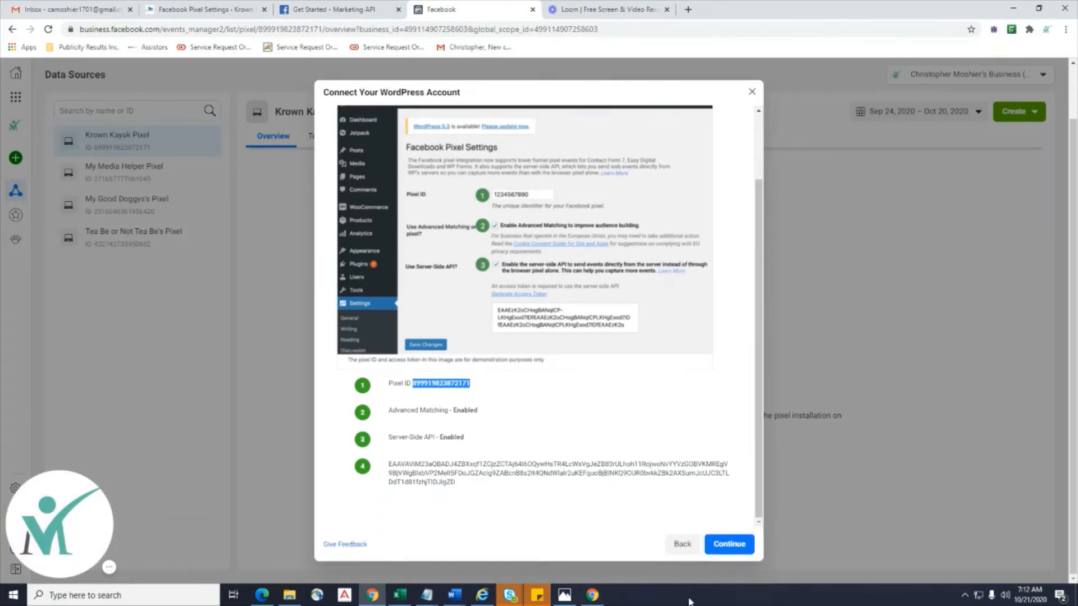
{"action": "left_click", "coordinate": [728, 555]}
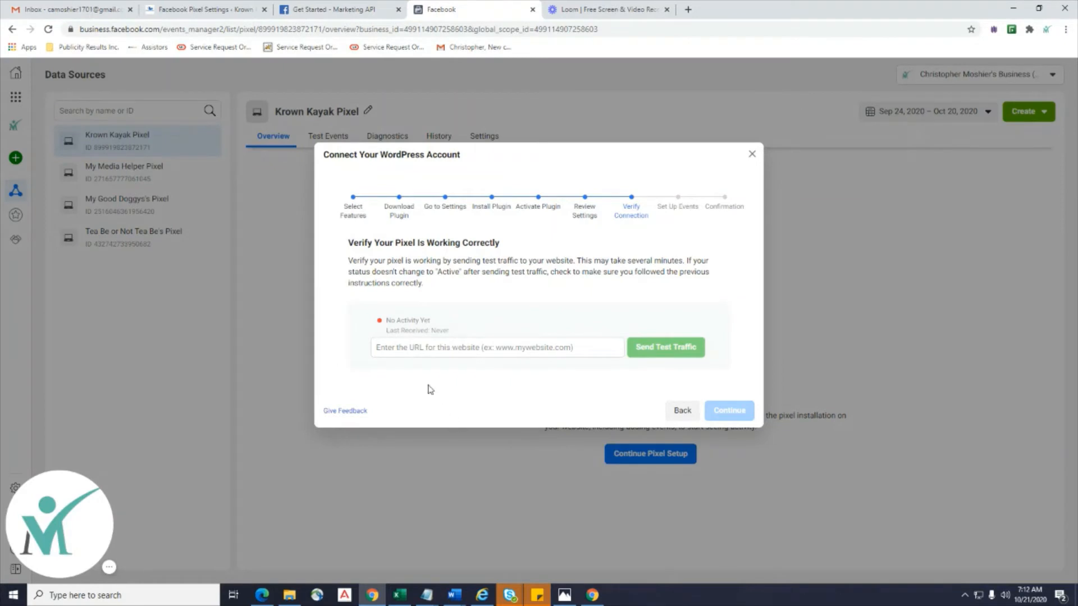
Save the Facebook Pixel Settings in WordPress and return to Facebook's Verify Connection step.
{"action": "left_click", "coordinate": [415, 354]}
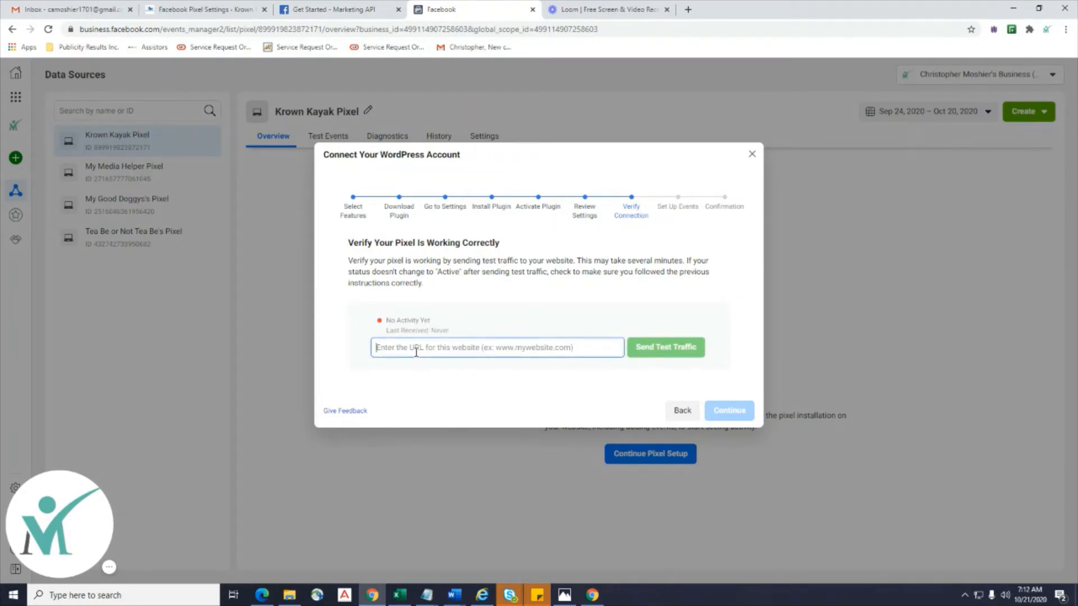
{"action": "left_click", "coordinate": [220, 10]}
{"action": "left_click", "coordinate": [125, 342]}
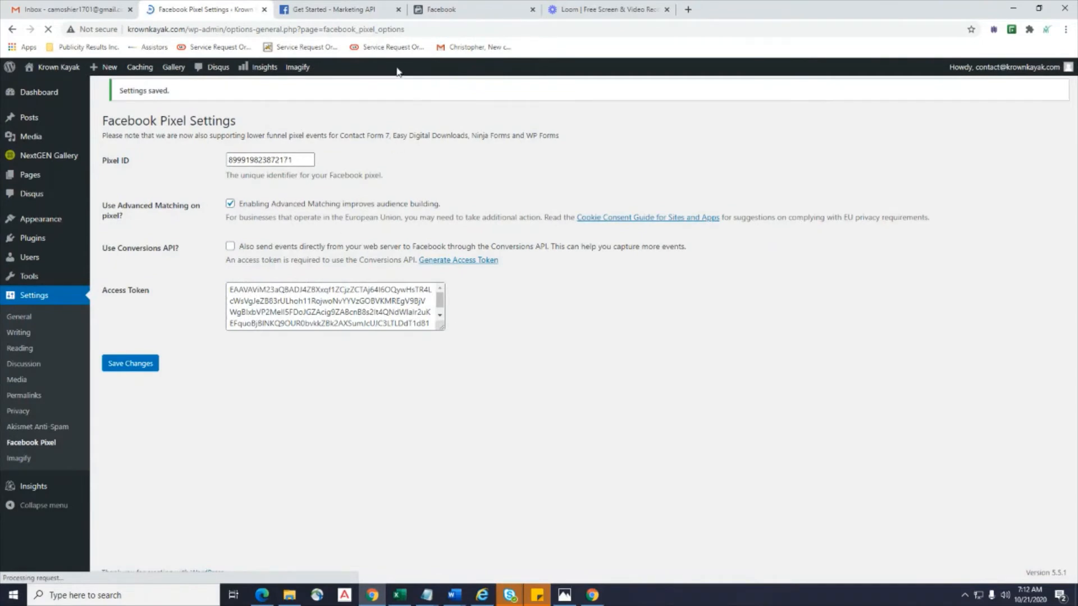
{"action": "left_click", "coordinate": [348, 9]}
{"action": "left_click", "coordinate": [476, 7]}
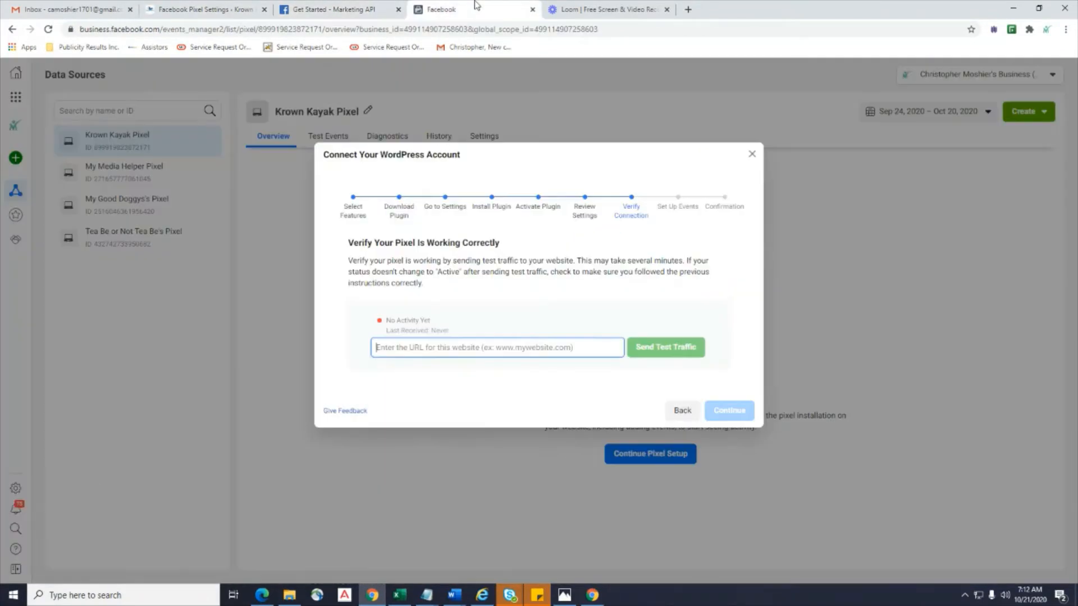
{"action": "type", "text": "w"}
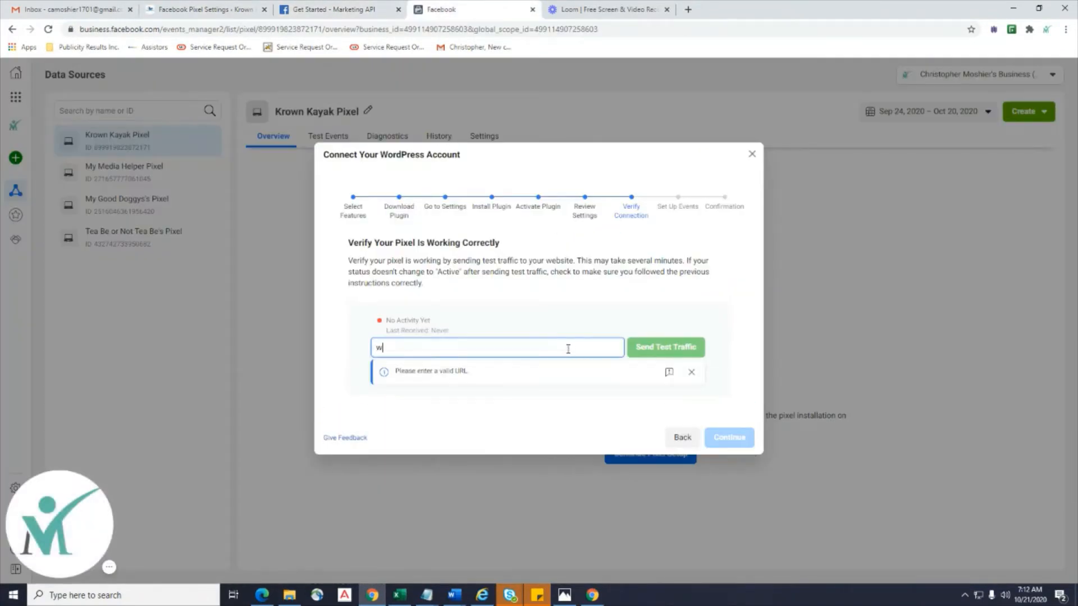
{"action": "type", "text": "ww.krownkaya"}
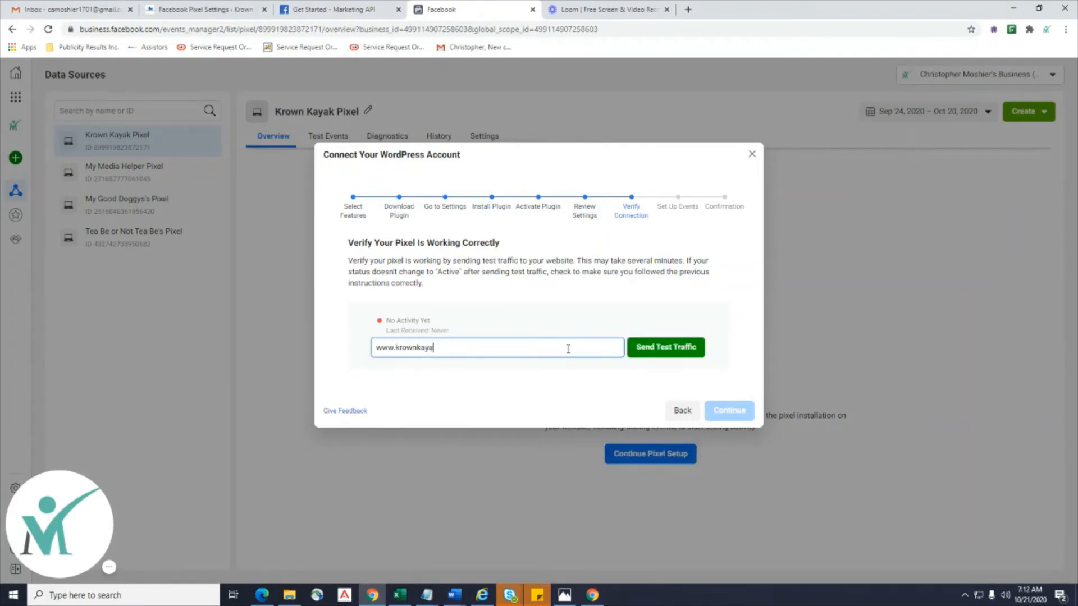
{"action": "type", "text": "k.com"}
{"action": "left_click", "coordinate": [663, 347]}
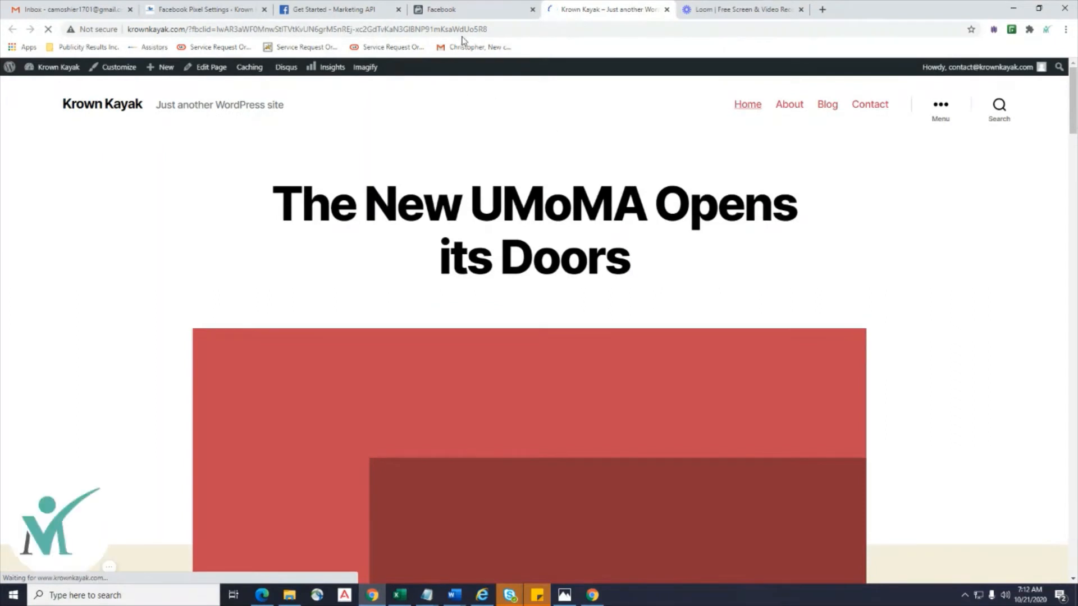
{"action": "left_click", "coordinate": [466, 15]}
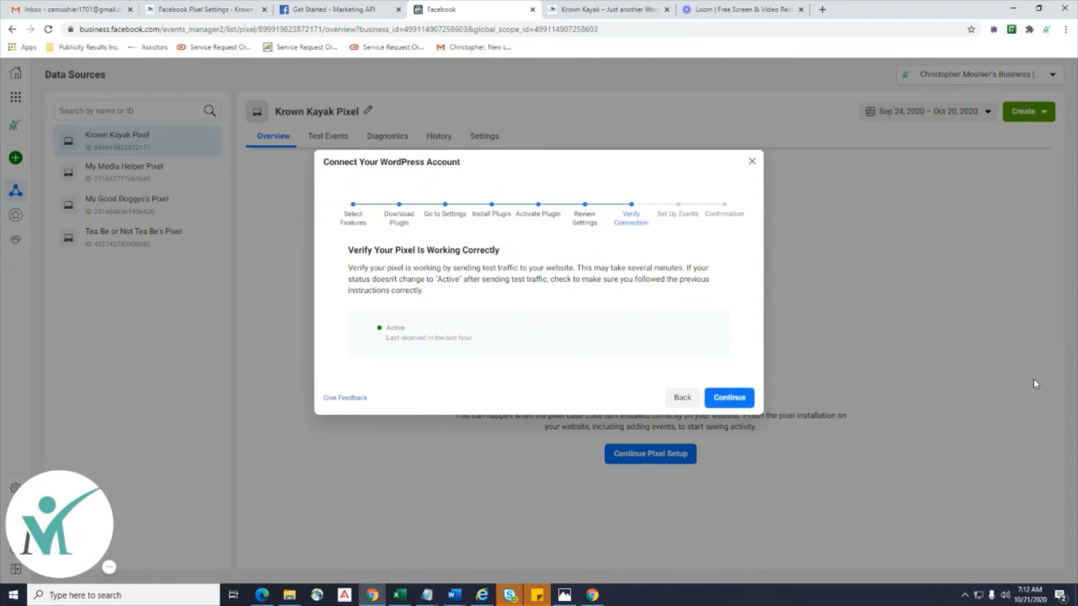
{"action": "left_click", "coordinate": [714, 403]}
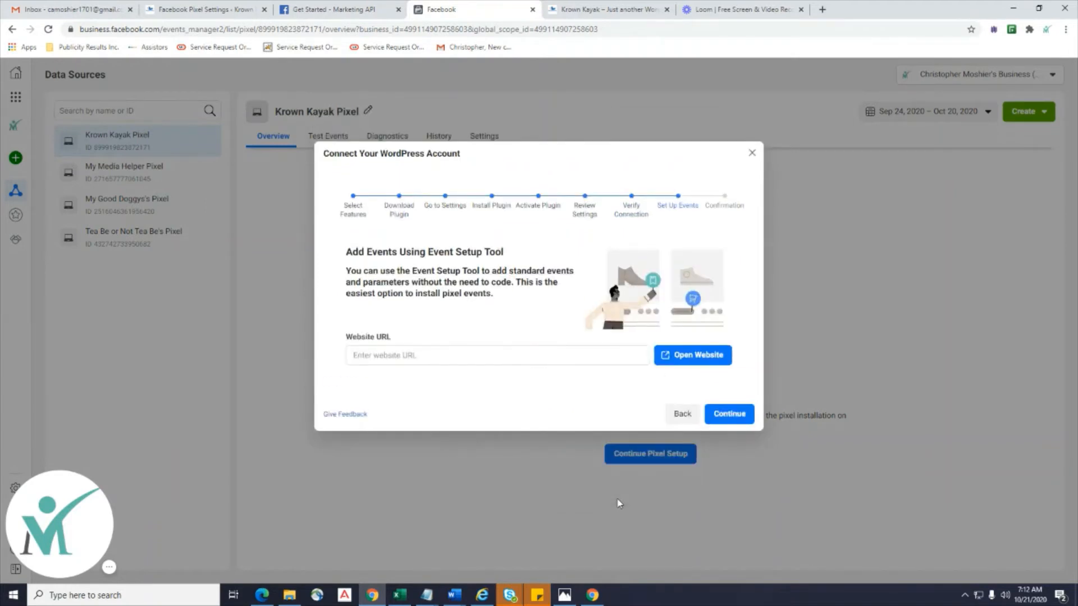
Enter the krownkayak.com site as the Event Setup Tool website, try opening it, then open Chrome's menu.
{"action": "left_click", "coordinate": [411, 357]}
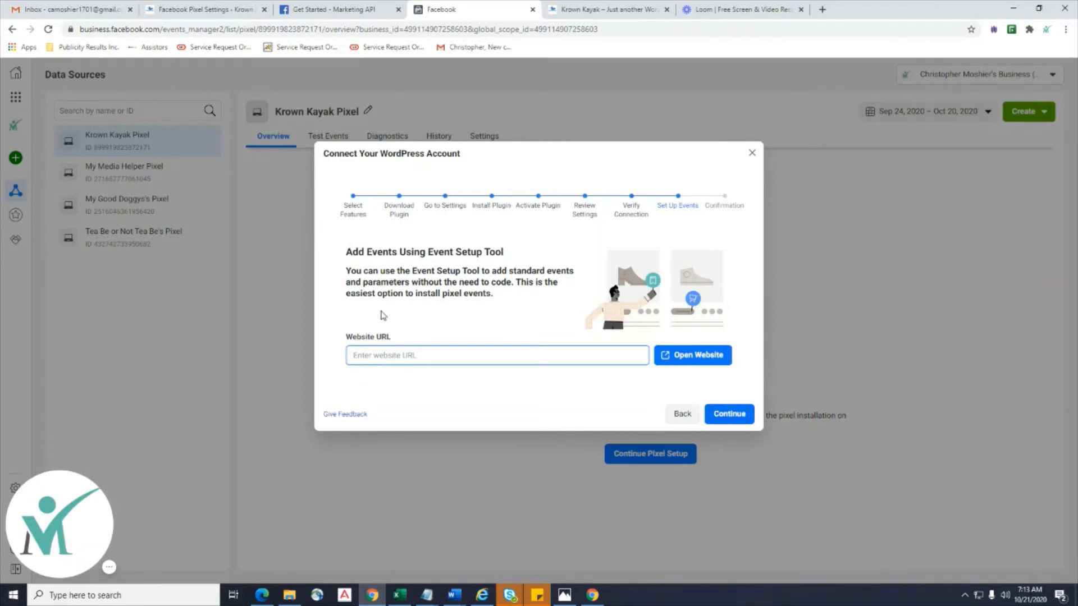
{"action": "type", "text": "www.krownkayak.com"}
{"action": "left_click", "coordinate": [704, 356]}
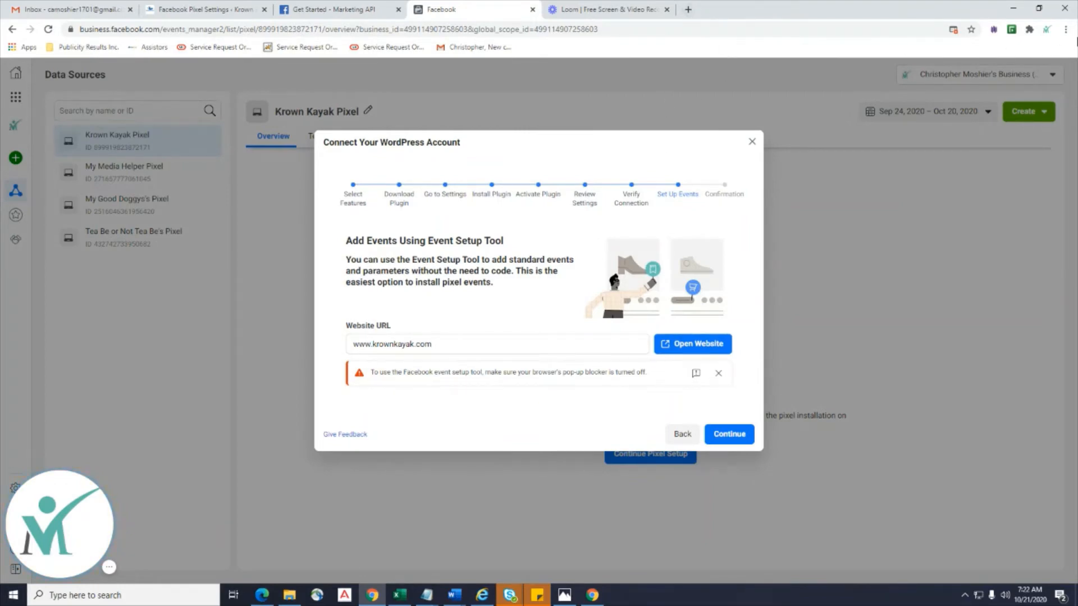
{"action": "left_click", "coordinate": [1067, 31]}
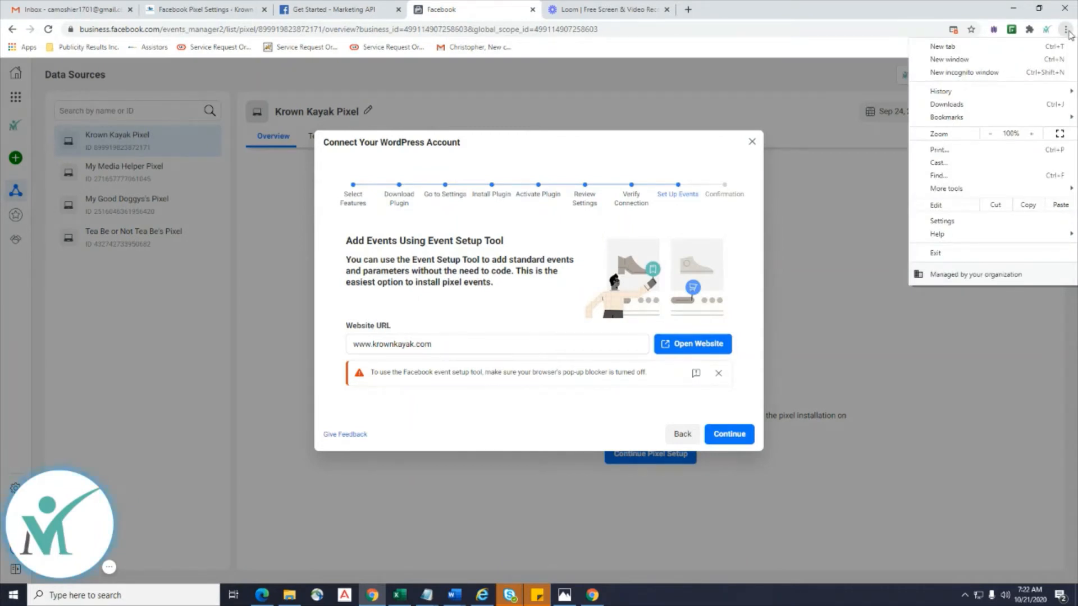
Set Chrome's Privacy and security > Site Settings > Pop-ups and redirects to Allowed, then return to Facebook.
{"action": "left_click", "coordinate": [976, 222]}
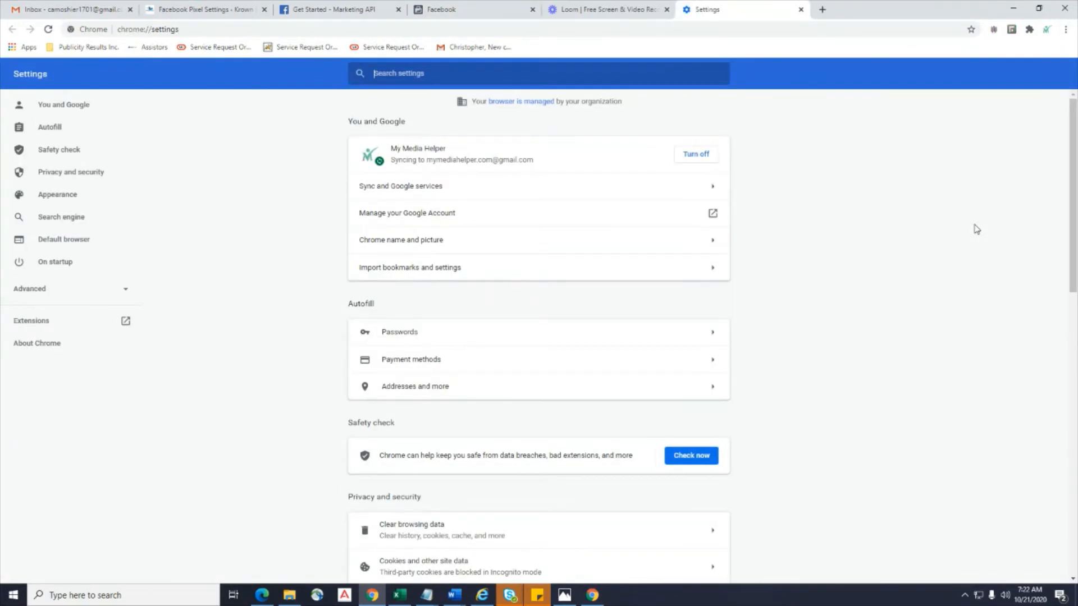
{"action": "left_click", "coordinate": [86, 179]}
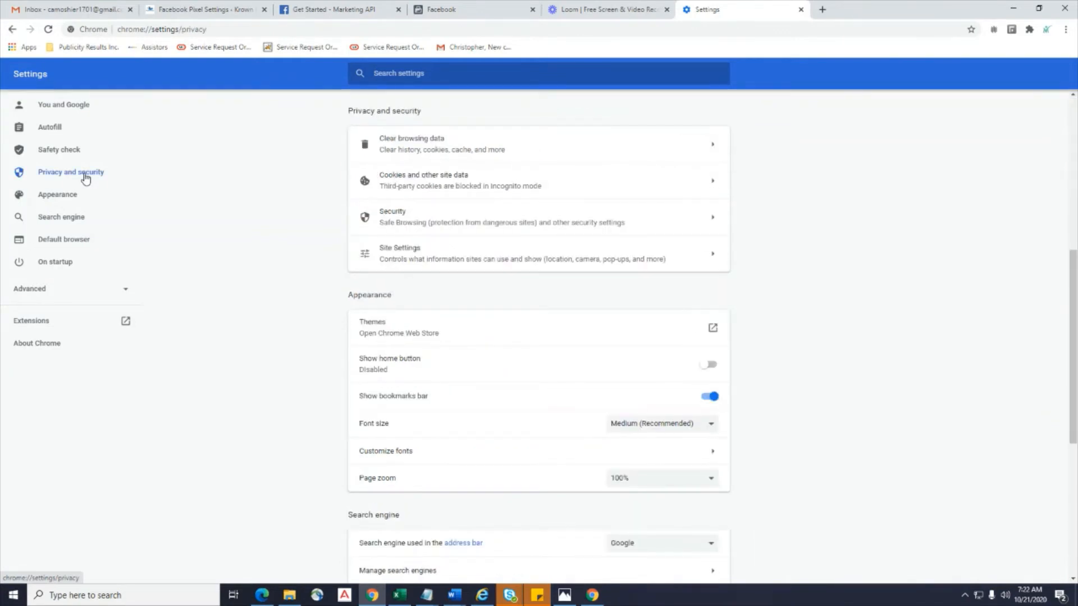
{"action": "scroll", "coordinate": [874, 314], "scroll_direction": "down", "scroll_amount": 4}
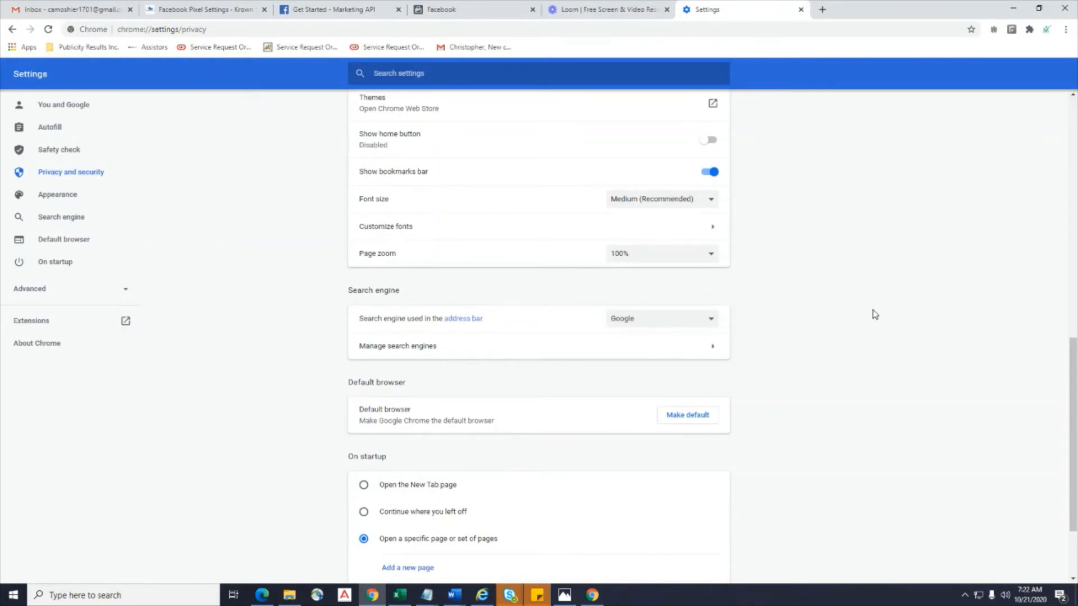
{"action": "scroll", "coordinate": [875, 314], "scroll_direction": "up", "scroll_amount": 2}
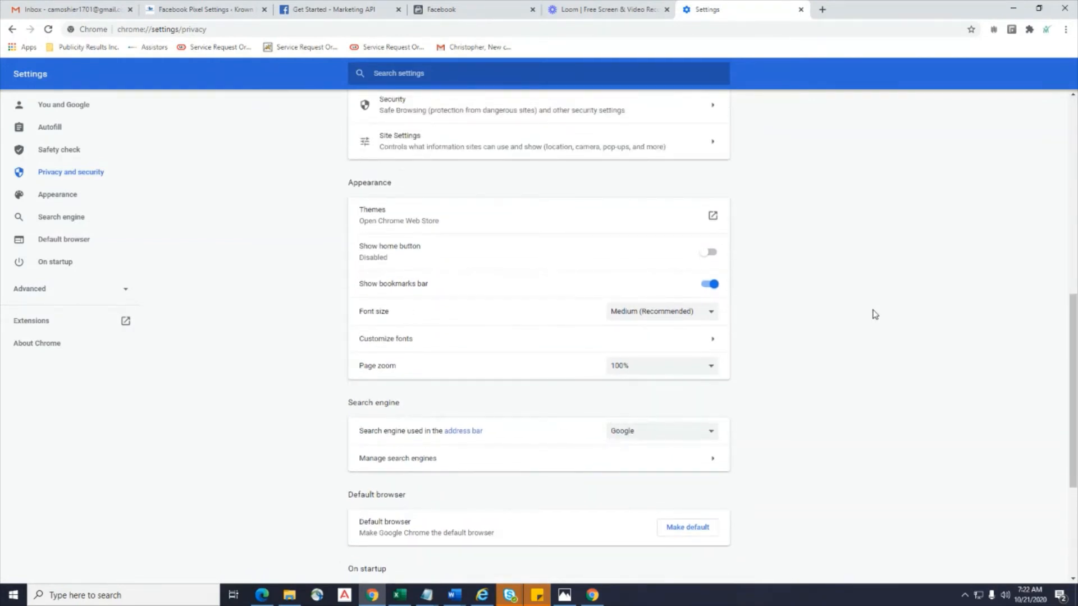
{"action": "scroll", "coordinate": [875, 315], "scroll_direction": "up", "scroll_amount": 2}
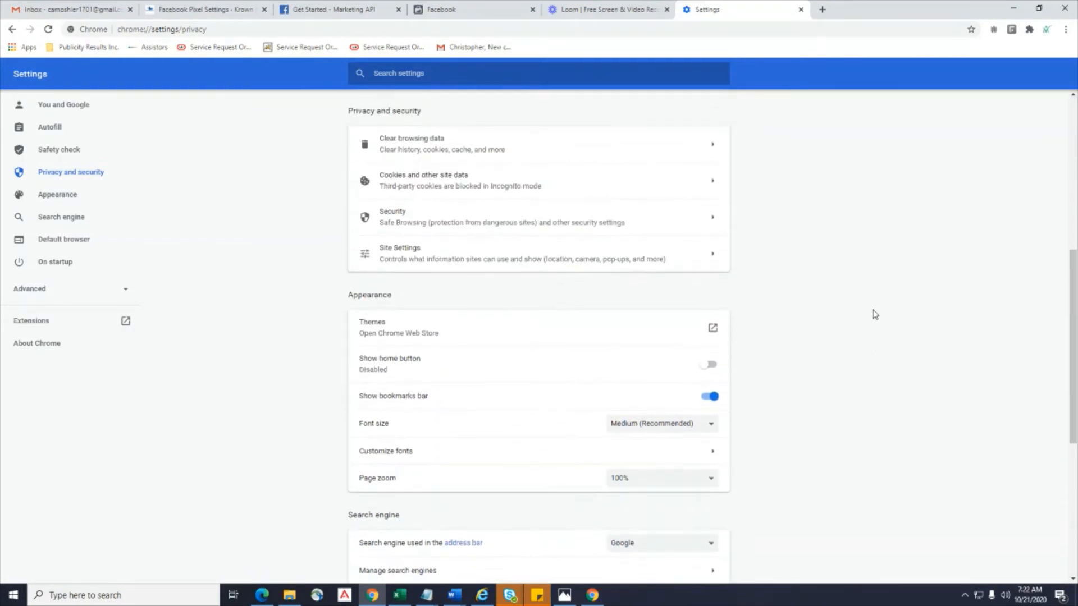
{"action": "left_click", "coordinate": [398, 264]}
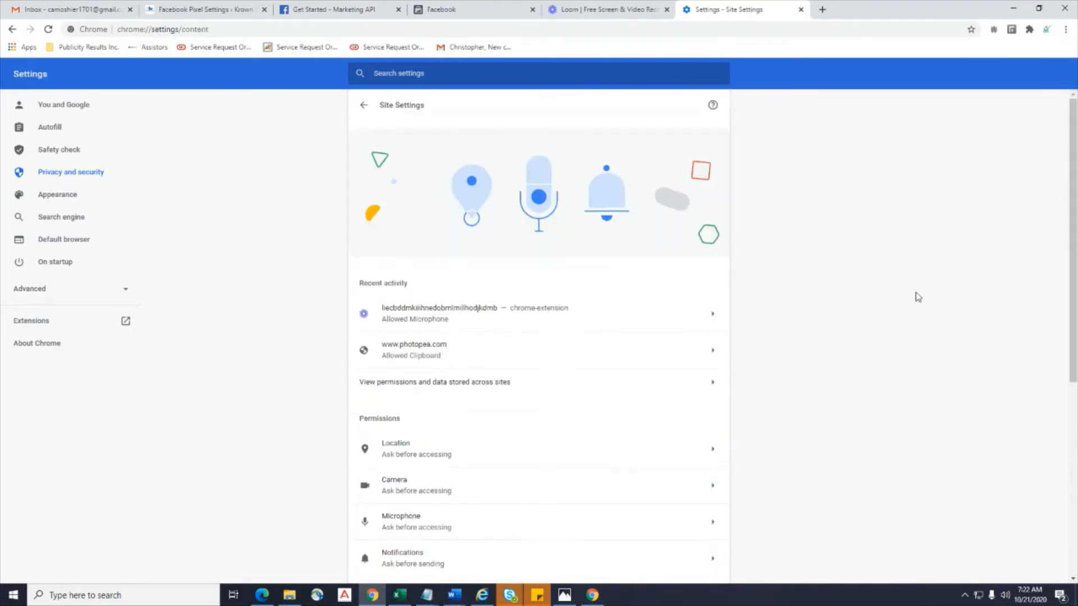
{"action": "scroll", "coordinate": [917, 297], "scroll_direction": "down", "scroll_amount": 6}
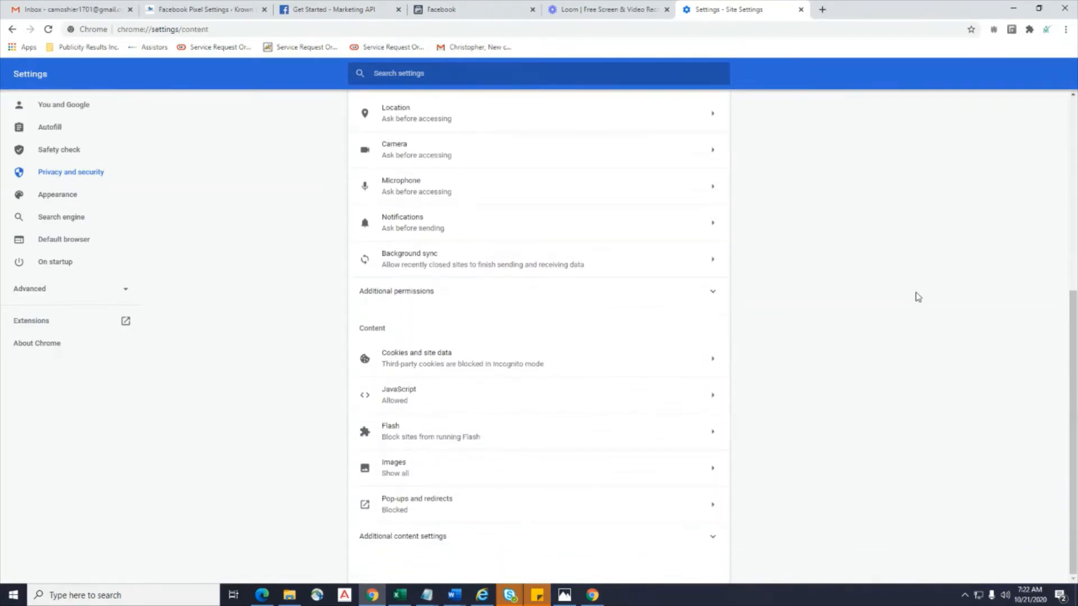
{"action": "left_click", "coordinate": [394, 505]}
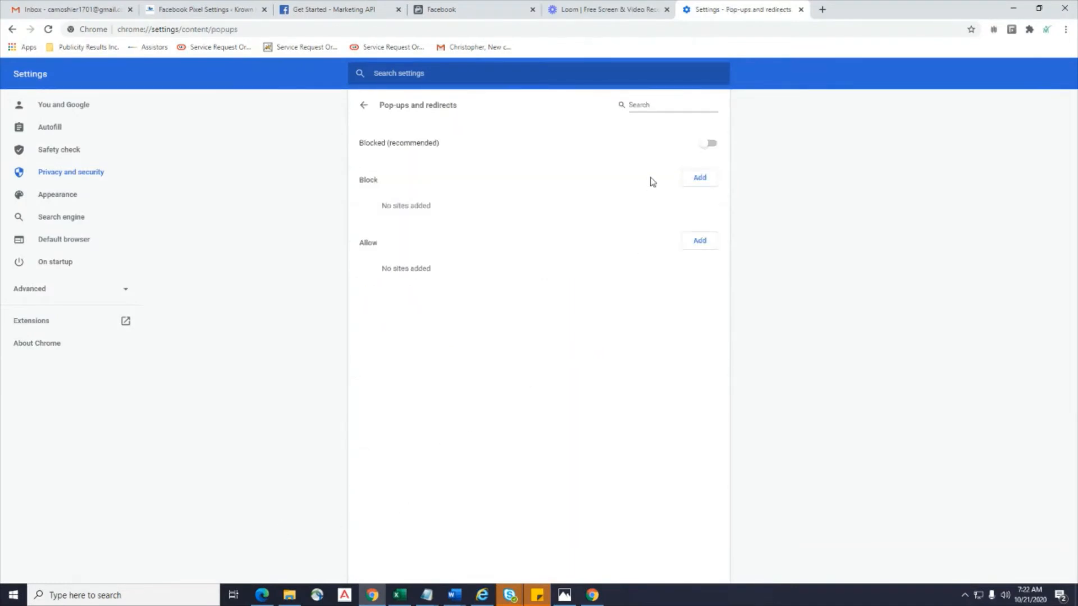
{"action": "left_click", "coordinate": [710, 146]}
{"action": "left_click", "coordinate": [73, 109]}
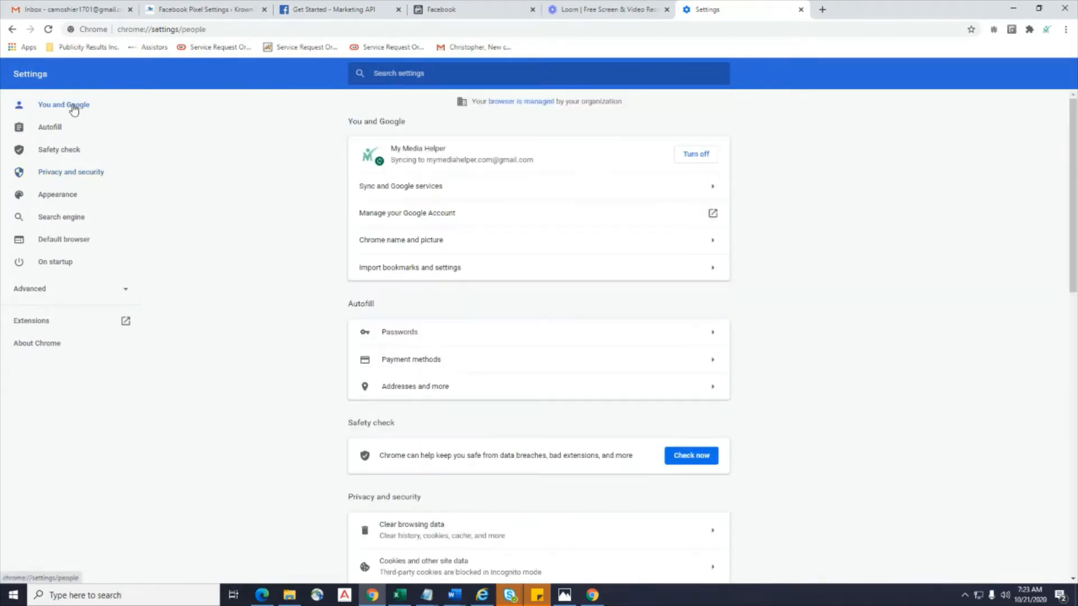
{"action": "left_click", "coordinate": [476, 14]}
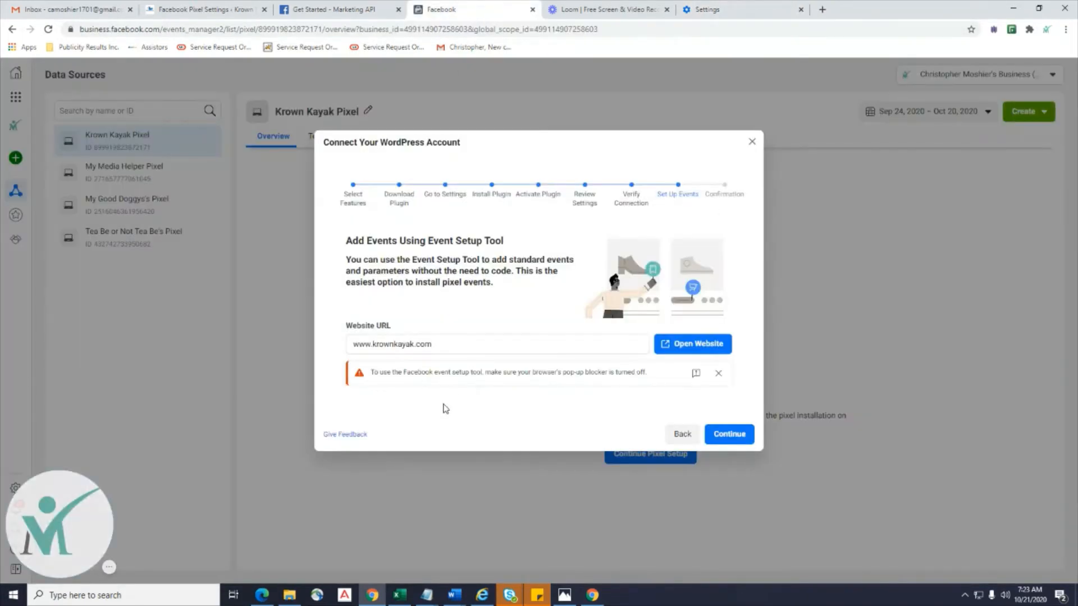
Open krownkayak.com from the Event Setup Tool and go through its introduction screens to Get Started.
{"action": "left_click", "coordinate": [675, 353]}
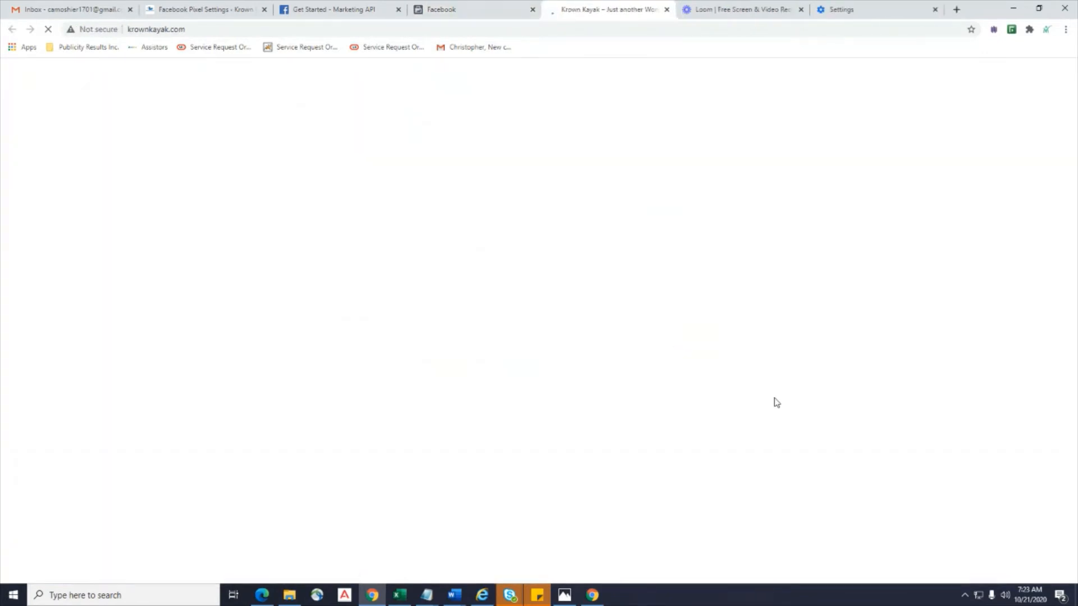
{"action": "left_click", "coordinate": [476, 12]}
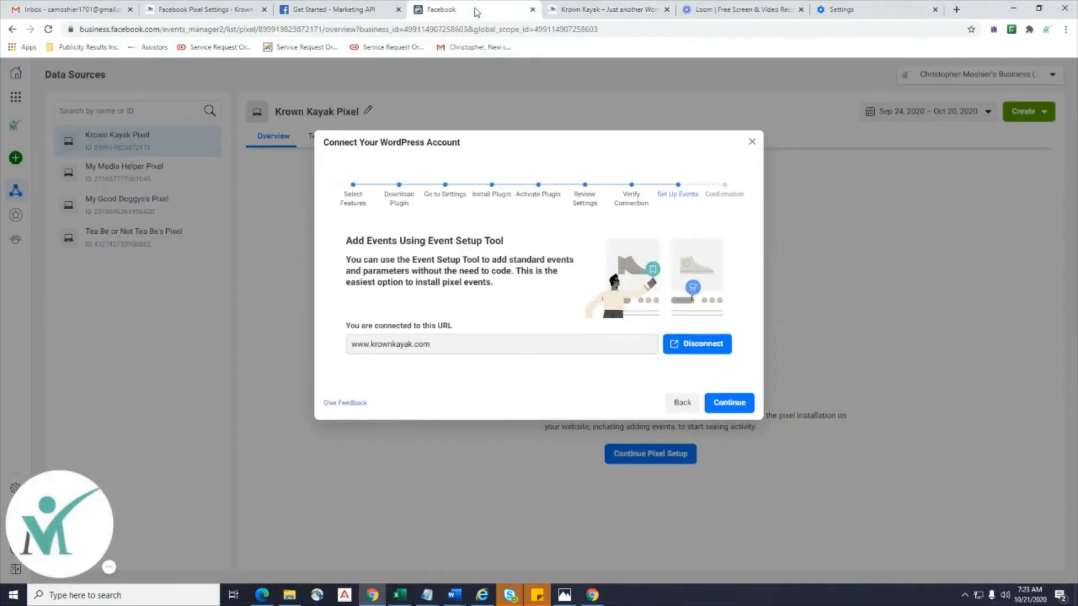
{"action": "left_click", "coordinate": [585, 11]}
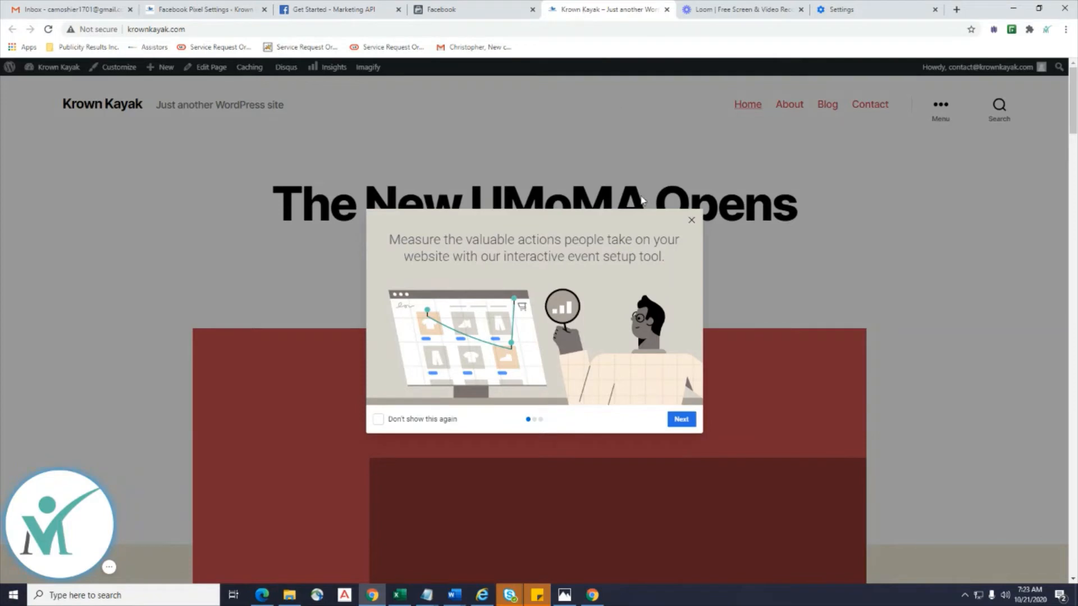
{"action": "left_click", "coordinate": [686, 425]}
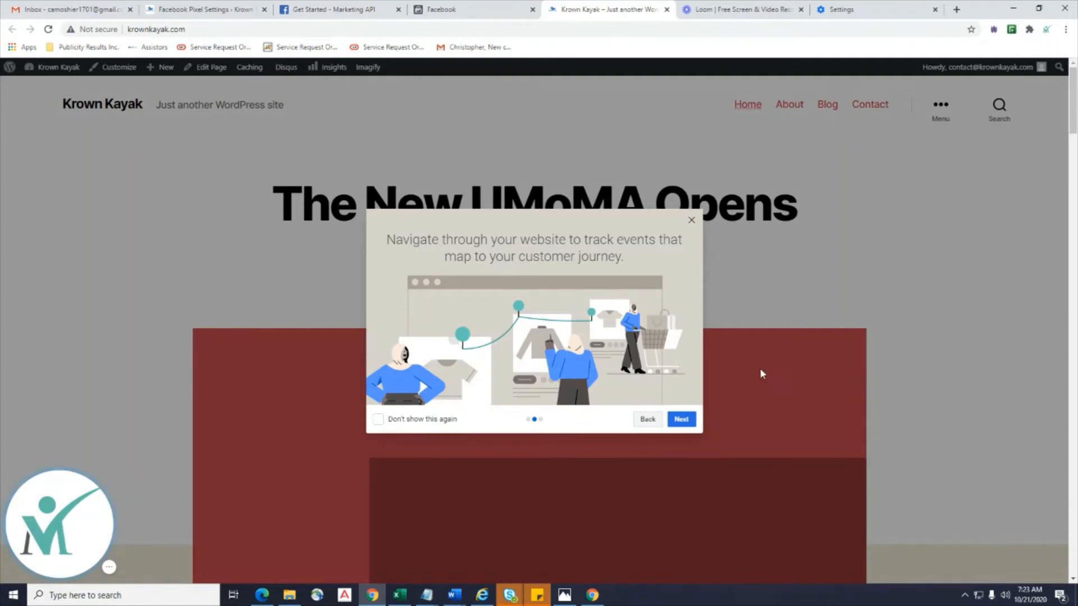
{"action": "left_click", "coordinate": [680, 420]}
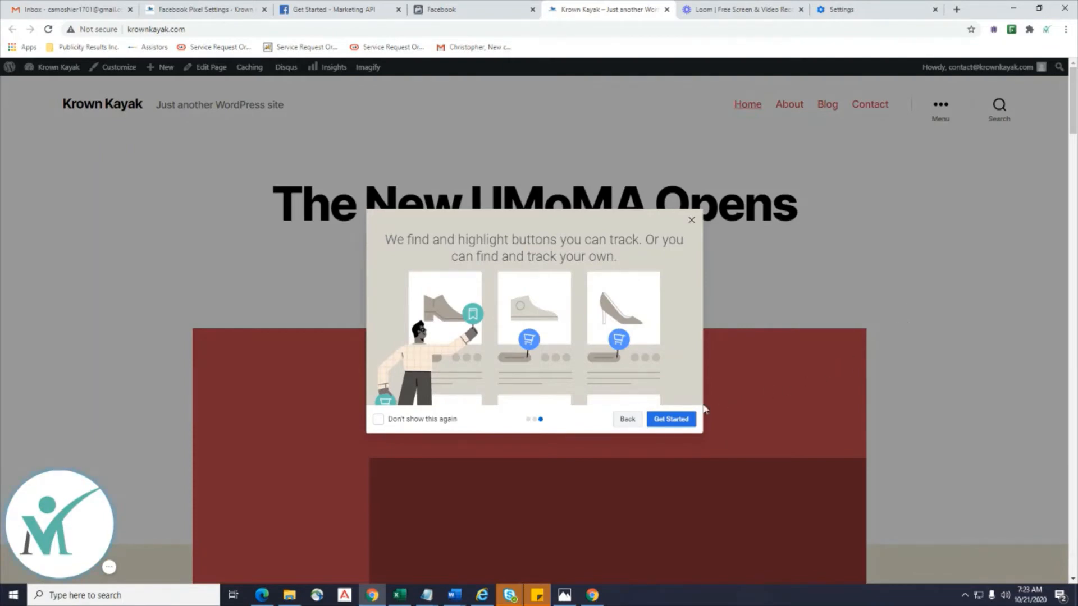
{"action": "left_click", "coordinate": [680, 420]}
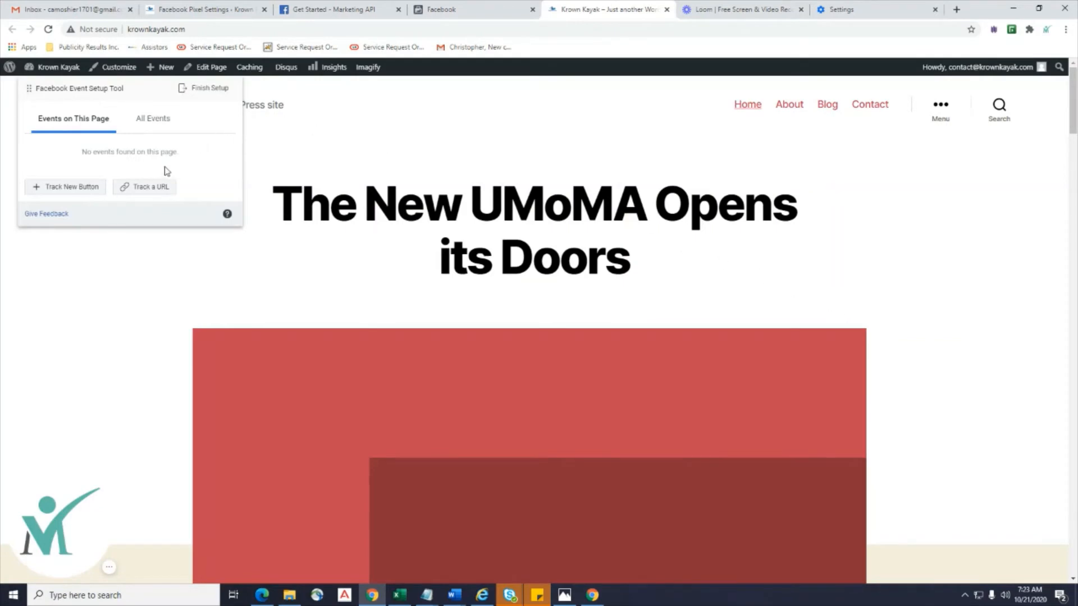
Use Track a URL to add a confirmed Lead event for the krownkayak.com home page.
{"action": "left_click", "coordinate": [143, 194]}
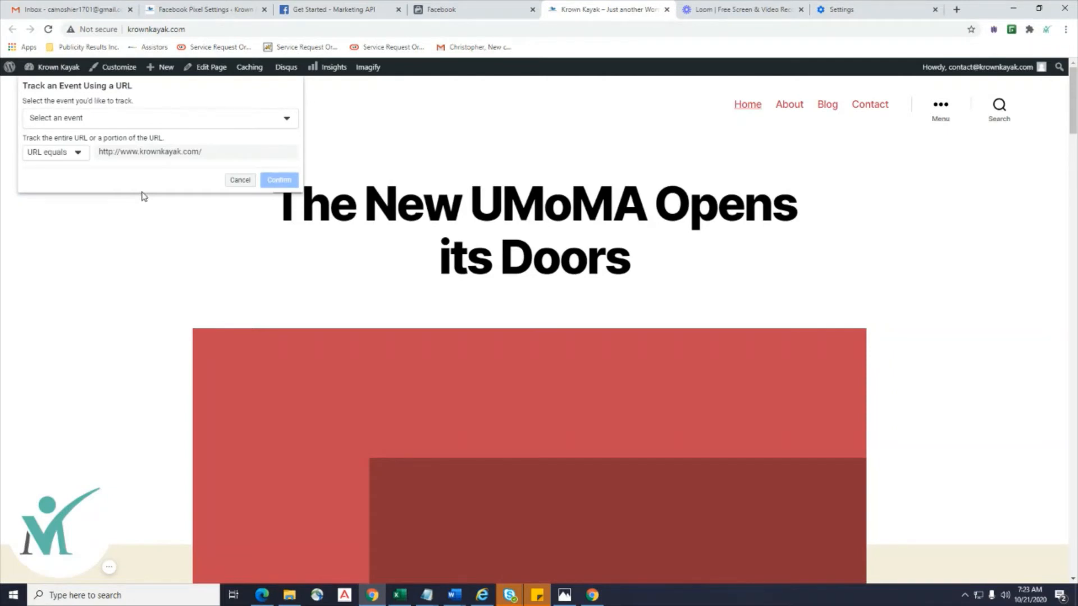
{"action": "left_click", "coordinate": [187, 127]}
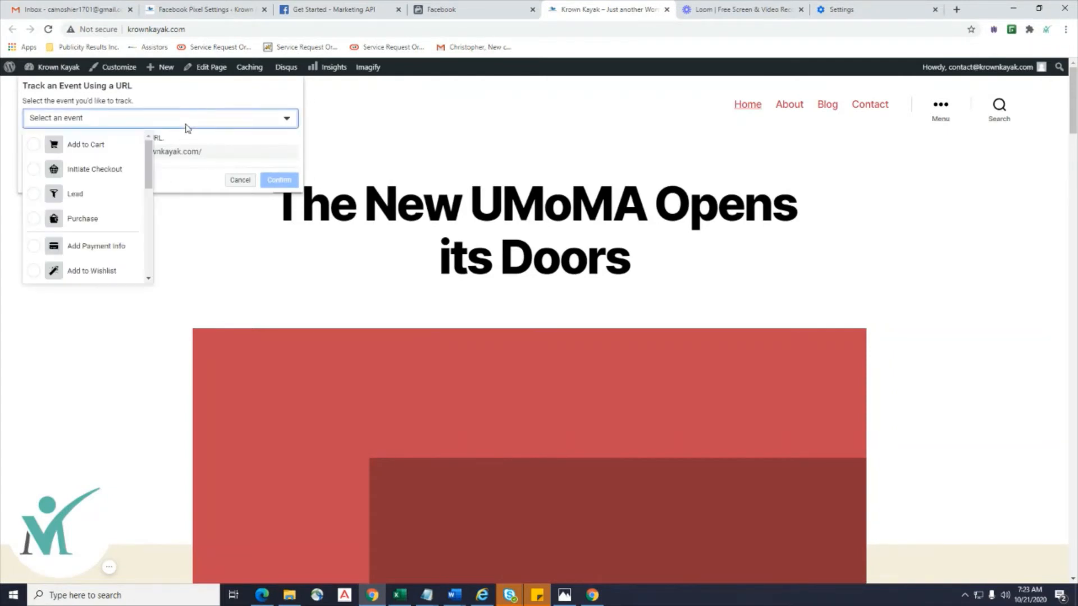
{"action": "scroll", "coordinate": [115, 195], "scroll_direction": "down", "scroll_amount": 1}
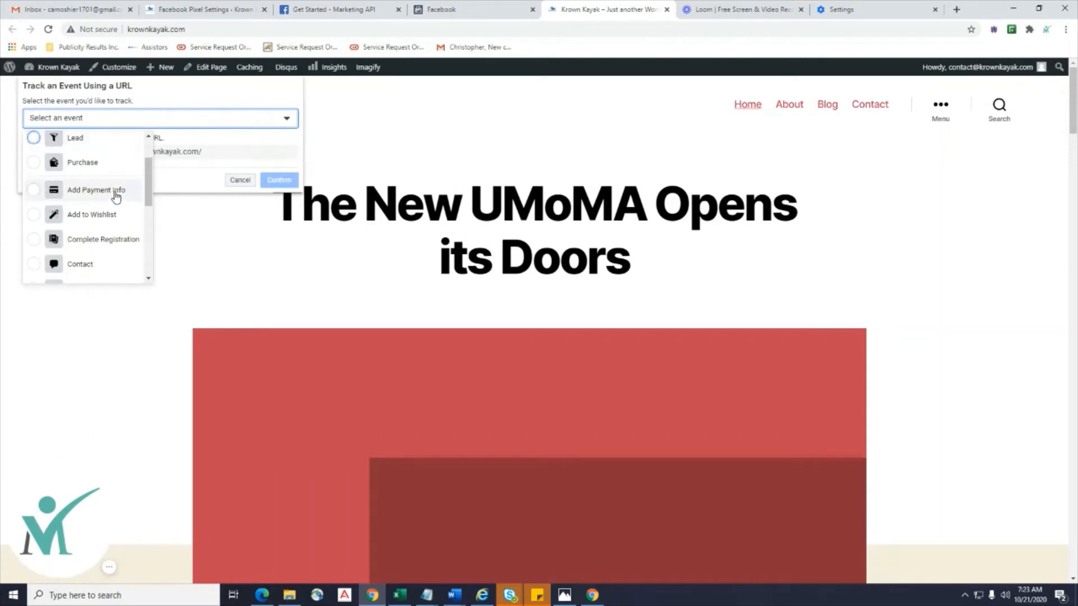
{"action": "scroll", "coordinate": [115, 195], "scroll_direction": "up", "scroll_amount": 1}
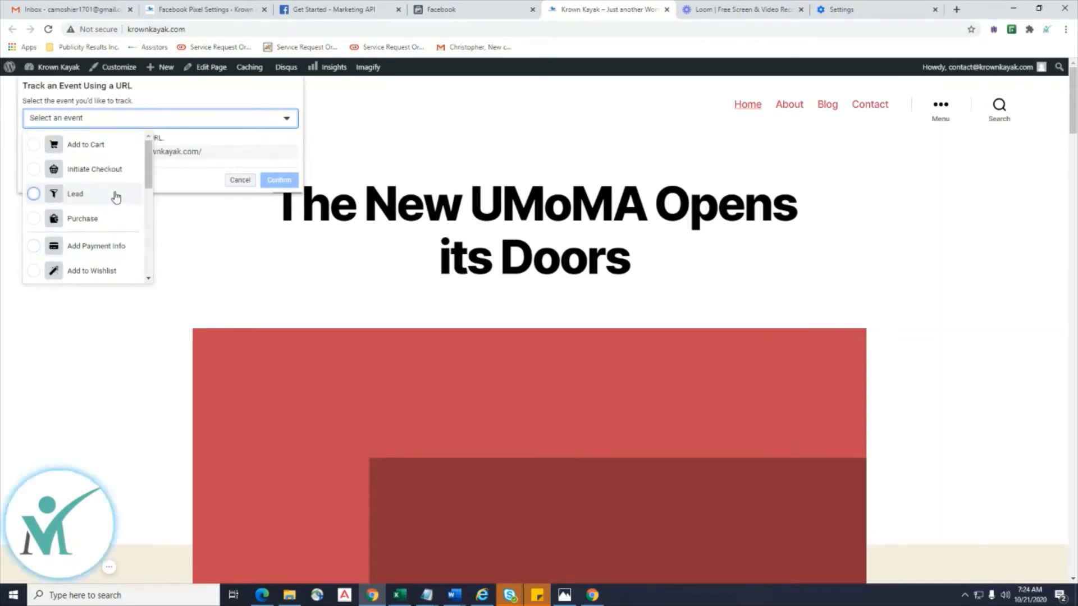
{"action": "scroll", "coordinate": [115, 195], "scroll_direction": "down", "scroll_amount": 1}
{"action": "scroll", "coordinate": [116, 194], "scroll_direction": "down", "scroll_amount": 2}
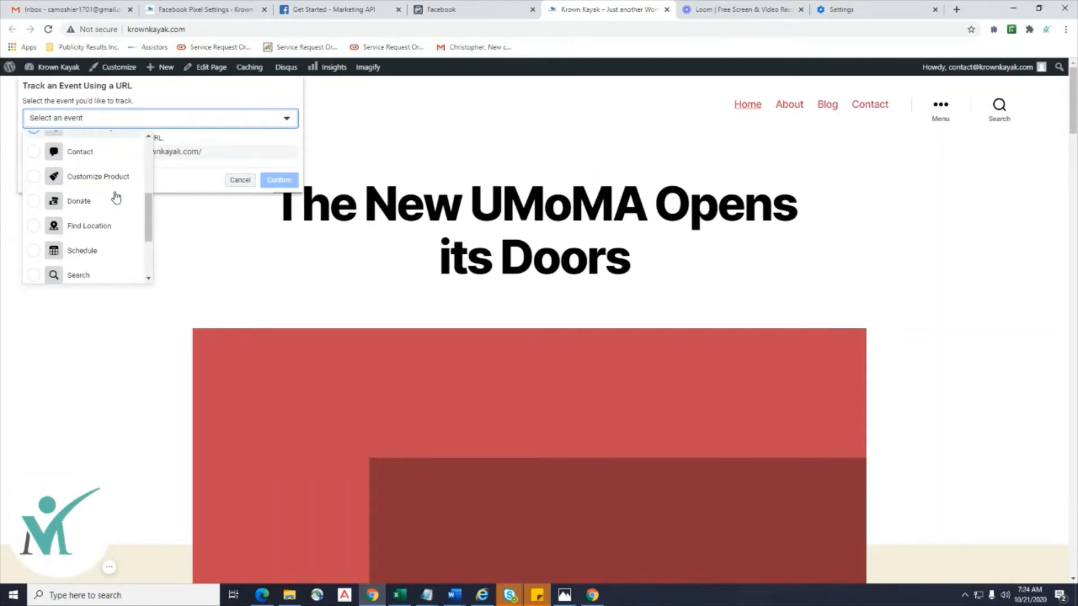
{"action": "scroll", "coordinate": [116, 197], "scroll_direction": "down", "scroll_amount": 2}
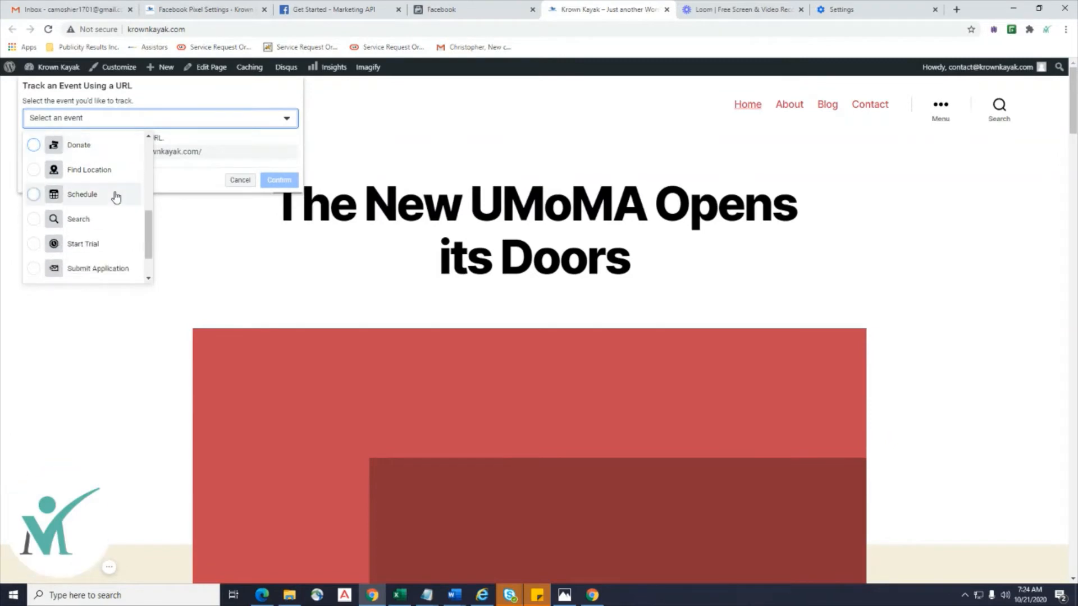
{"action": "scroll", "coordinate": [115, 200], "scroll_direction": "up", "scroll_amount": 5}
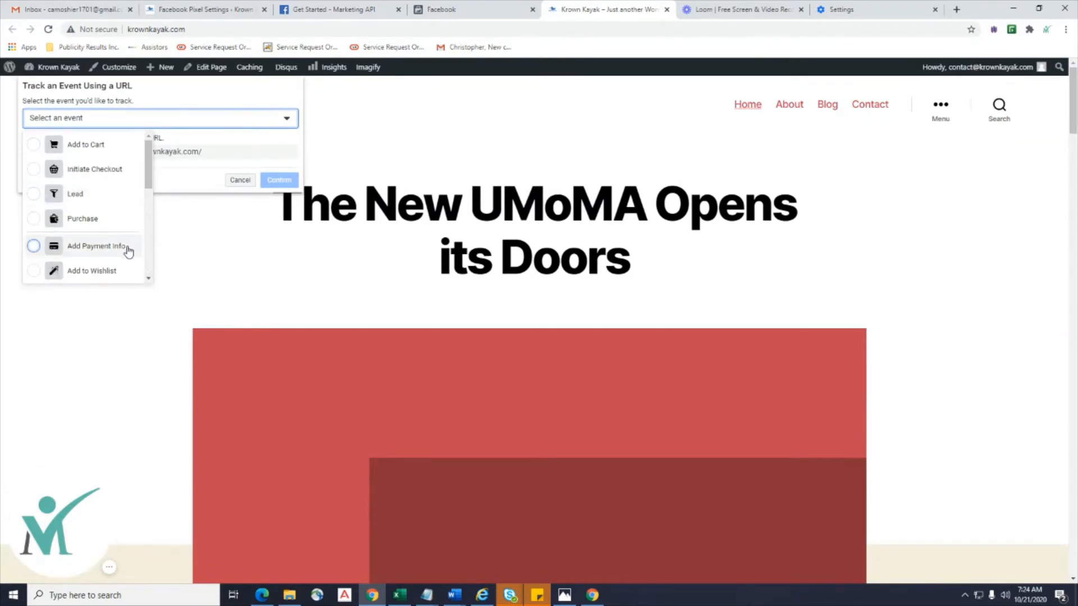
{"action": "left_click", "coordinate": [36, 195]}
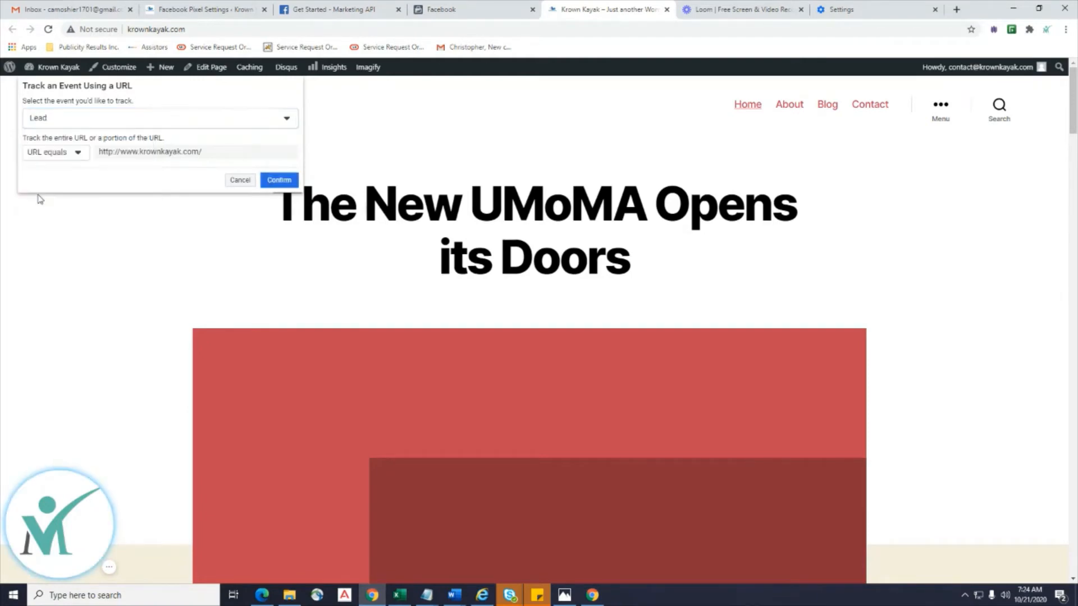
{"action": "left_click", "coordinate": [284, 179]}
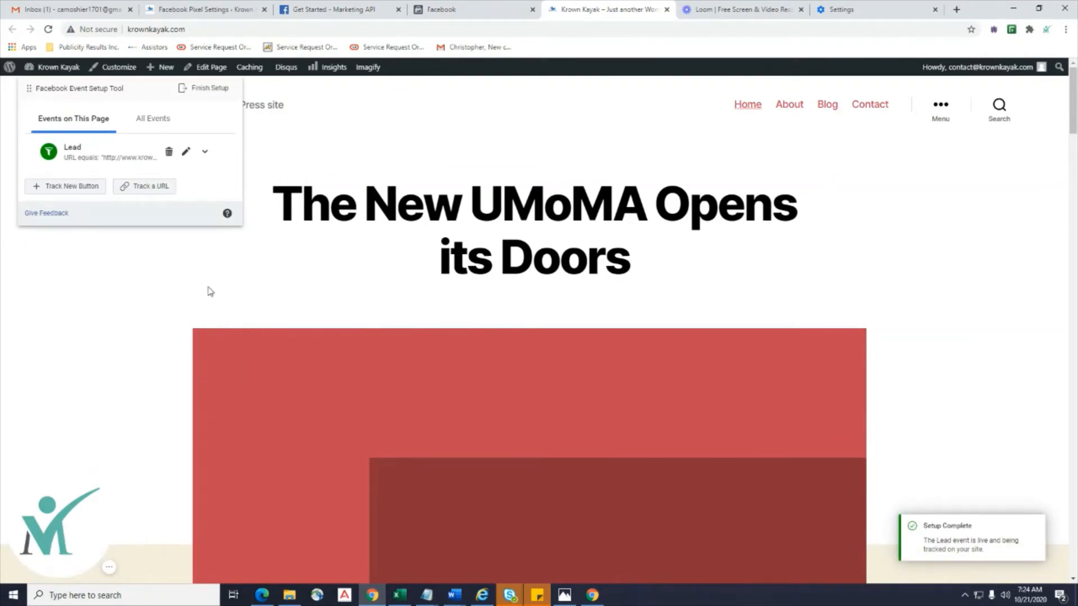
{"action": "left_click", "coordinate": [473, 13]}
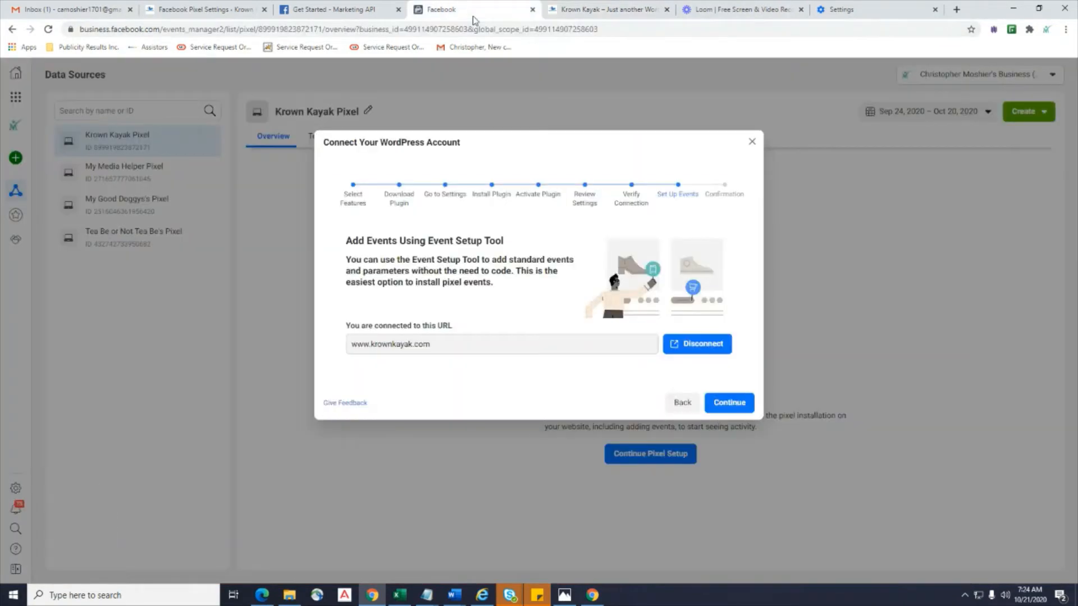
Continue to Setup complete and open the Krown Kayak Pixel's Test Events page.
{"action": "left_click", "coordinate": [724, 403]}
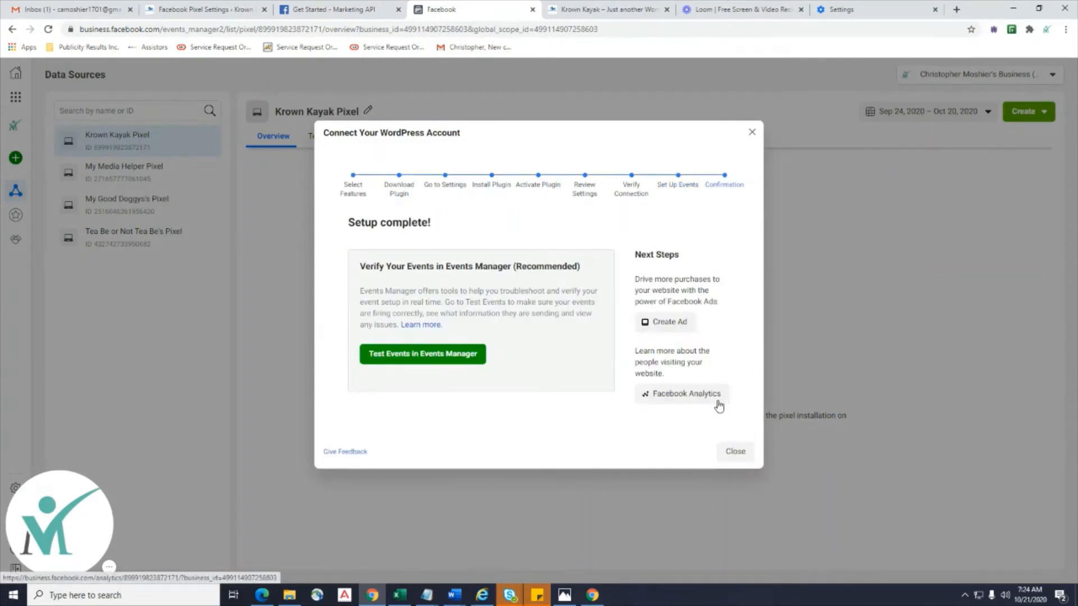
{"action": "left_click", "coordinate": [403, 361]}
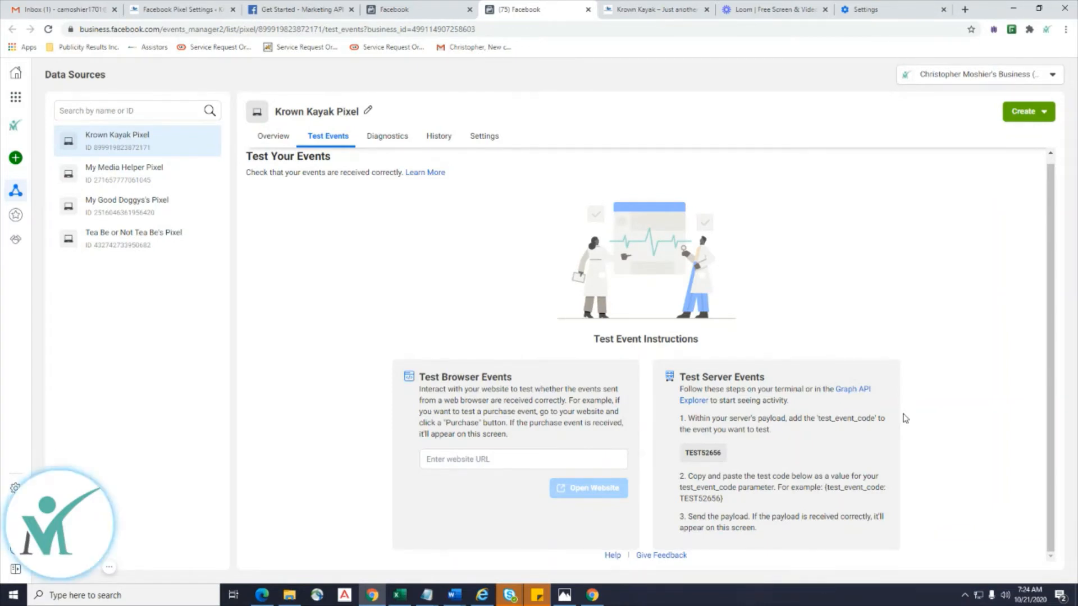
{"action": "left_click", "coordinate": [482, 467]}
{"action": "left_click", "coordinate": [463, 480]}
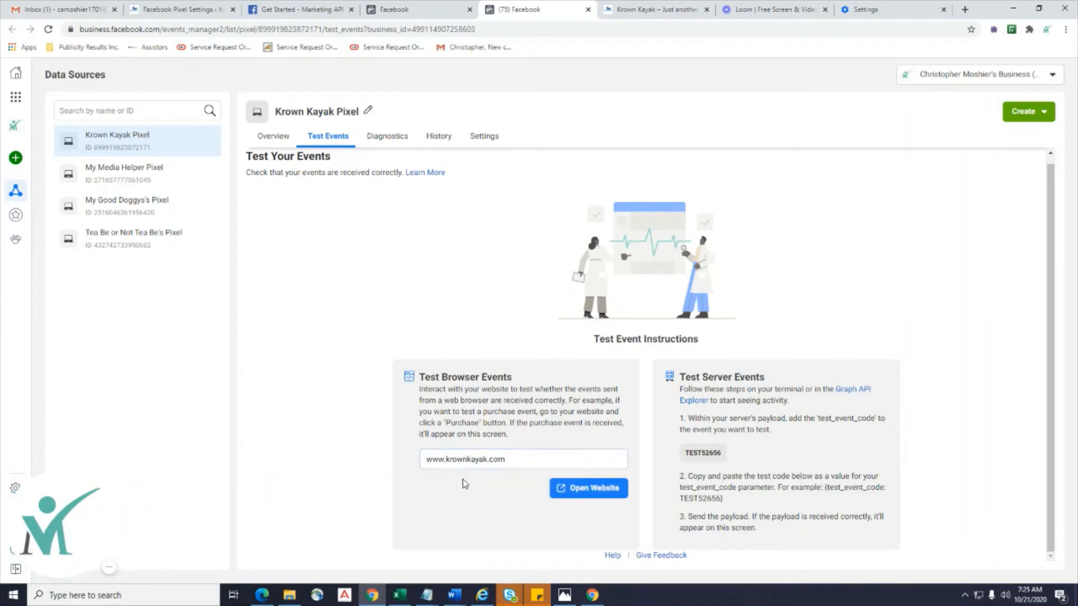
{"action": "left_click", "coordinate": [563, 496]}
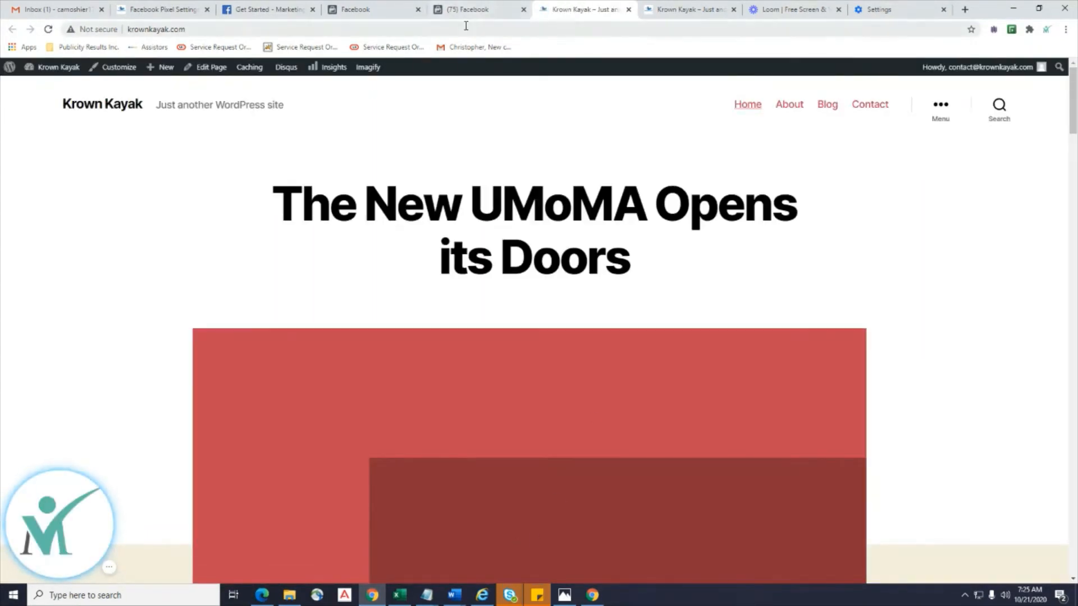
{"action": "left_click", "coordinate": [460, 9]}
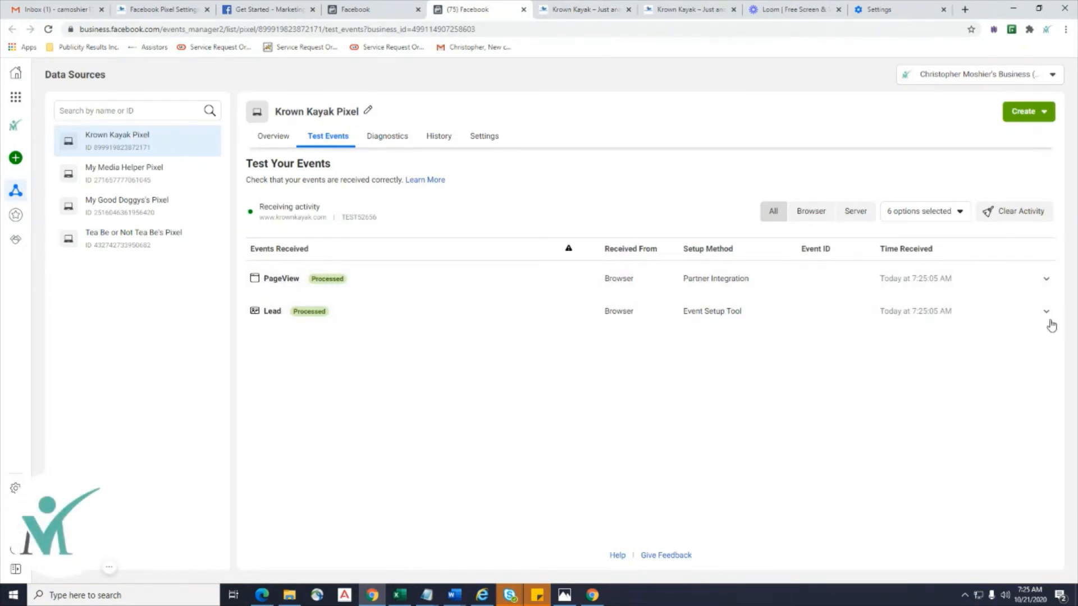
{"action": "left_click", "coordinate": [285, 138]}
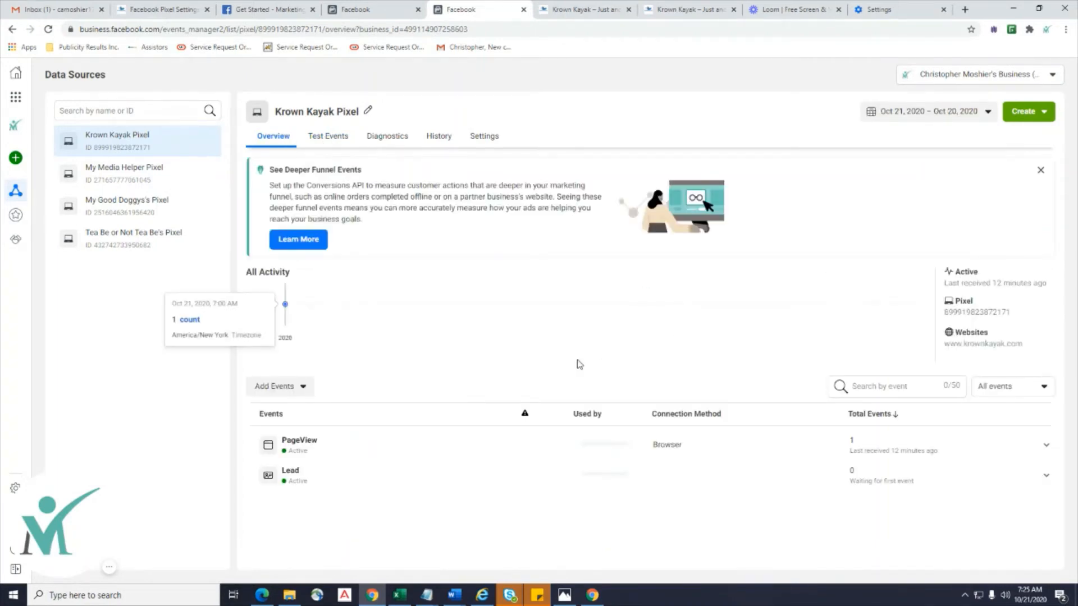
Browse the My Media Helper, My Good Doggy and Tea Be or Not Tea Be pixels, then go to Chrome Settings.
{"action": "left_click", "coordinate": [117, 179]}
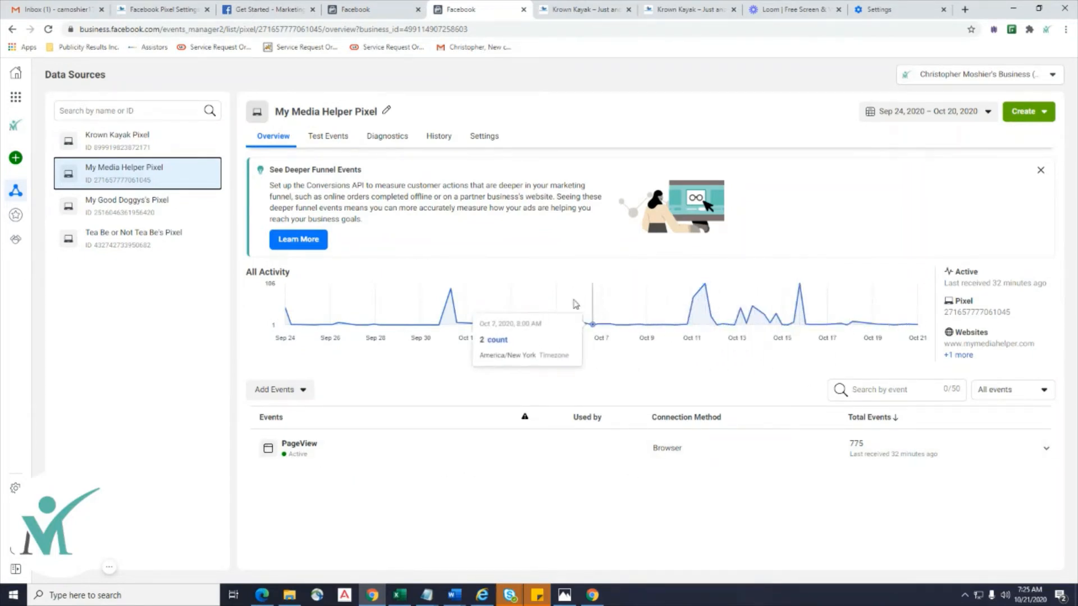
{"action": "left_click", "coordinate": [102, 203]}
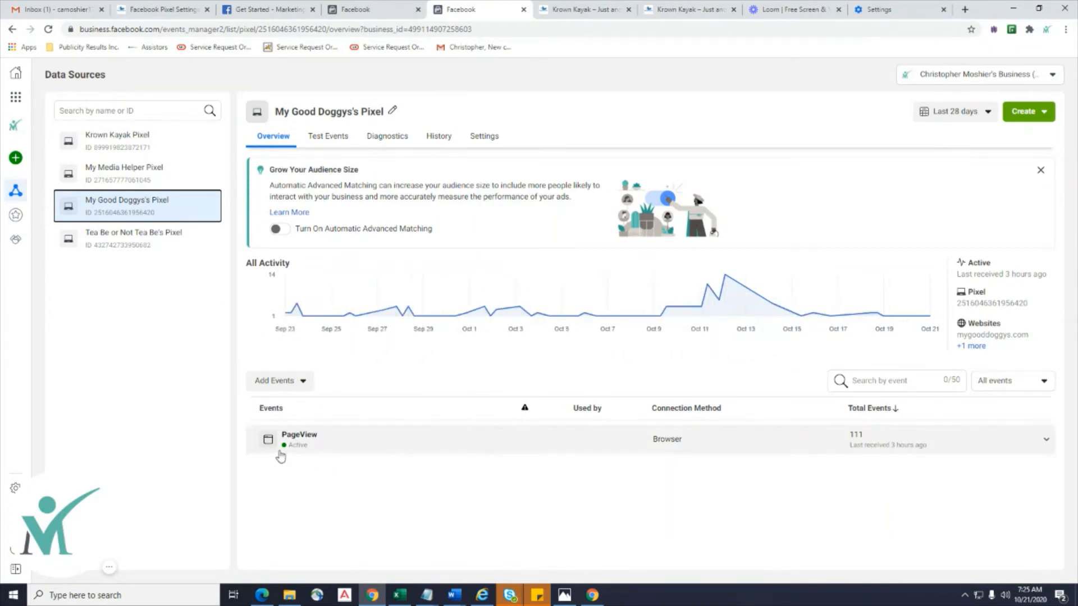
{"action": "left_click", "coordinate": [129, 235]}
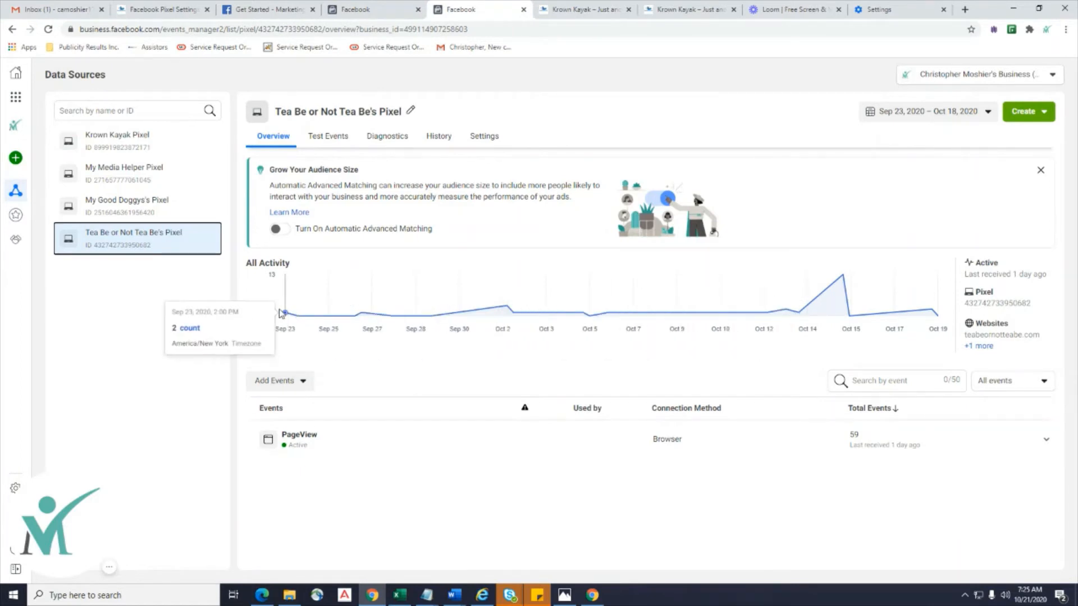
{"action": "left_click", "coordinate": [889, 9]}
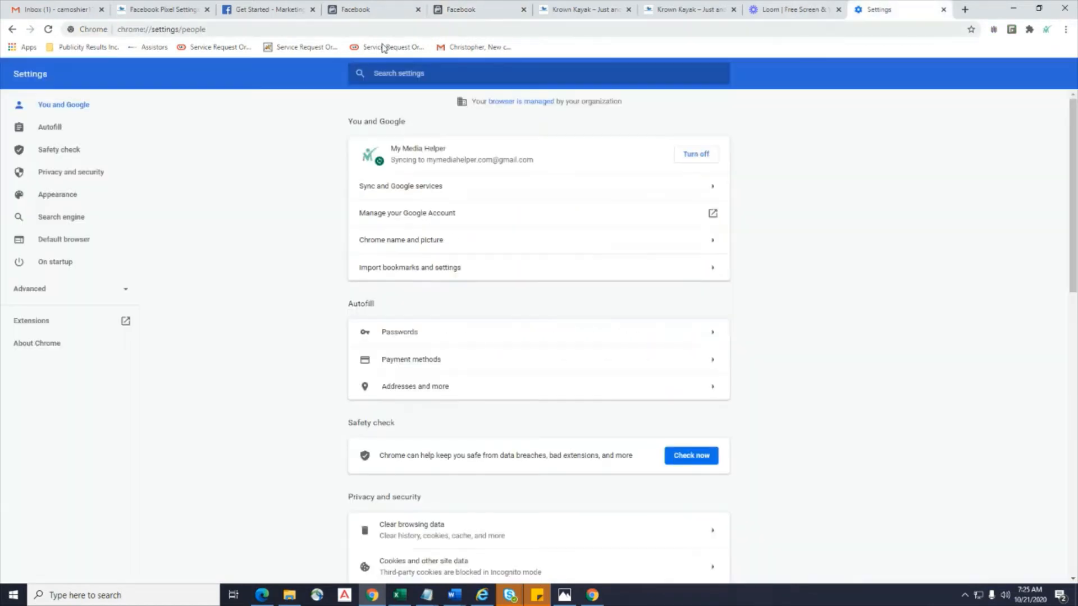
{"action": "left_click", "coordinate": [335, 30]}
{"action": "type", "text": "www.google.com"}
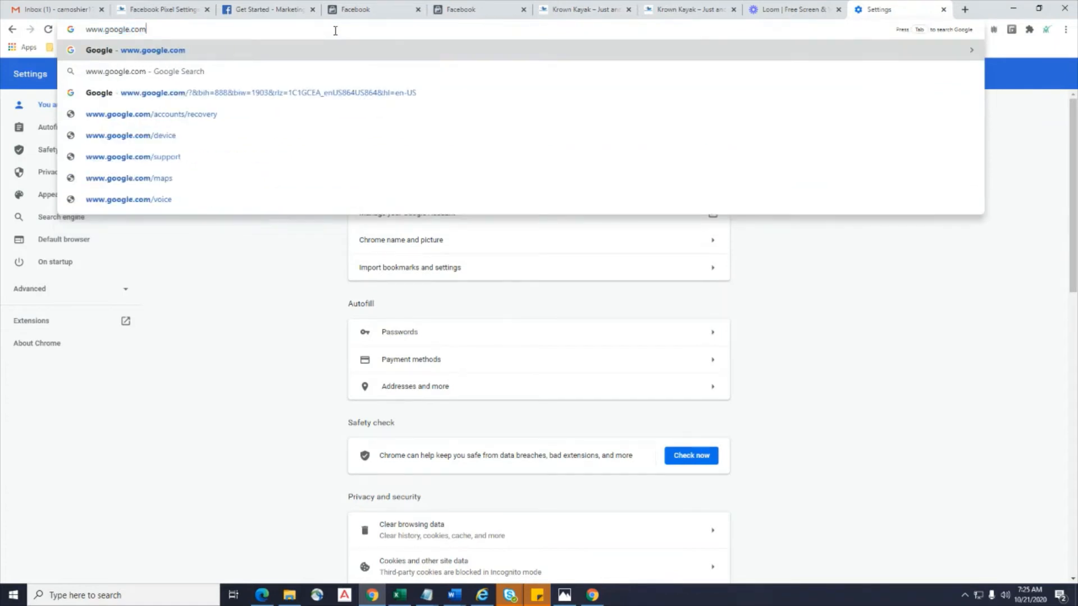
{"action": "key", "text": "Return"}
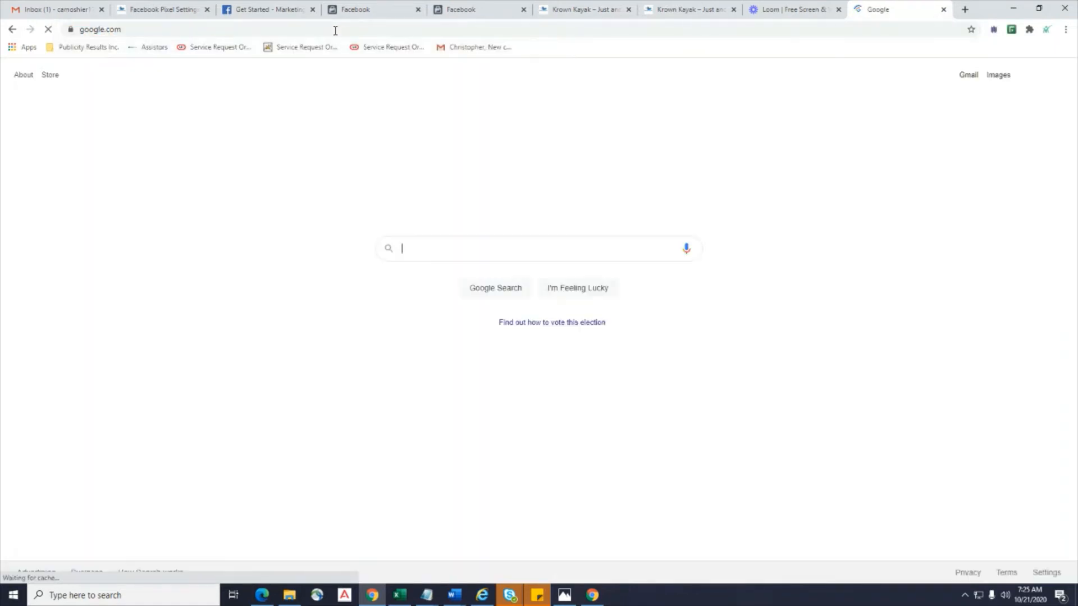
Search 'chrome facebook pixel' and open the Facebook Pixel Helper Chrome Web Store result.
{"action": "type", "text": "chrom"}
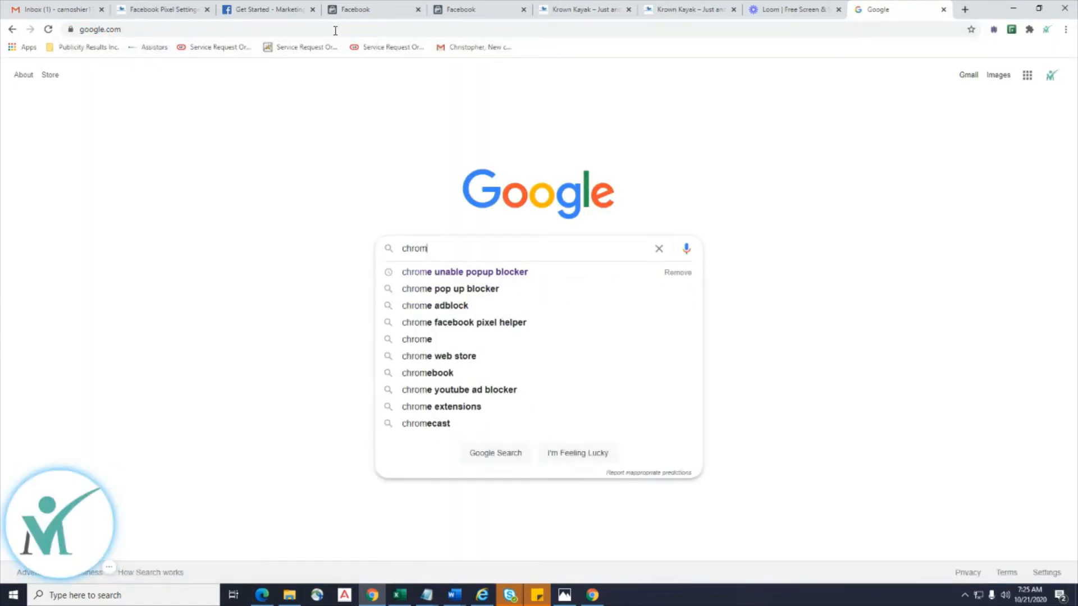
{"action": "type", "text": "e pixel"}
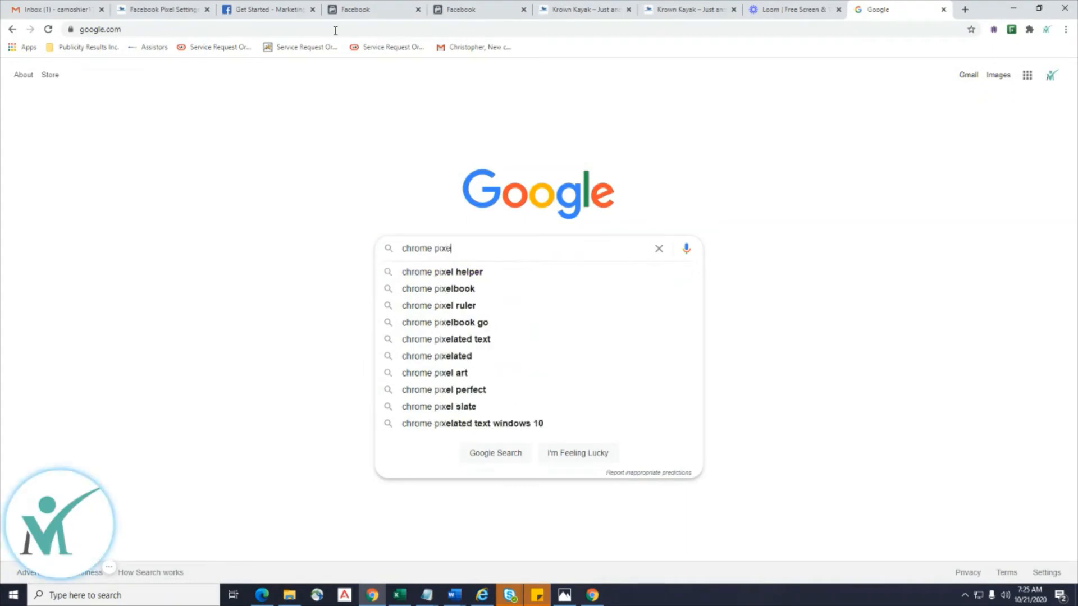
{"action": "key", "text": "BackSpace"}
{"action": "key", "text": "BackSpace"}
{"action": "key", "text": "BackSpace"}
{"action": "key", "text": "BackSpace"}
{"action": "key", "text": "BackSpace"}
{"action": "type", "text": "f"}
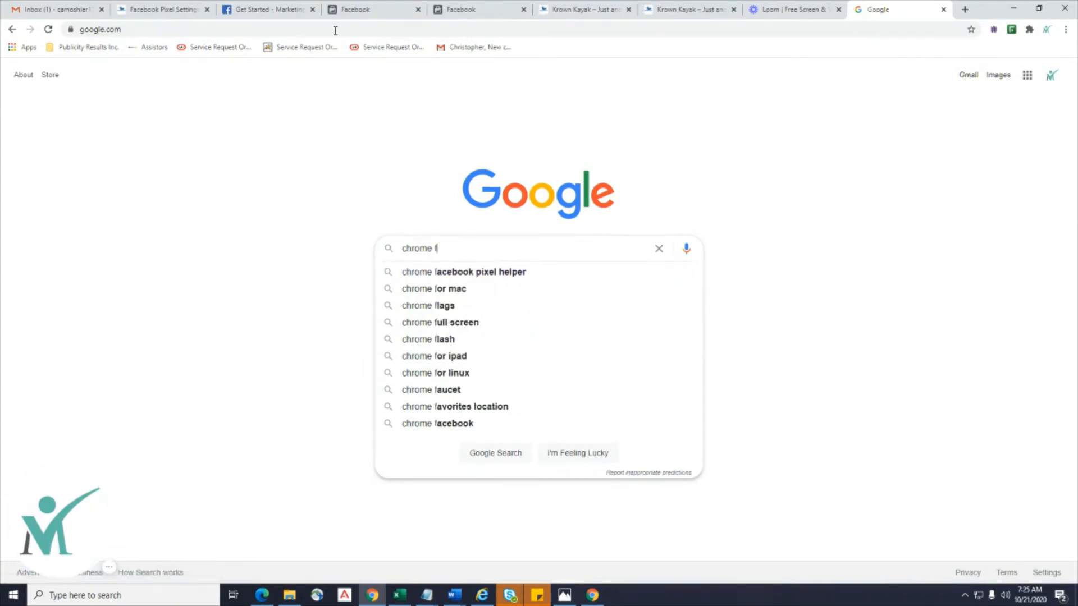
{"action": "type", "text": "acebook pixel"}
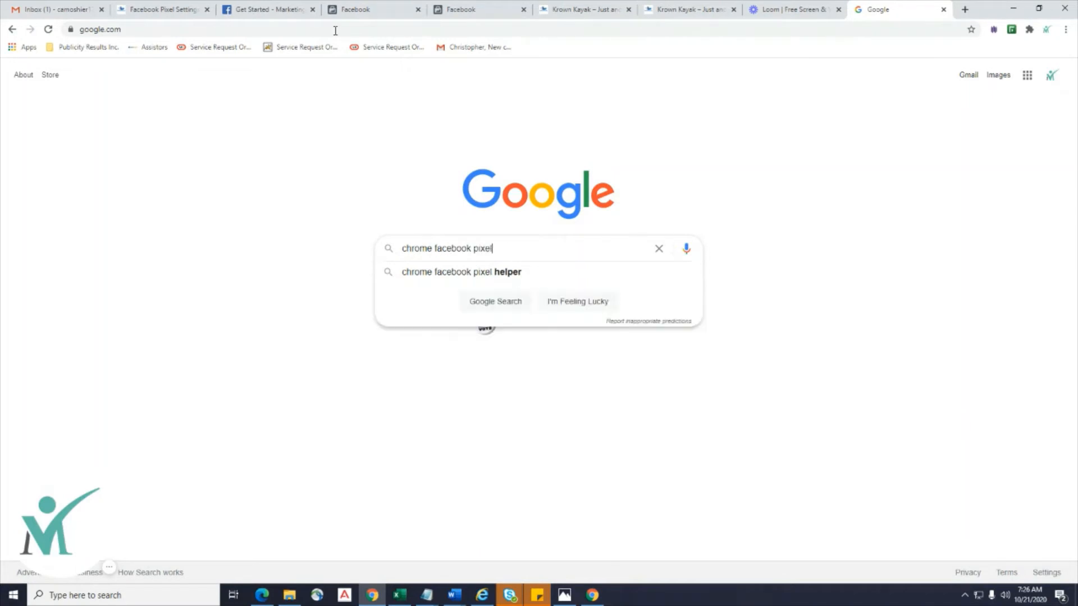
{"action": "key", "text": "Return"}
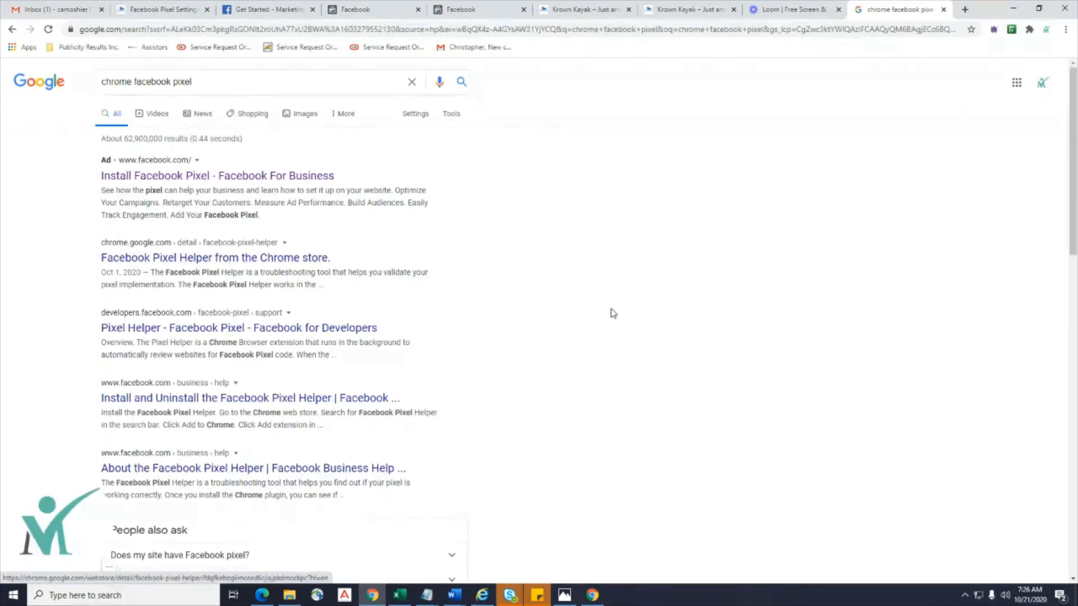
{"action": "left_click", "coordinate": [181, 260]}
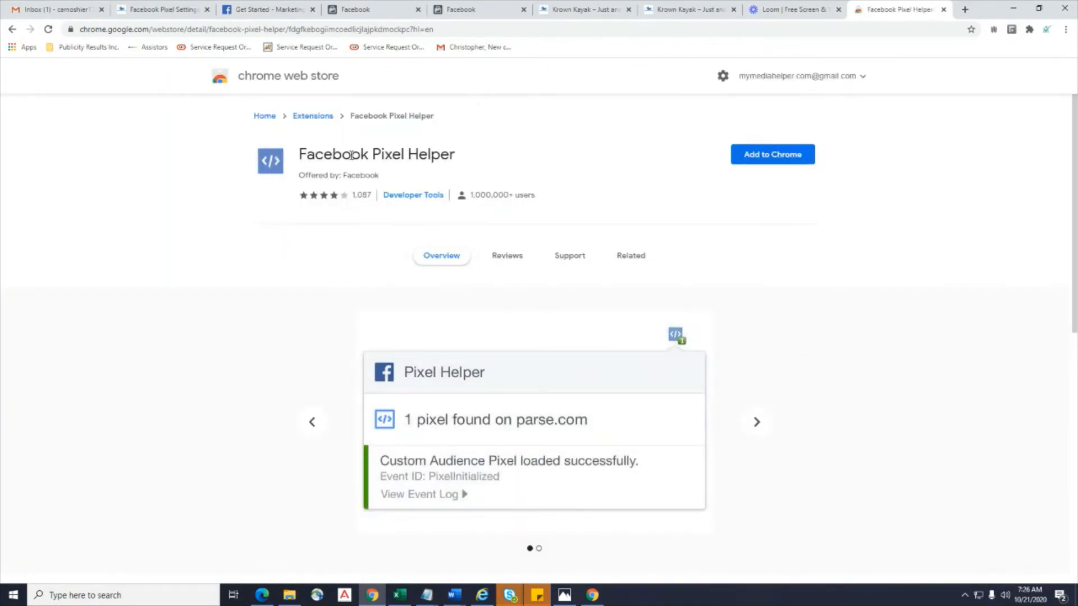
Add the Facebook Pixel Helper extension to Chrome and check it in the extensions list.
{"action": "left_click", "coordinate": [784, 160]}
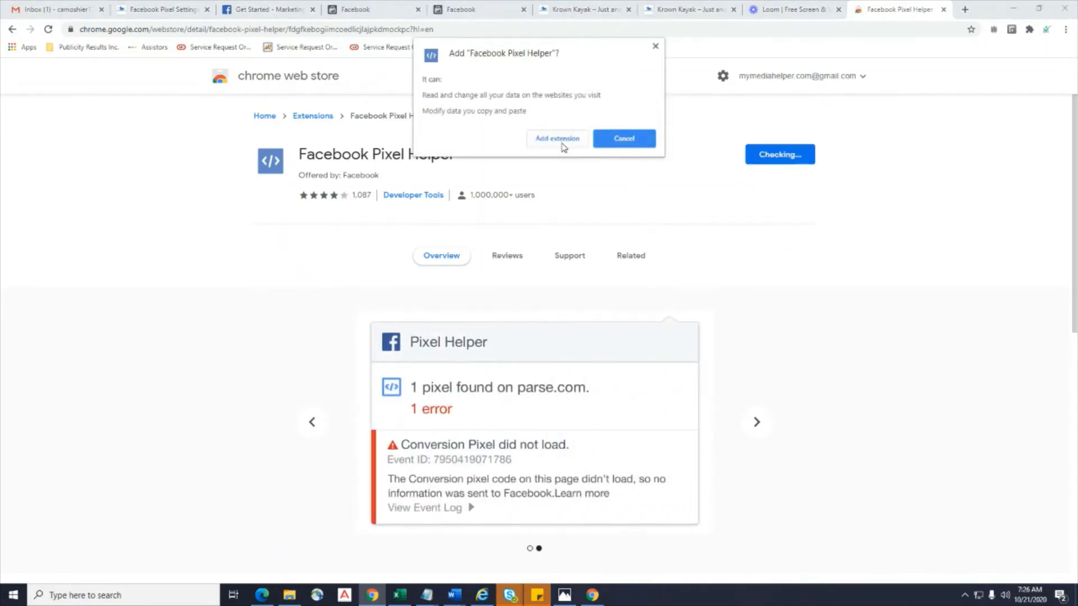
{"action": "left_click", "coordinate": [558, 138]}
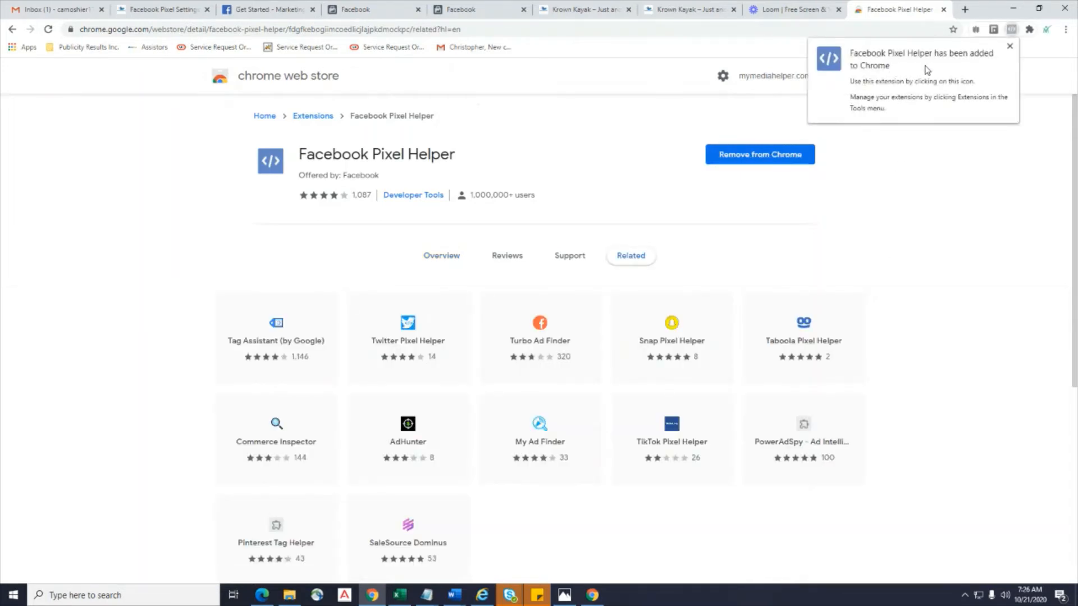
{"action": "left_click", "coordinate": [989, 216]}
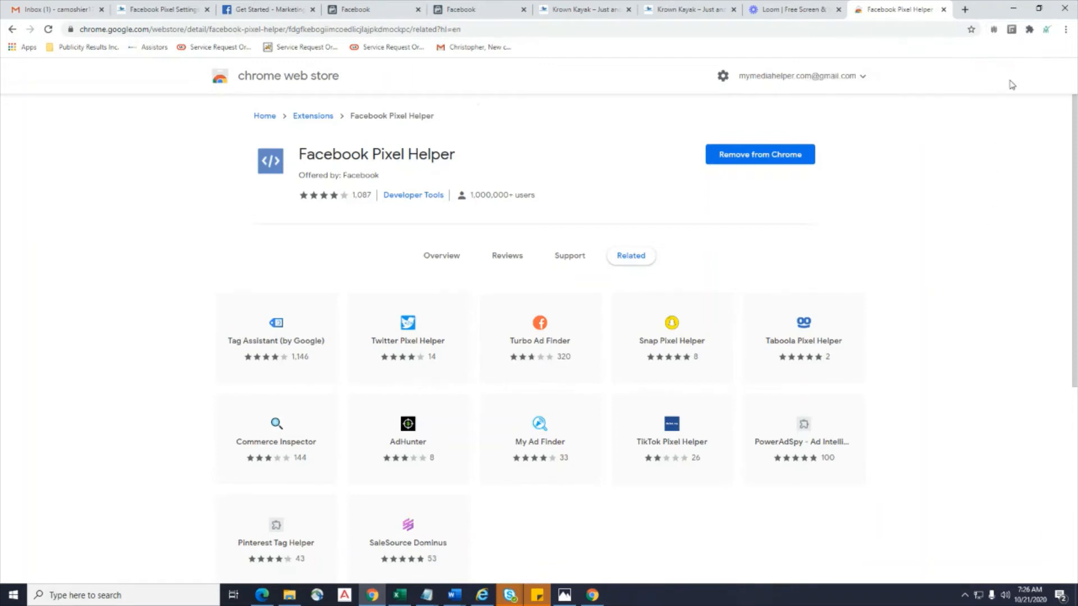
{"action": "left_click", "coordinate": [1030, 30]}
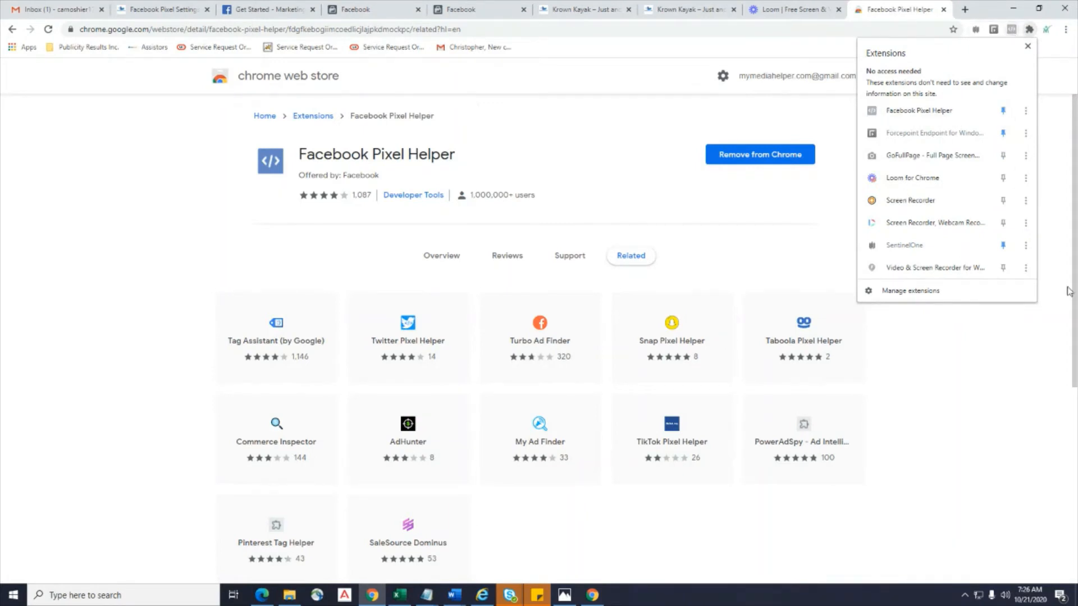
{"action": "left_click", "coordinate": [1039, 362]}
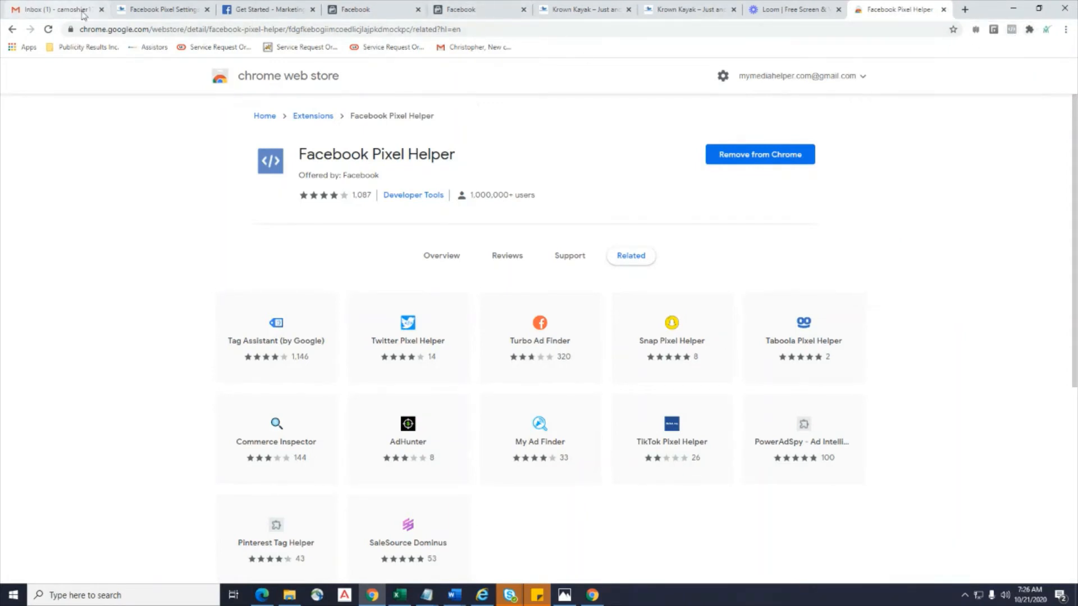
Open the Krown Kayak home page in a new tab from the Facebook Pixel Settings page.
{"action": "left_click", "coordinate": [159, 13]}
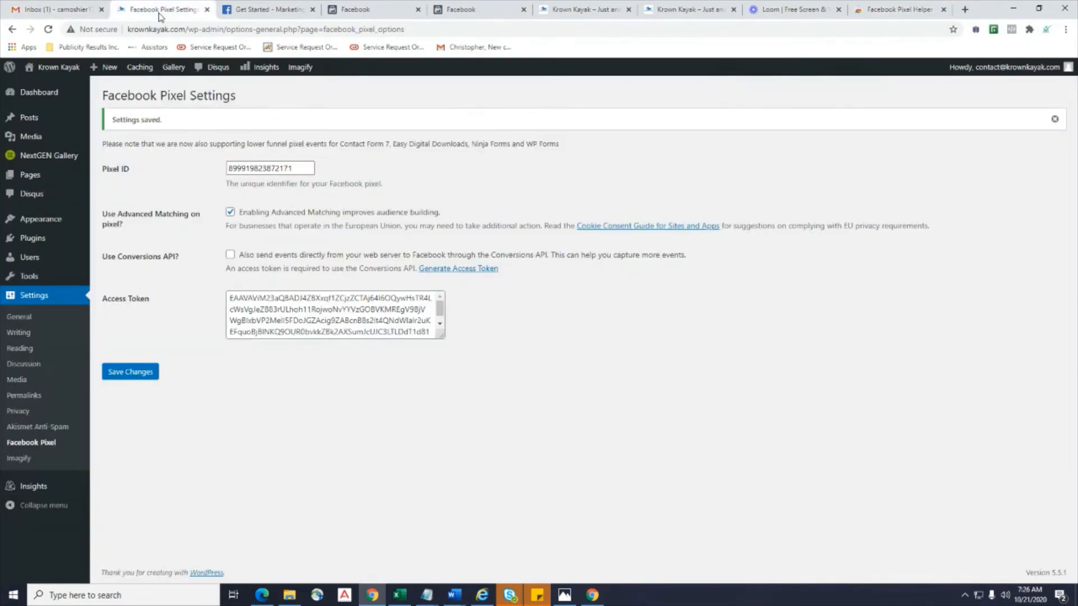
{"action": "right_click", "coordinate": [49, 69]}
{"action": "left_click", "coordinate": [76, 77]}
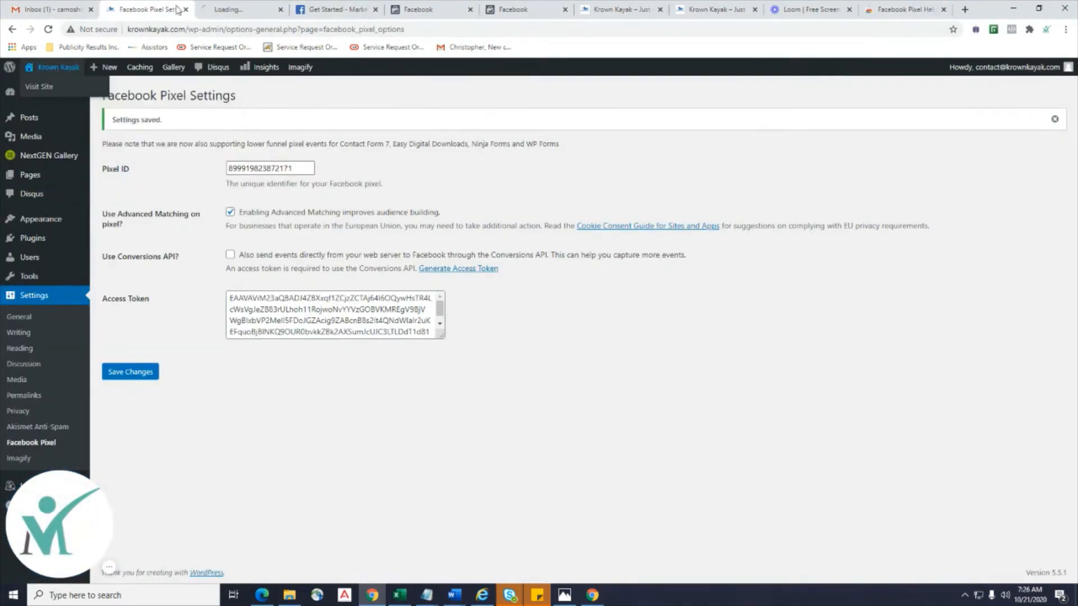
{"action": "left_click", "coordinate": [229, 16]}
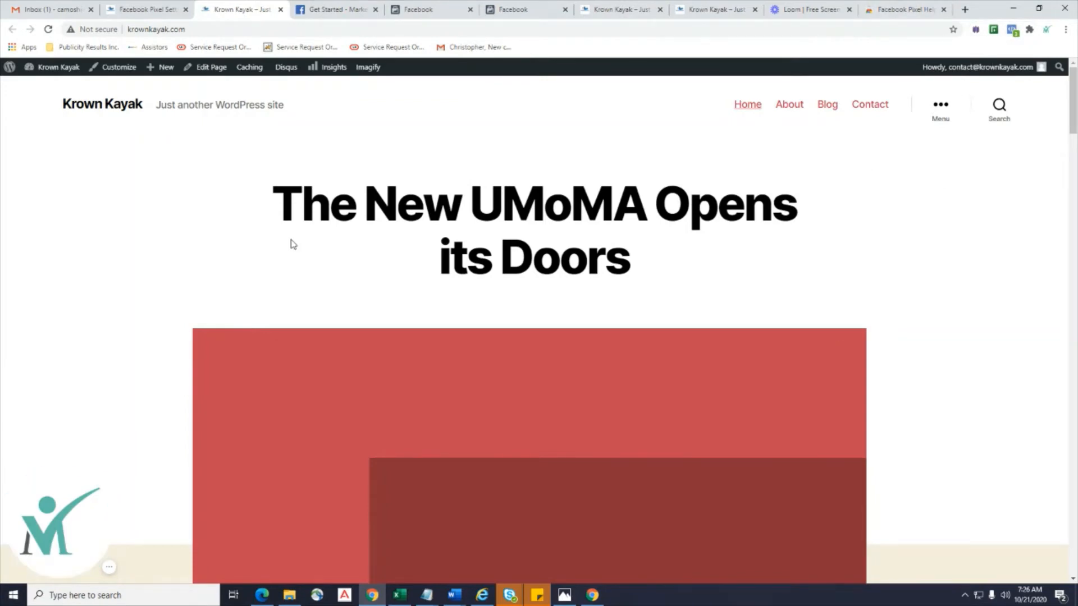
Close the Facebook Pixel Helper store tab and the Loom library tab.
{"action": "left_click", "coordinate": [146, 12]}
{"action": "left_click", "coordinate": [921, 10]}
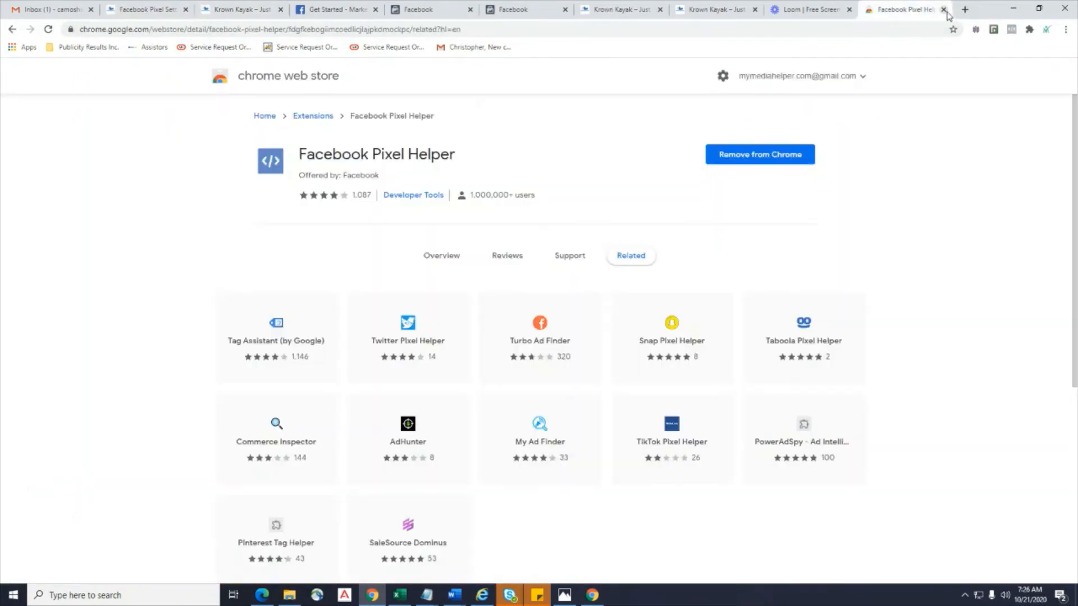
{"action": "left_click", "coordinate": [944, 10]}
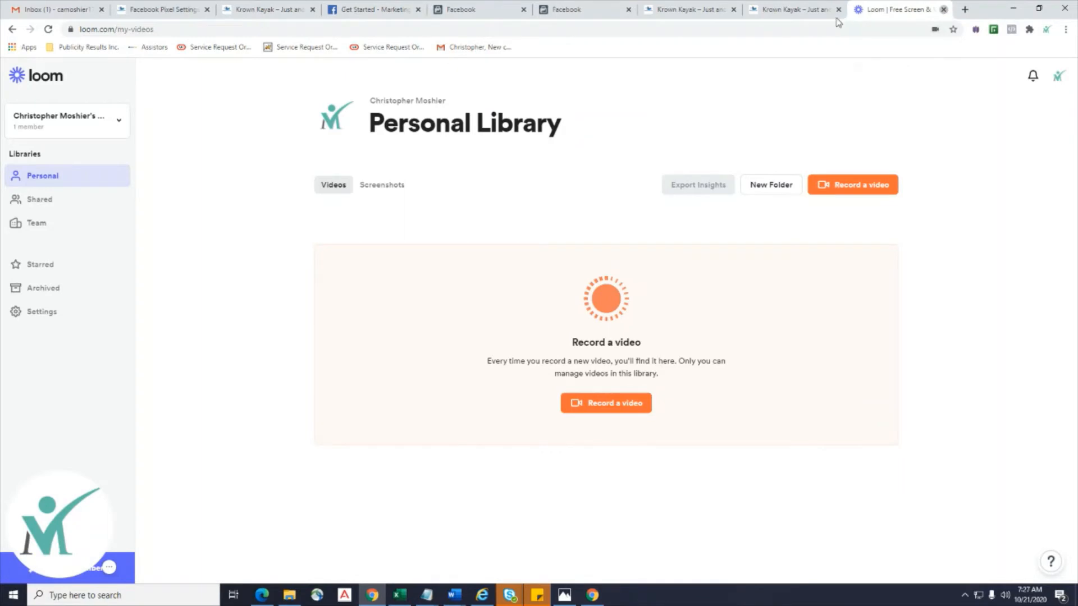
{"action": "left_click", "coordinate": [943, 10]}
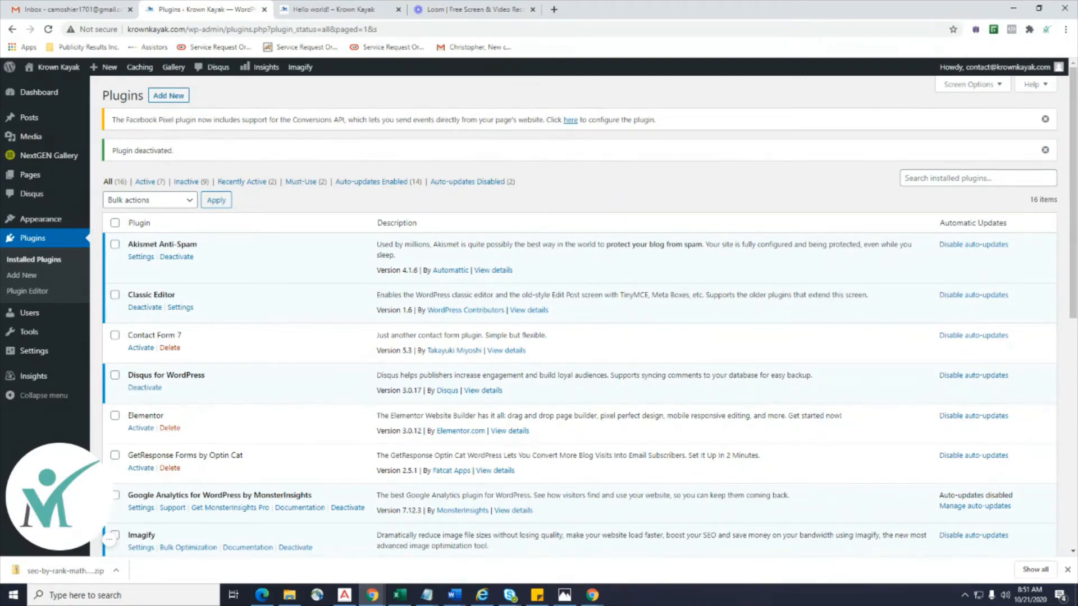
Activate Pretty Links in Installed Plugins, revealing its new sidebar menu.
{"action": "scroll", "coordinate": [727, 362], "scroll_direction": "down", "scroll_amount": 8}
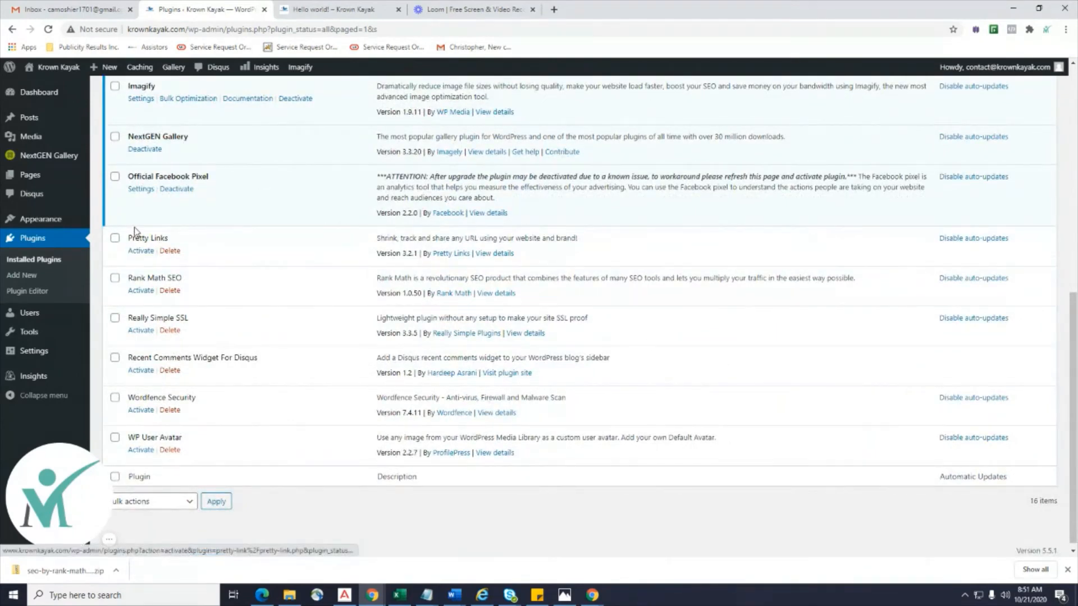
{"action": "left_click", "coordinate": [141, 251]}
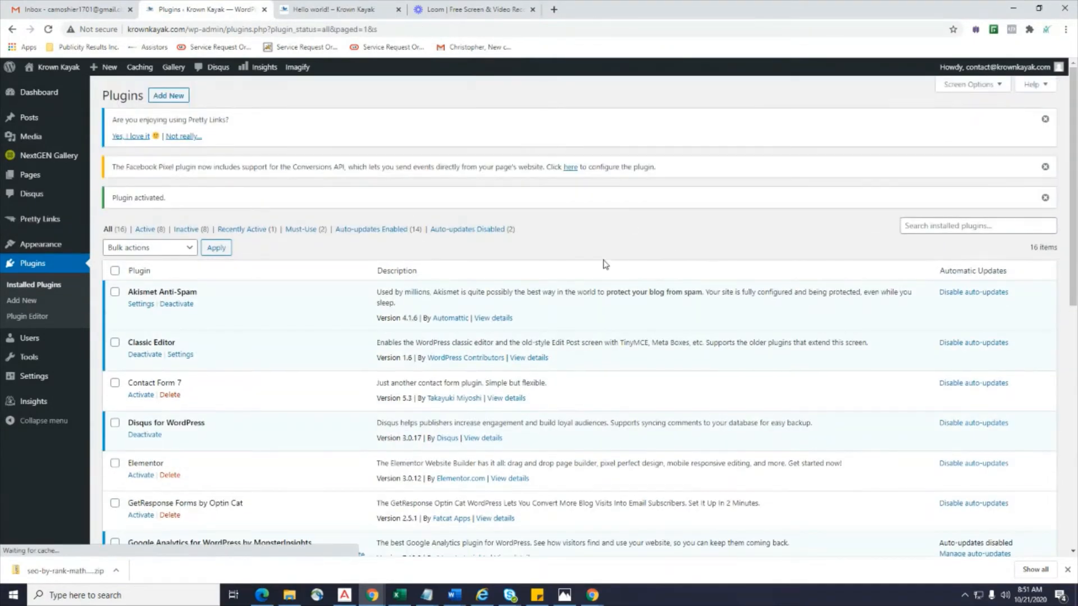
{"action": "scroll", "coordinate": [605, 264], "scroll_direction": "down", "scroll_amount": 10}
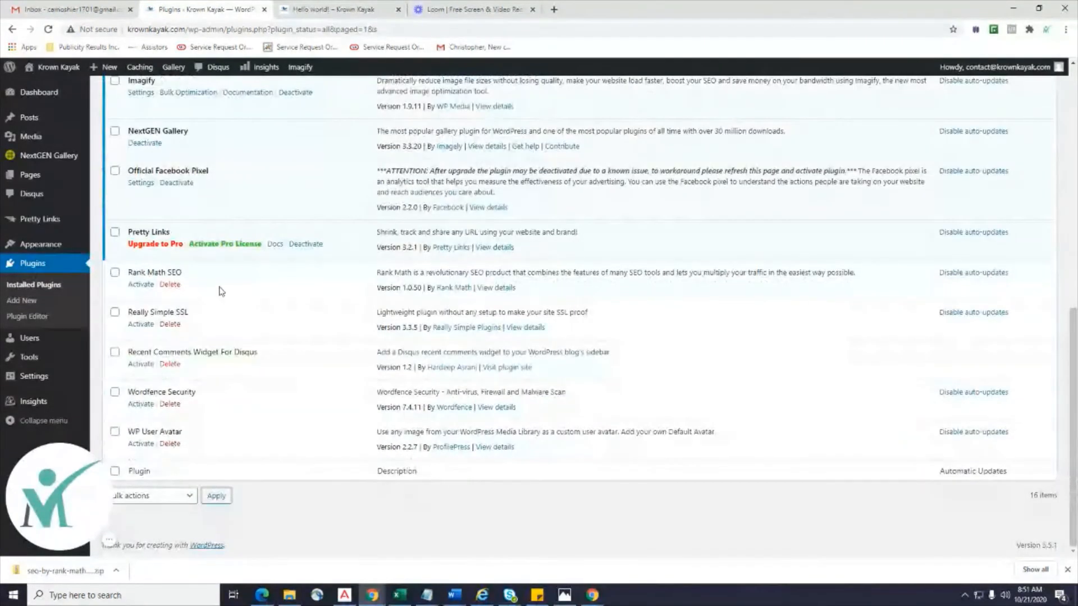
{"action": "mouse_move", "coordinate": [27, 222]}
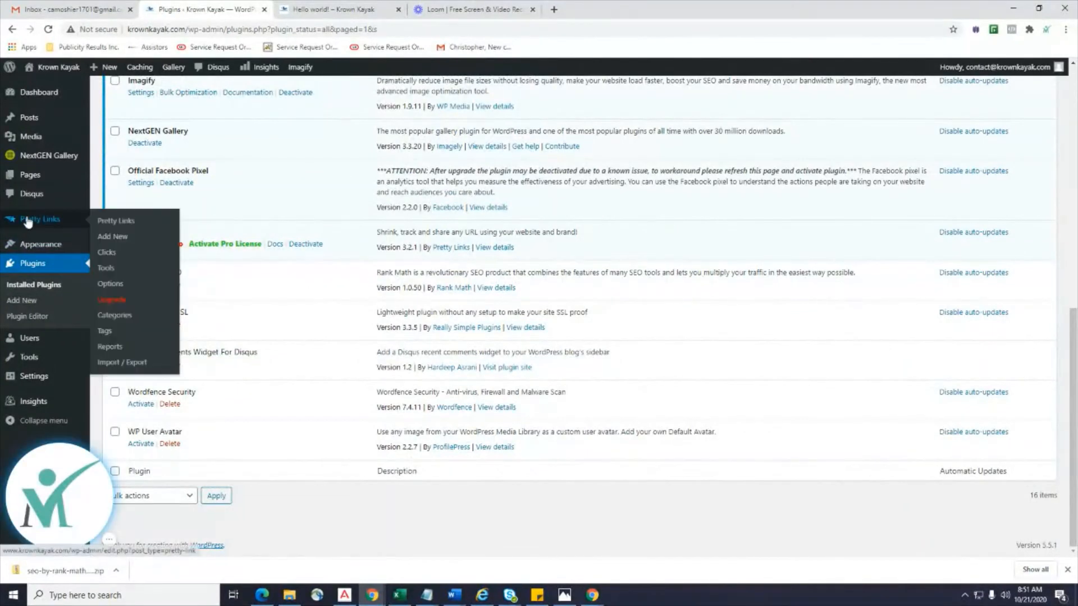
Start a new Pretty Link and paste the Hello world! post URL as its Target URL.
{"action": "left_click", "coordinate": [109, 238]}
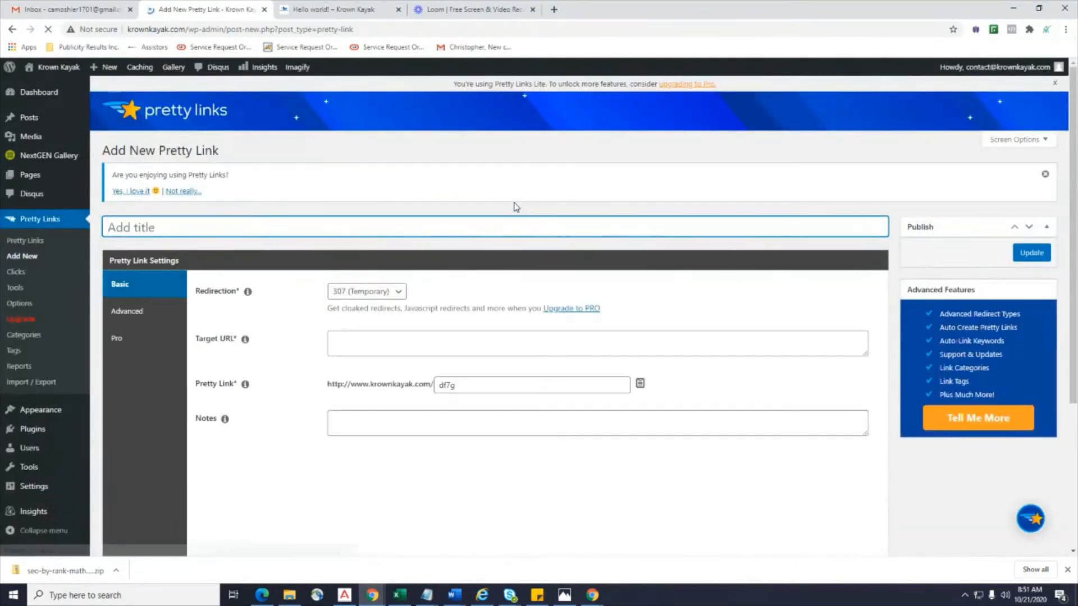
{"action": "scroll", "coordinate": [516, 207], "scroll_direction": "down", "scroll_amount": 2}
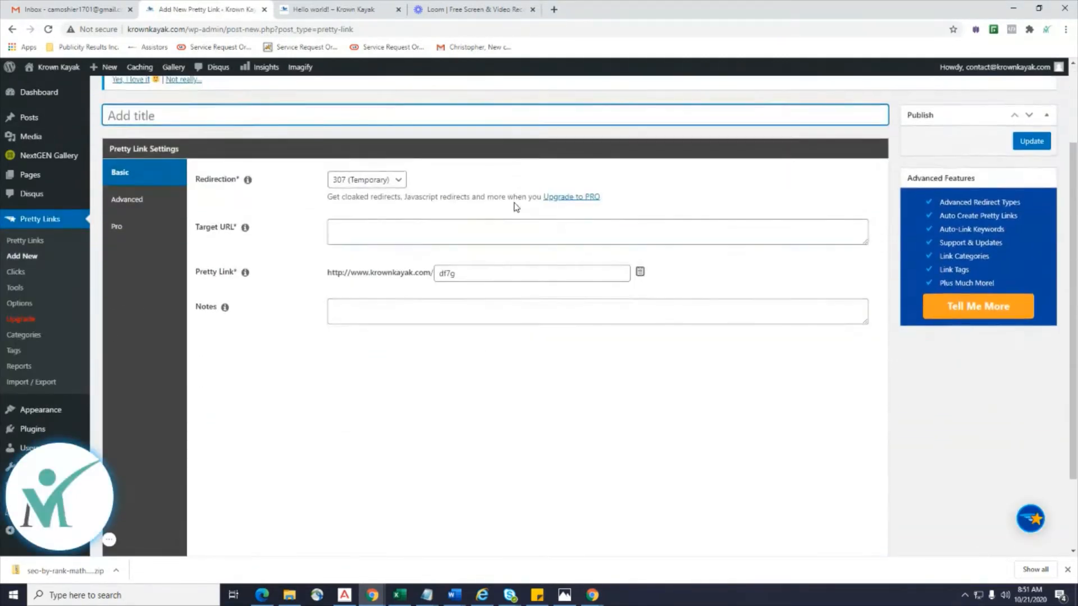
{"action": "scroll", "coordinate": [516, 207], "scroll_direction": "up", "scroll_amount": 2}
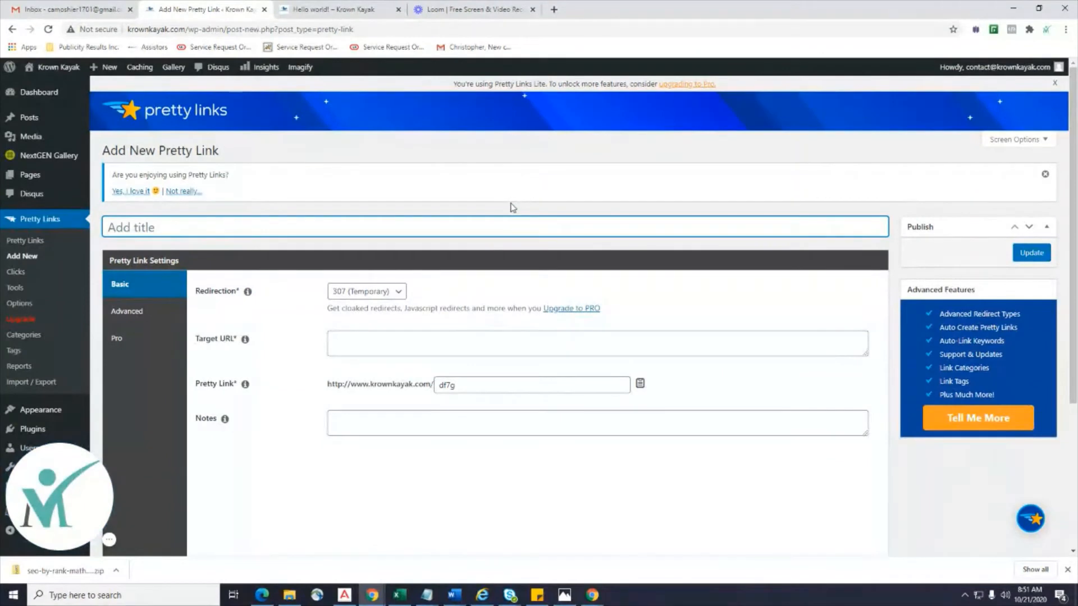
{"action": "left_click", "coordinate": [334, 9]}
{"action": "right_click", "coordinate": [265, 29]}
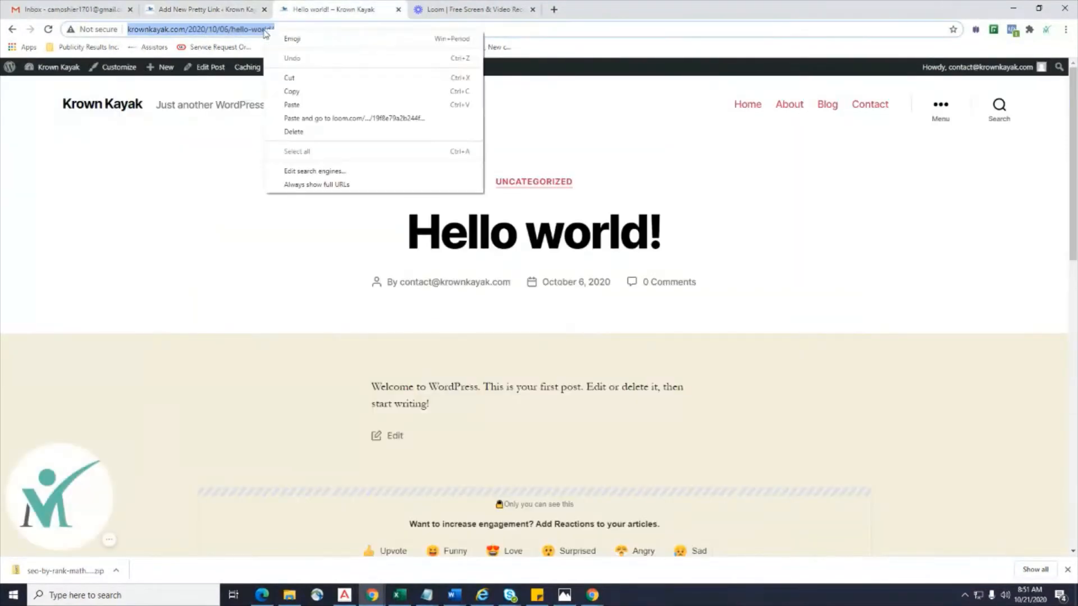
{"action": "left_click", "coordinate": [292, 91]}
{"action": "left_click", "coordinate": [196, 7]}
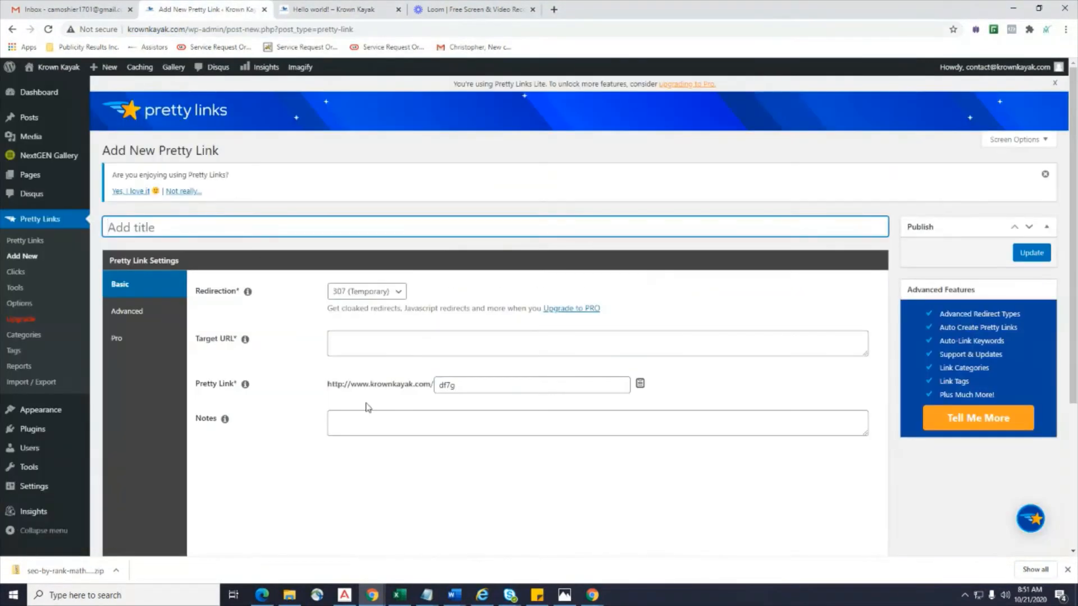
{"action": "left_click", "coordinate": [376, 349]}
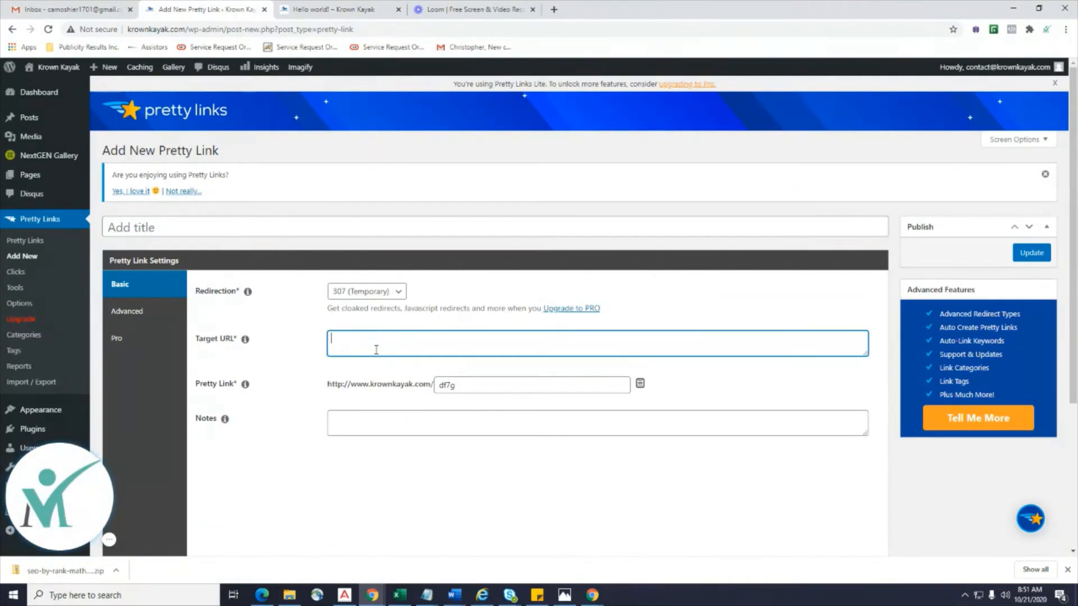
{"action": "key", "text": "ctrl+v"}
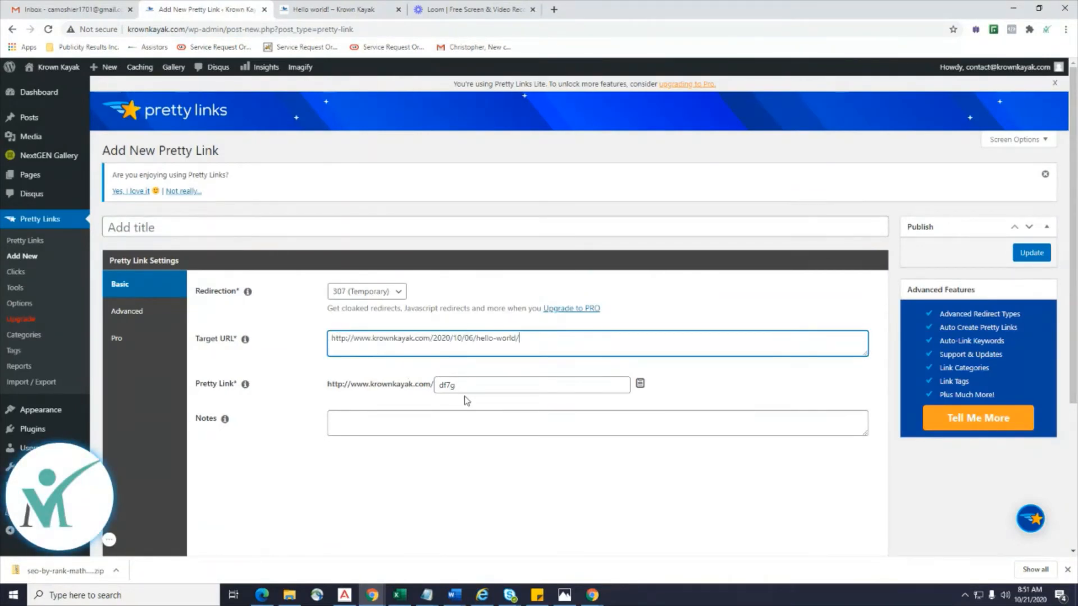
Replace the df7g slug with ffff and publish the link with Update.
{"action": "double_click", "coordinate": [481, 385]}
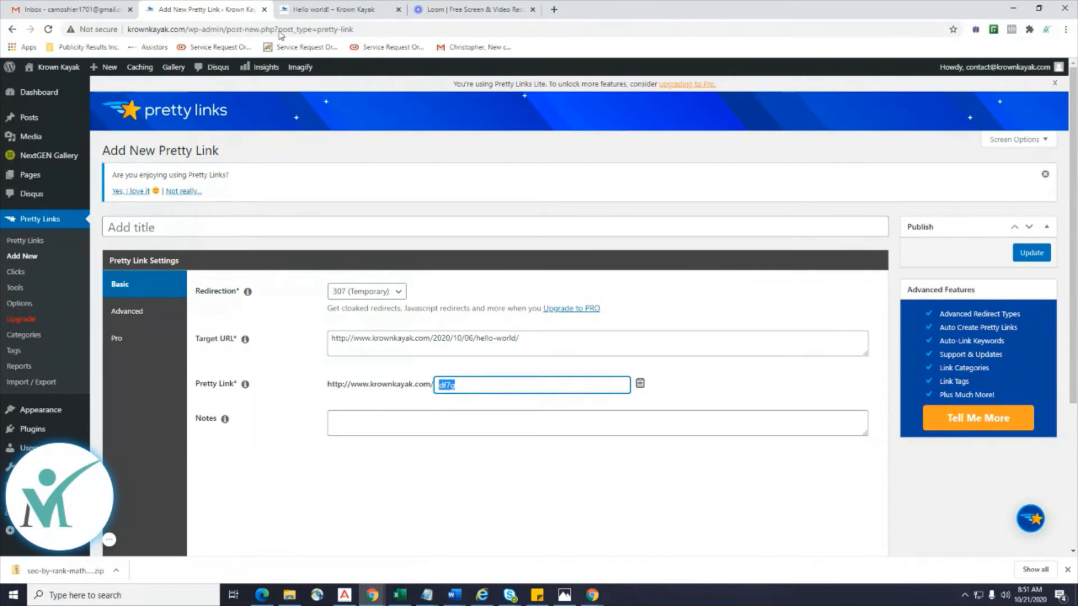
{"action": "left_click", "coordinate": [320, 10]}
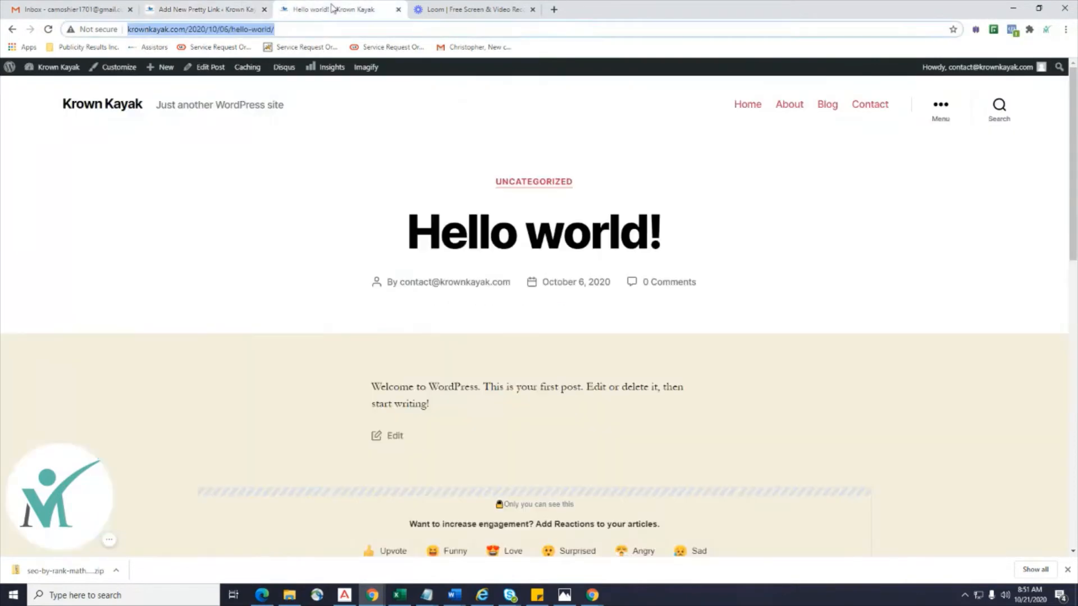
{"action": "left_click", "coordinate": [216, 11]}
{"action": "double_click", "coordinate": [502, 385]}
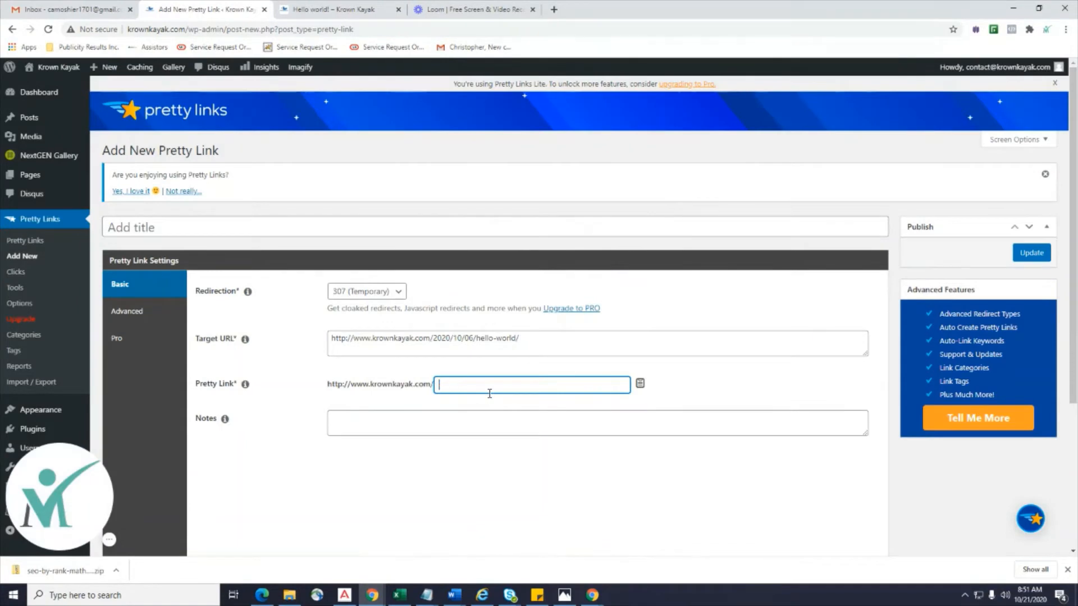
{"action": "left_click", "coordinate": [349, 11]}
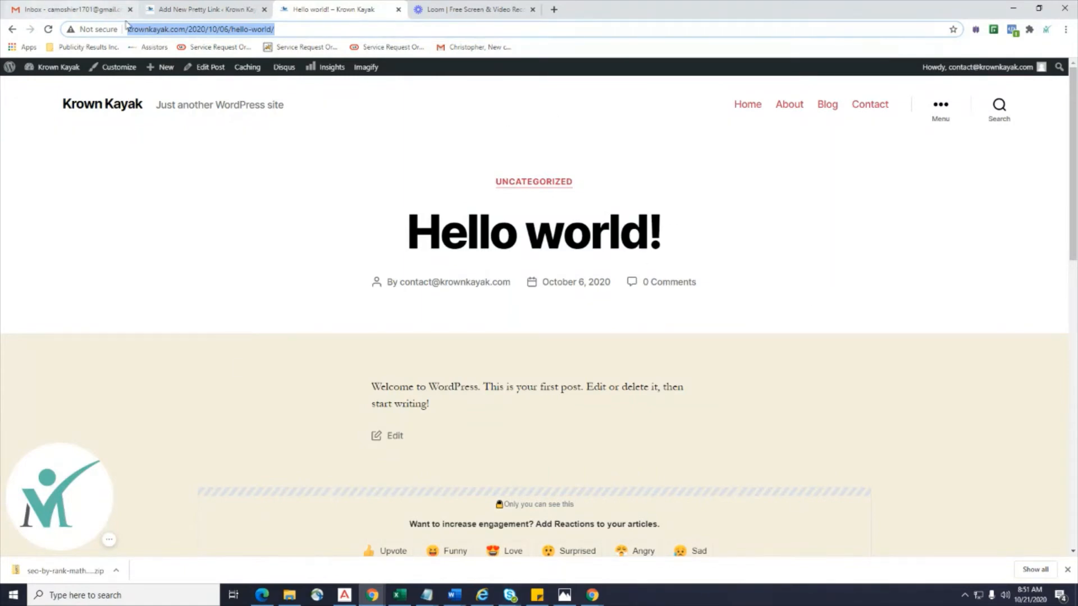
{"action": "left_click", "coordinate": [194, 9]}
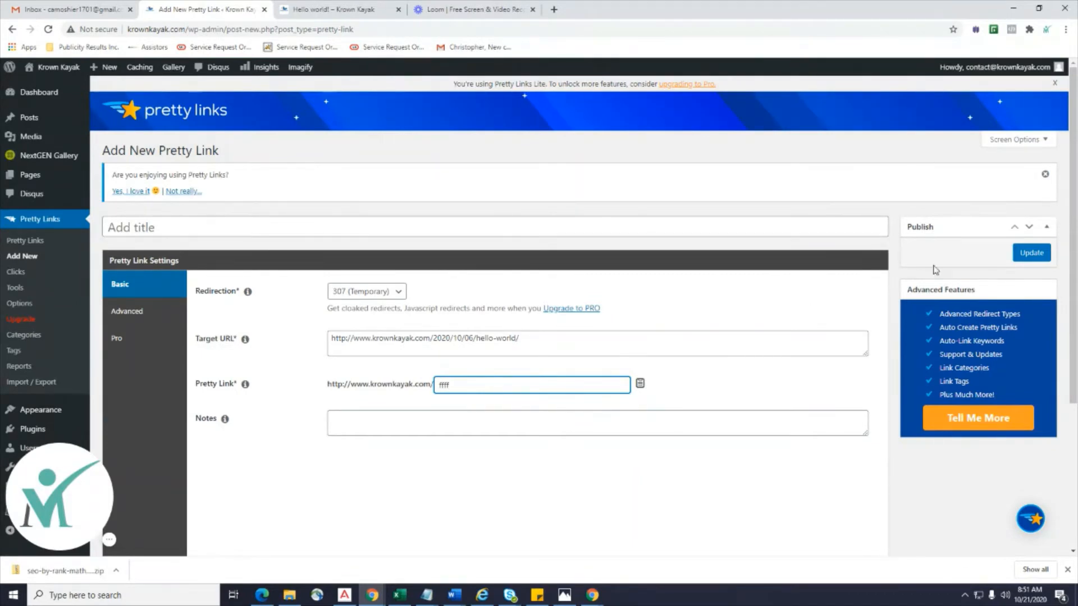
{"action": "left_click", "coordinate": [1026, 254]}
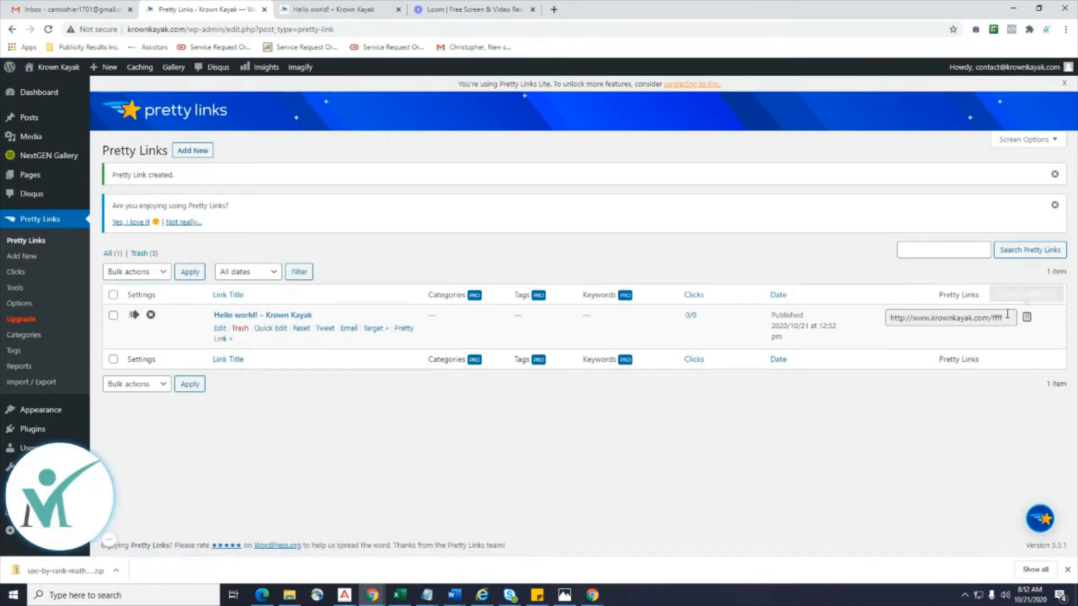
Load krownkayak.com/ffff in a new tab to confirm it redirects to the Hello world! post.
{"action": "left_click_drag", "start_coordinate": [1006, 317], "coordinate": [883, 321]}
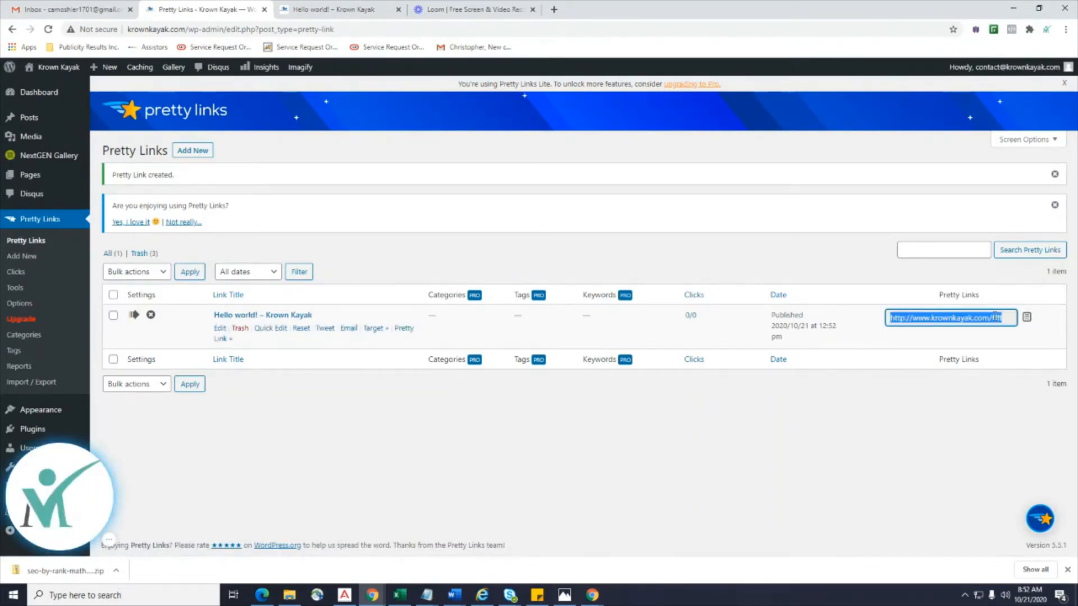
{"action": "left_click", "coordinate": [1034, 325]}
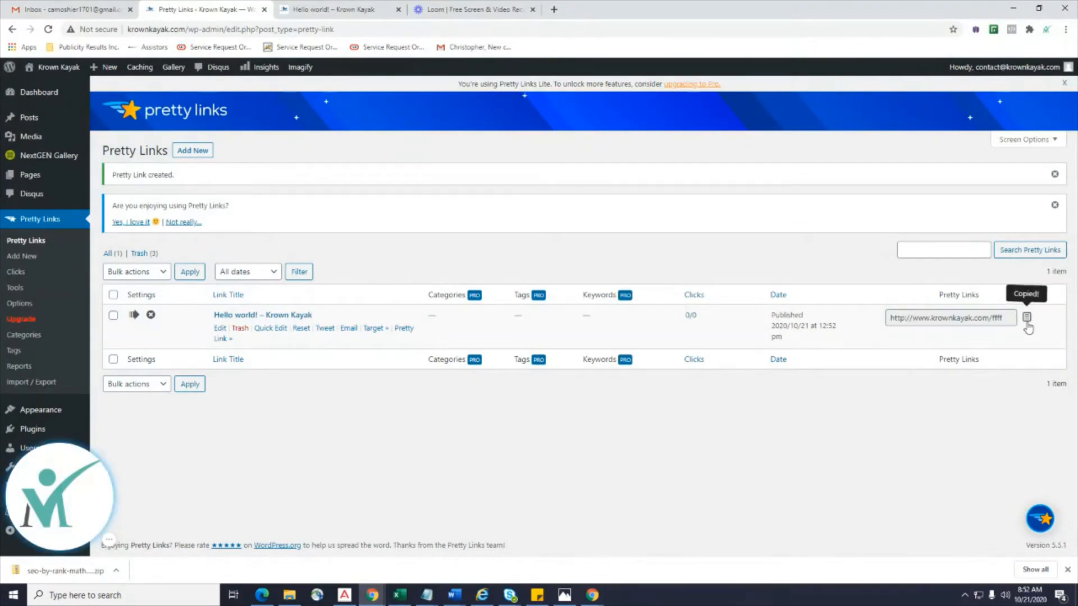
{"action": "left_click", "coordinate": [556, 10]}
{"action": "key", "text": "ctrl+v"}
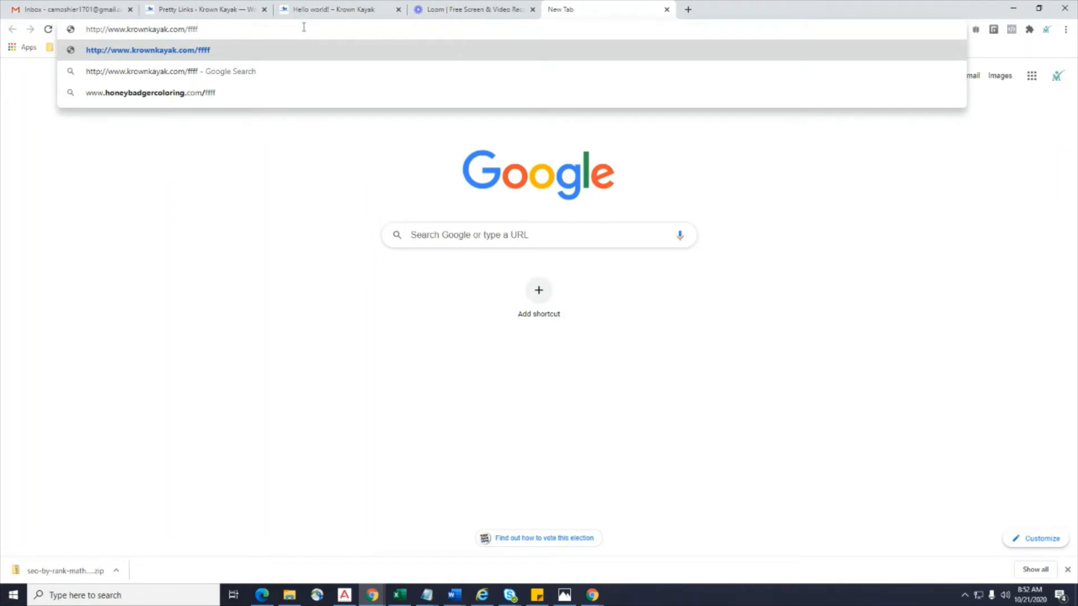
{"action": "key", "text": "Return"}
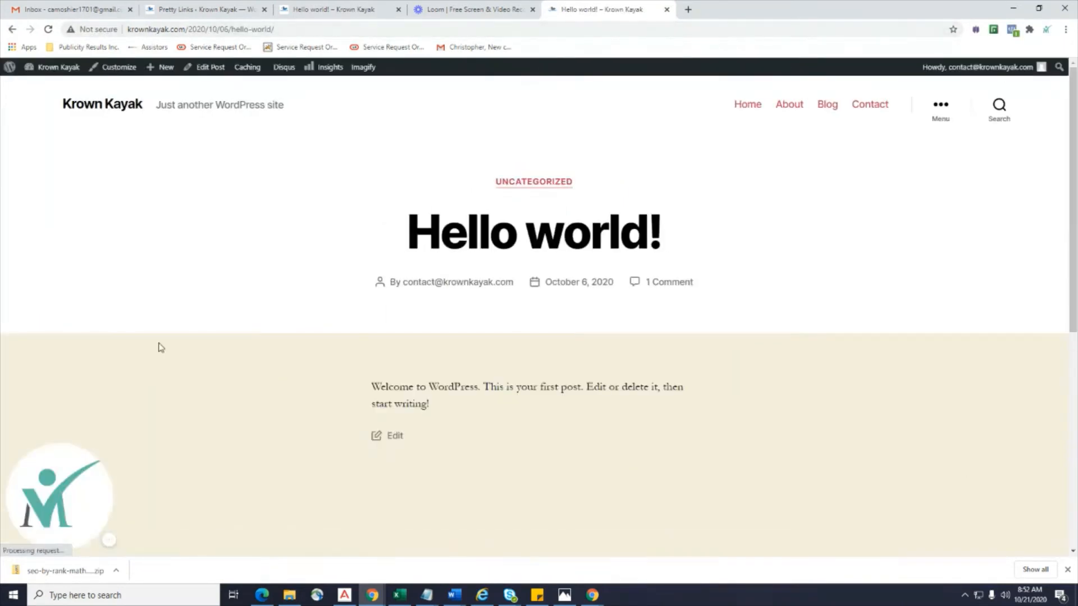
{"action": "left_click", "coordinate": [209, 6]}
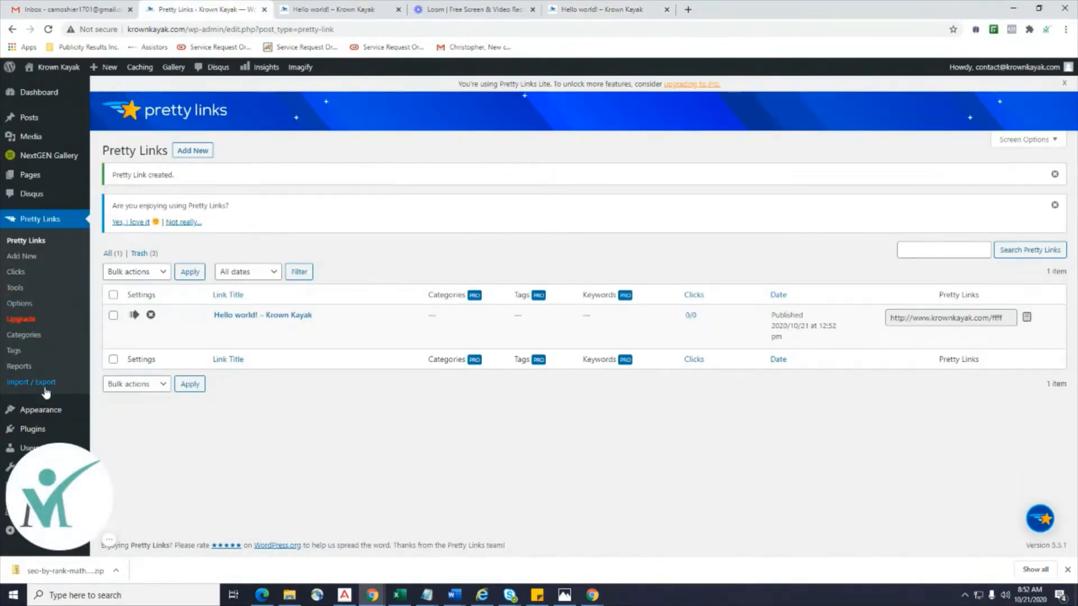
{"action": "mouse_move", "coordinate": [52, 420]}
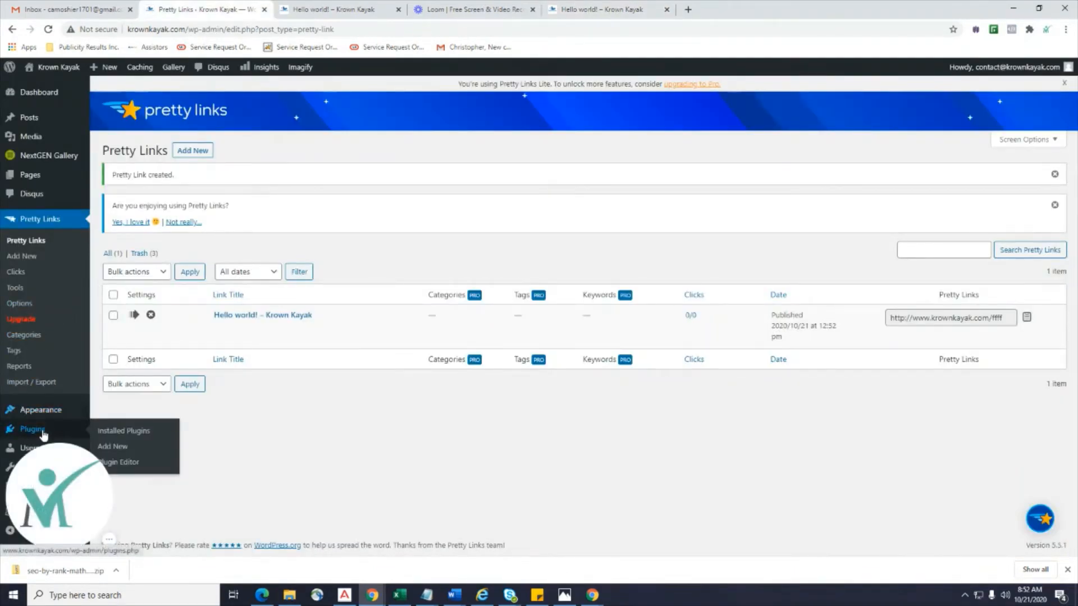
Close the extra test tab, activate Rank Math SEO, and launch its Setup Wizard.
{"action": "left_click", "coordinate": [143, 439]}
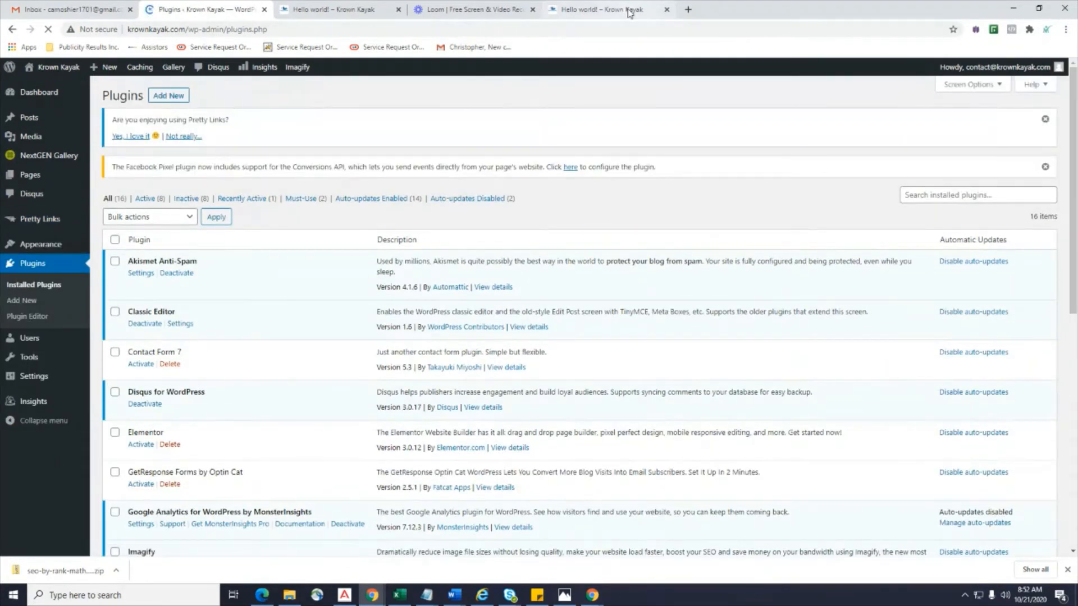
{"action": "left_click", "coordinate": [654, 11]}
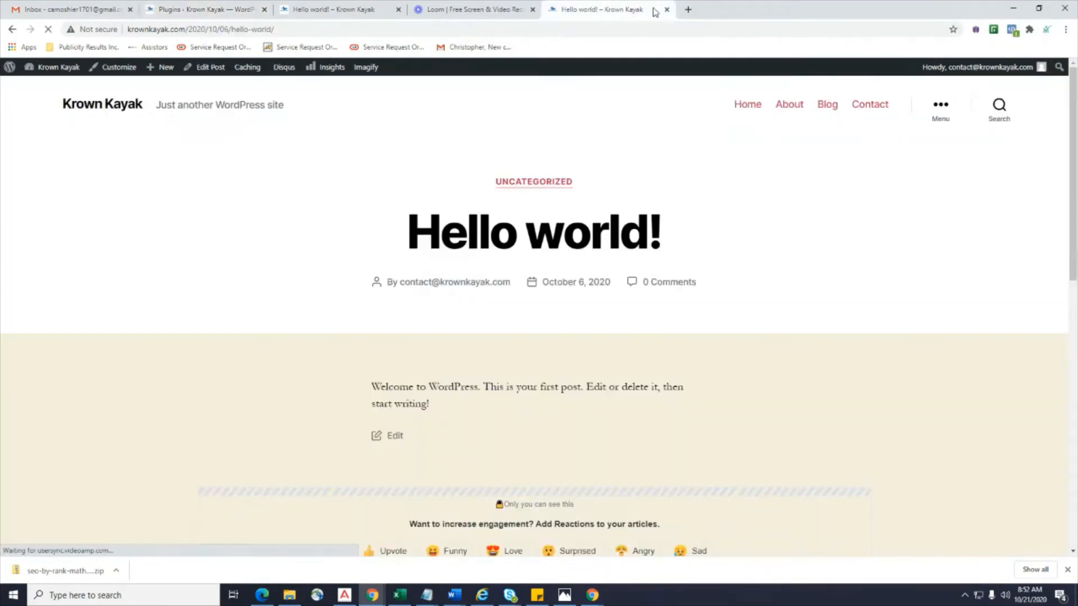
{"action": "left_click", "coordinate": [667, 9]}
{"action": "scroll", "coordinate": [164, 264], "scroll_direction": "down", "scroll_amount": 7}
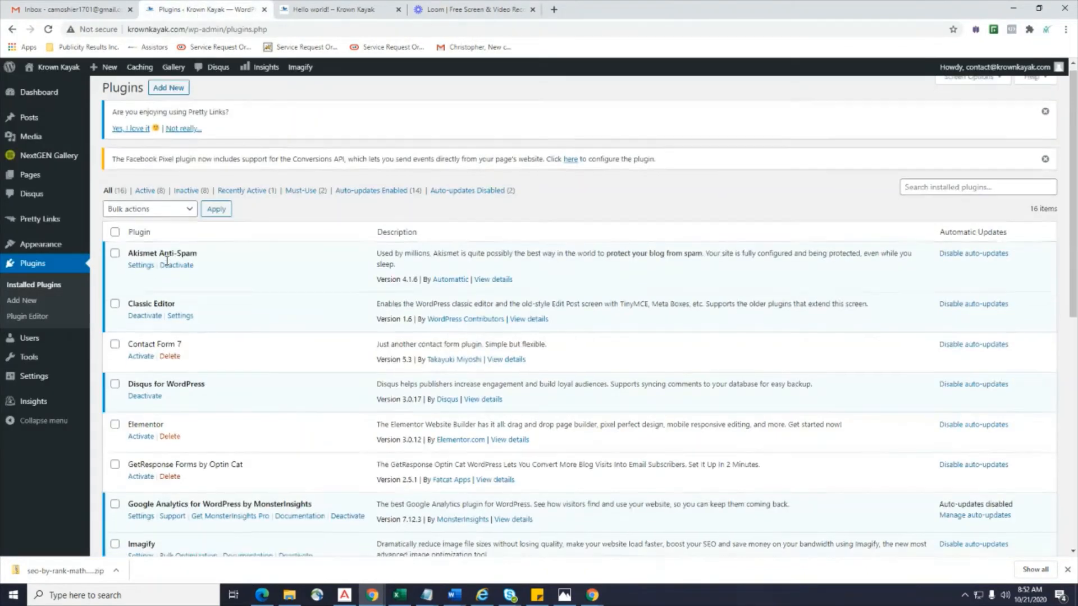
{"action": "scroll", "coordinate": [164, 264], "scroll_direction": "down", "scroll_amount": 1}
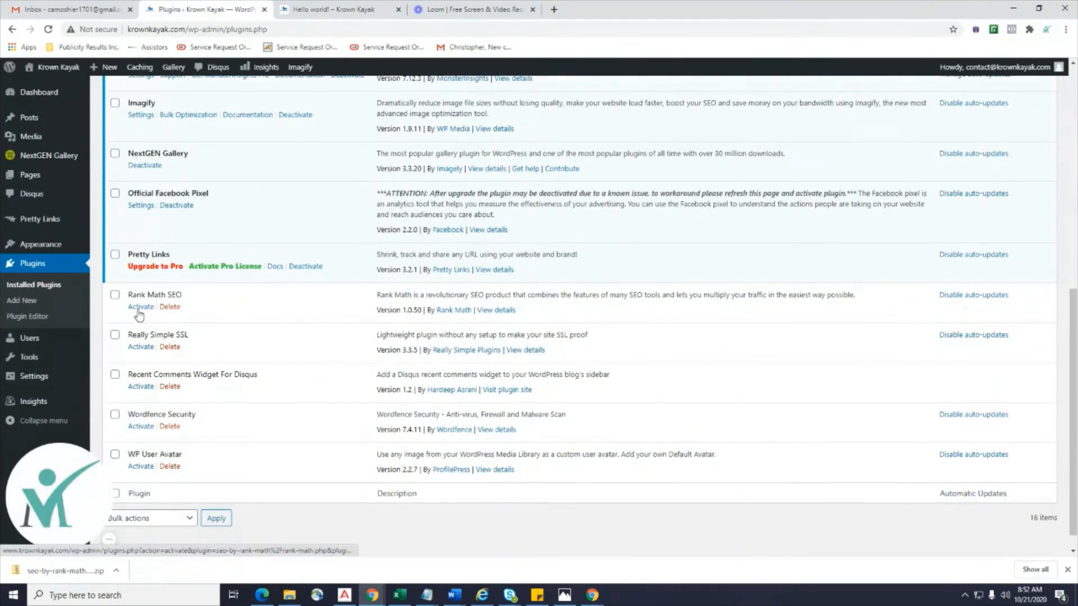
{"action": "left_click", "coordinate": [140, 308]}
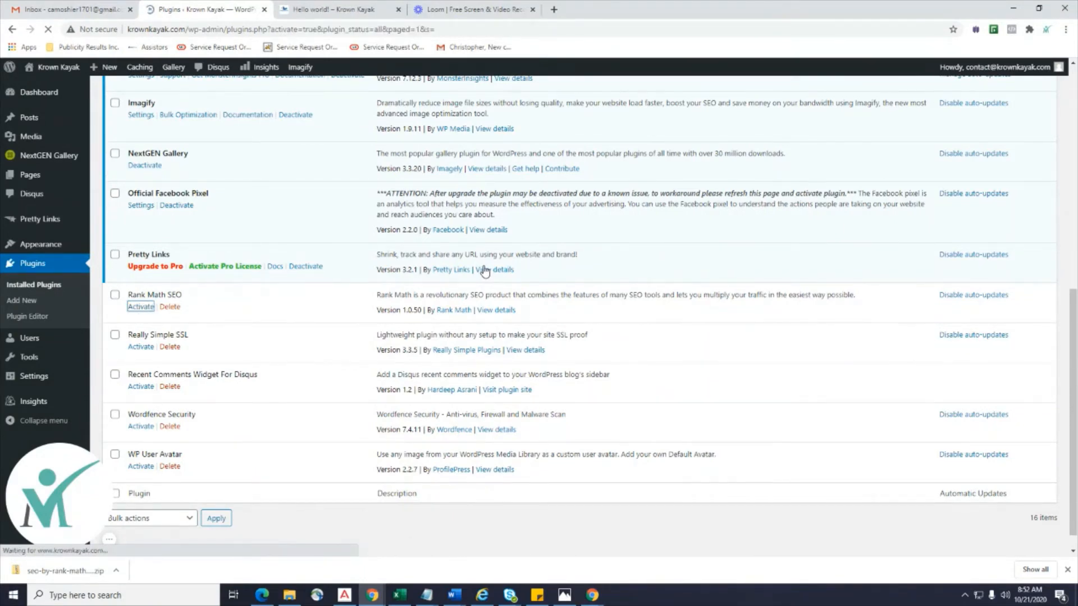
{"action": "scroll", "coordinate": [485, 271], "scroll_direction": "down", "scroll_amount": 10}
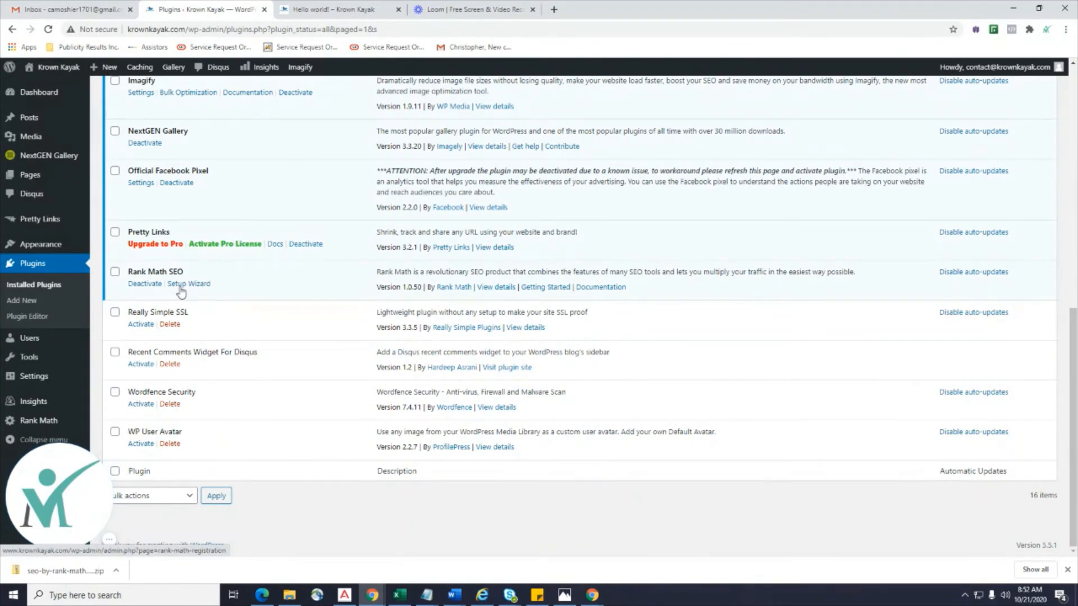
{"action": "left_click", "coordinate": [180, 285]}
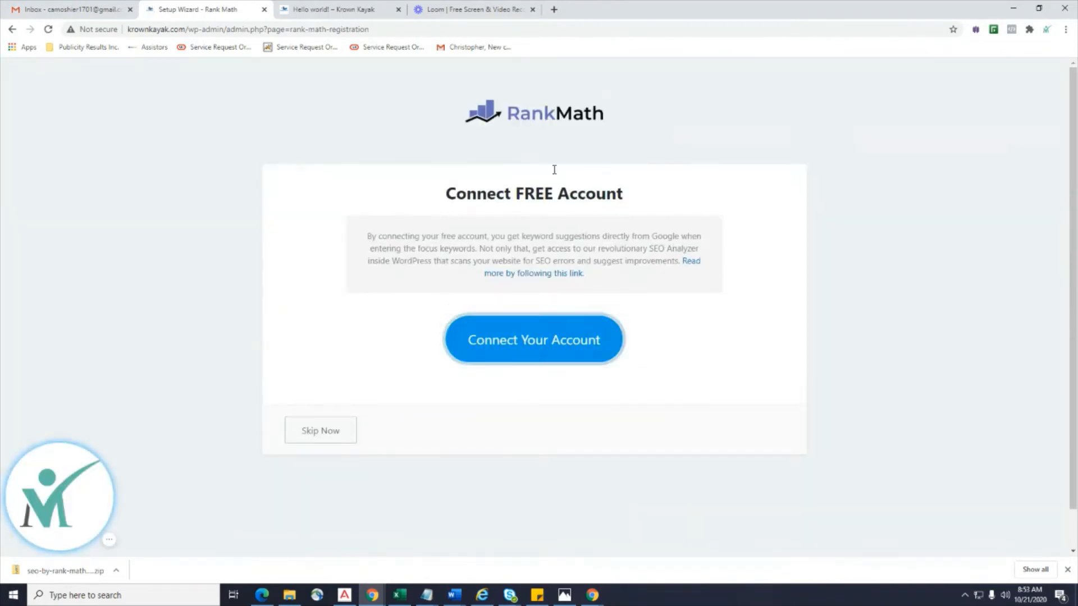
Log in to Rank Math with the saved email and password, then approve activation on this site.
{"action": "left_click", "coordinate": [527, 351]}
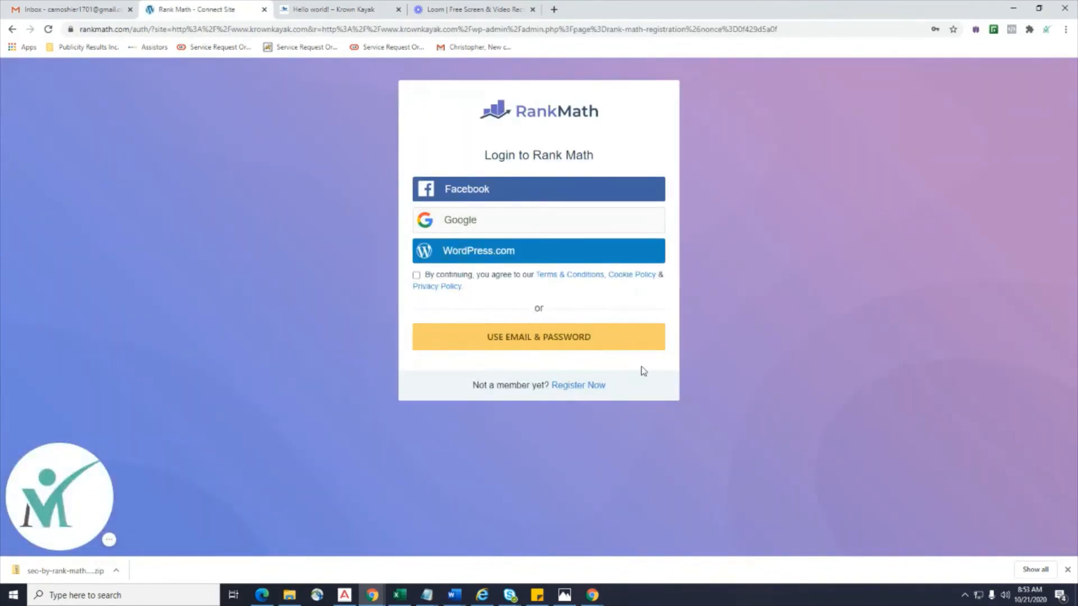
{"action": "left_click", "coordinate": [579, 389]}
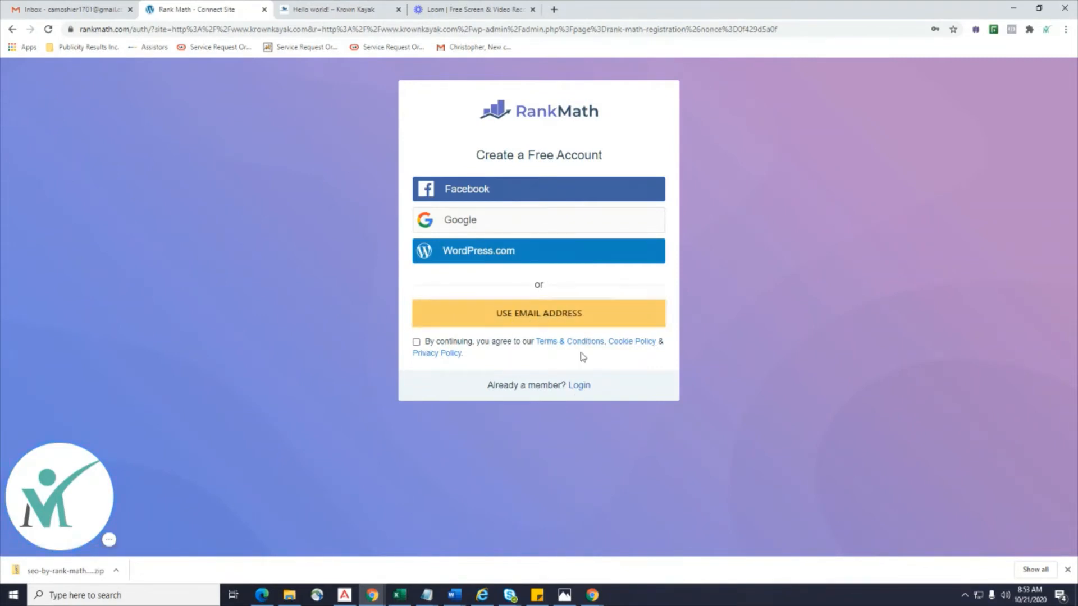
{"action": "left_click", "coordinate": [579, 387]}
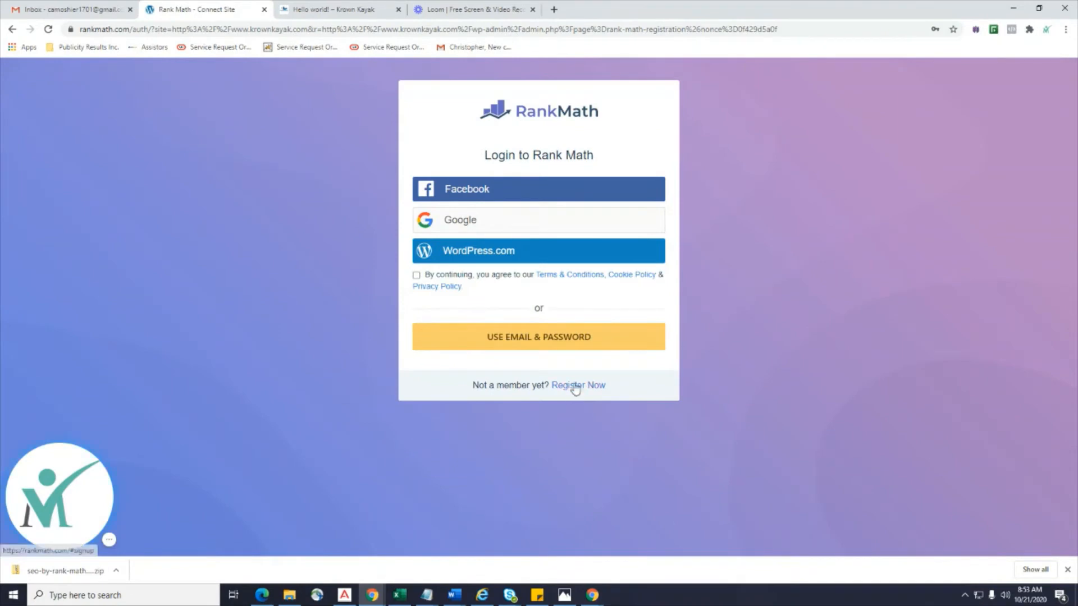
{"action": "left_click", "coordinate": [535, 339]}
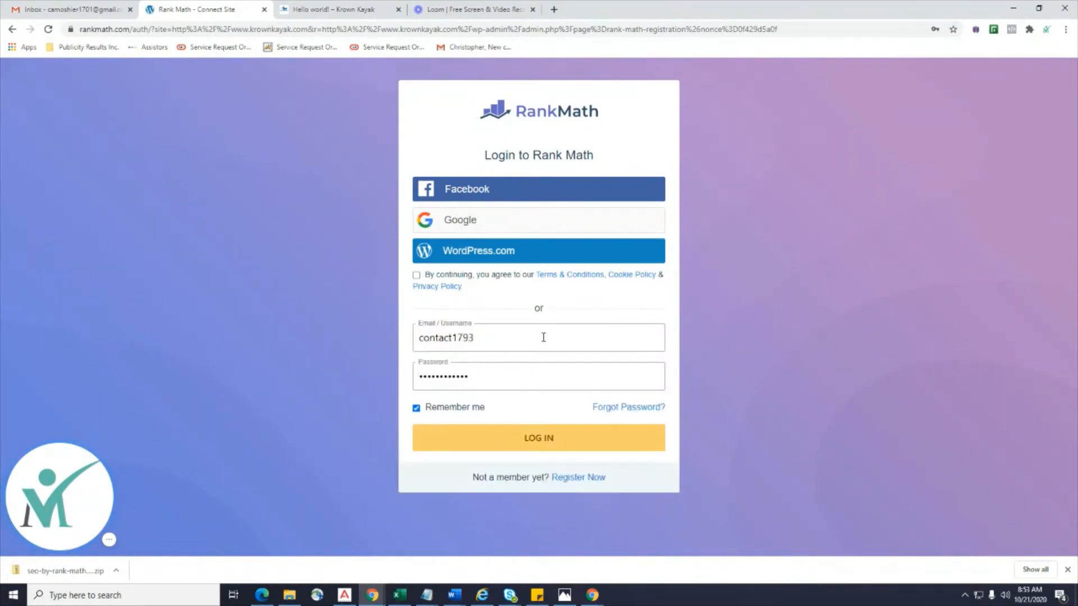
{"action": "left_click", "coordinate": [486, 340]}
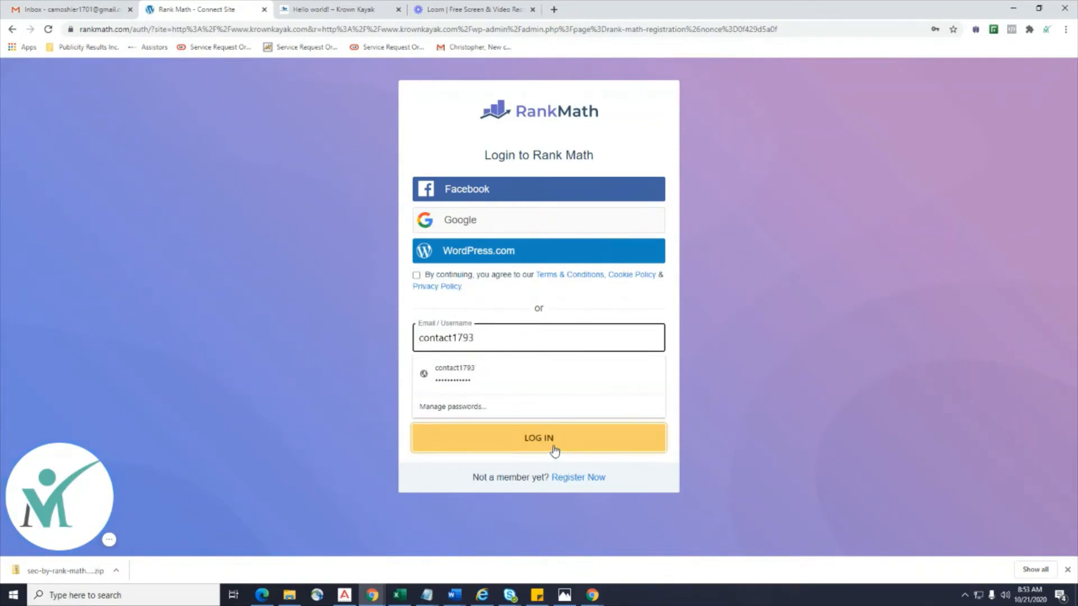
{"action": "left_click", "coordinate": [555, 450]}
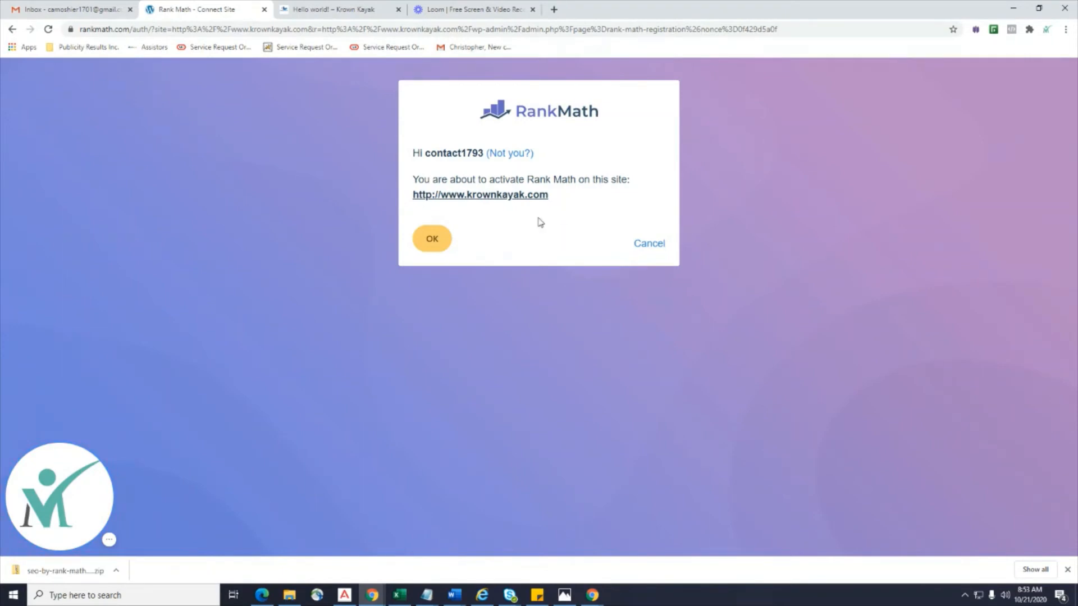
{"action": "left_click", "coordinate": [425, 244]}
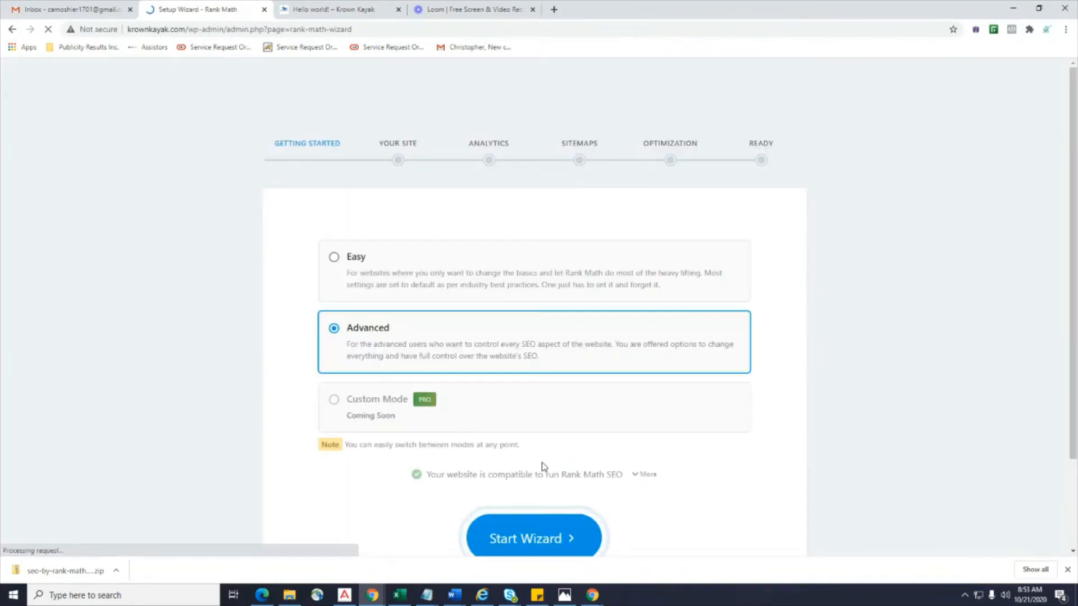
Start the wizard in Advanced mode and set the site type to Small Business Site.
{"action": "scroll", "coordinate": [684, 386], "scroll_direction": "down", "scroll_amount": 2}
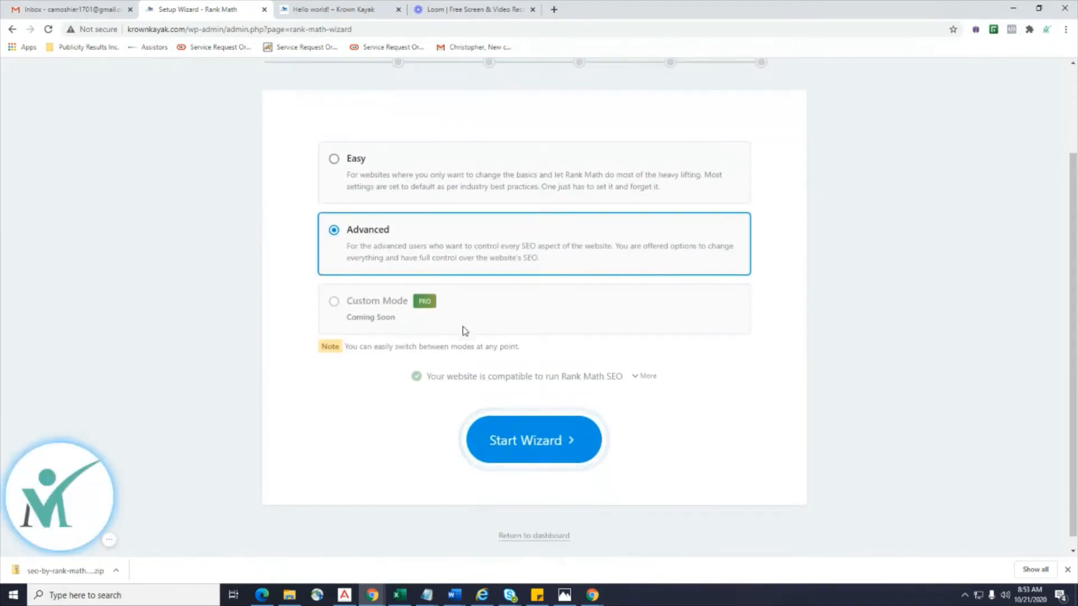
{"action": "left_click", "coordinate": [521, 454]}
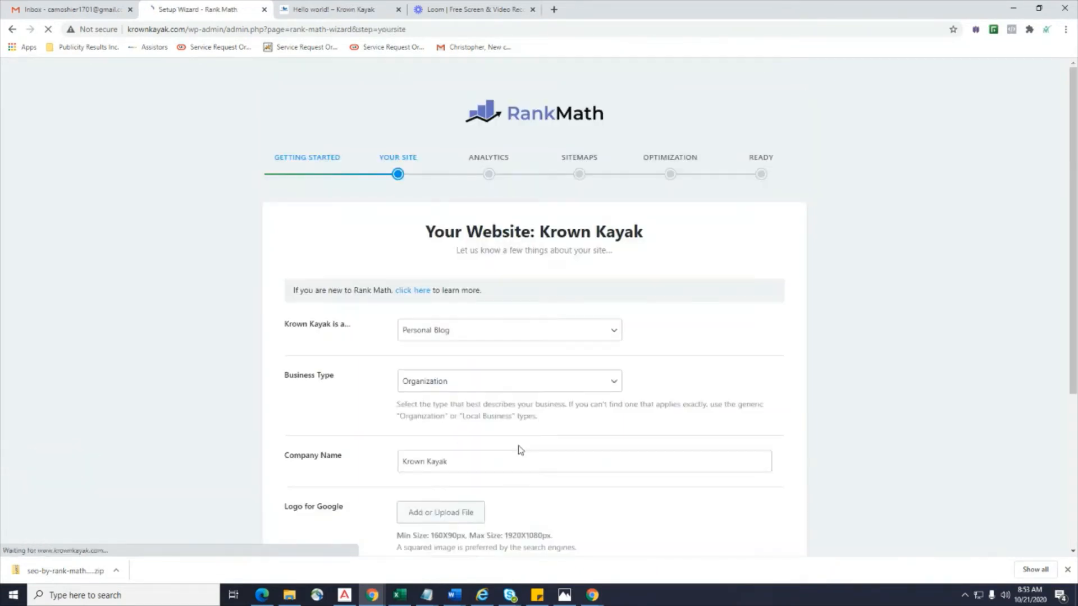
{"action": "scroll", "coordinate": [590, 445], "scroll_direction": "down", "scroll_amount": 1}
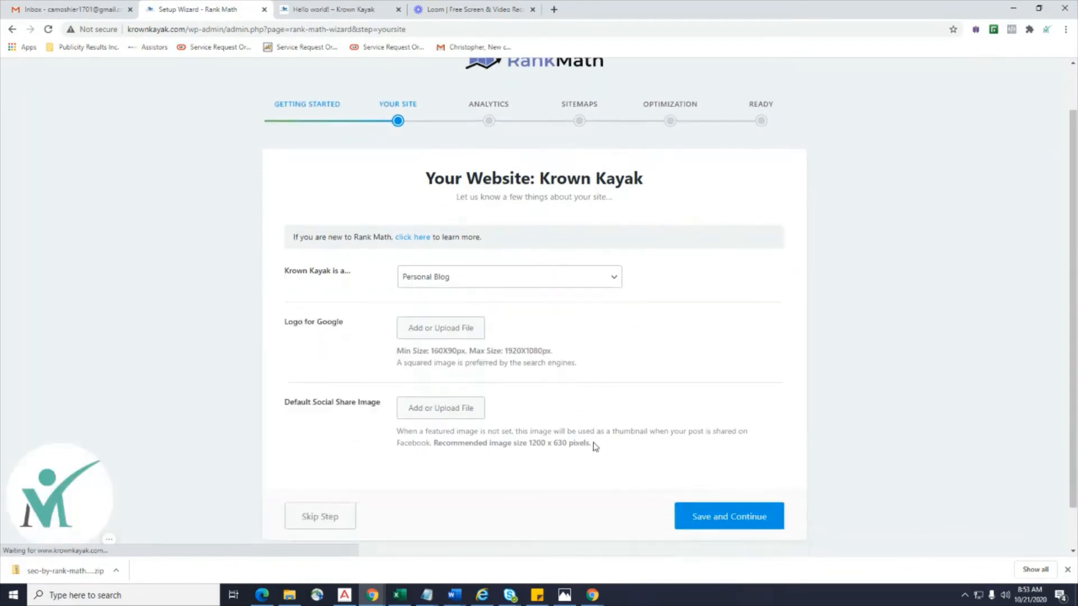
{"action": "left_click", "coordinate": [598, 282]}
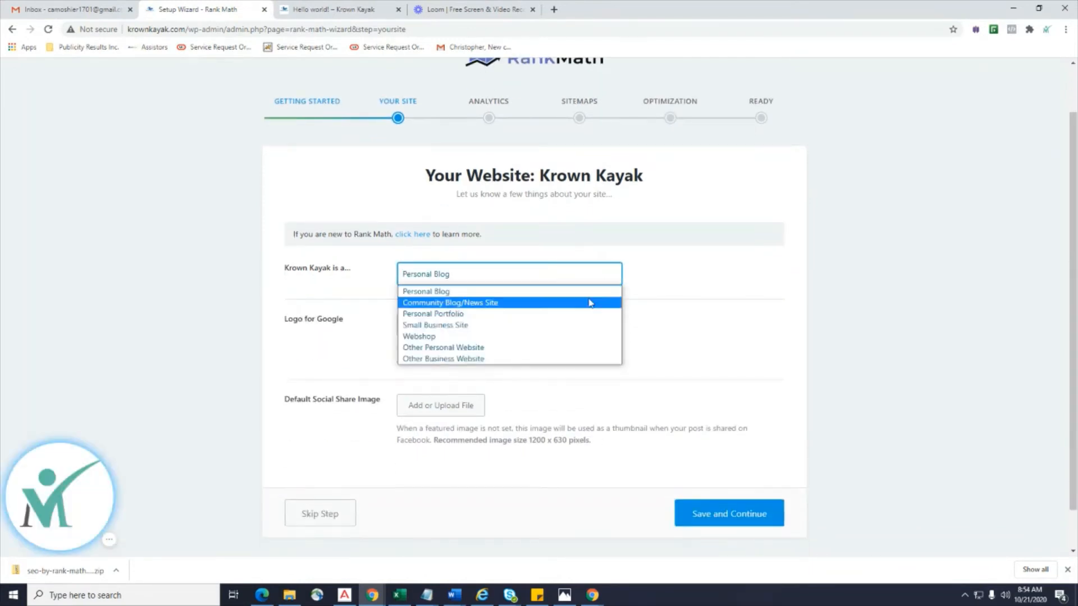
{"action": "left_click", "coordinate": [581, 337]}
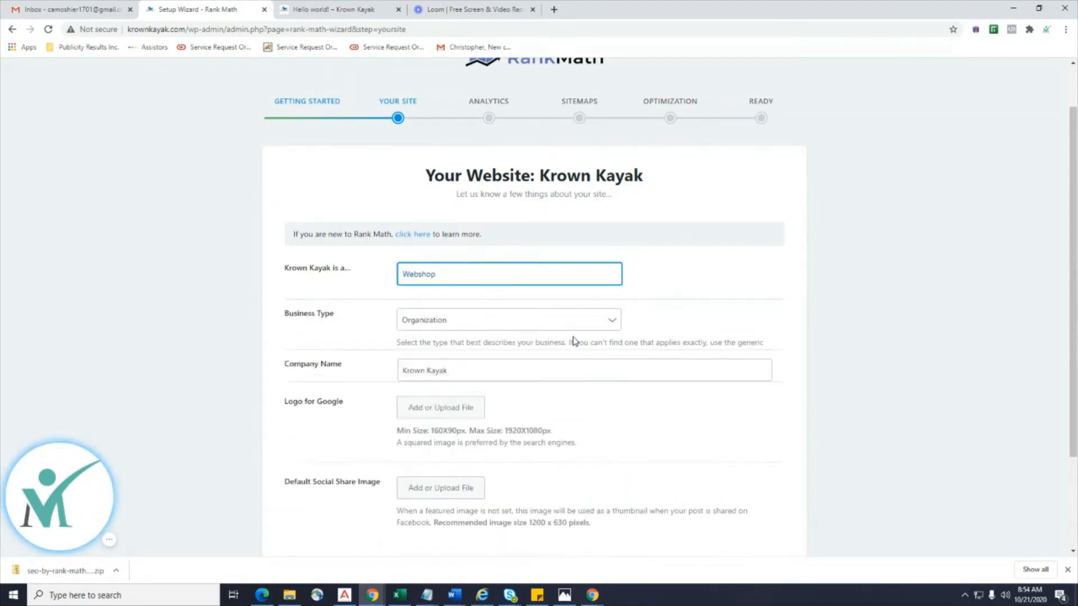
{"action": "scroll", "coordinate": [690, 391], "scroll_direction": "down", "scroll_amount": 2}
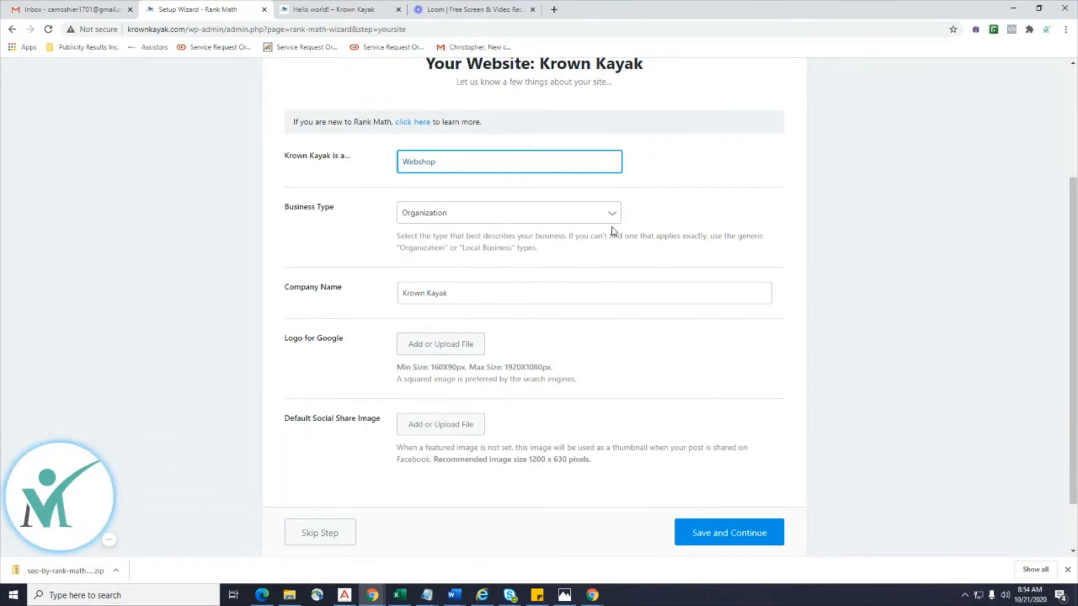
{"action": "left_click", "coordinate": [614, 167]}
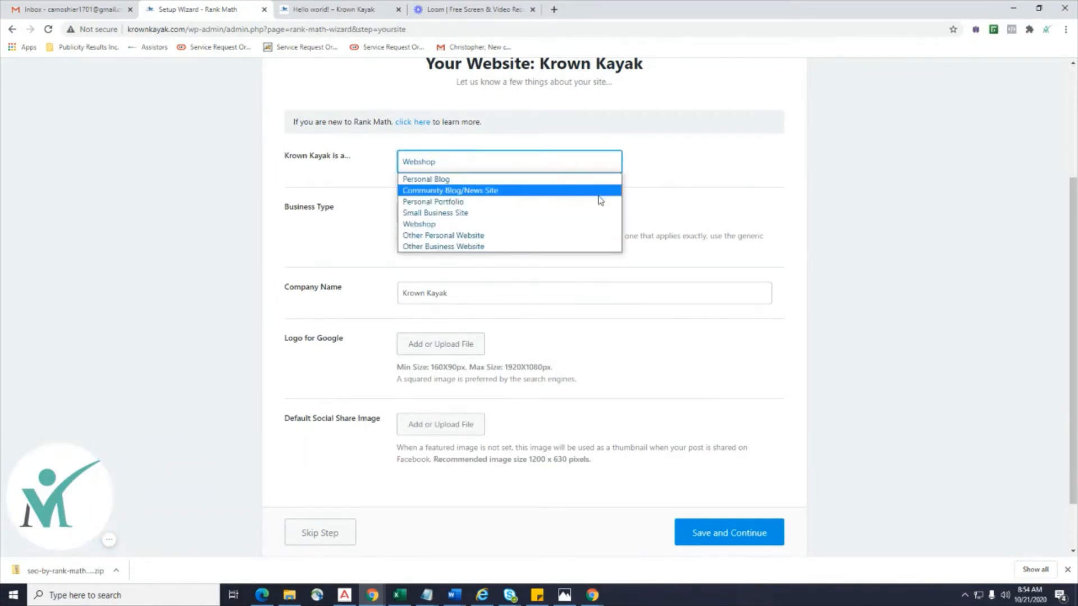
{"action": "left_click", "coordinate": [593, 213]}
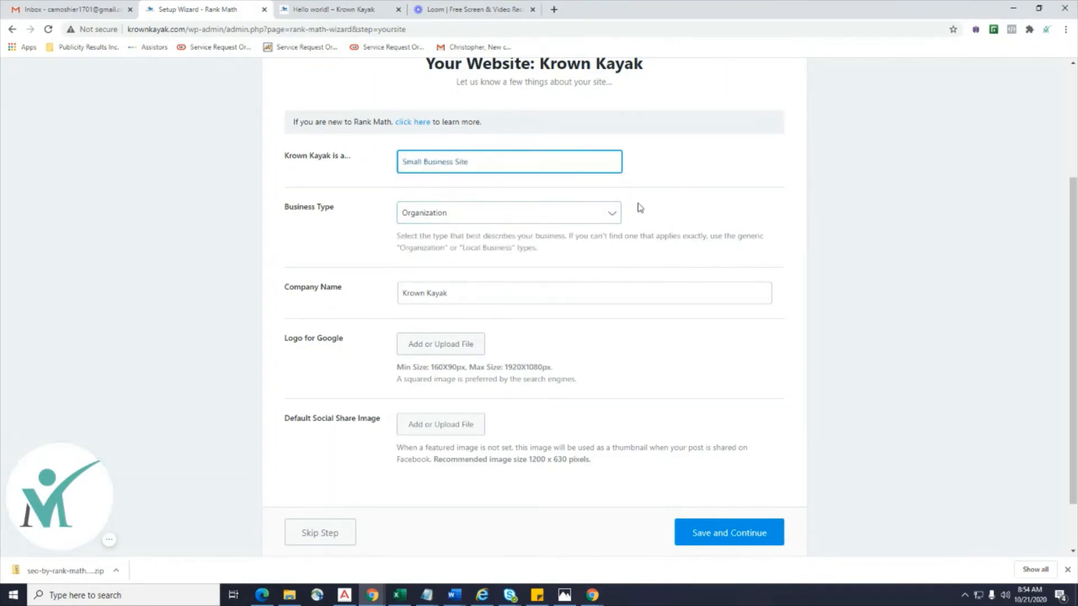
Choose Sports Activity Location as the business type, keeping Krown Kayak as company name.
{"action": "left_click", "coordinate": [609, 214]}
{"action": "scroll", "coordinate": [571, 287], "scroll_direction": "down", "scroll_amount": 3}
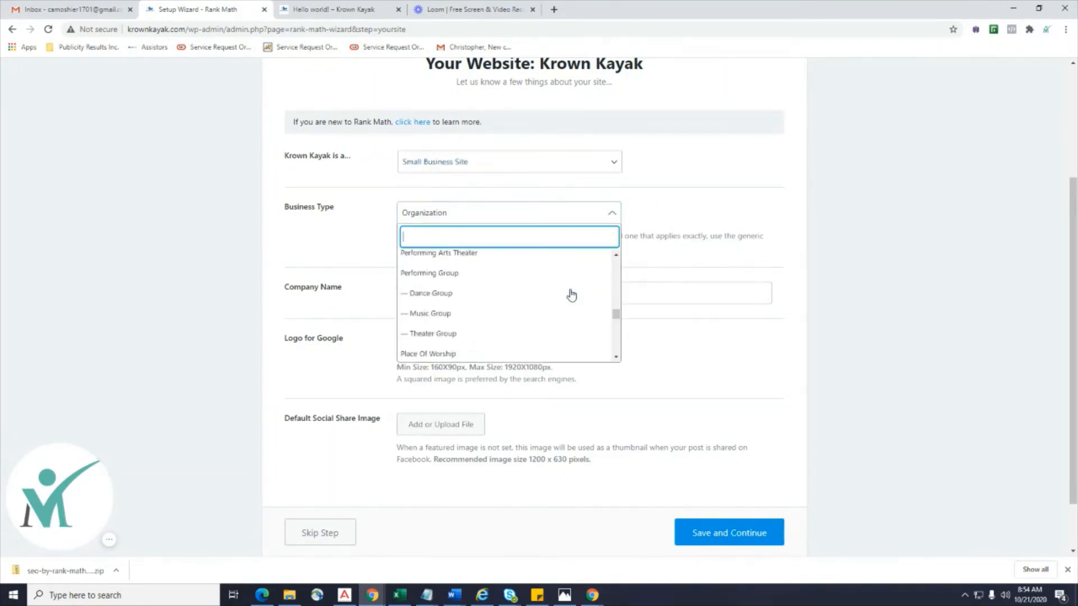
{"action": "scroll", "coordinate": [571, 294], "scroll_direction": "up", "scroll_amount": 8}
{"action": "scroll", "coordinate": [572, 294], "scroll_direction": "up", "scroll_amount": 3}
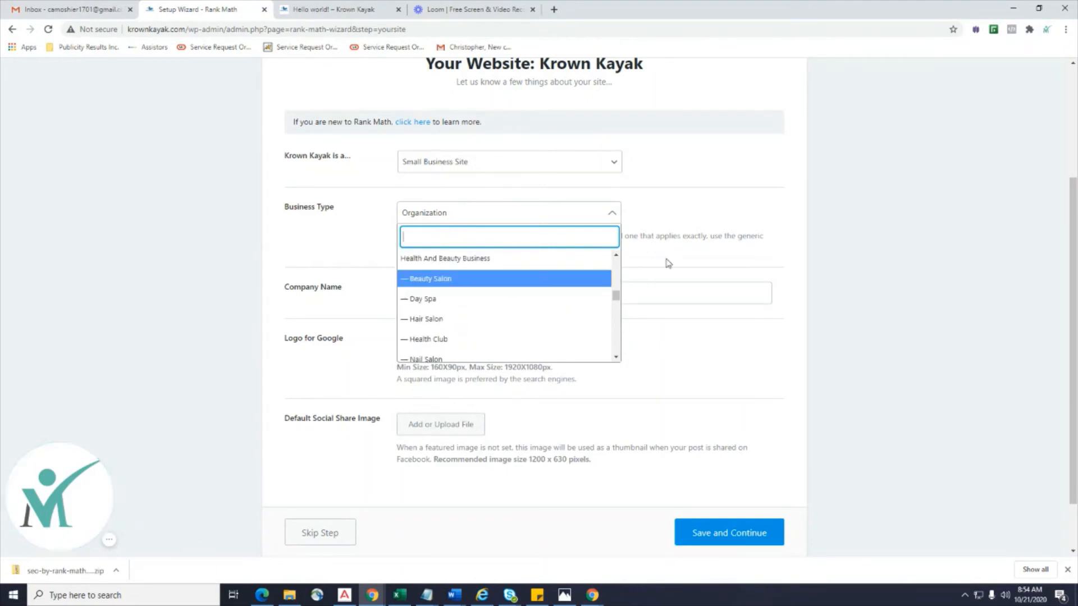
{"action": "left_click_drag", "start_coordinate": [616, 301], "coordinate": [610, 258]}
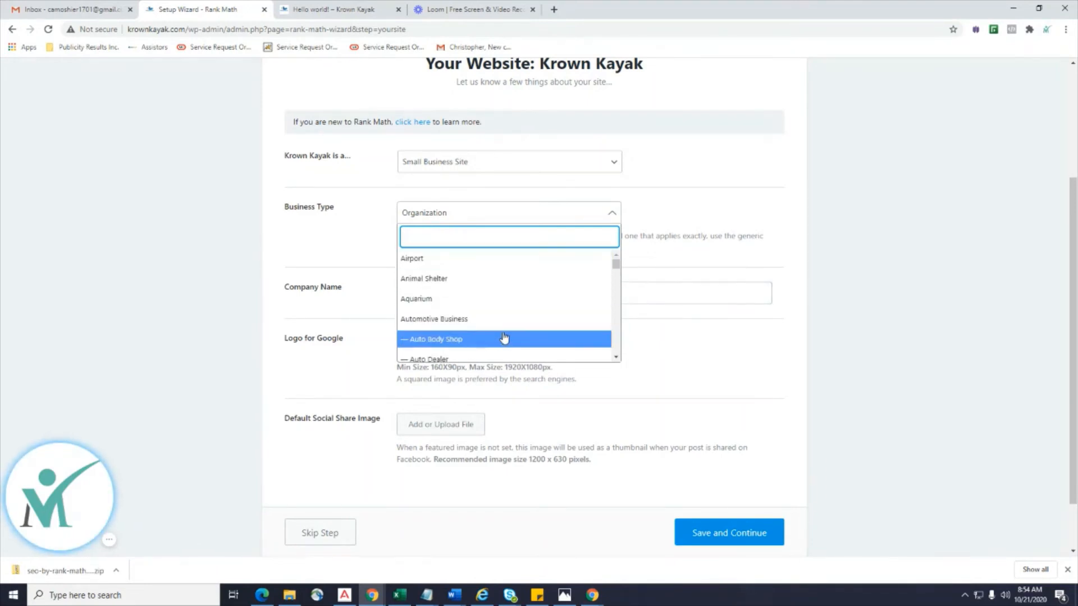
{"action": "scroll", "coordinate": [503, 338], "scroll_direction": "down", "scroll_amount": 2}
{"action": "scroll", "coordinate": [504, 337], "scroll_direction": "down", "scroll_amount": 2}
{"action": "scroll", "coordinate": [504, 337], "scroll_direction": "down", "scroll_amount": 4}
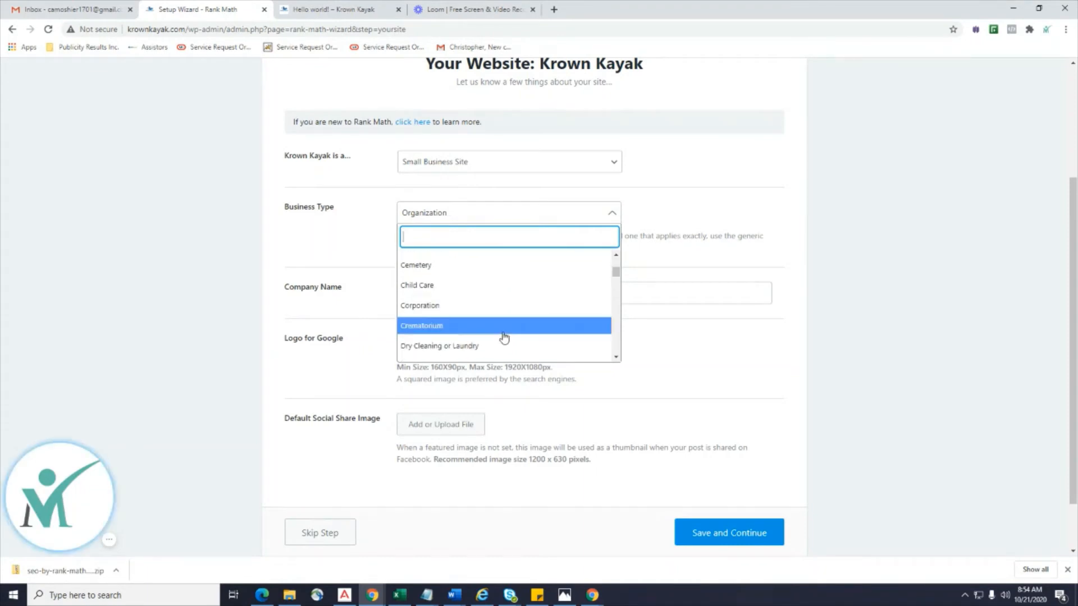
{"action": "scroll", "coordinate": [504, 336], "scroll_direction": "down", "scroll_amount": 3}
{"action": "scroll", "coordinate": [504, 337], "scroll_direction": "down", "scroll_amount": 1}
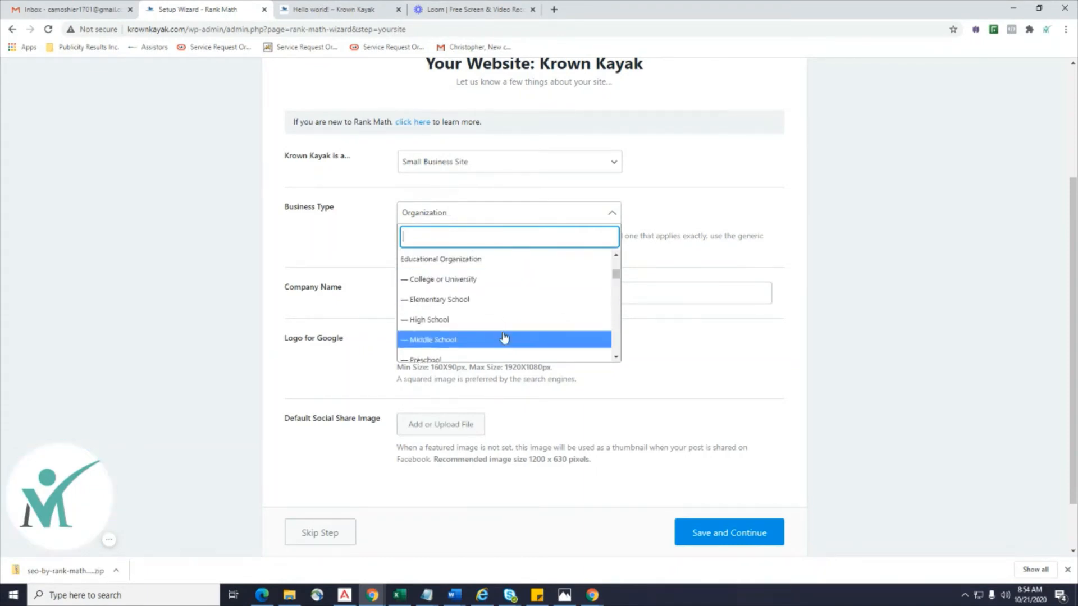
{"action": "scroll", "coordinate": [503, 337], "scroll_direction": "up", "scroll_amount": 2}
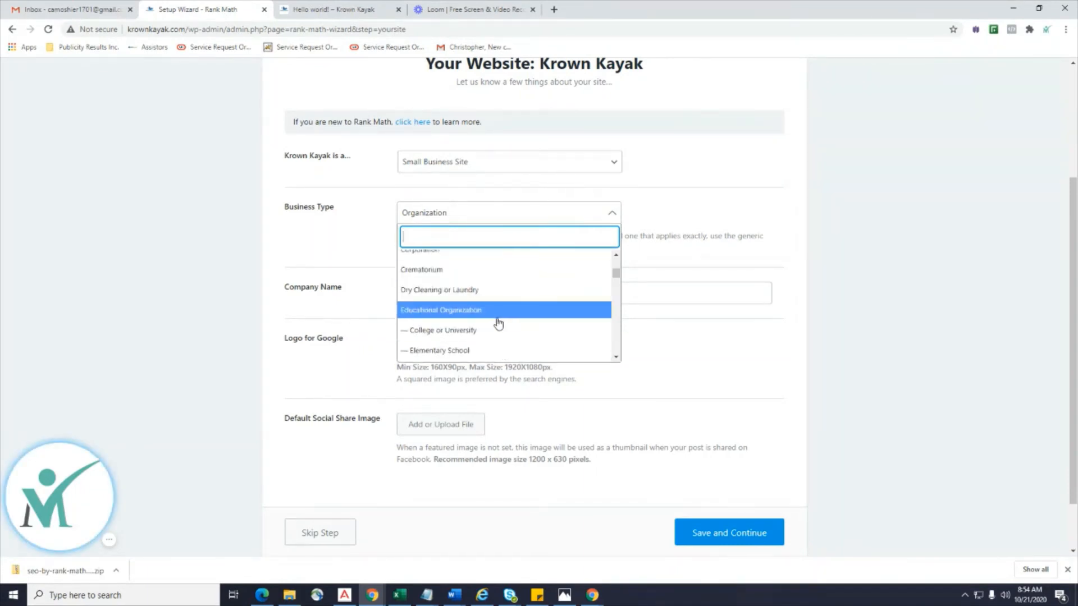
{"action": "scroll", "coordinate": [498, 323], "scroll_direction": "down", "scroll_amount": 6}
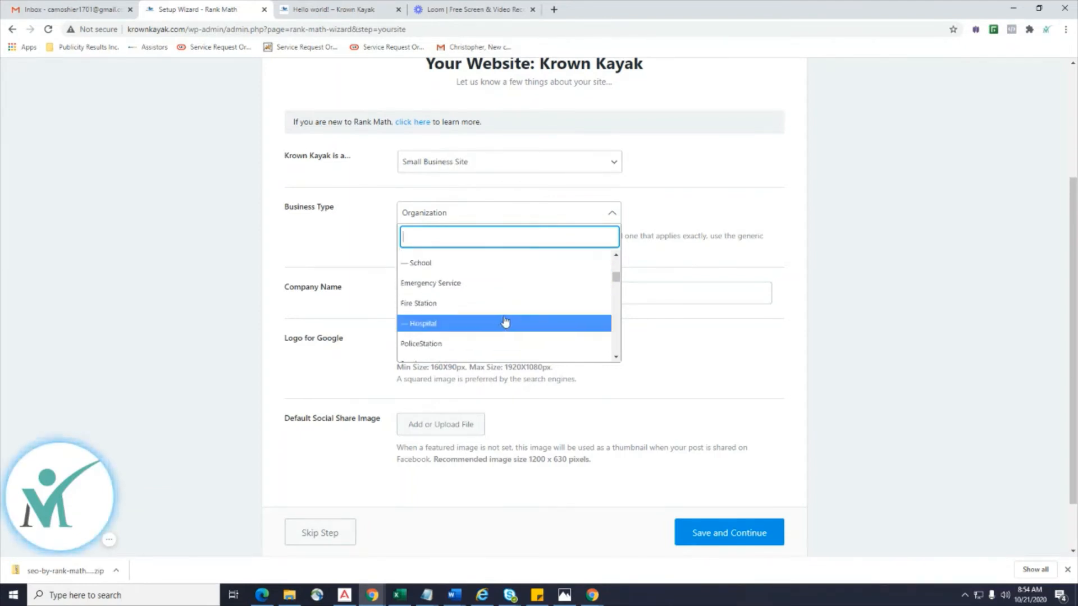
{"action": "scroll", "coordinate": [500, 323], "scroll_direction": "down", "scroll_amount": 4}
{"action": "scroll", "coordinate": [506, 321], "scroll_direction": "down", "scroll_amount": 5}
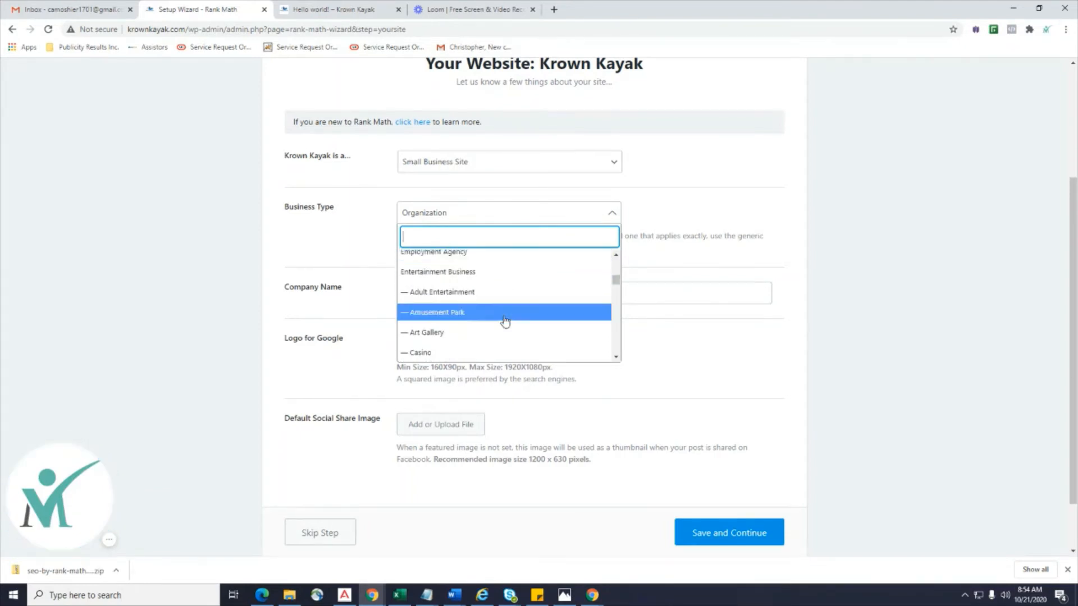
{"action": "scroll", "coordinate": [505, 321], "scroll_direction": "down", "scroll_amount": 8}
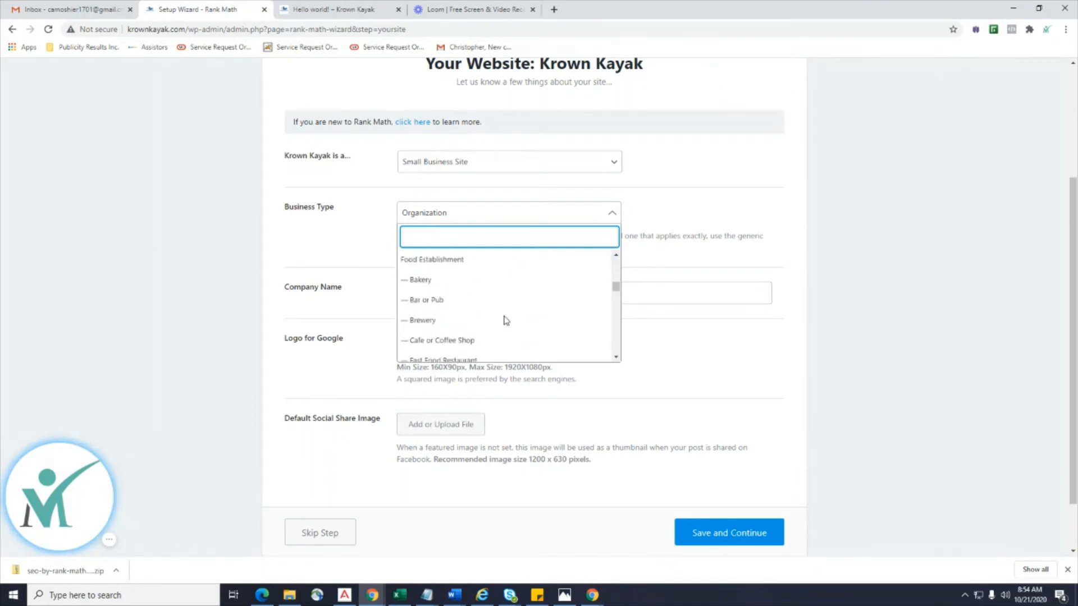
{"action": "scroll", "coordinate": [505, 320], "scroll_direction": "down", "scroll_amount": 10}
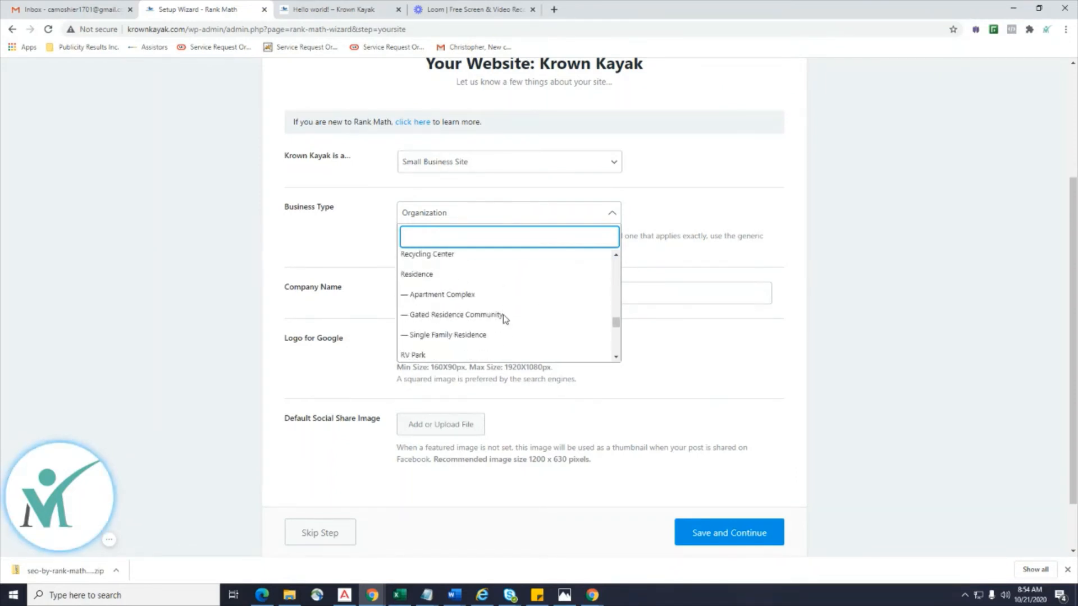
{"action": "scroll", "coordinate": [505, 319], "scroll_direction": "down", "scroll_amount": 2}
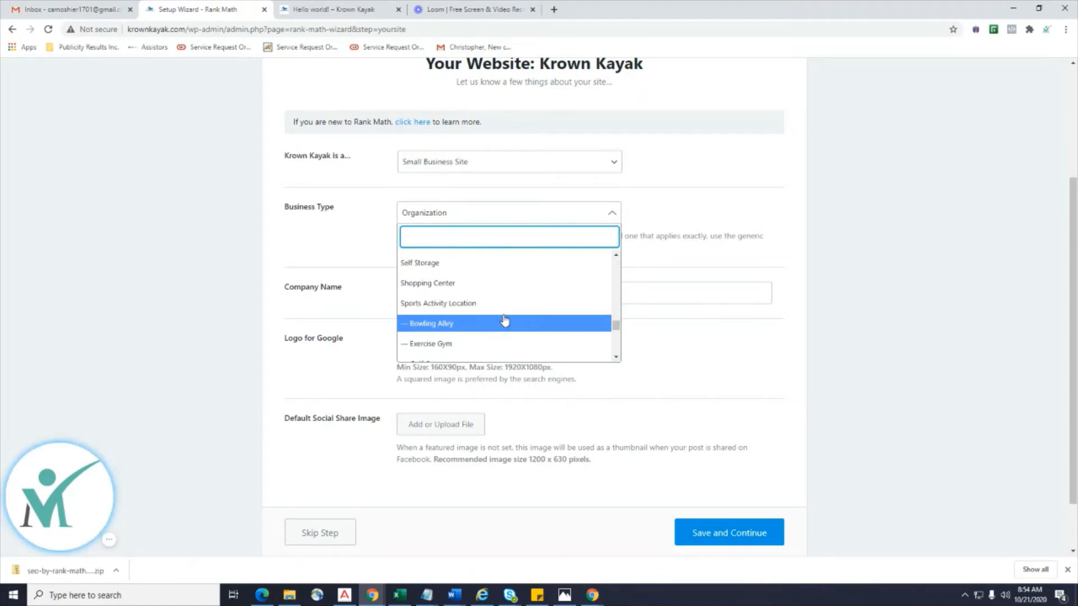
{"action": "scroll", "coordinate": [505, 319], "scroll_direction": "down", "scroll_amount": 3}
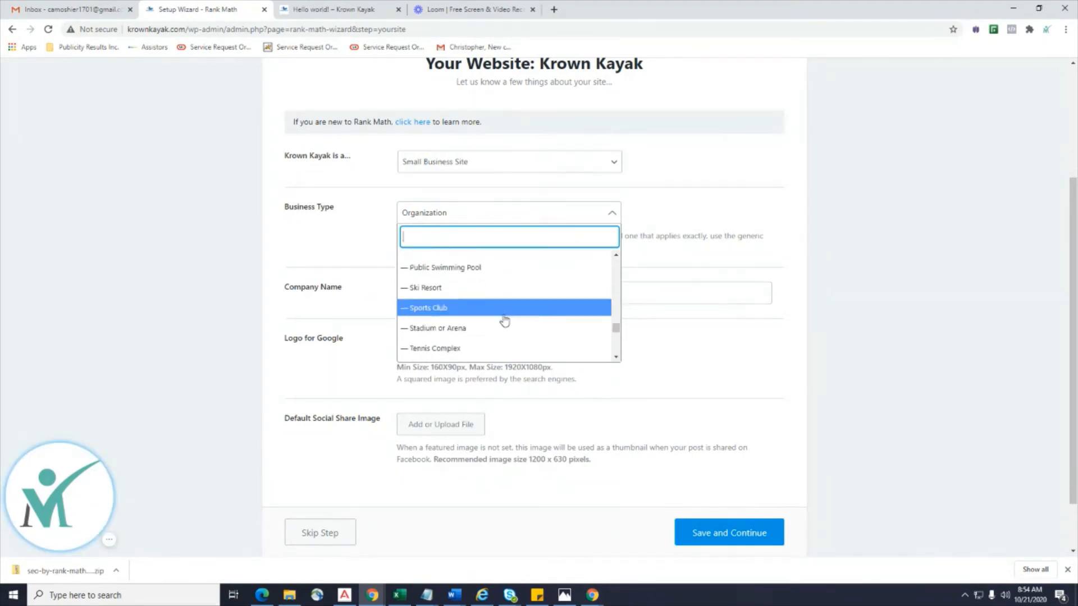
{"action": "scroll", "coordinate": [504, 320], "scroll_direction": "down", "scroll_amount": 1}
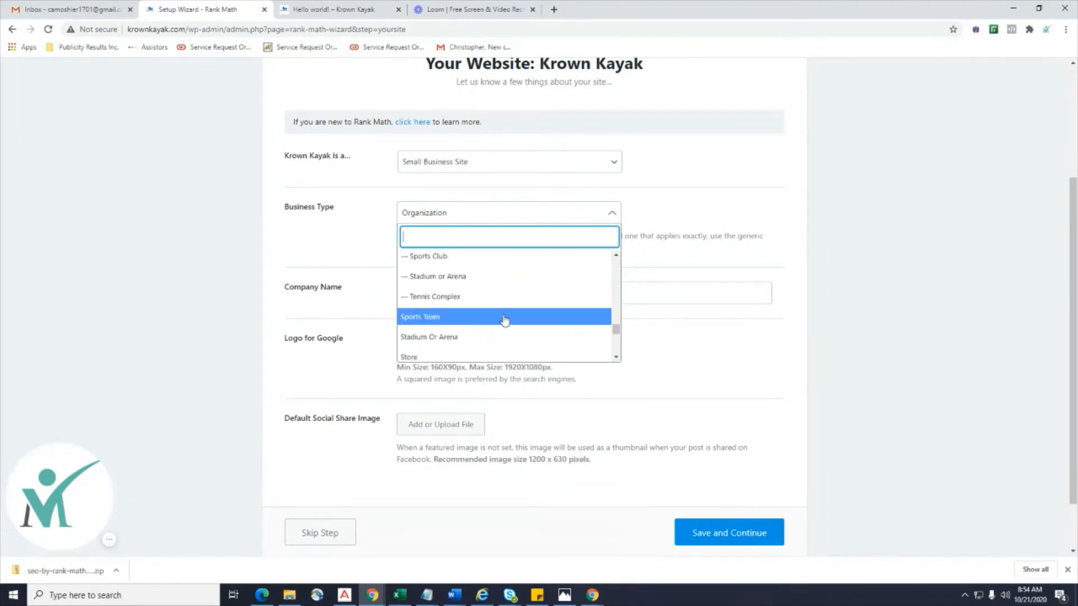
{"action": "scroll", "coordinate": [505, 320], "scroll_direction": "up", "scroll_amount": 4}
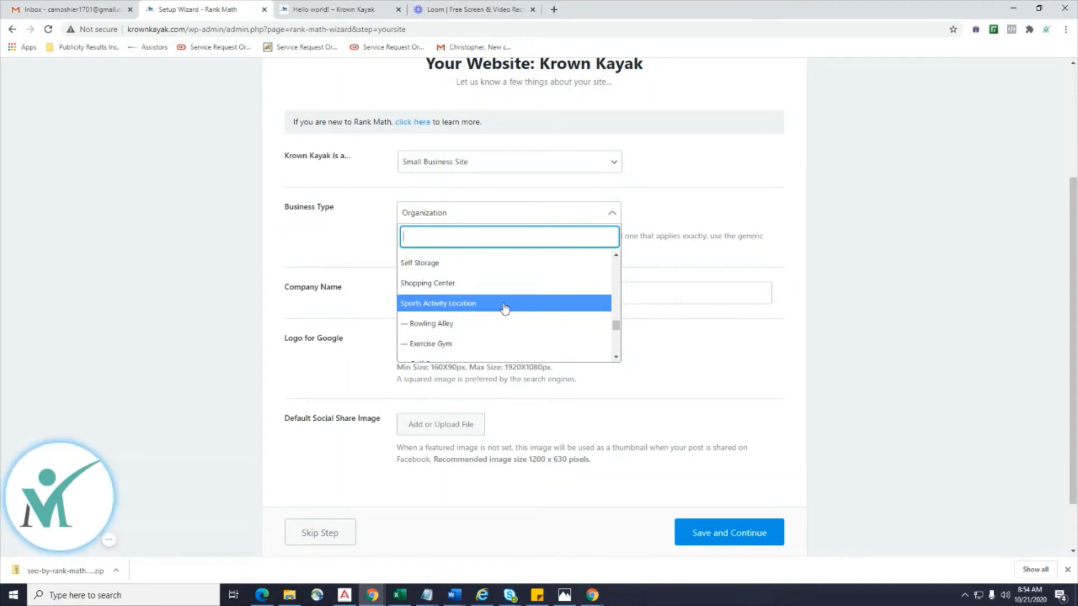
{"action": "scroll", "coordinate": [505, 308], "scroll_direction": "down", "scroll_amount": 5}
{"action": "scroll", "coordinate": [504, 308], "scroll_direction": "down", "scroll_amount": 8}
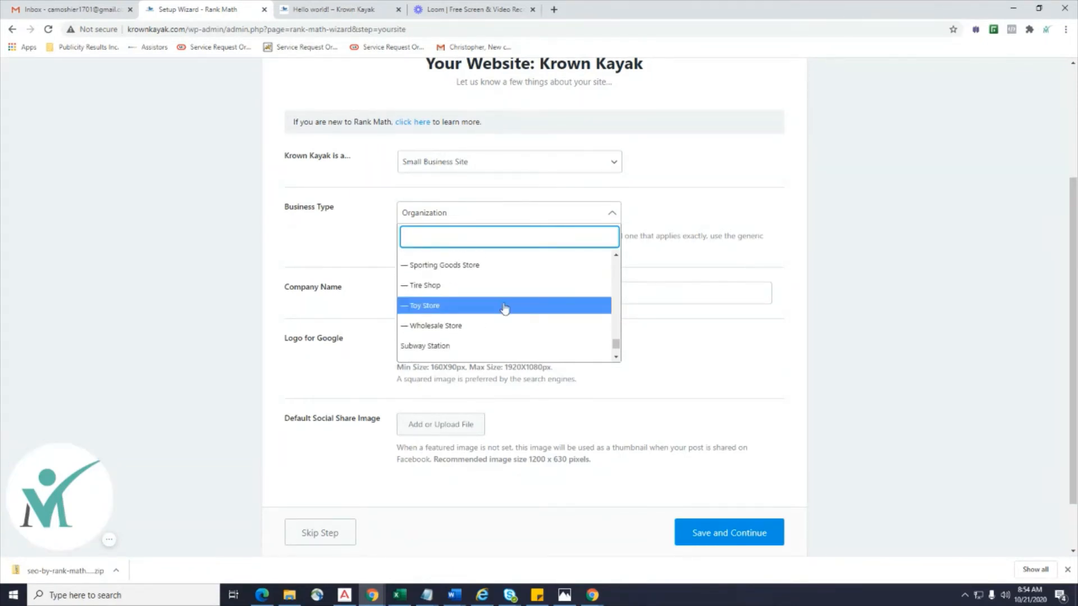
{"action": "scroll", "coordinate": [505, 308], "scroll_direction": "down", "scroll_amount": 3}
{"action": "scroll", "coordinate": [505, 308], "scroll_direction": "up", "scroll_amount": 8}
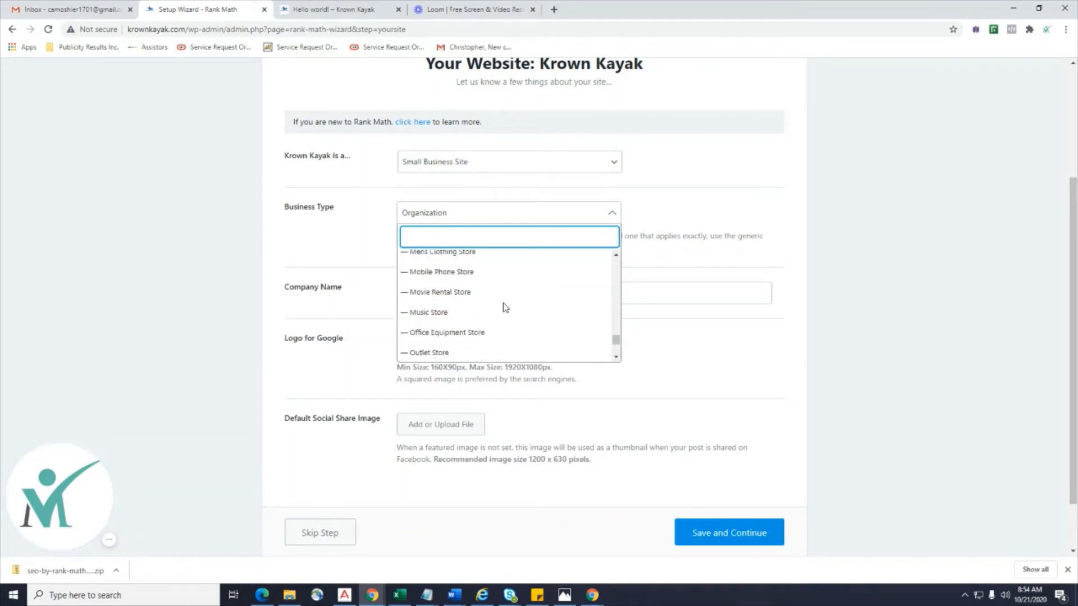
{"action": "scroll", "coordinate": [504, 308], "scroll_direction": "down", "scroll_amount": 8}
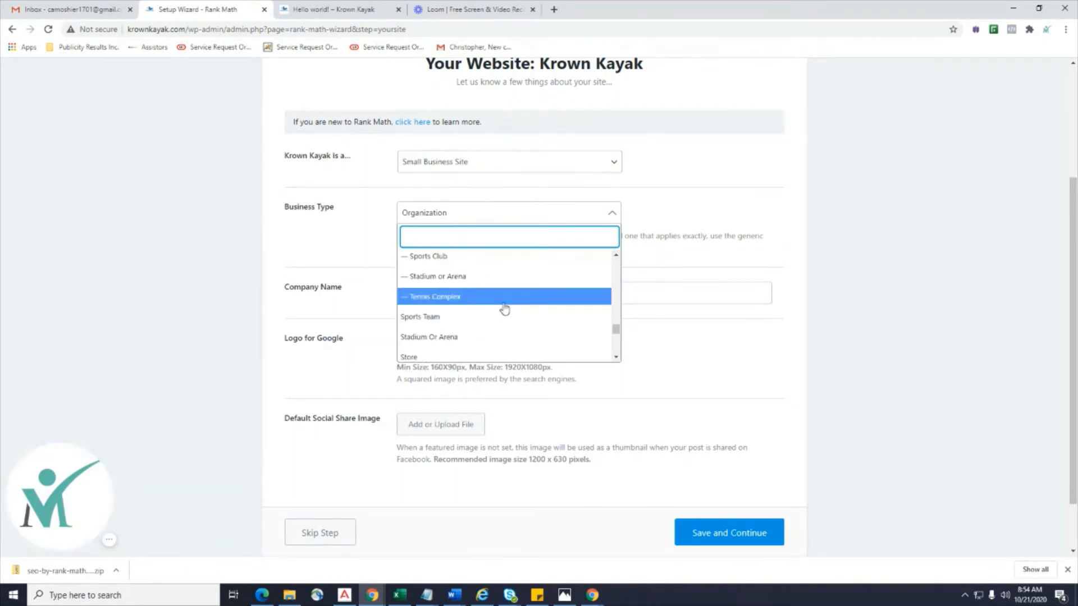
{"action": "scroll", "coordinate": [504, 308], "scroll_direction": "up", "scroll_amount": 5}
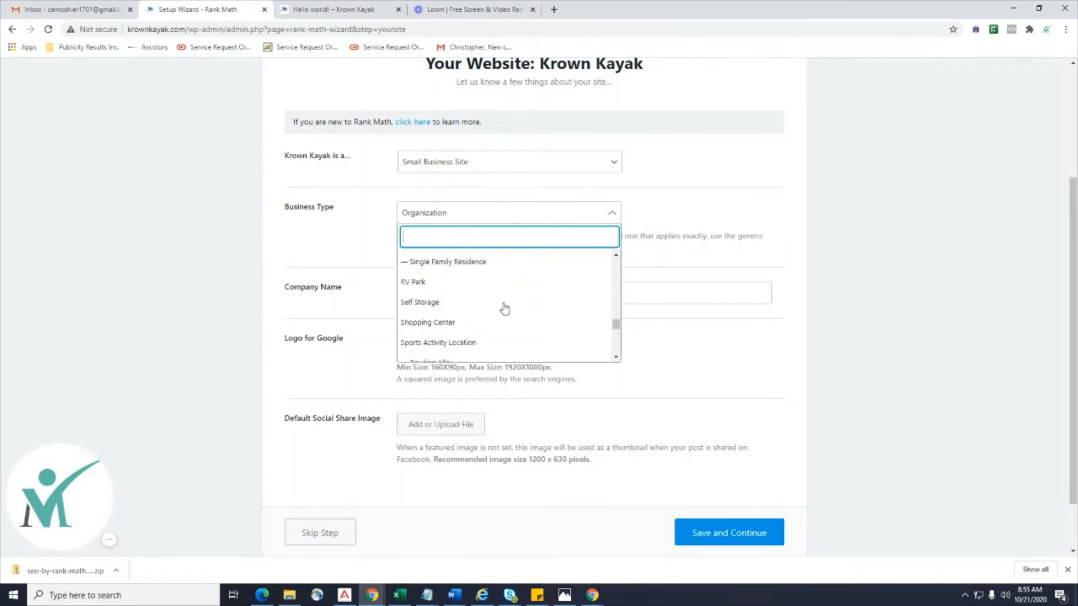
{"action": "left_click", "coordinate": [466, 359]}
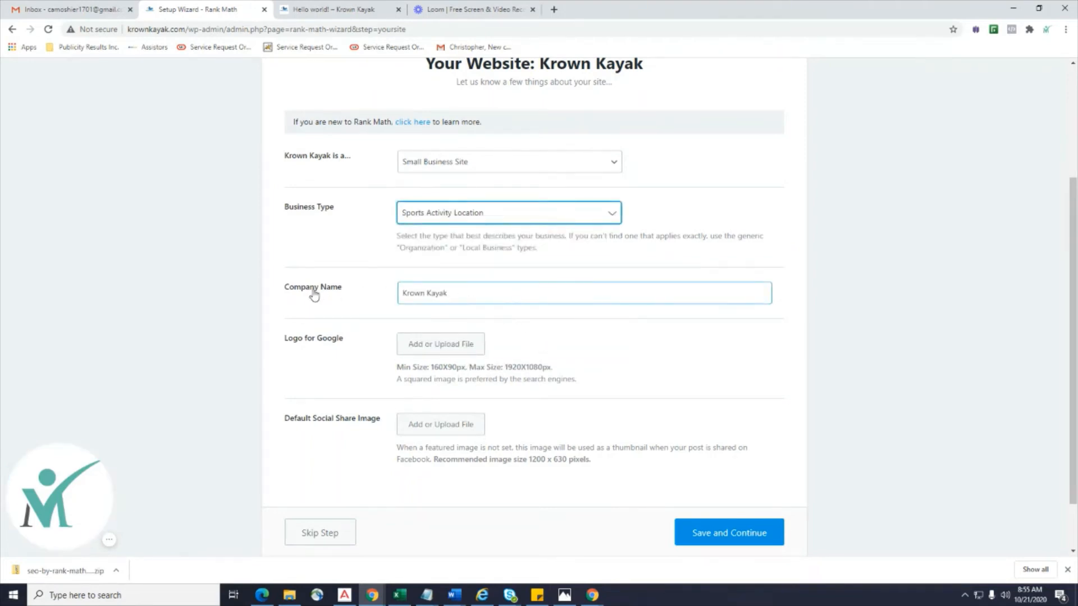
{"action": "triple_click", "coordinate": [445, 298]}
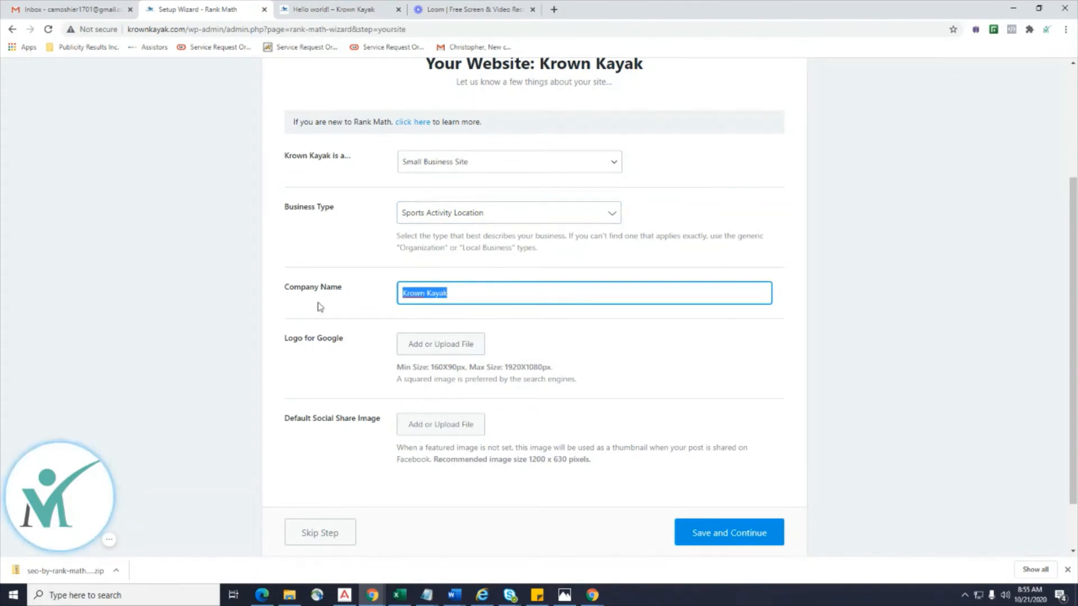
{"action": "left_click", "coordinate": [598, 363]}
{"action": "scroll", "coordinate": [598, 363], "scroll_direction": "down", "scroll_amount": 1}
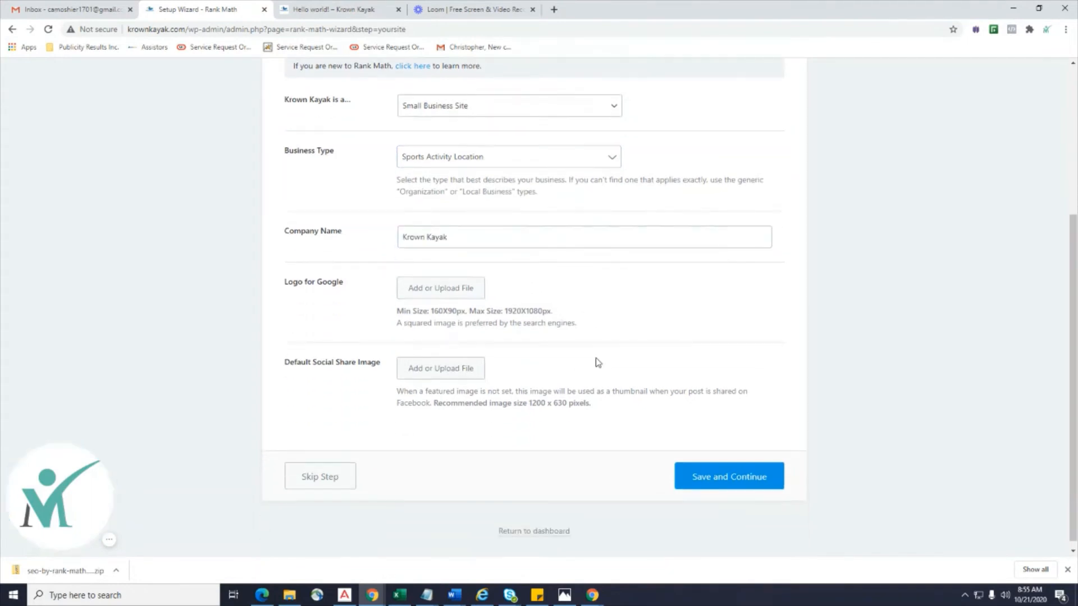
Upload the Krown-Kayak.jpg-mockup image through the Logo for Google media dialog.
{"action": "left_click", "coordinate": [449, 290]}
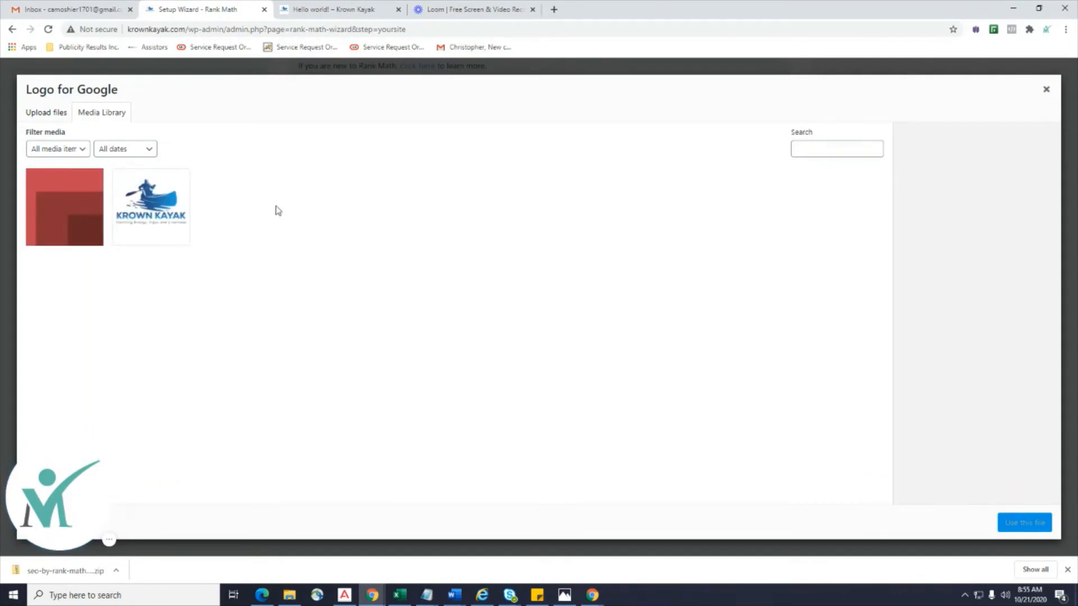
{"action": "left_click", "coordinate": [174, 207]}
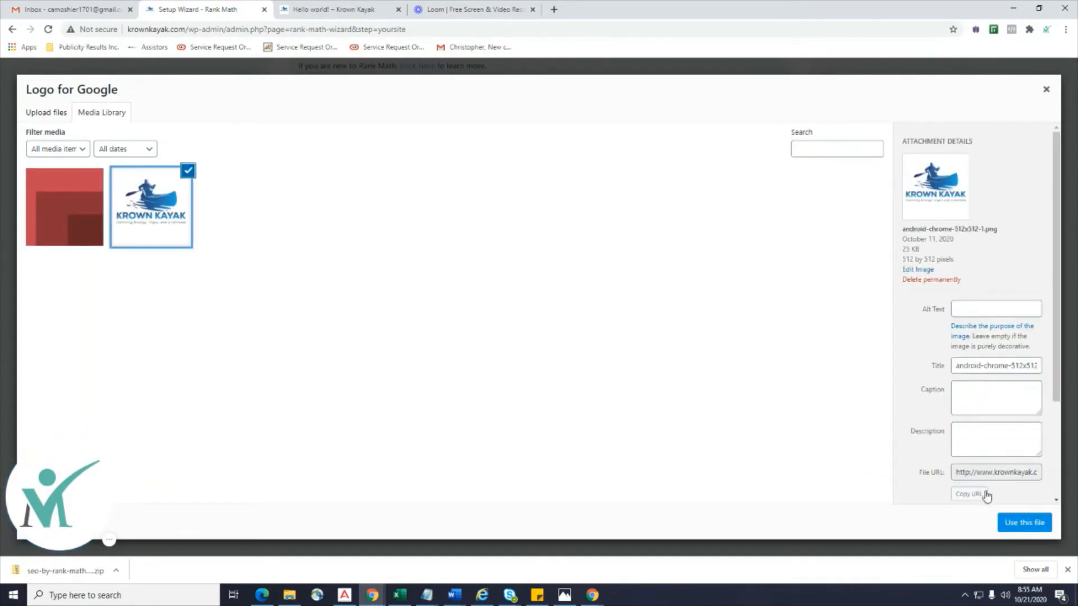
{"action": "left_click", "coordinate": [59, 119]}
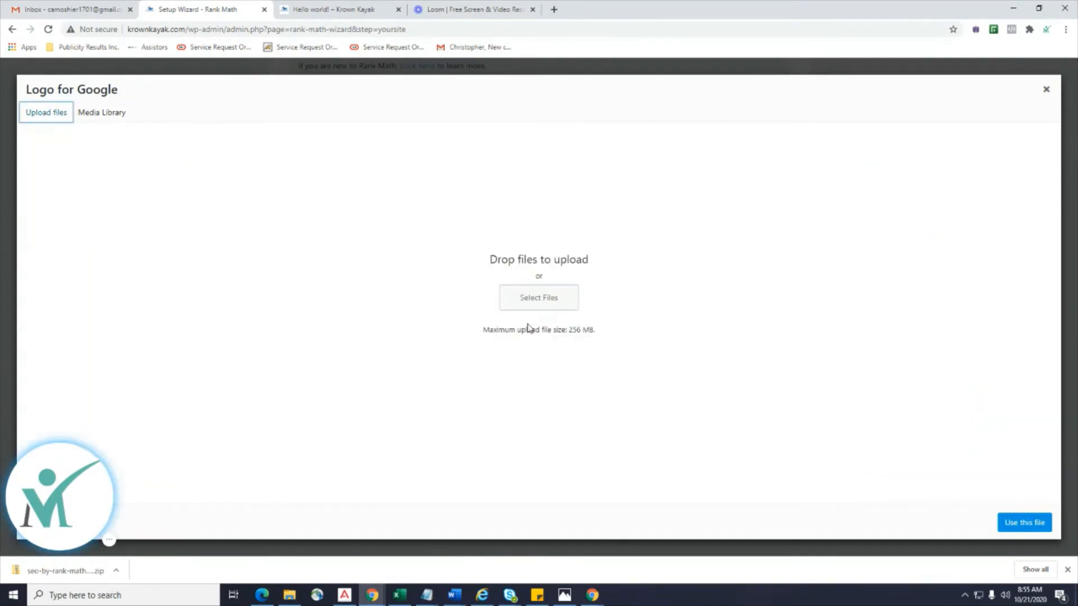
{"action": "left_click", "coordinate": [541, 311]}
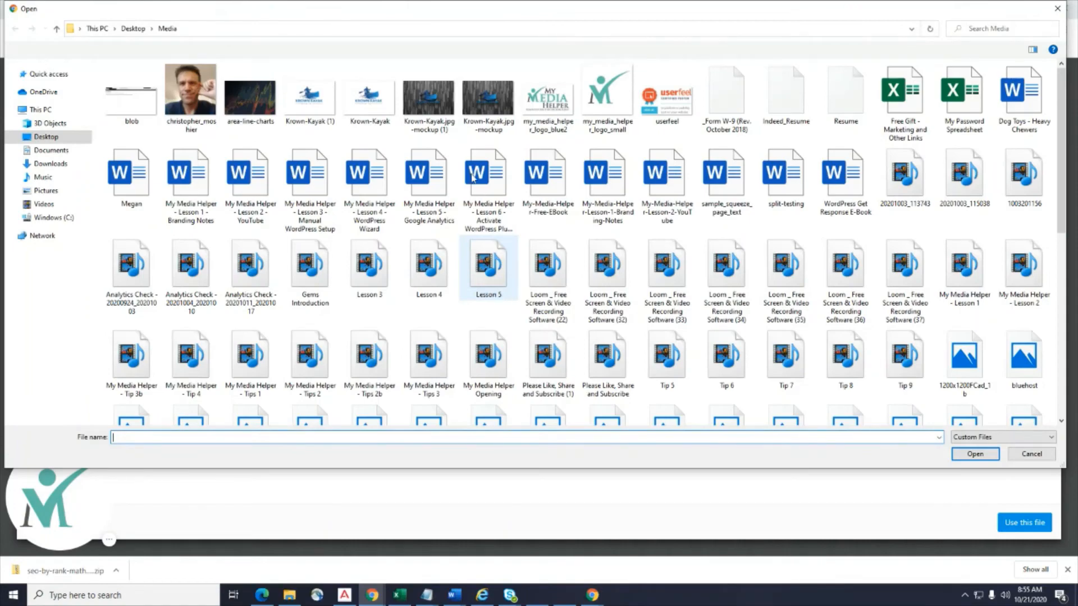
{"action": "left_click", "coordinate": [488, 101]}
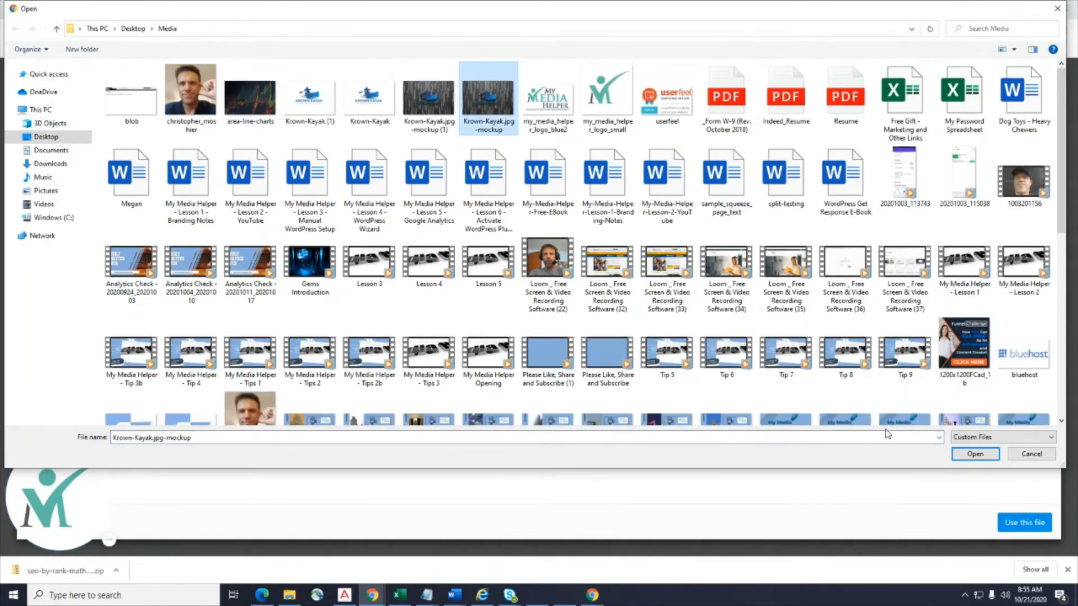
{"action": "scroll", "coordinate": [763, 311], "scroll_direction": "down", "scroll_amount": 8}
{"action": "scroll", "coordinate": [763, 312], "scroll_direction": "up", "scroll_amount": 4}
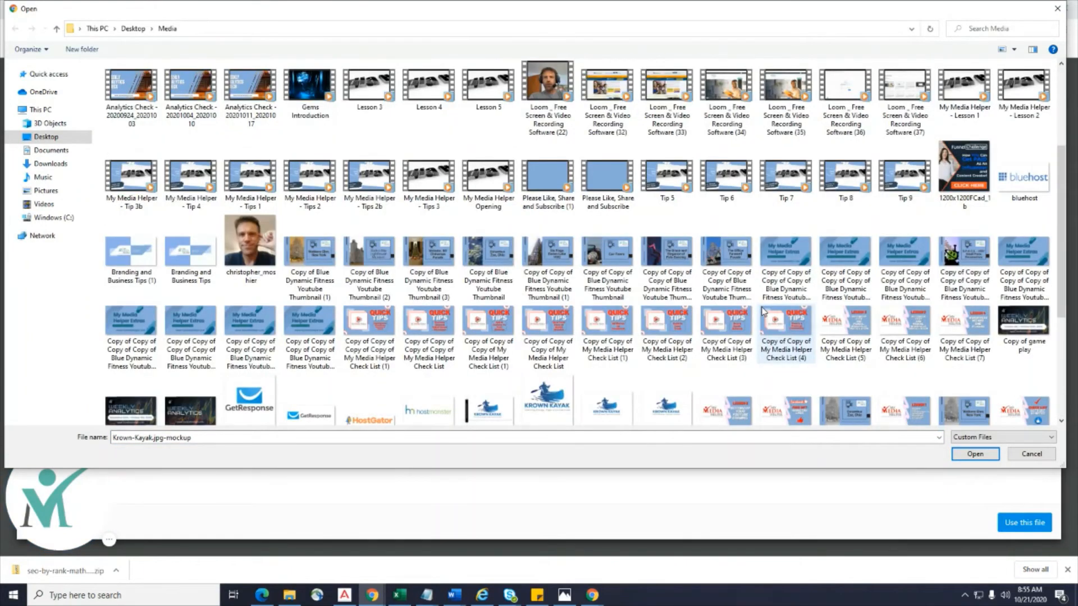
{"action": "scroll", "coordinate": [764, 311], "scroll_direction": "down", "scroll_amount": 3}
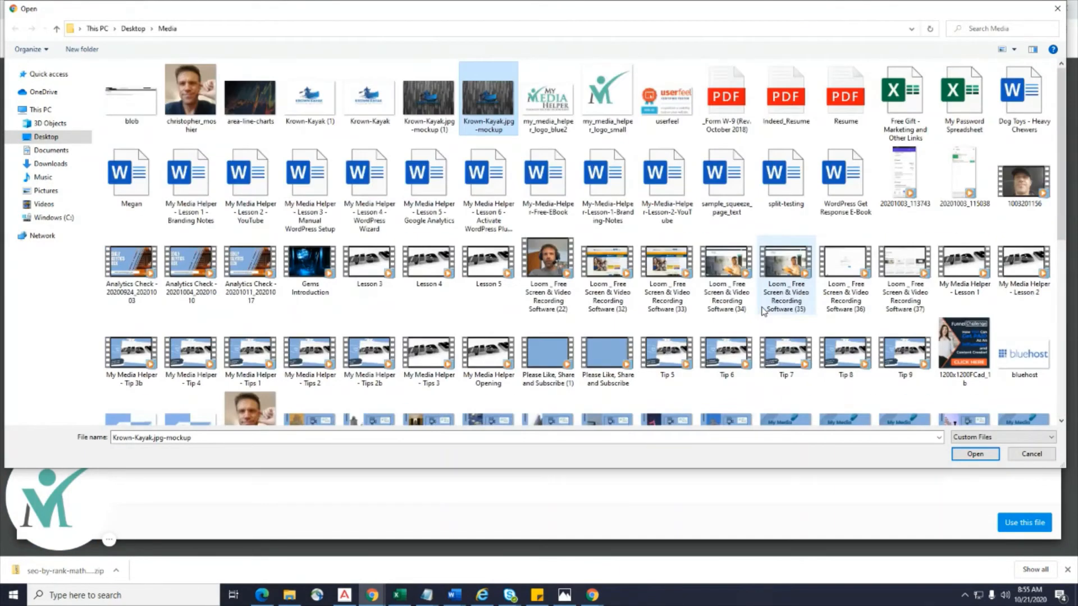
{"action": "left_click", "coordinate": [975, 454]}
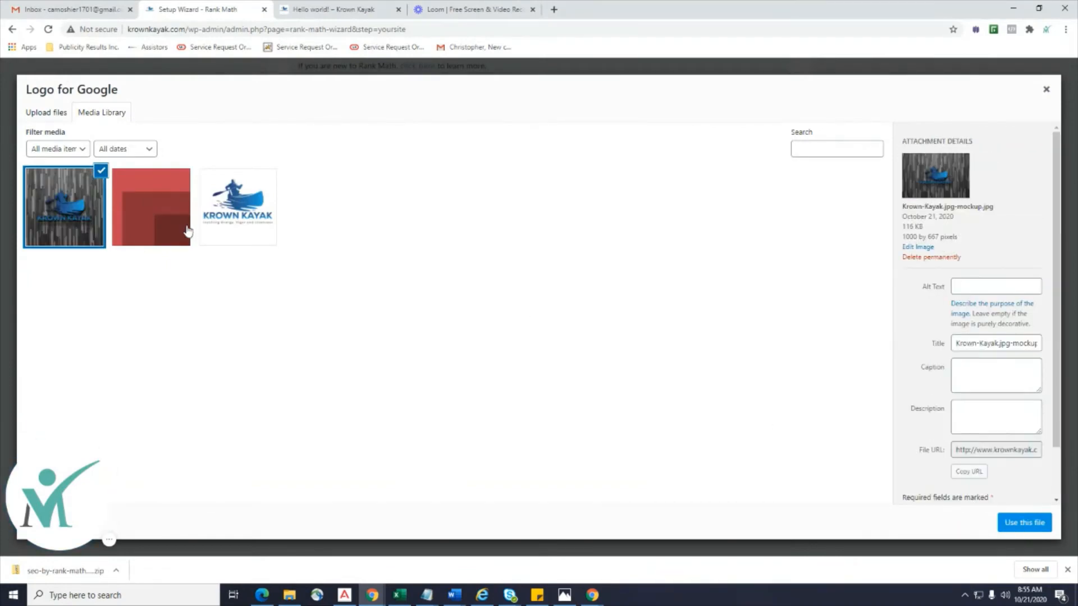
Set the square Krown Kayak logo, android-chrome-512x512-1.png, as the Logo for Google.
{"action": "left_click", "coordinate": [56, 115]}
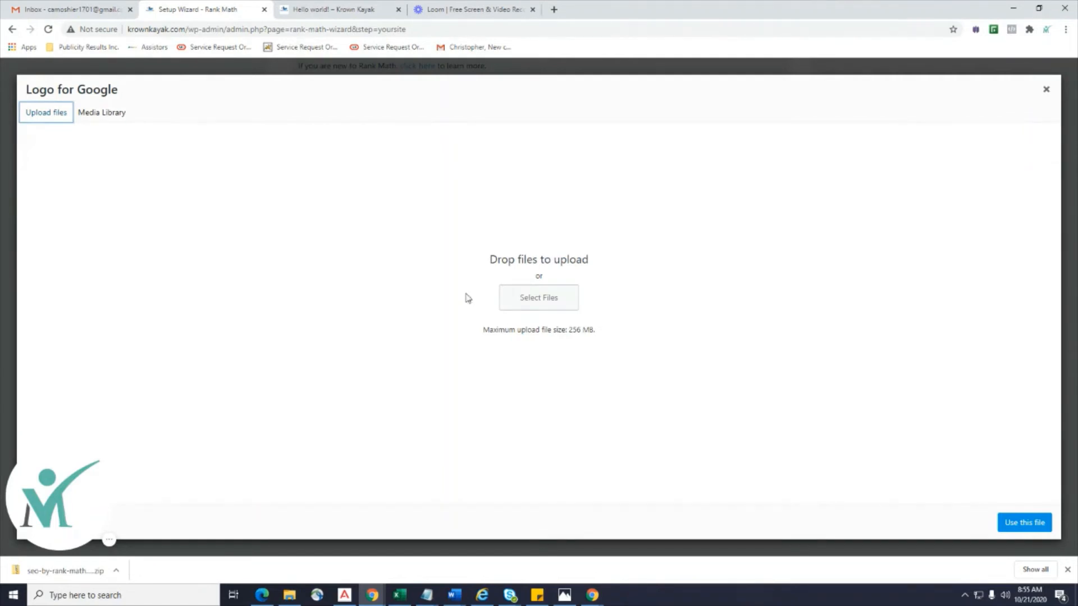
{"action": "left_click", "coordinate": [83, 113]}
{"action": "left_click", "coordinate": [255, 213]}
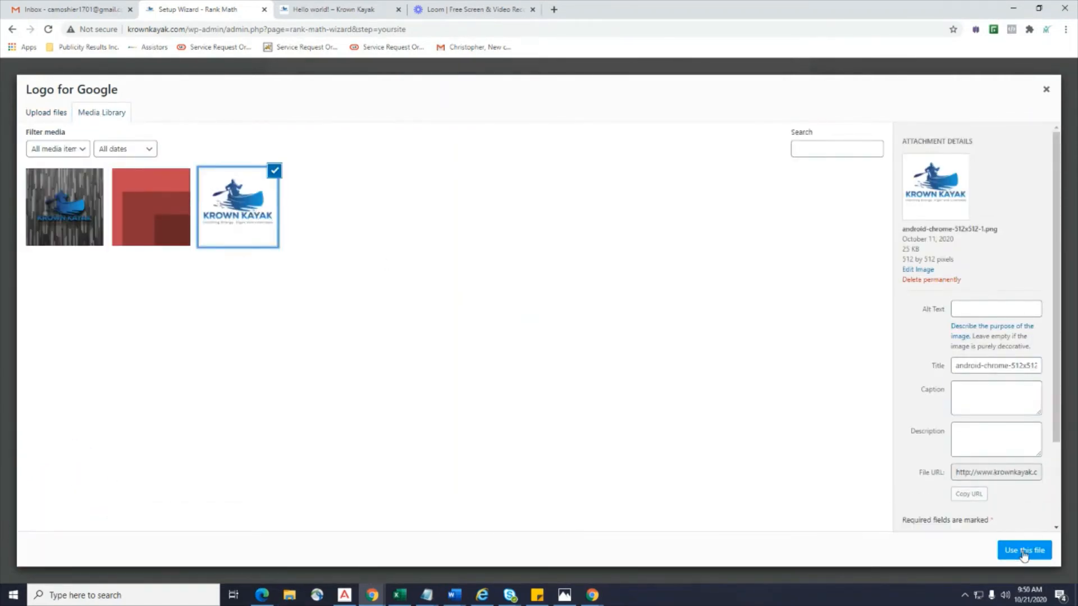
{"action": "left_click", "coordinate": [1023, 552]}
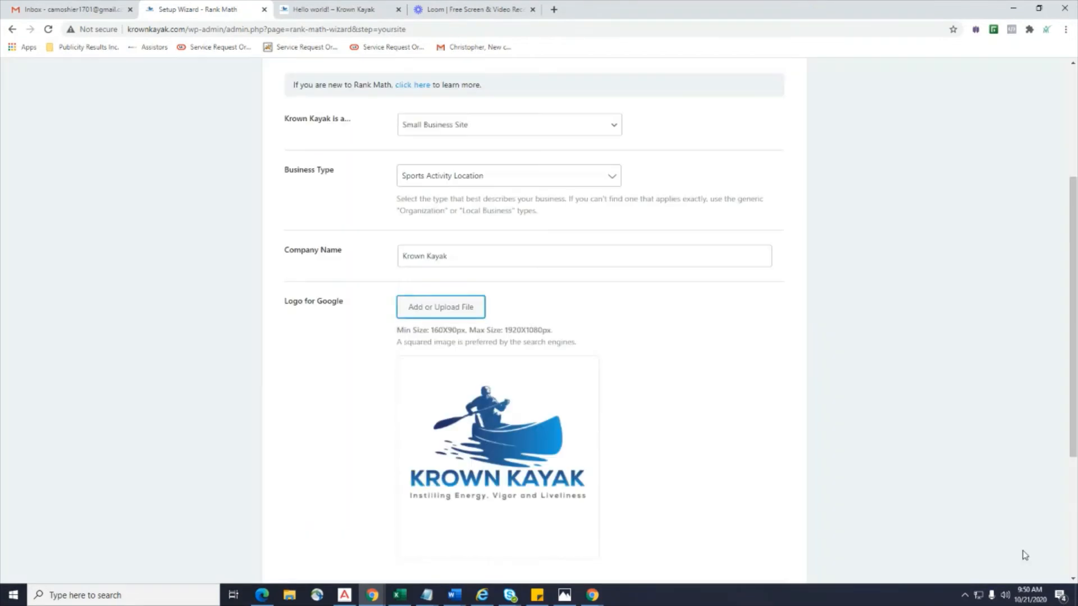
Set the Krown Kayak logo as the Default Social Share Image.
{"action": "scroll", "coordinate": [371, 329], "scroll_direction": "down", "scroll_amount": 4}
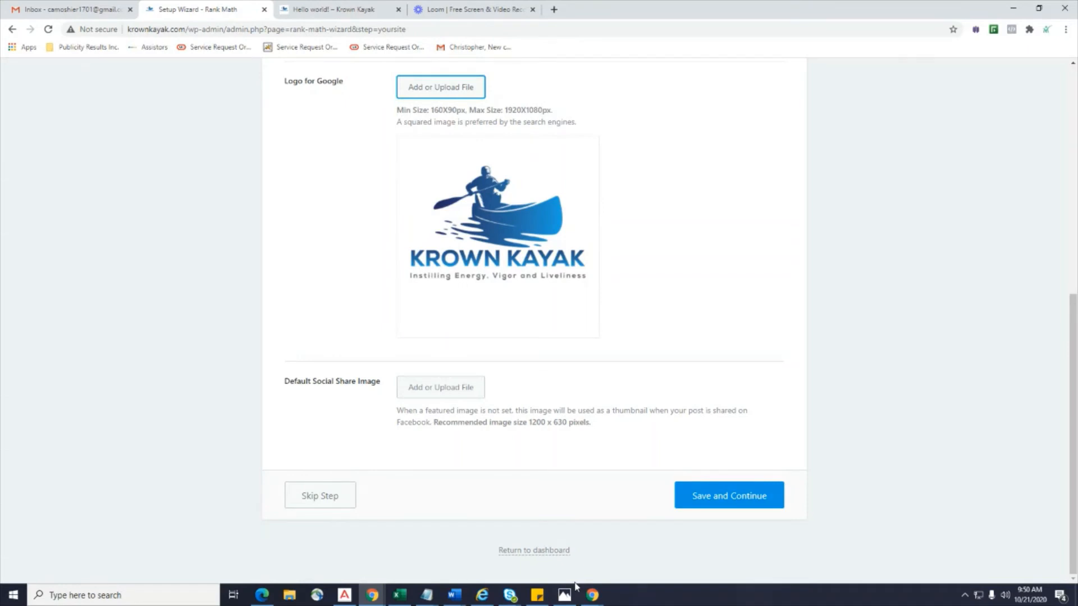
{"action": "left_click", "coordinate": [454, 395]}
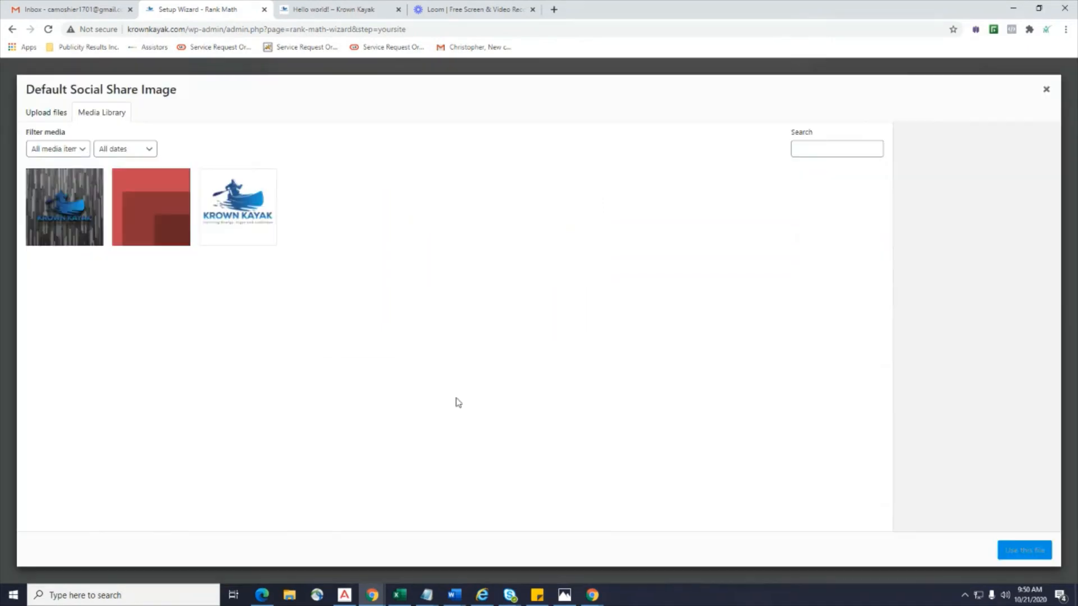
{"action": "left_click", "coordinate": [203, 228]}
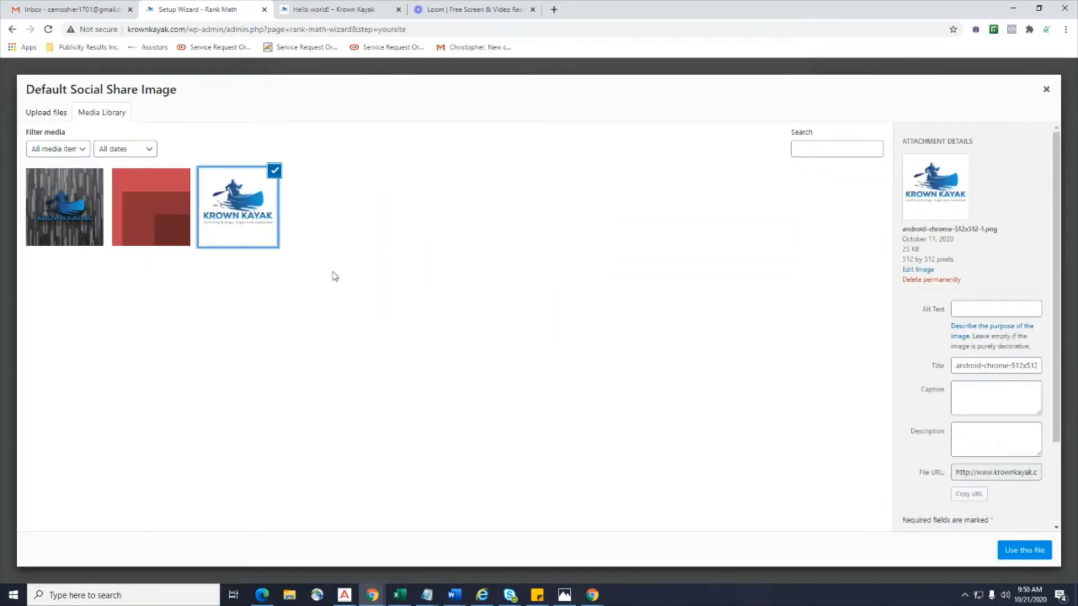
{"action": "left_click", "coordinate": [1012, 550]}
Save the Your Site step so the wizard advances to Connect Google Services.
{"action": "scroll", "coordinate": [782, 372], "scroll_direction": "down", "scroll_amount": 4}
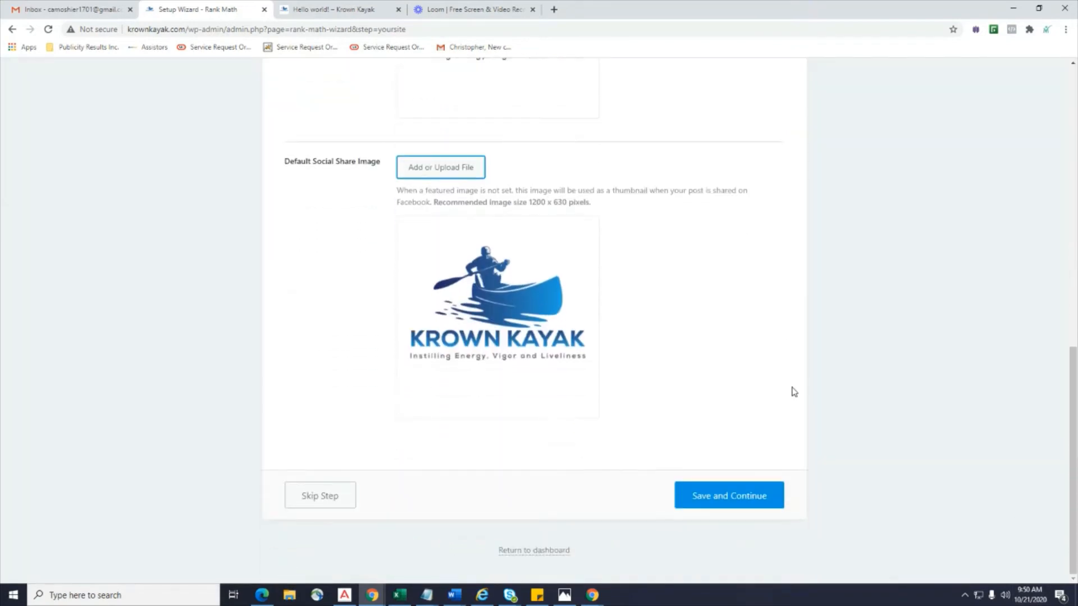
{"action": "left_click", "coordinate": [737, 496]}
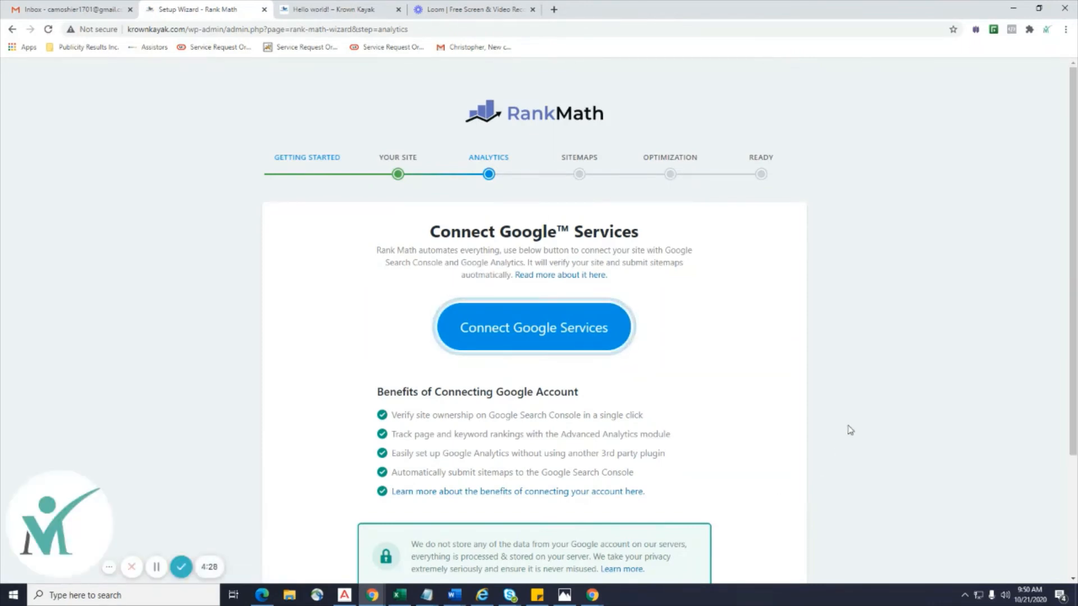
{"action": "scroll", "coordinate": [847, 427], "scroll_direction": "down", "scroll_amount": 2}
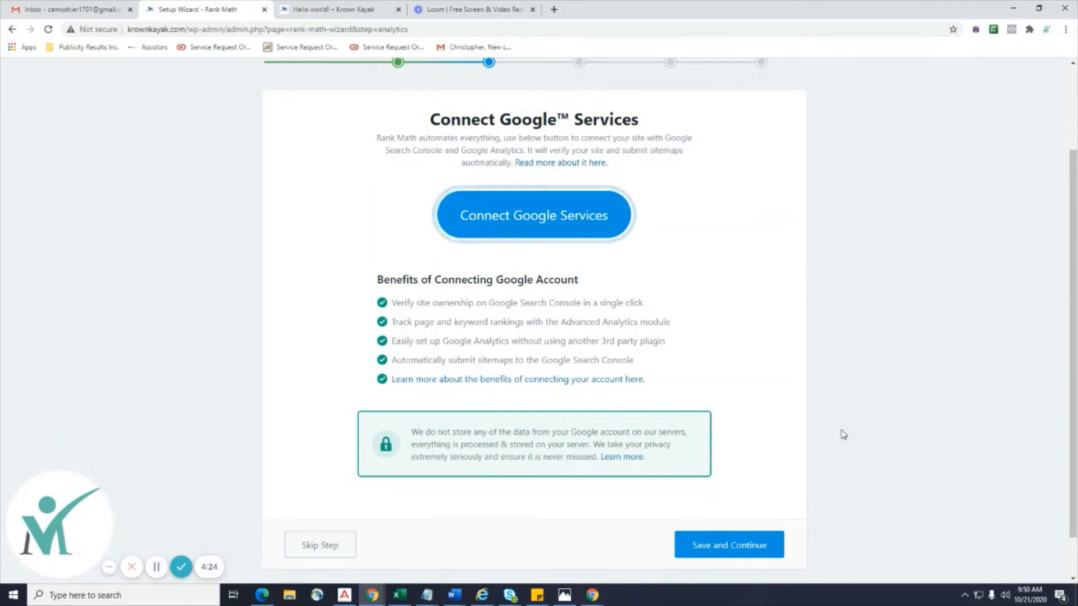
{"action": "scroll", "coordinate": [842, 435], "scroll_direction": "up", "scroll_amount": 2}
Connect Google Services by signing in with the Krown Kayak Google account email and its password.
{"action": "left_click", "coordinate": [532, 344]}
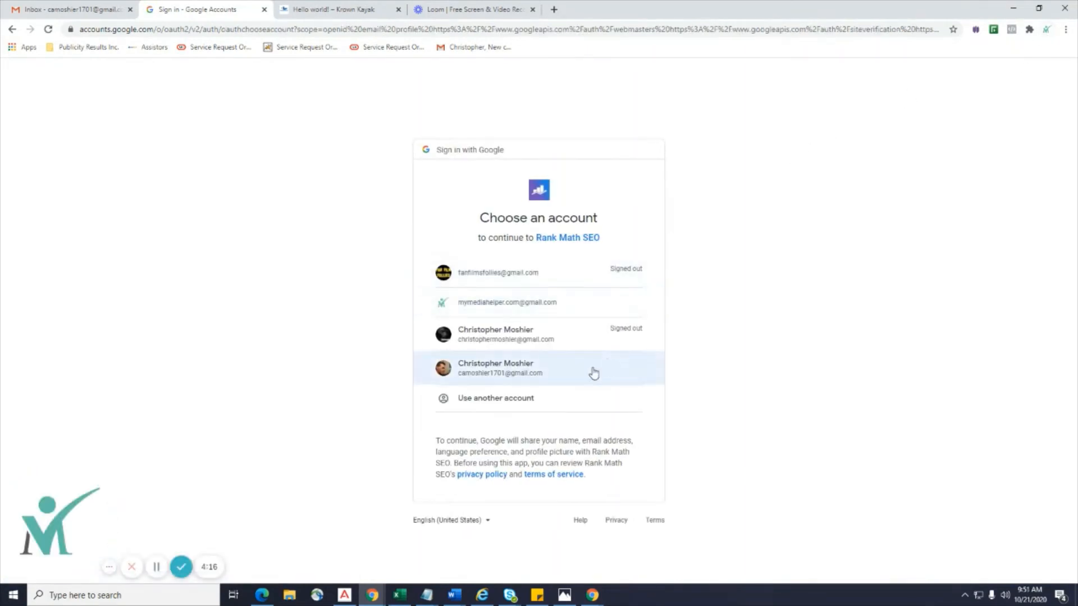
{"action": "left_click", "coordinate": [516, 409]}
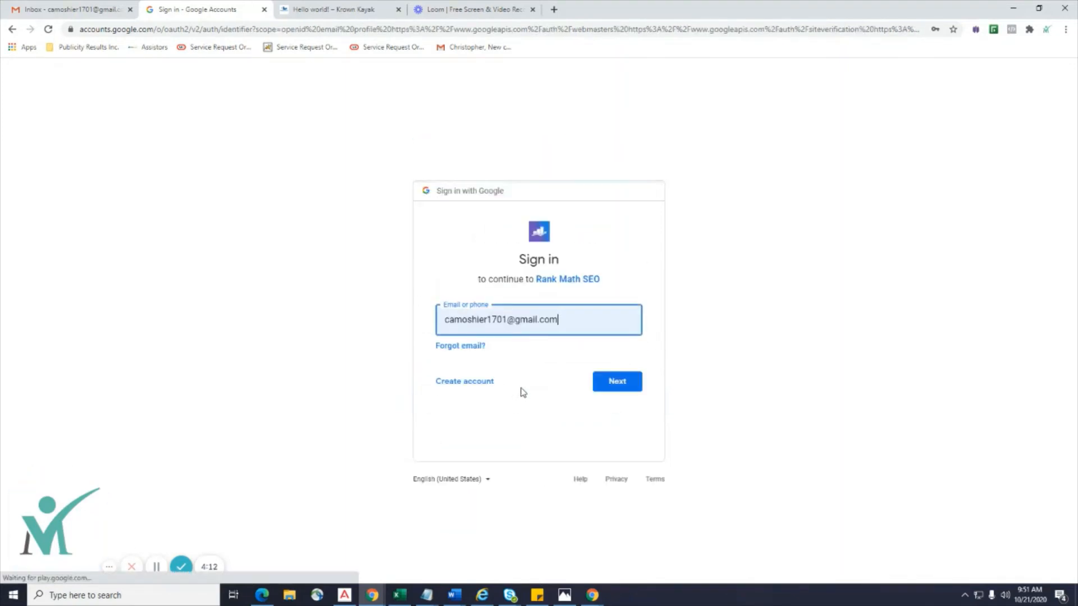
{"action": "left_click", "coordinate": [591, 318]}
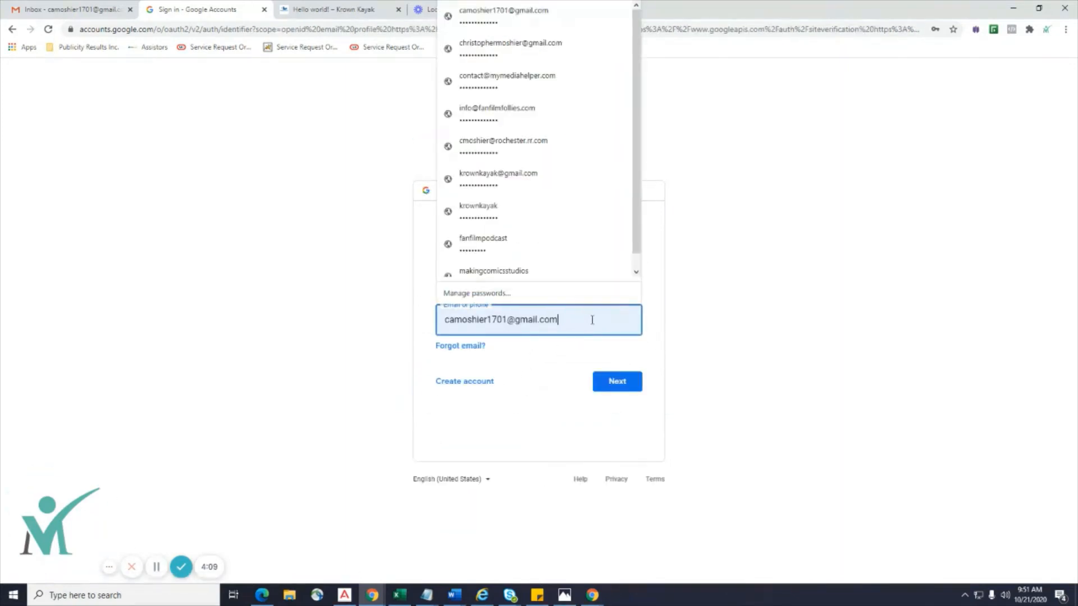
{"action": "left_click_drag", "start_coordinate": [591, 318], "coordinate": [413, 318]}
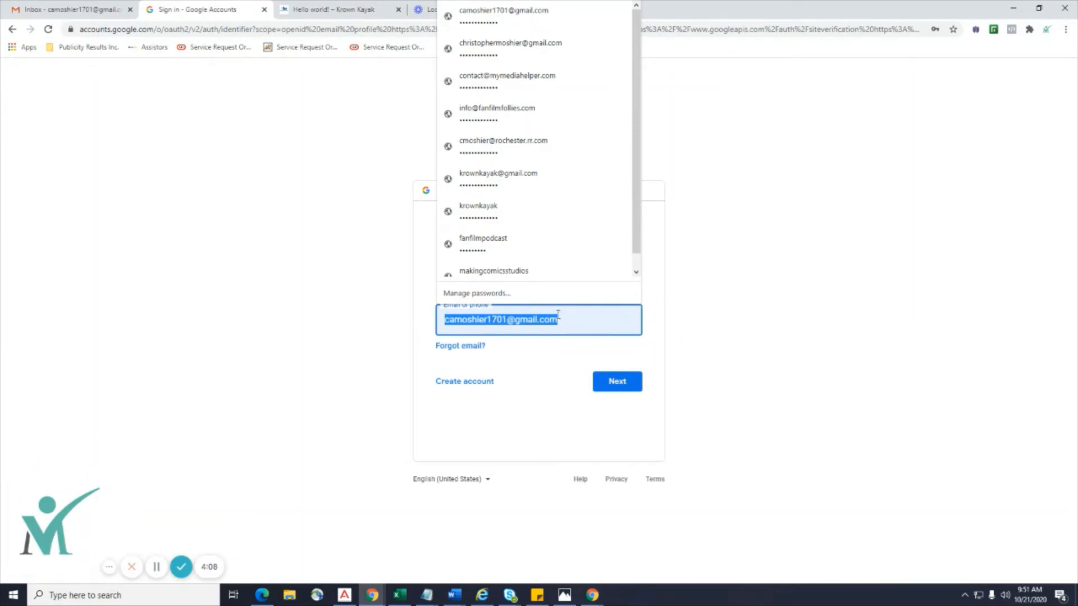
{"action": "left_click_drag", "start_coordinate": [583, 318], "coordinate": [465, 322]}
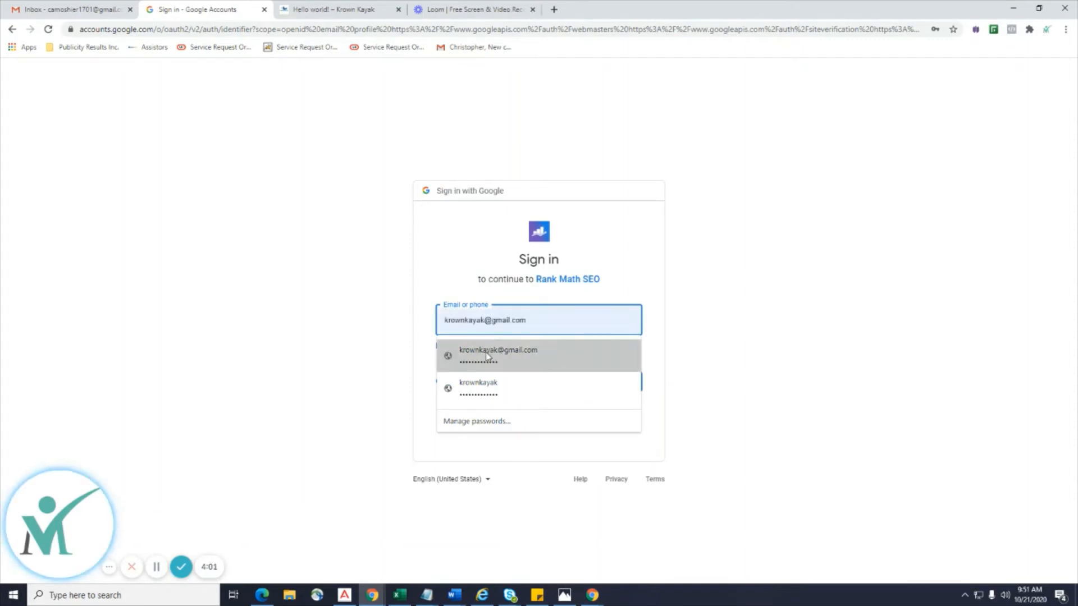
{"action": "left_click", "coordinate": [488, 357]}
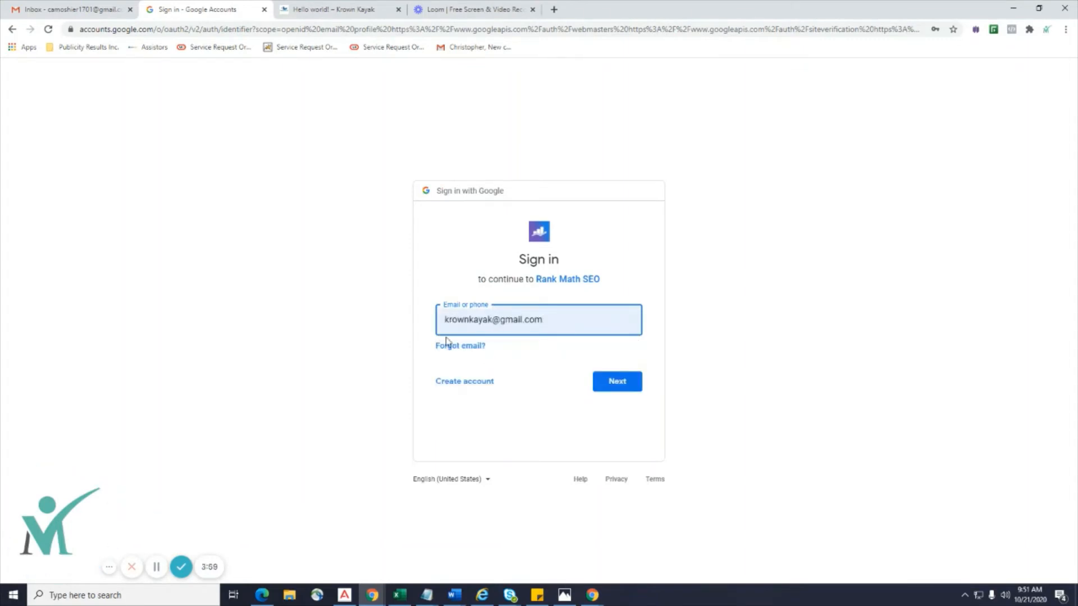
{"action": "left_click", "coordinate": [603, 383]}
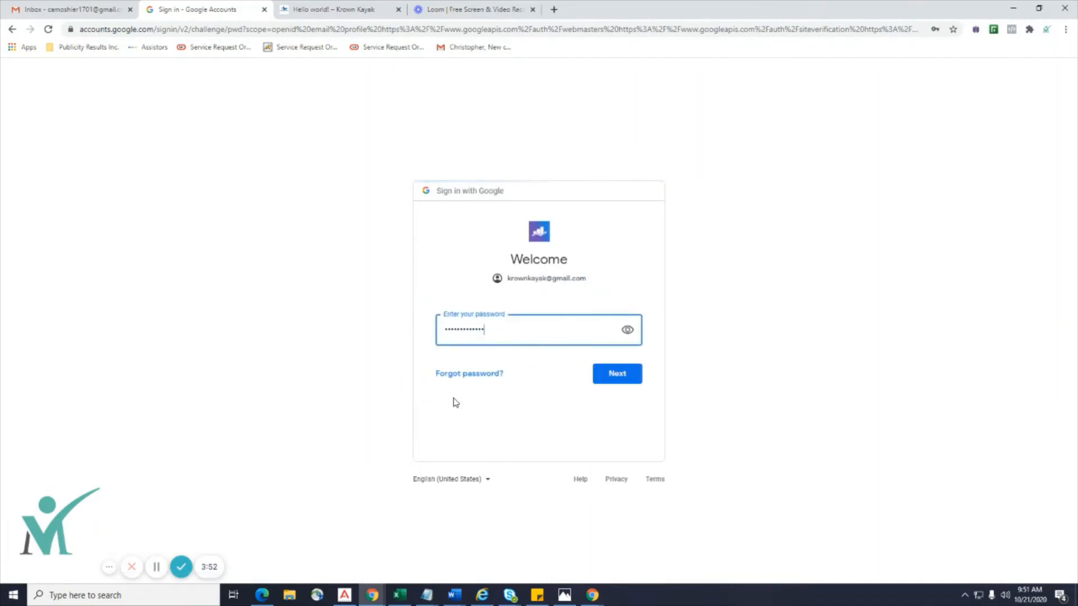
{"action": "left_click", "coordinate": [600, 380]}
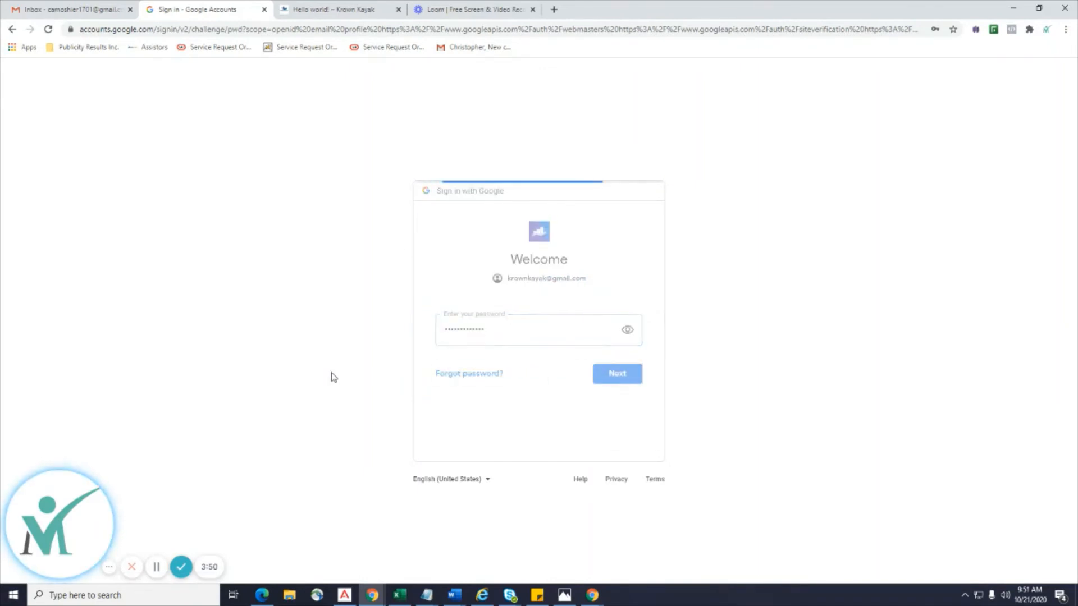
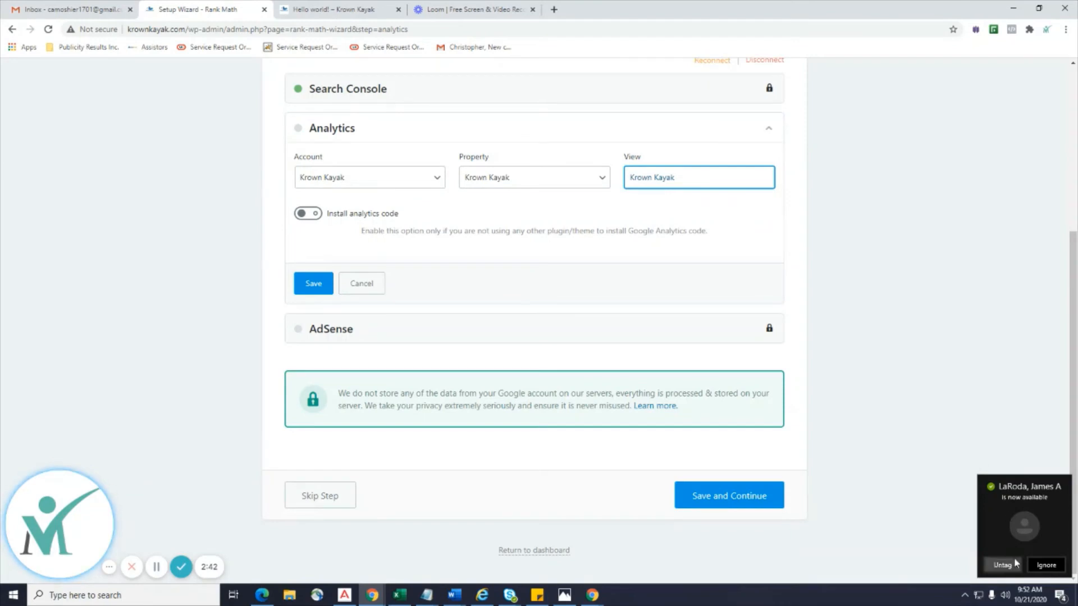
Save the chosen Analytics account, property and view, leaving AdSense without an account.
{"action": "left_click", "coordinate": [313, 285]}
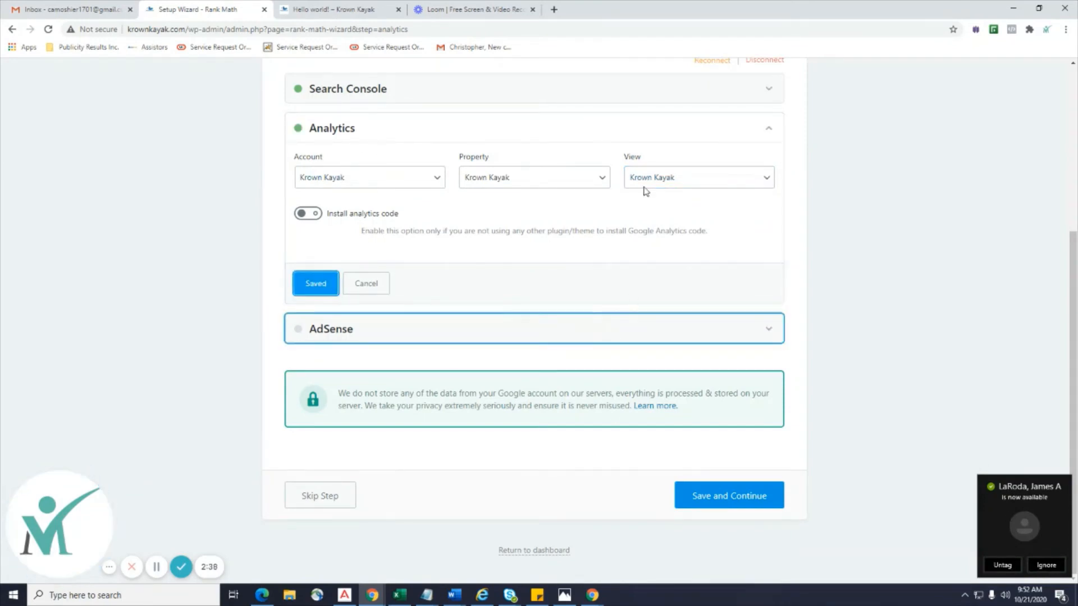
{"action": "left_click", "coordinate": [551, 330]}
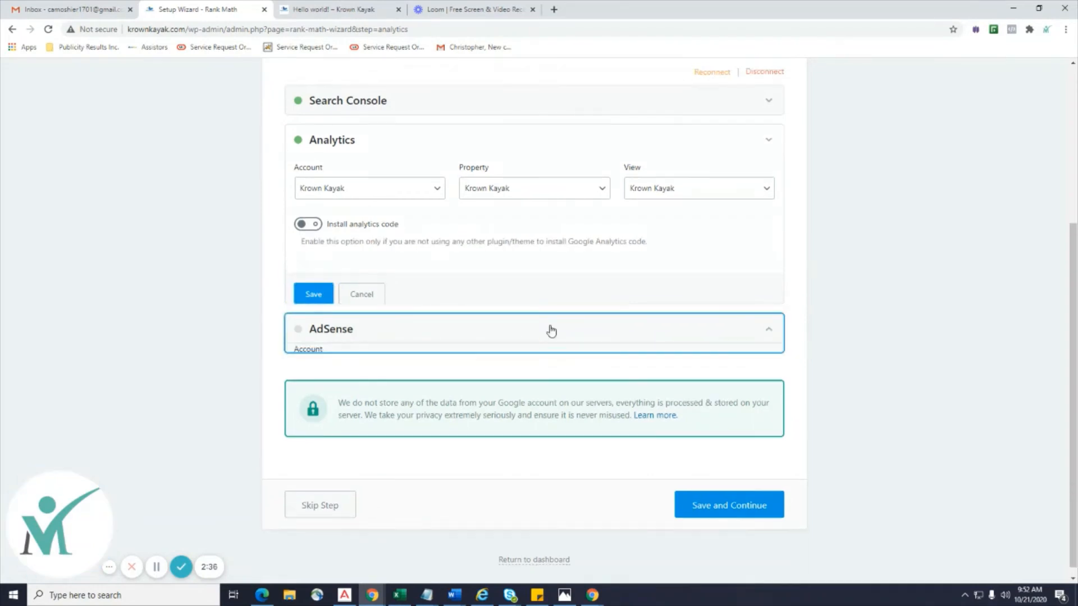
{"action": "scroll", "coordinate": [552, 330], "scroll_direction": "down", "scroll_amount": 2}
{"action": "left_click", "coordinate": [388, 267]}
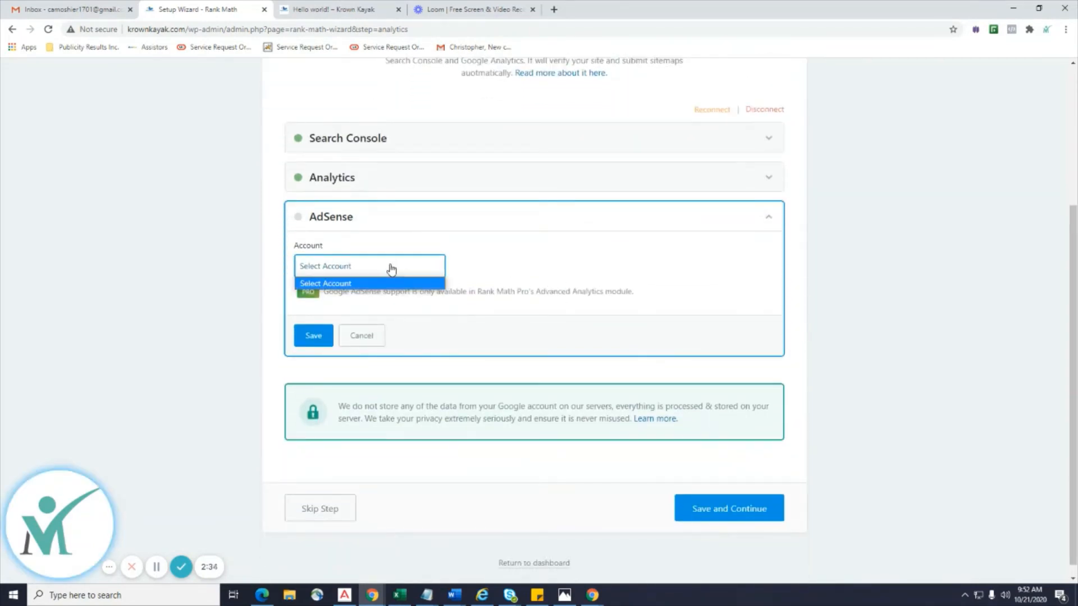
{"action": "left_click", "coordinate": [391, 268]}
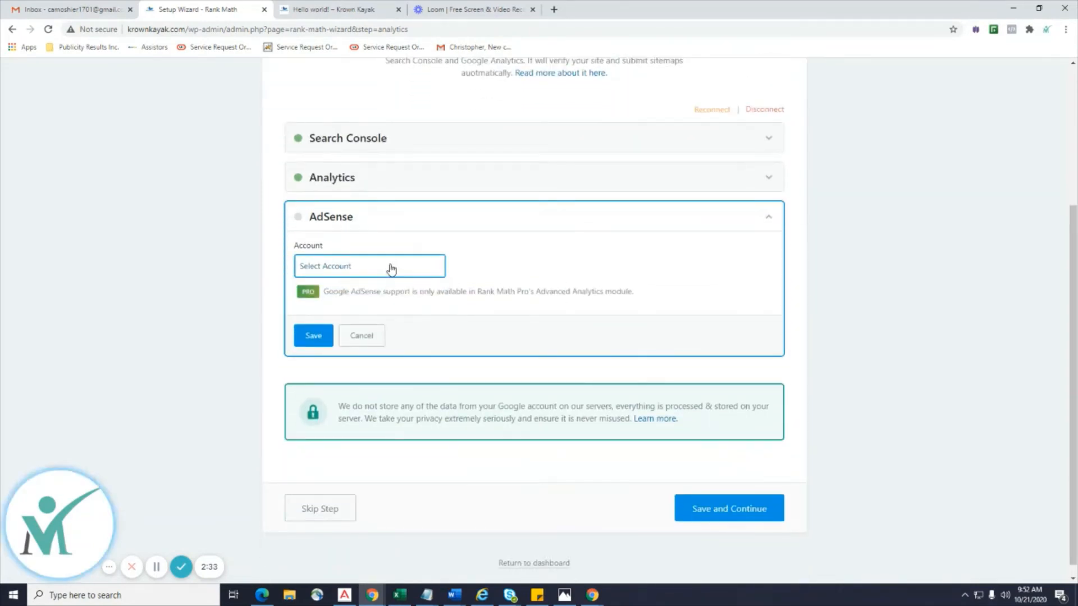
{"action": "left_click", "coordinate": [752, 513]}
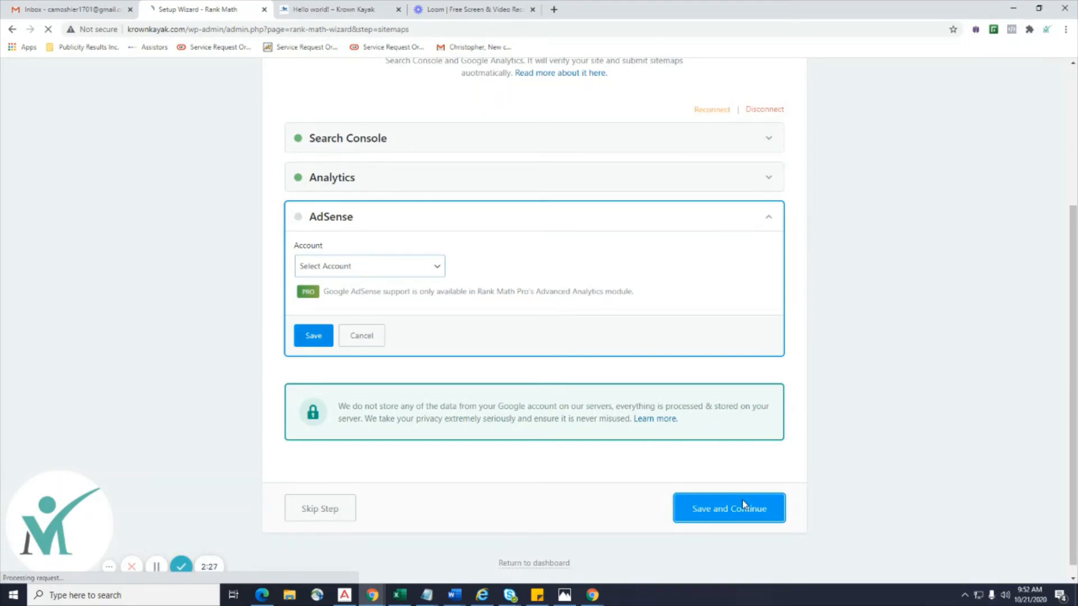
Accept the Sitemap and SEO Tweaks settings to finish the wizard.
{"action": "scroll", "coordinate": [883, 388], "scroll_direction": "down", "scroll_amount": 2}
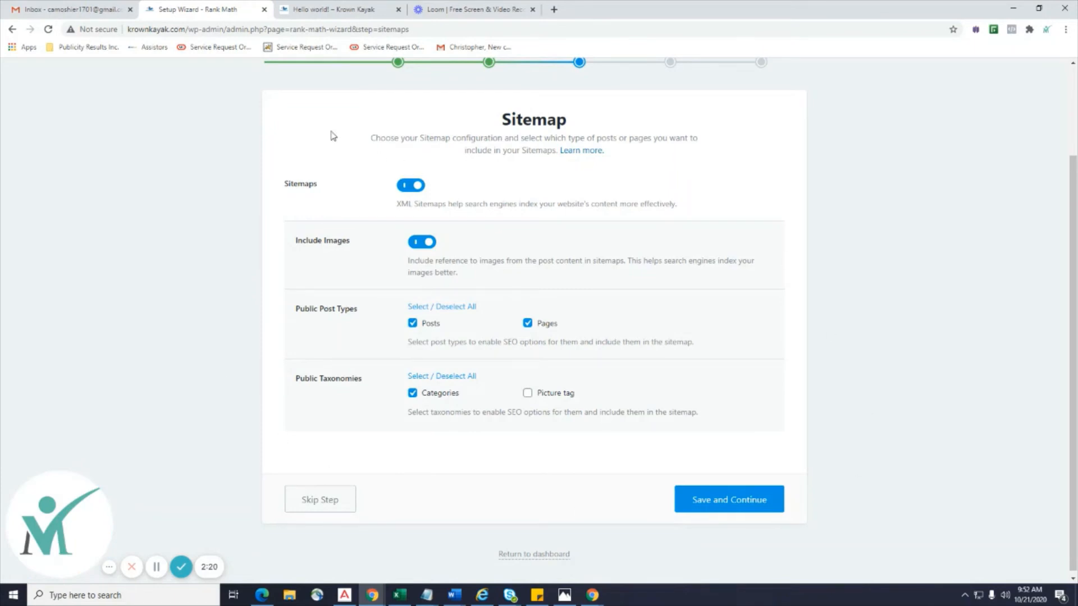
{"action": "left_click", "coordinate": [726, 500]}
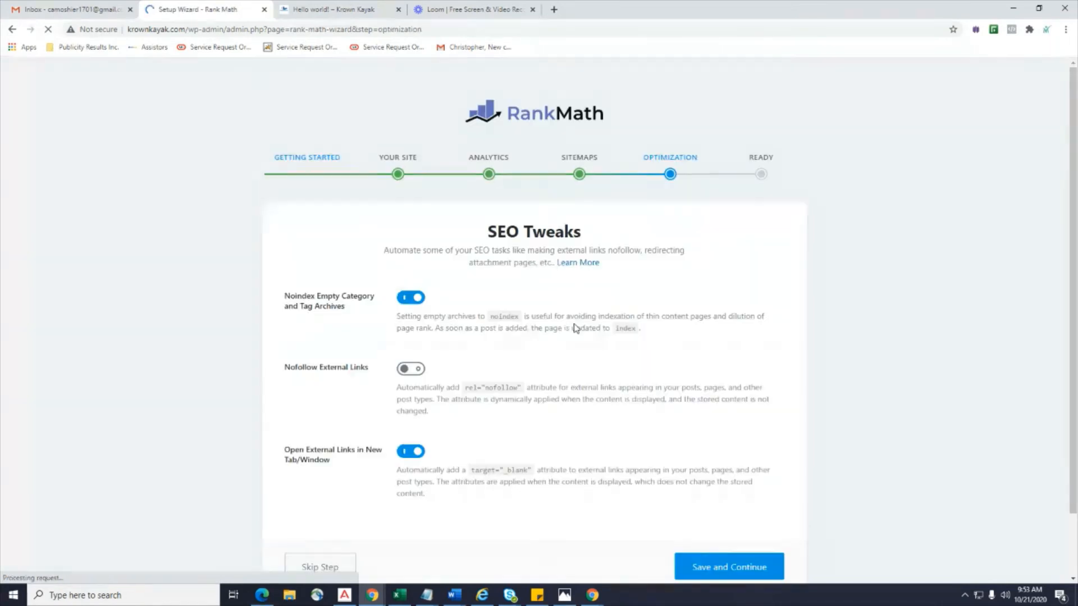
{"action": "scroll", "coordinate": [576, 328], "scroll_direction": "down", "scroll_amount": 2}
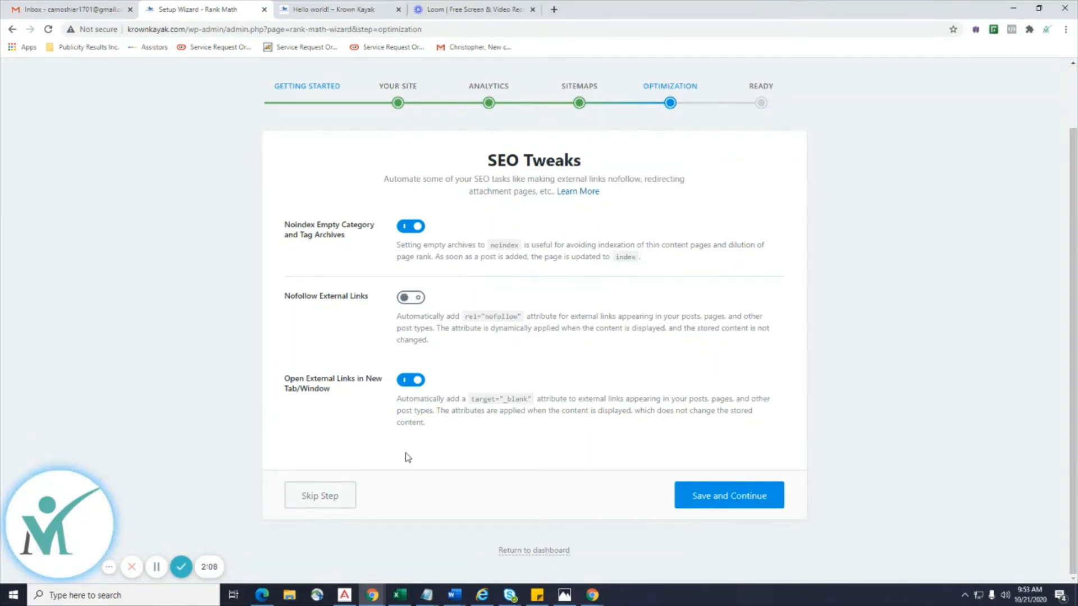
{"action": "left_click", "coordinate": [753, 497]}
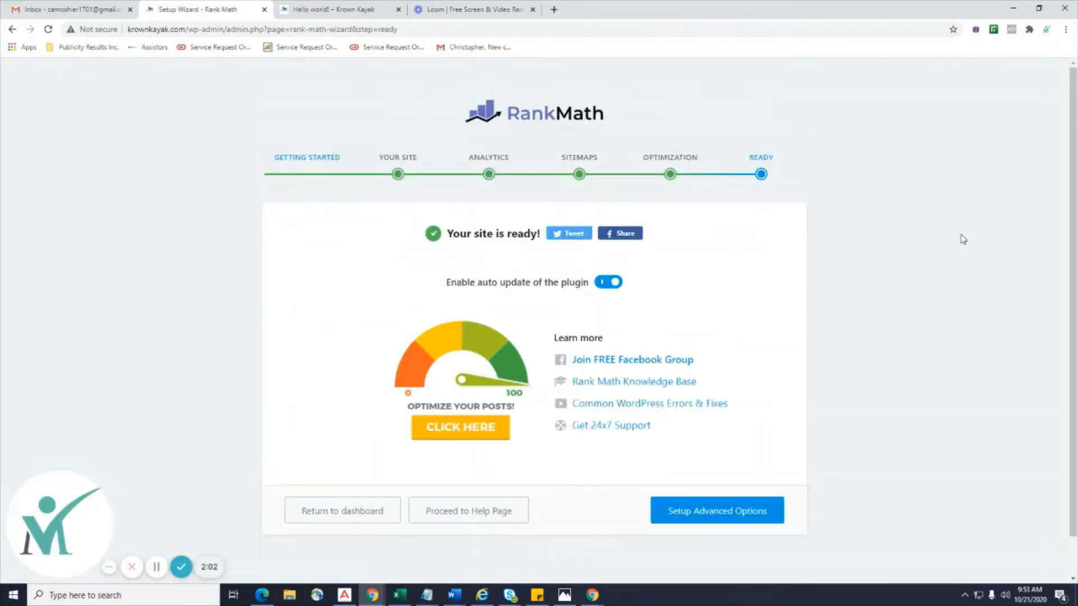
{"action": "scroll", "coordinate": [962, 239], "scroll_direction": "down", "scroll_amount": 1}
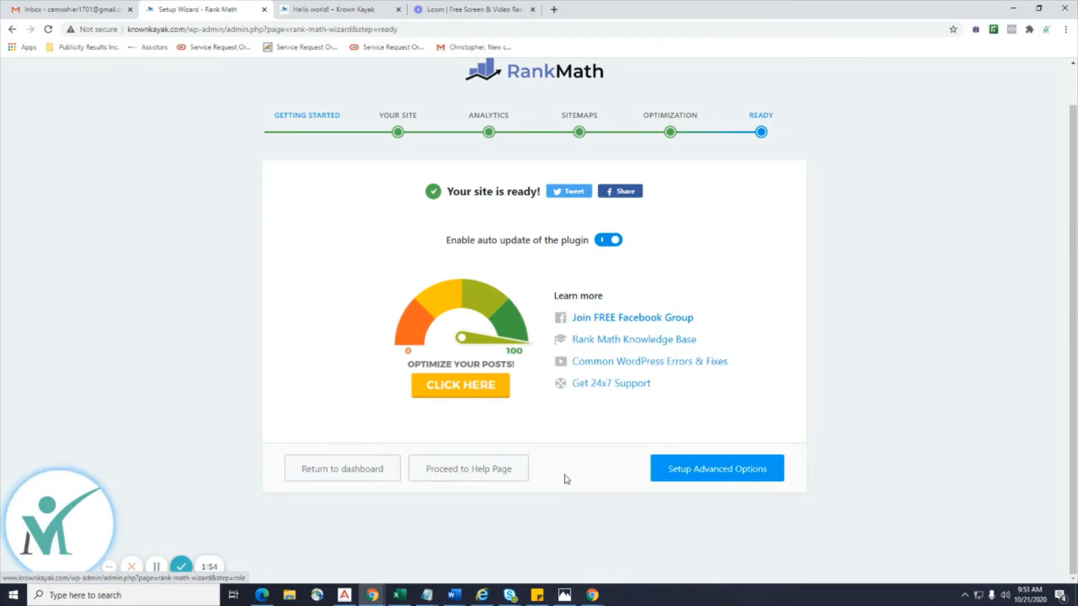
Return to the dashboard and review the Local SEO business email and address fields.
{"action": "left_click", "coordinate": [339, 468]}
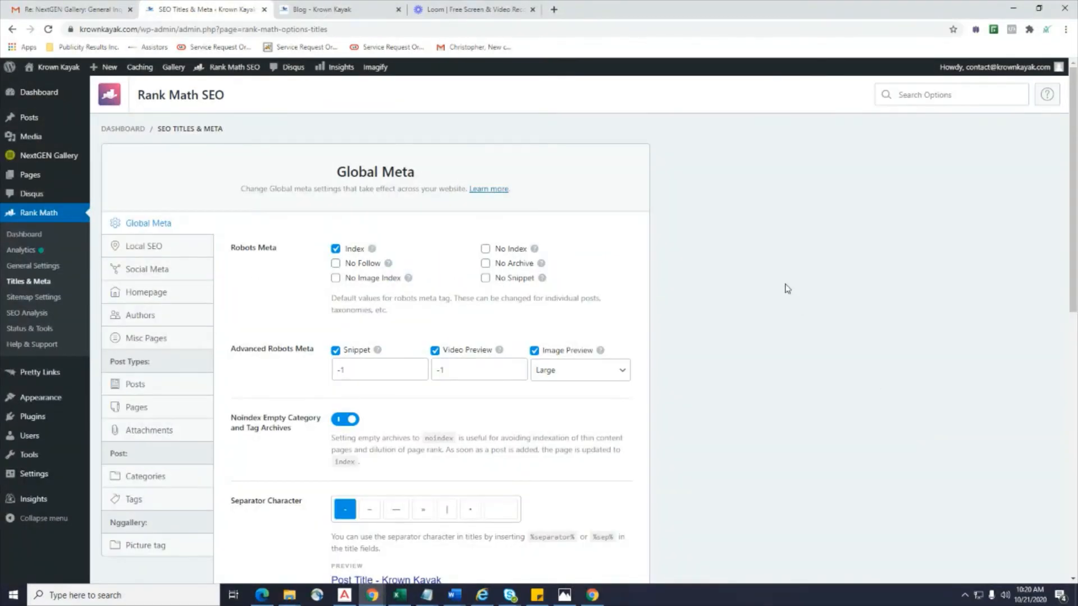
{"action": "scroll", "coordinate": [788, 288], "scroll_direction": "down", "scroll_amount": 1}
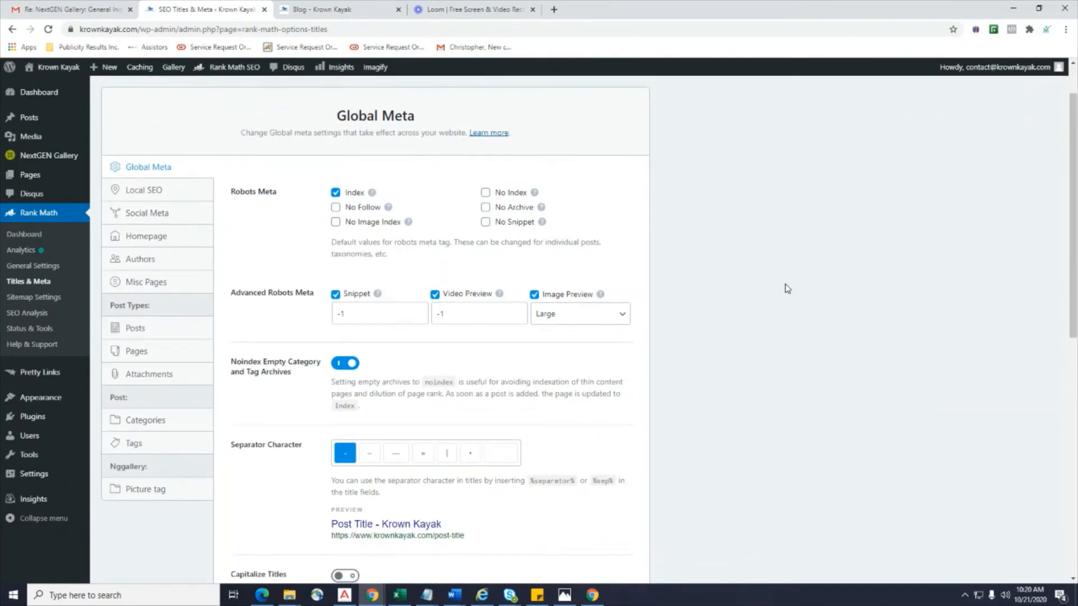
{"action": "left_click", "coordinate": [158, 202]}
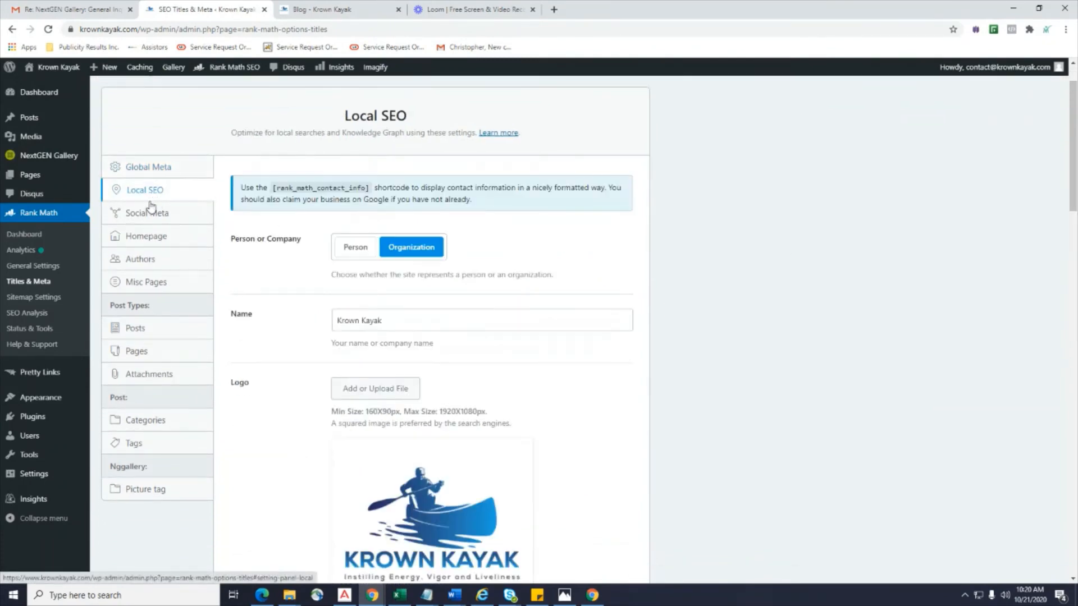
{"action": "scroll", "coordinate": [334, 299], "scroll_direction": "down", "scroll_amount": 8}
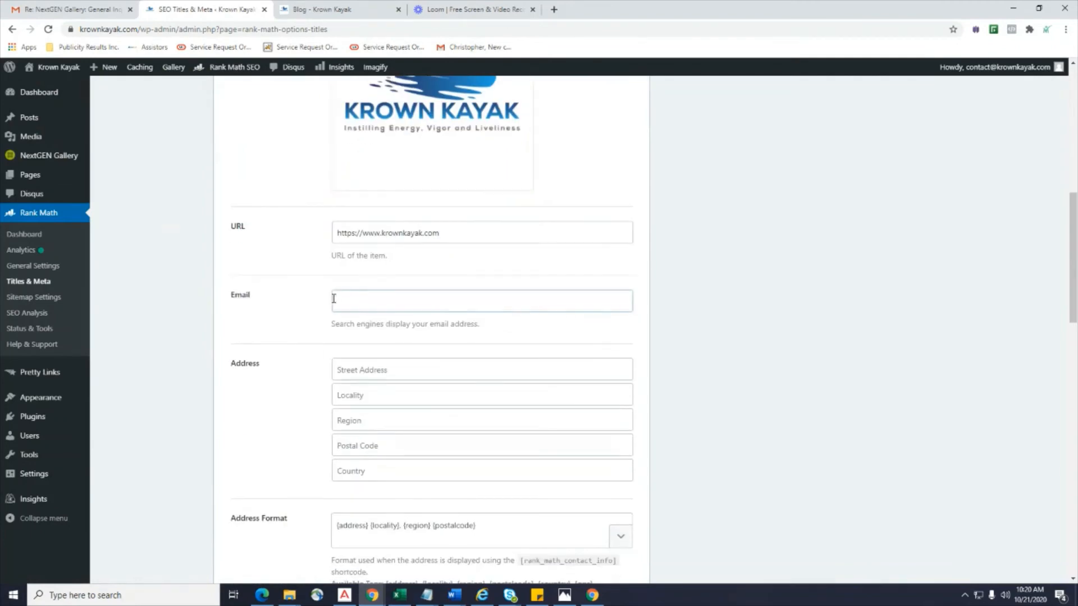
{"action": "scroll", "coordinate": [349, 346], "scroll_direction": "down", "scroll_amount": 2}
{"action": "left_click", "coordinate": [367, 198]}
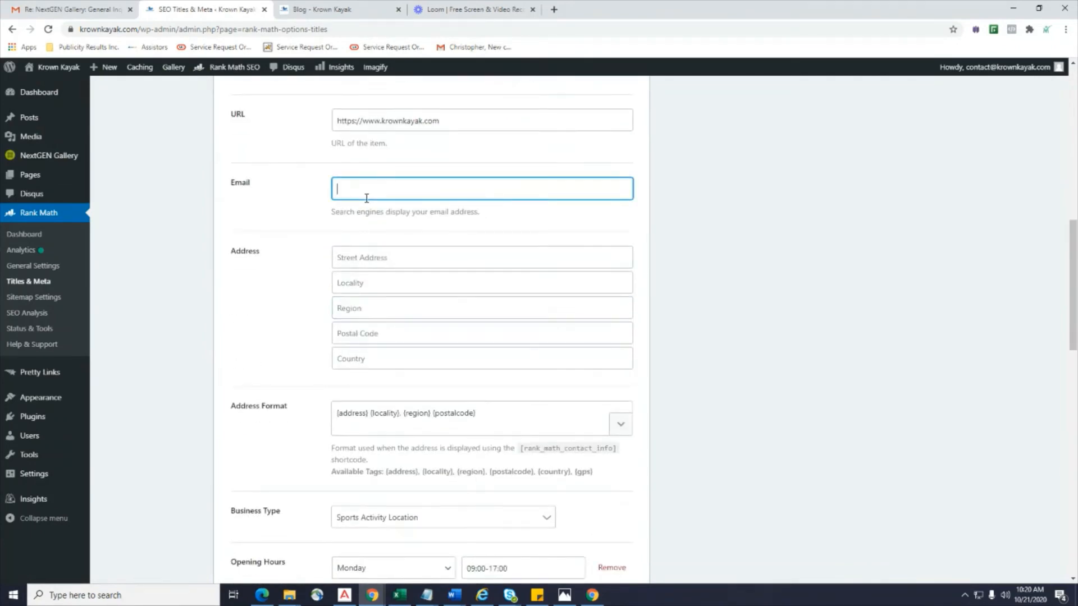
{"action": "left_click", "coordinate": [355, 261]}
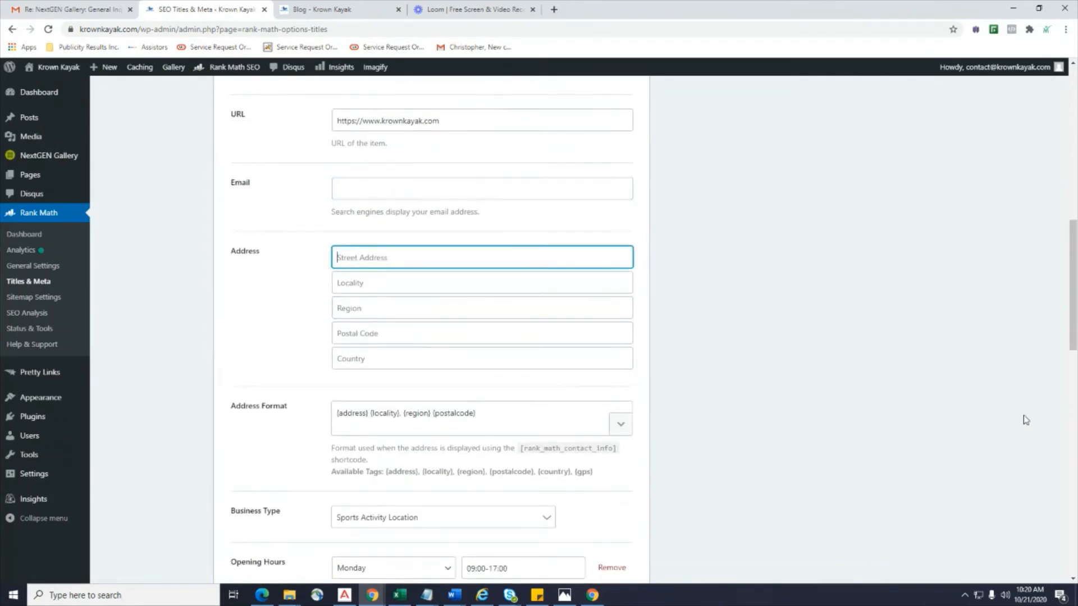
{"action": "scroll", "coordinate": [949, 447], "scroll_direction": "down", "scroll_amount": 6}
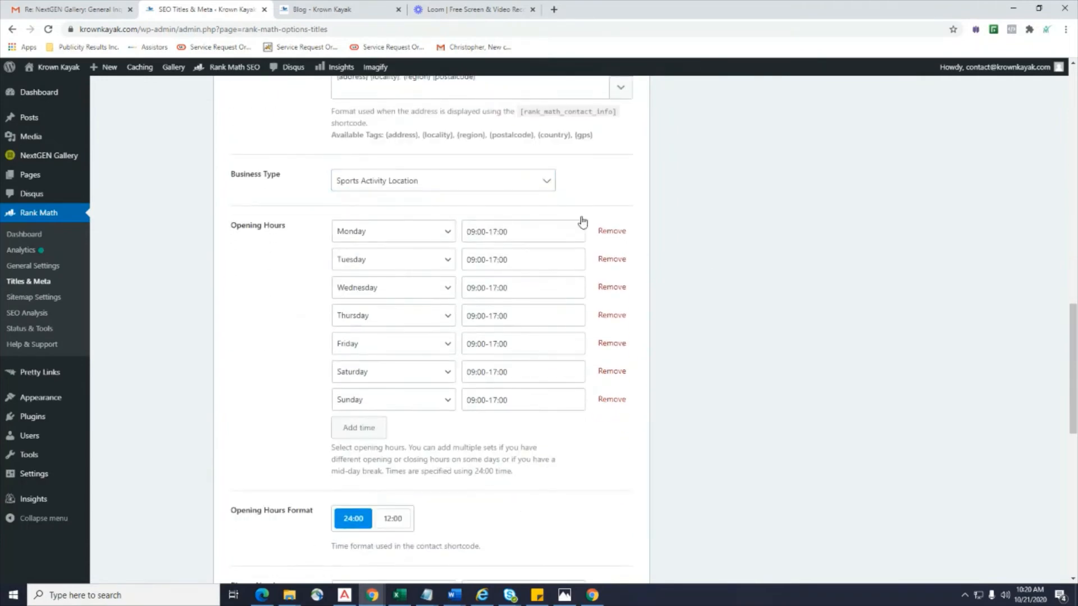
{"action": "scroll", "coordinate": [314, 423], "scroll_direction": "up", "scroll_amount": 15}
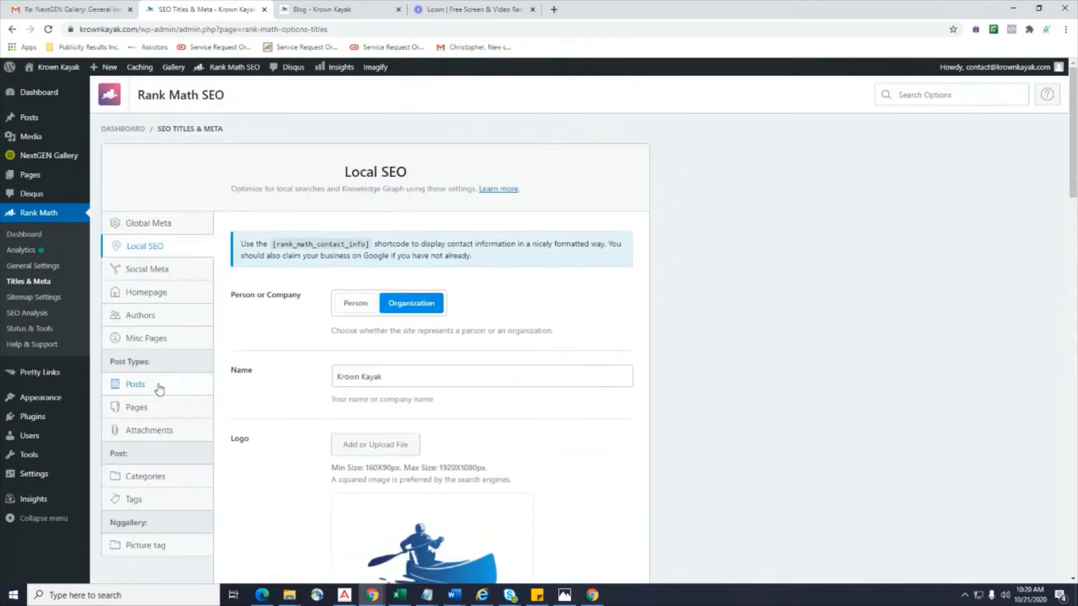
Review the Social Meta Facebook and Twitter fields, then the Homepage and Authors panels.
{"action": "left_click", "coordinate": [151, 271]}
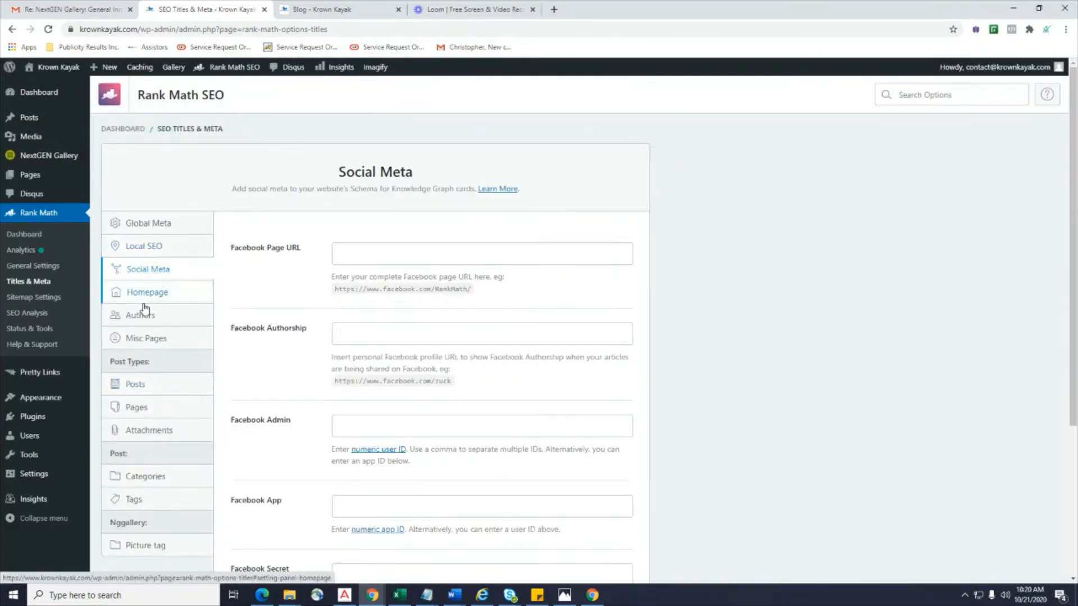
{"action": "left_click", "coordinate": [412, 252]}
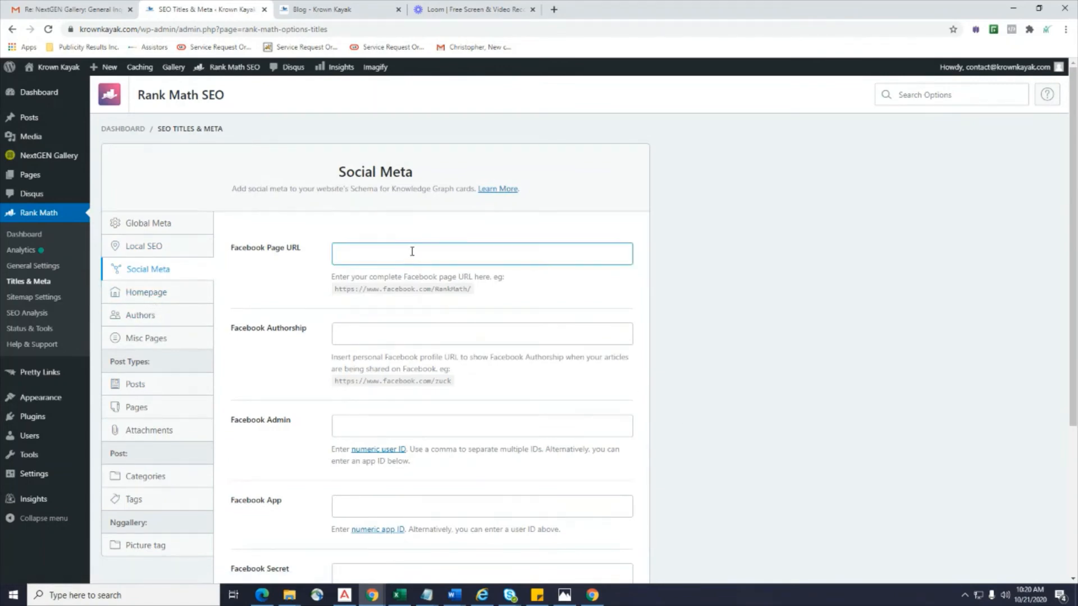
{"action": "scroll", "coordinate": [412, 252], "scroll_direction": "down", "scroll_amount": 4}
{"action": "left_click", "coordinate": [410, 424]}
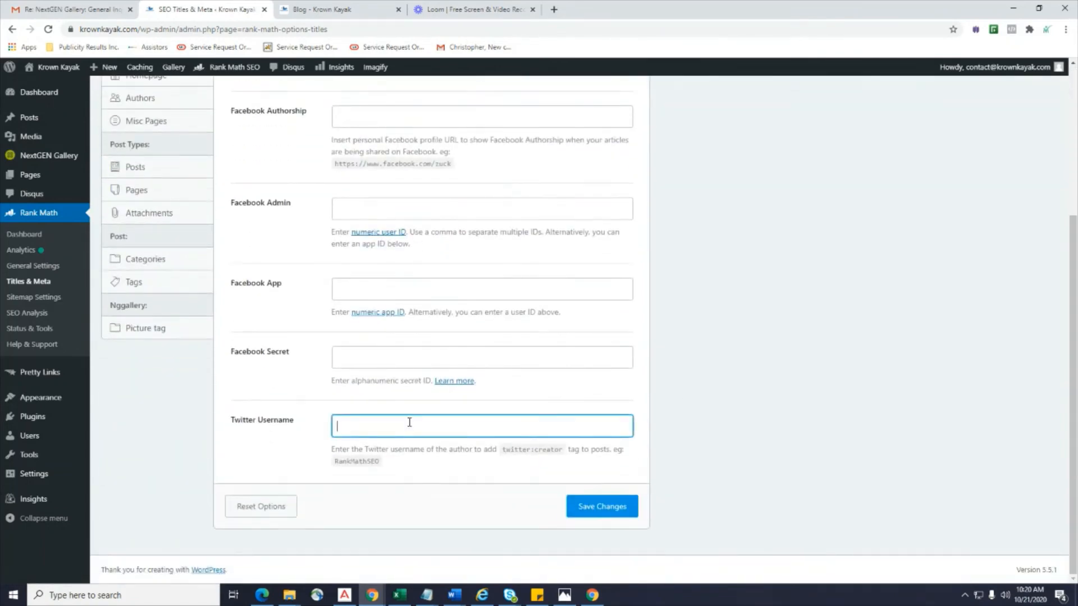
{"action": "scroll", "coordinate": [181, 180], "scroll_direction": "up", "scroll_amount": 4}
{"action": "left_click", "coordinate": [128, 293]}
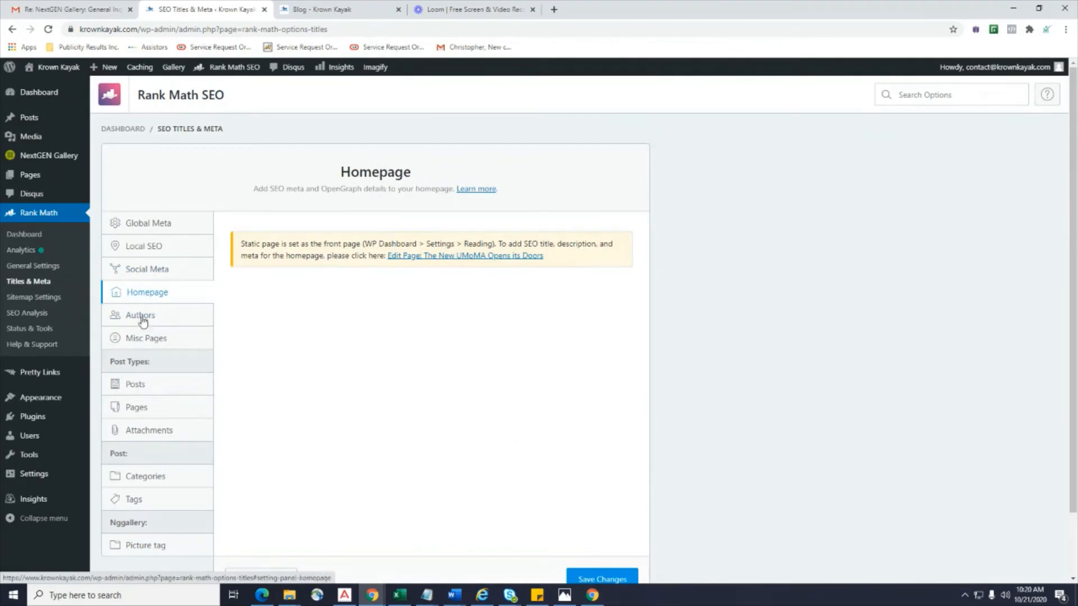
{"action": "left_click", "coordinate": [142, 320]}
{"action": "scroll", "coordinate": [168, 281], "scroll_direction": "down", "scroll_amount": 1}
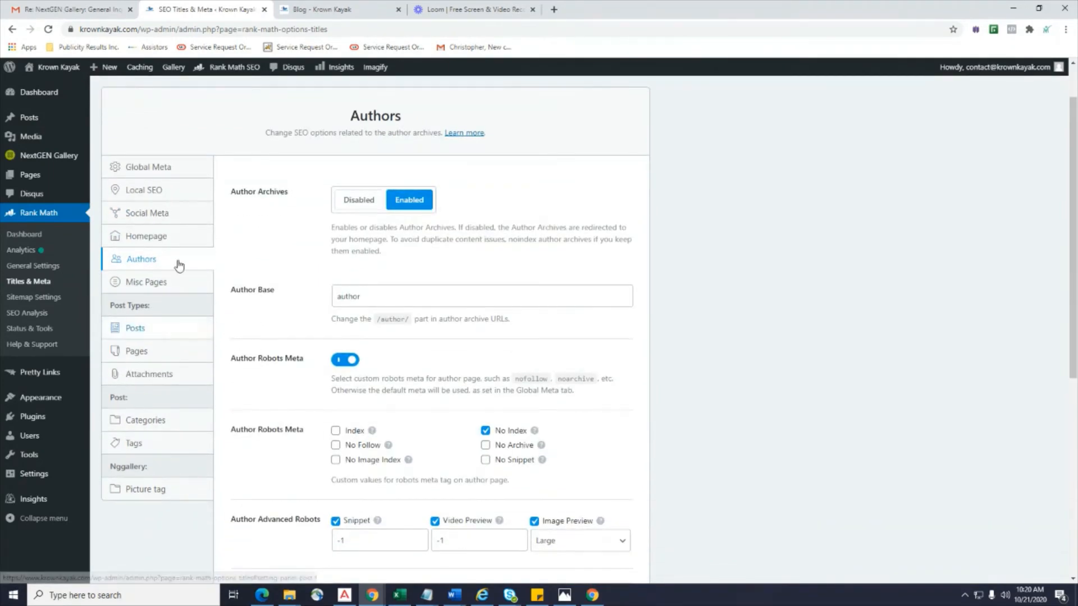
Review the Misc Pages, Posts, Attachments and Categories title settings.
{"action": "left_click", "coordinate": [168, 284]}
{"action": "scroll", "coordinate": [198, 304], "scroll_direction": "down", "scroll_amount": 3}
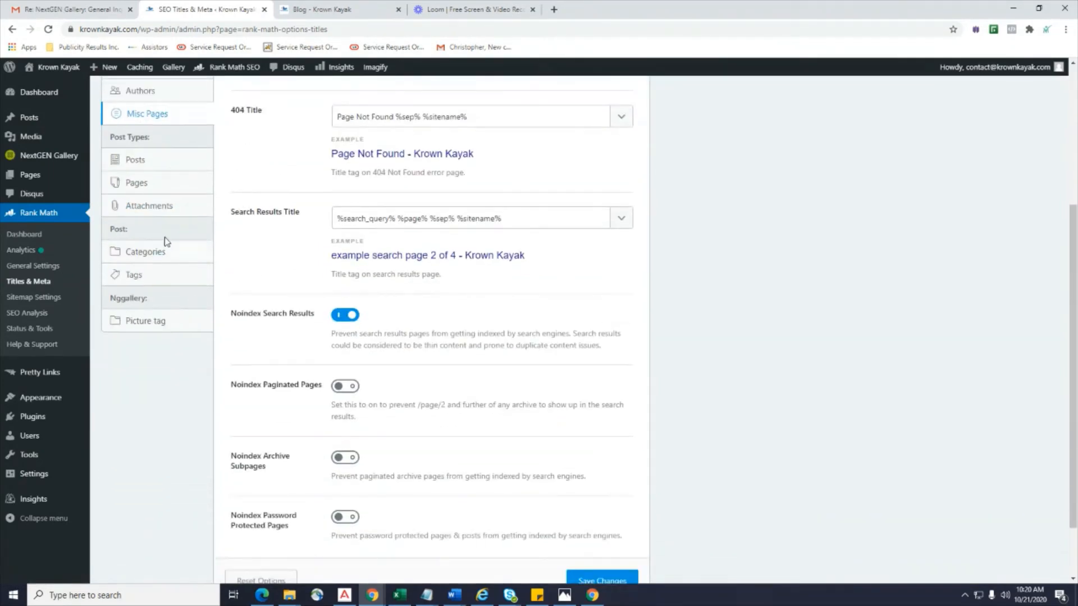
{"action": "left_click", "coordinate": [162, 168]}
{"action": "scroll", "coordinate": [169, 247], "scroll_direction": "up", "scroll_amount": 2}
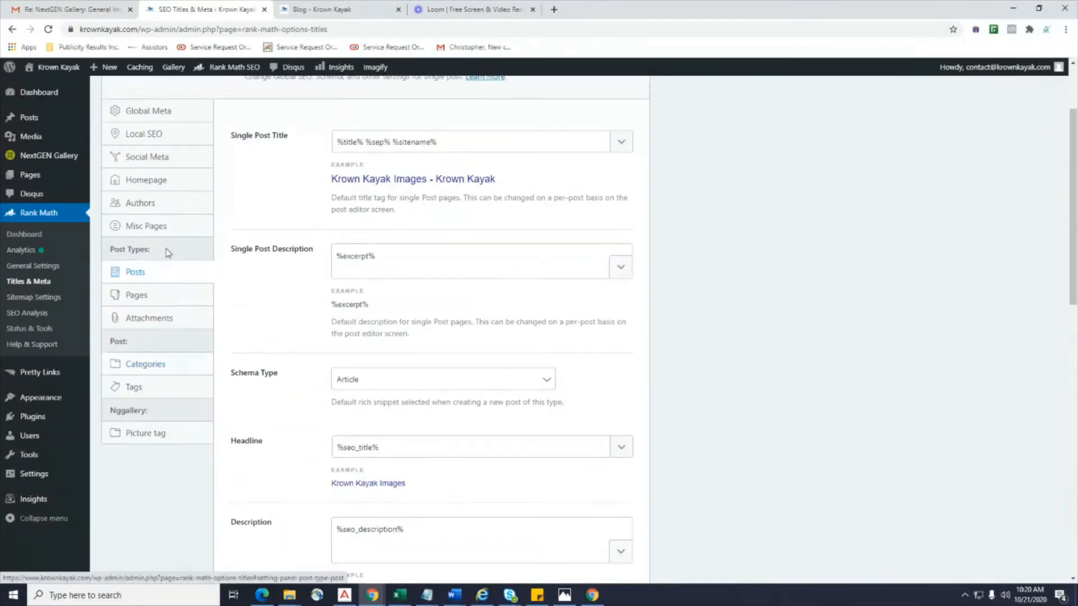
{"action": "left_click", "coordinate": [145, 319]}
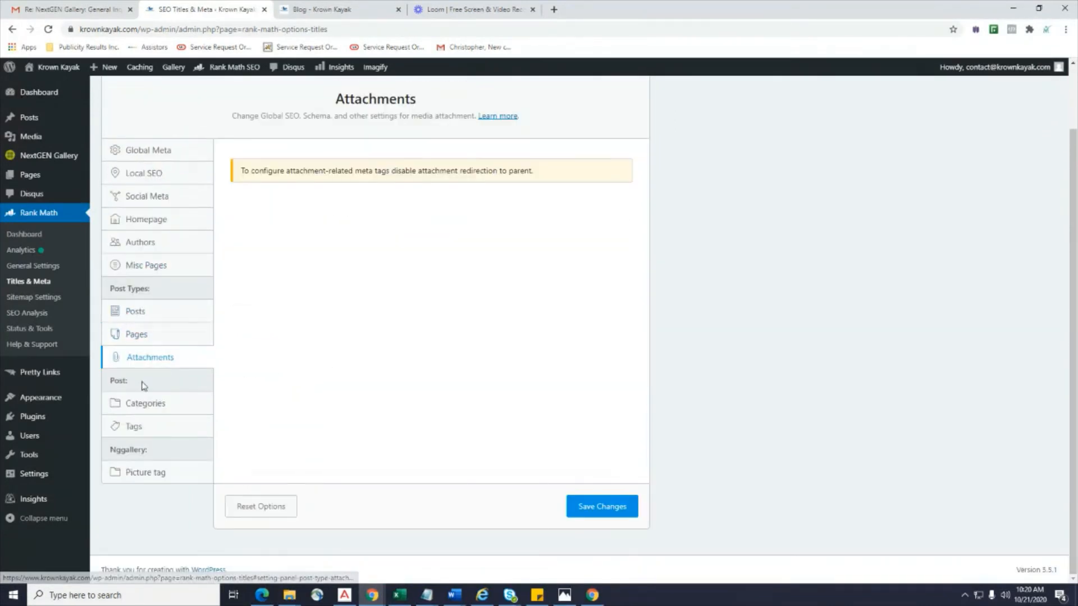
{"action": "left_click", "coordinate": [140, 412]}
{"action": "scroll", "coordinate": [337, 382], "scroll_direction": "down", "scroll_amount": 2}
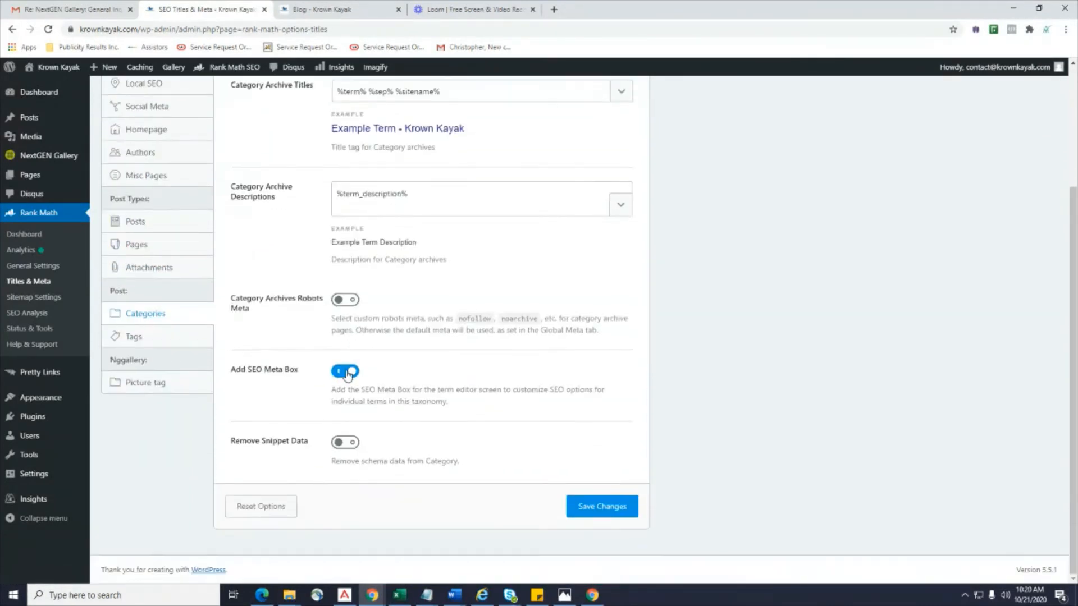
{"action": "scroll", "coordinate": [347, 374], "scroll_direction": "up", "scroll_amount": 3}
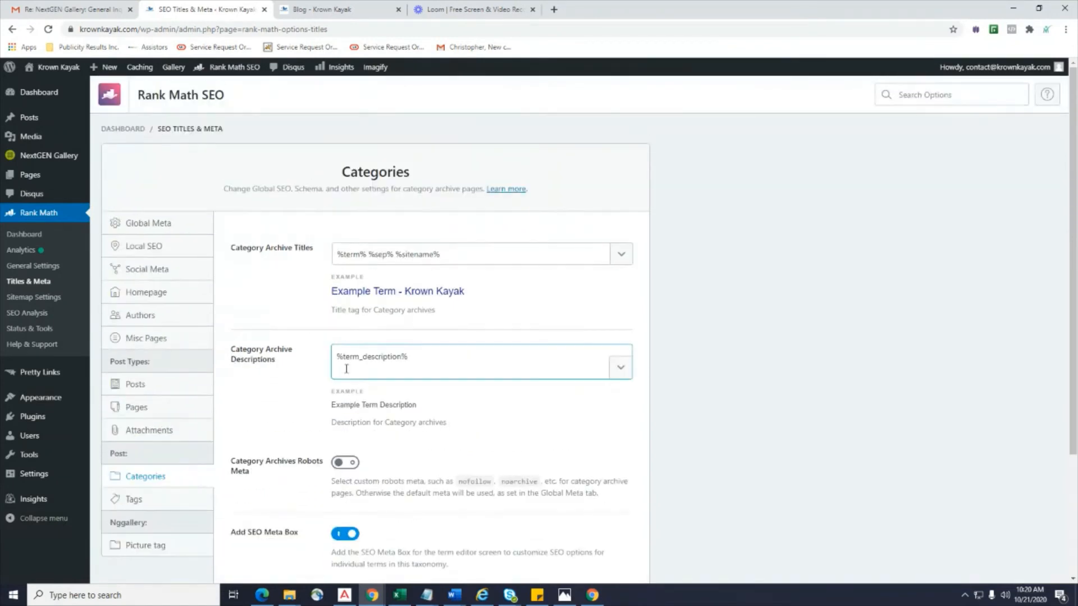
In Rank Math General Settings, review the orphan attachments redirect and breadcrumbs settings.
{"action": "left_click", "coordinate": [51, 272]}
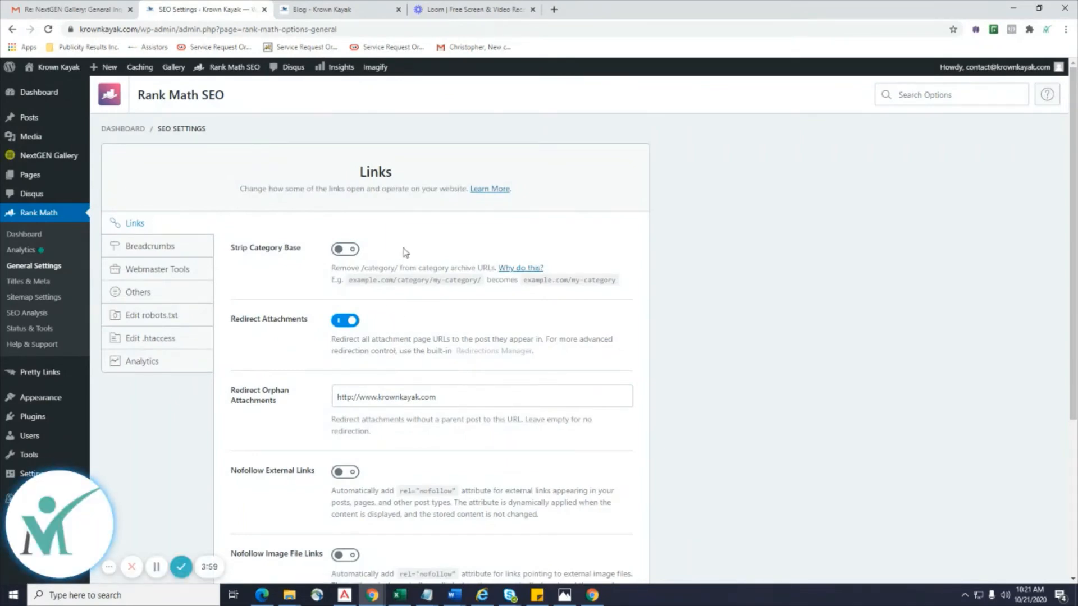
{"action": "scroll", "coordinate": [258, 258], "scroll_direction": "down", "scroll_amount": 3}
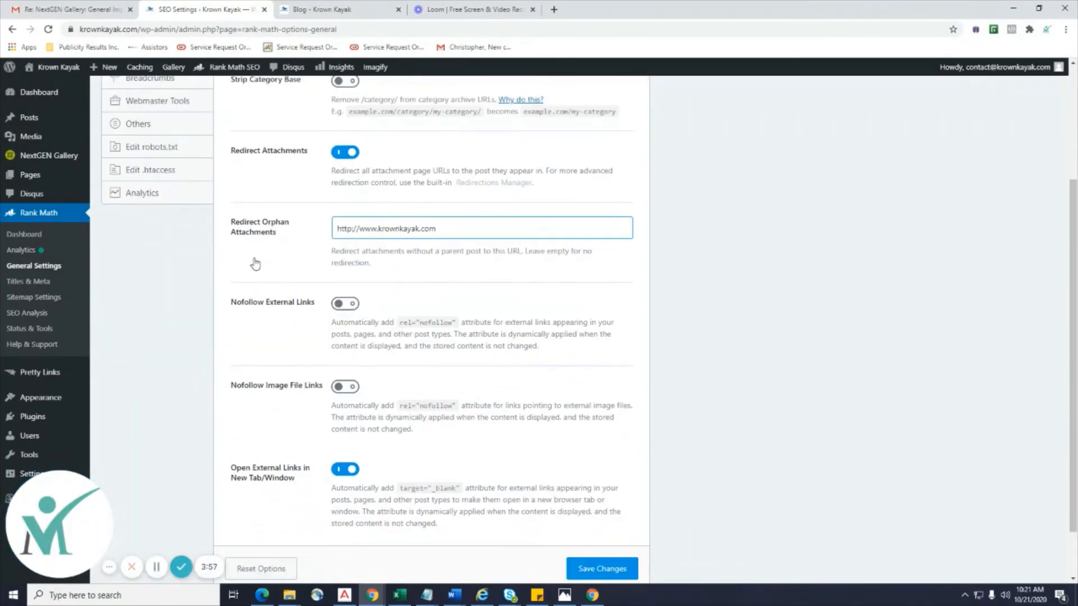
{"action": "left_click", "coordinate": [266, 234]}
{"action": "scroll", "coordinate": [265, 233], "scroll_direction": "down", "scroll_amount": 1}
{"action": "scroll", "coordinate": [266, 234], "scroll_direction": "up", "scroll_amount": 4}
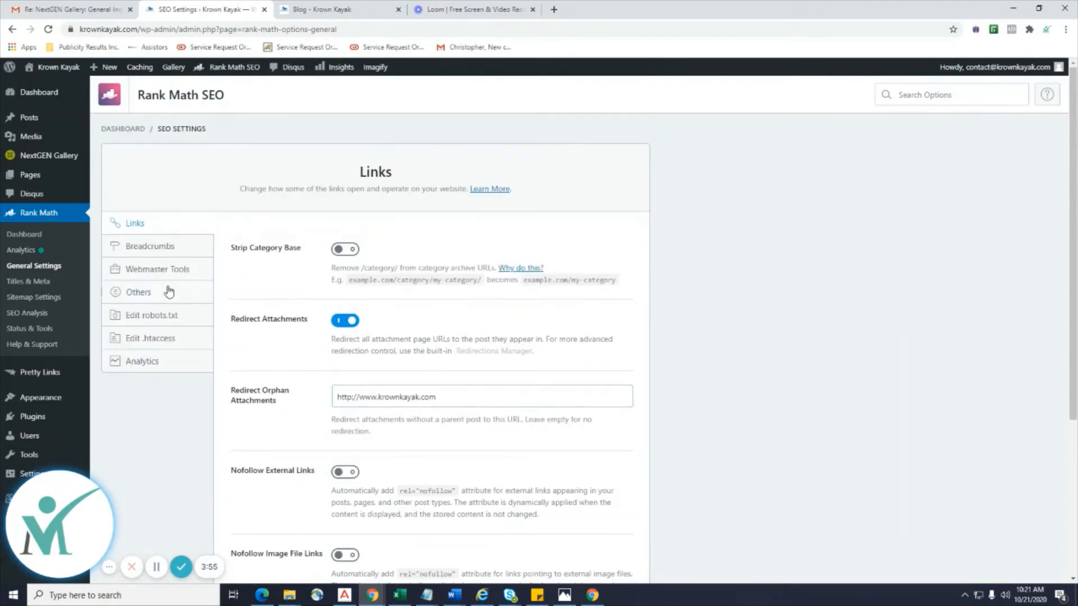
{"action": "left_click", "coordinate": [151, 252]}
Show Webmaster Tools and launch the Search Console Verification Page in a new tab.
{"action": "left_click", "coordinate": [153, 272]}
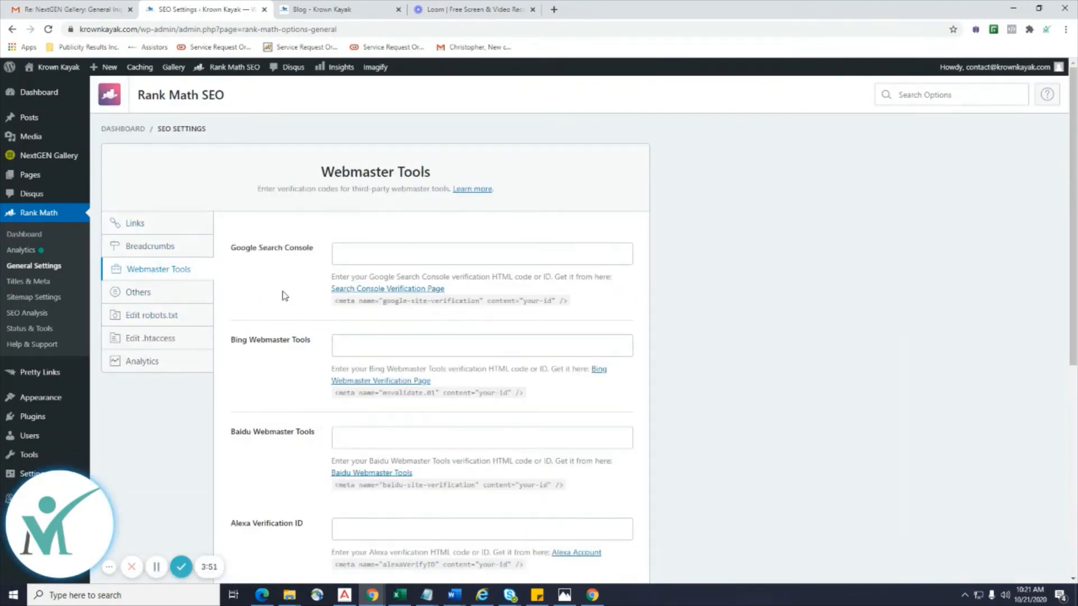
{"action": "right_click", "coordinate": [431, 289]}
{"action": "left_click", "coordinate": [456, 300]}
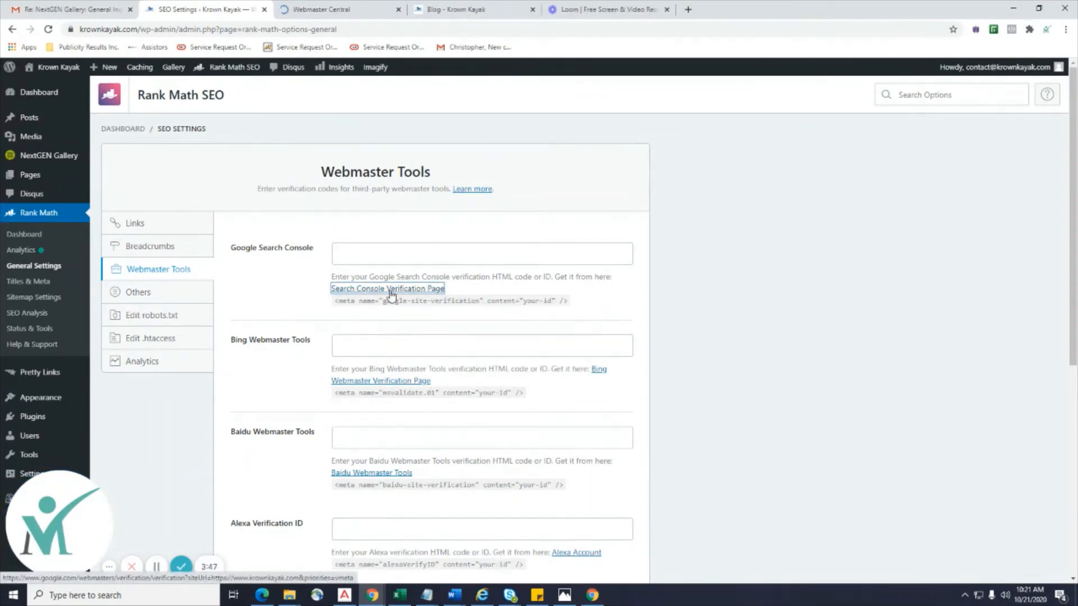
Switch the Google verification page to the Krown Kayak account, copy its meta tag, and return to Rank Math.
{"action": "left_click", "coordinate": [352, 7]}
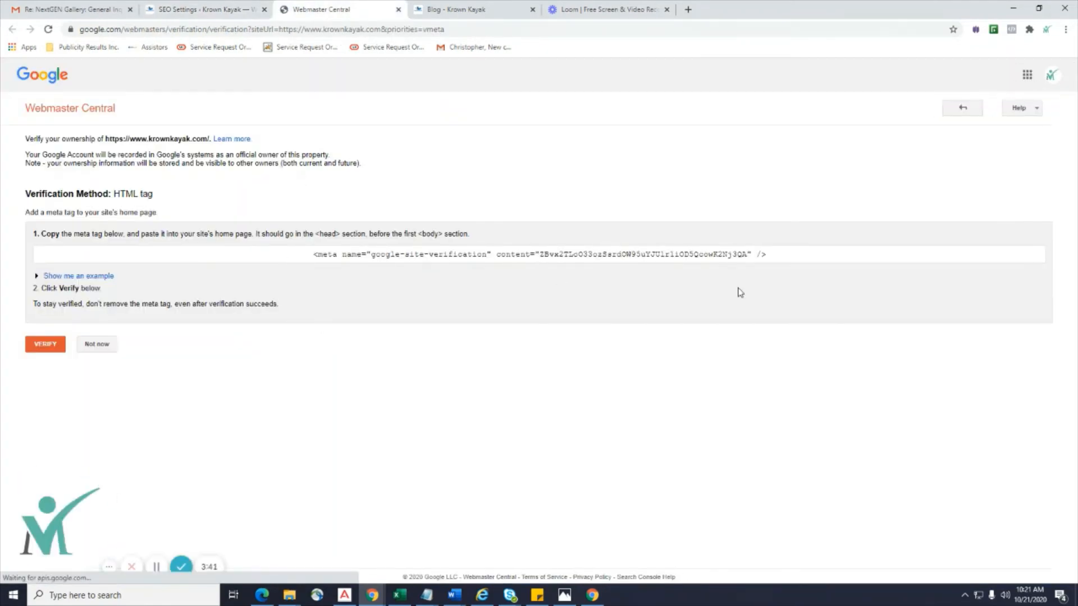
{"action": "left_click", "coordinate": [1051, 75]}
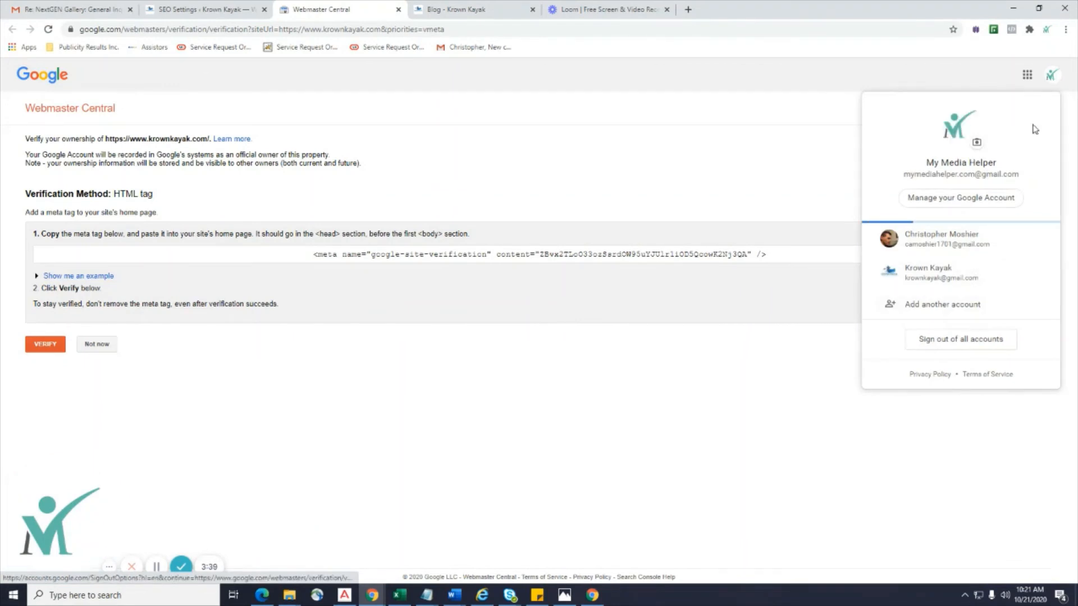
{"action": "left_click", "coordinate": [954, 273]}
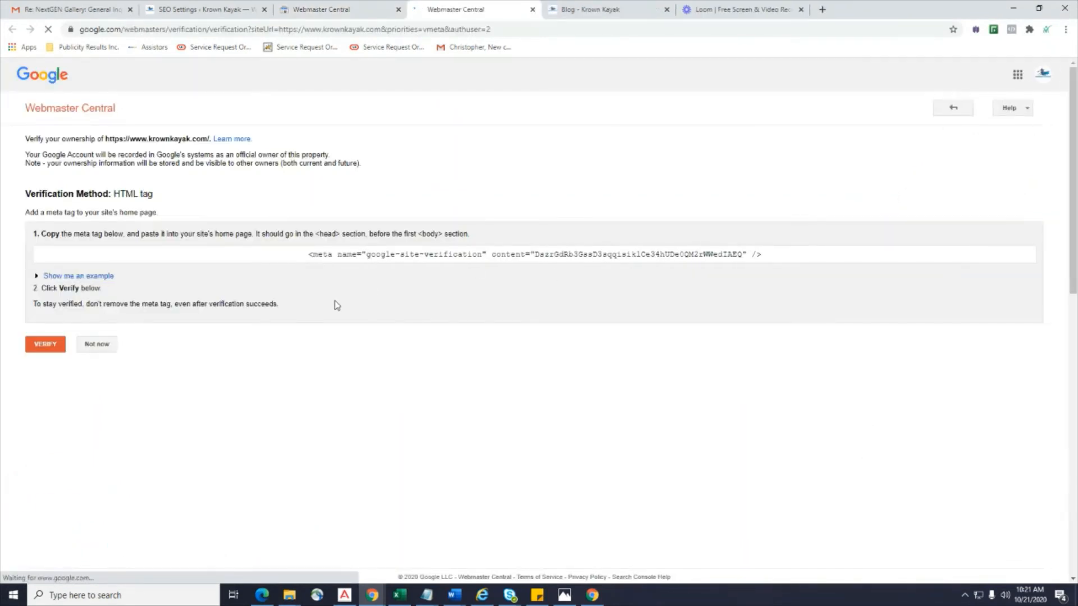
{"action": "left_click_drag", "start_coordinate": [786, 257], "coordinate": [315, 258]}
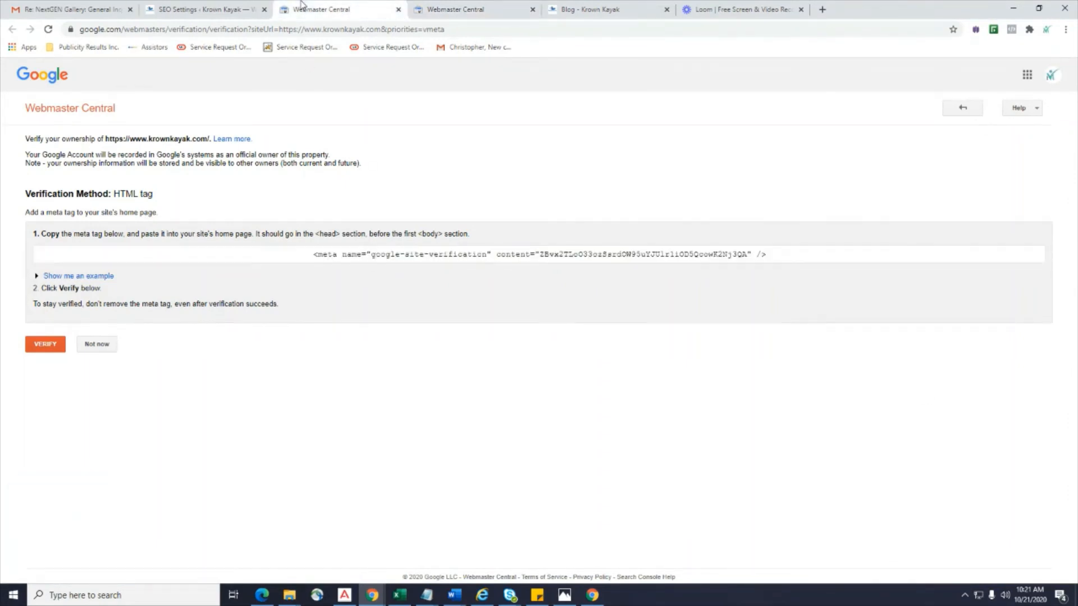
{"action": "left_click", "coordinate": [203, 9]}
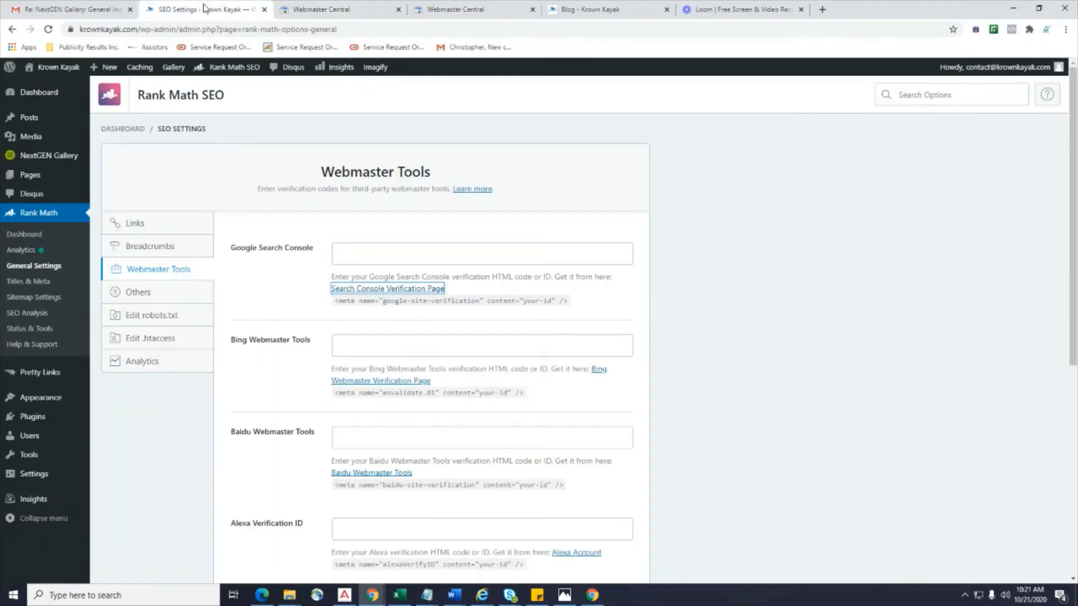
Paste the google-site-verification meta tag into the Google Search Console field.
{"action": "left_click", "coordinate": [376, 250]}
{"action": "type", "text": "<meta name=\"google-site-verification\" content=\"DszrGdRb3GssD3sqqisiklCe34hUDe0QM2rWWedlAEQ\" />"}
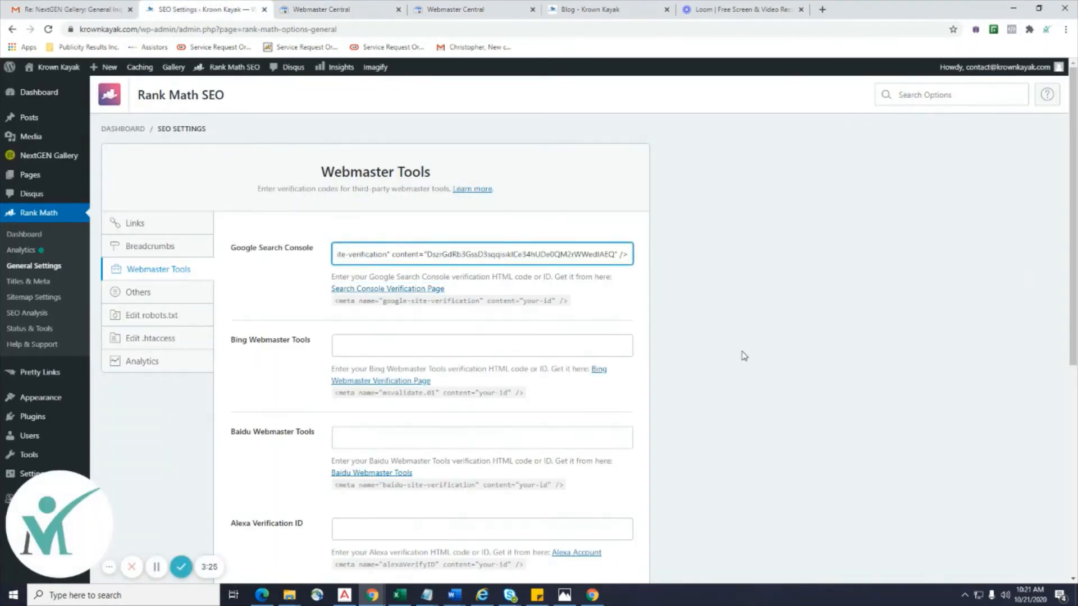
{"action": "left_click", "coordinate": [743, 355]}
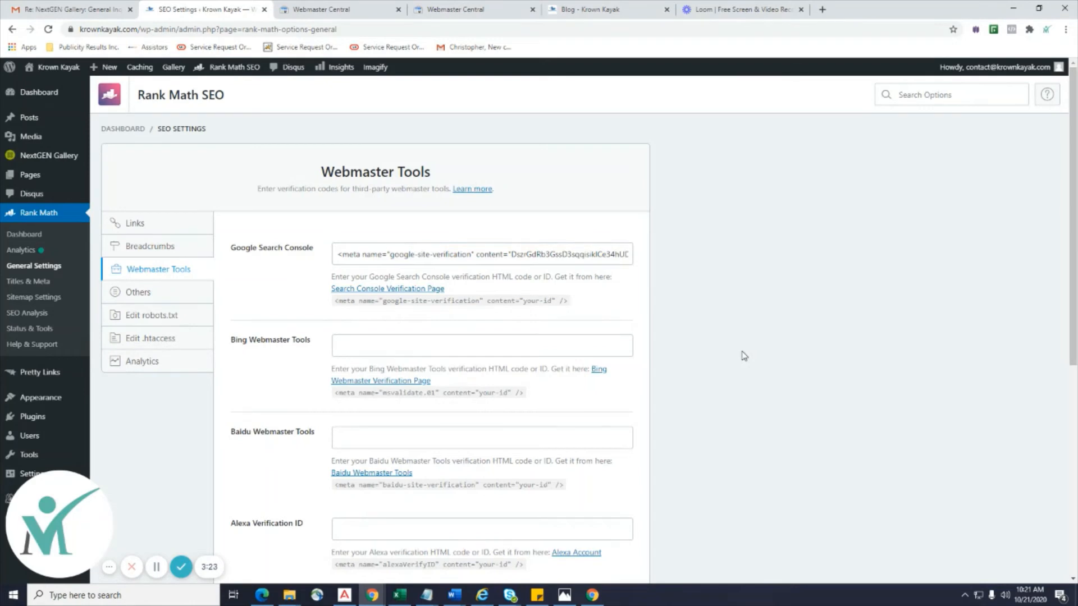
Launch the Bing Webmaster Verification Page in a new tab.
{"action": "scroll", "coordinate": [743, 355], "scroll_direction": "down", "scroll_amount": 1}
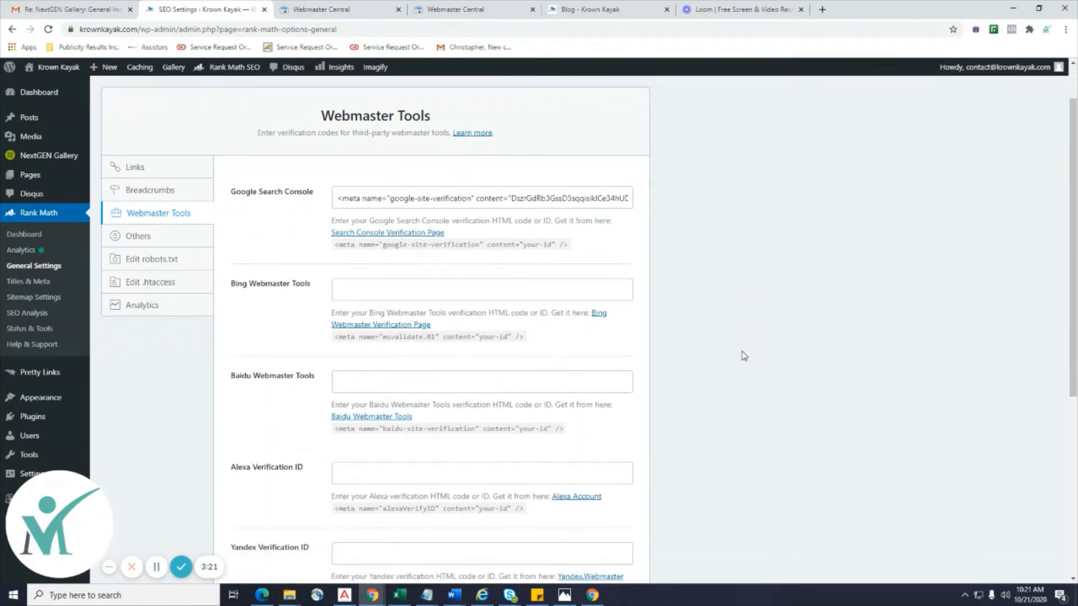
{"action": "scroll", "coordinate": [744, 355], "scroll_direction": "down", "scroll_amount": 1}
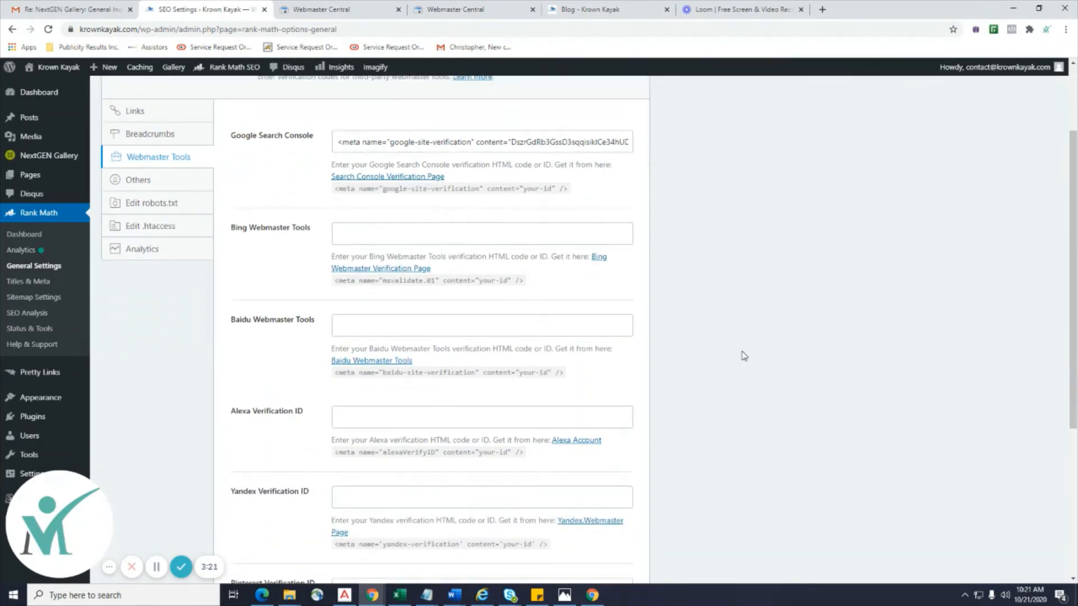
{"action": "right_click", "coordinate": [375, 275]}
{"action": "left_click", "coordinate": [396, 279]}
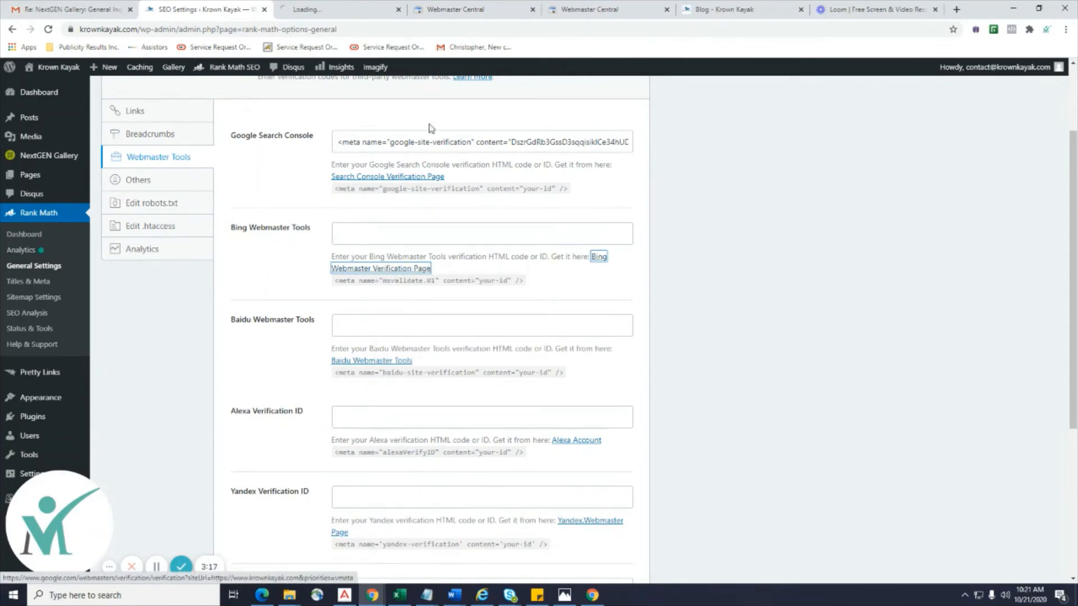
Sign in to Bing Webmaster Tools with Google using the Krown Kayak account.
{"action": "left_click", "coordinate": [303, 11]}
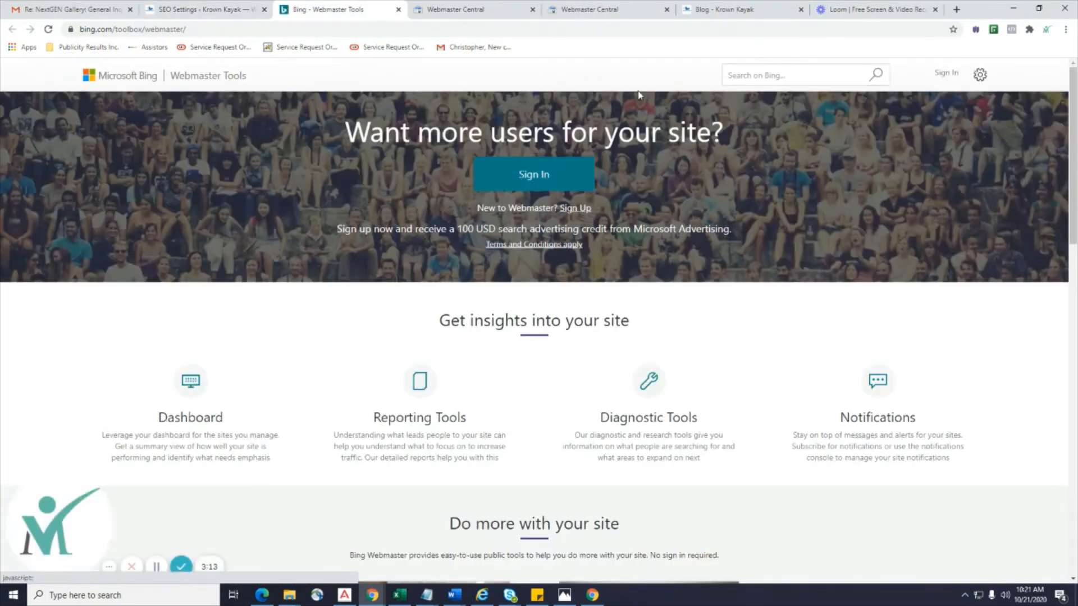
{"action": "left_click", "coordinate": [535, 184]}
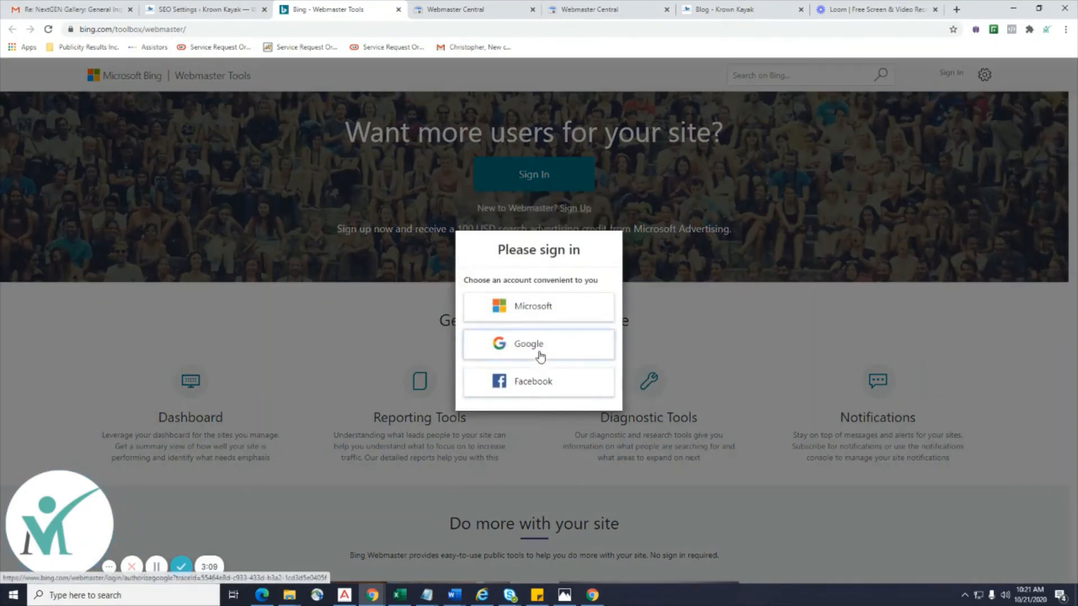
{"action": "left_click", "coordinate": [540, 356]}
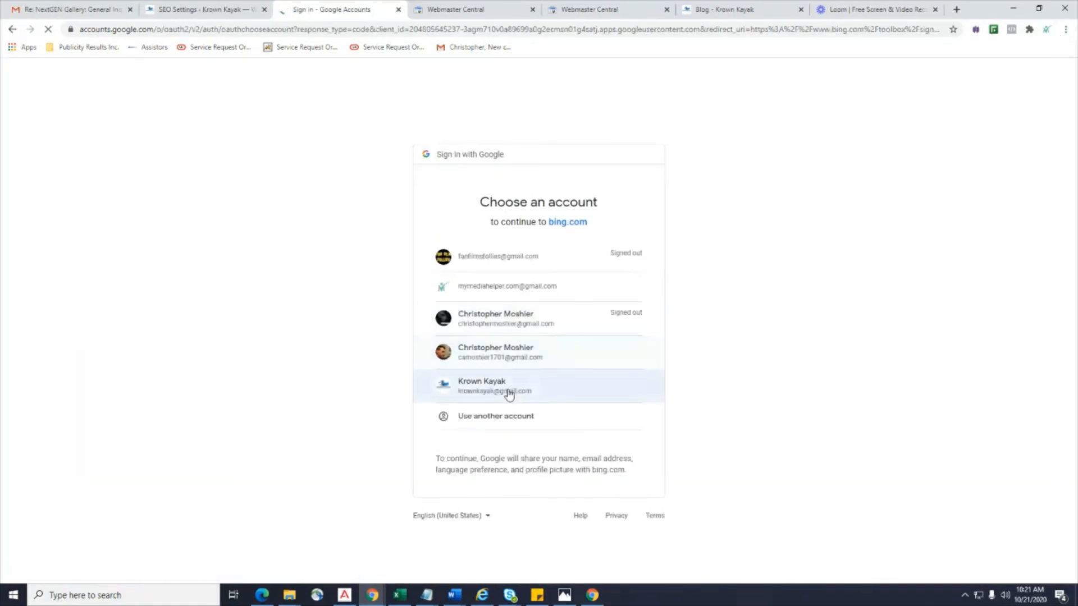
{"action": "left_click", "coordinate": [508, 392]}
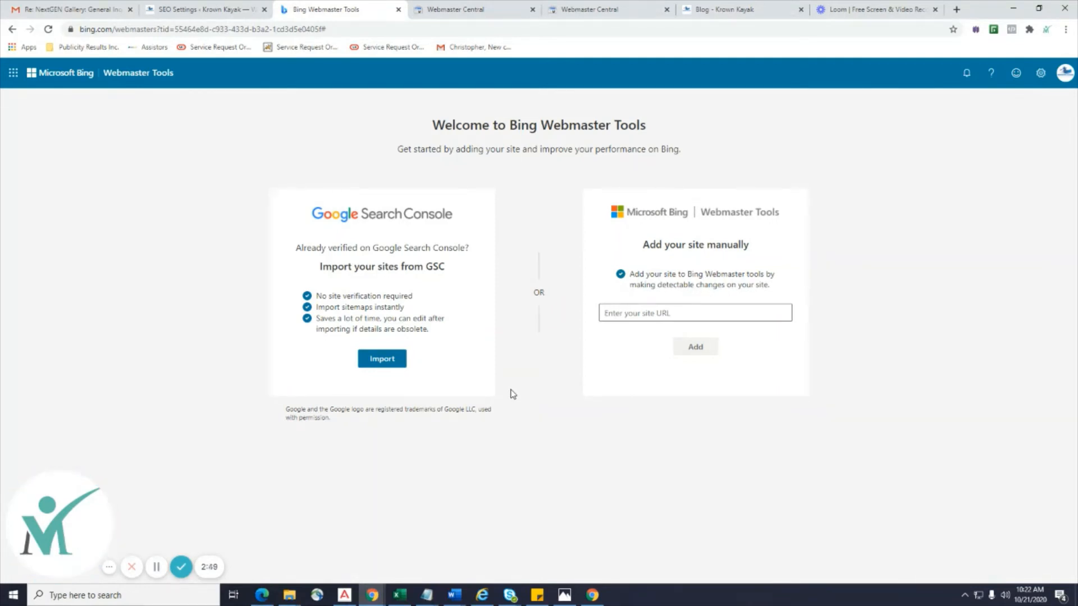
{"action": "left_click", "coordinate": [681, 318]}
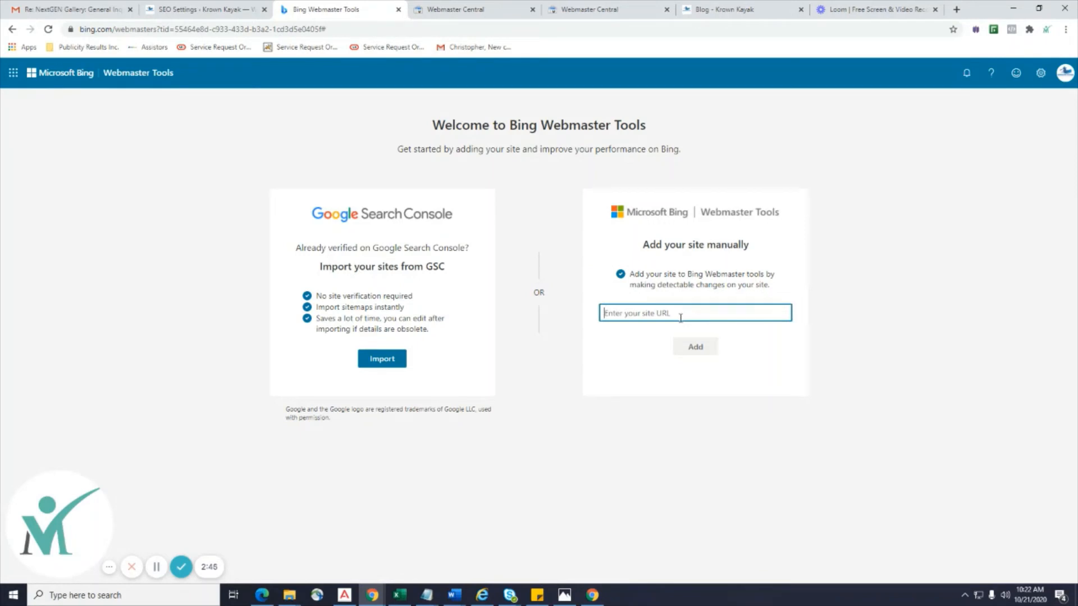
{"action": "type", "text": "http://www.kro"}
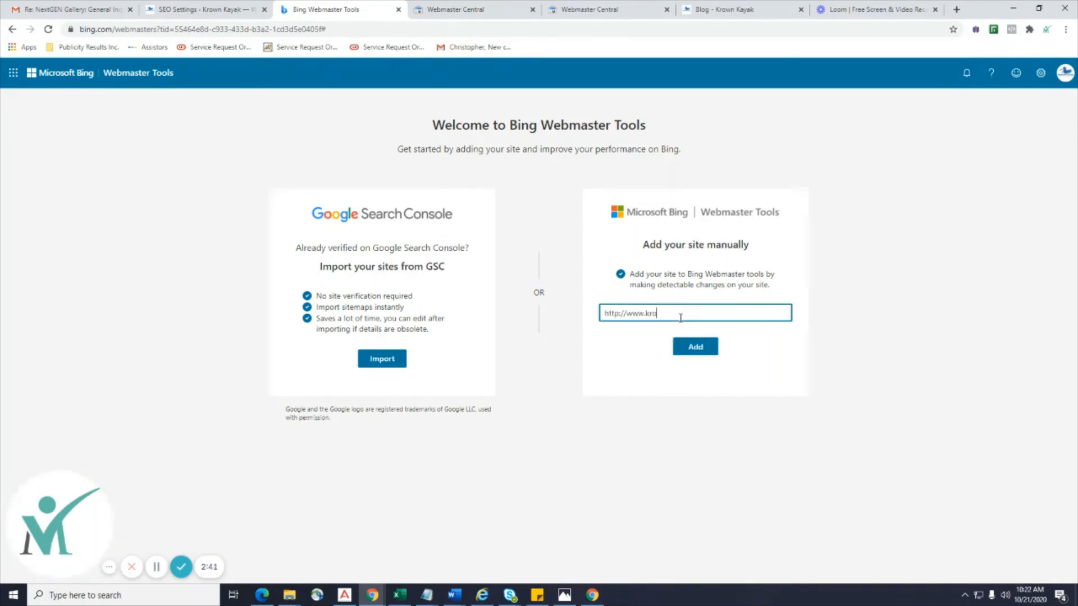
{"action": "type", "text": "wnkayak.com"}
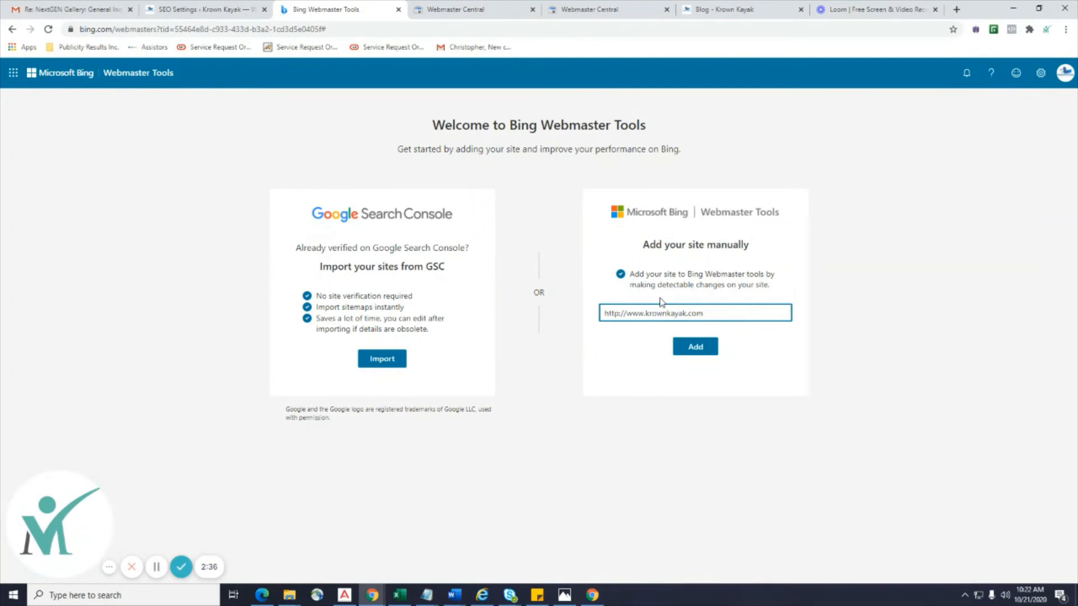
{"action": "left_click", "coordinate": [696, 349]}
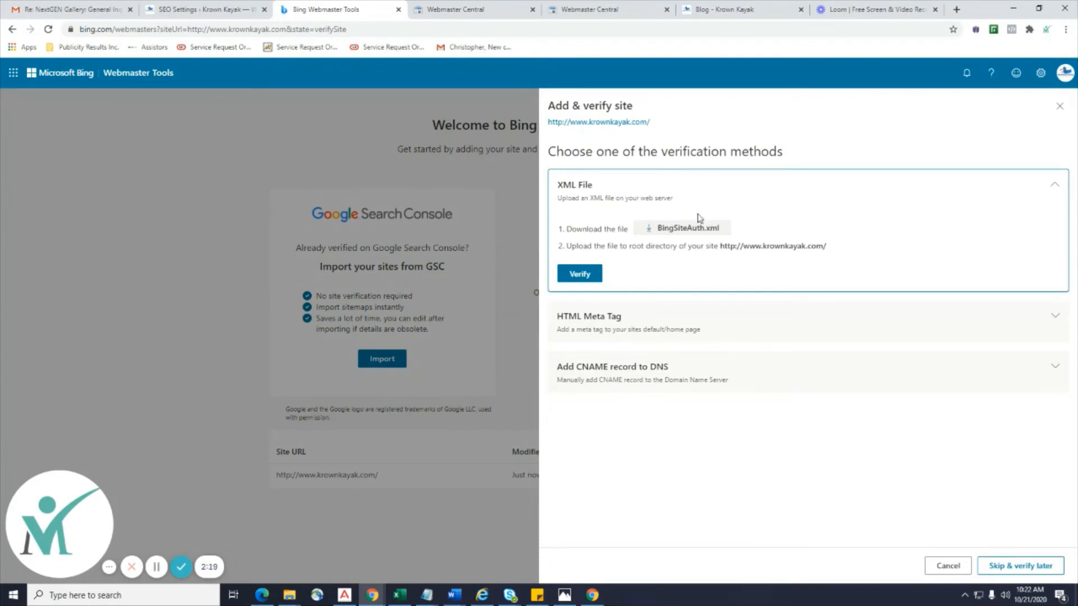
Download BingSiteAuth.xml and reveal the HTML meta tag and CNAME record verification instructions.
{"action": "left_click", "coordinate": [713, 227]}
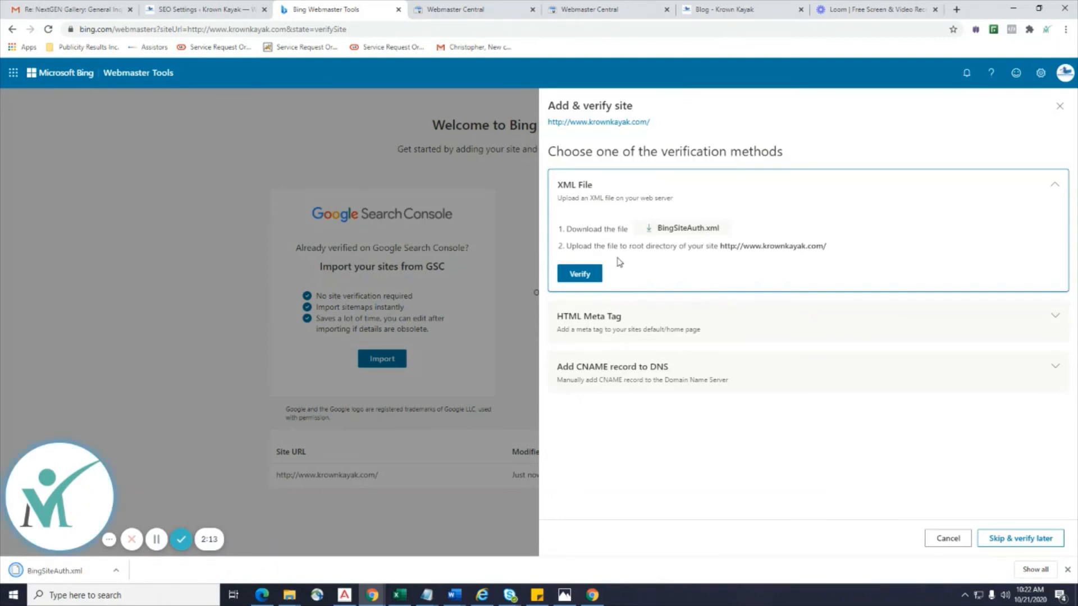
{"action": "left_click", "coordinate": [709, 324]}
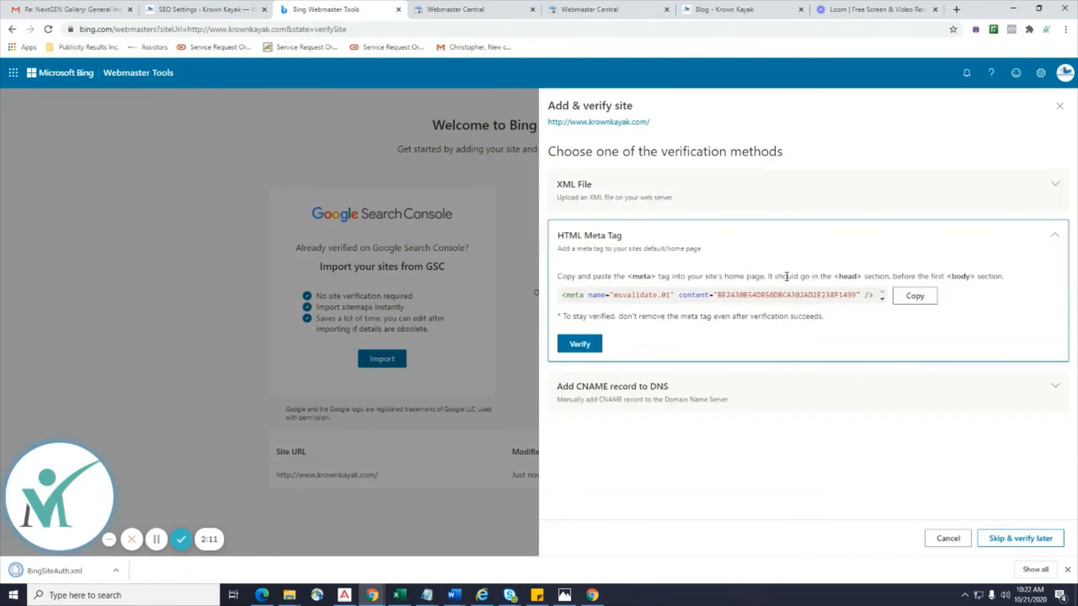
{"action": "left_click", "coordinate": [733, 400]}
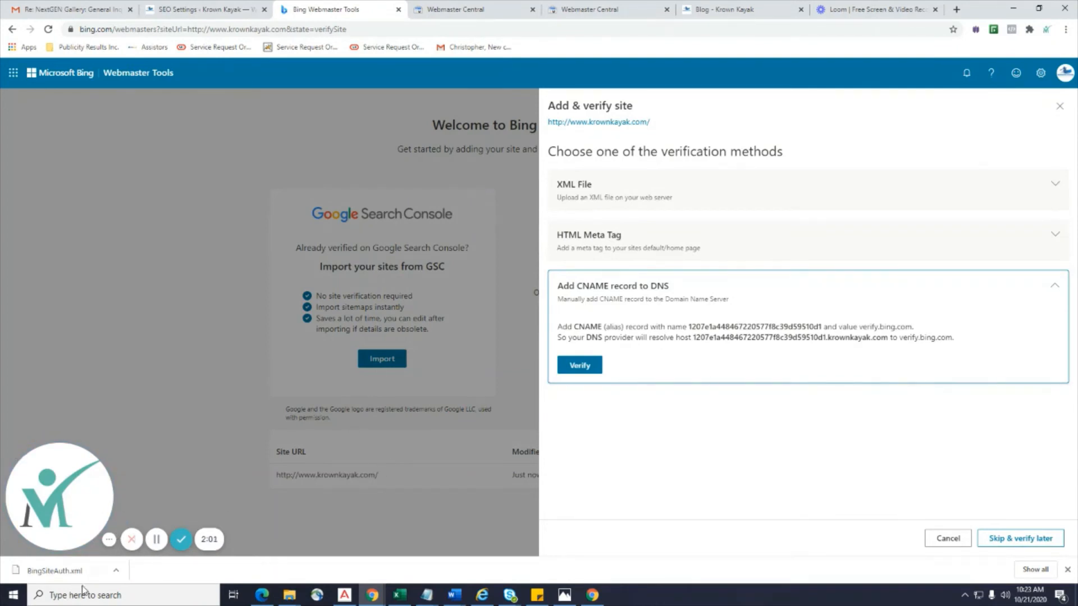
In a new tab, search Google for 'hostmonster'.
{"action": "left_click", "coordinate": [956, 9]}
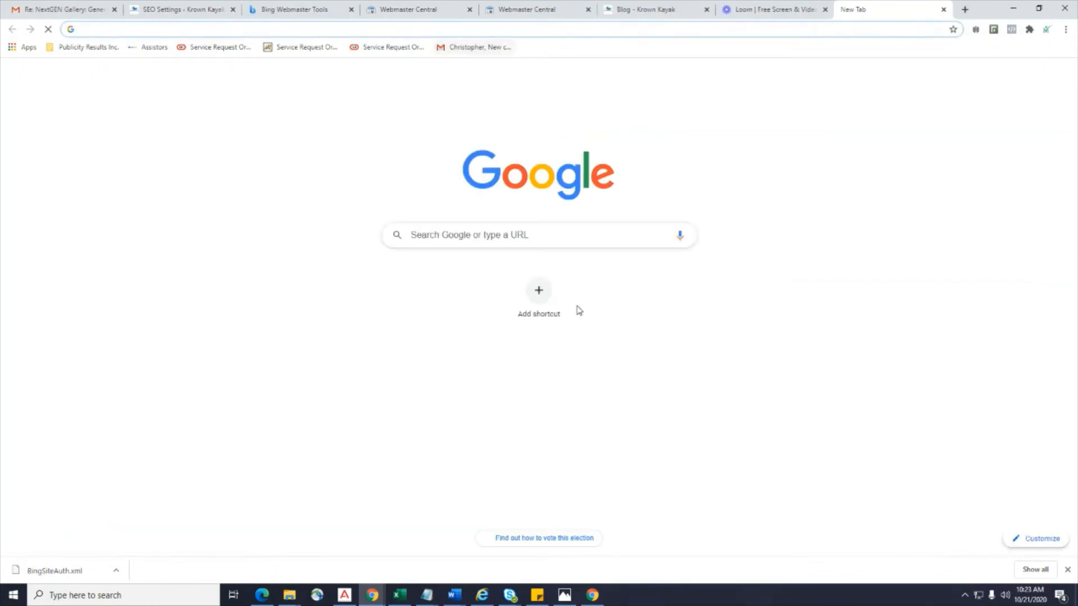
{"action": "left_click", "coordinate": [513, 236]}
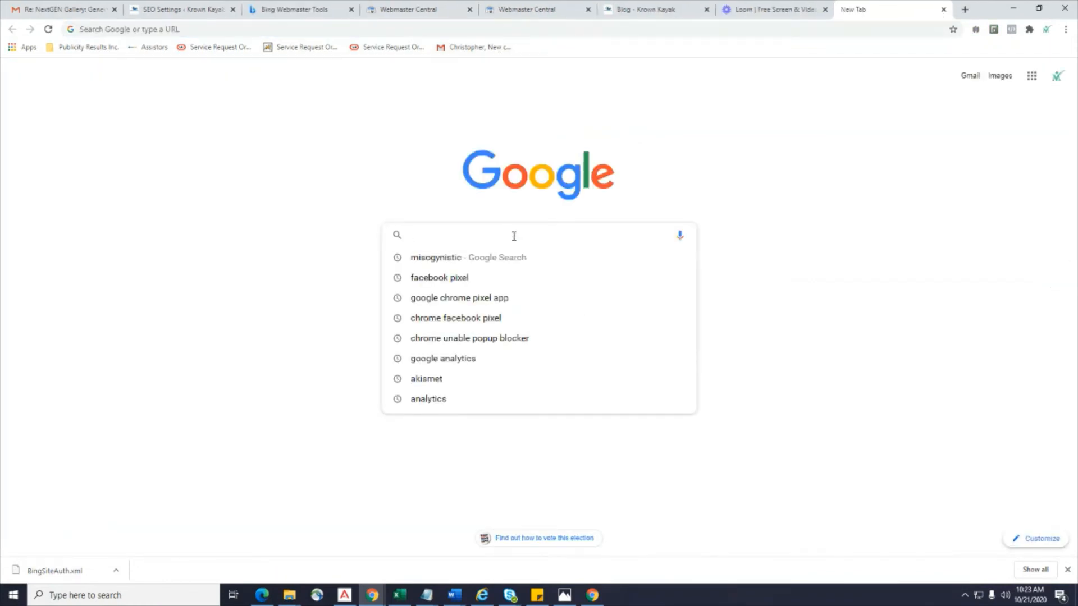
{"action": "type", "text": "hostg"}
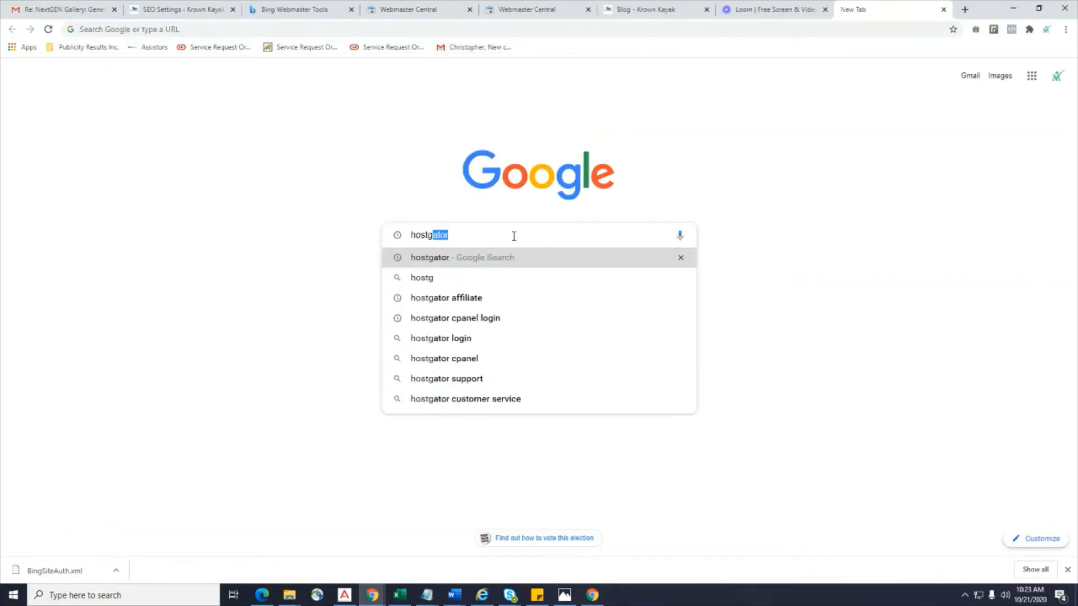
{"action": "key", "text": "BackSpace"}
{"action": "key", "text": "BackSpace"}
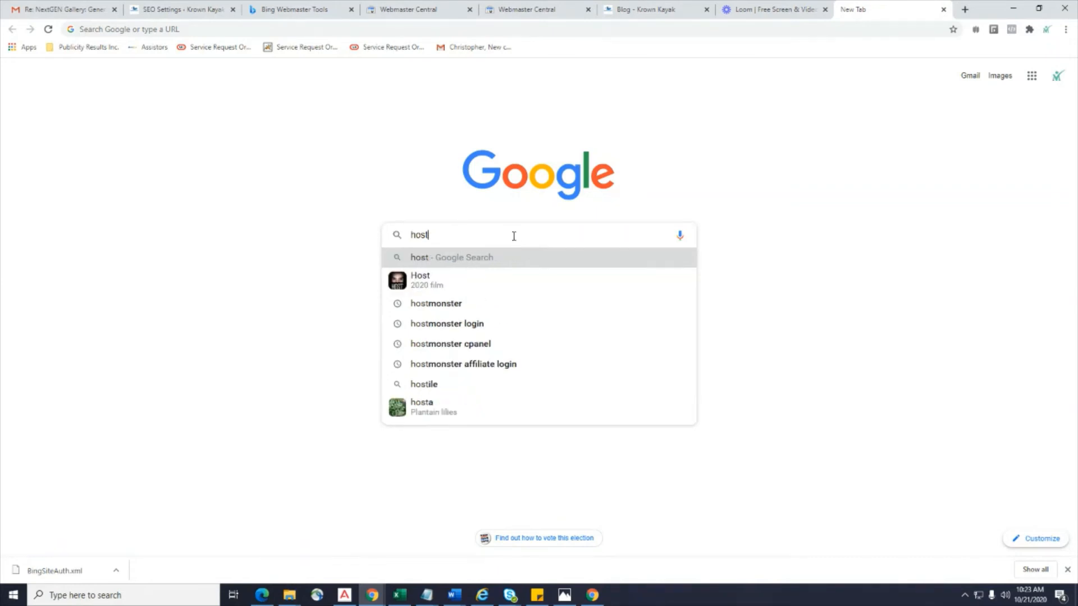
{"action": "type", "text": "mos"}
{"action": "key", "text": "BackSpace"}
{"action": "type", "text": "nster"}
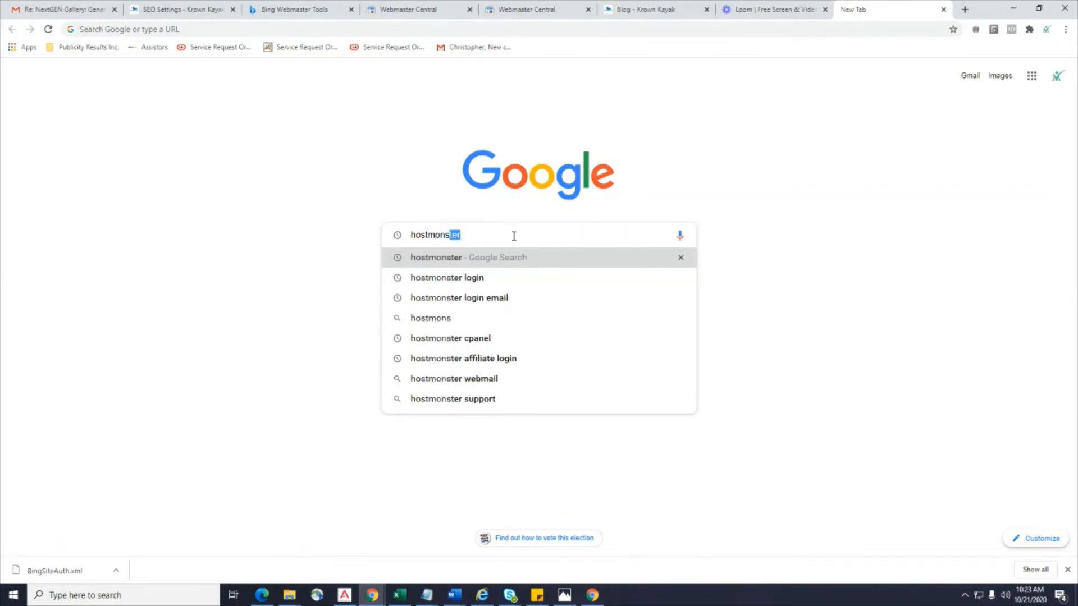
{"action": "key", "text": "Return"}
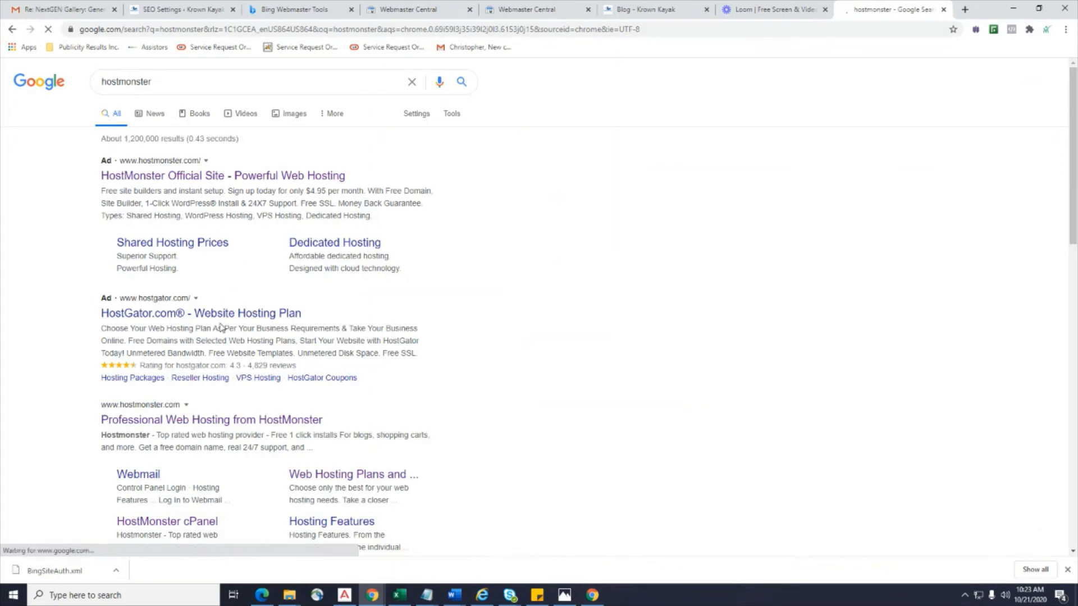
{"action": "scroll", "coordinate": [219, 392], "scroll_direction": "down", "scroll_amount": 3}
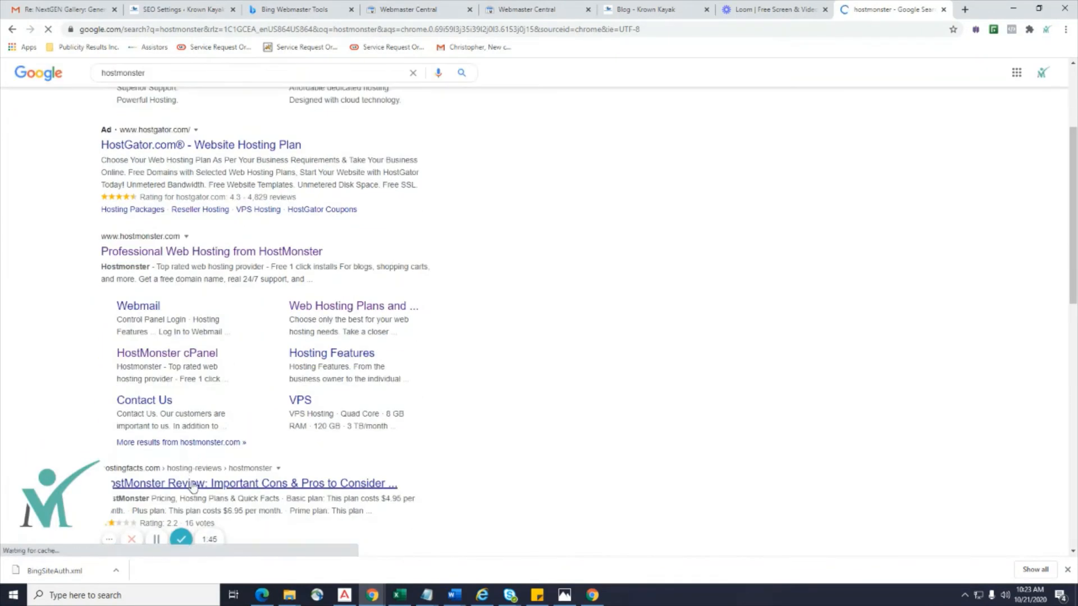
{"action": "scroll", "coordinate": [226, 199], "scroll_direction": "up", "scroll_amount": 2}
{"action": "scroll", "coordinate": [227, 199], "scroll_direction": "up", "scroll_amount": 2}
Refine the search to 'hostmonster signin' to reach the HostMonster login page.
{"action": "left_click", "coordinate": [221, 88]}
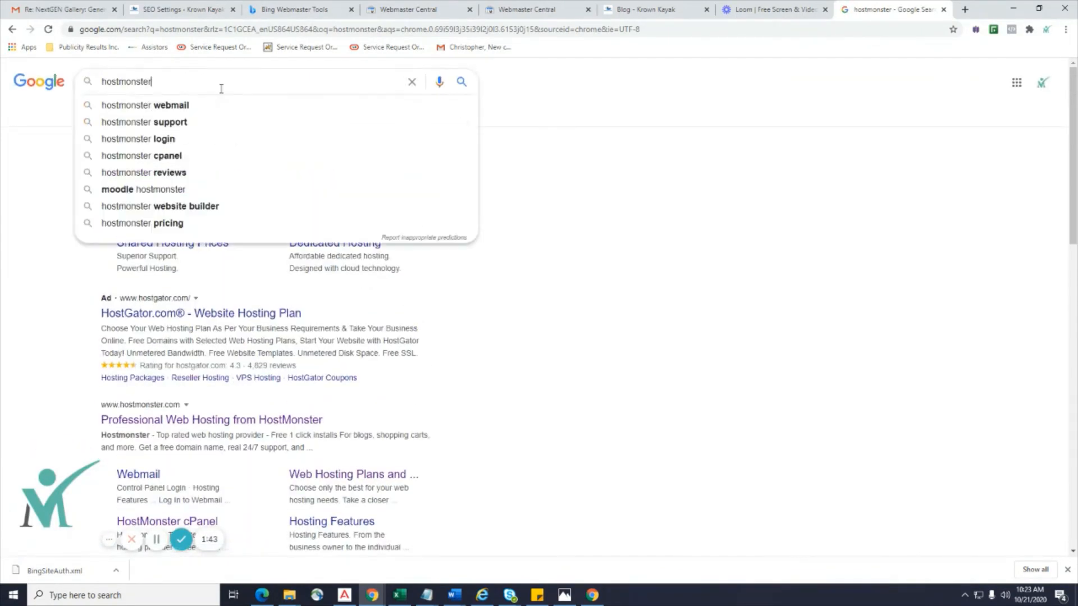
{"action": "type", "text": "soi"}
{"action": "key", "text": "BackSpace"}
{"action": "key", "text": "BackSpace"}
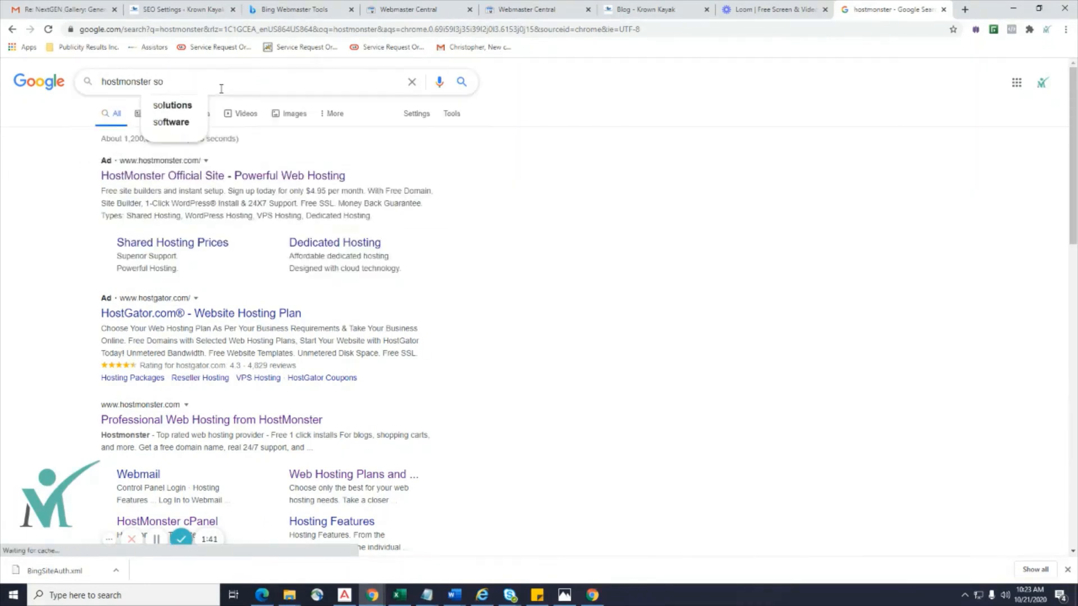
{"action": "type", "text": "ignin"}
{"action": "key", "text": "Return"}
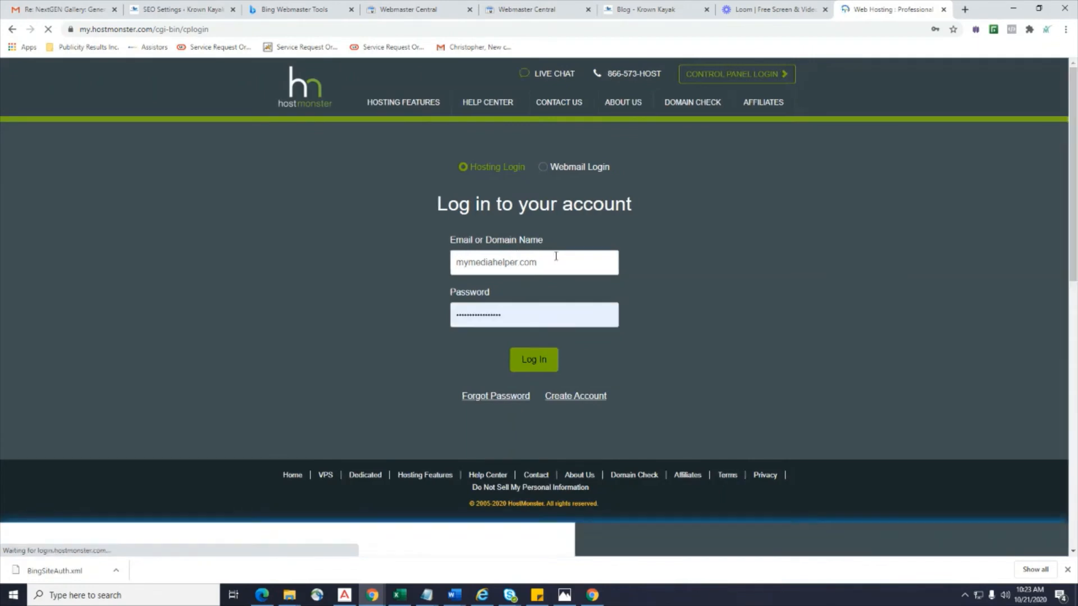
Submit the HostMonster hosting account login to load the Hostmonster Portal.
{"action": "left_click", "coordinate": [541, 366]}
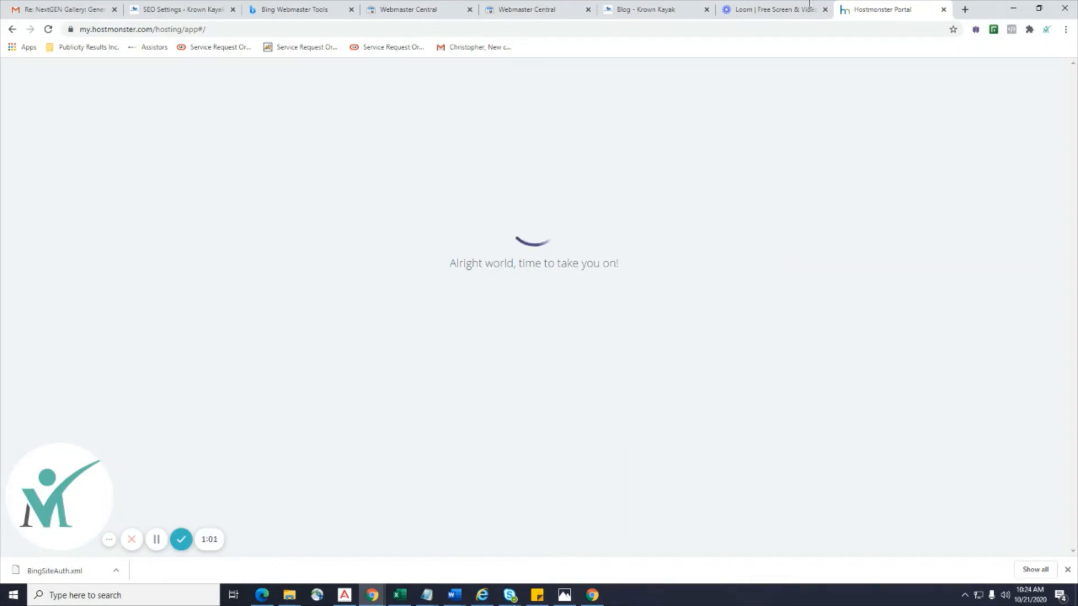
Close the Krown Kayak blog tab and both Google Webmaster Central tabs.
{"action": "left_click", "coordinate": [520, 16]}
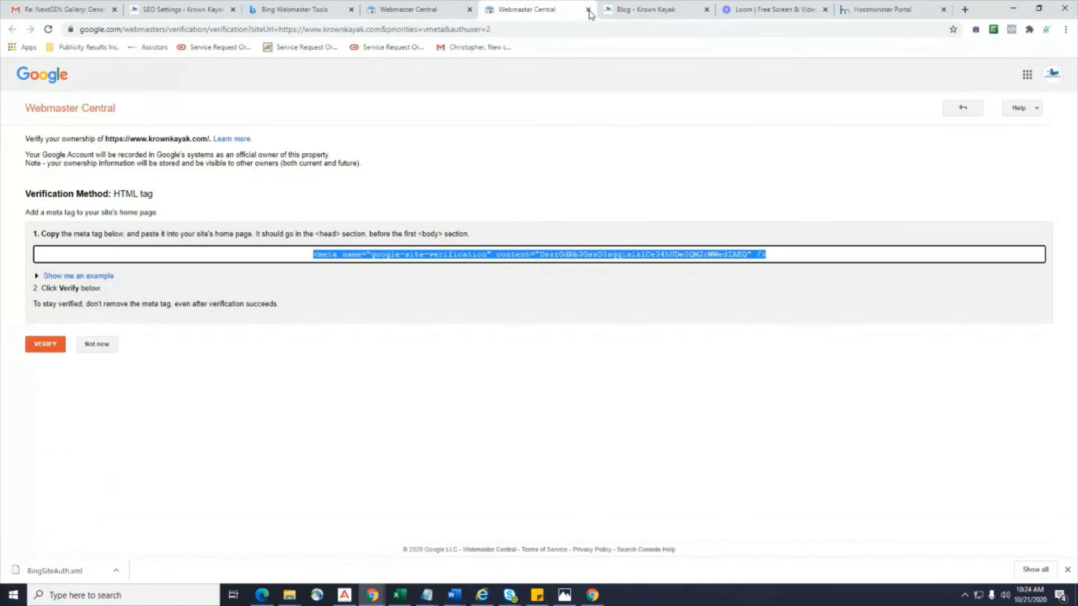
{"action": "left_click", "coordinate": [629, 11]}
{"action": "left_click", "coordinate": [578, 11]}
{"action": "left_click", "coordinate": [588, 10]}
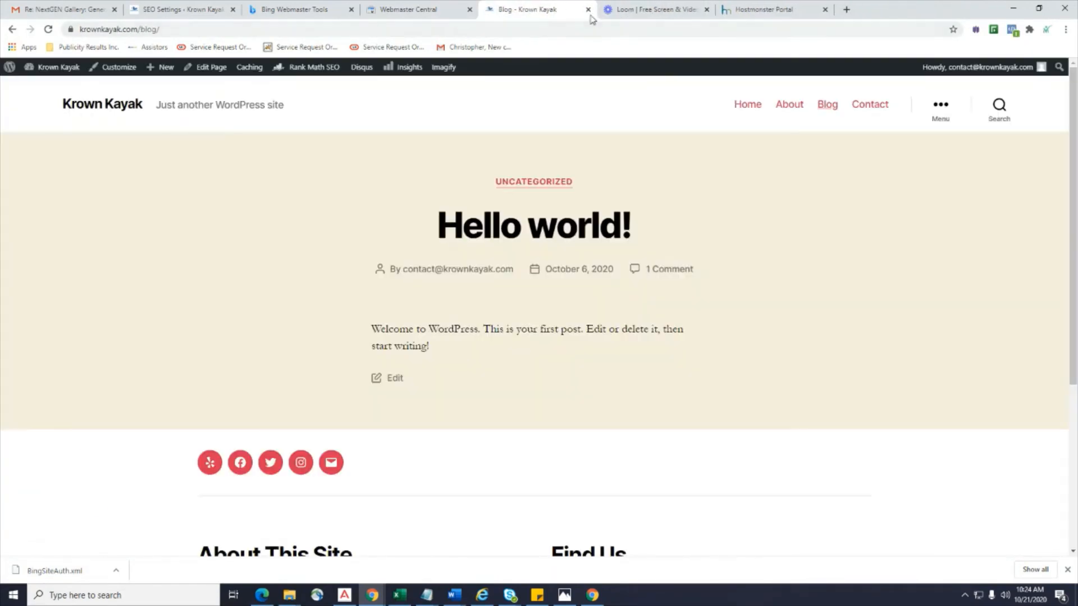
{"action": "left_click", "coordinate": [588, 9]}
{"action": "left_click", "coordinate": [409, 10]}
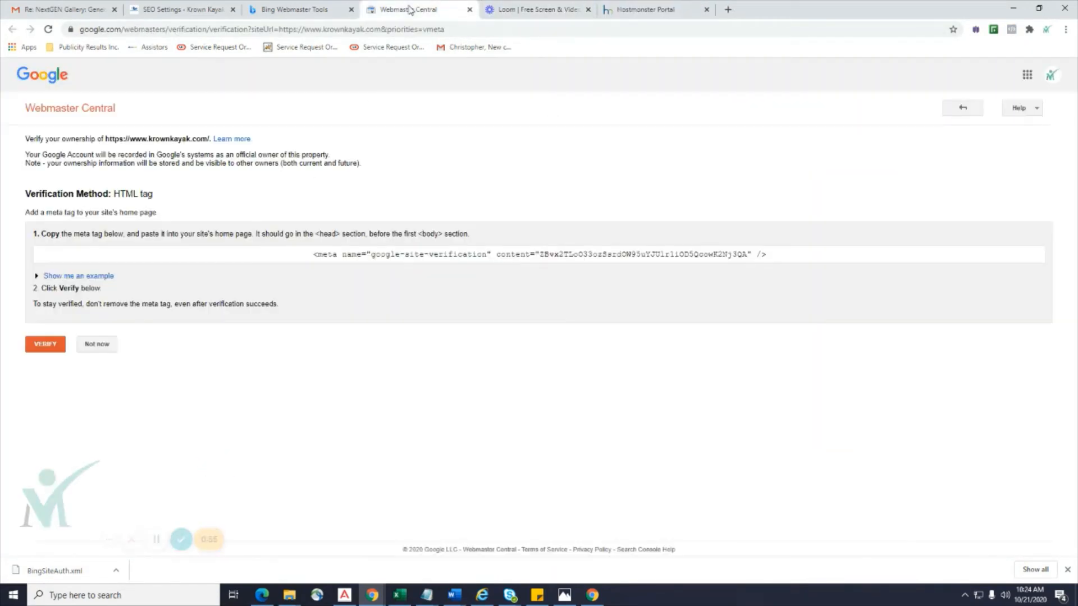
{"action": "left_click", "coordinate": [469, 9]}
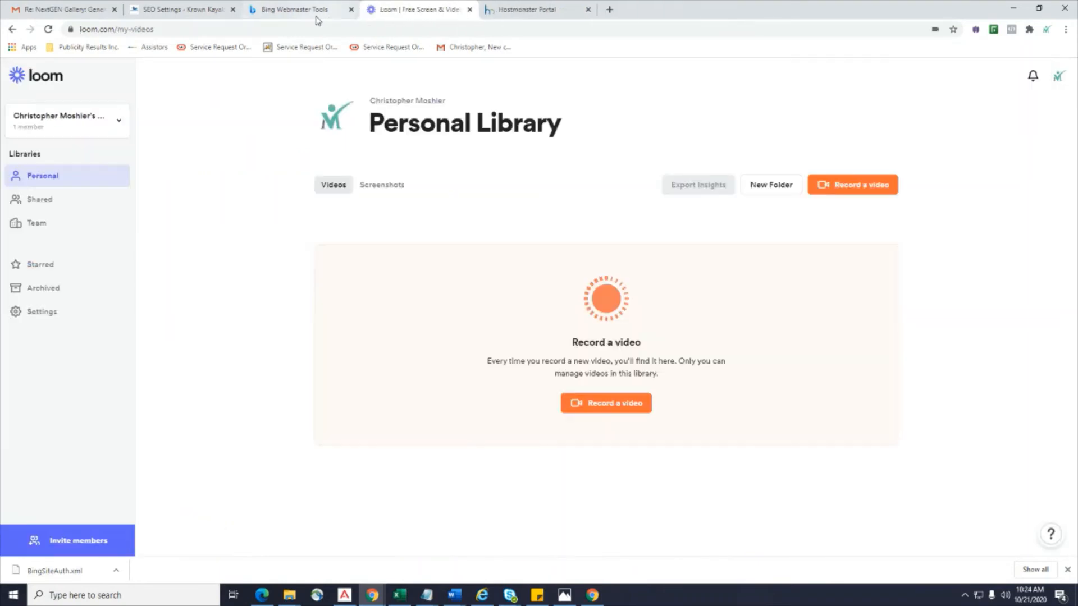
Expand Bing's HTML Meta Tag option, check WordPress's verification settings, then bring up the Hostmonster Portal.
{"action": "left_click", "coordinate": [306, 13]}
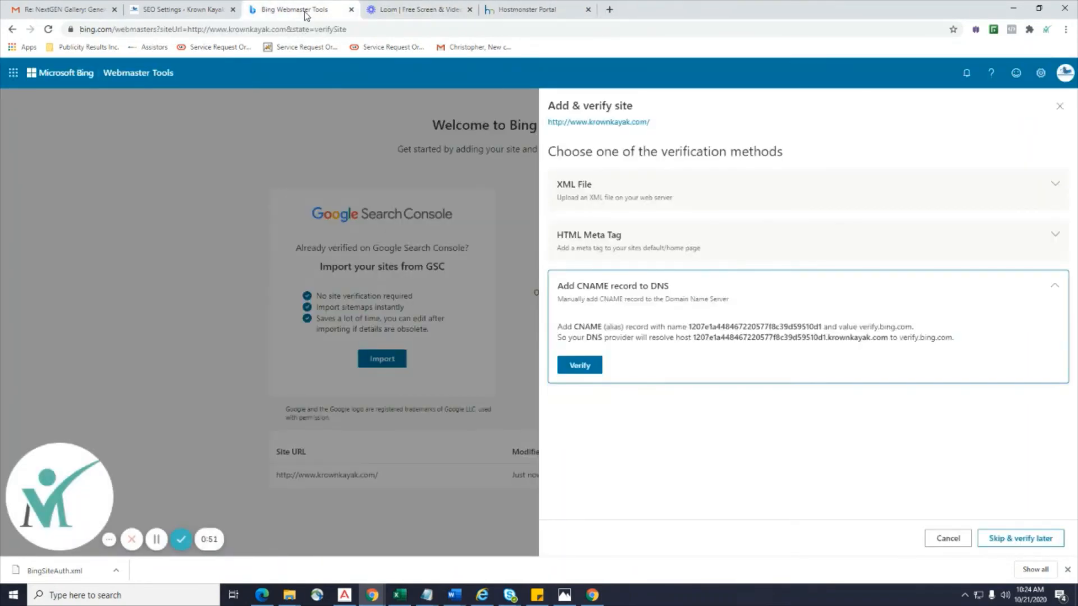
{"action": "left_click", "coordinate": [604, 240]}
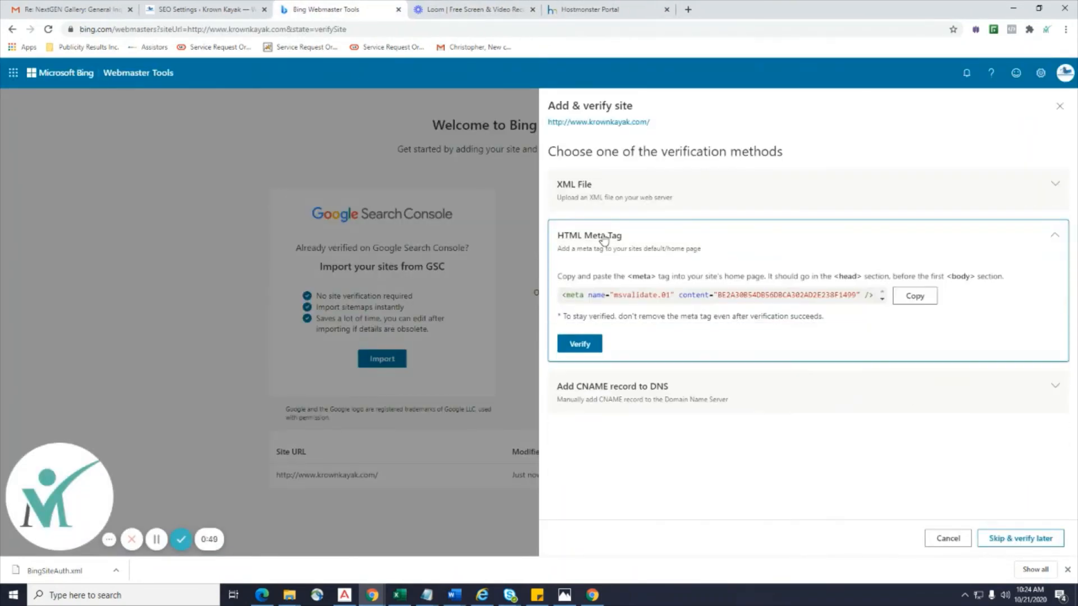
{"action": "left_click", "coordinate": [230, 10]}
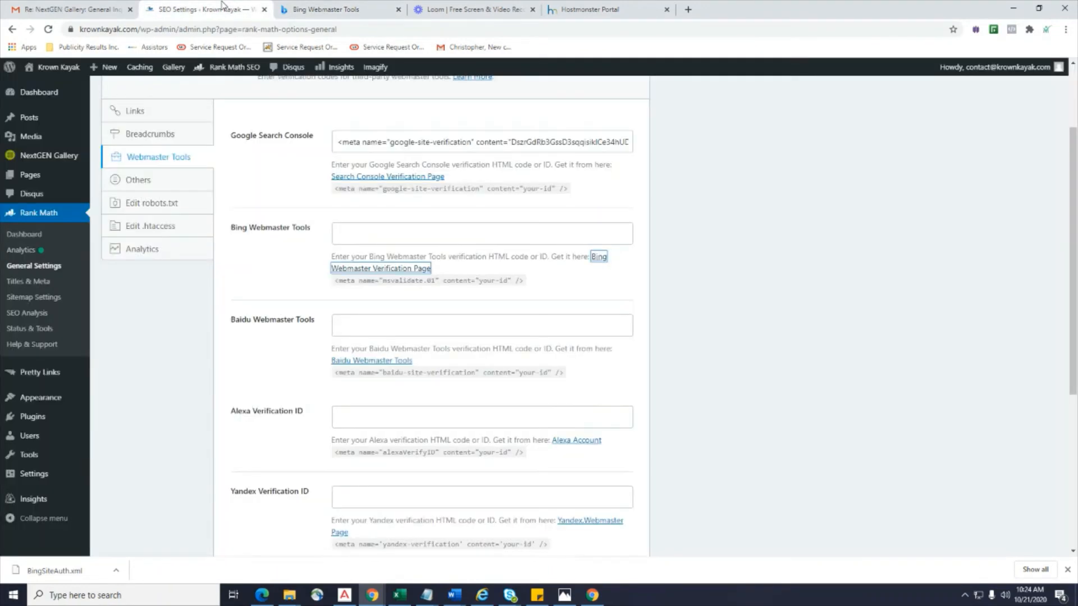
{"action": "left_click", "coordinate": [314, 12]}
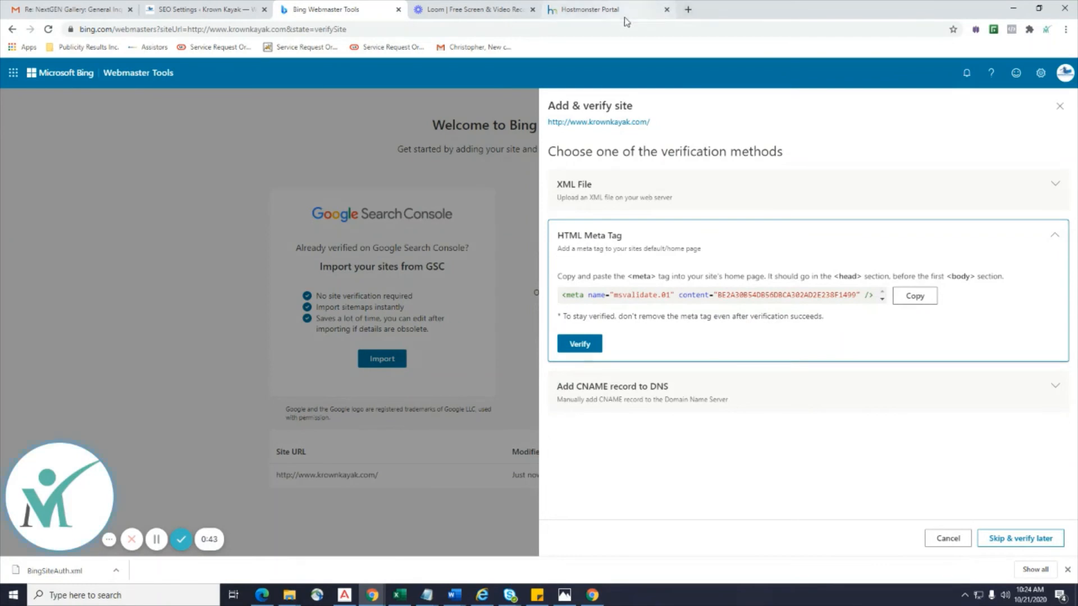
{"action": "left_click", "coordinate": [589, 10]}
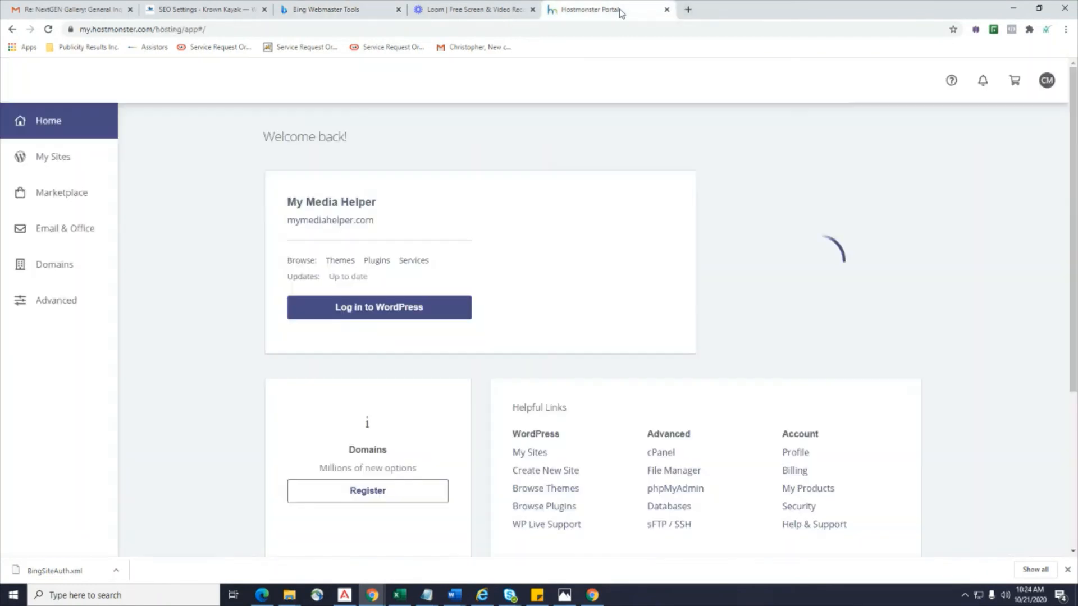
Open cPanel File Manager and go into public_html/krownkayak, briefly opening then cancelling New File.
{"action": "left_click", "coordinate": [671, 471]}
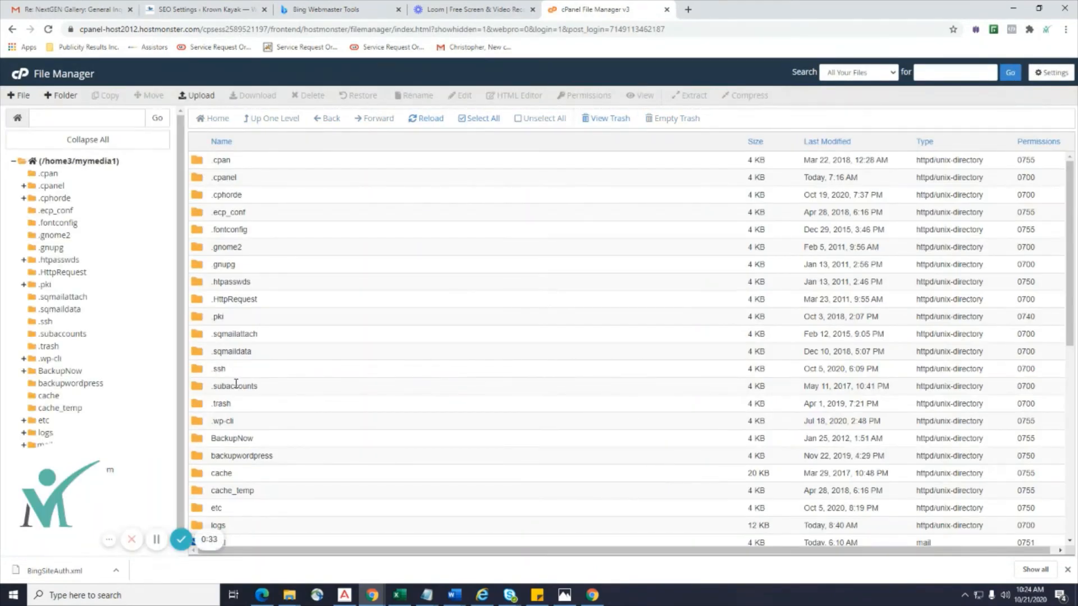
{"action": "scroll", "coordinate": [224, 404], "scroll_direction": "down", "scroll_amount": 1}
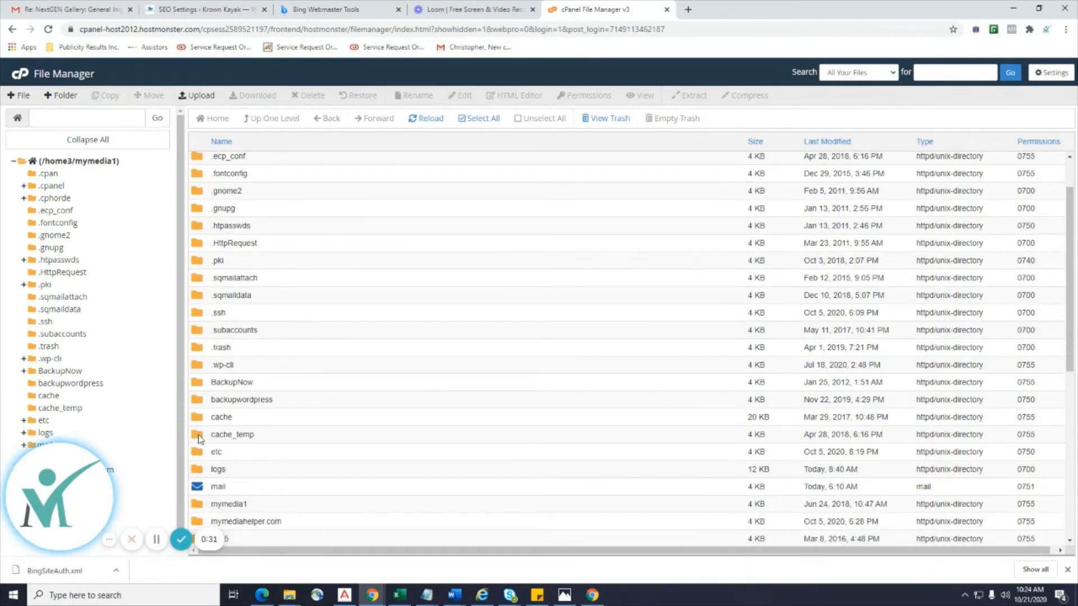
{"action": "scroll", "coordinate": [199, 438], "scroll_direction": "down", "scroll_amount": 1}
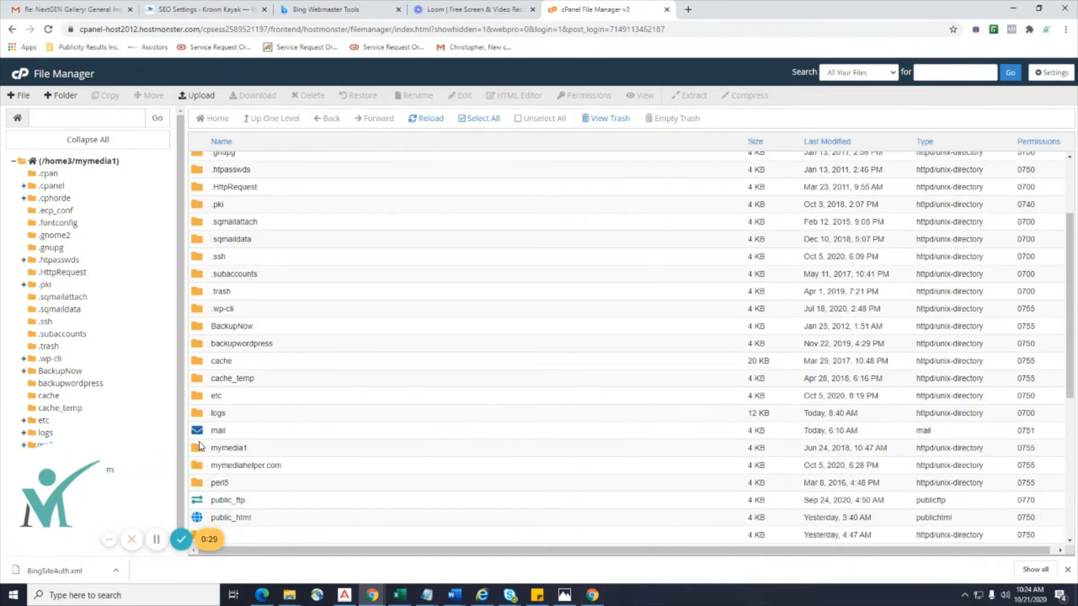
{"action": "scroll", "coordinate": [200, 446], "scroll_direction": "up", "scroll_amount": 2}
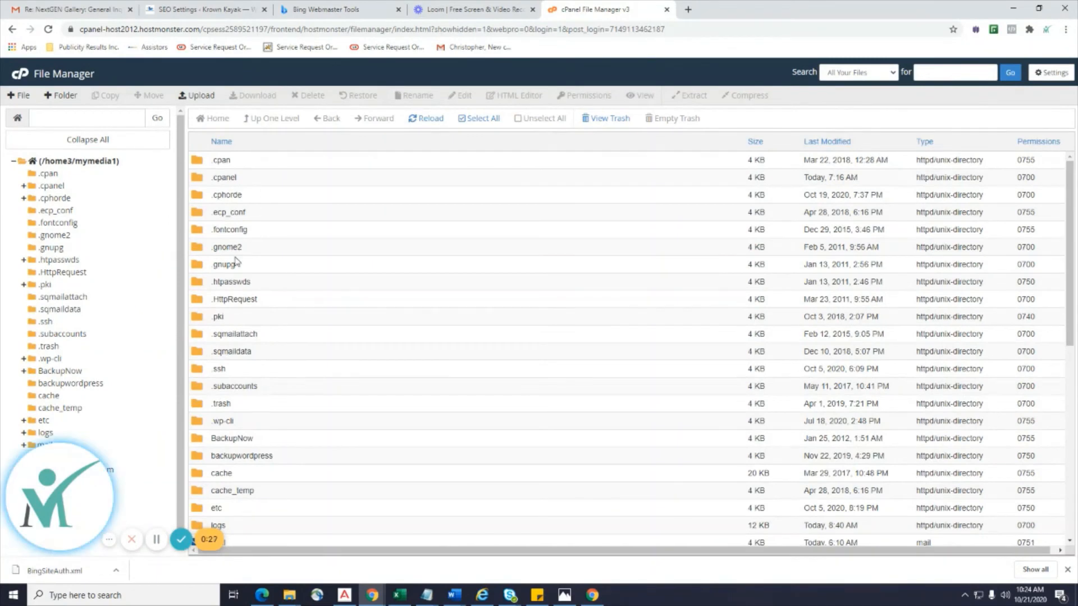
{"action": "scroll", "coordinate": [231, 266], "scroll_direction": "down", "scroll_amount": 3}
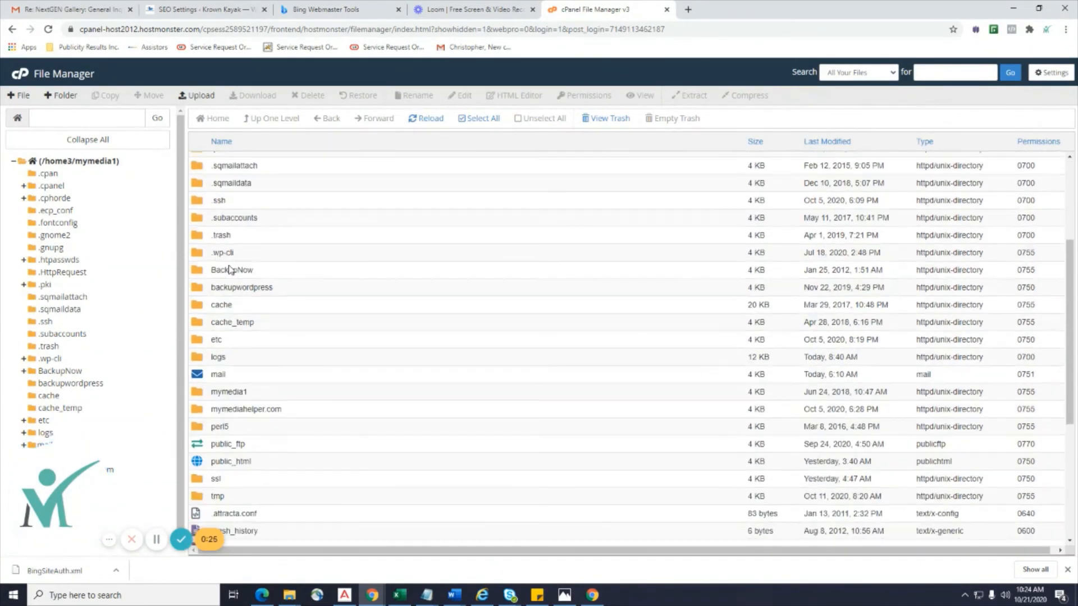
{"action": "scroll", "coordinate": [229, 270], "scroll_direction": "down", "scroll_amount": 1}
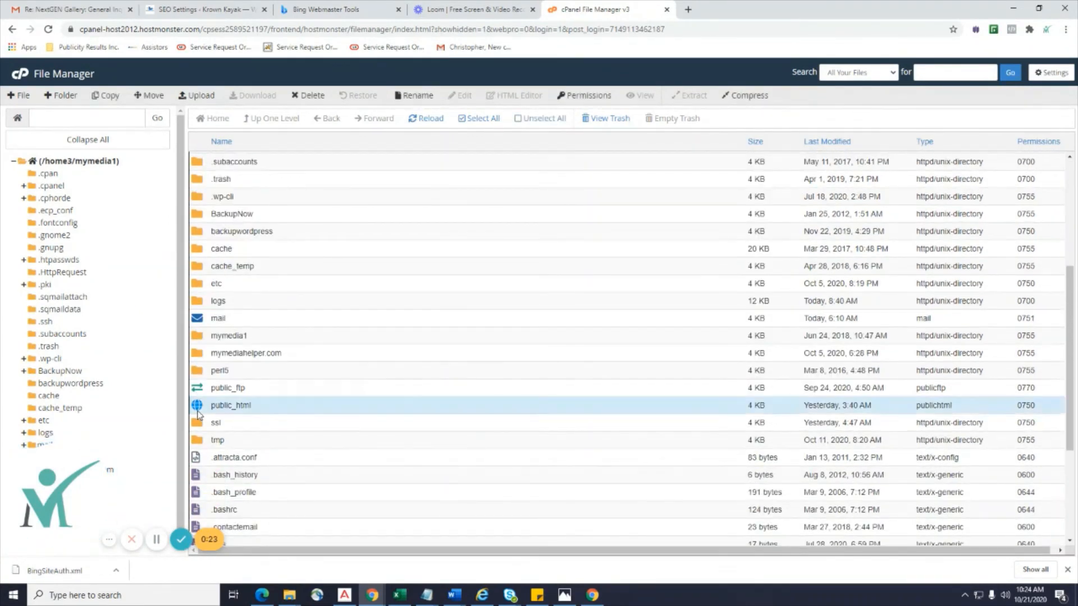
{"action": "double_click", "coordinate": [203, 405]}
{"action": "scroll", "coordinate": [261, 338], "scroll_direction": "down", "scroll_amount": 1}
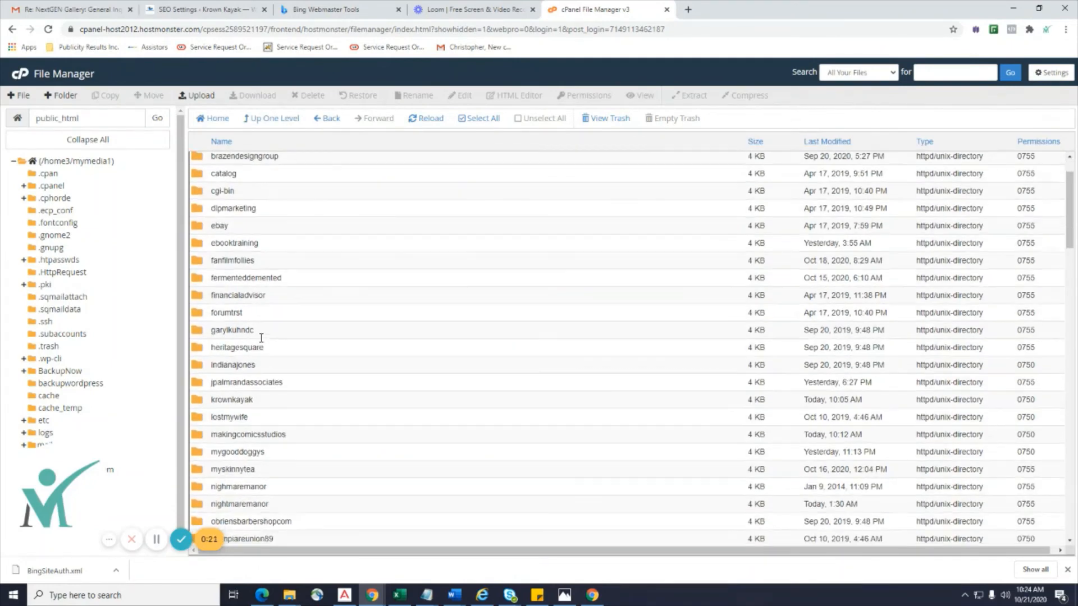
{"action": "double_click", "coordinate": [201, 401]}
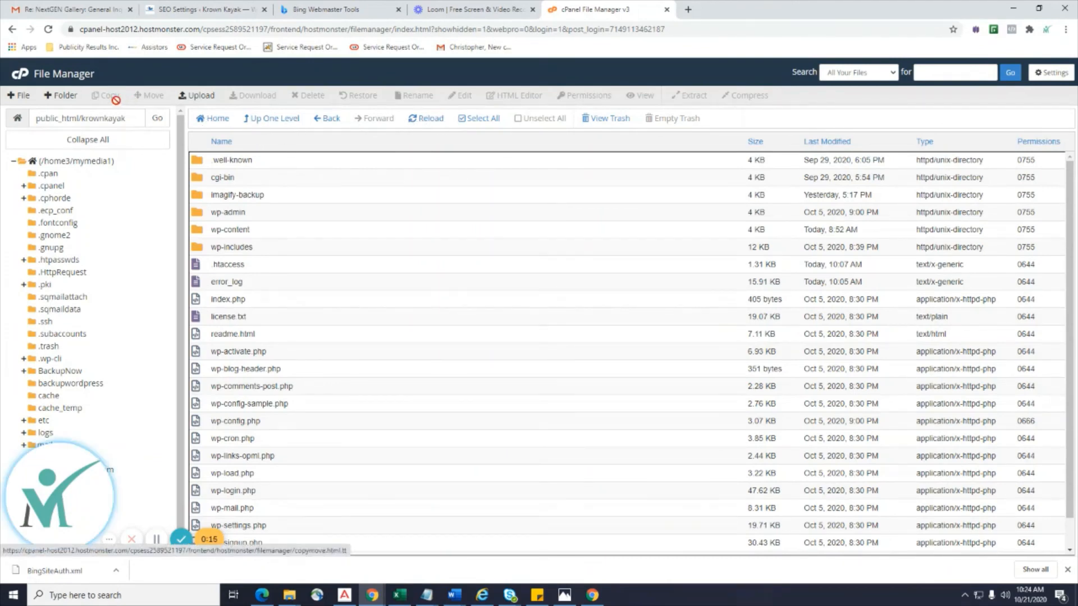
{"action": "left_click", "coordinate": [19, 95]}
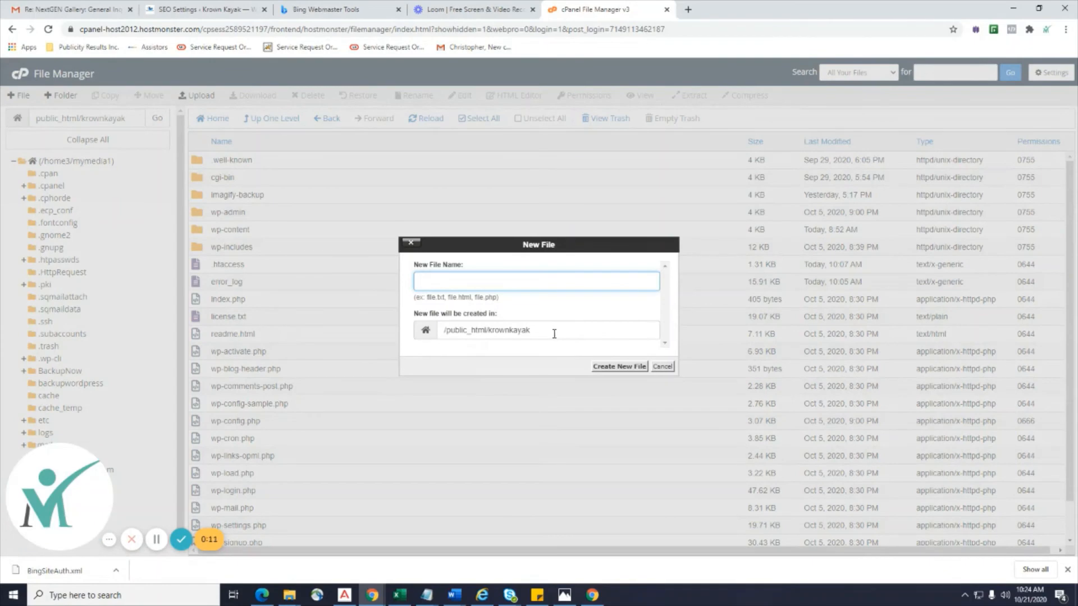
{"action": "left_click", "coordinate": [663, 367]}
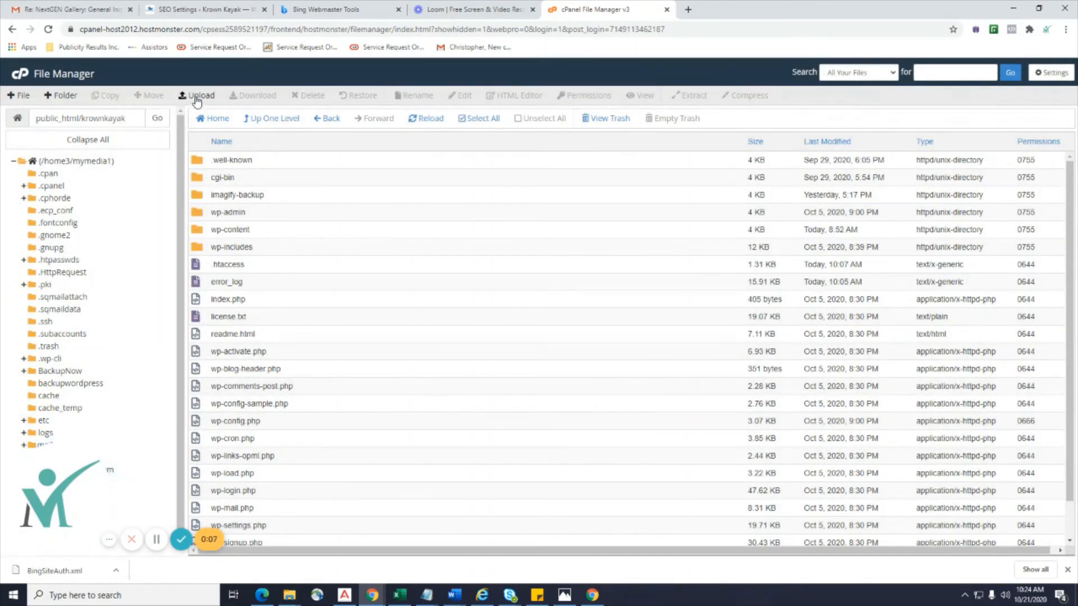
Upload BingSiteAuth.xml from Downloads into the krownkayak folder, then return to Bing's verification panel.
{"action": "left_click", "coordinate": [196, 96]}
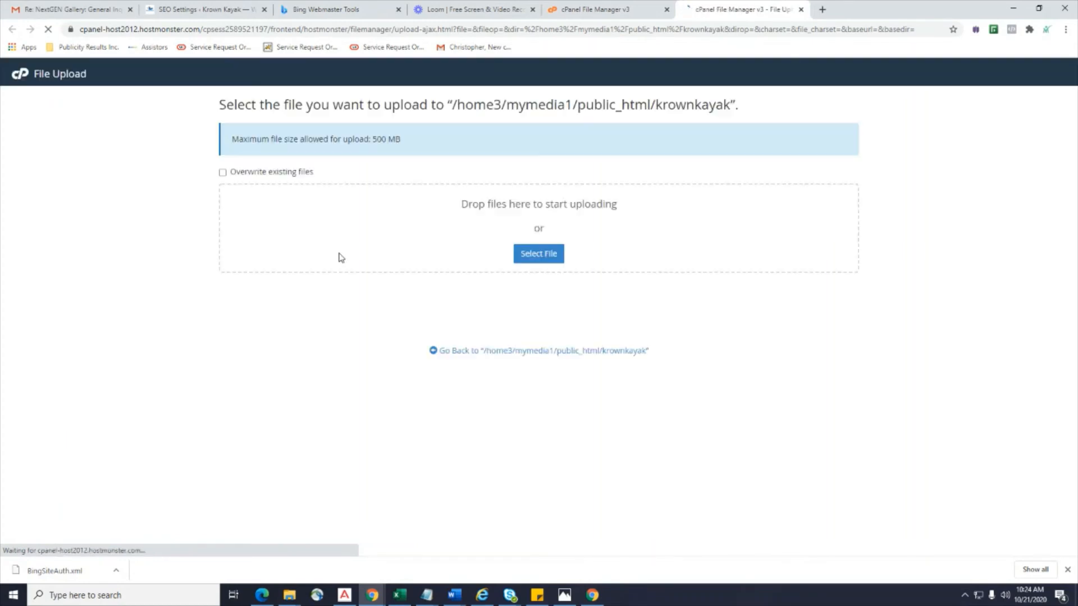
{"action": "left_click", "coordinate": [539, 262]}
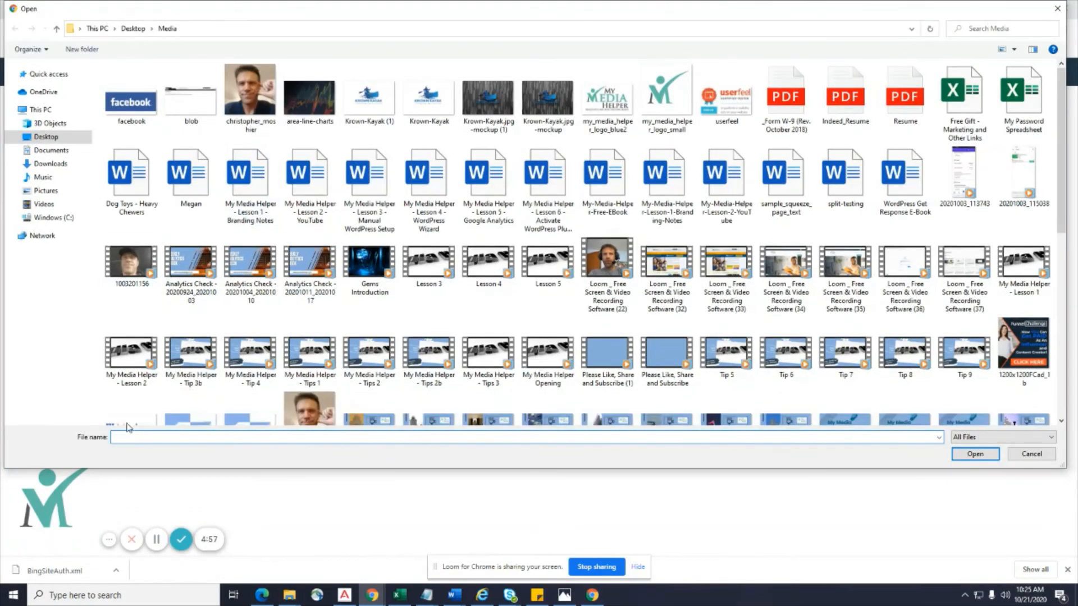
{"action": "left_click", "coordinate": [44, 163]}
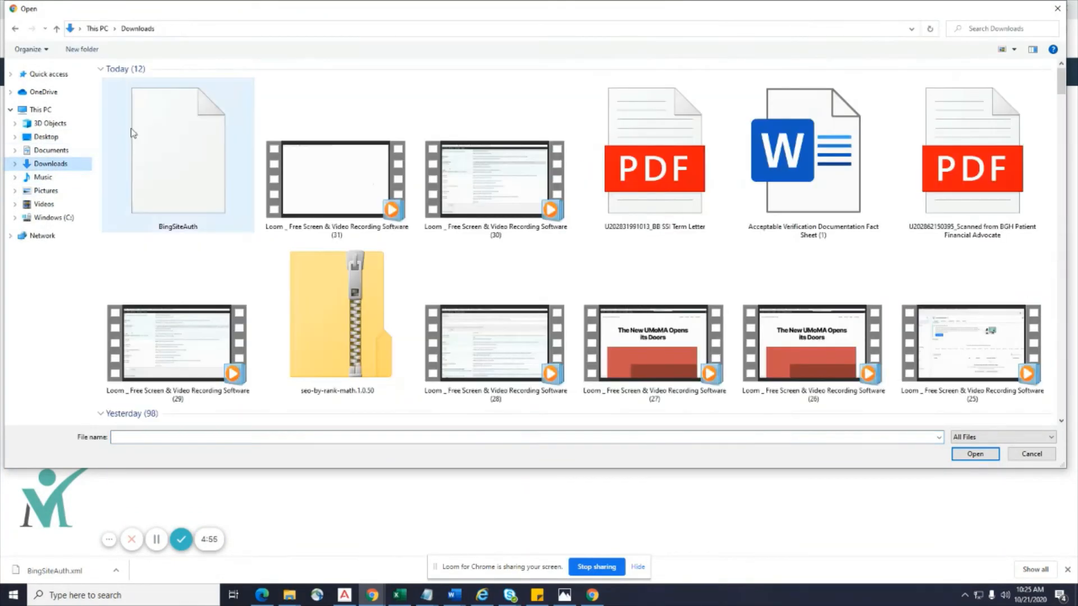
{"action": "double_click", "coordinate": [185, 173]}
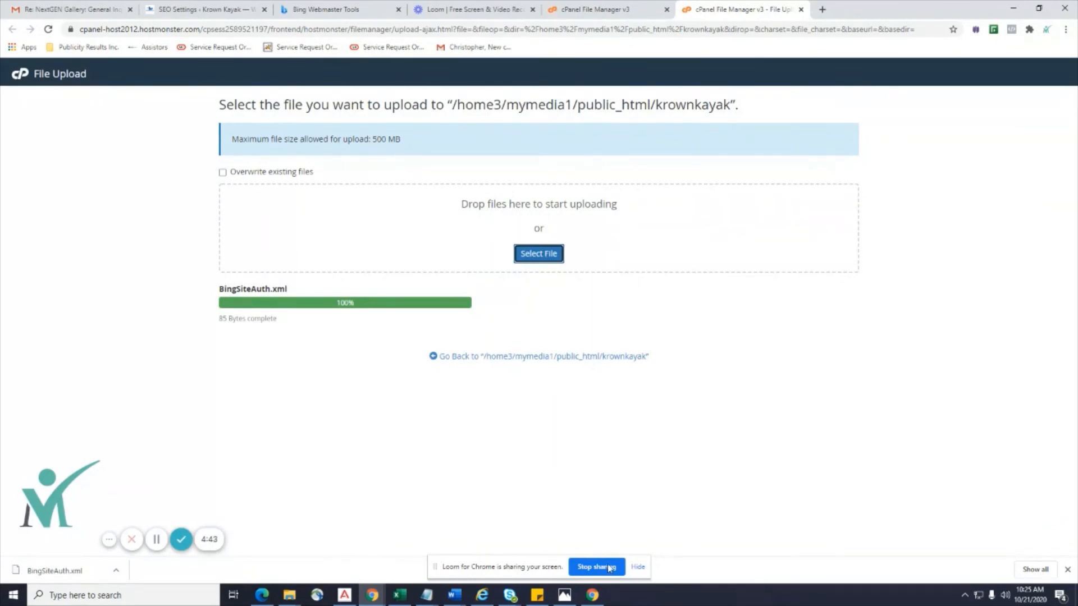
{"action": "left_click", "coordinate": [636, 566]}
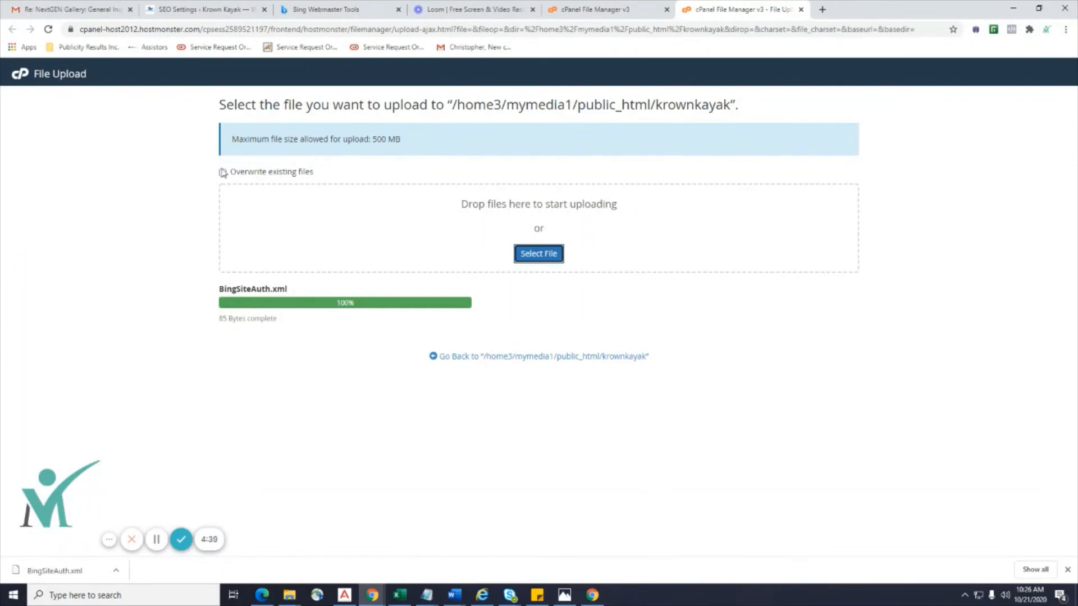
{"action": "left_click", "coordinate": [110, 542]}
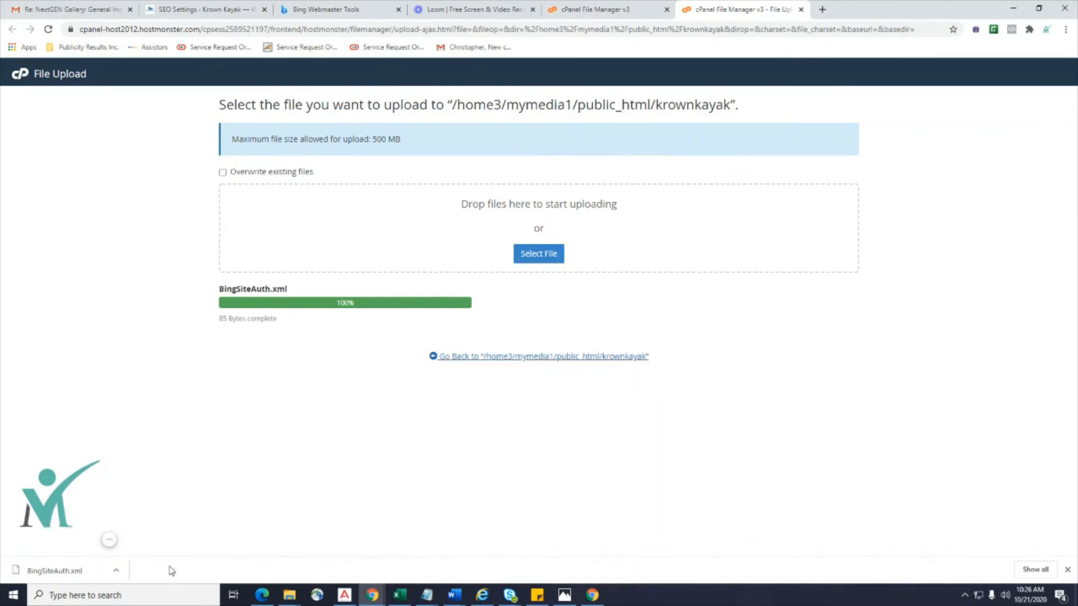
{"action": "key", "text": "ctrl+w"}
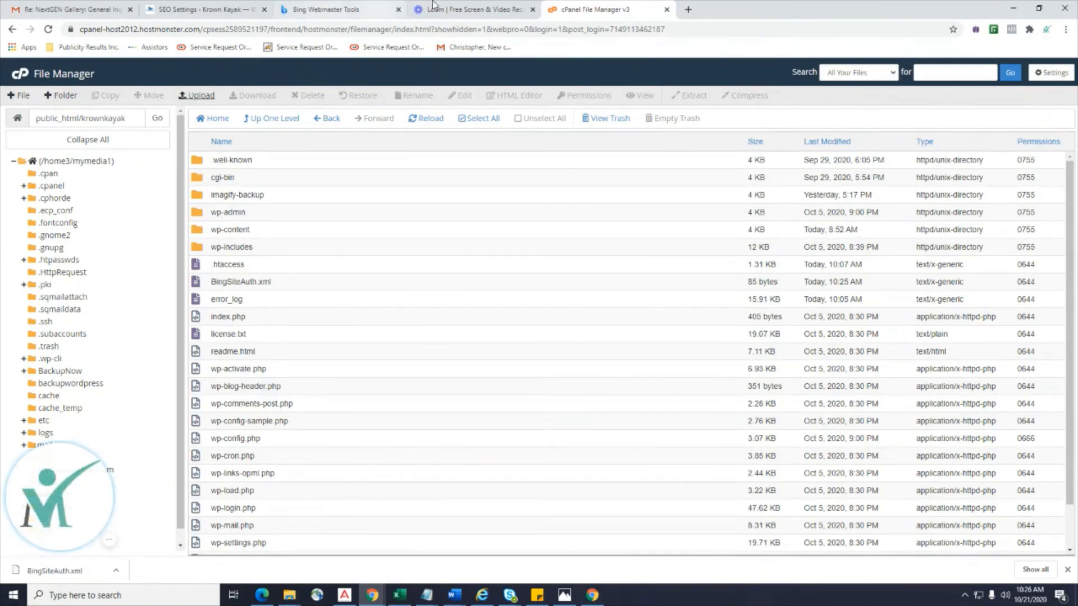
{"action": "left_click", "coordinate": [433, 4]}
{"action": "left_click", "coordinate": [346, 11]}
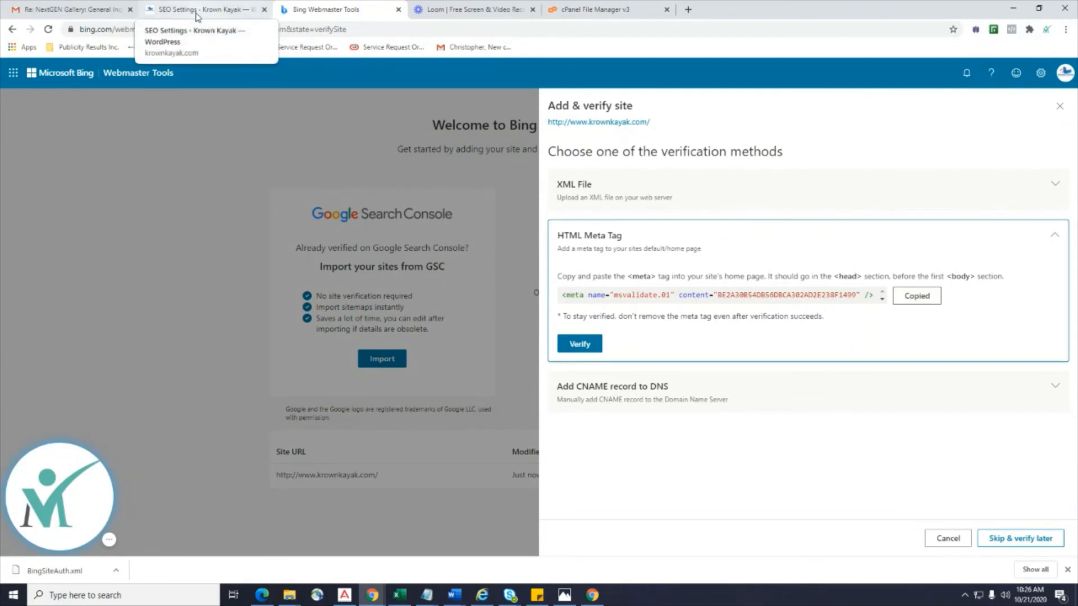
Verify krownkayak.com in Bing using the XML file option and open its Home dashboard.
{"action": "left_click", "coordinate": [638, 194]}
{"action": "left_click", "coordinate": [575, 277]}
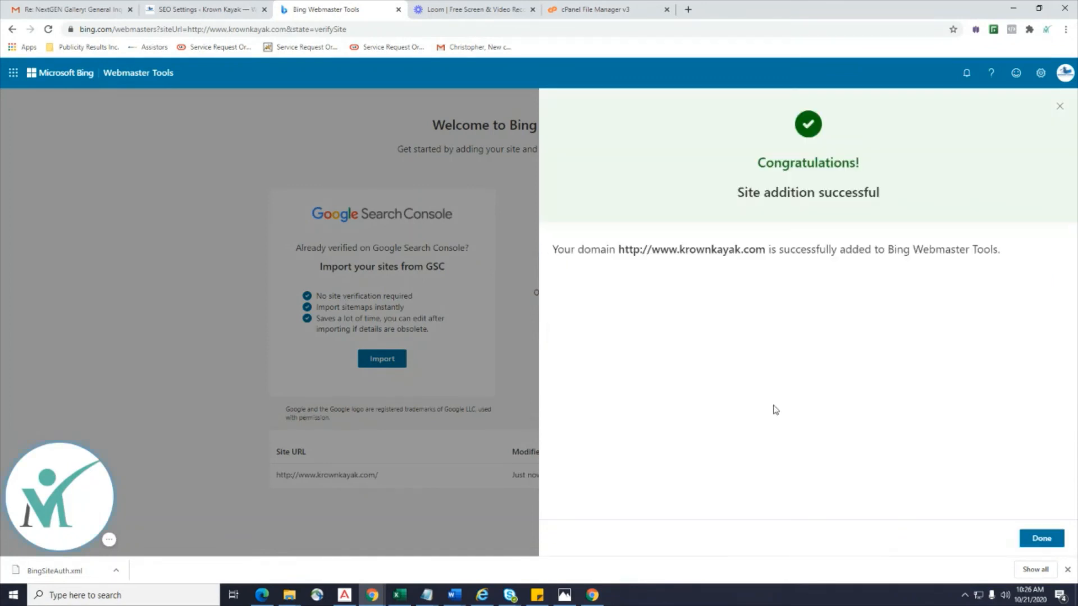
{"action": "left_click", "coordinate": [1039, 538]}
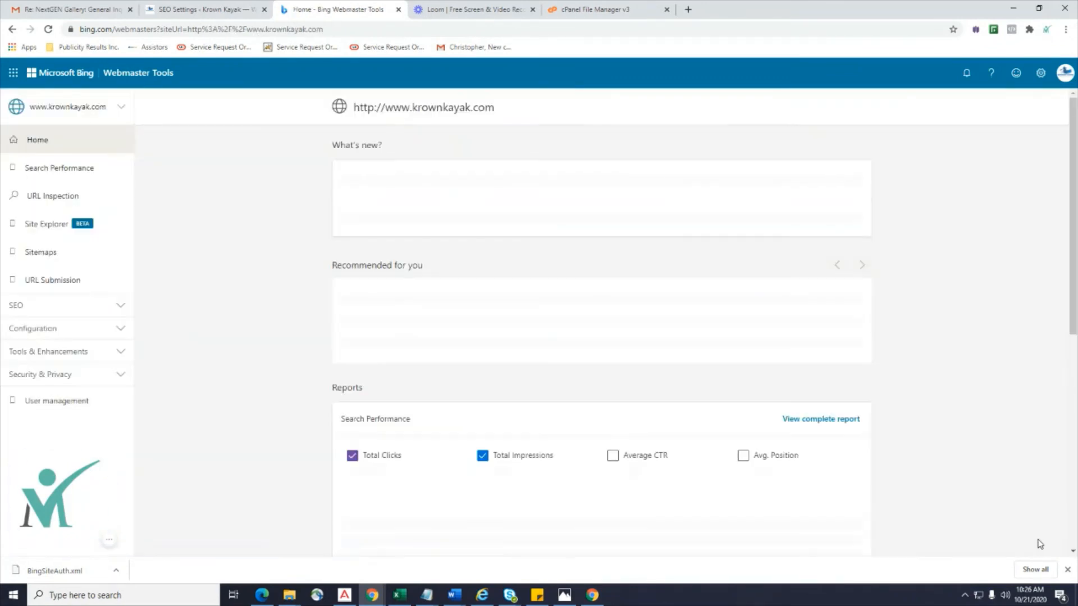
Save Rank Math's webmaster settings with the Bing tag, which Wordfence blocks with a 403.
{"action": "left_click", "coordinate": [187, 10]}
{"action": "left_click", "coordinate": [365, 233]}
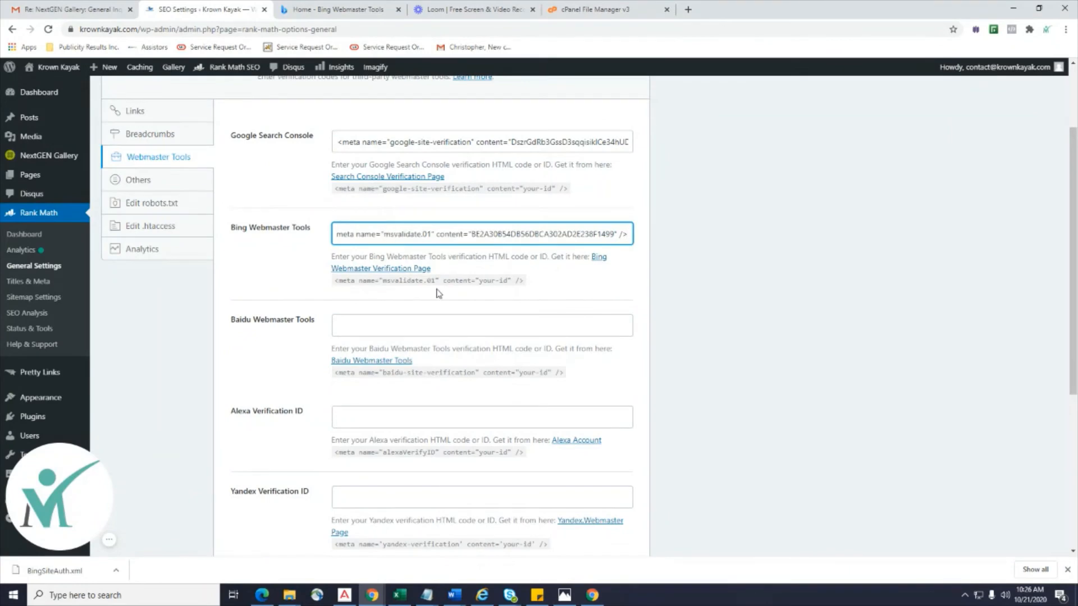
{"action": "scroll", "coordinate": [654, 317], "scroll_direction": "down", "scroll_amount": 5}
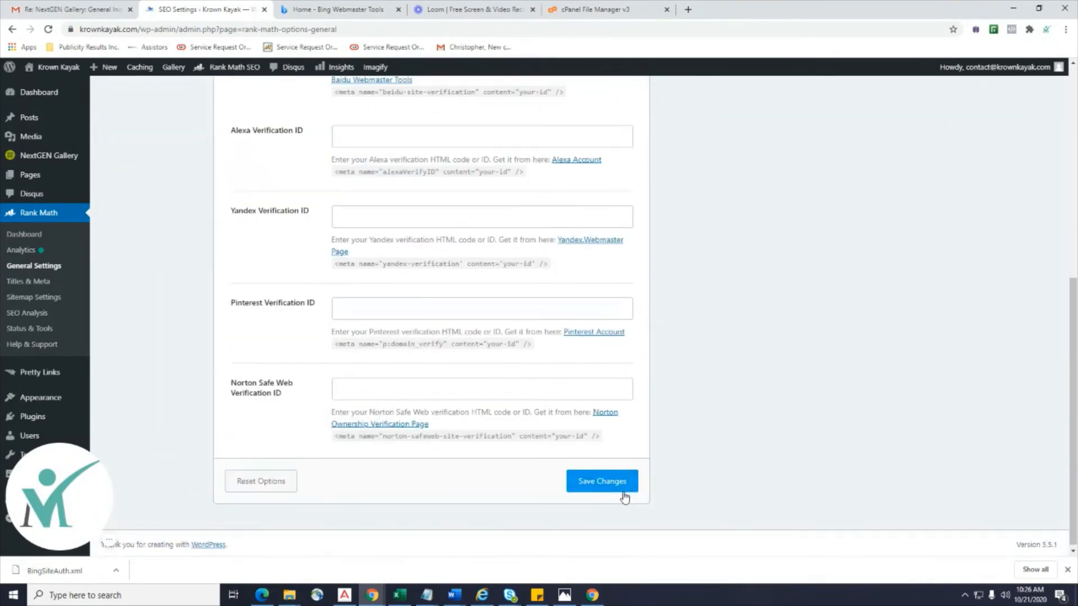
{"action": "left_click", "coordinate": [616, 491]}
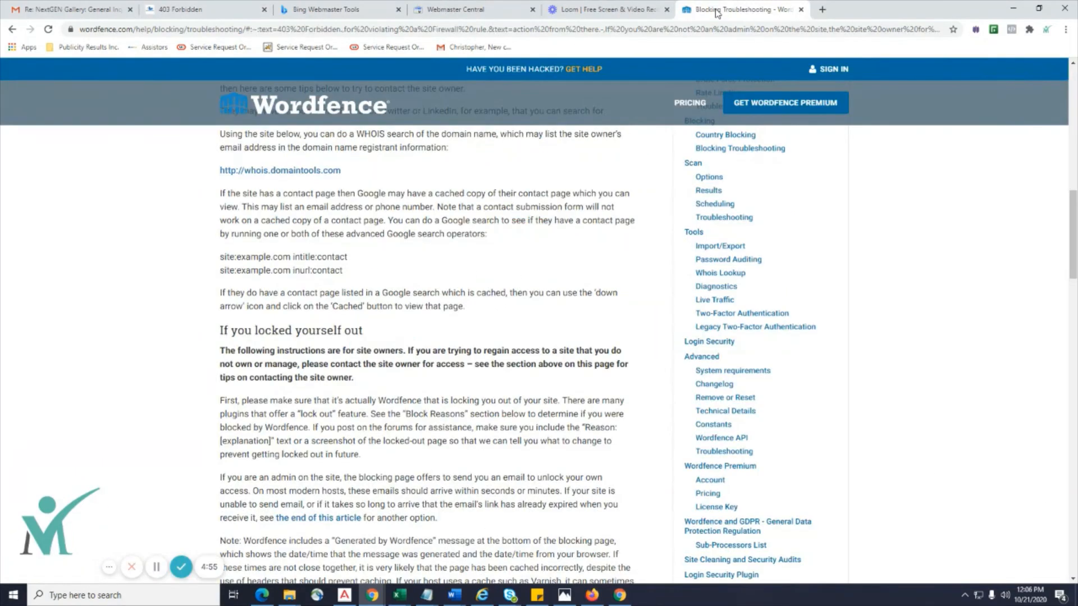
Glance at the troubleshooting help and the Bing Webmaster Tools site list.
{"action": "scroll", "coordinate": [348, 224], "scroll_direction": "up", "scroll_amount": 15}
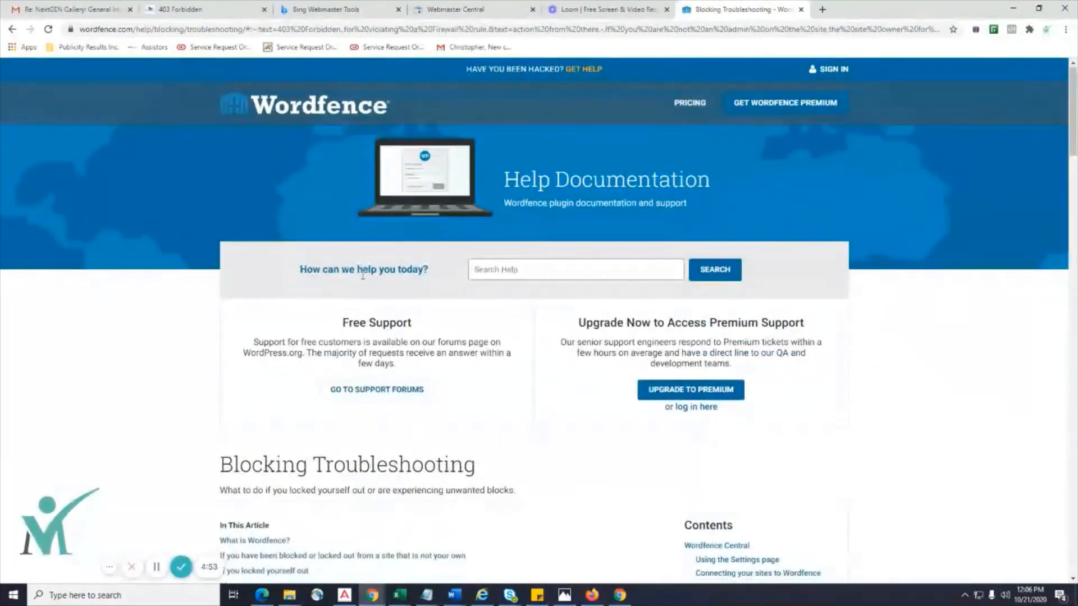
{"action": "scroll", "coordinate": [347, 198], "scroll_direction": "down", "scroll_amount": 3}
{"action": "left_click", "coordinate": [314, 10]}
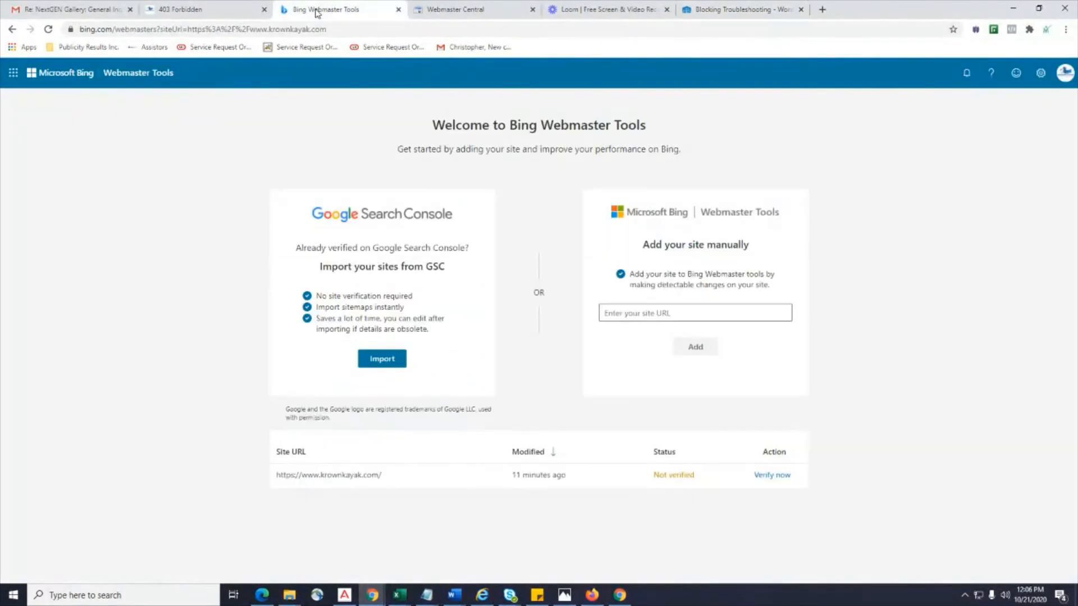
{"action": "left_click", "coordinate": [200, 8]}
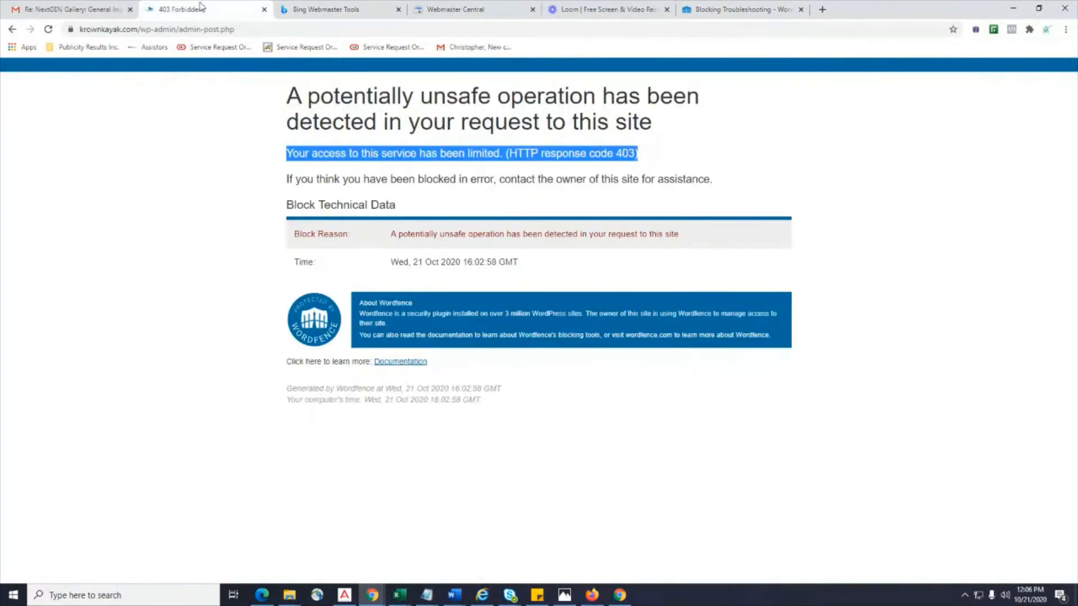
Read Wordfence's Blocking Troubleshooting article, then go back from the 403 page to Rank Math settings.
{"action": "left_click", "coordinate": [732, 10]}
{"action": "scroll", "coordinate": [811, 392], "scroll_direction": "down", "scroll_amount": 7}
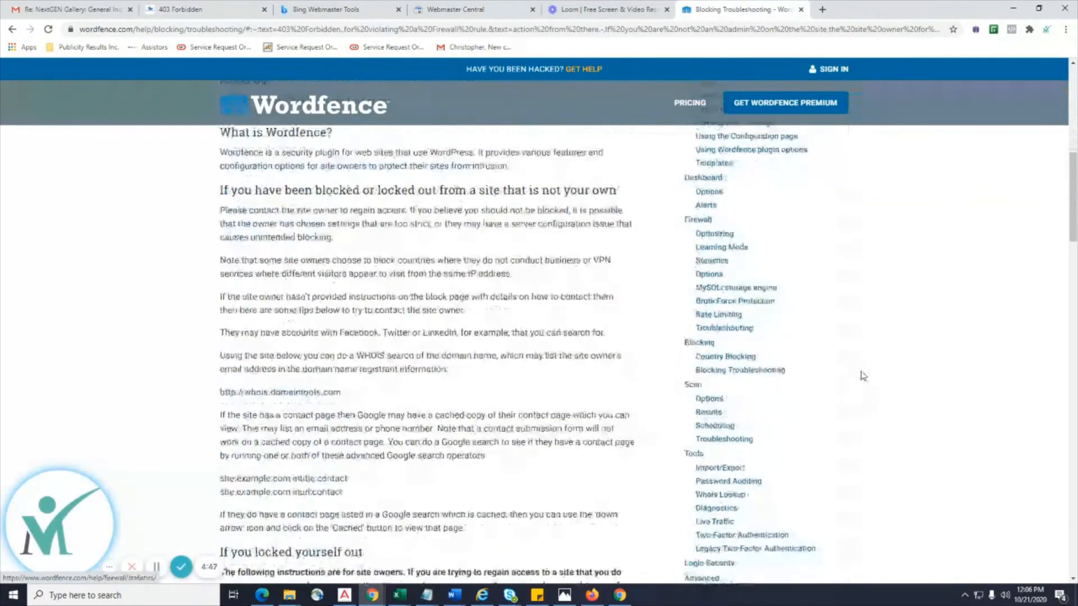
{"action": "scroll", "coordinate": [863, 375], "scroll_direction": "down", "scroll_amount": 12}
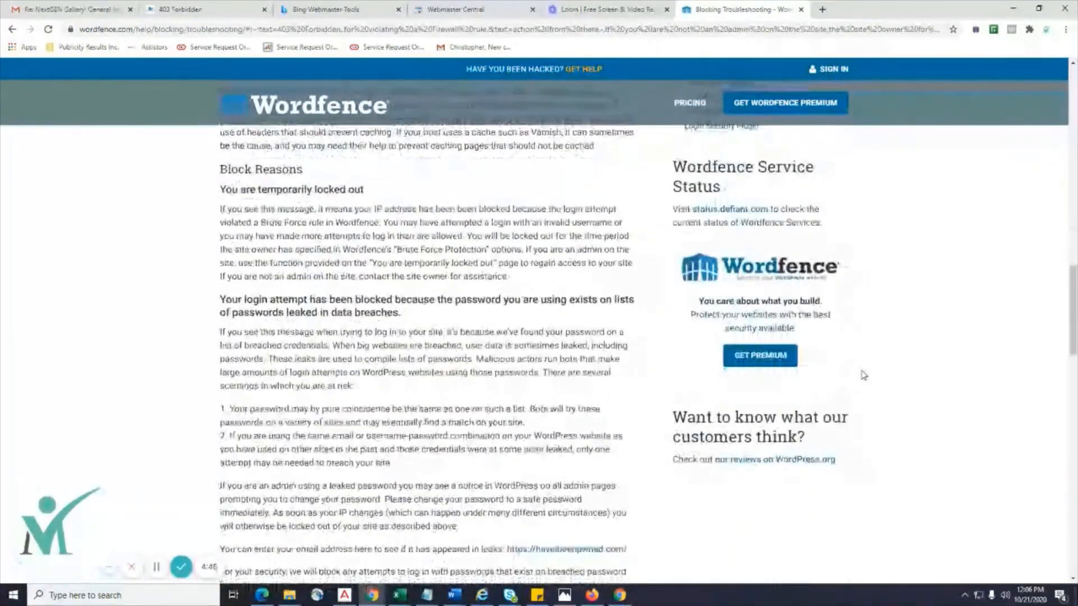
{"action": "scroll", "coordinate": [863, 375], "scroll_direction": "down", "scroll_amount": 8}
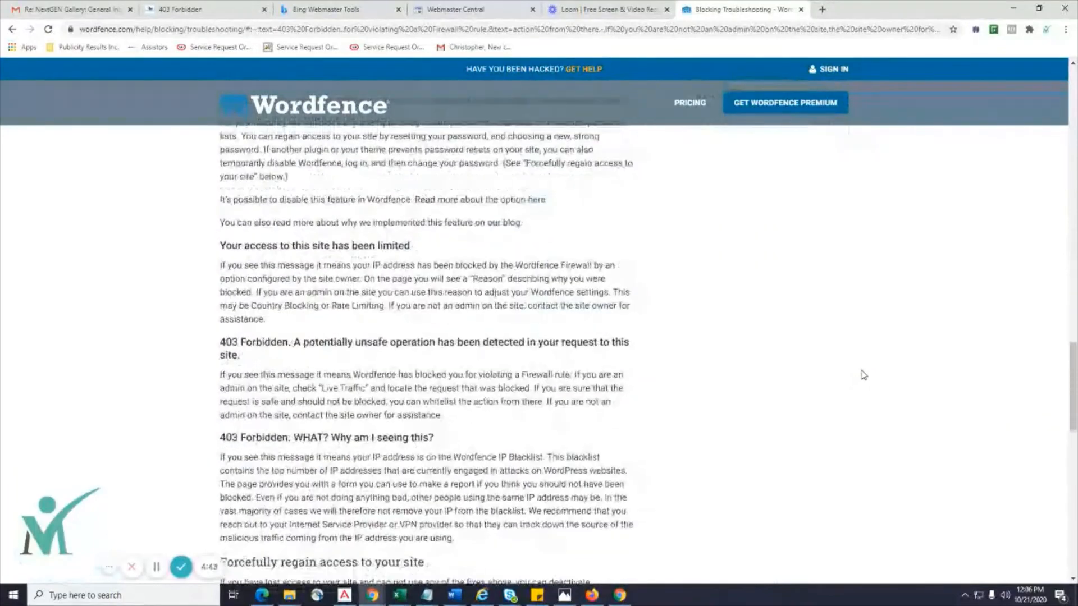
{"action": "scroll", "coordinate": [864, 375], "scroll_direction": "up", "scroll_amount": 6}
{"action": "scroll", "coordinate": [863, 375], "scroll_direction": "up", "scroll_amount": 20}
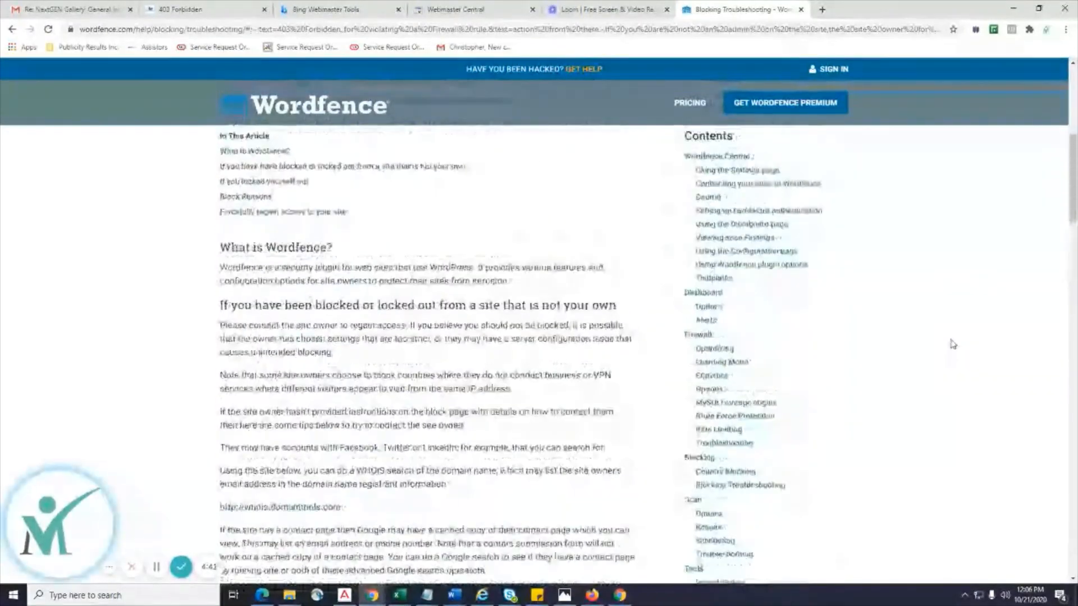
{"action": "scroll", "coordinate": [952, 344], "scroll_direction": "down", "scroll_amount": 15}
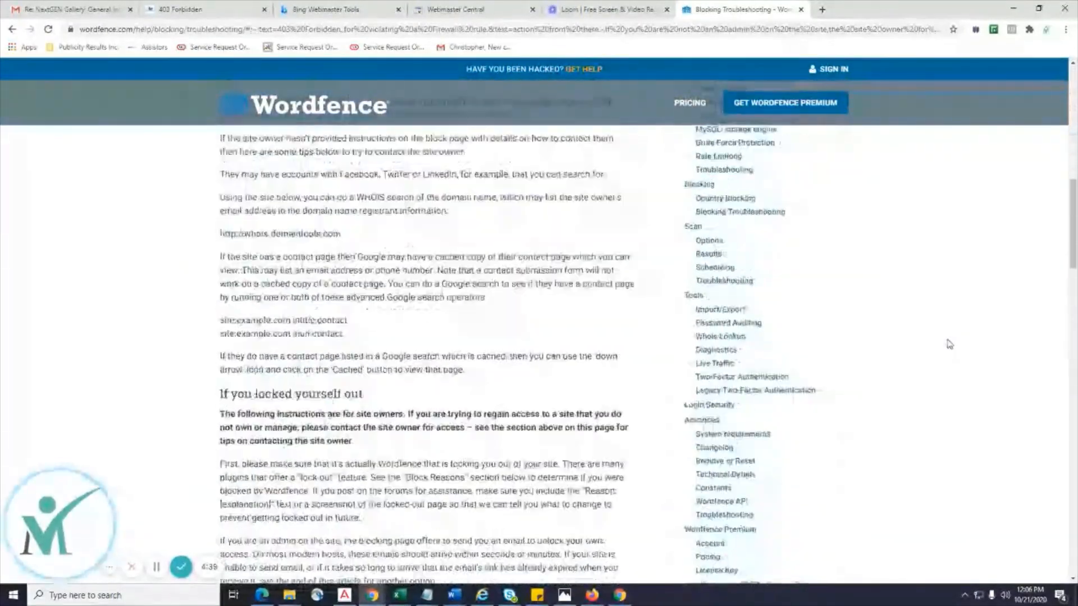
{"action": "scroll", "coordinate": [949, 344], "scroll_direction": "down", "scroll_amount": 3}
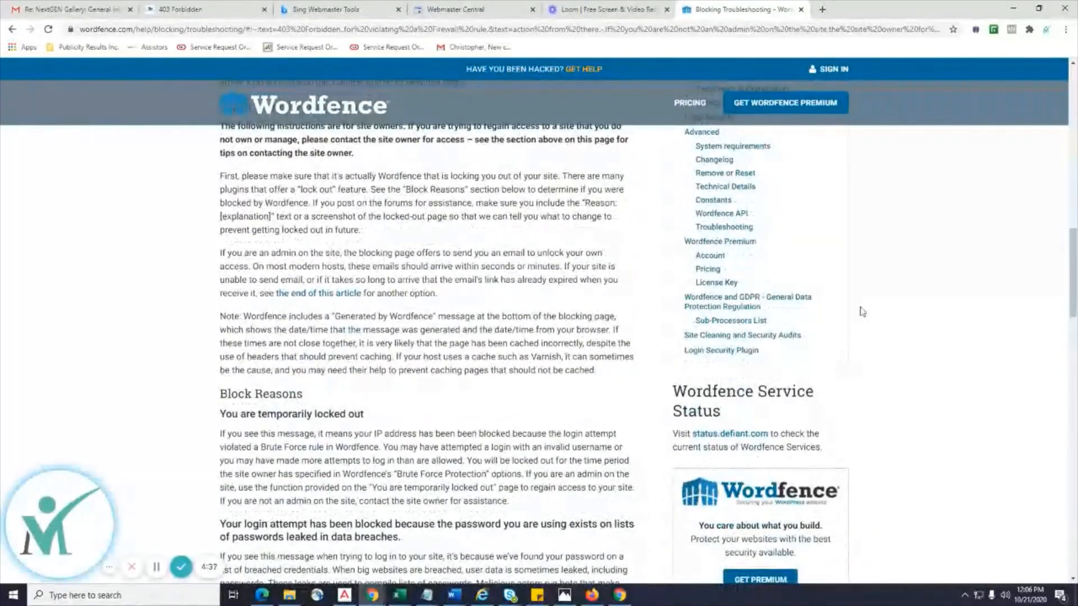
{"action": "left_click", "coordinate": [244, 11]}
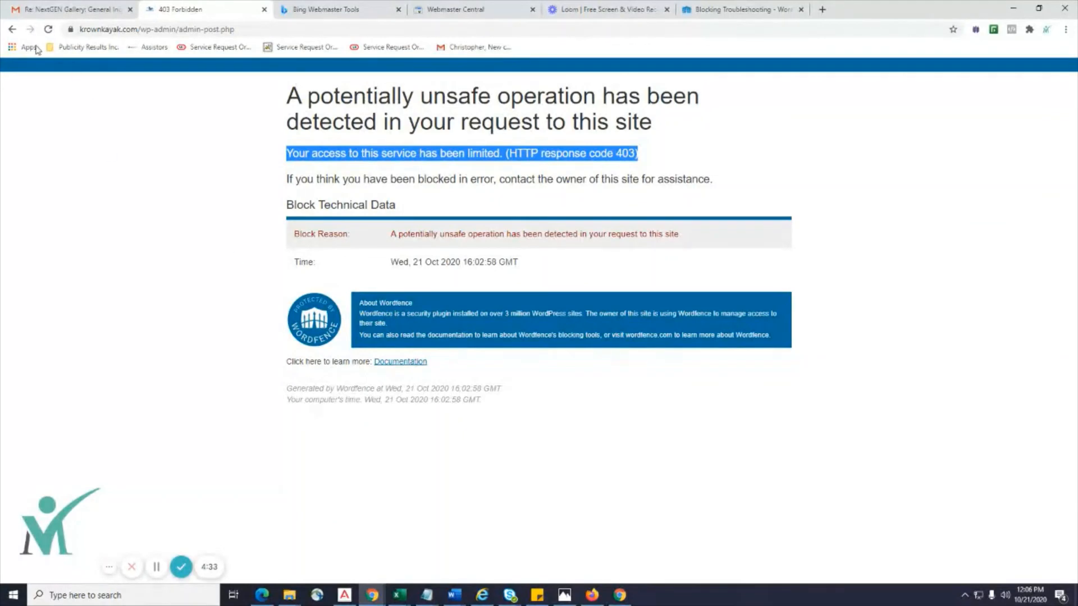
{"action": "left_click", "coordinate": [11, 29]}
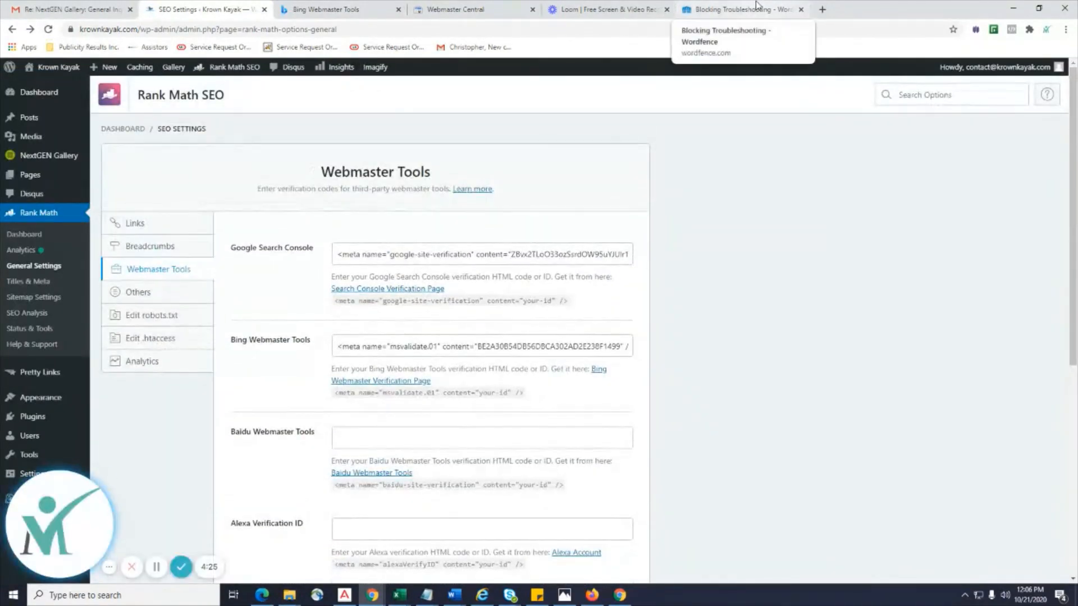
Delete the Bing verification tag from Rank Math's Bing field and save the changes.
{"action": "scroll", "coordinate": [768, 312], "scroll_direction": "down", "scroll_amount": 3}
{"action": "scroll", "coordinate": [768, 311], "scroll_direction": "up", "scroll_amount": 2}
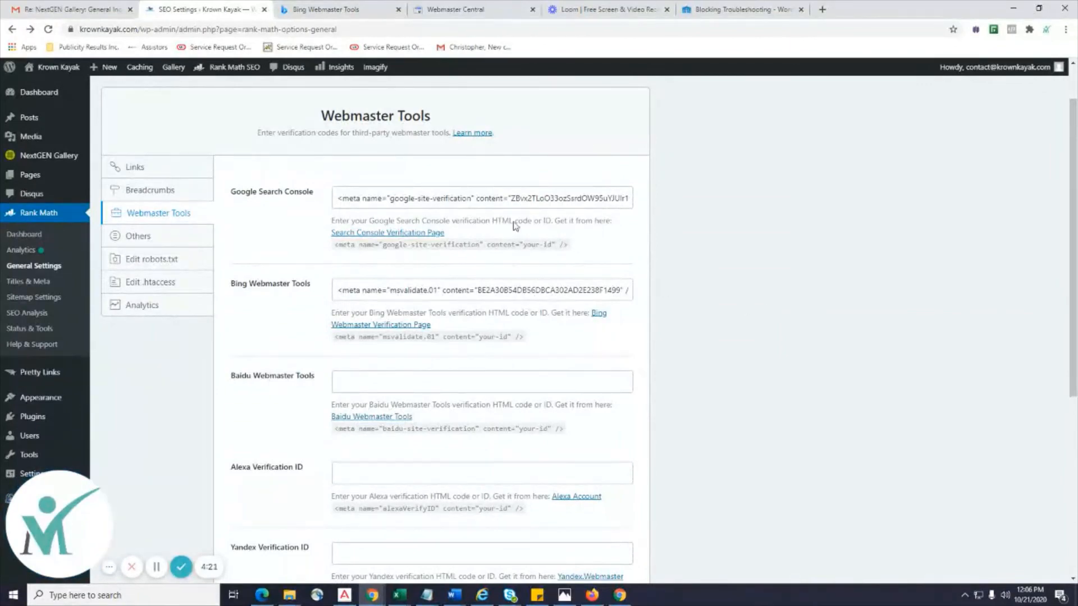
{"action": "left_click", "coordinate": [340, 289]}
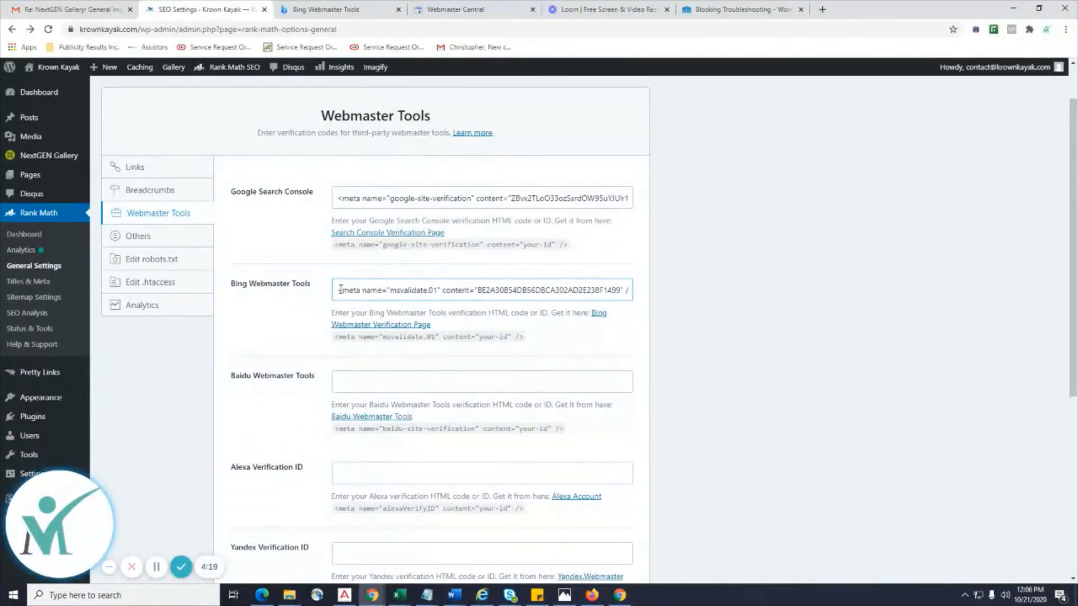
{"action": "left_click_drag", "start_coordinate": [341, 290], "coordinate": [972, 305]}
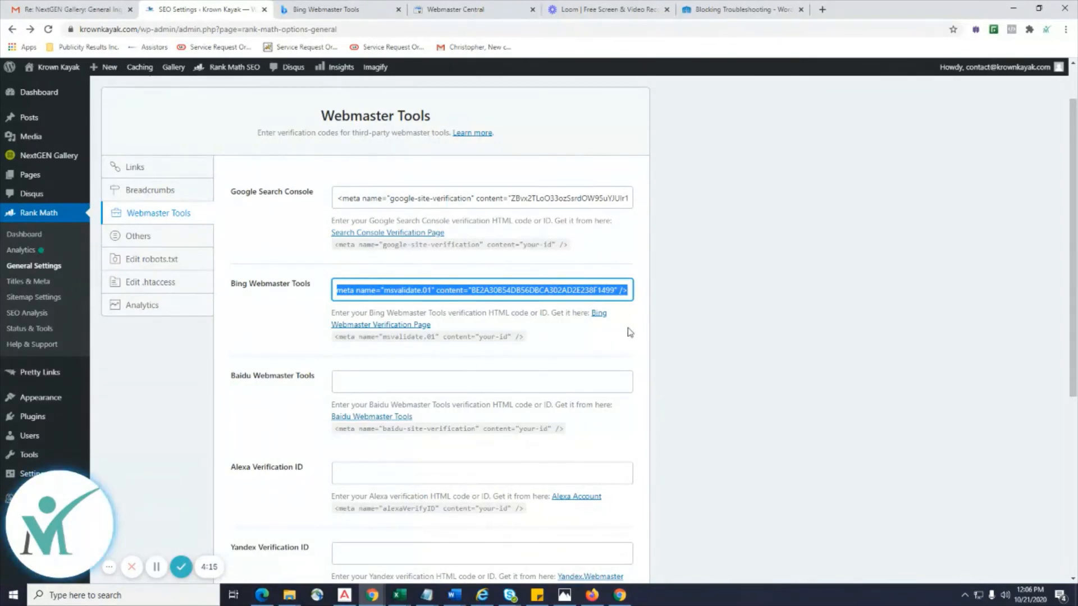
{"action": "key", "text": "BackSpace"}
{"action": "scroll", "coordinate": [630, 332], "scroll_direction": "down", "scroll_amount": 3}
{"action": "scroll", "coordinate": [630, 332], "scroll_direction": "down", "scroll_amount": 3}
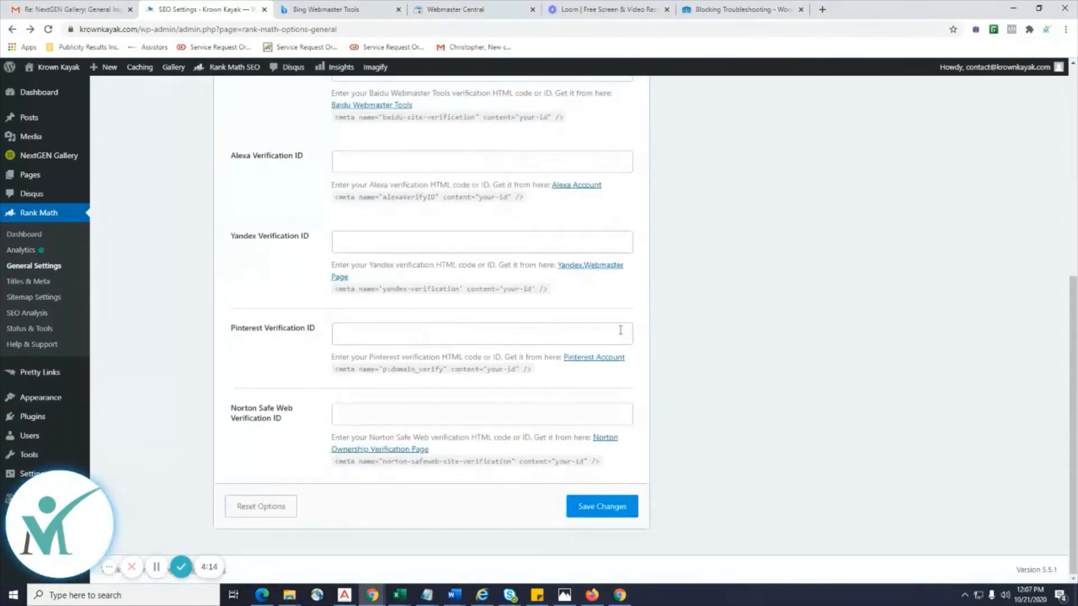
{"action": "left_click", "coordinate": [601, 508]}
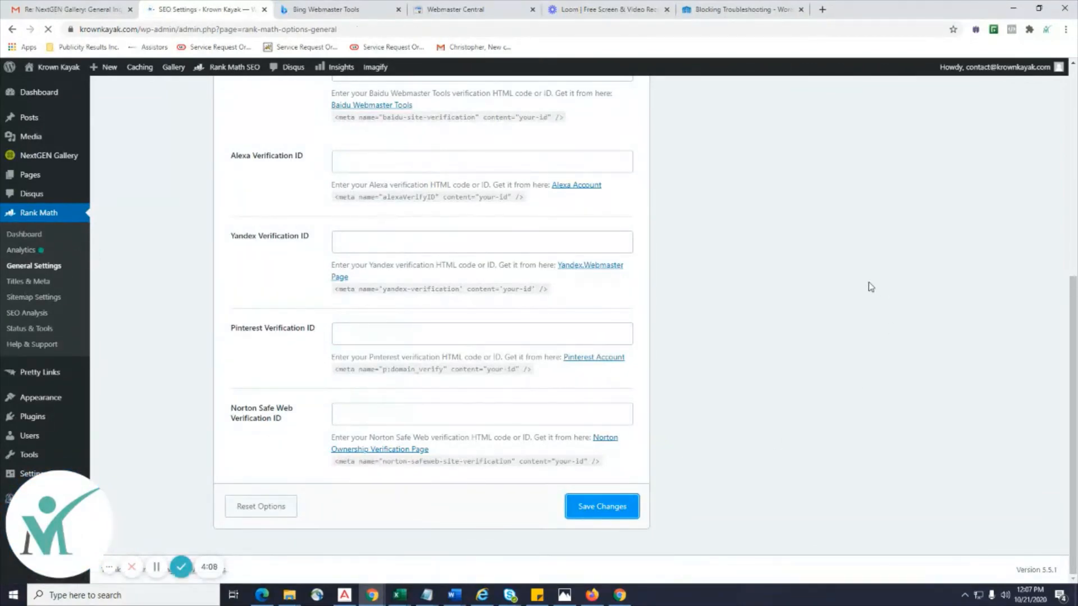
Review the remaining Webmaster Tools fields, confirming Baidu through Norton are empty.
{"action": "scroll", "coordinate": [824, 365], "scroll_direction": "down", "scroll_amount": 3}
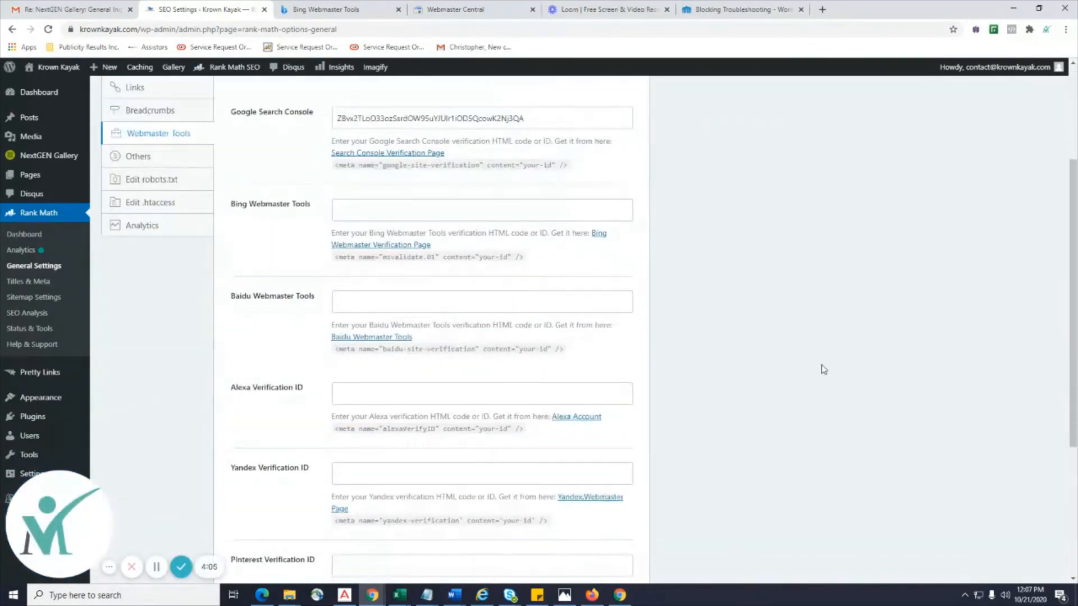
{"action": "scroll", "coordinate": [234, 336], "scroll_direction": "down", "scroll_amount": 2}
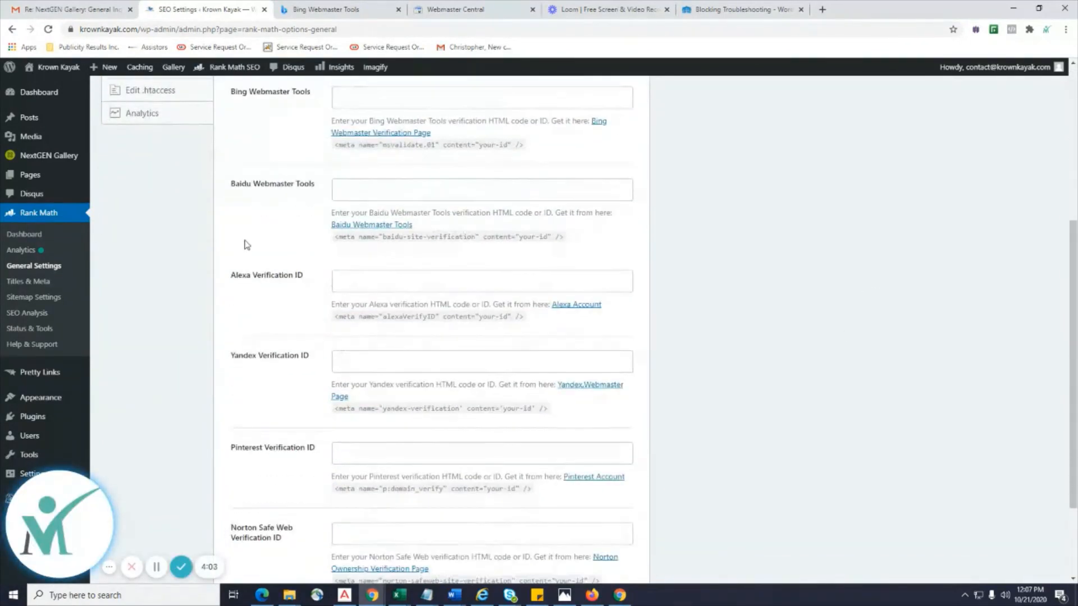
{"action": "left_click", "coordinate": [236, 282]}
{"action": "scroll", "coordinate": [224, 264], "scroll_direction": "down", "scroll_amount": 2}
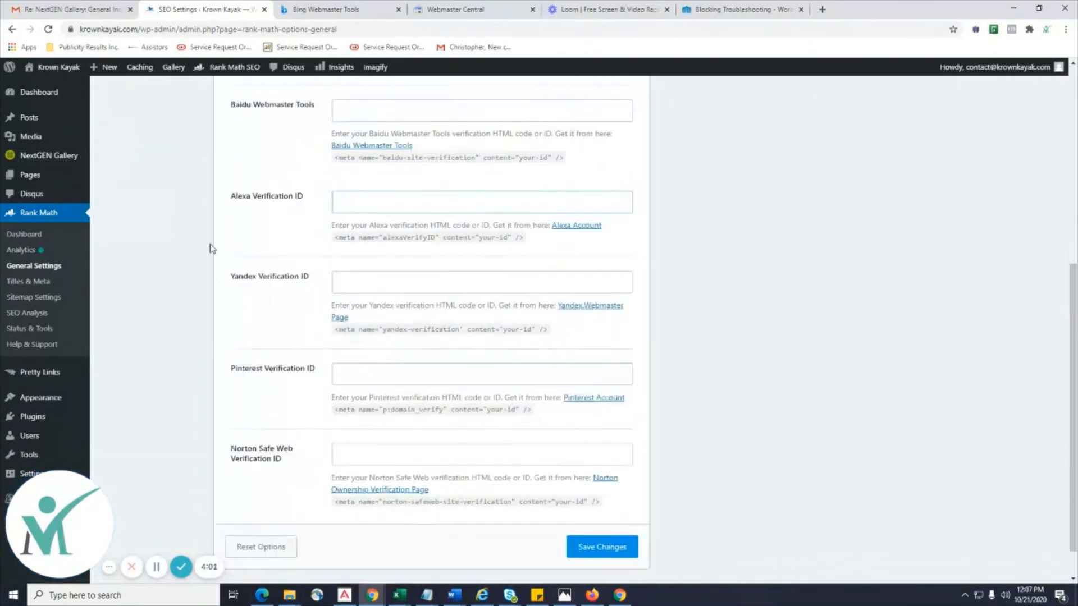
{"action": "left_click_drag", "start_coordinate": [258, 237], "coordinate": [234, 240]}
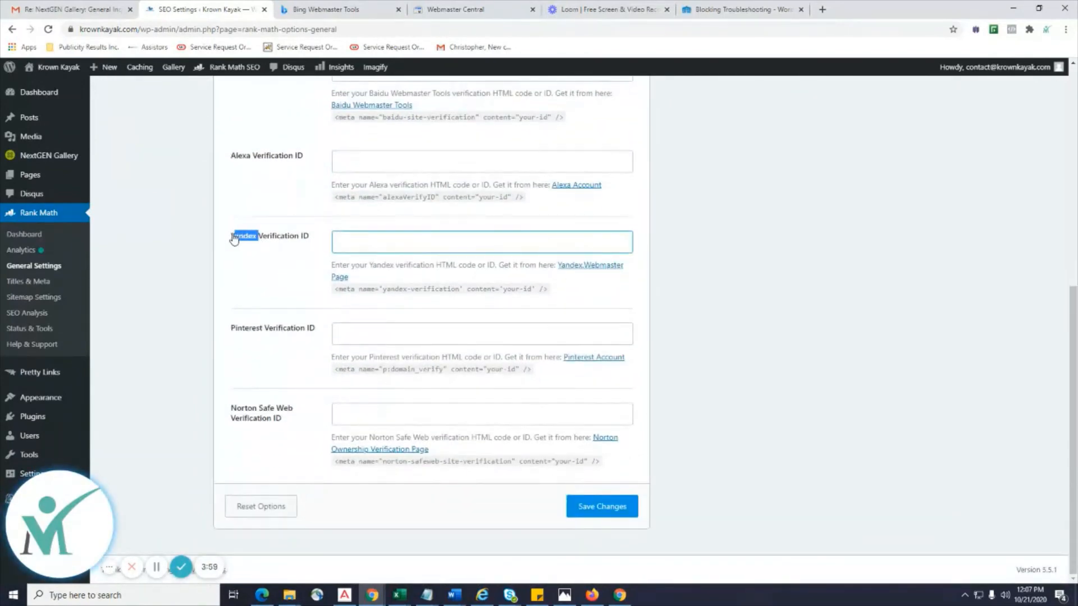
{"action": "scroll", "coordinate": [285, 341], "scroll_direction": "up", "scroll_amount": 1}
{"action": "scroll", "coordinate": [285, 341], "scroll_direction": "up", "scroll_amount": 3}
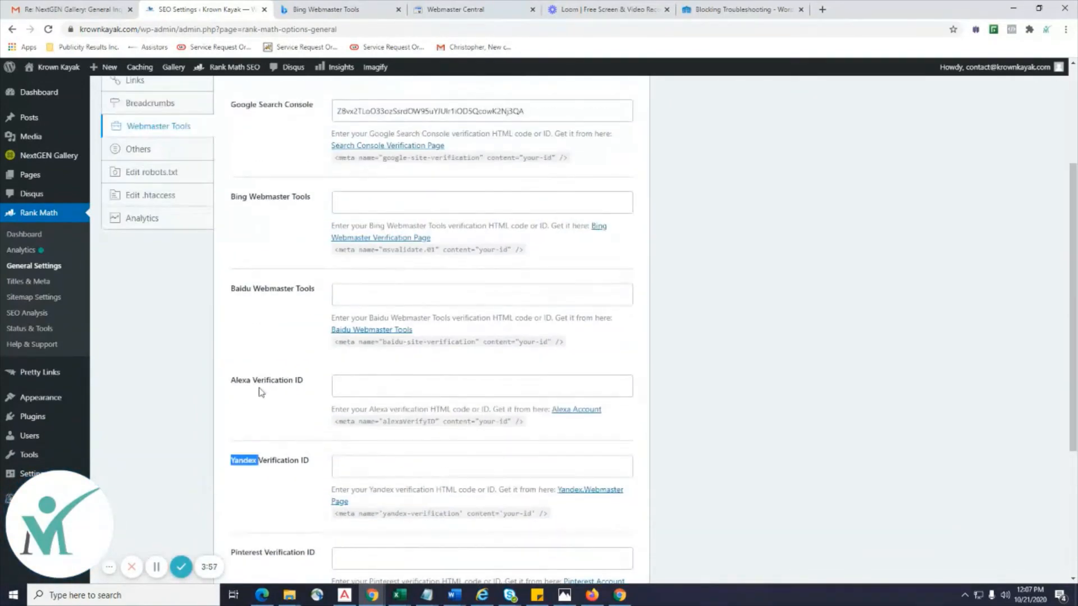
{"action": "left_click_drag", "start_coordinate": [247, 386], "coordinate": [230, 385]}
{"action": "left_click_drag", "start_coordinate": [248, 288], "coordinate": [231, 289]}
{"action": "scroll", "coordinate": [241, 326], "scroll_direction": "down", "scroll_amount": 3}
{"action": "scroll", "coordinate": [632, 476], "scroll_direction": "down", "scroll_amount": 1}
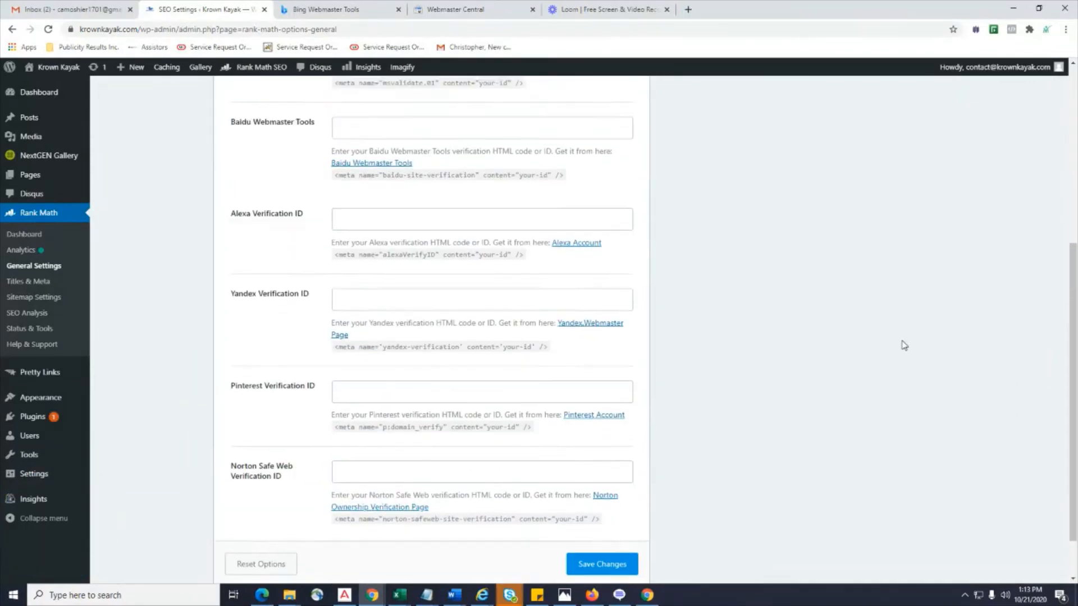
Go to Plugins > Installed Plugins from the WordPress admin sidebar.
{"action": "scroll", "coordinate": [604, 235], "scroll_direction": "up", "scroll_amount": 7}
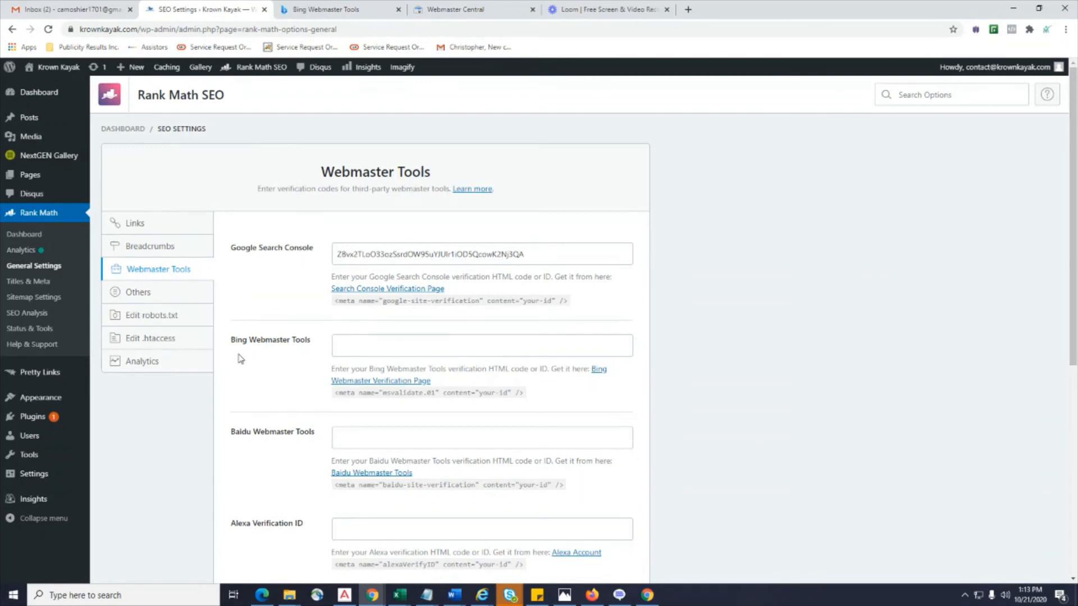
{"action": "scroll", "coordinate": [236, 352], "scroll_direction": "down", "scroll_amount": 3}
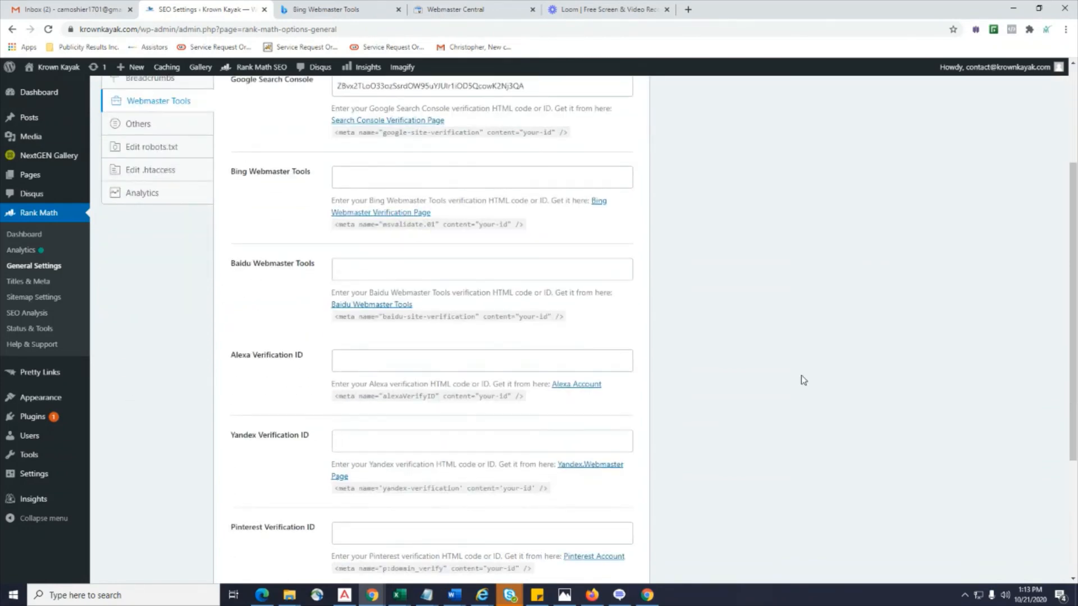
{"action": "scroll", "coordinate": [407, 409], "scroll_direction": "up", "scroll_amount": 3}
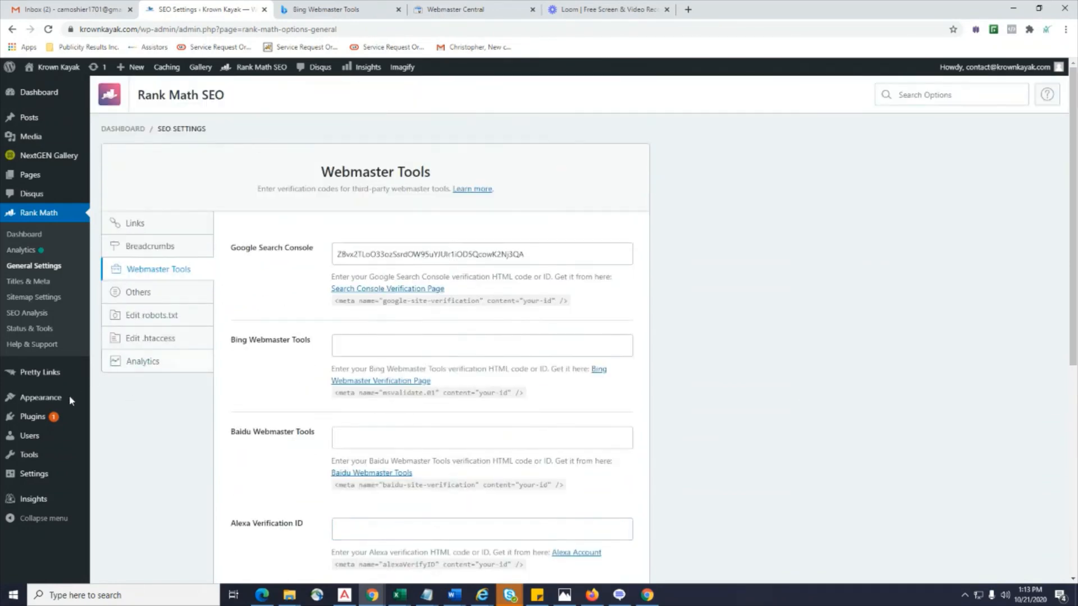
{"action": "mouse_move", "coordinate": [53, 417]}
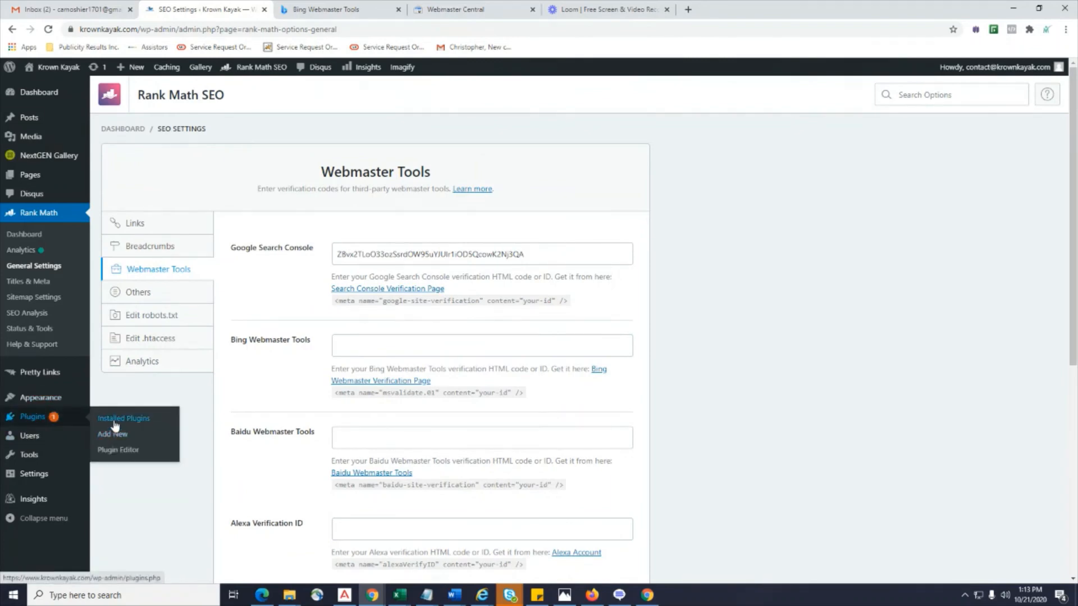
{"action": "left_click", "coordinate": [71, 398]}
{"action": "left_click", "coordinate": [54, 417]}
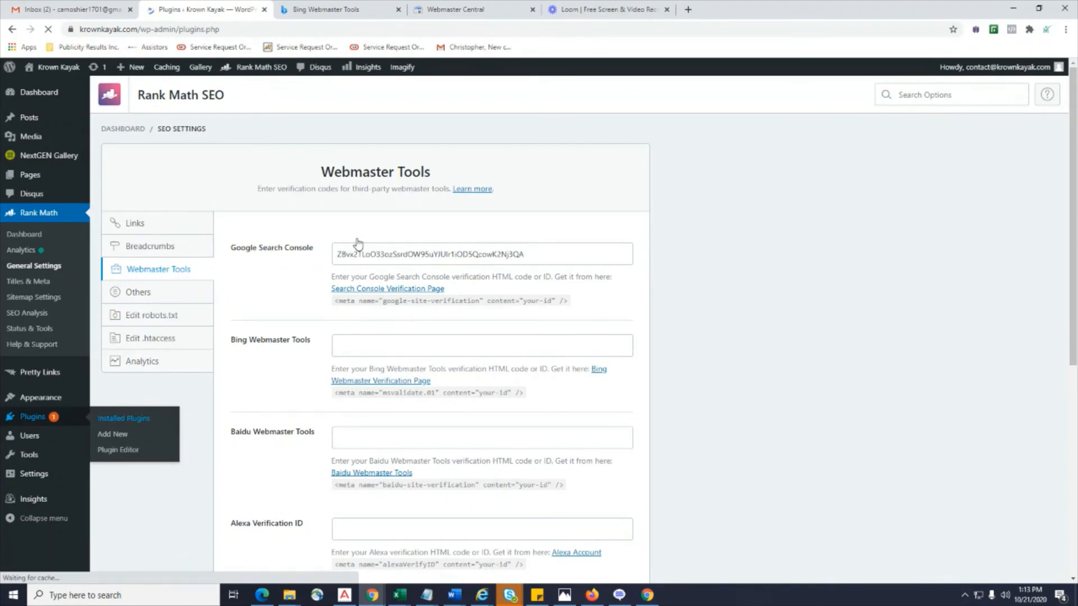
Update Wordfence Security to version 7.4.12 and activate it.
{"action": "scroll", "coordinate": [353, 252], "scroll_direction": "down", "scroll_amount": 15}
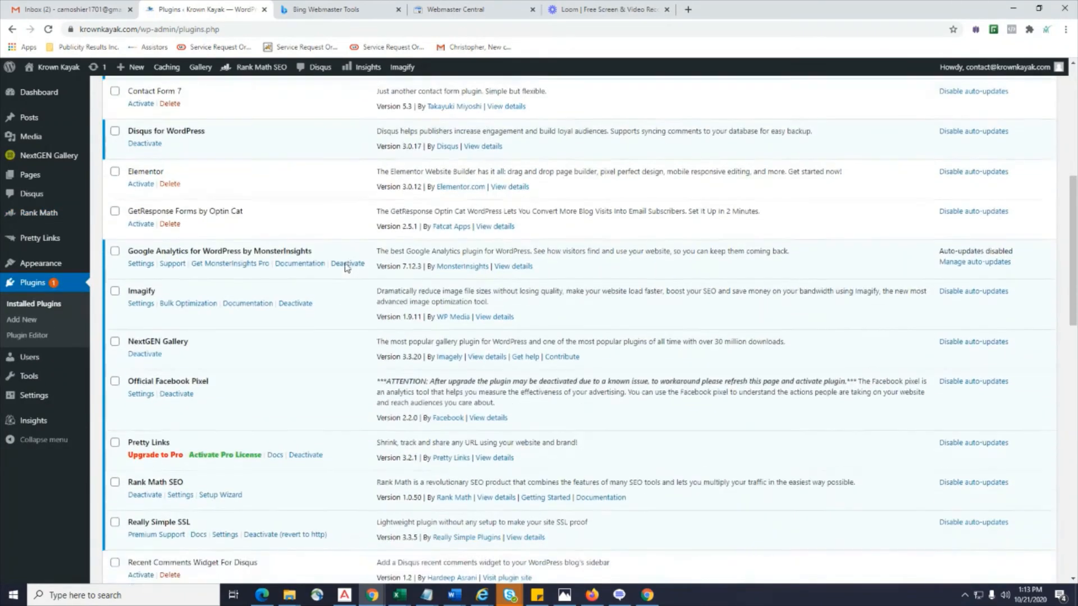
{"action": "scroll", "coordinate": [347, 268], "scroll_direction": "down", "scroll_amount": 1}
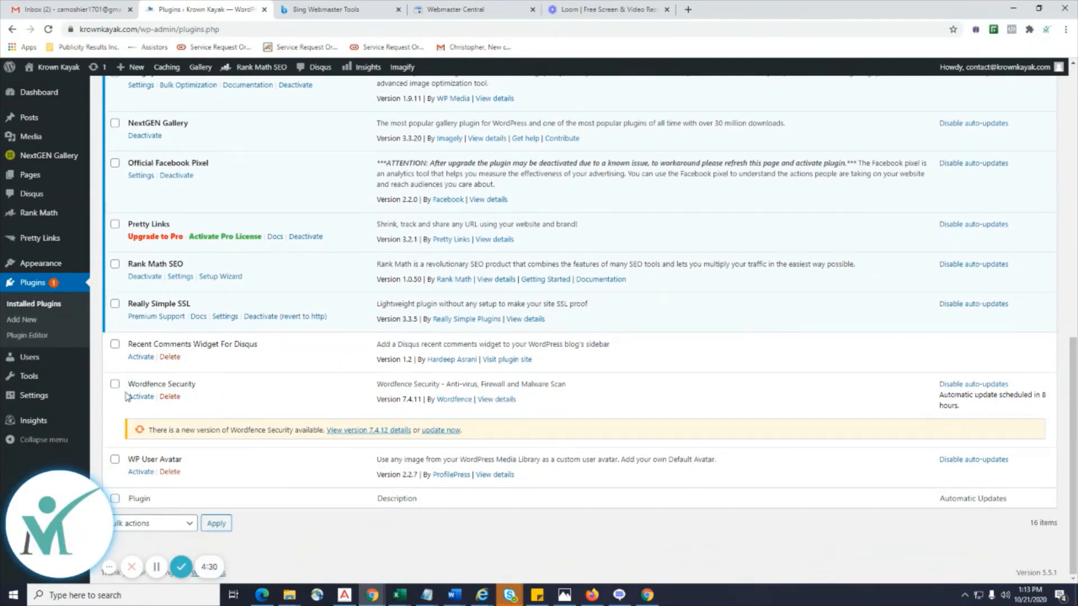
{"action": "left_click", "coordinate": [437, 431]}
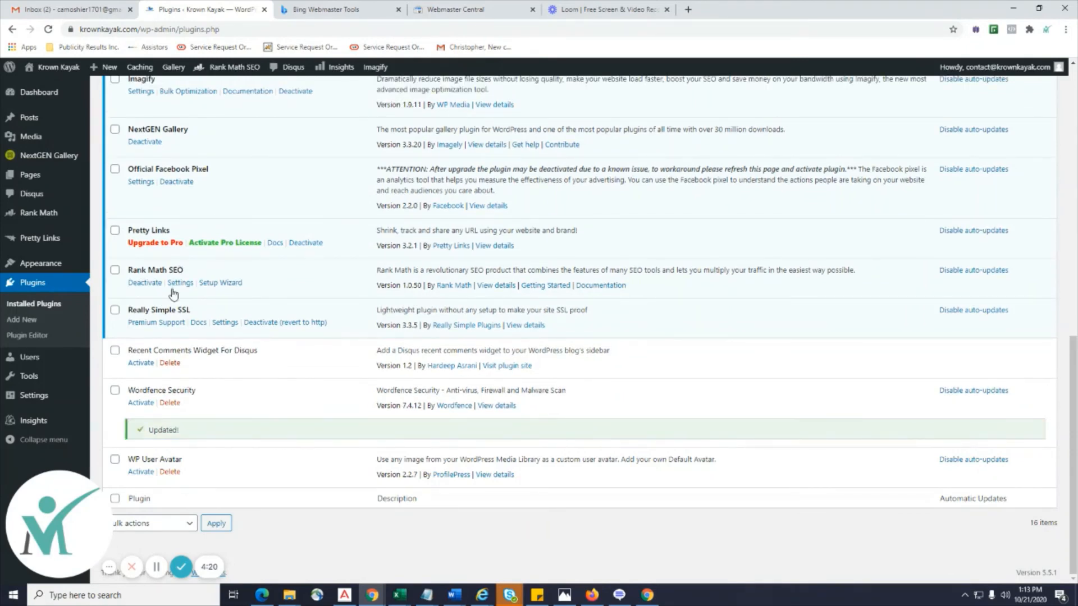
{"action": "left_click_drag", "start_coordinate": [260, 353], "coordinate": [126, 349]}
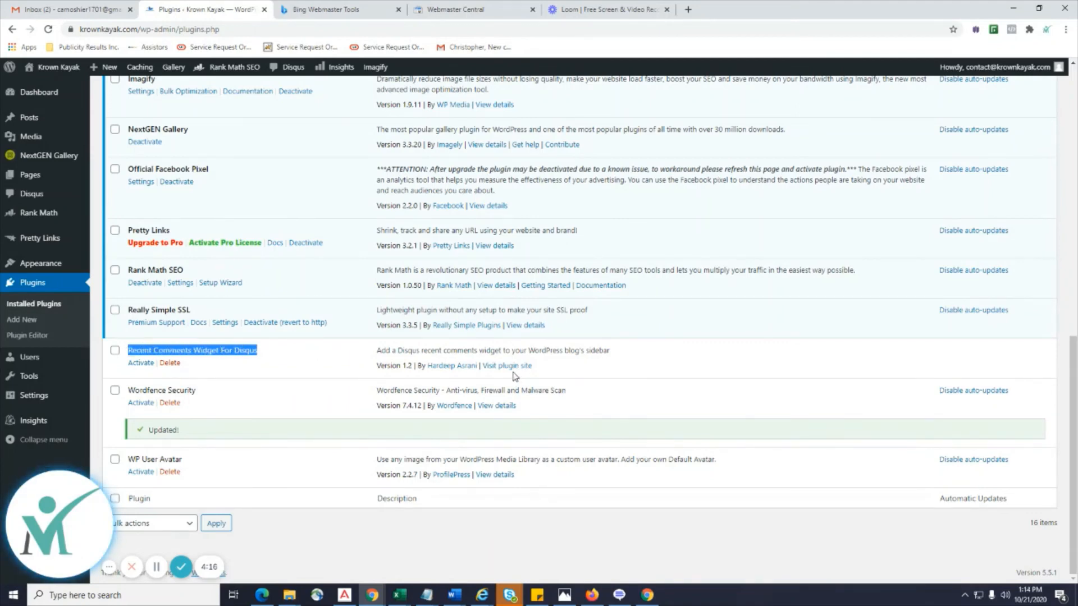
{"action": "left_click", "coordinate": [350, 400]}
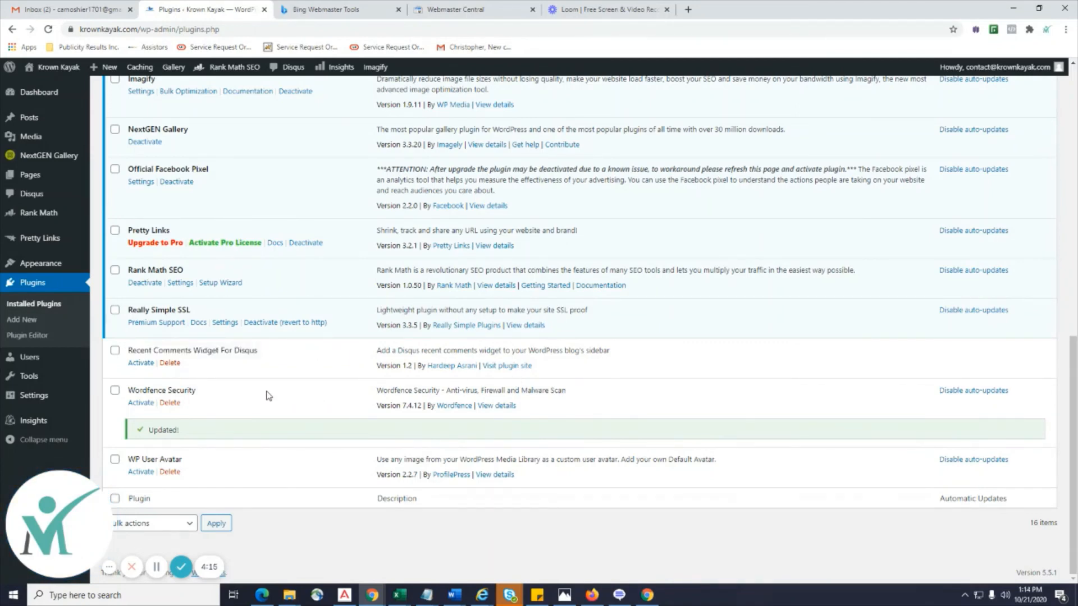
{"action": "left_click", "coordinate": [140, 404]}
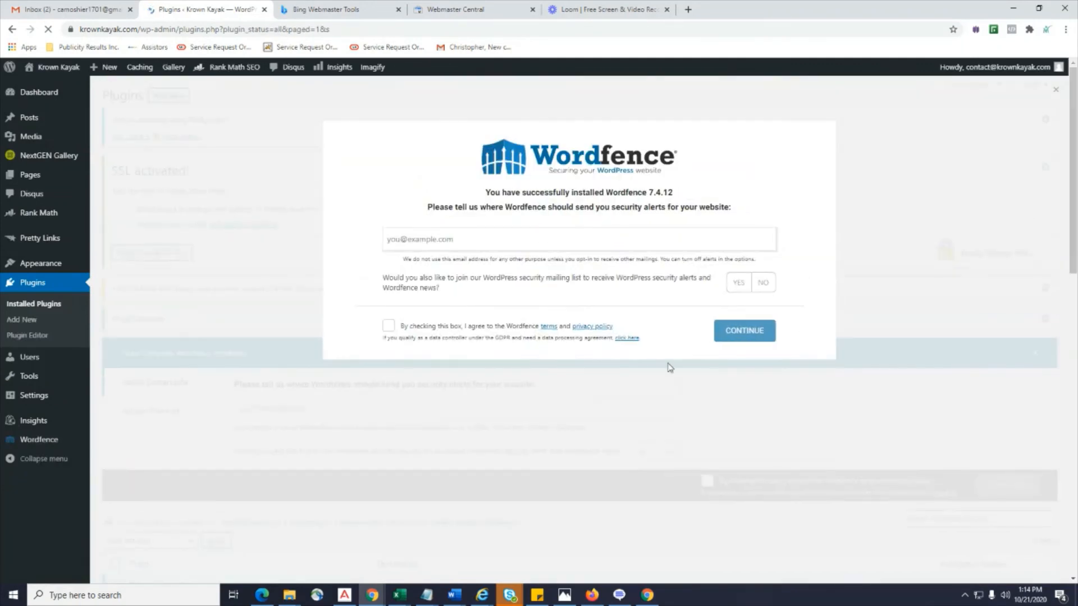
Submit Wordfence setup with the site's alert email, mailing-list opt-in and accepted terms, then check Gmail.
{"action": "left_click", "coordinate": [501, 245]}
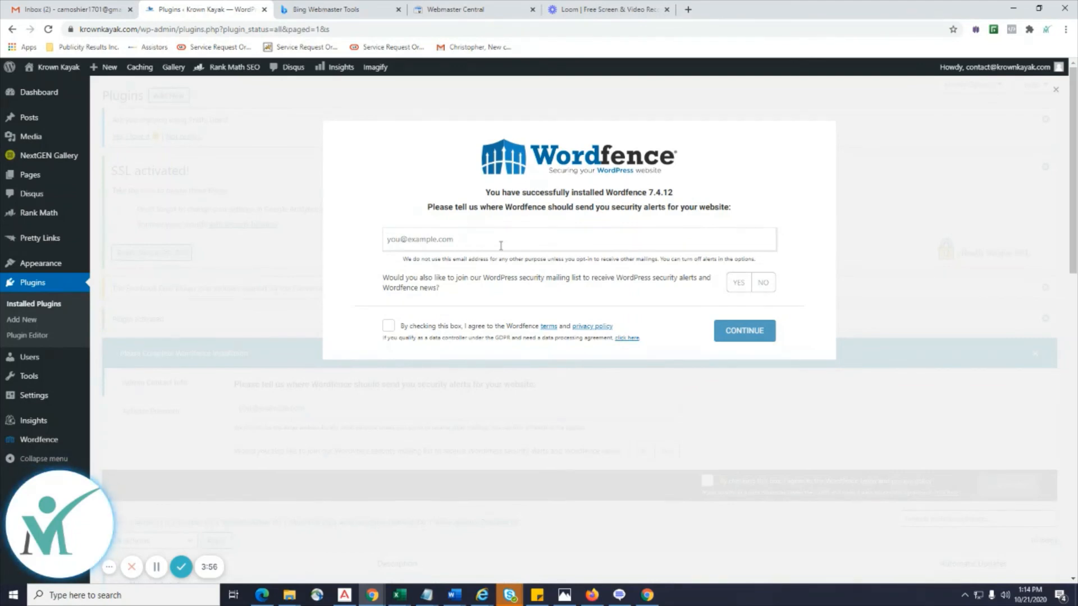
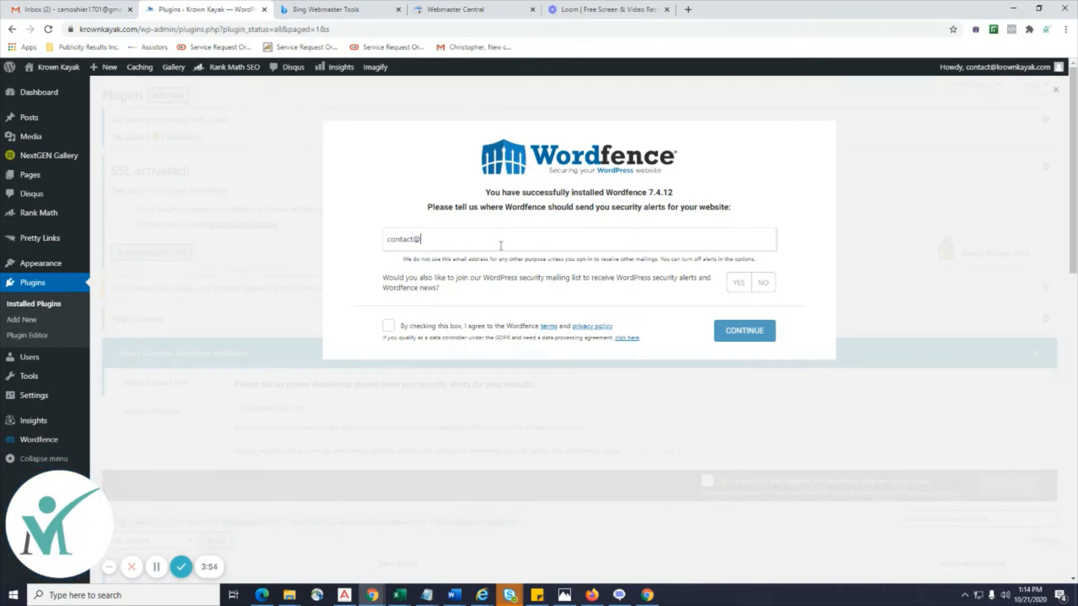
{"action": "left_click", "coordinate": [736, 283]}
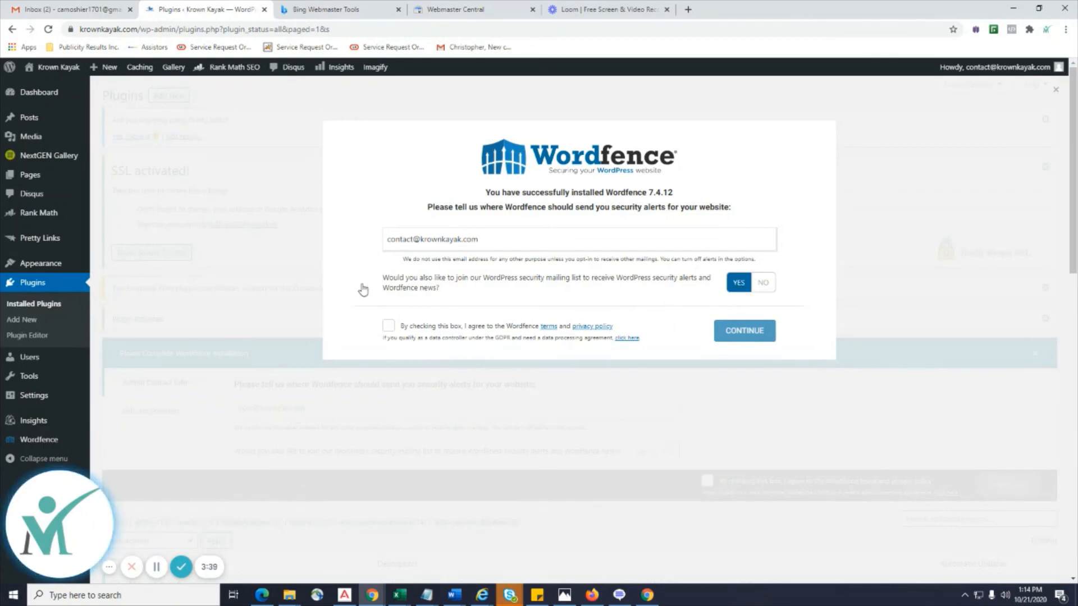
{"action": "left_click", "coordinate": [388, 328]}
{"action": "left_click", "coordinate": [739, 335]}
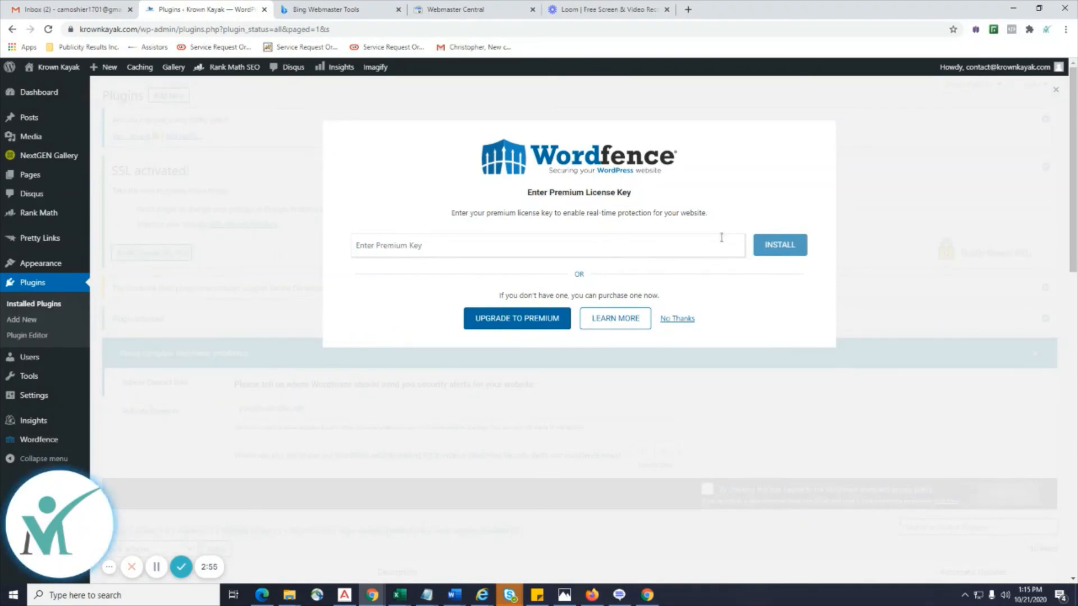
{"action": "left_click", "coordinate": [59, 10]}
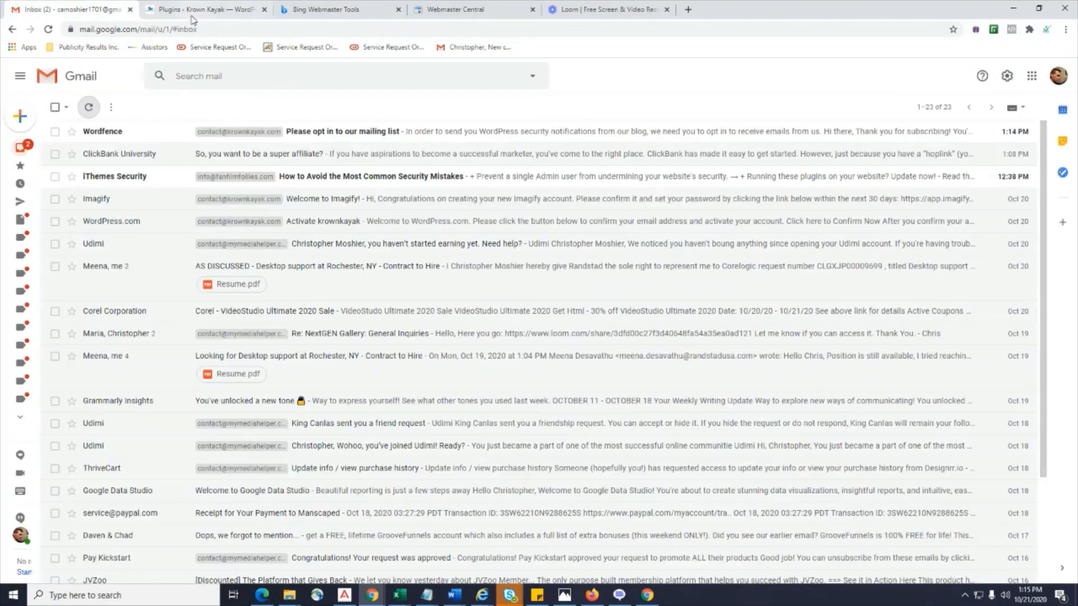
Confirm the Wordfence mailing-list subscription from the opt-in email in Gmail.
{"action": "left_click", "coordinate": [343, 132]}
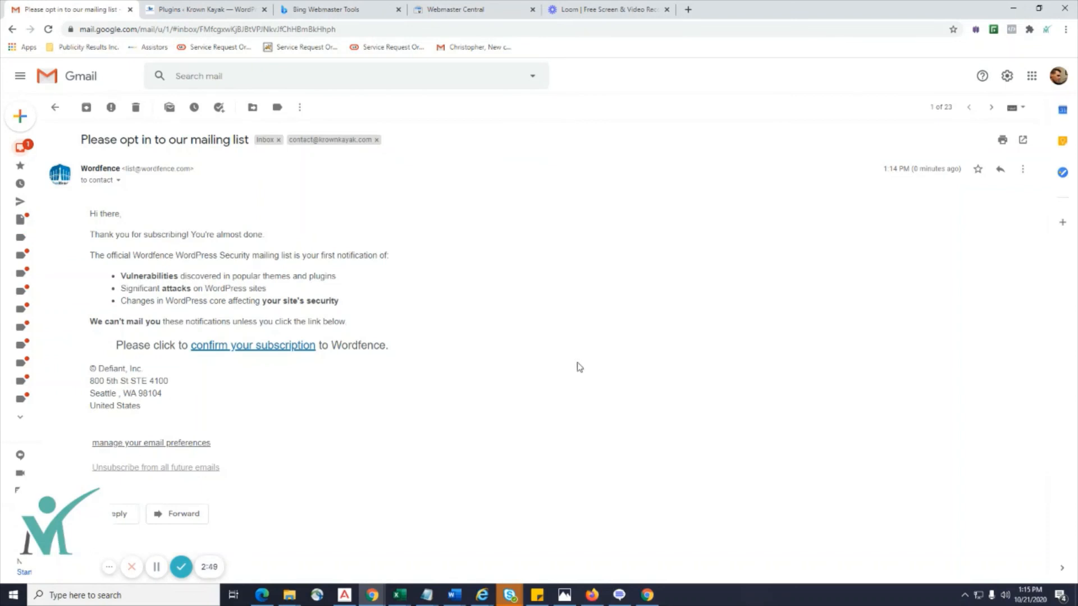
{"action": "left_click", "coordinate": [255, 354]}
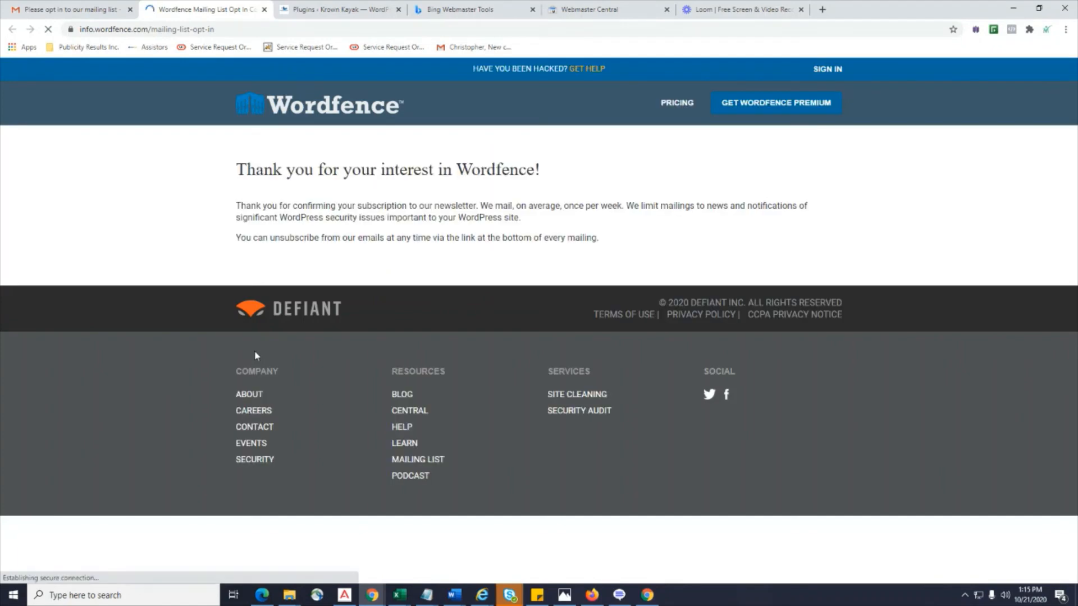
Decline the Wordfence premium license offer and go to the Wordfence Scan page.
{"action": "left_click", "coordinate": [347, 10]}
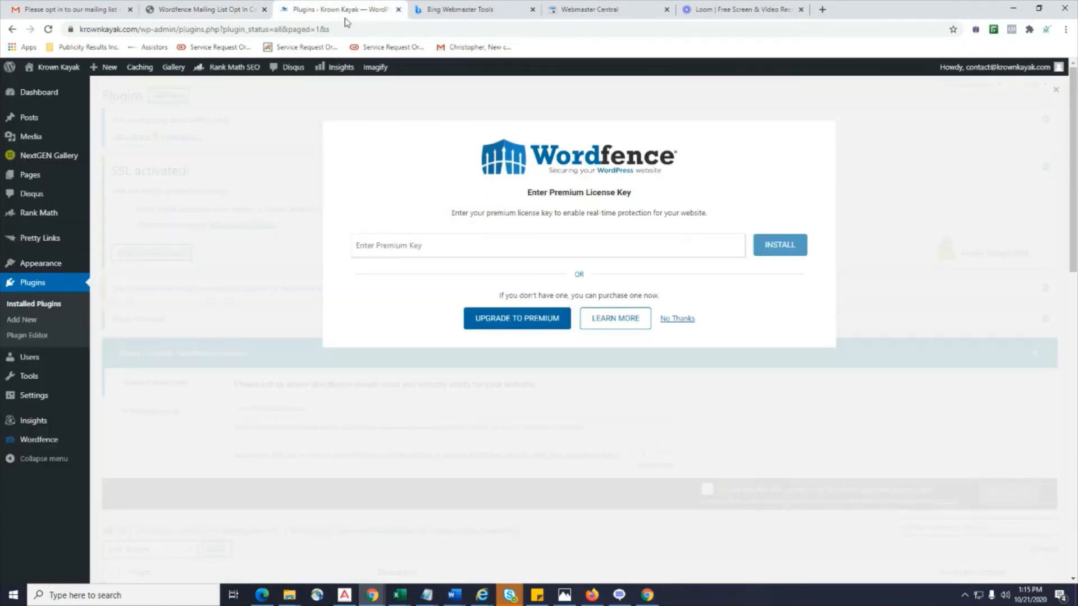
{"action": "left_click", "coordinate": [675, 320]}
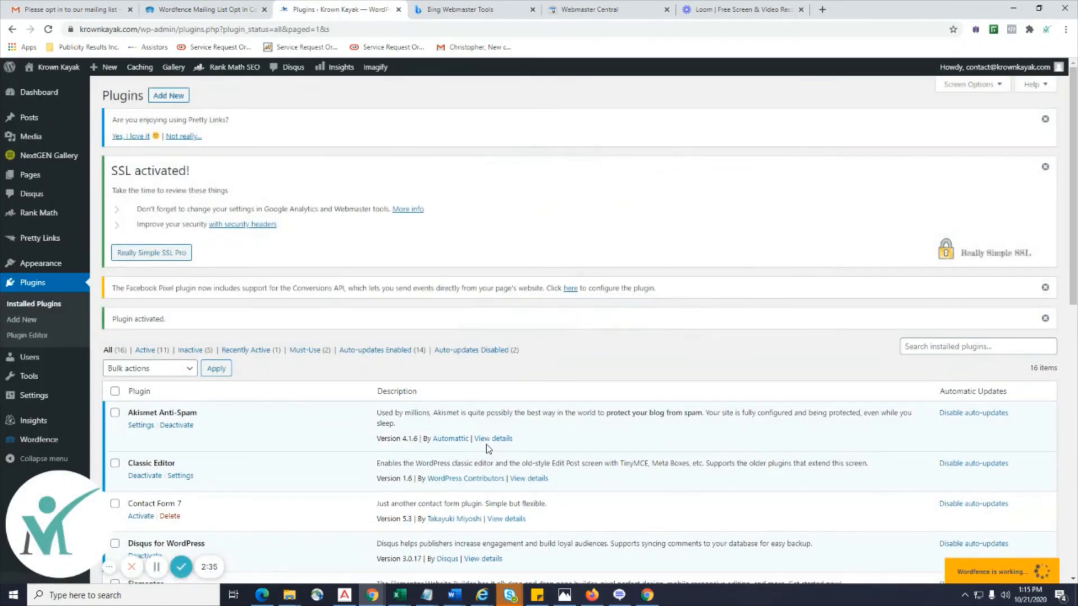
{"action": "scroll", "coordinate": [486, 446], "scroll_direction": "down", "scroll_amount": 1}
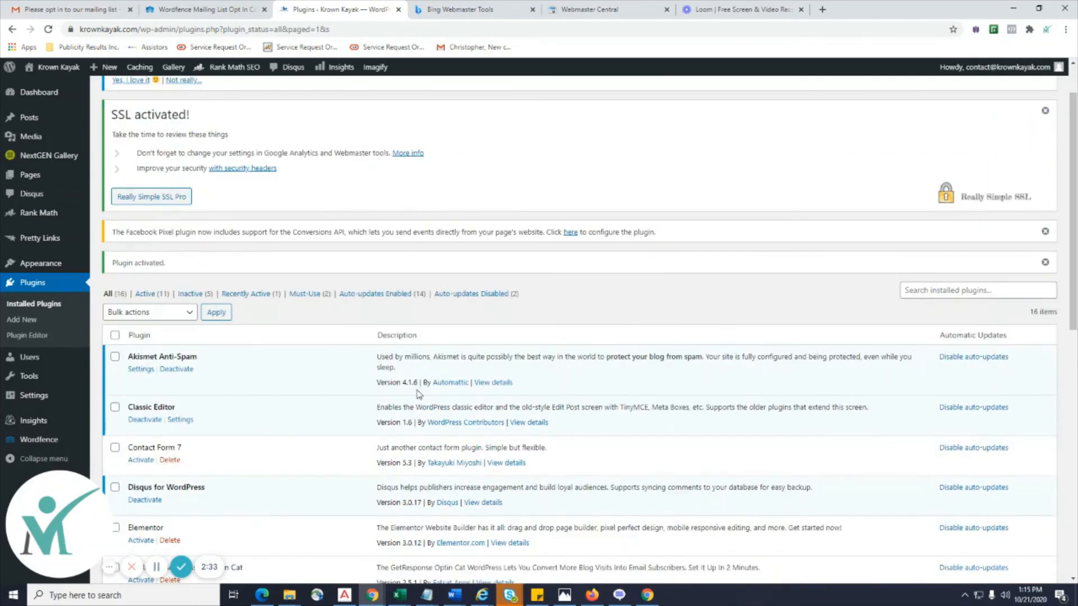
{"action": "mouse_move", "coordinate": [50, 443]}
{"action": "scroll", "coordinate": [49, 444], "scroll_direction": "down", "scroll_amount": 2}
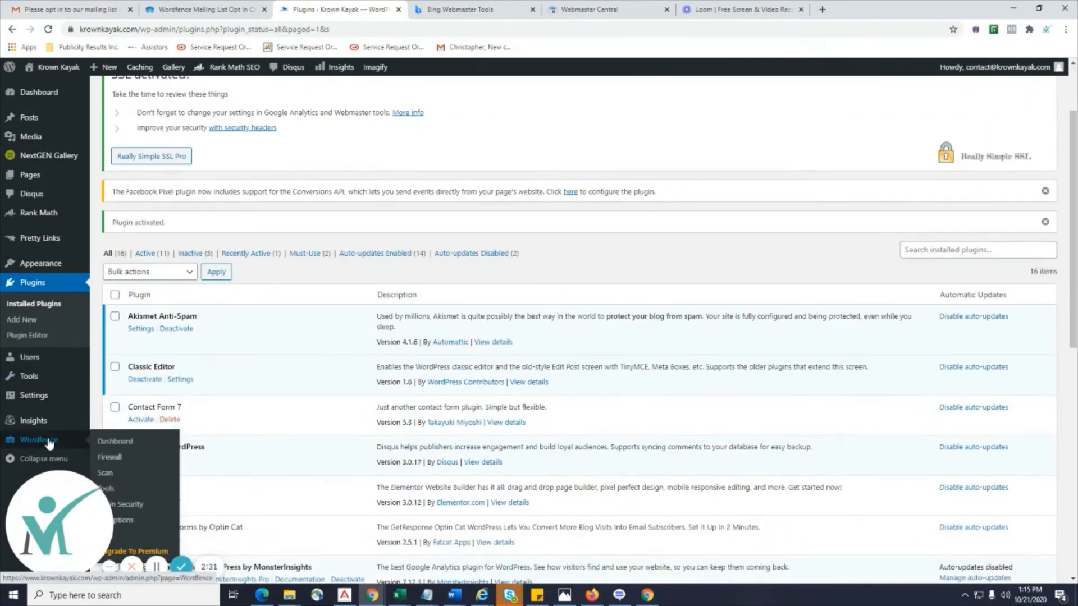
{"action": "left_click", "coordinate": [19, 485]}
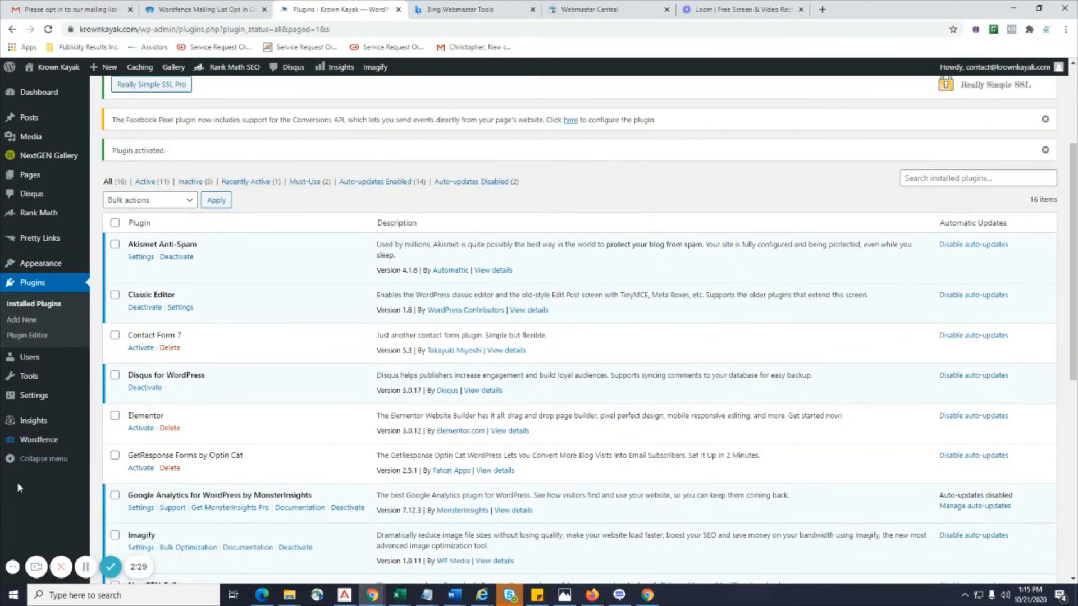
{"action": "left_click", "coordinate": [41, 441]}
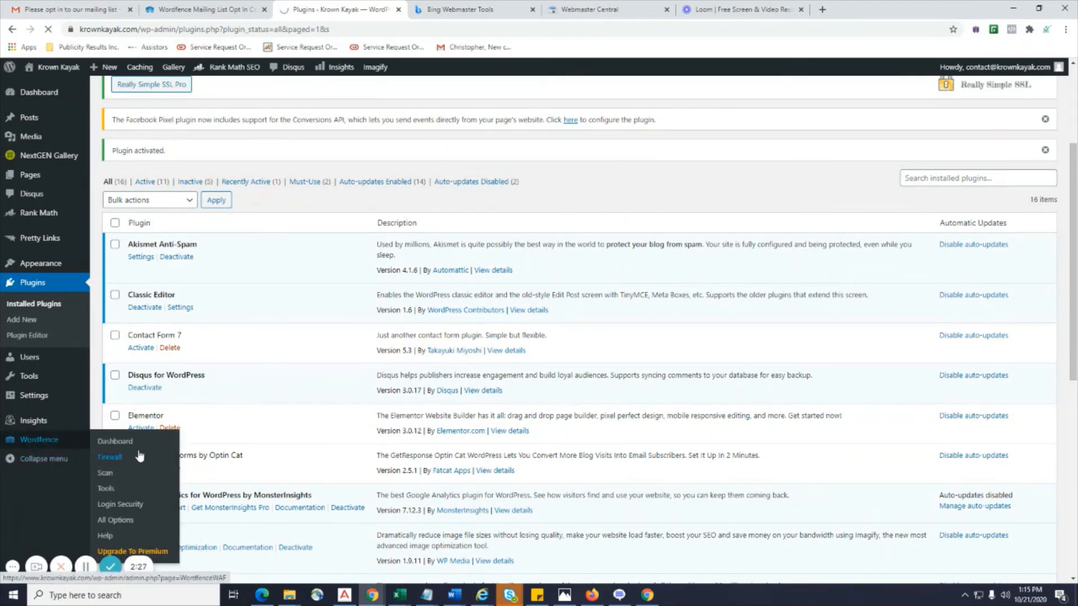
{"action": "left_click", "coordinate": [105, 473]}
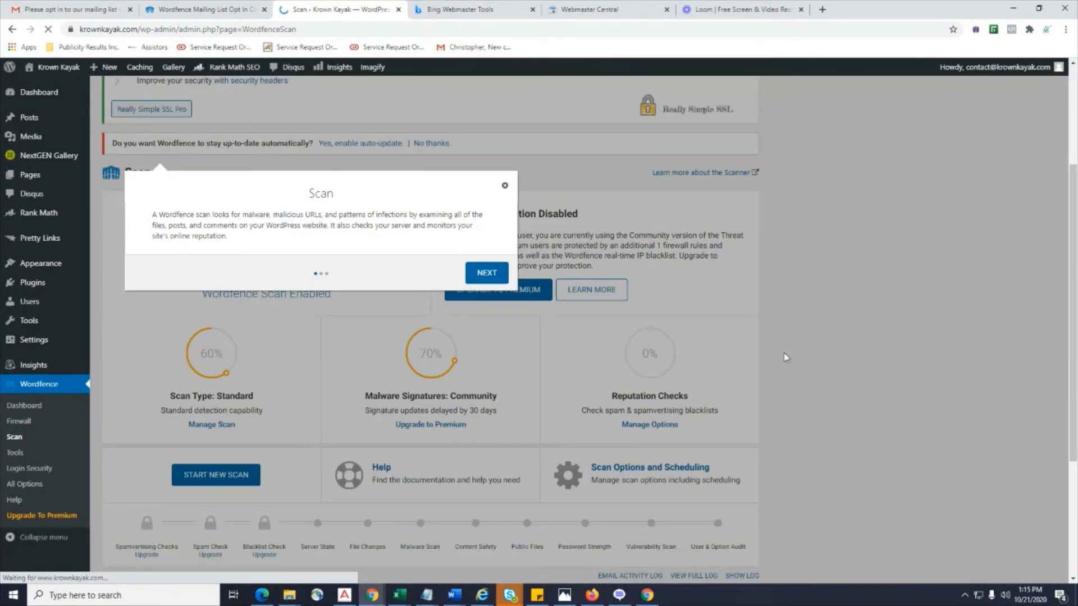
Step through the Wordfence scan tour and dismiss it with GOT IT.
{"action": "scroll", "coordinate": [749, 352], "scroll_direction": "up", "scroll_amount": 2}
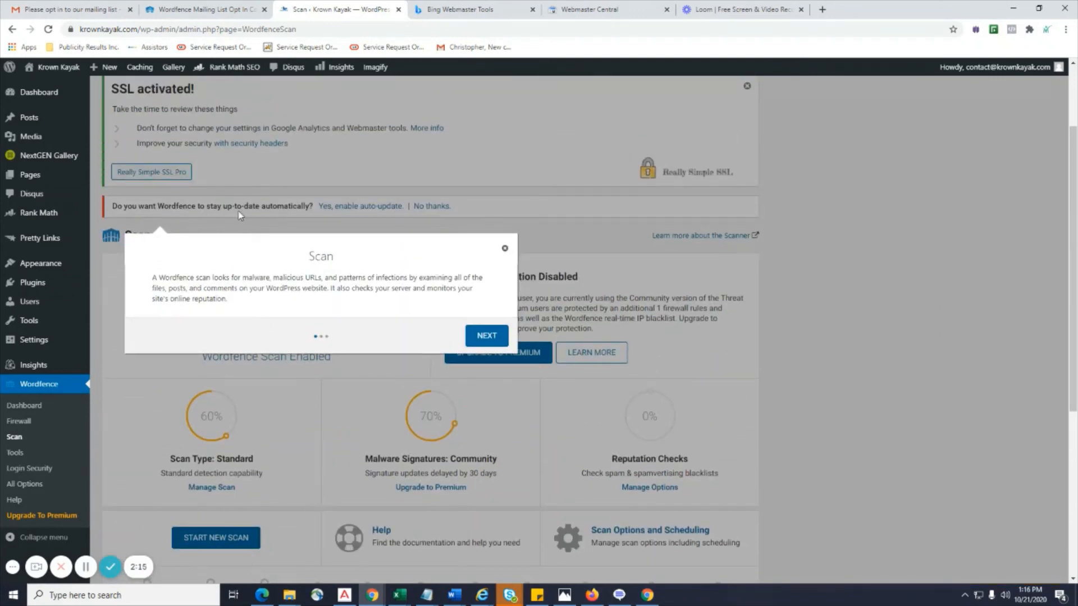
{"action": "left_click", "coordinate": [480, 343]}
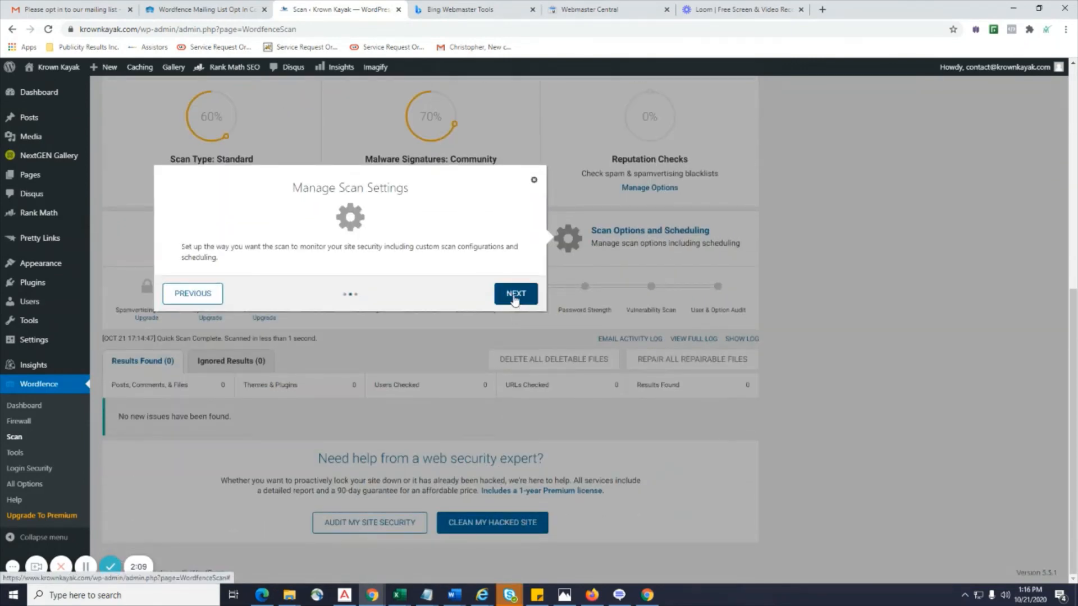
{"action": "left_click", "coordinate": [514, 298]}
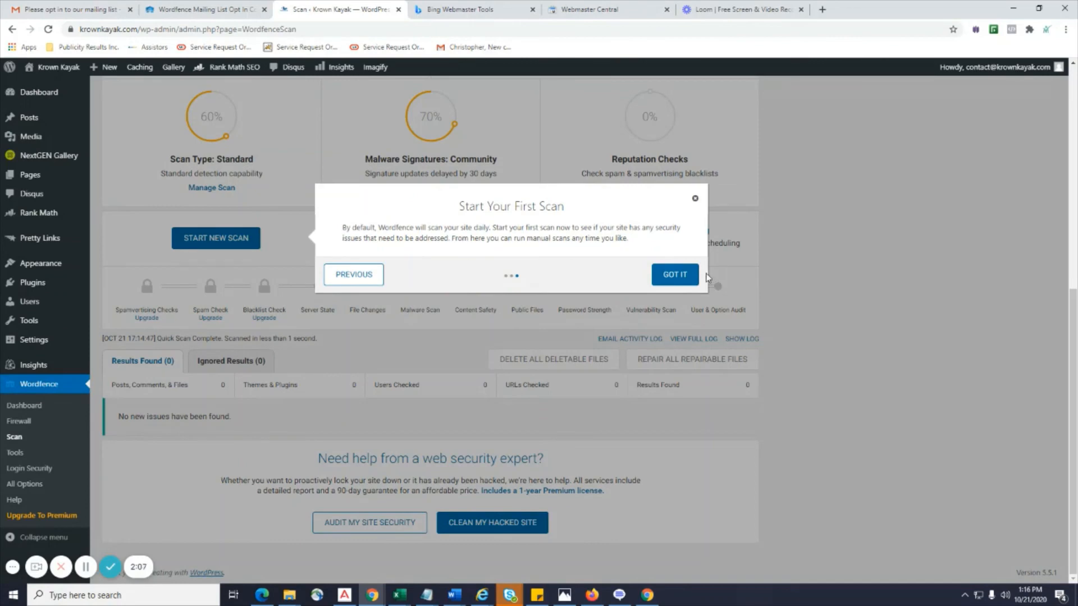
{"action": "left_click", "coordinate": [678, 275]}
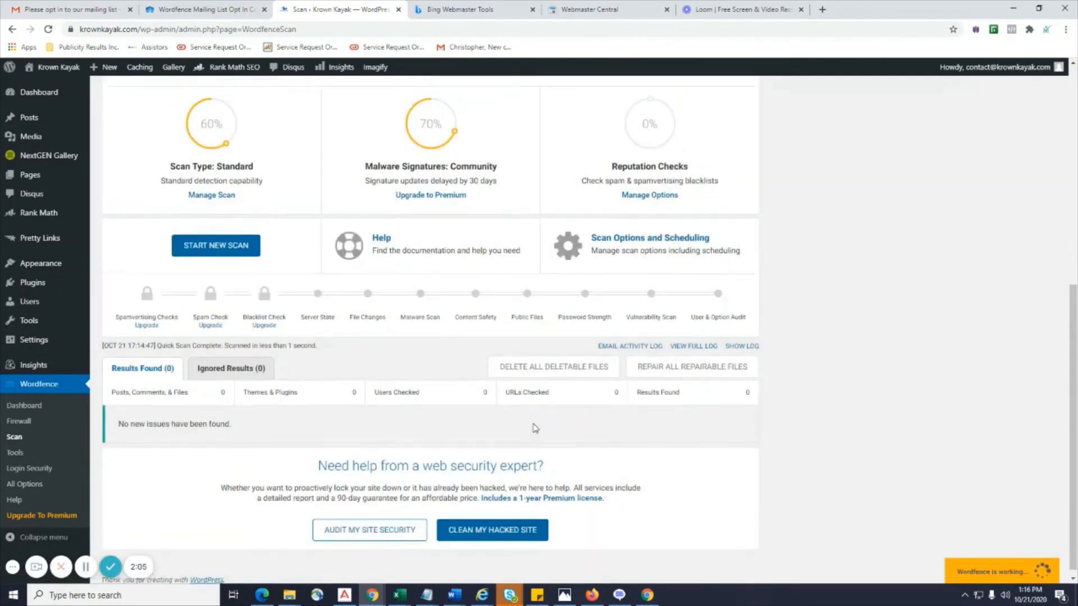
Enable Wordfence automatic updates and let the new scan run.
{"action": "scroll", "coordinate": [535, 428], "scroll_direction": "up", "scroll_amount": 8}
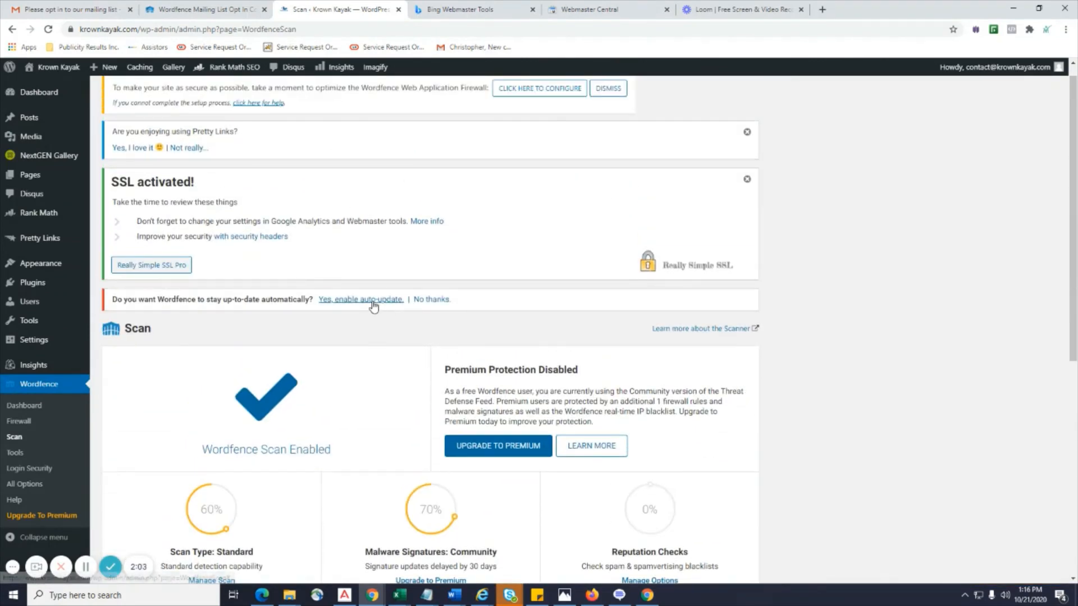
{"action": "left_click", "coordinate": [372, 302]}
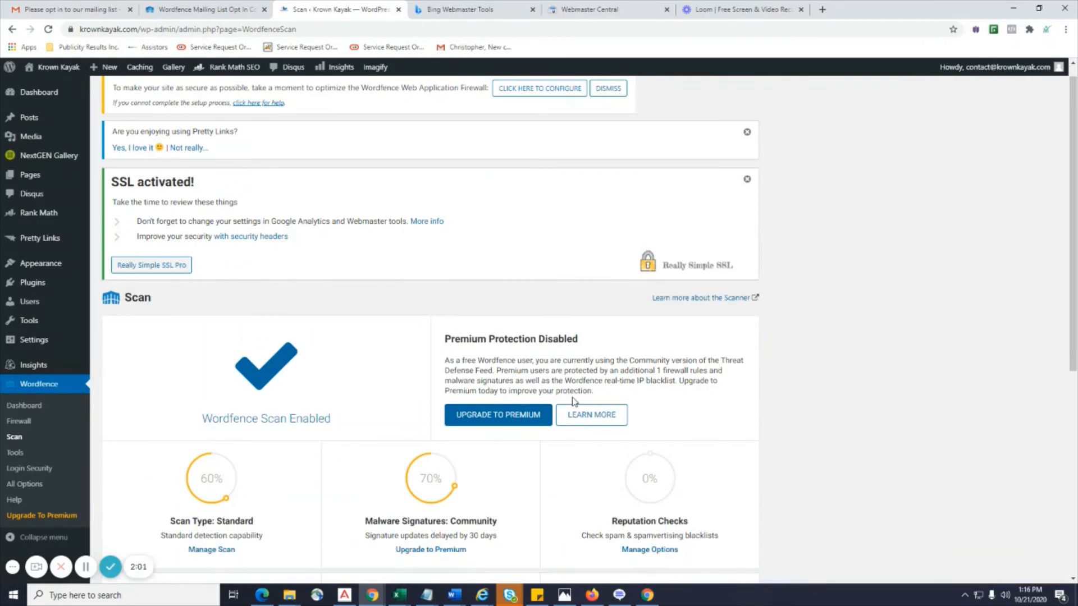
{"action": "scroll", "coordinate": [572, 400], "scroll_direction": "down", "scroll_amount": 5}
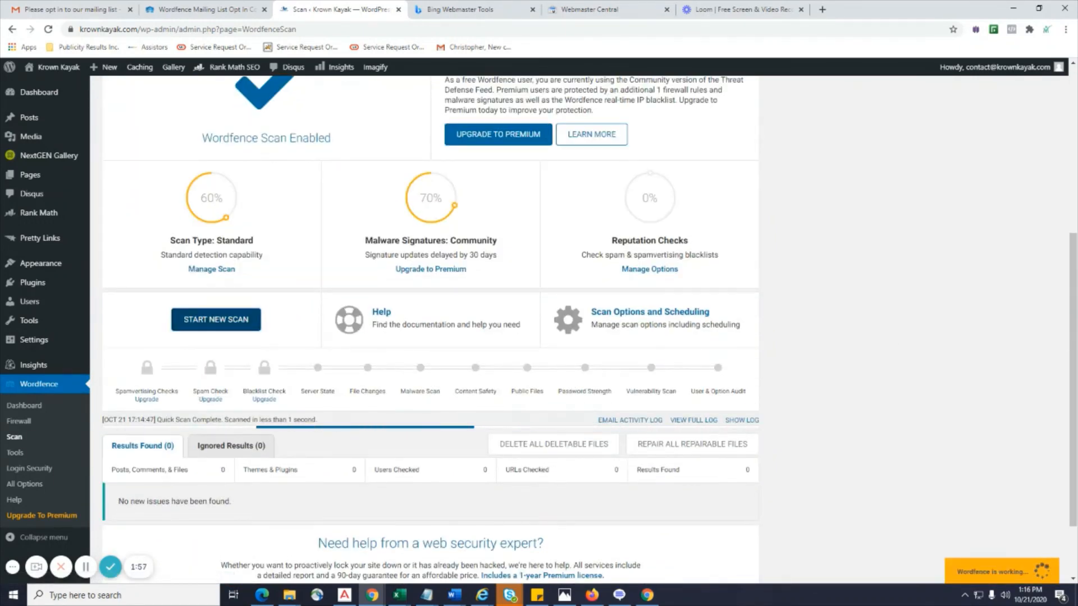
{"action": "scroll", "coordinate": [1053, 357], "scroll_direction": "down", "scroll_amount": 2}
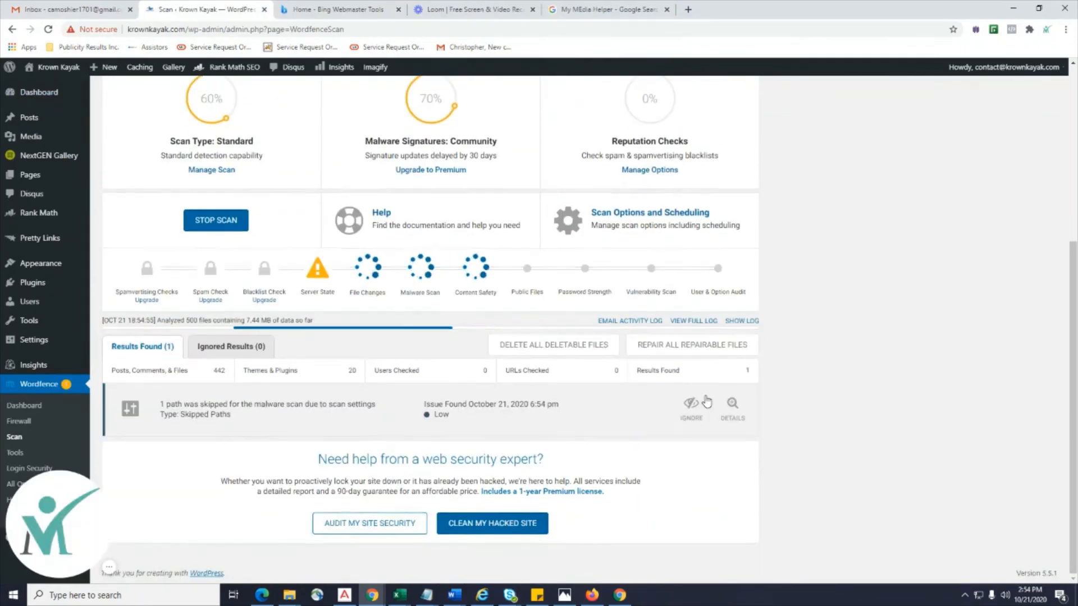
Launch firewall optimization from the 'CLICK HERE TO CONFIGURE' notice atop the Scan page.
{"action": "scroll", "coordinate": [707, 400], "scroll_direction": "up", "scroll_amount": 3}
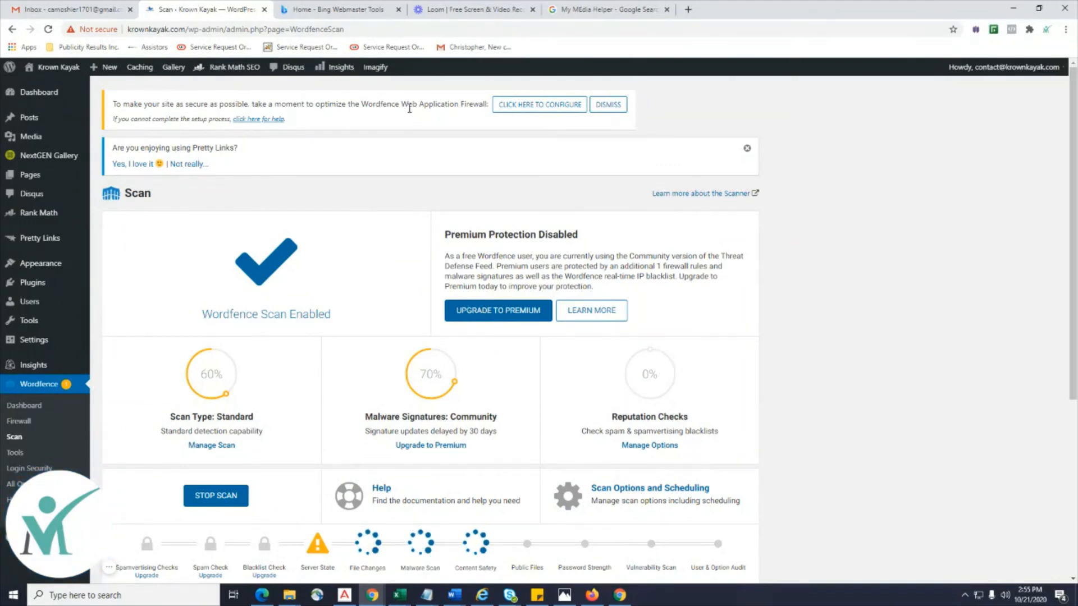
{"action": "left_click", "coordinate": [536, 103]}
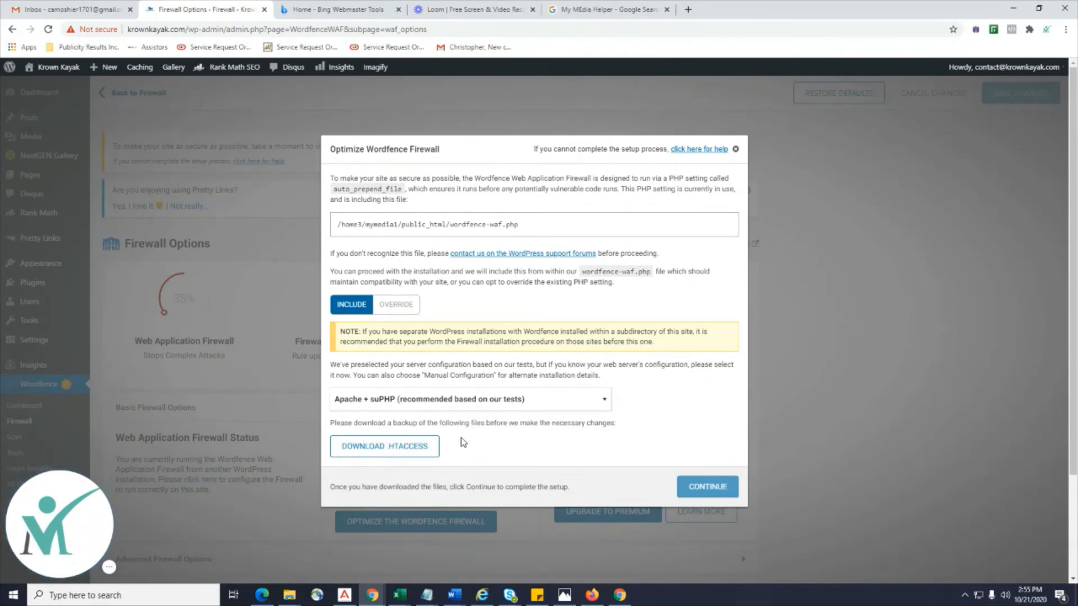
Back up .htaccess, install the optimized firewall for Apache + suPHP, and close the success notice.
{"action": "left_click", "coordinate": [409, 446]}
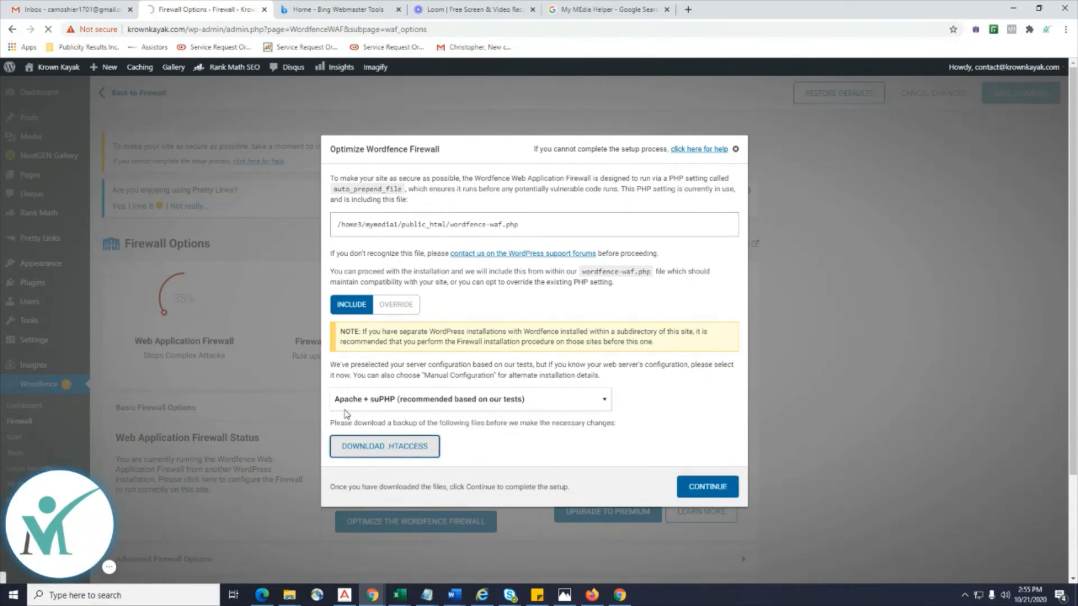
{"action": "left_click", "coordinate": [604, 392]}
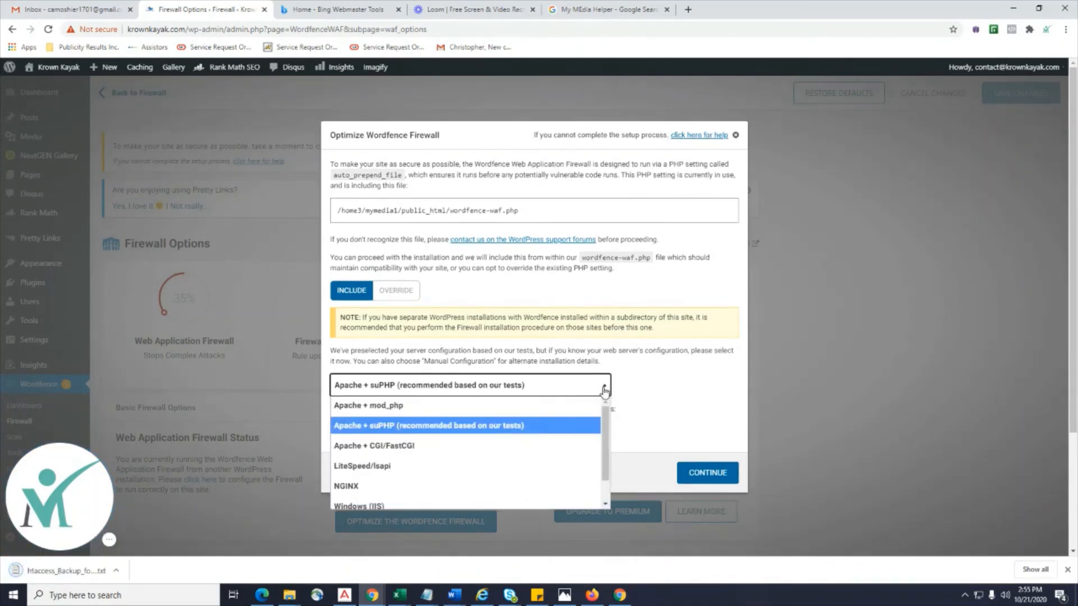
{"action": "left_click", "coordinate": [543, 426]}
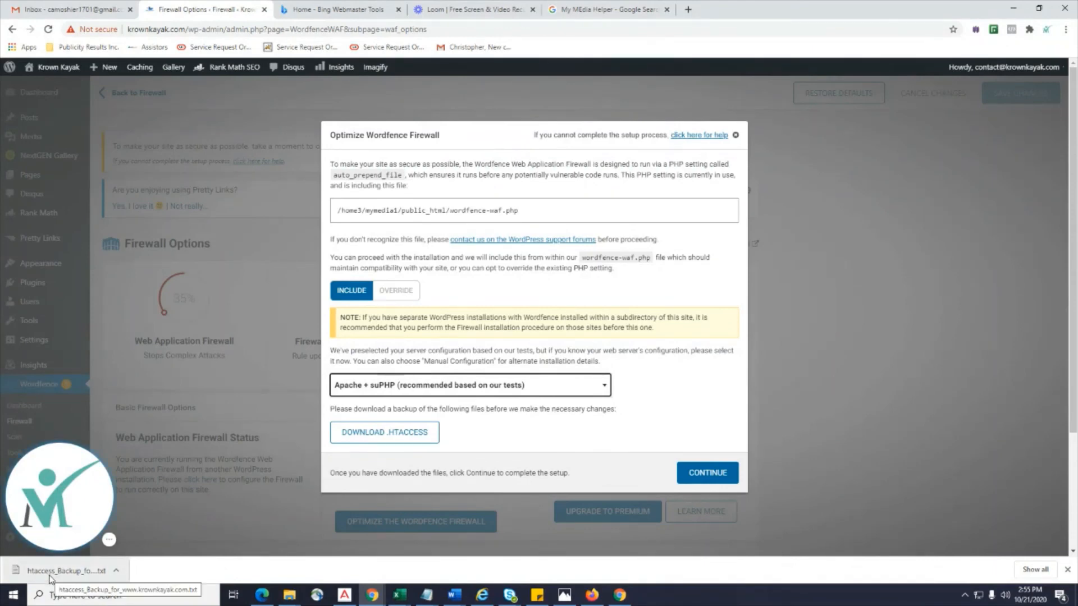
{"action": "left_click", "coordinate": [699, 474]}
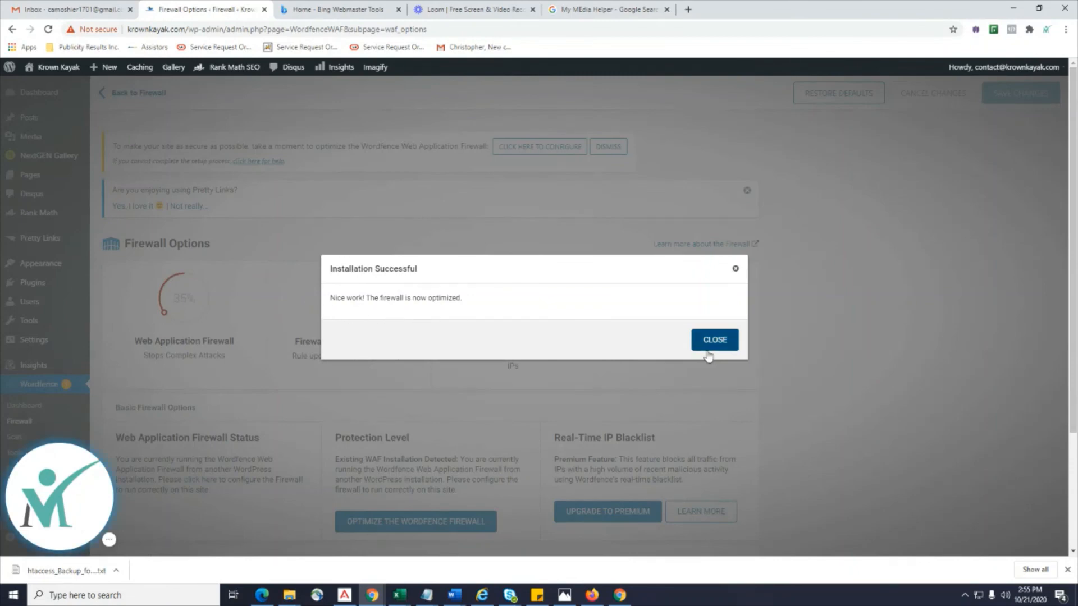
{"action": "left_click", "coordinate": [715, 341]}
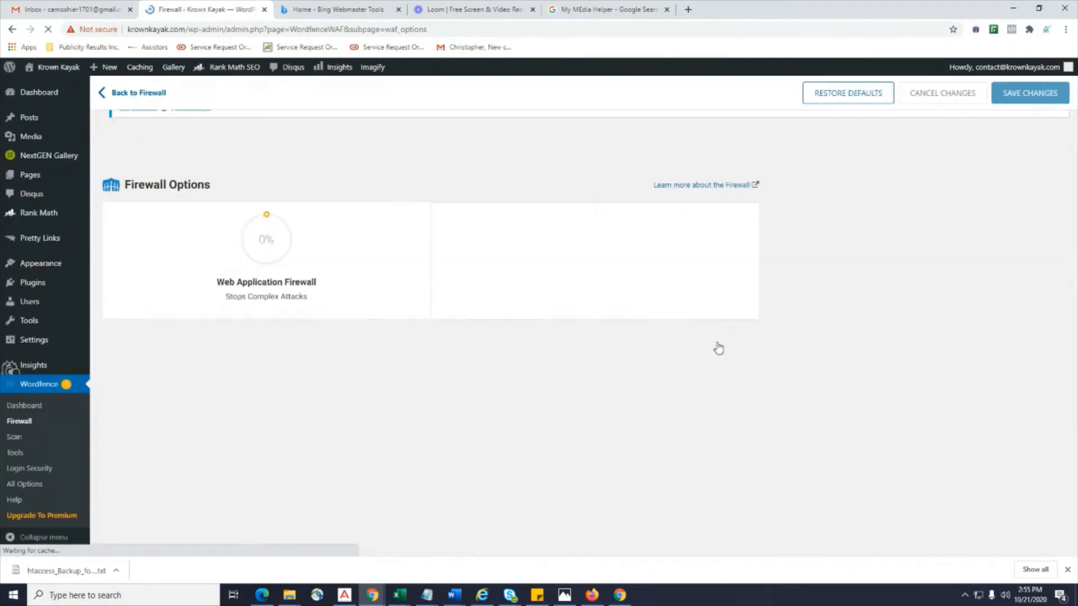
Review the firewall's Enabled and Protecting gauges and expand Advanced Firewall Options.
{"action": "scroll", "coordinate": [719, 343], "scroll_direction": "down", "scroll_amount": 3}
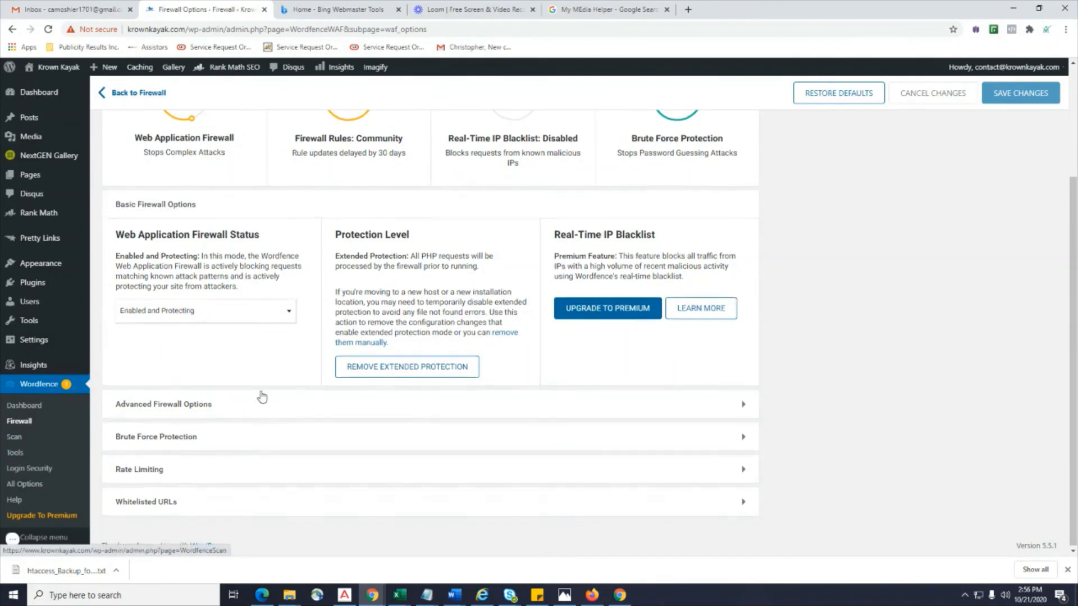
{"action": "scroll", "coordinate": [258, 396], "scroll_direction": "up", "scroll_amount": 3}
{"action": "mouse_move", "coordinate": [189, 243]}
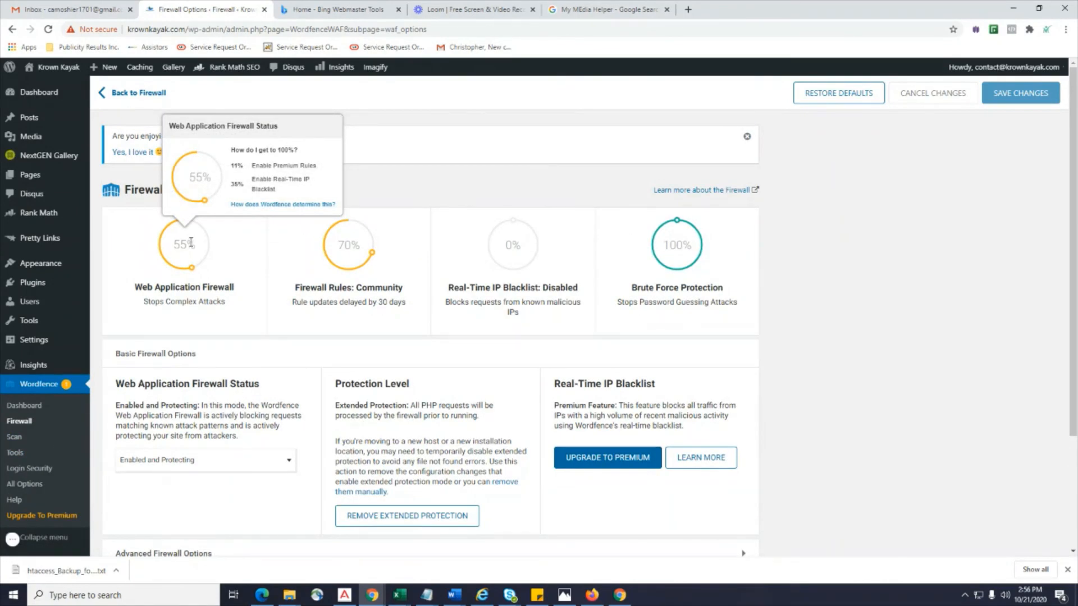
{"action": "mouse_move", "coordinate": [336, 247]}
{"action": "scroll", "coordinate": [249, 358], "scroll_direction": "down", "scroll_amount": 3}
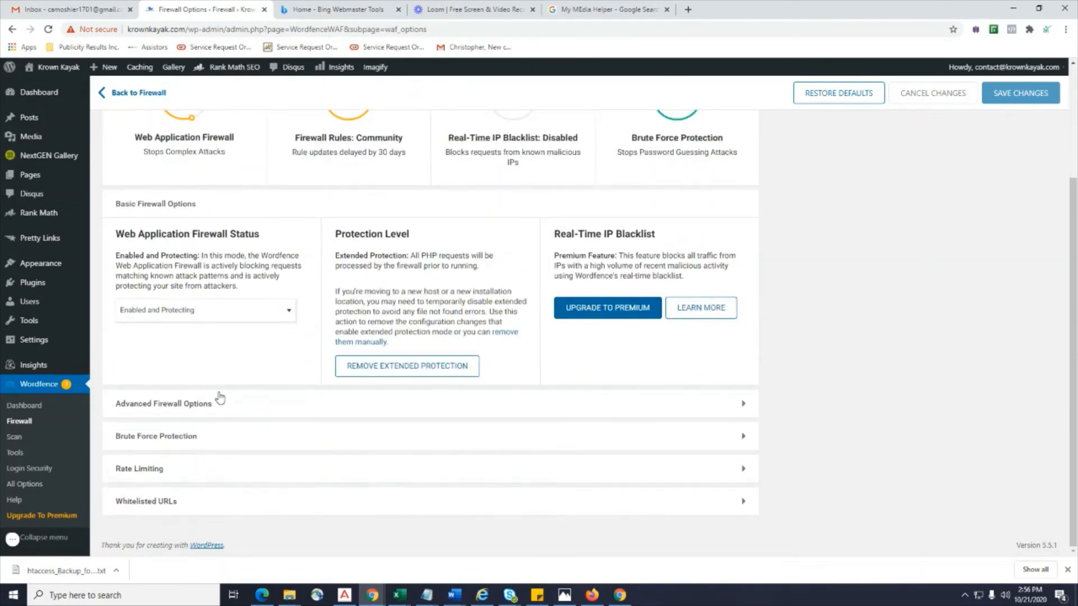
{"action": "left_click", "coordinate": [220, 398]}
{"action": "scroll", "coordinate": [238, 441], "scroll_direction": "down", "scroll_amount": 3}
{"action": "scroll", "coordinate": [238, 442], "scroll_direction": "down", "scroll_amount": 10}
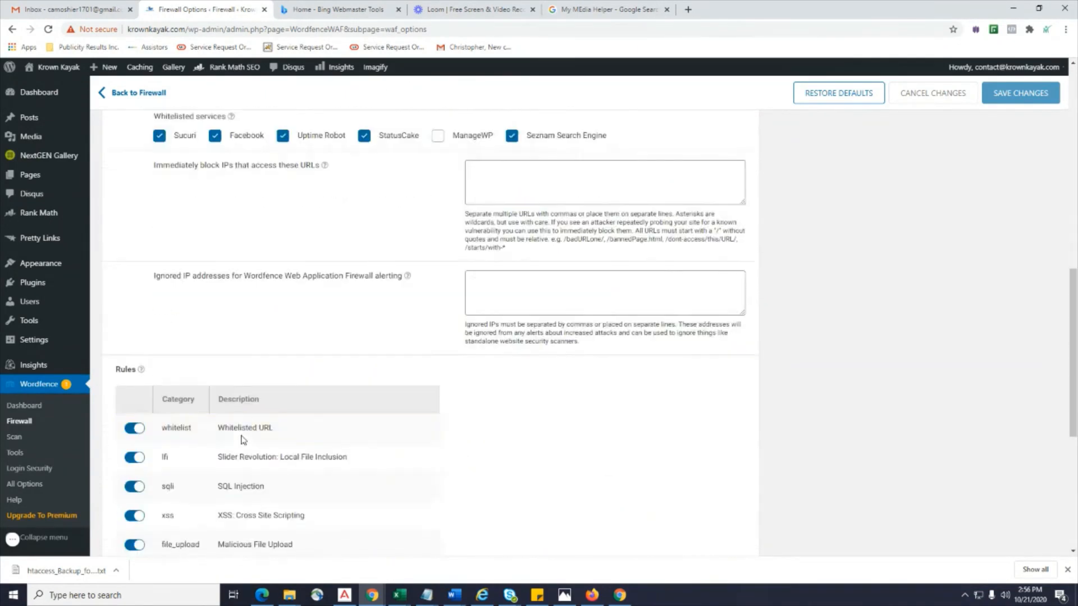
Return to the Wordfence Scan page and follow the running scan's progress.
{"action": "left_click", "coordinate": [16, 439]}
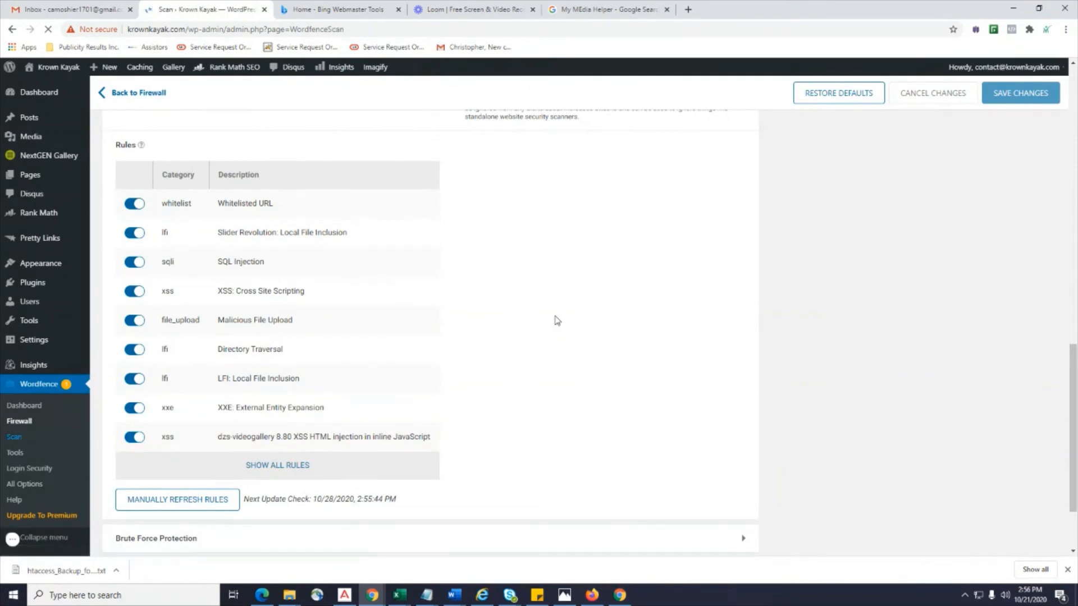
{"action": "scroll", "coordinate": [557, 321], "scroll_direction": "down", "scroll_amount": 3}
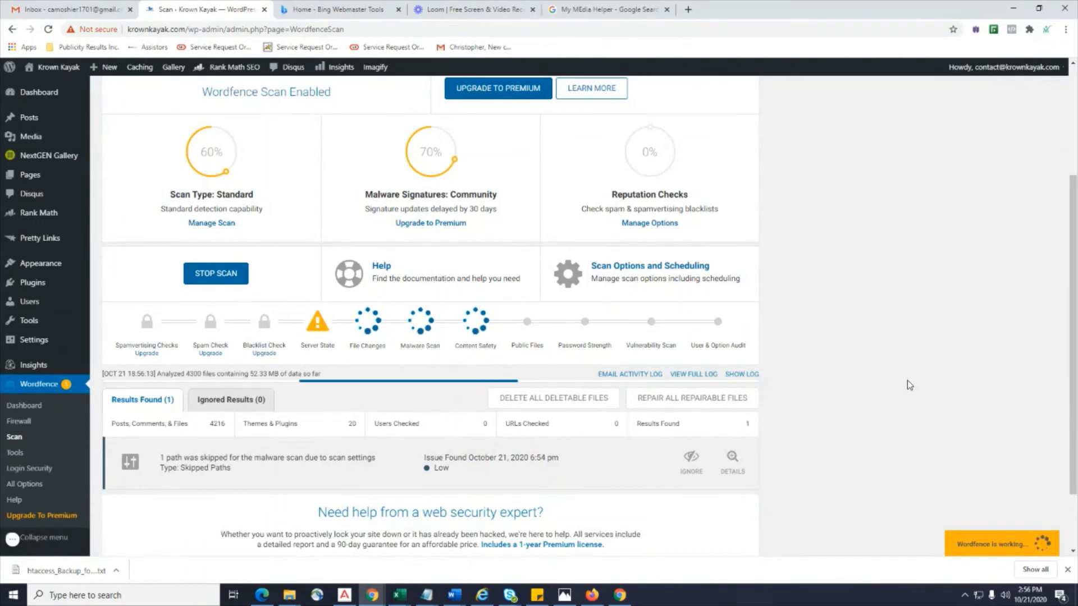
{"action": "scroll", "coordinate": [907, 380], "scroll_direction": "down", "scroll_amount": 2}
{"action": "scroll", "coordinate": [907, 379], "scroll_direction": "up", "scroll_amount": 1}
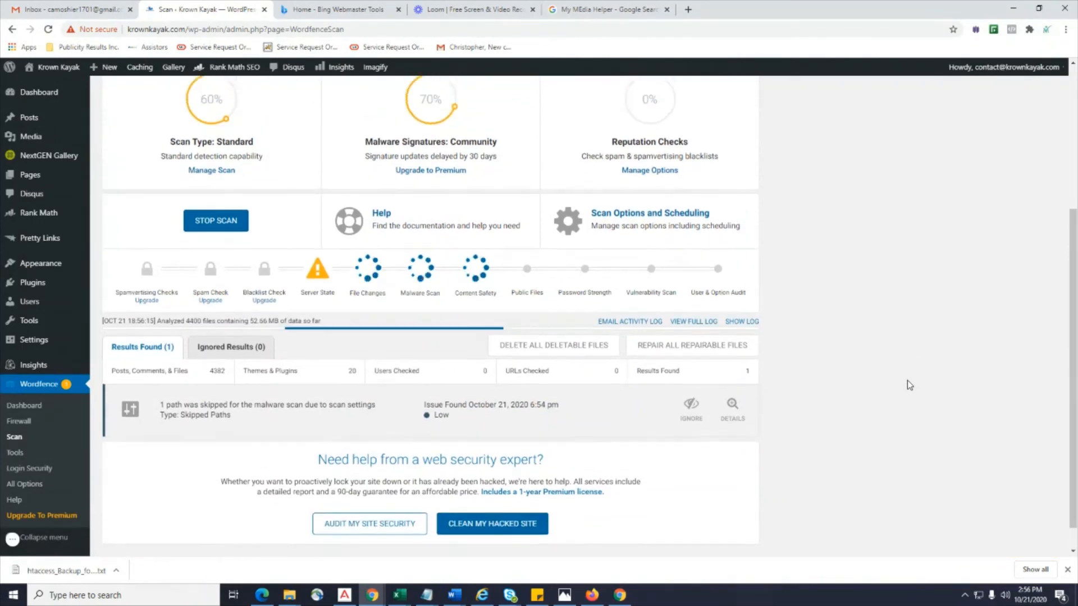
{"action": "scroll", "coordinate": [907, 380], "scroll_direction": "up", "scroll_amount": 3}
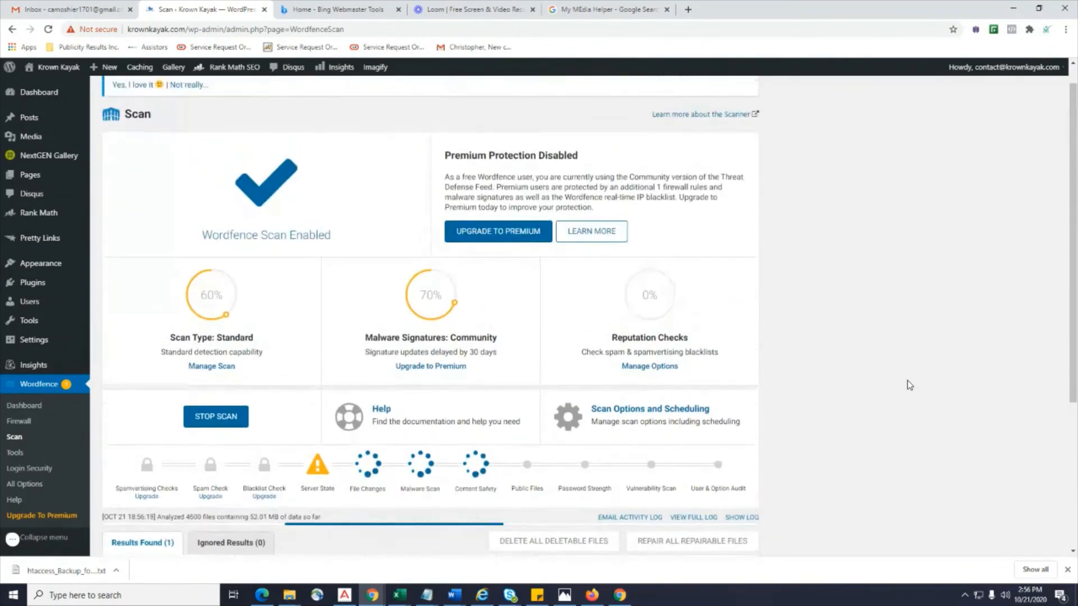
{"action": "scroll", "coordinate": [907, 380], "scroll_direction": "down", "scroll_amount": 2}
{"action": "scroll", "coordinate": [140, 476], "scroll_direction": "down", "scroll_amount": 2}
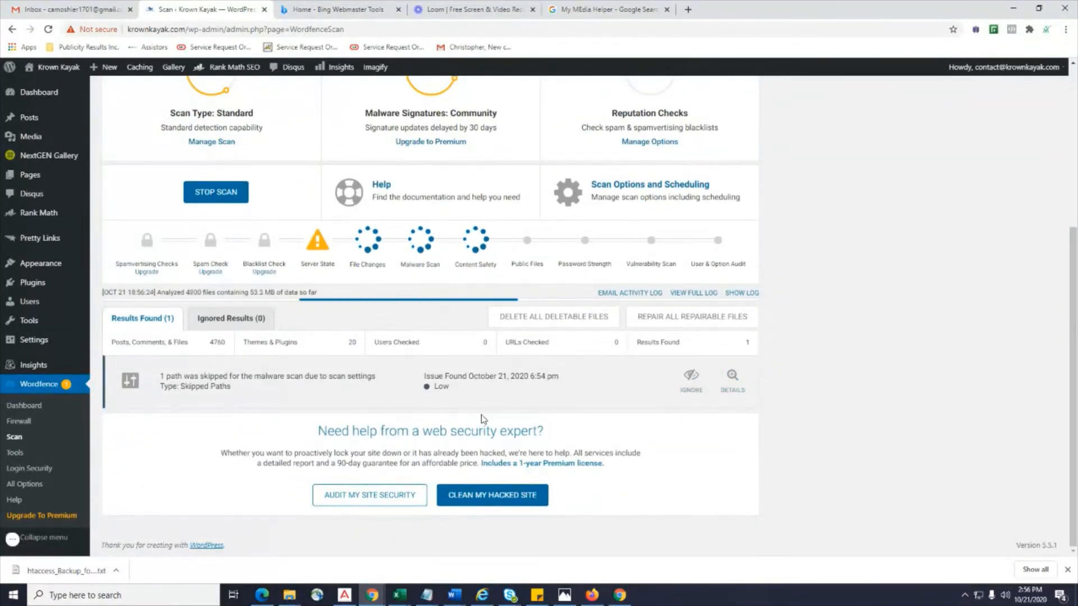
{"action": "scroll", "coordinate": [235, 218], "scroll_direction": "up", "scroll_amount": 5}
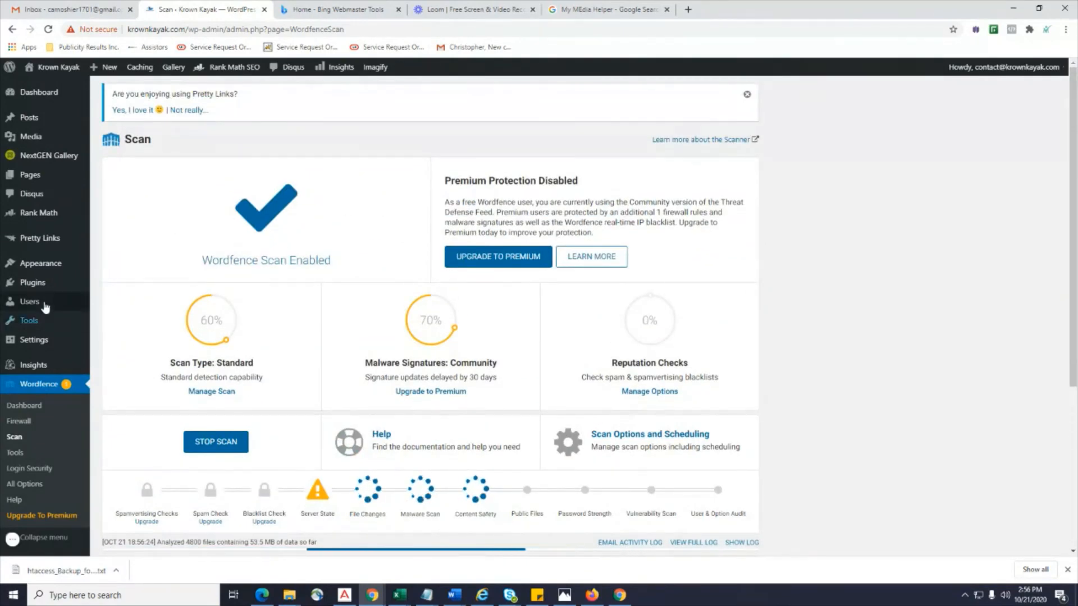
{"action": "mouse_move", "coordinate": [33, 283]}
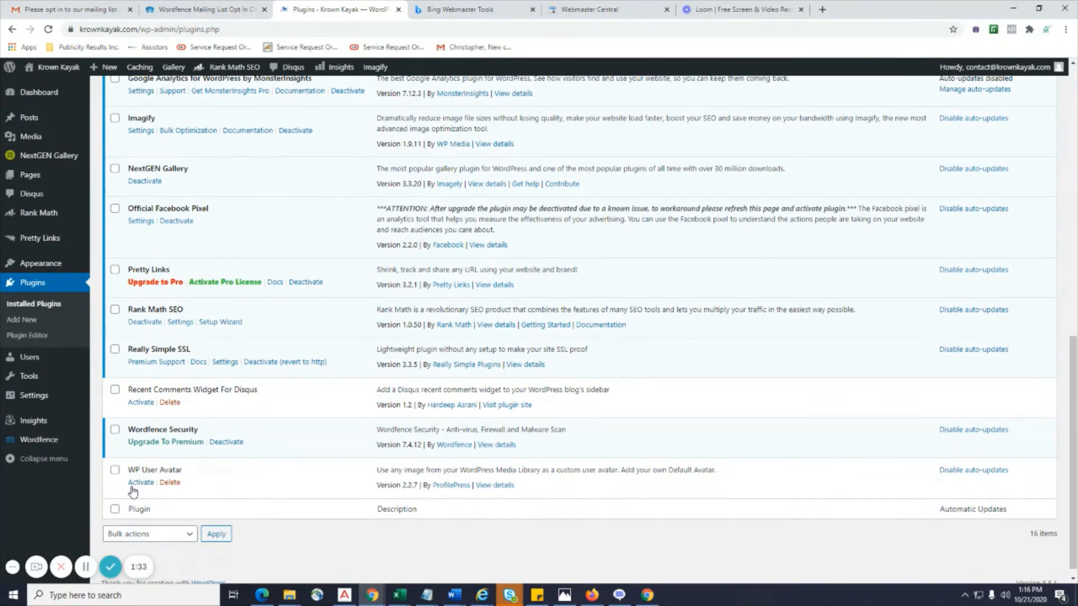
Activate WP User Avatar and open the Choose Image dialog for its Default Avatar.
{"action": "left_click", "coordinate": [140, 484]}
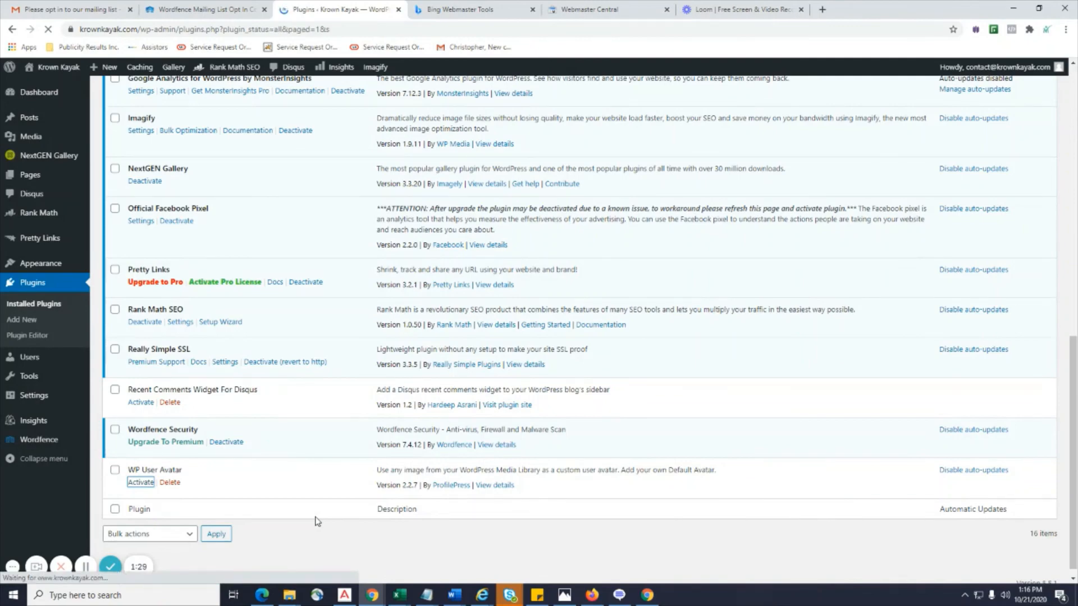
{"action": "scroll", "coordinate": [280, 377], "scroll_direction": "down", "scroll_amount": 10}
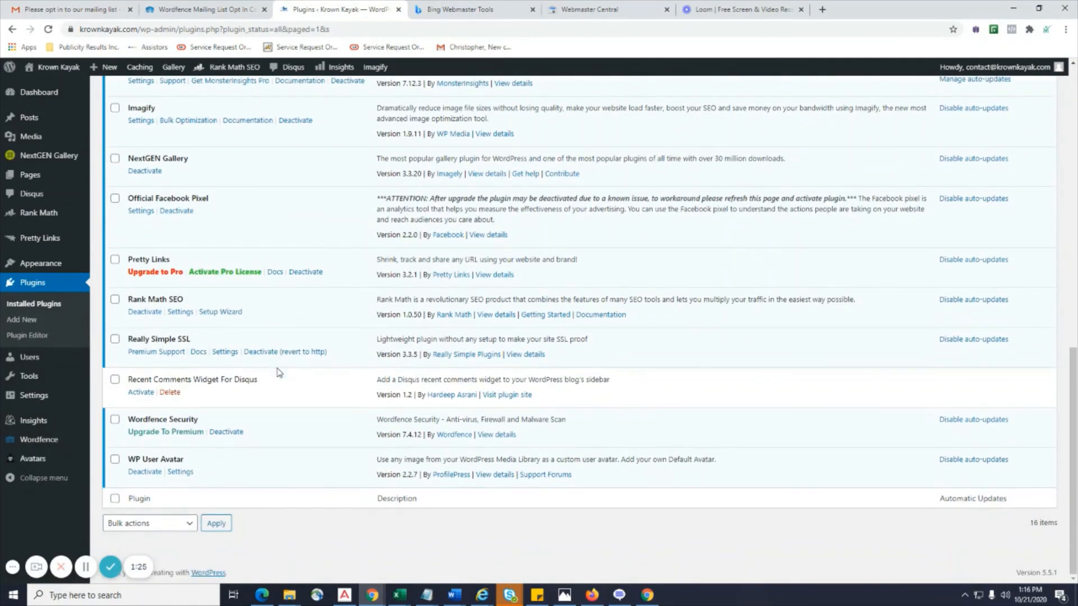
{"action": "left_click", "coordinate": [181, 473]}
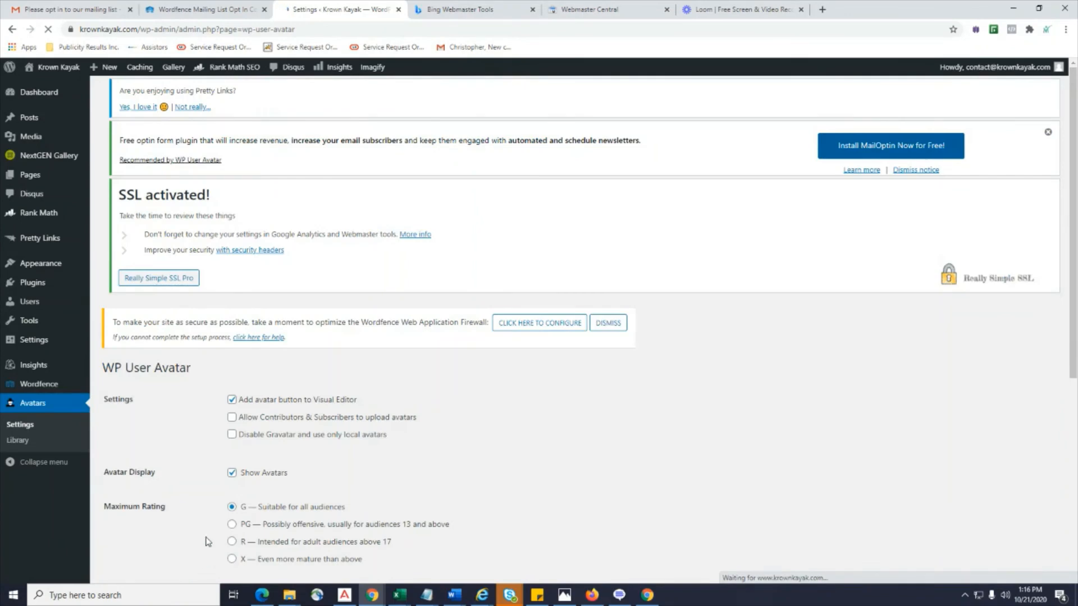
{"action": "scroll", "coordinate": [207, 522], "scroll_direction": "down", "scroll_amount": 6}
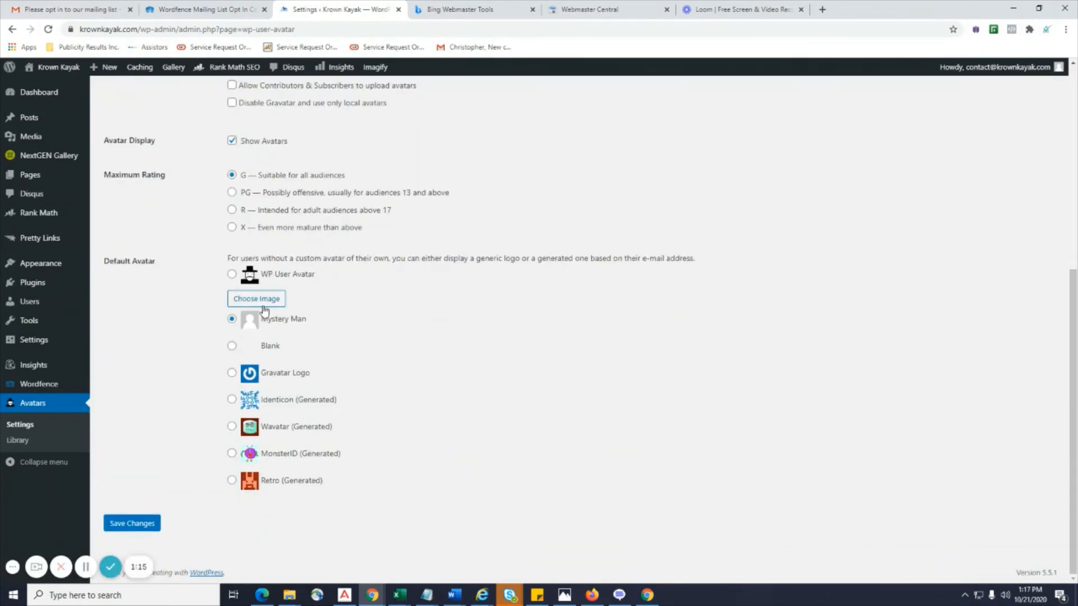
{"action": "left_click", "coordinate": [263, 300]}
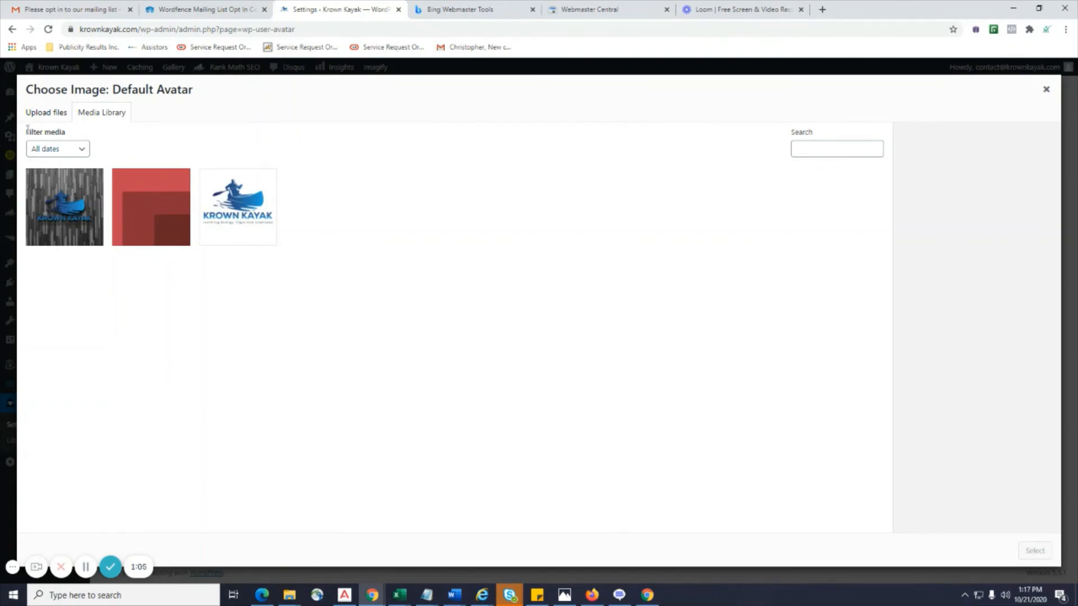
Upload the portrait photo from the Desktop's Media folder into the Default Avatar chooser.
{"action": "left_click", "coordinate": [41, 112]}
{"action": "left_click", "coordinate": [540, 313]}
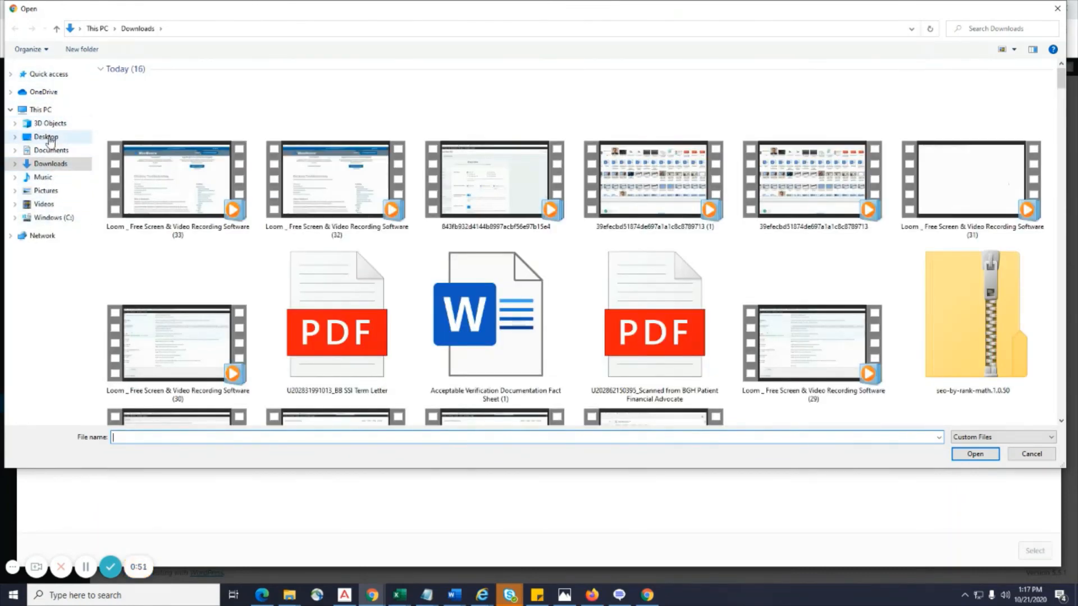
{"action": "left_click", "coordinate": [51, 139]}
{"action": "double_click", "coordinate": [373, 96]}
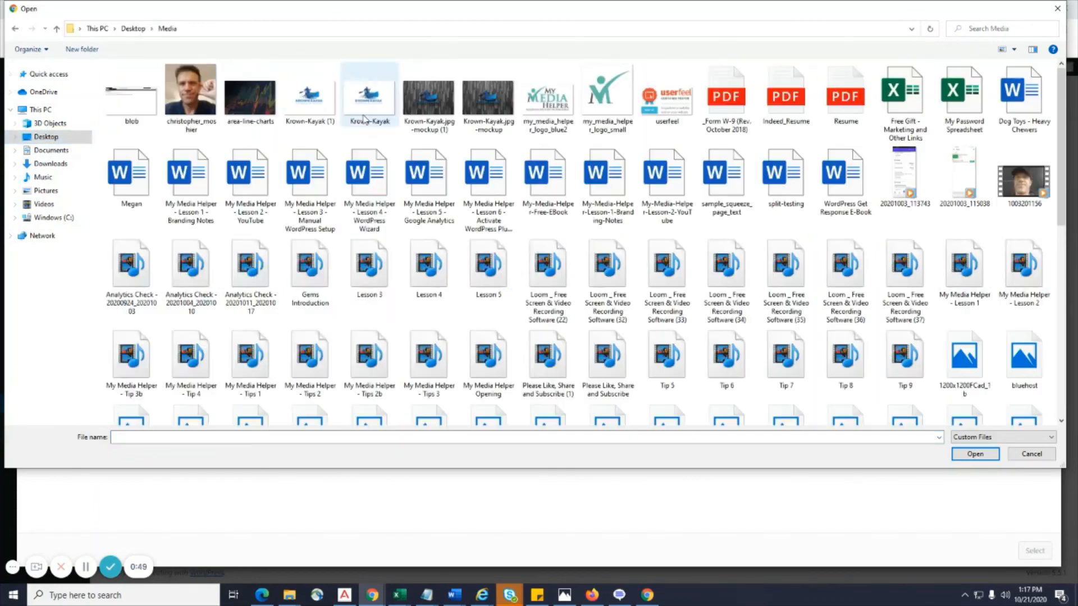
{"action": "double_click", "coordinate": [214, 131]}
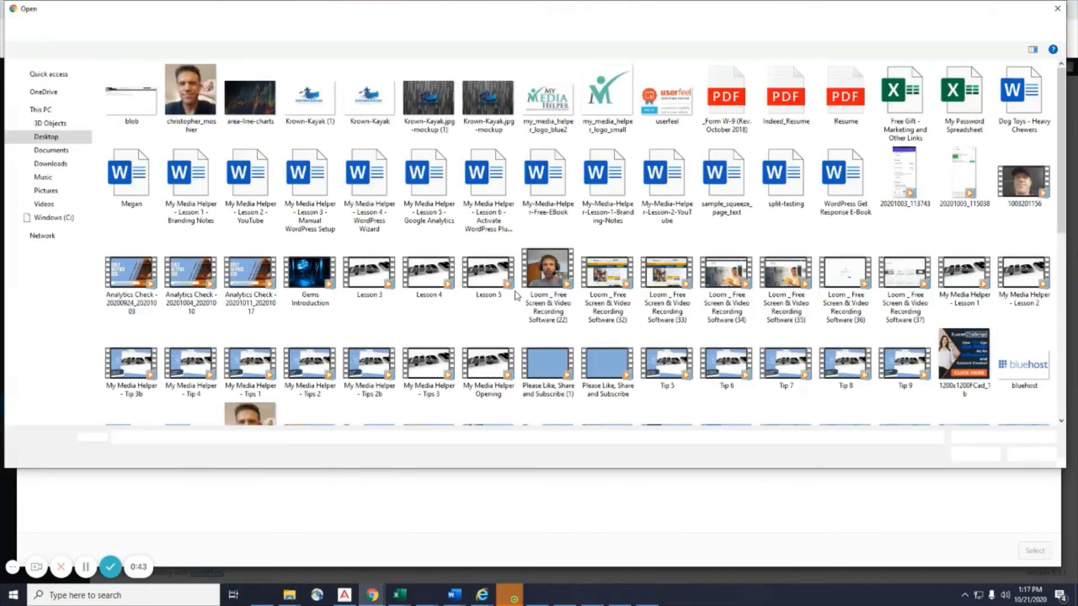
{"action": "scroll", "coordinate": [314, 317], "scroll_direction": "down", "scroll_amount": 6}
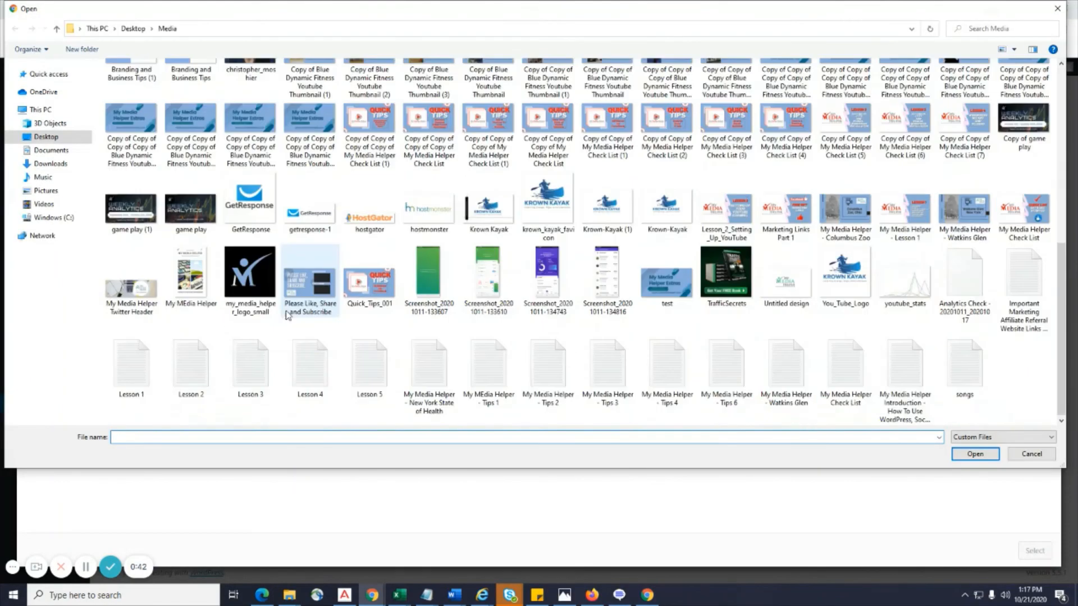
{"action": "scroll", "coordinate": [256, 223], "scroll_direction": "up", "scroll_amount": 3}
{"action": "double_click", "coordinate": [253, 227]}
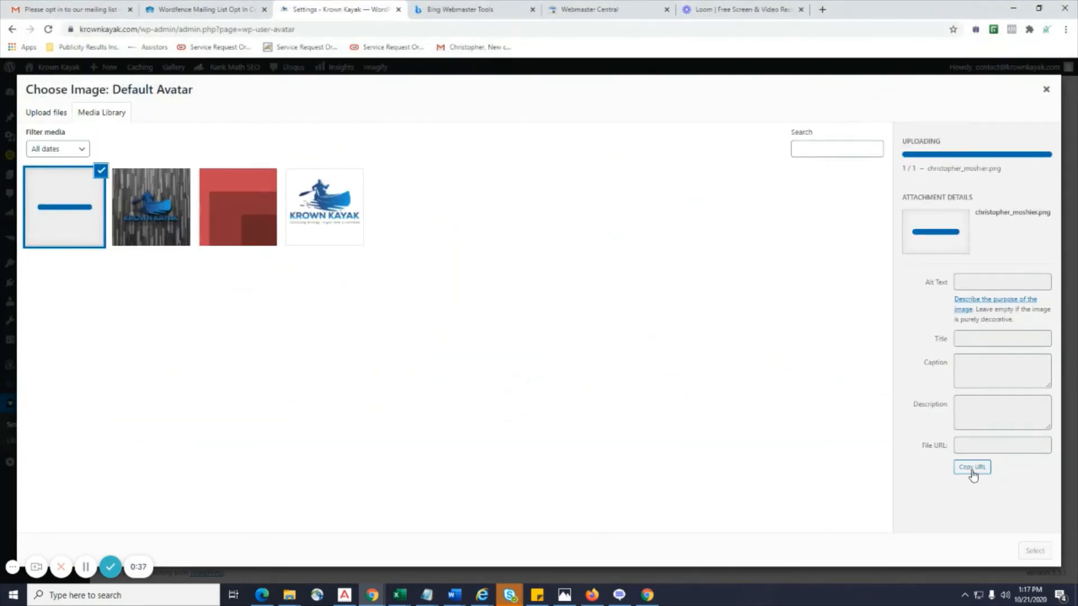
Select the uploaded photo as the default avatar, then go to Users > All Users.
{"action": "left_click", "coordinate": [1034, 550]}
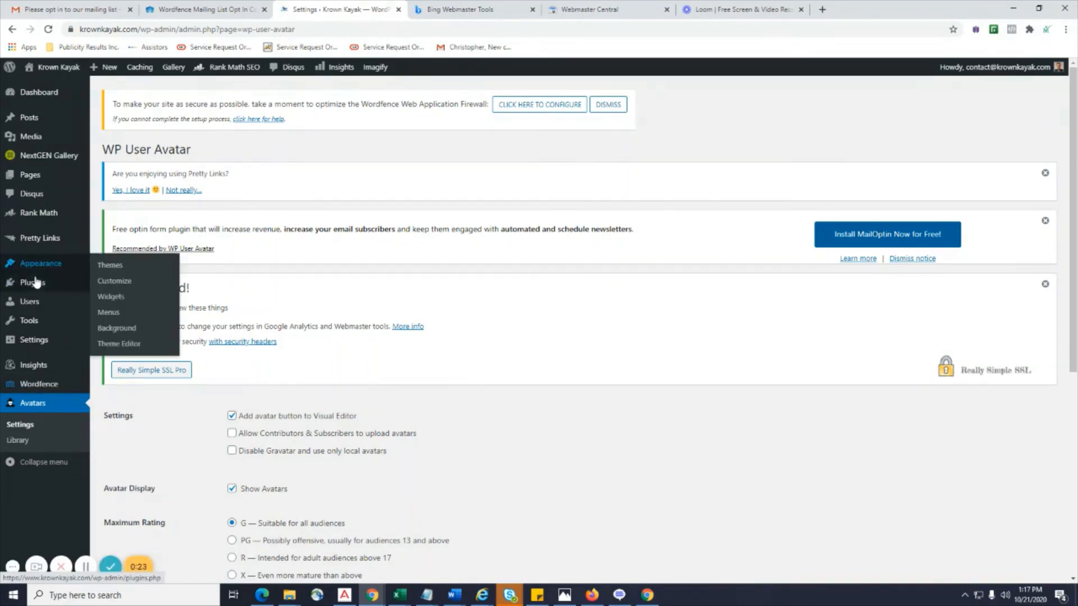
{"action": "mouse_move", "coordinate": [33, 312]}
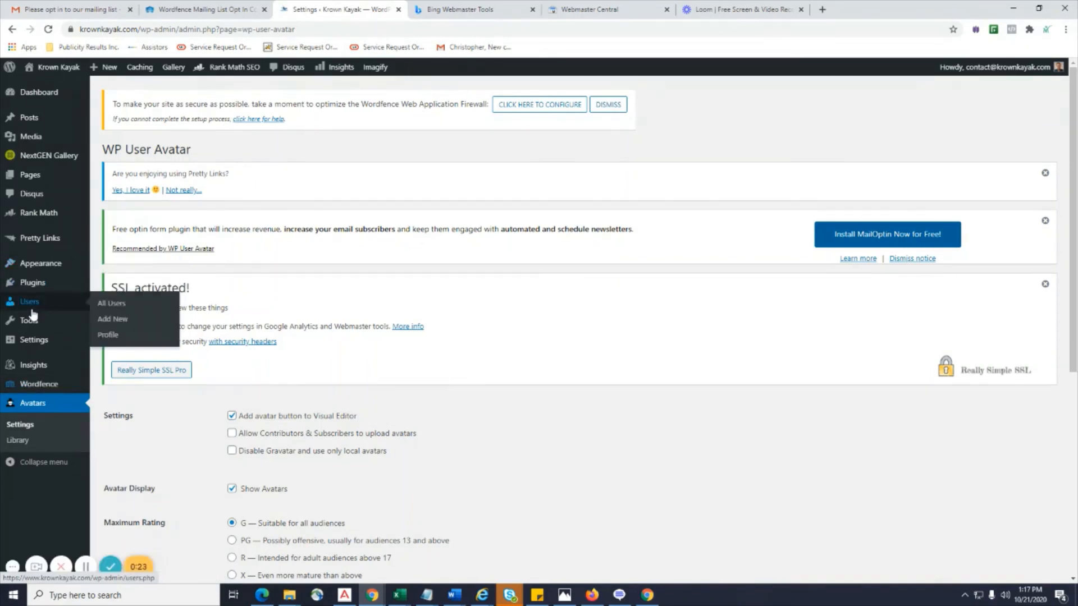
{"action": "left_click", "coordinate": [119, 313]}
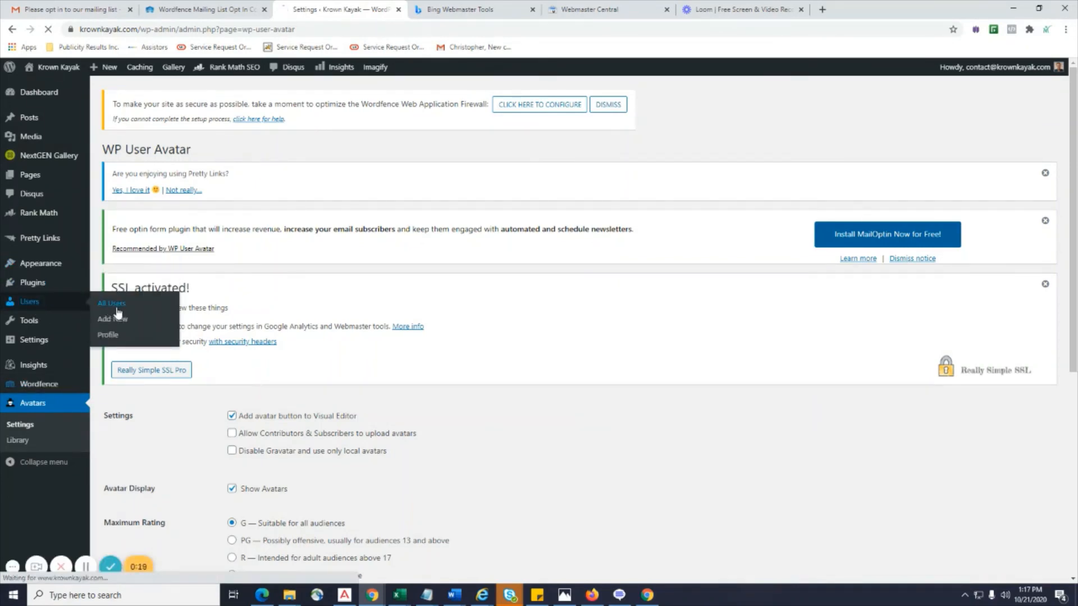